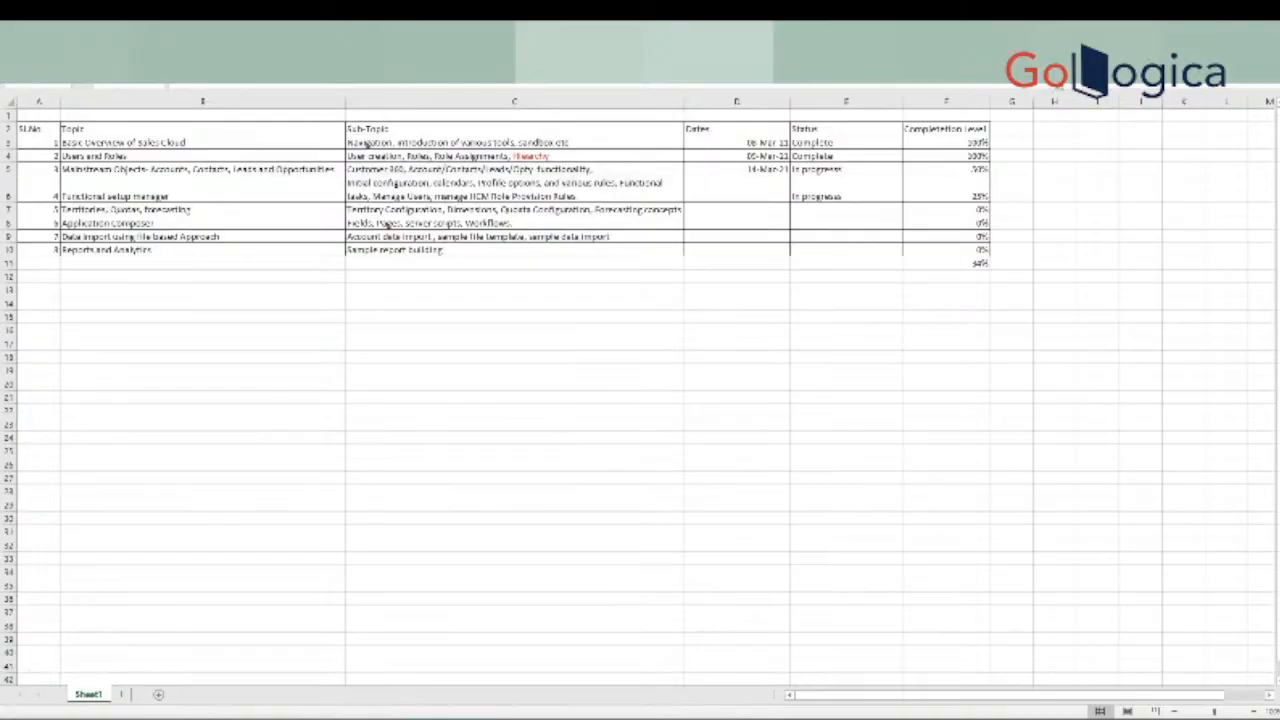
Review the training plan rows for the Sales Cloud overview, users and roles, and mainstream objects, including their sub-topics and status.
{"action": "left_click", "coordinate": [640, 357]}
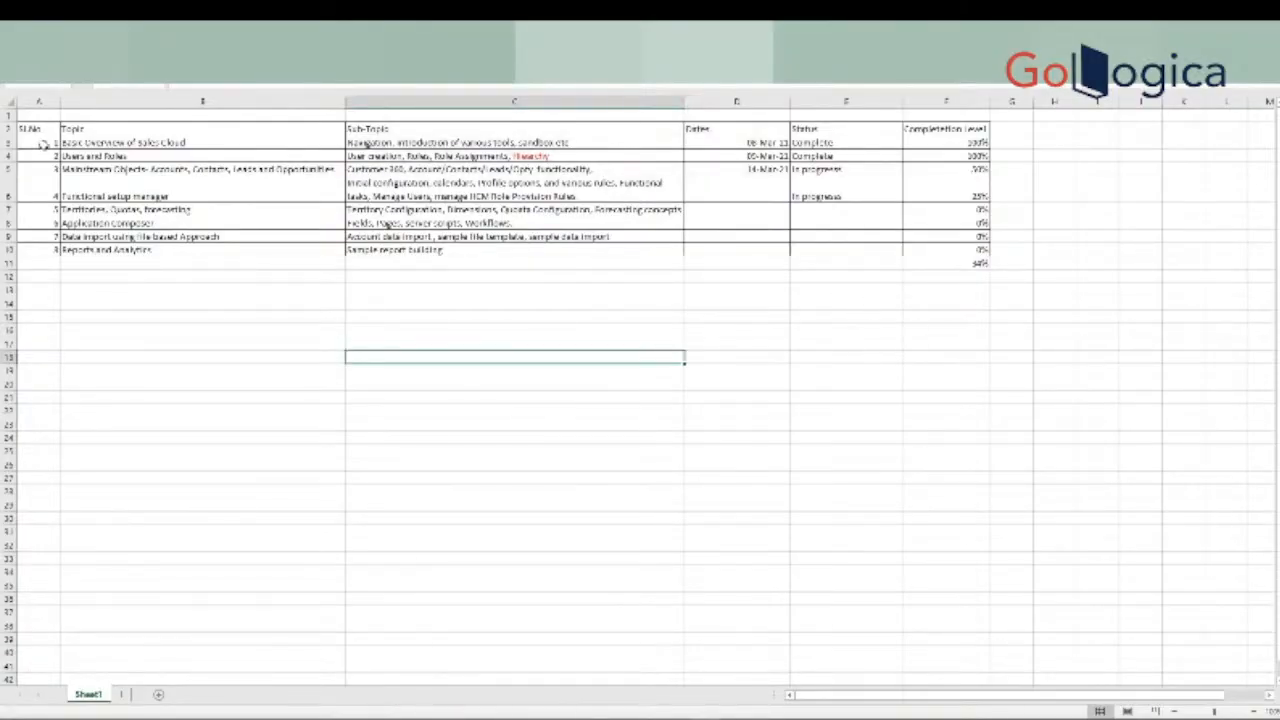
{"action": "left_click_drag", "start_coordinate": [42, 143], "coordinate": [962, 150]}
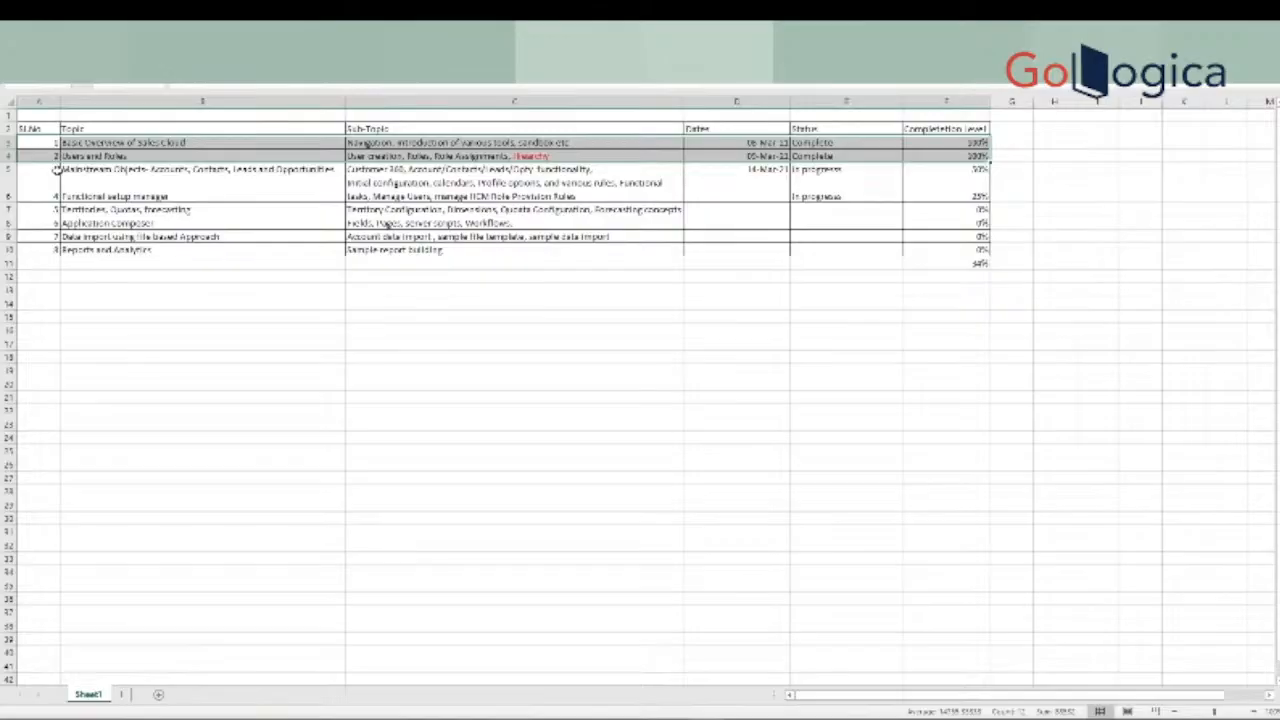
{"action": "left_click", "coordinate": [150, 170]}
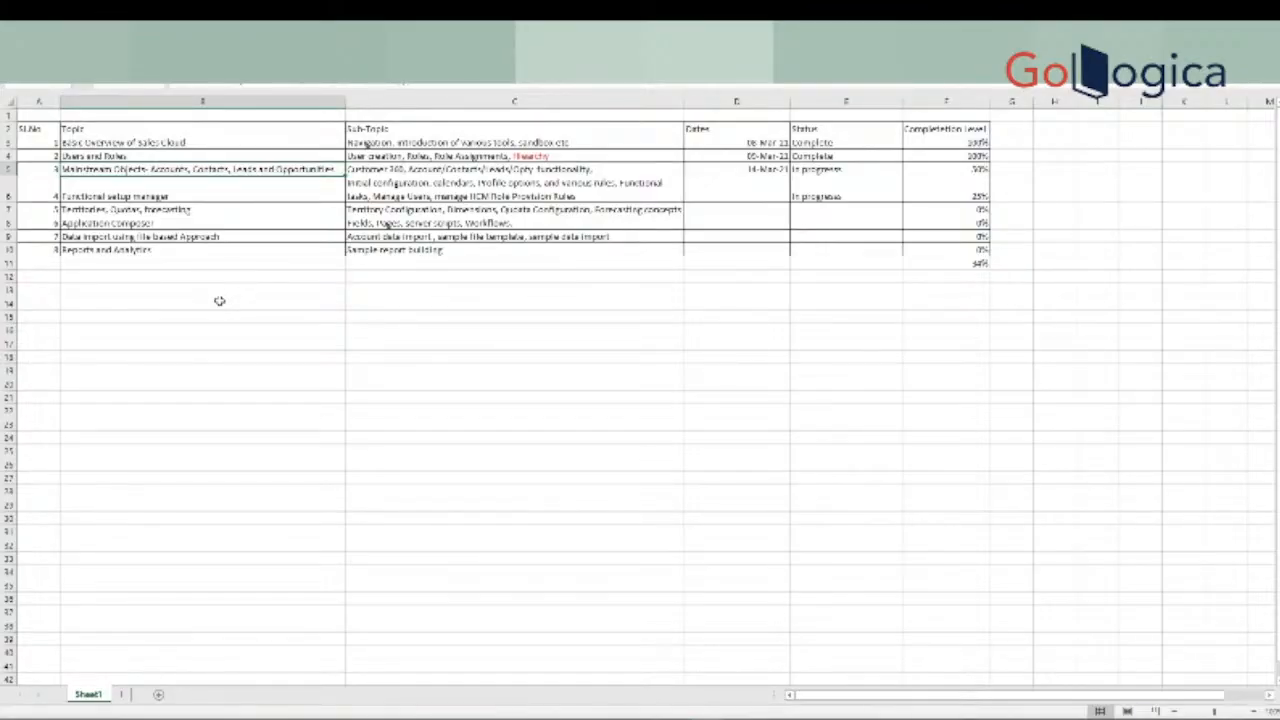
{"action": "left_click", "coordinate": [454, 169]}
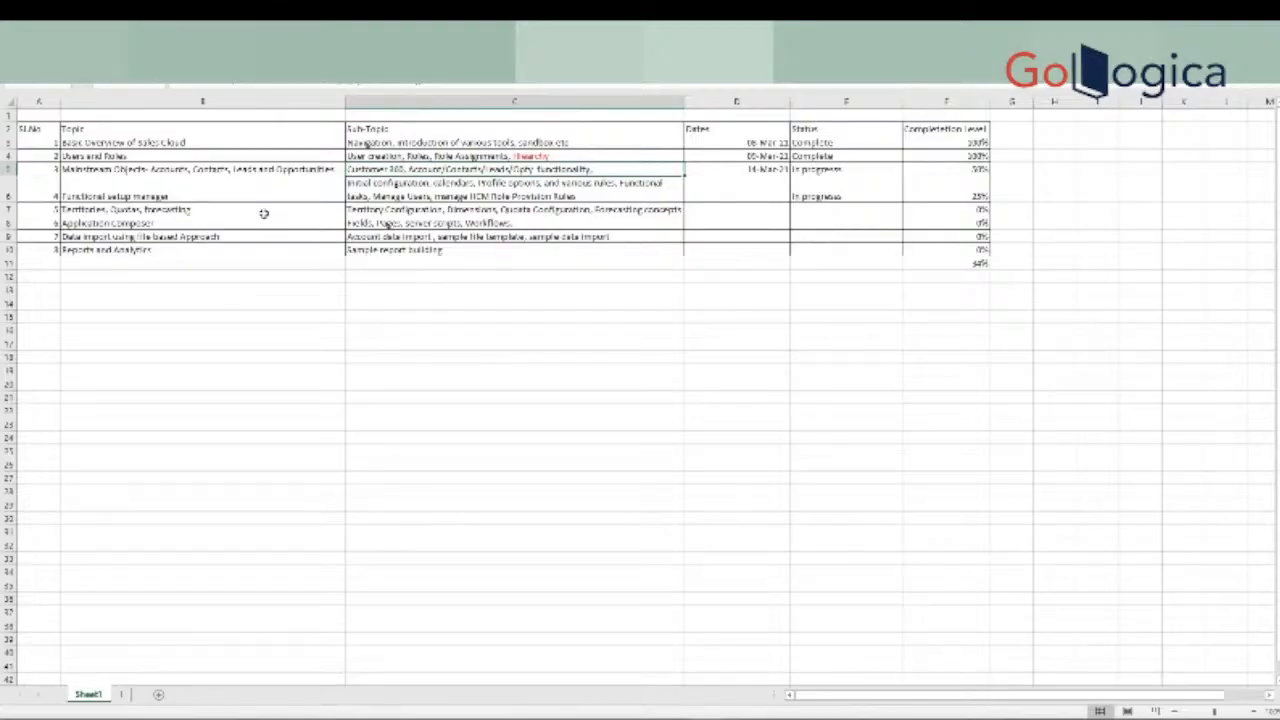
{"action": "left_click", "coordinate": [862, 171]}
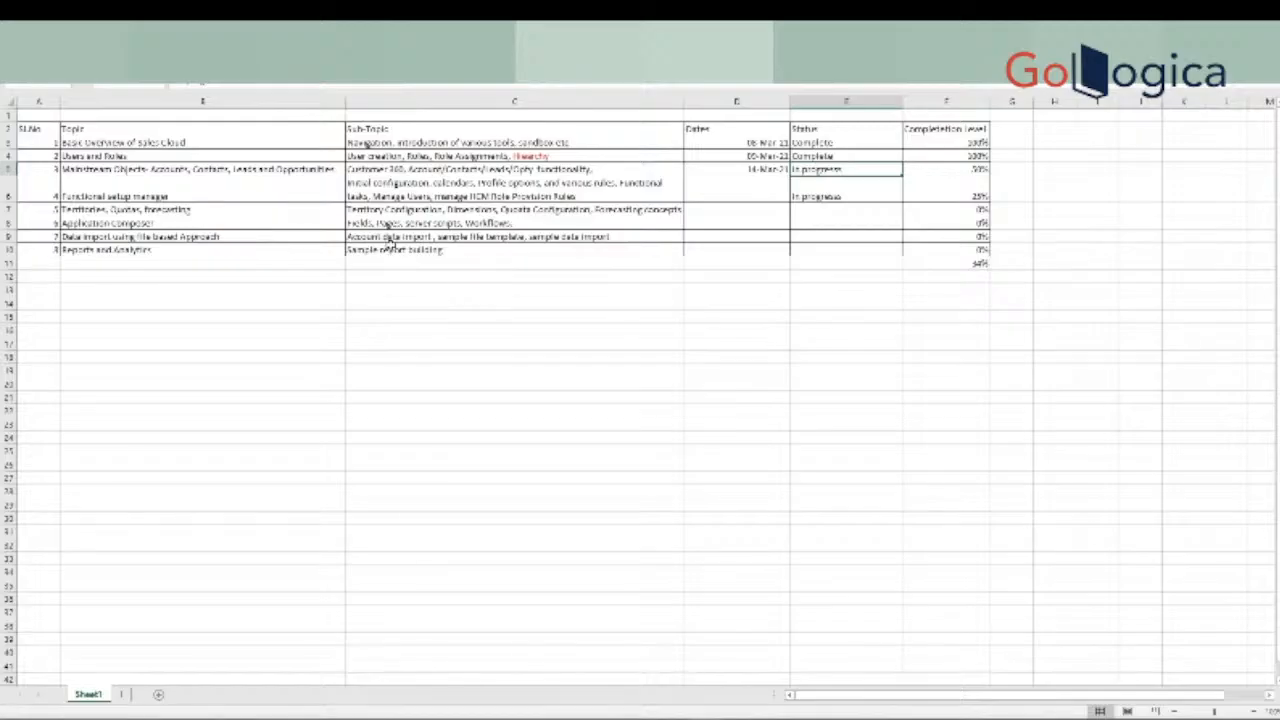
Examine the Functional setup manager row, including its sub-topics on Manage Users and HCM Role Provision Rules.
{"action": "left_click", "coordinate": [469, 194]}
{"action": "left_click", "coordinate": [218, 193]}
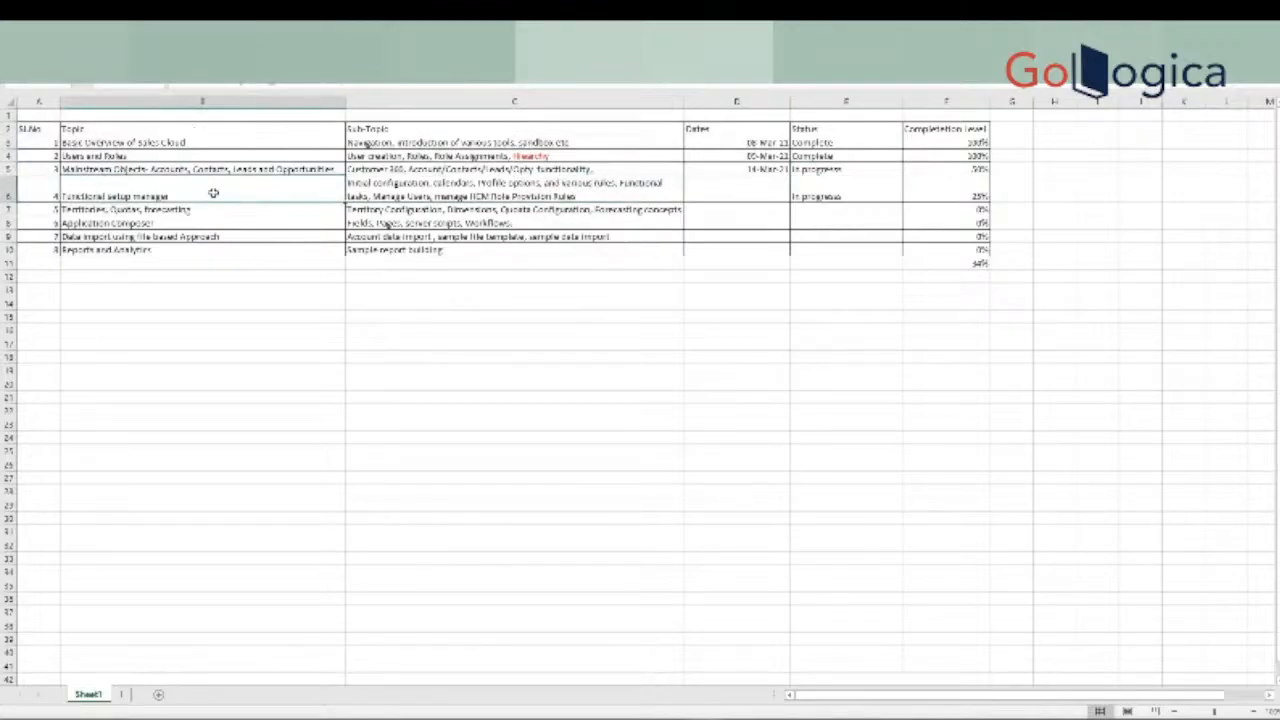
{"action": "key", "text": "shift+Right"}
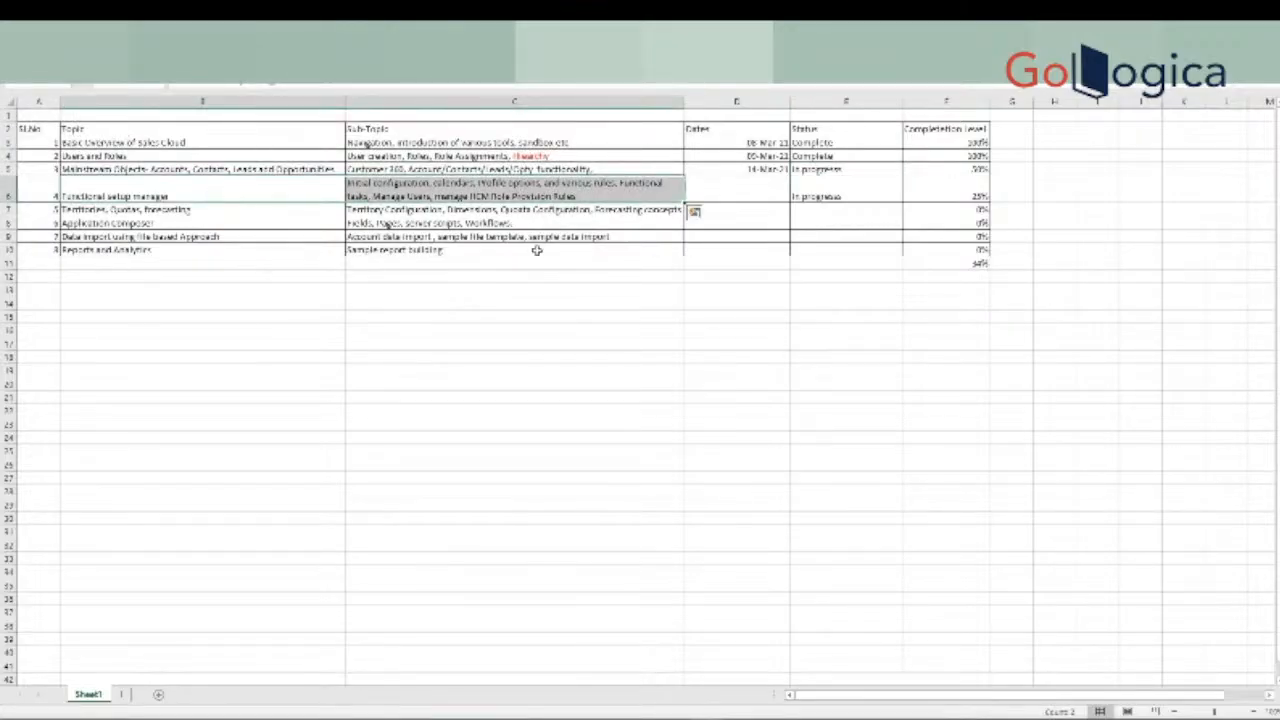
{"action": "left_click", "coordinate": [476, 346]}
{"action": "double_click", "coordinate": [520, 196]}
{"action": "left_click_drag", "start_coordinate": [437, 196], "coordinate": [588, 198]}
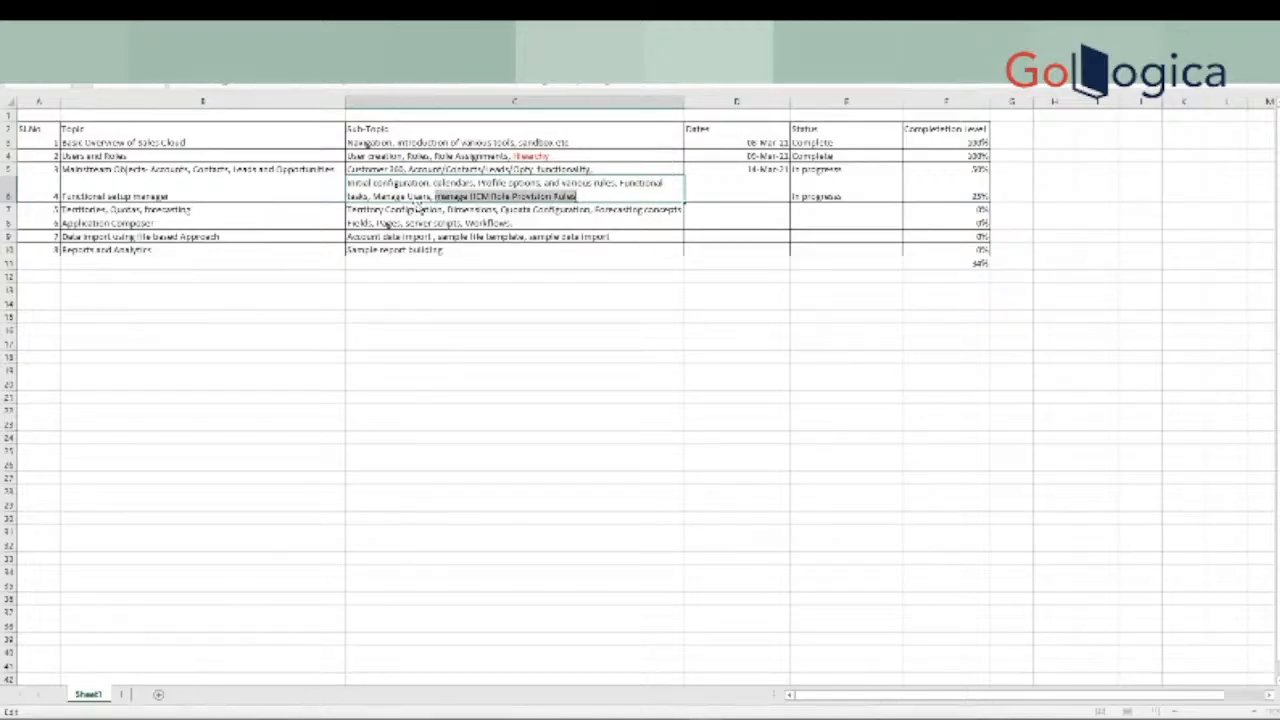
{"action": "left_click", "coordinate": [418, 197]}
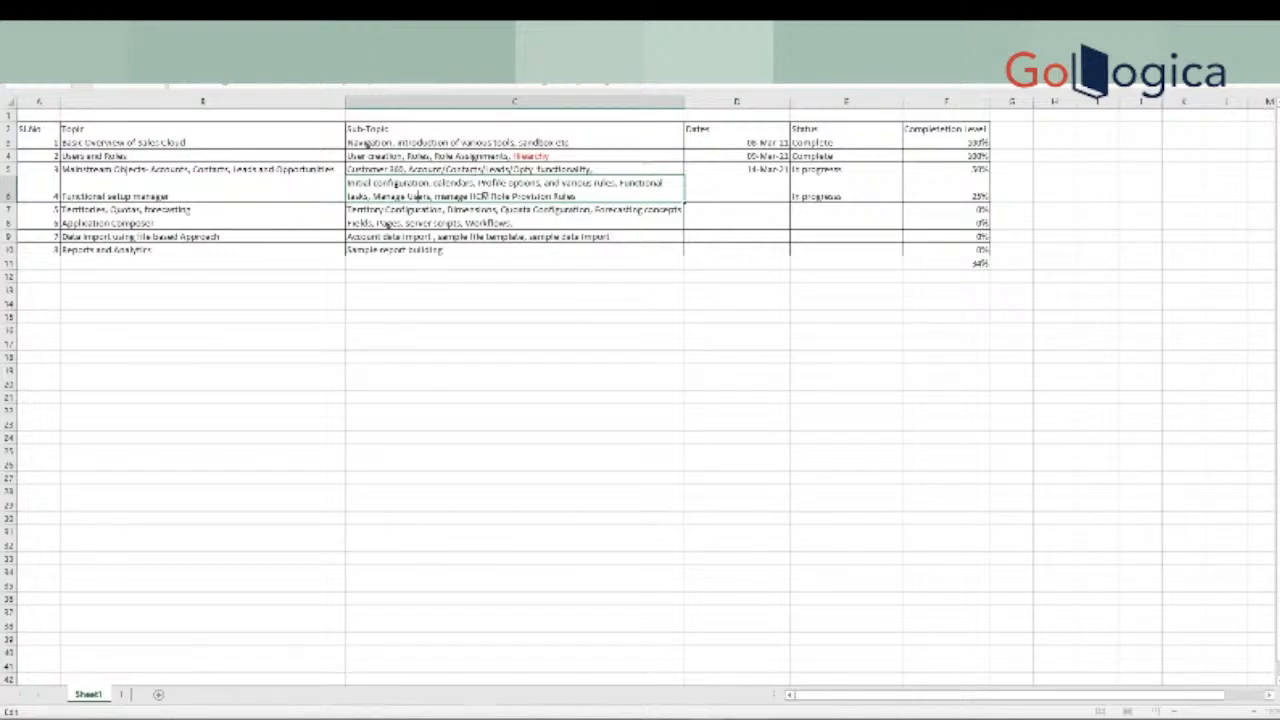
{"action": "left_click", "coordinate": [516, 320]}
{"action": "left_click", "coordinate": [516, 344]}
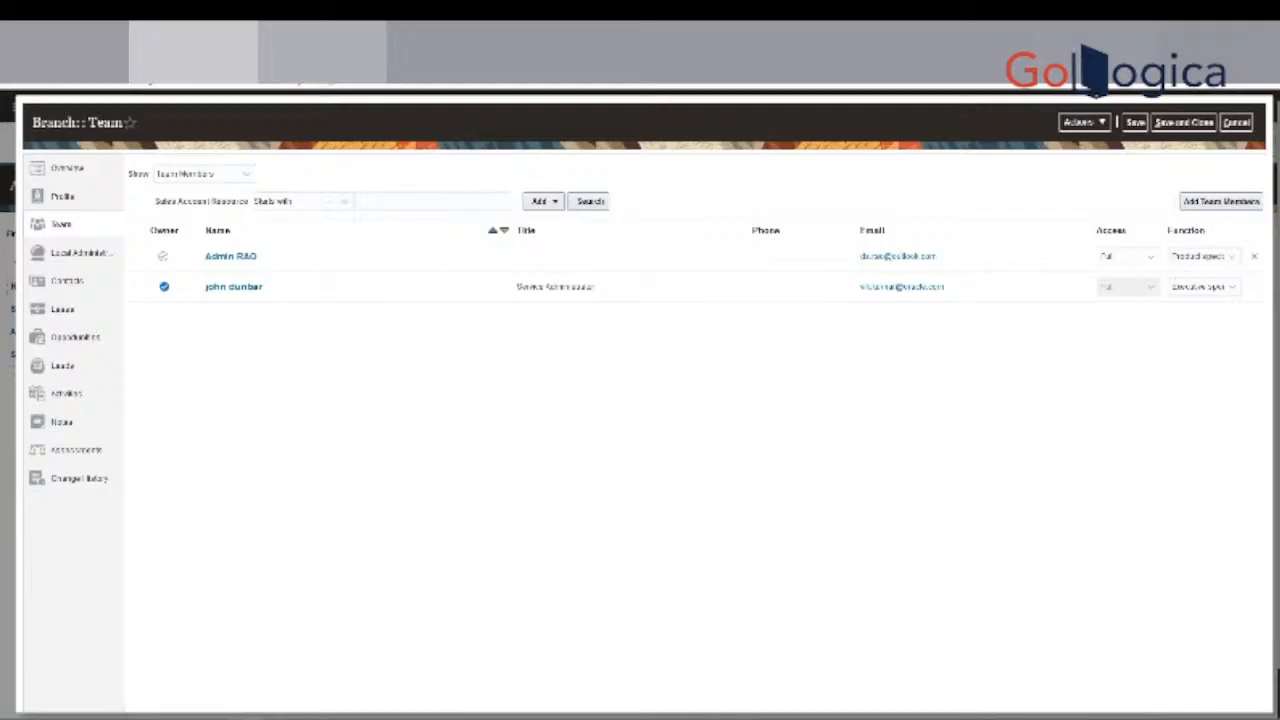
Switch to Oracle Sales Cloud, inspect the access level options for the non-owner member of the Branch account team, and save the record.
{"action": "left_click", "coordinate": [1128, 256]}
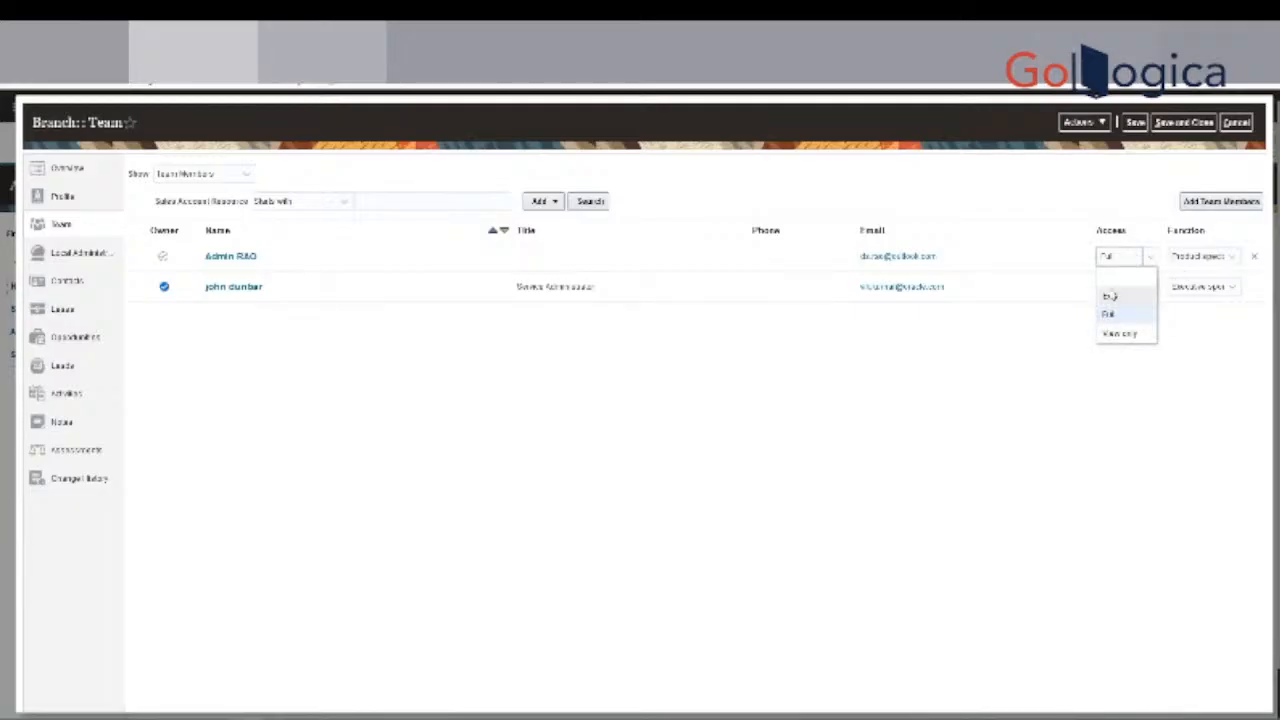
{"action": "left_click", "coordinate": [913, 373]}
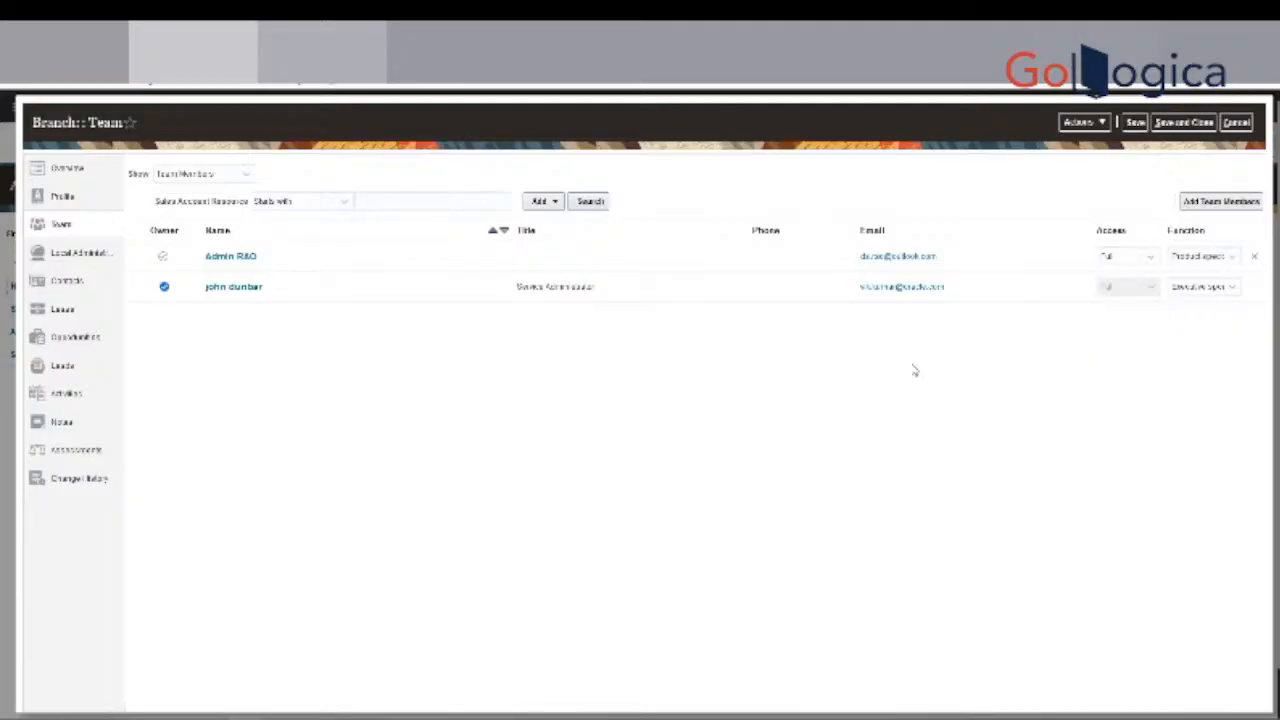
{"action": "left_click", "coordinate": [1136, 122]}
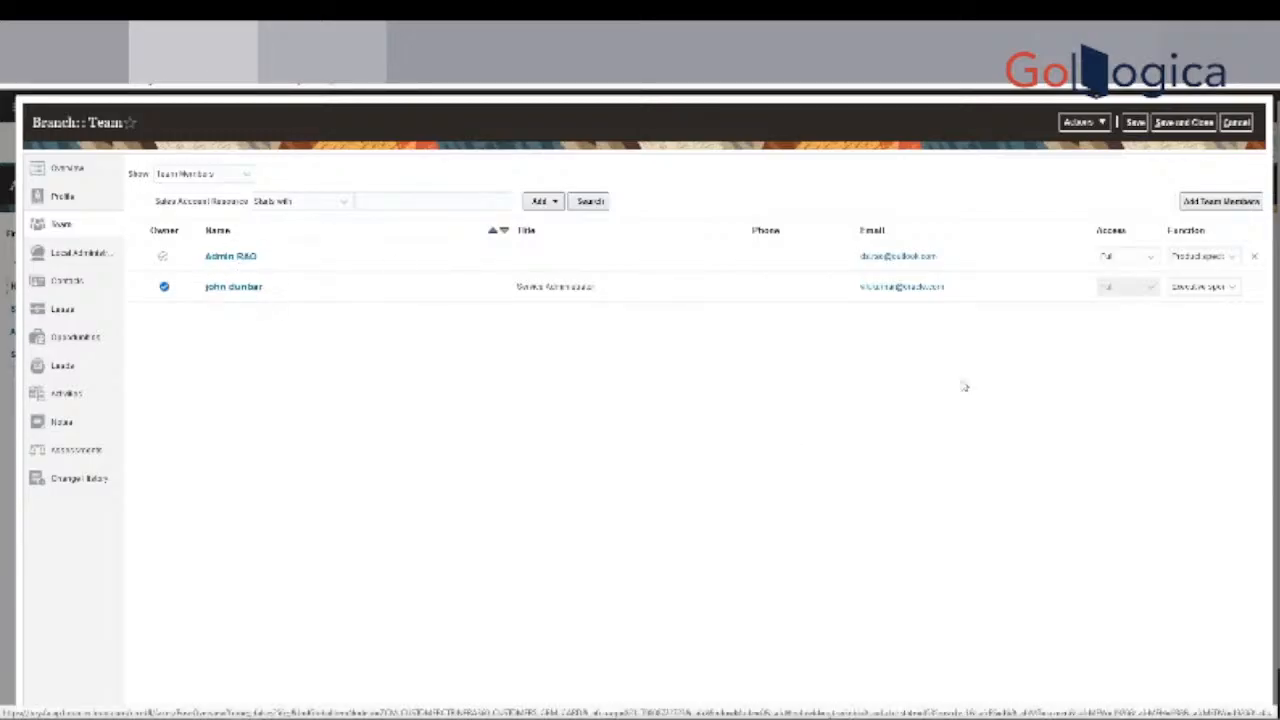
{"action": "left_click", "coordinate": [1120, 257]}
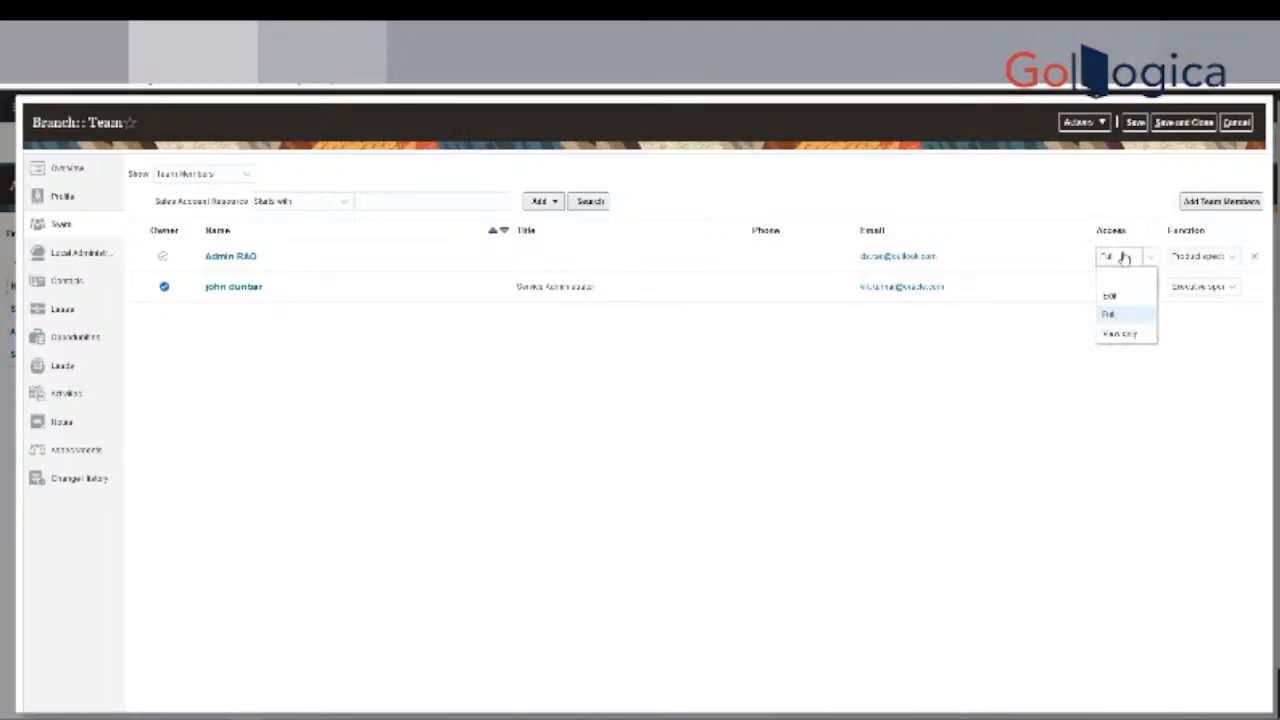
{"action": "left_click", "coordinate": [1055, 360]}
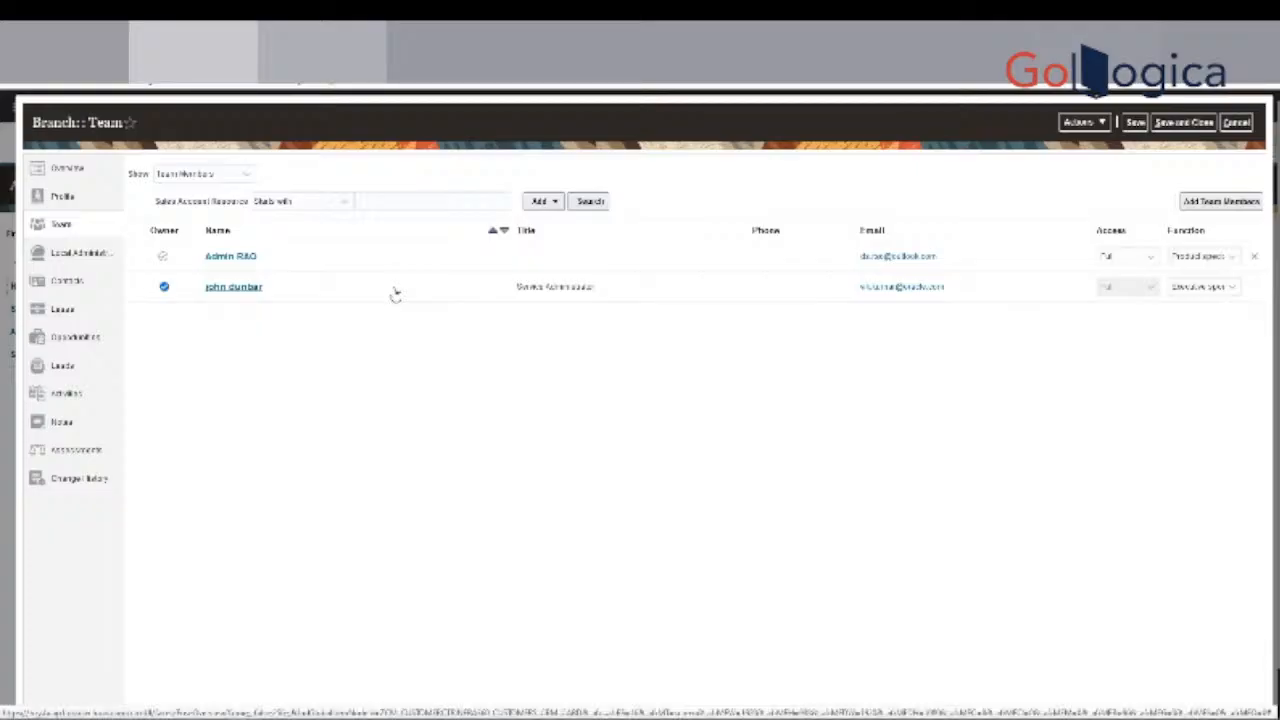
Compare the Branch account's team members with its assigned territories by alternating the team view between Team Members and Territories.
{"action": "left_click", "coordinate": [244, 178]}
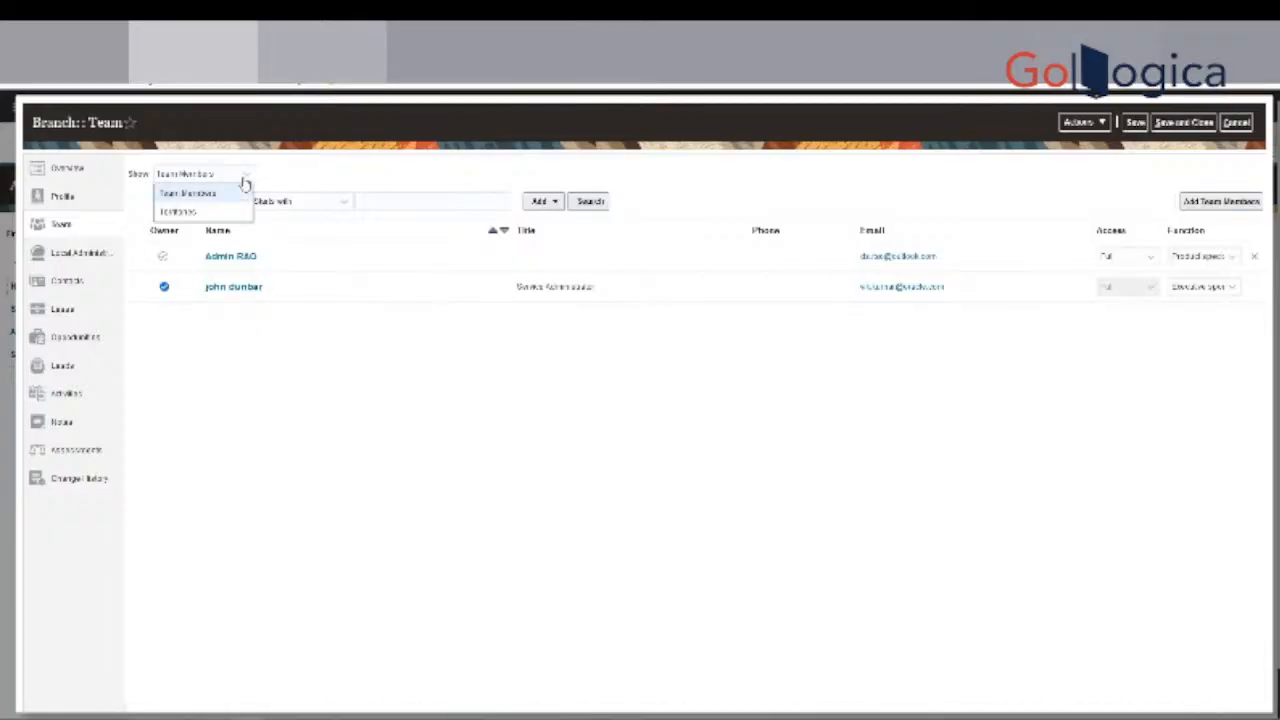
{"action": "left_click", "coordinate": [179, 211]}
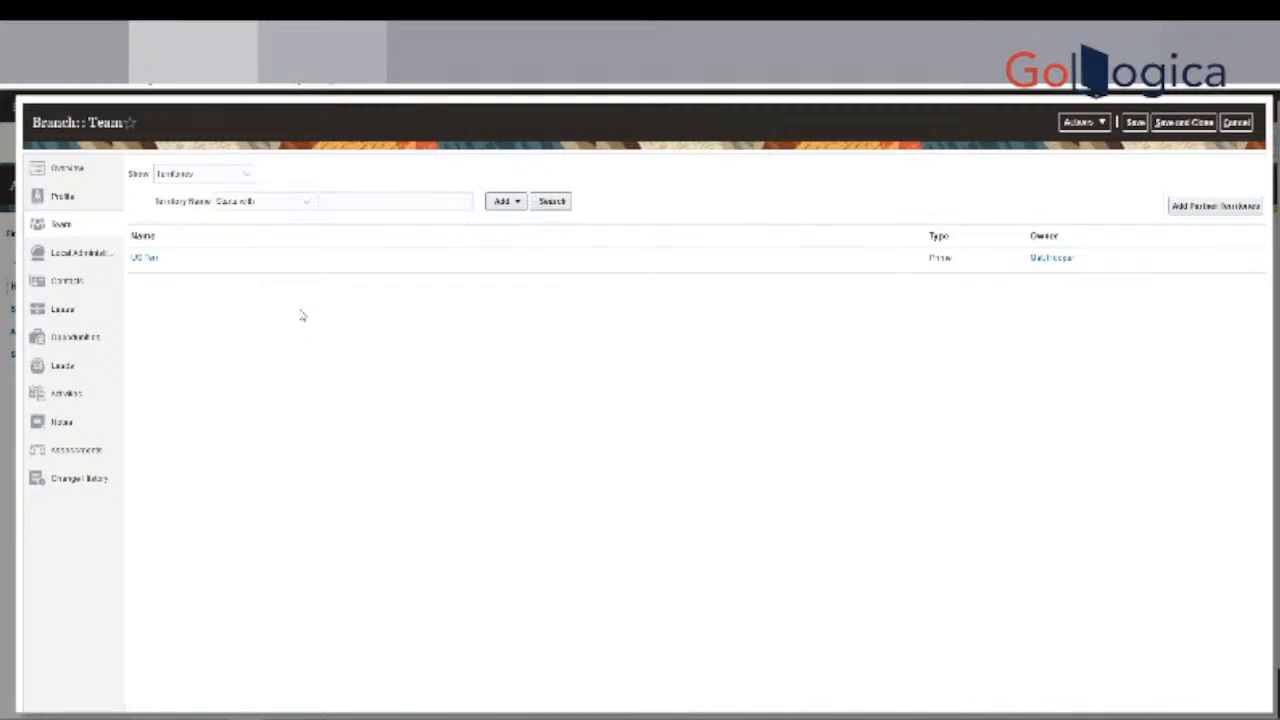
{"action": "left_click", "coordinate": [235, 174]}
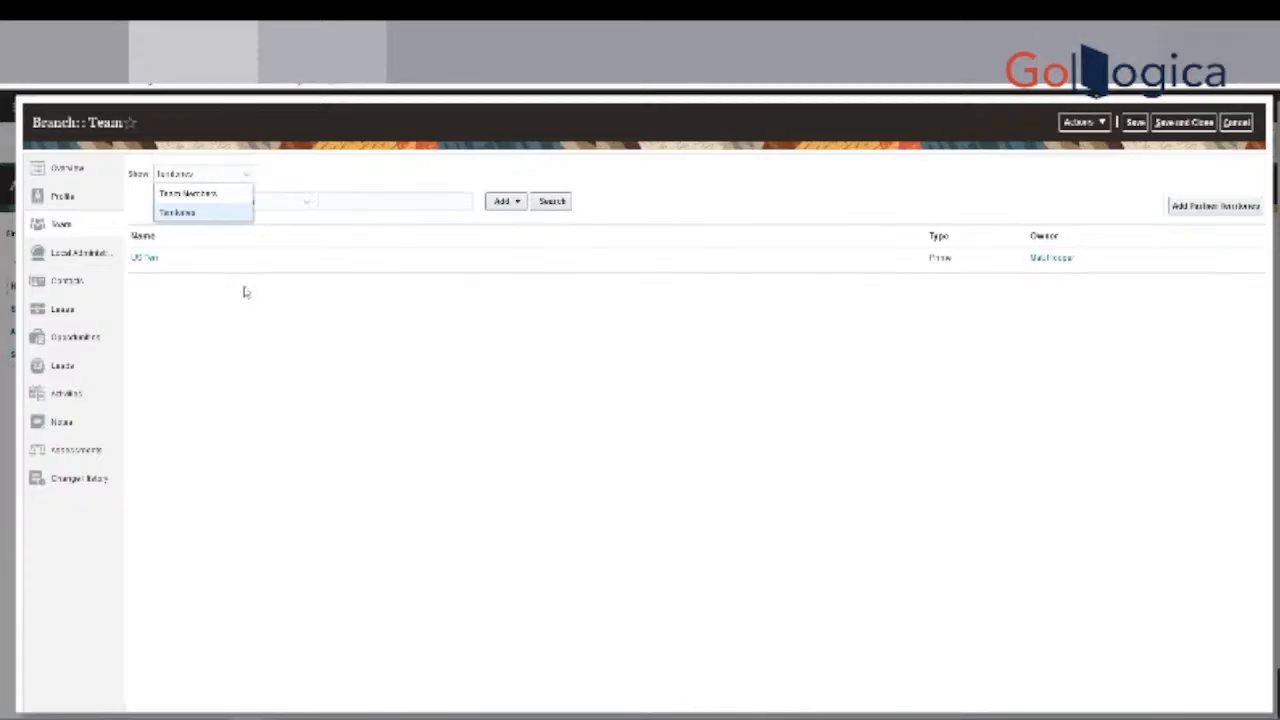
{"action": "left_click", "coordinate": [226, 196]}
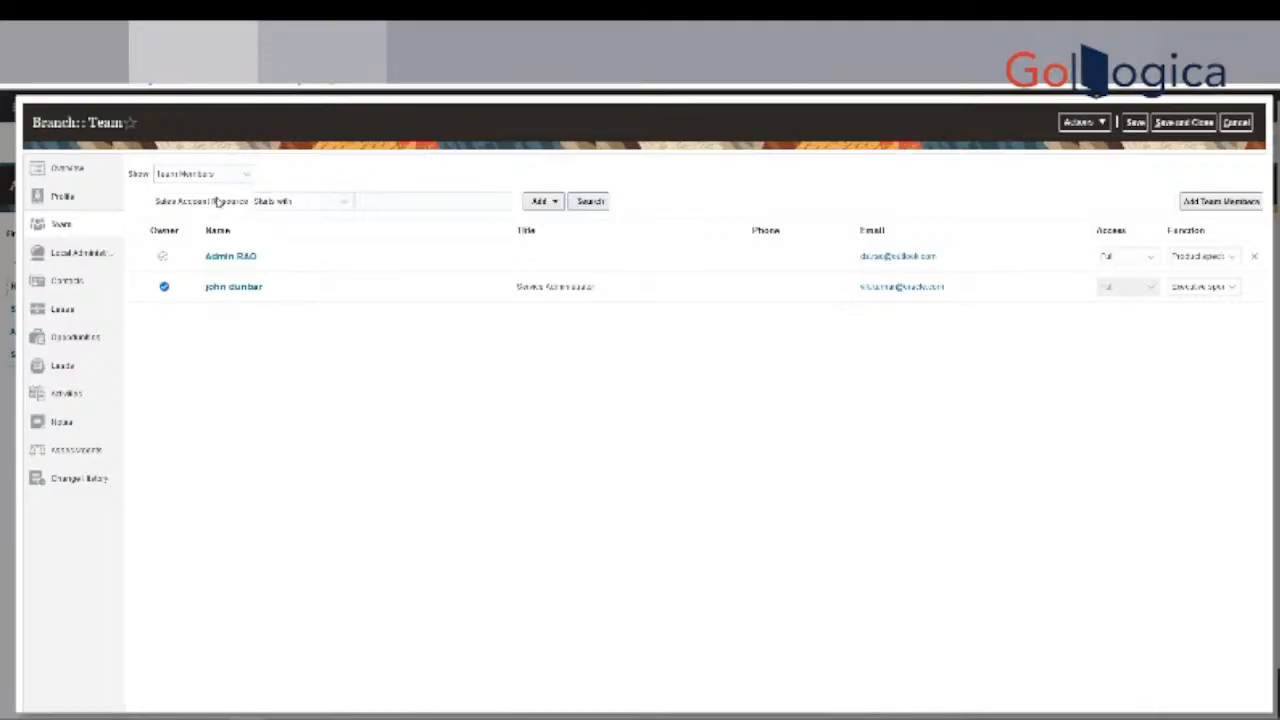
{"action": "left_click", "coordinate": [246, 178]}
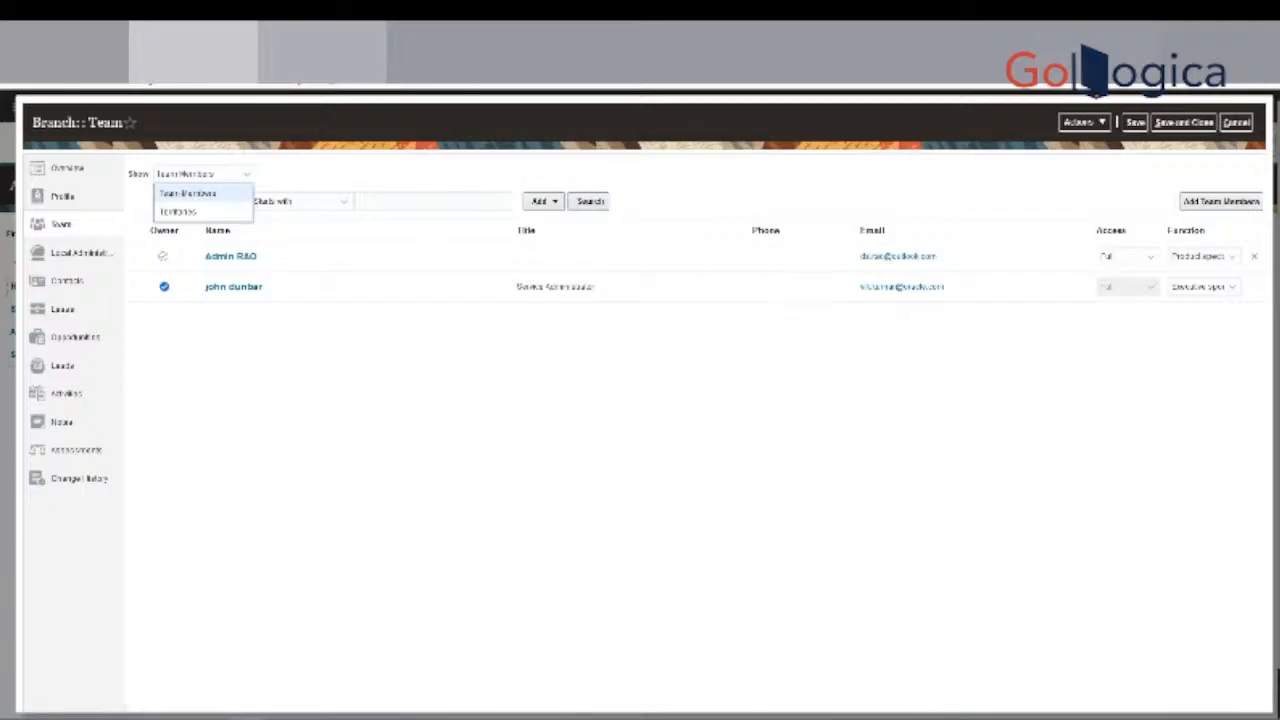
{"action": "left_click", "coordinate": [216, 211]}
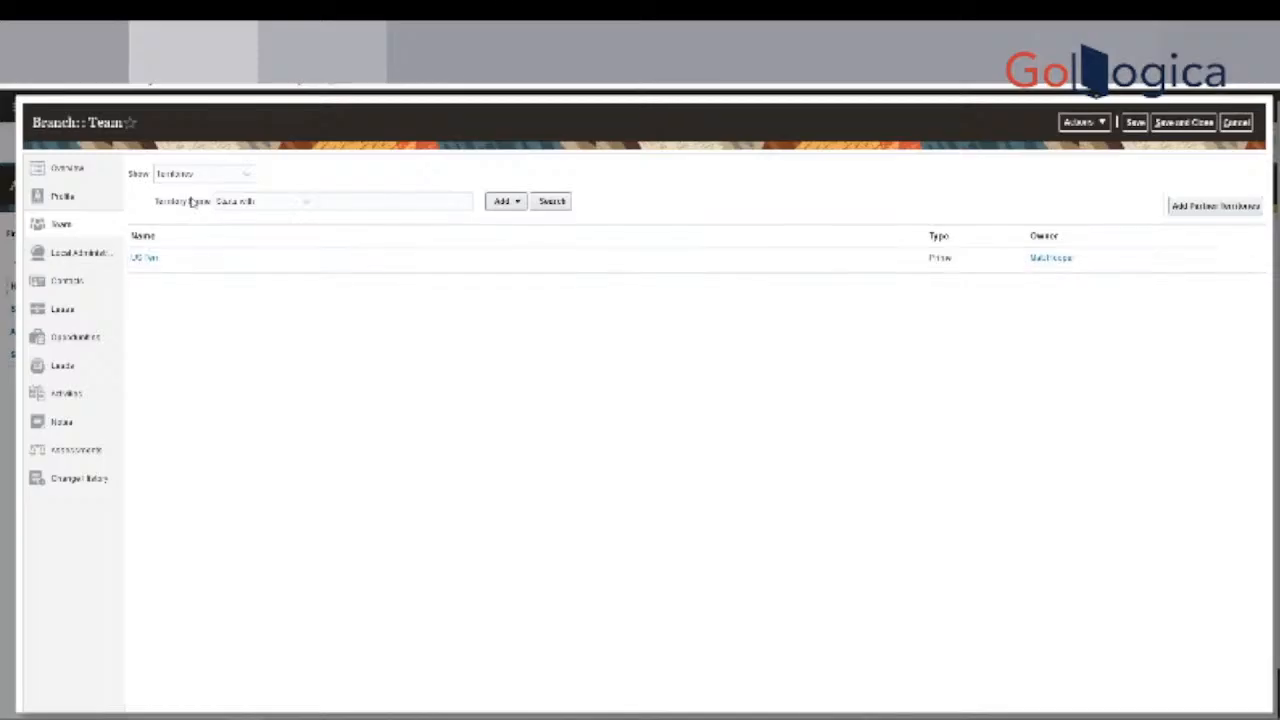
{"action": "left_click", "coordinate": [241, 176]}
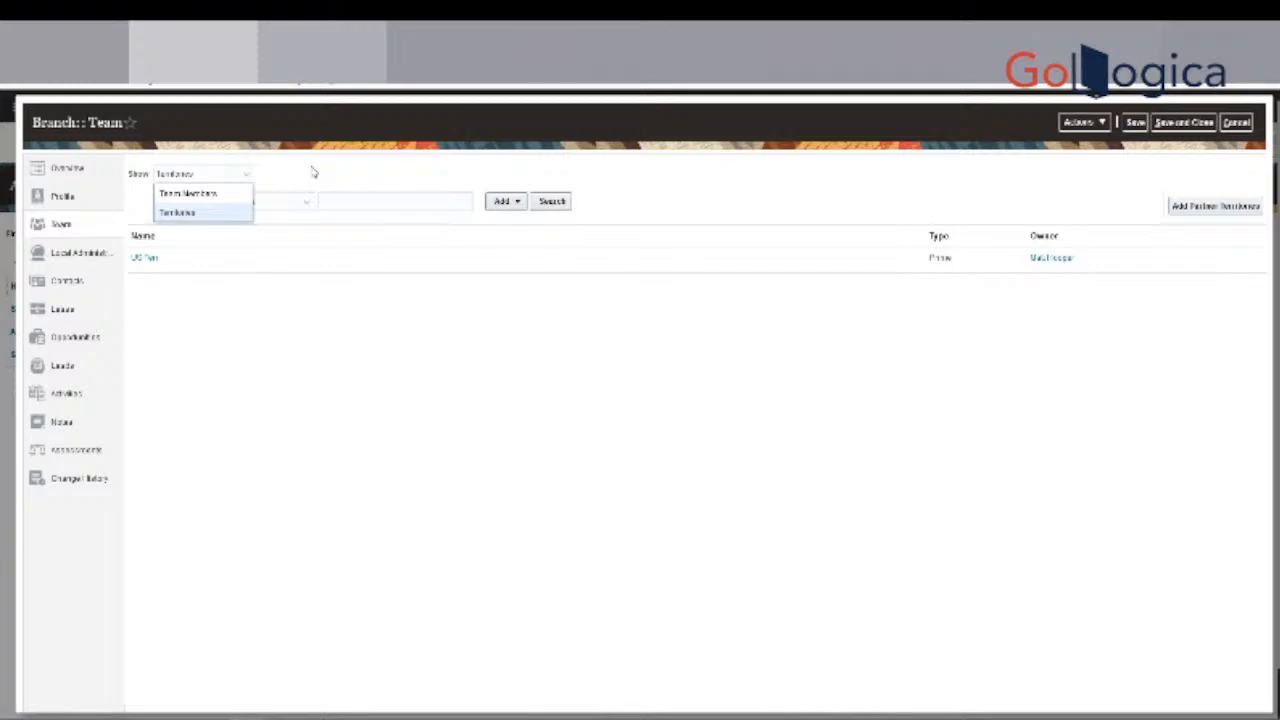
{"action": "left_click", "coordinate": [213, 214]}
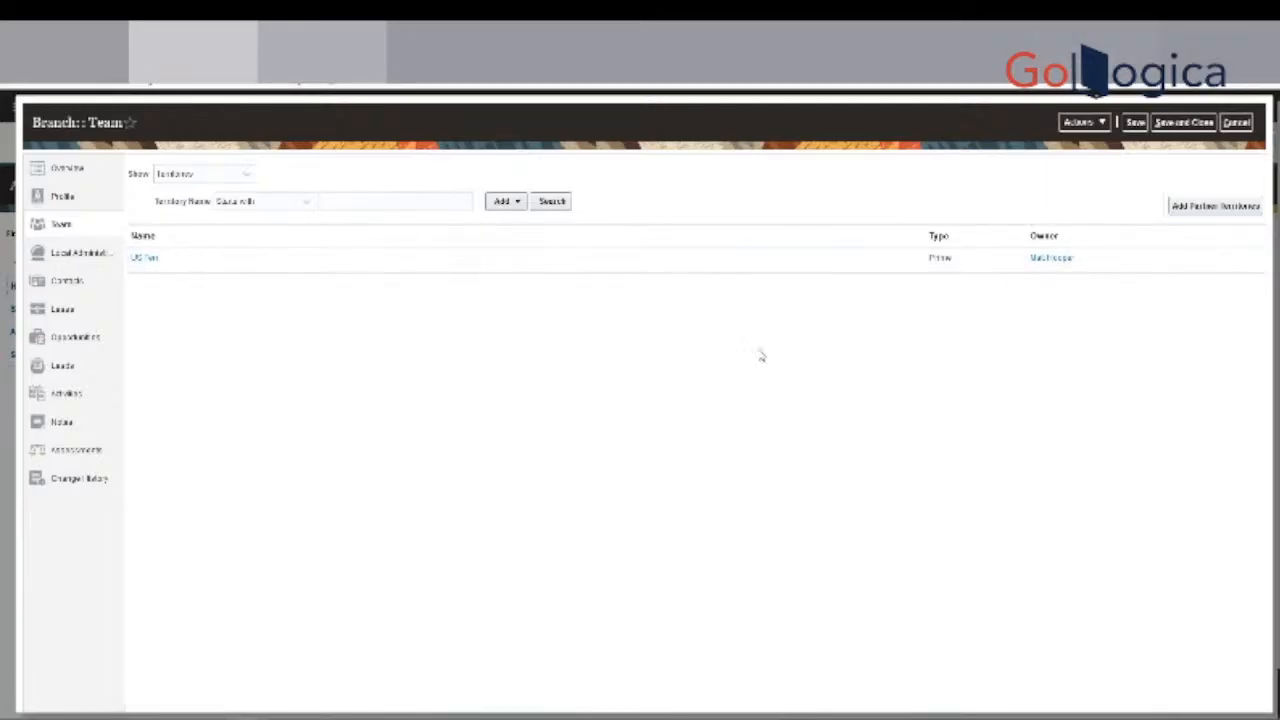
{"action": "left_click", "coordinate": [205, 176]}
{"action": "left_click", "coordinate": [209, 195]}
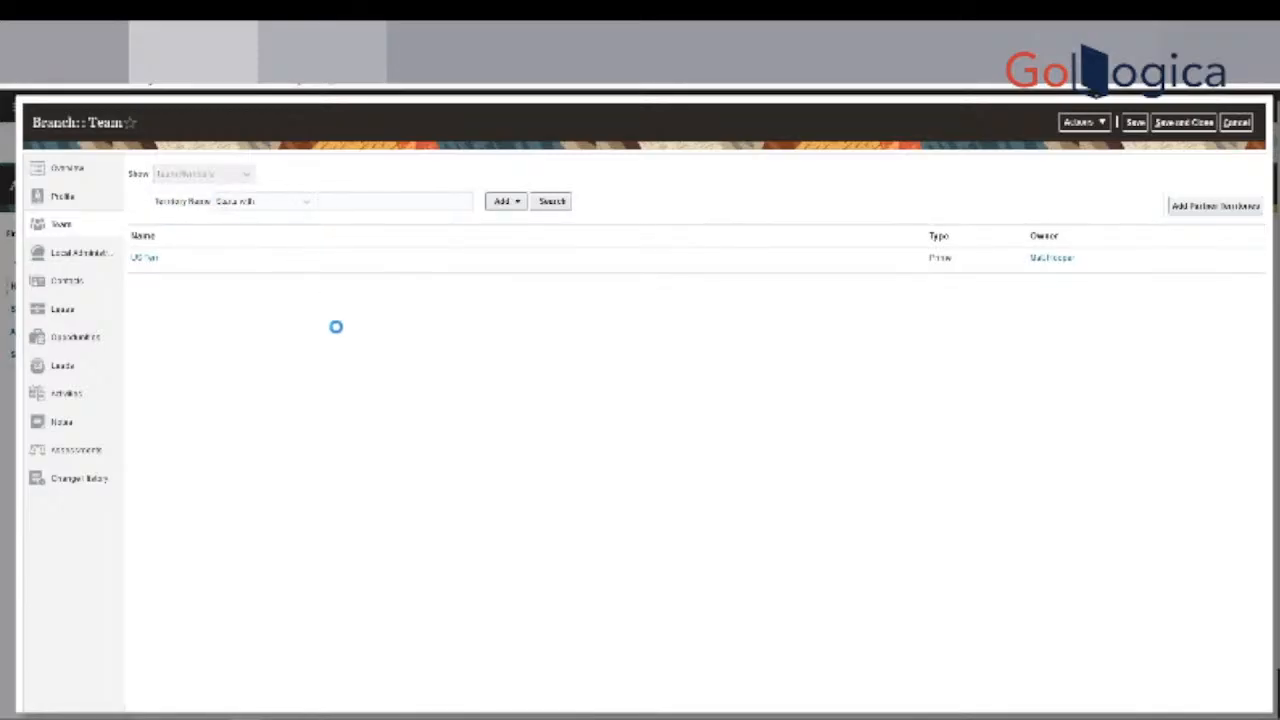
{"action": "left_click", "coordinate": [229, 177]}
{"action": "left_click", "coordinate": [200, 211]}
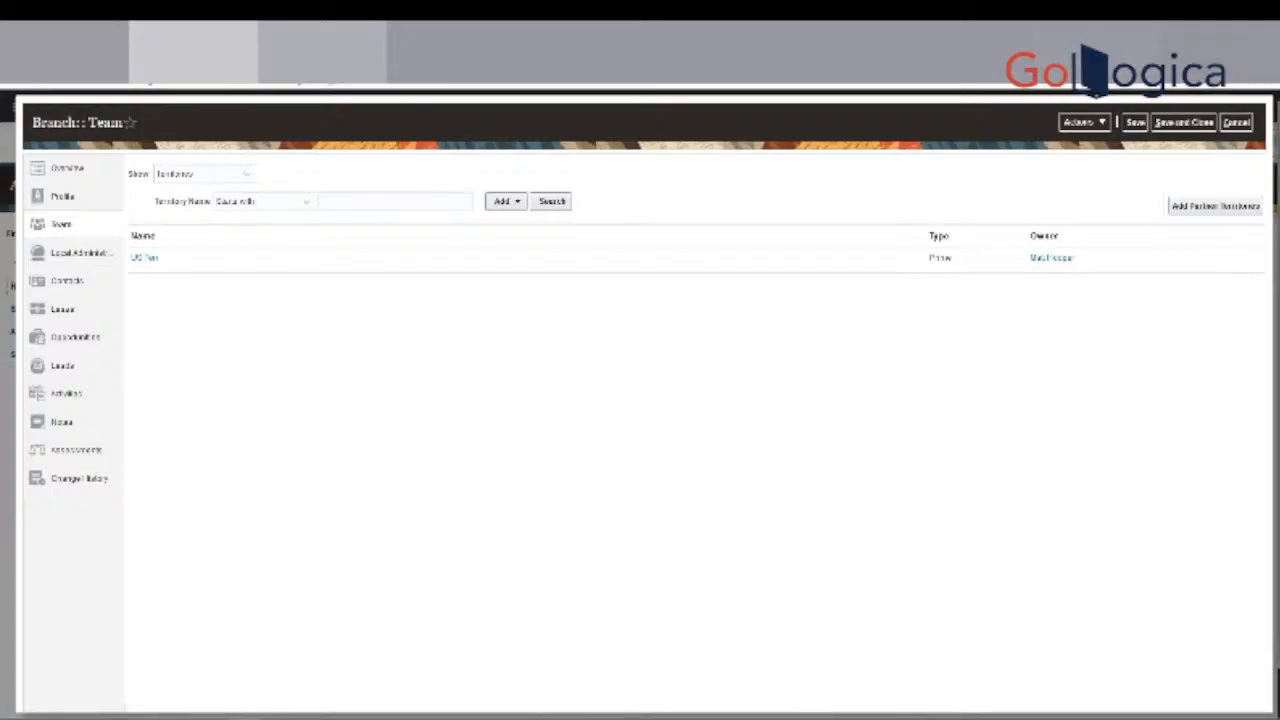
{"action": "left_click", "coordinate": [245, 175]}
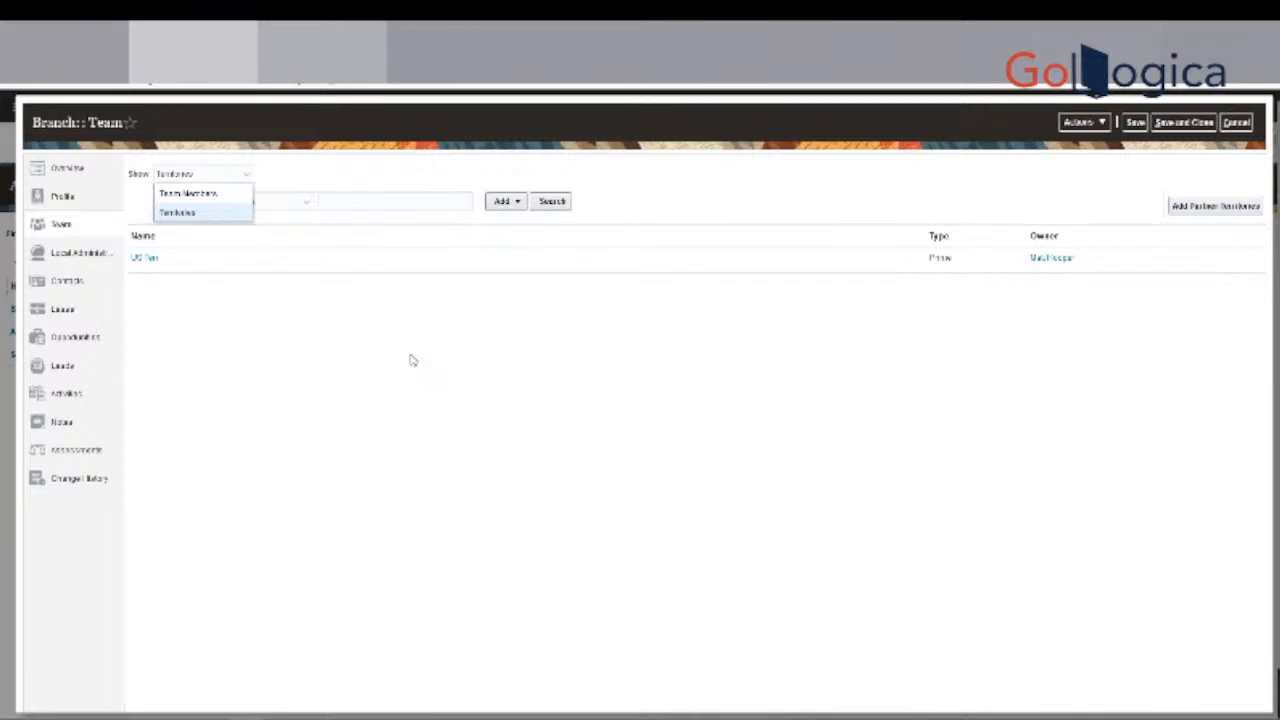
{"action": "left_click", "coordinate": [217, 214]}
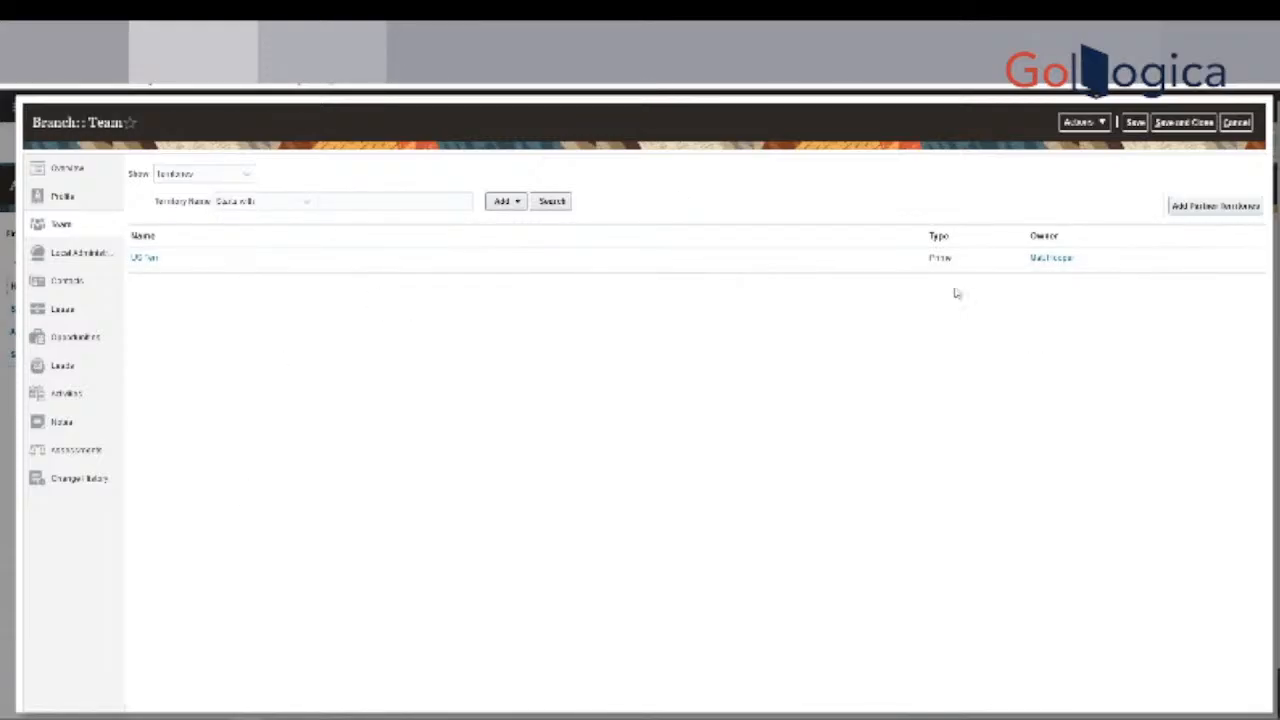
Inspect the form for adding partner territories to the account and cancel it without adding any.
{"action": "left_click", "coordinate": [1218, 207]}
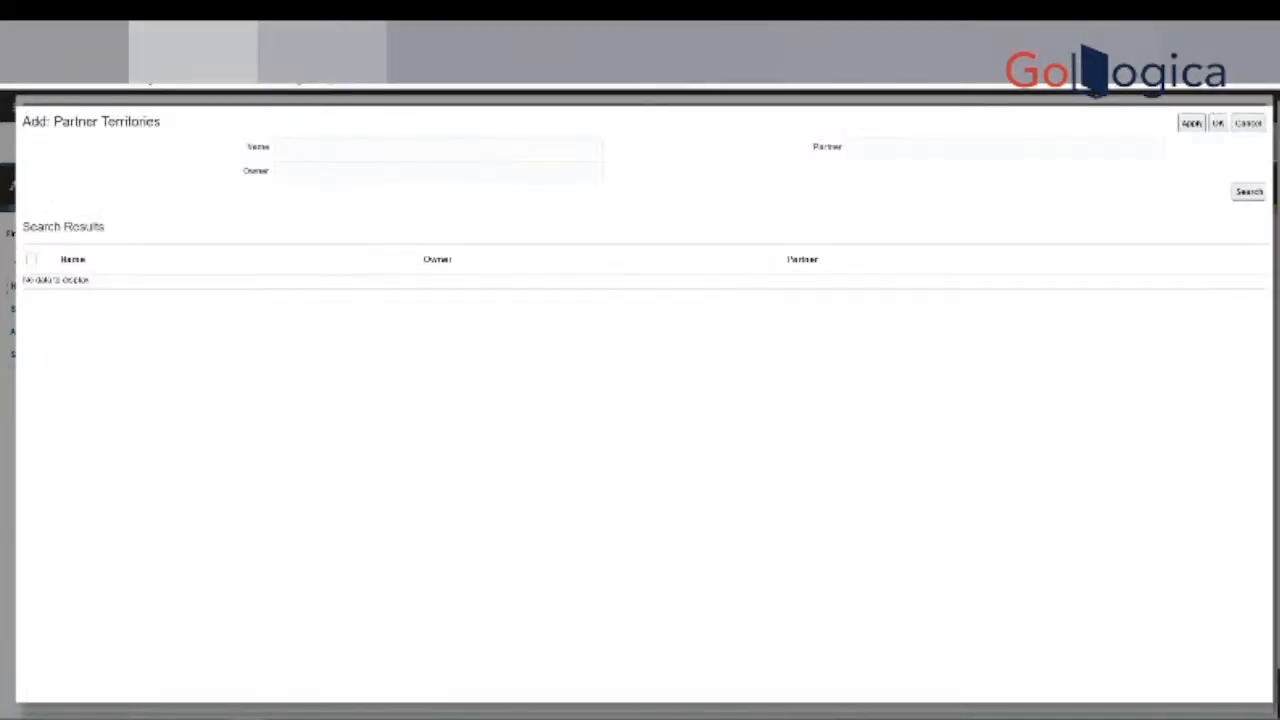
{"action": "left_click", "coordinate": [1250, 124]}
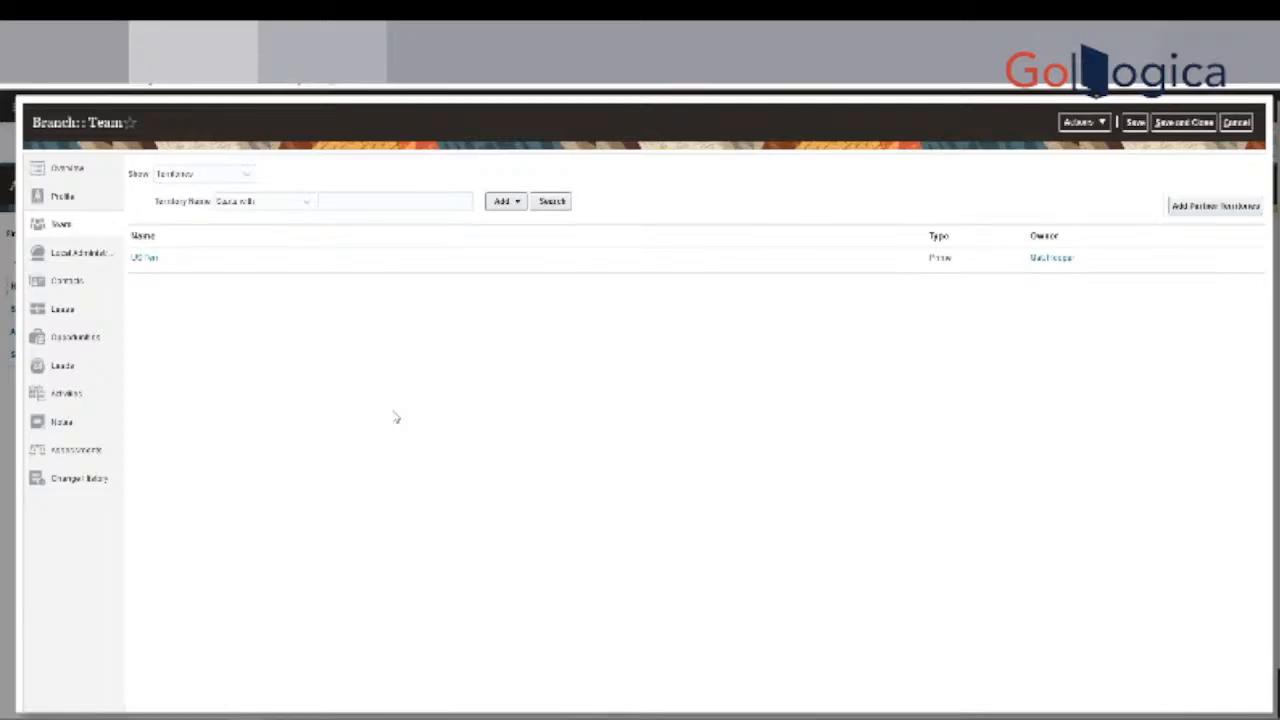
{"action": "left_click", "coordinate": [219, 176]}
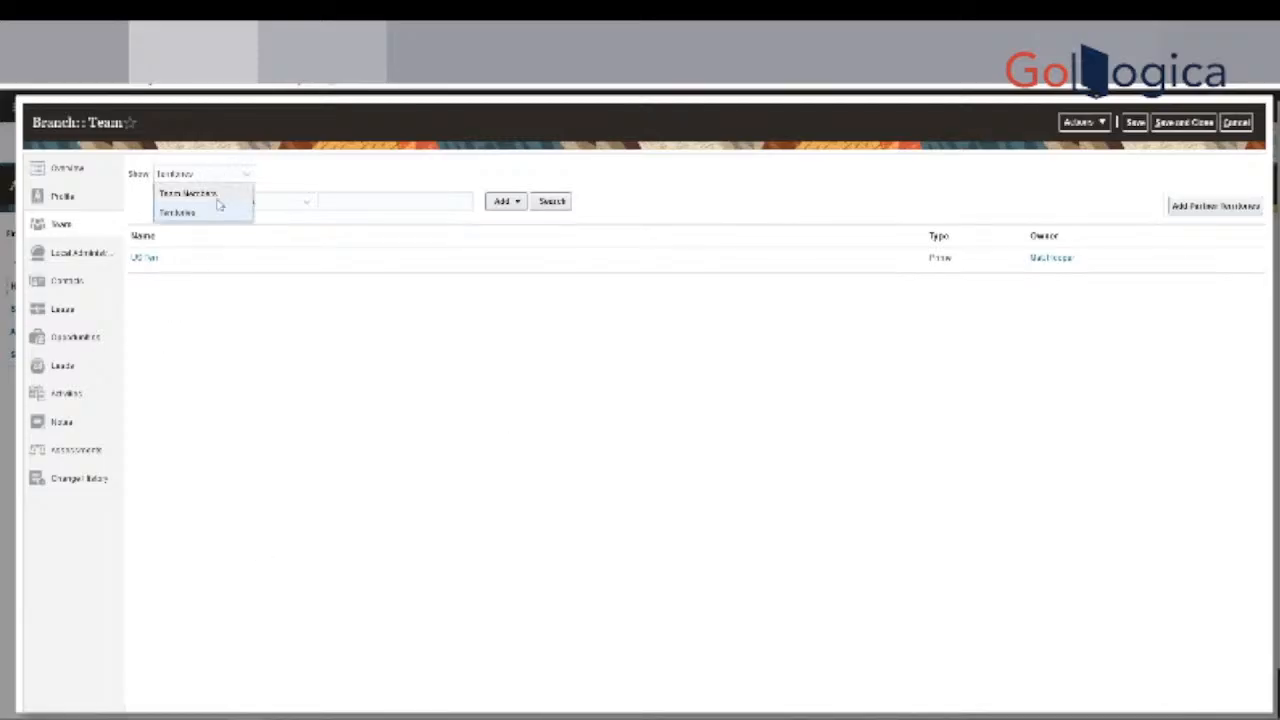
{"action": "left_click", "coordinate": [238, 367]}
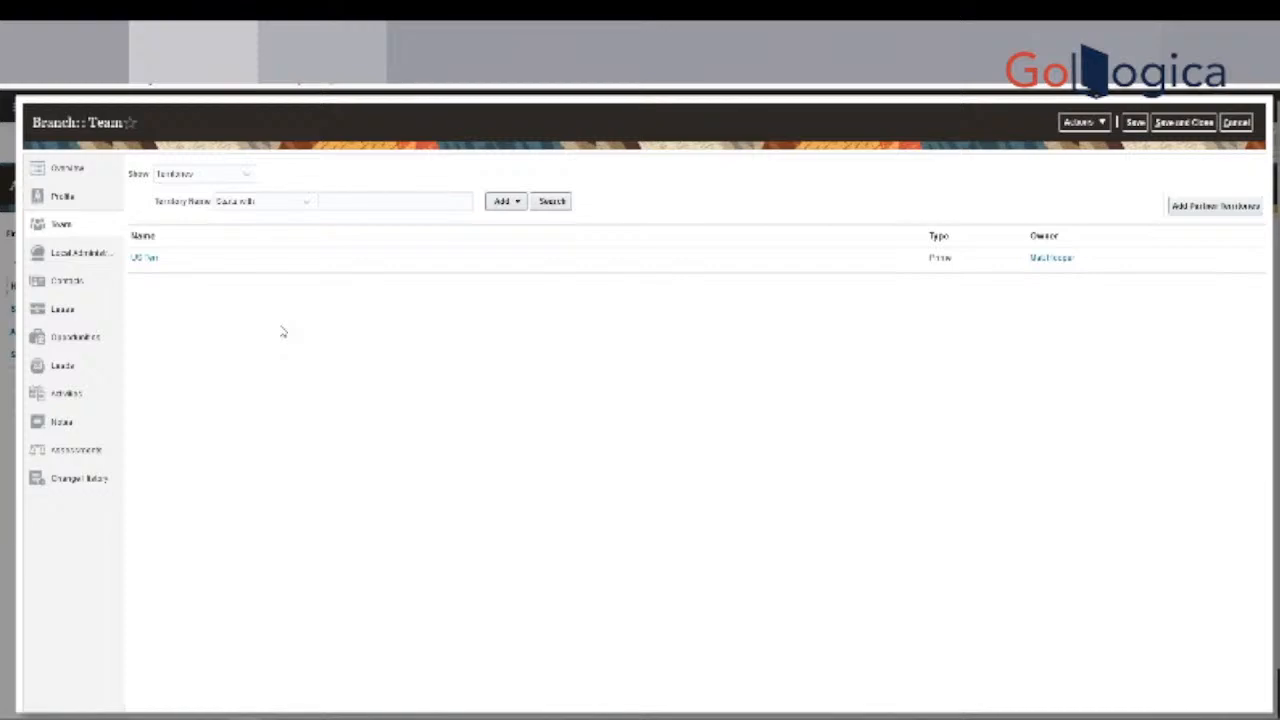
Show the account's team members once more and return to the territories list to check type and owner.
{"action": "left_click", "coordinate": [247, 175]}
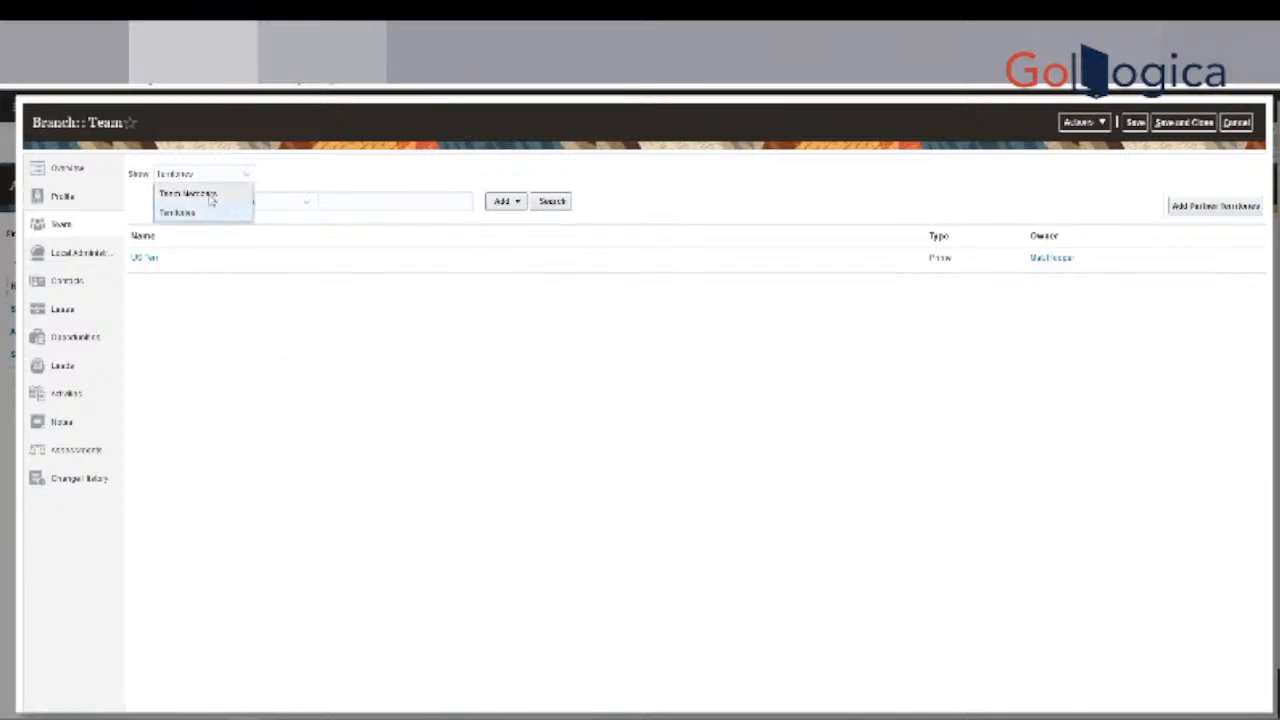
{"action": "left_click", "coordinate": [199, 196]}
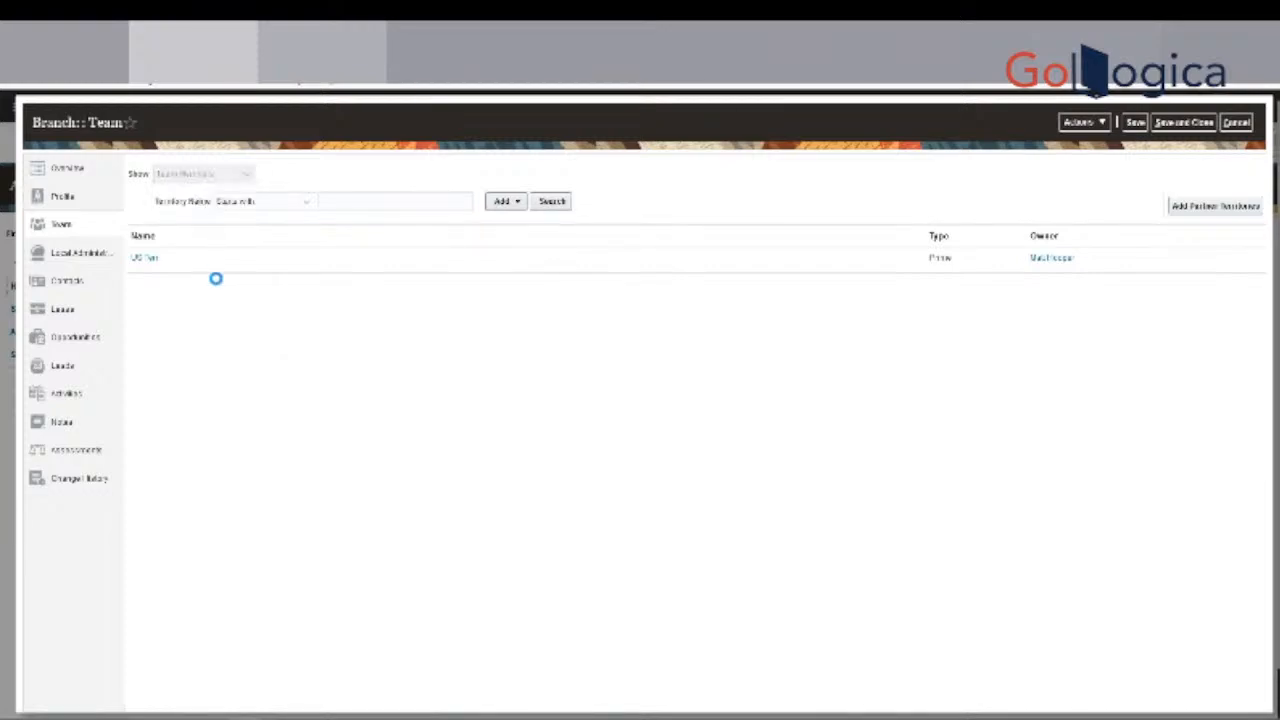
{"action": "left_click", "coordinate": [217, 177]}
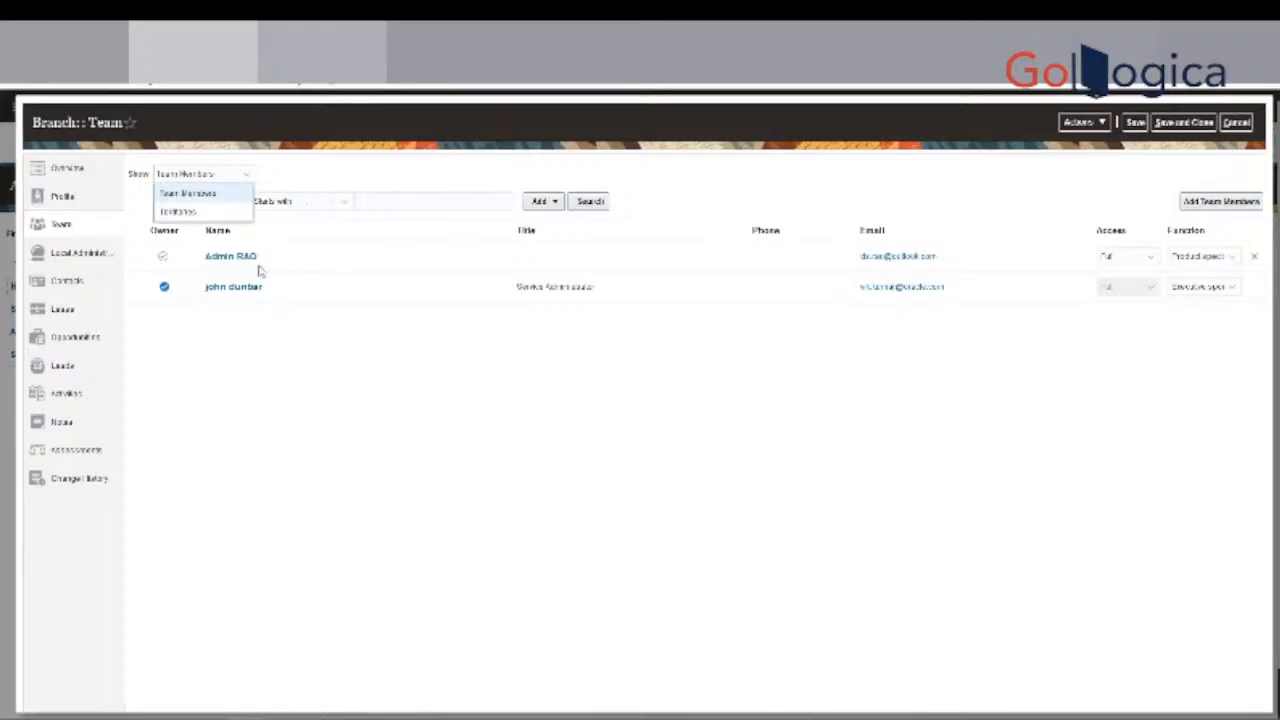
{"action": "left_click", "coordinate": [182, 211]}
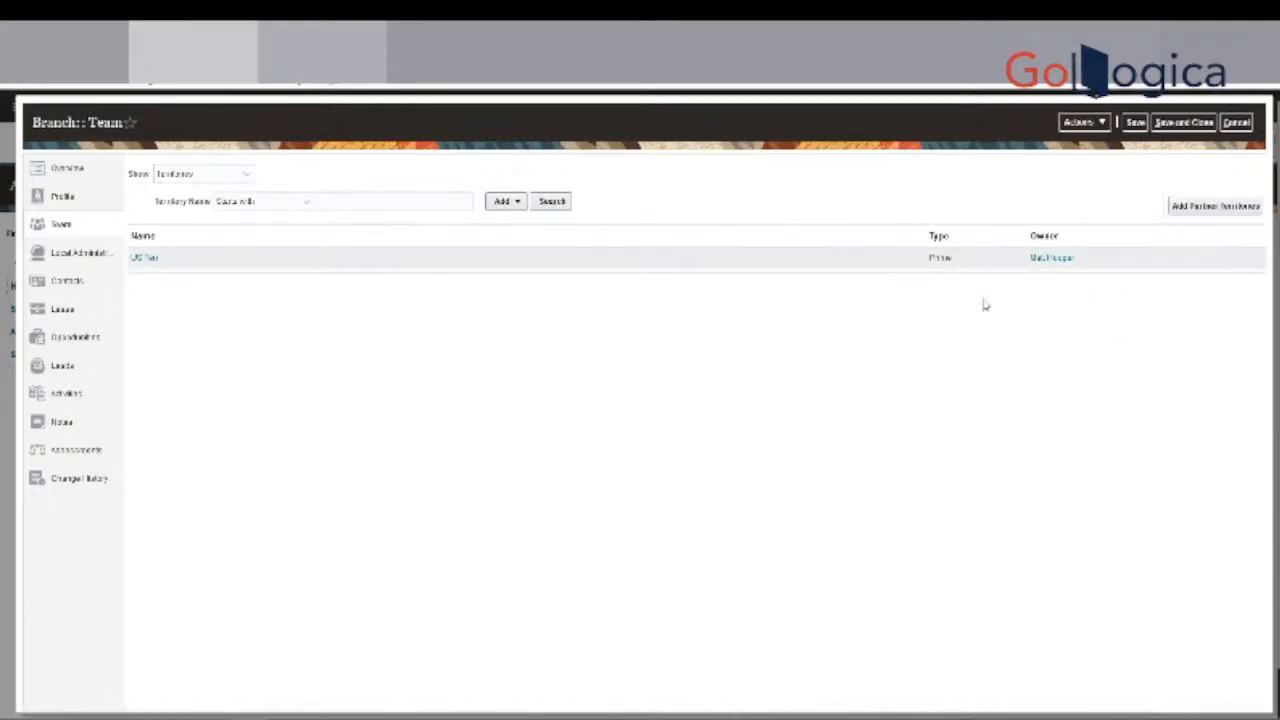
Review the account's profile with its address details and its contacts, and close the record without saving.
{"action": "left_click", "coordinate": [248, 176]}
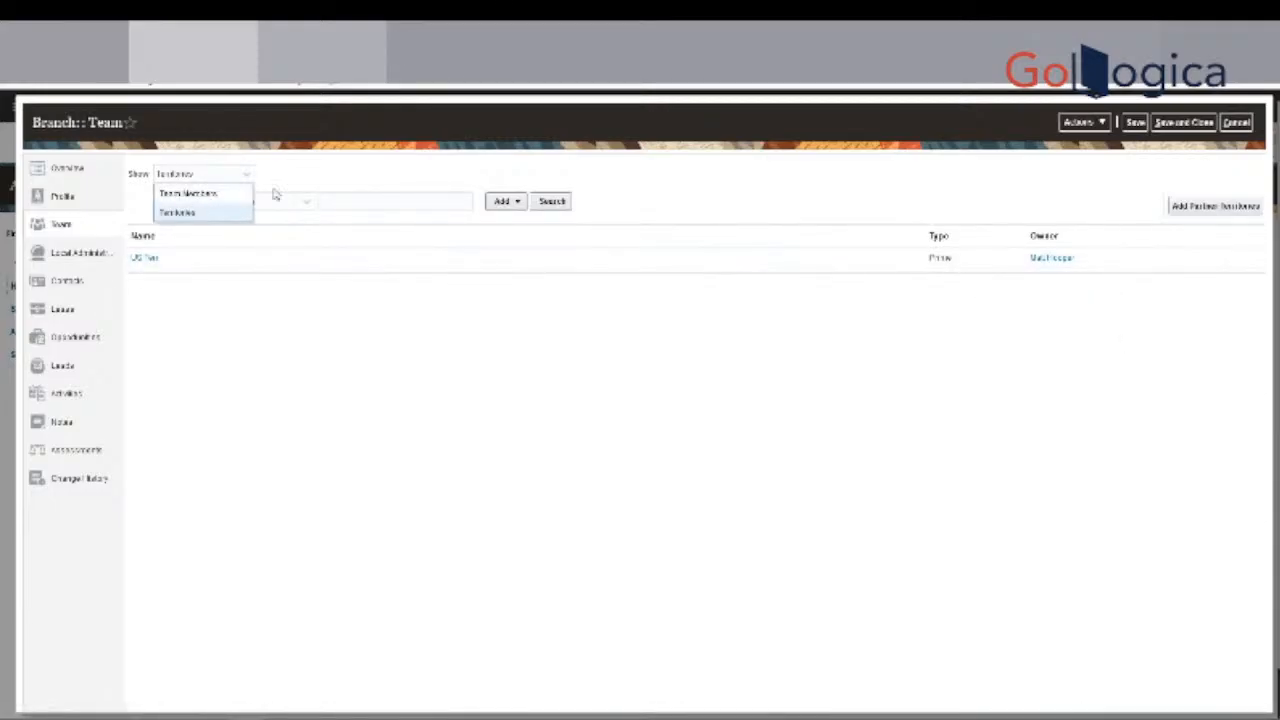
{"action": "left_click", "coordinate": [658, 390]}
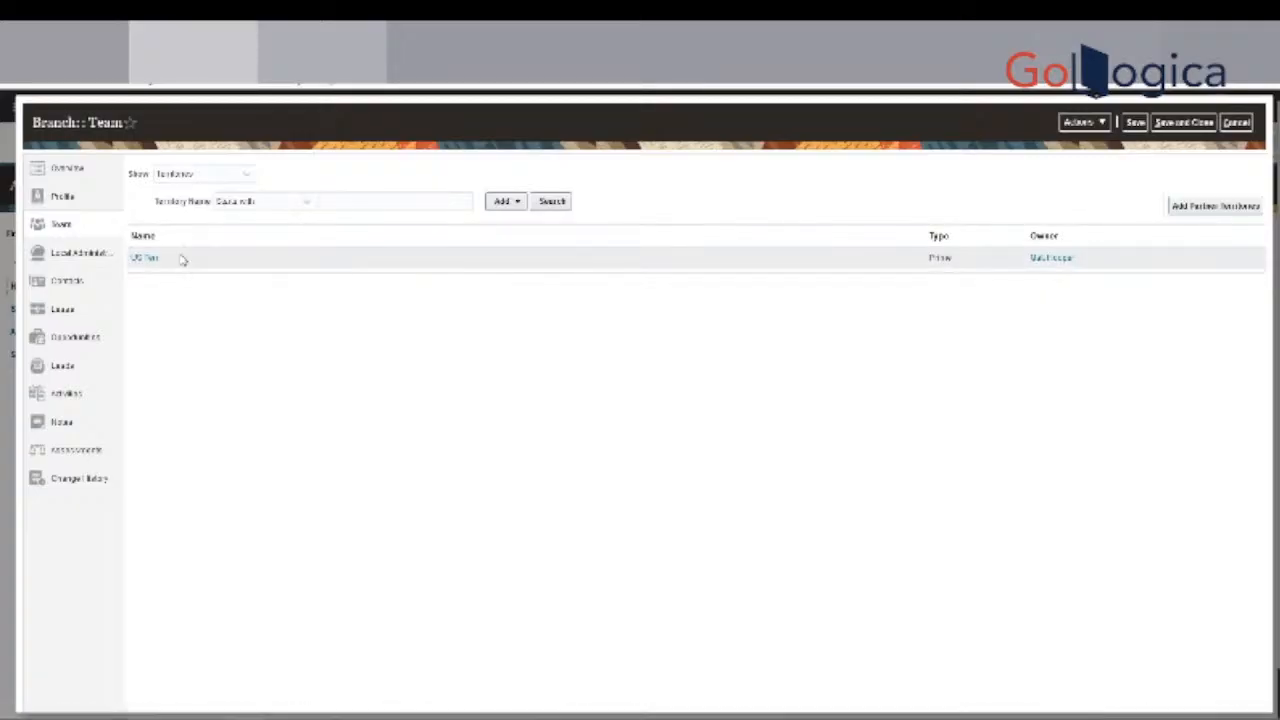
{"action": "left_click", "coordinate": [60, 199]}
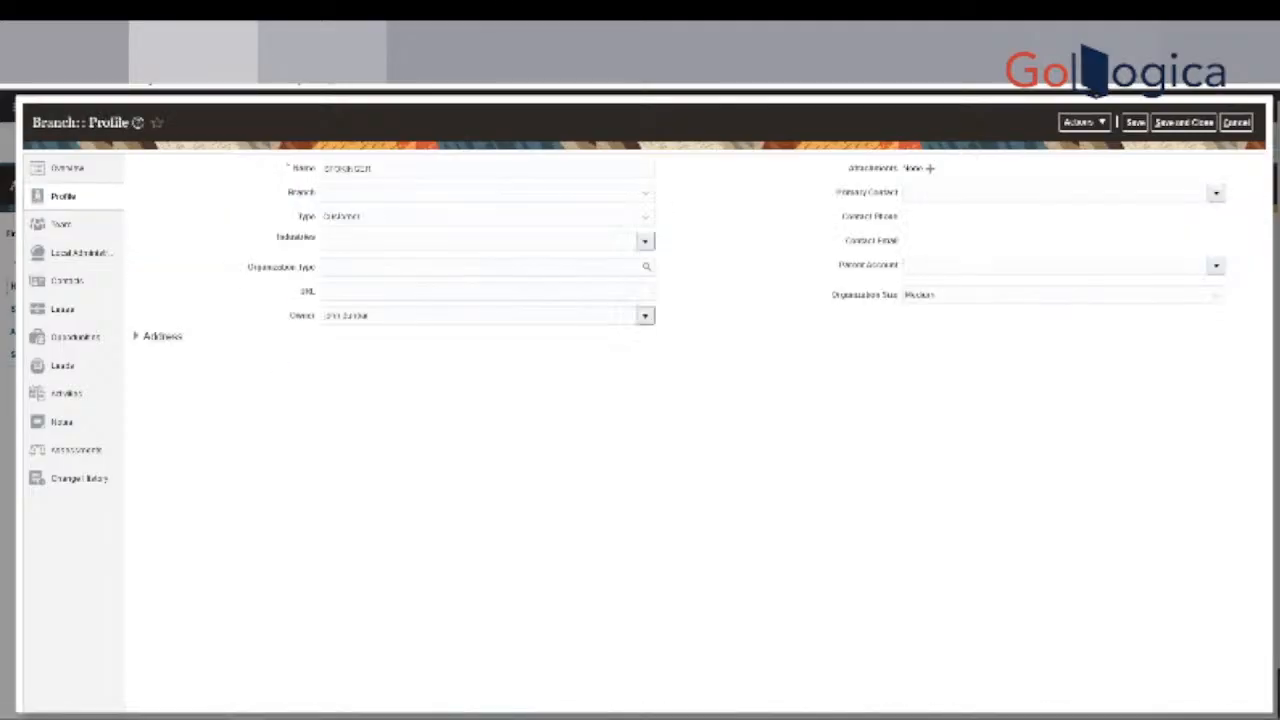
{"action": "left_click", "coordinate": [136, 336]}
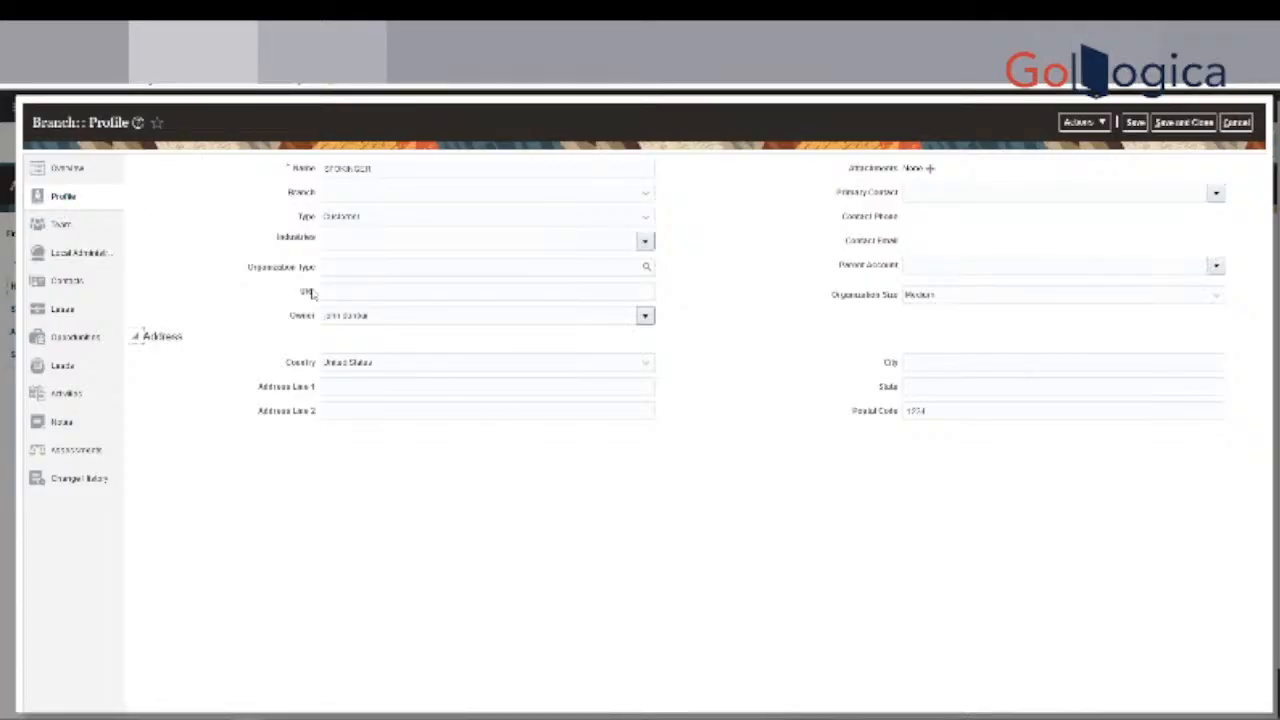
{"action": "left_click", "coordinate": [84, 283]}
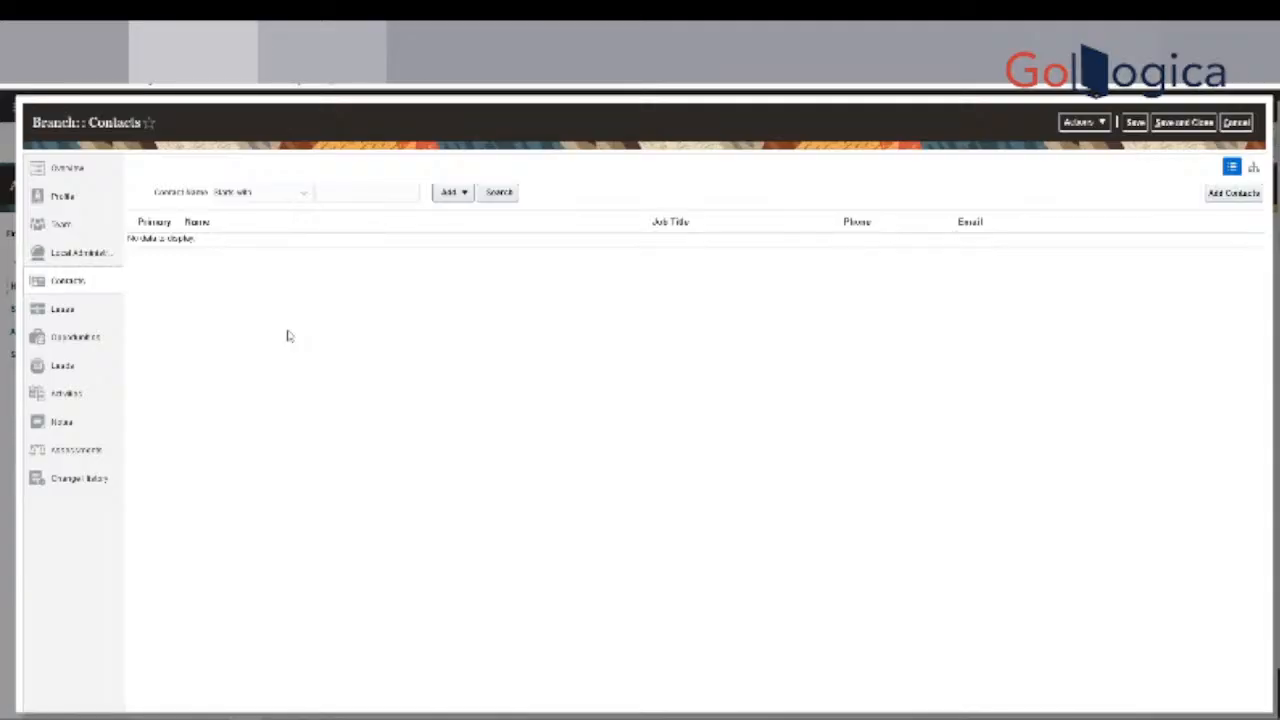
{"action": "left_click", "coordinate": [1237, 122]}
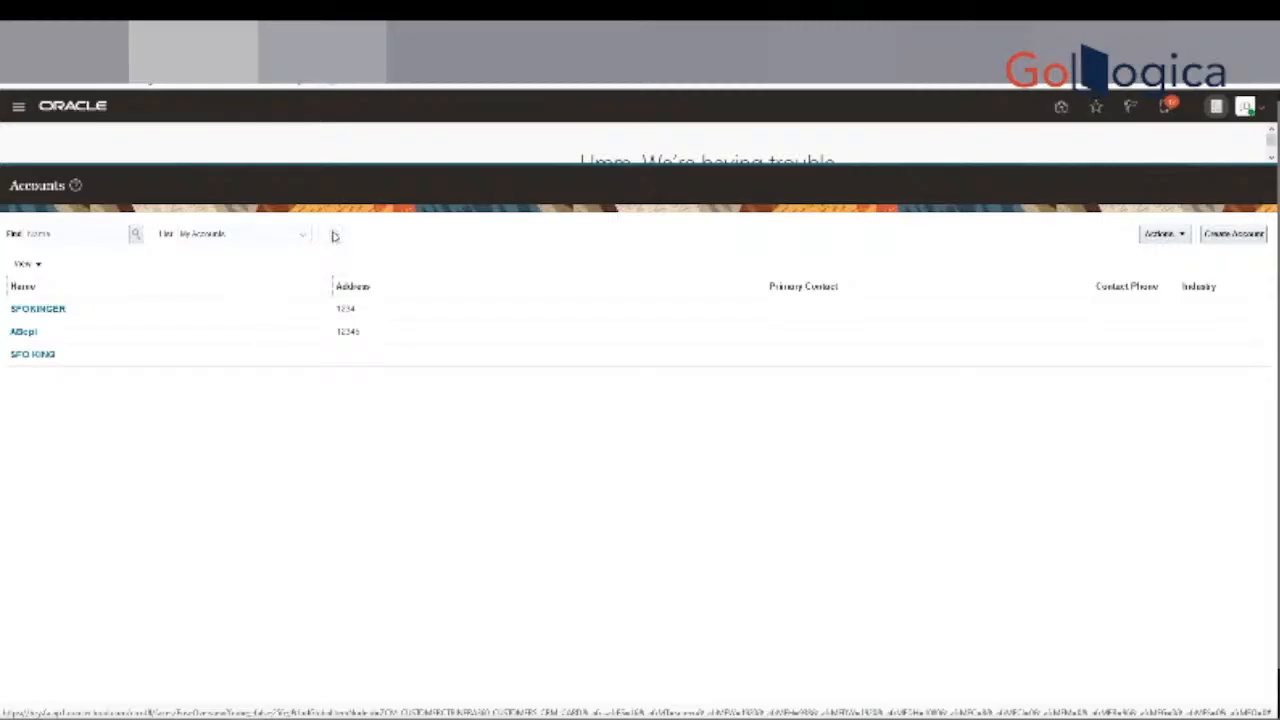
{"action": "left_click", "coordinate": [254, 240]}
{"action": "left_click", "coordinate": [113, 483]}
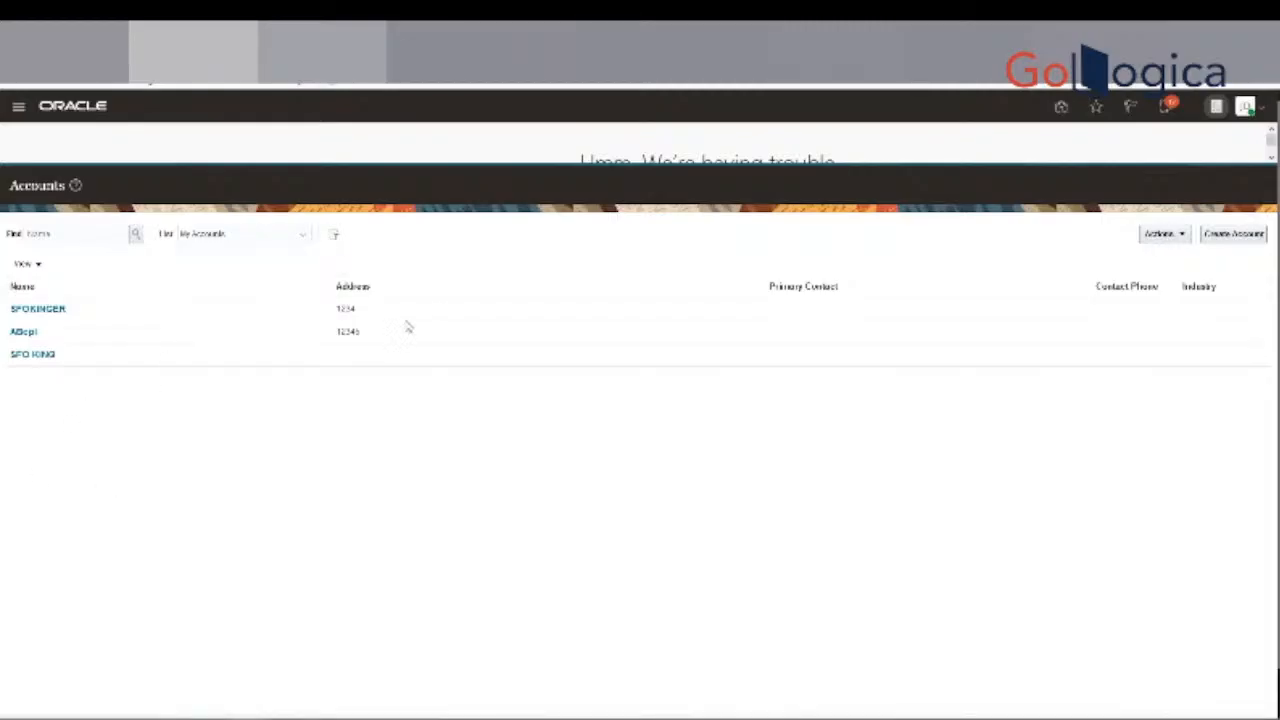
{"action": "scroll", "coordinate": [592, 402], "scroll_direction": "down", "scroll_amount": 1}
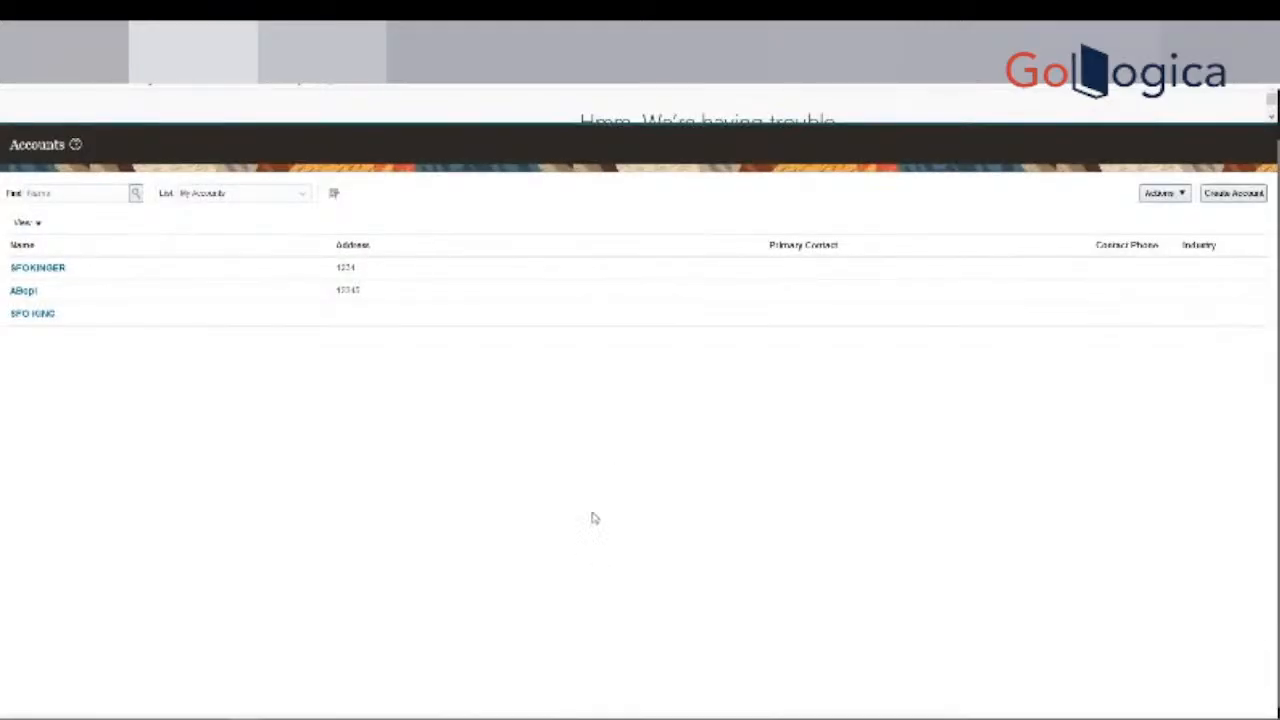
{"action": "scroll", "coordinate": [578, 544], "scroll_direction": "up", "scroll_amount": 1}
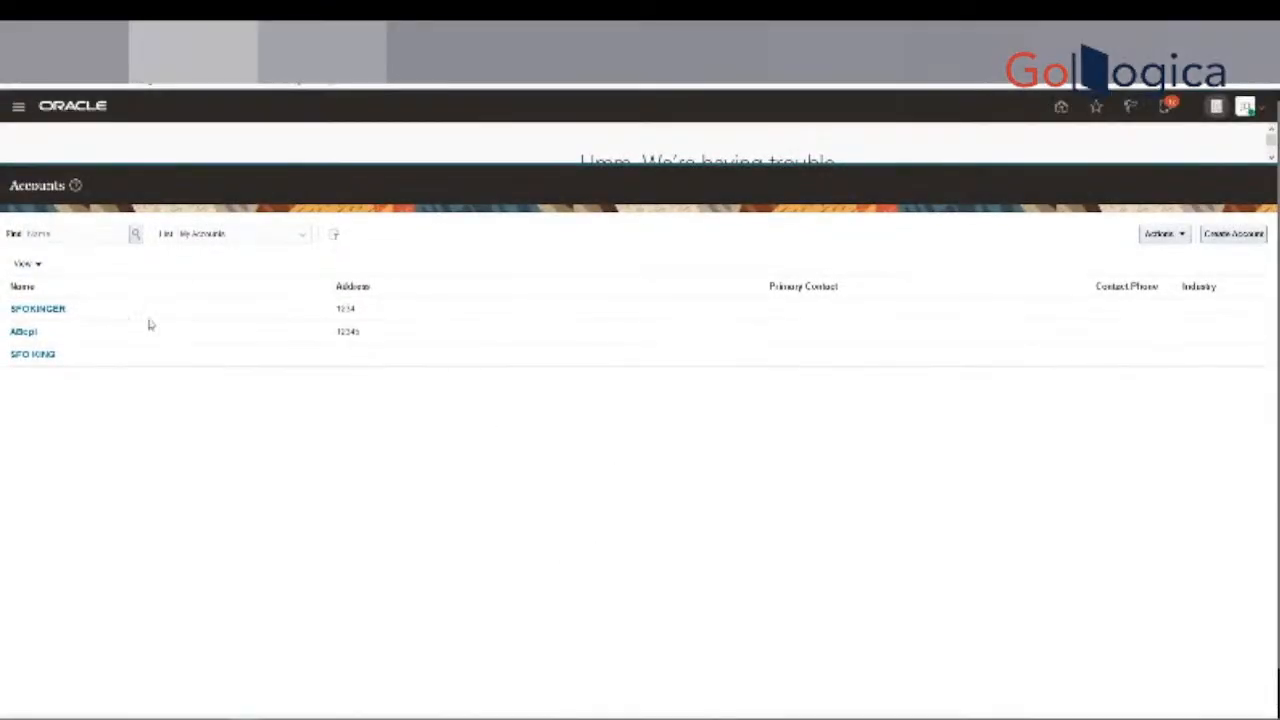
{"action": "left_click", "coordinate": [81, 231]}
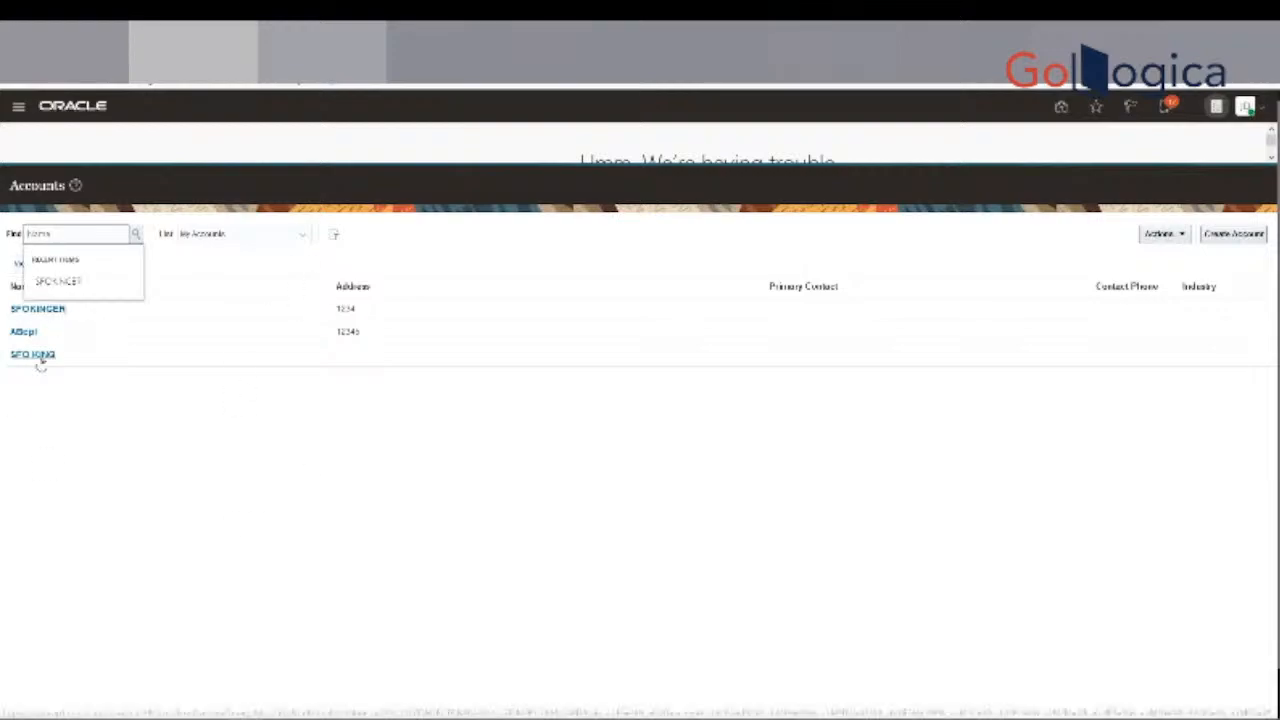
{"action": "left_click", "coordinate": [80, 417]}
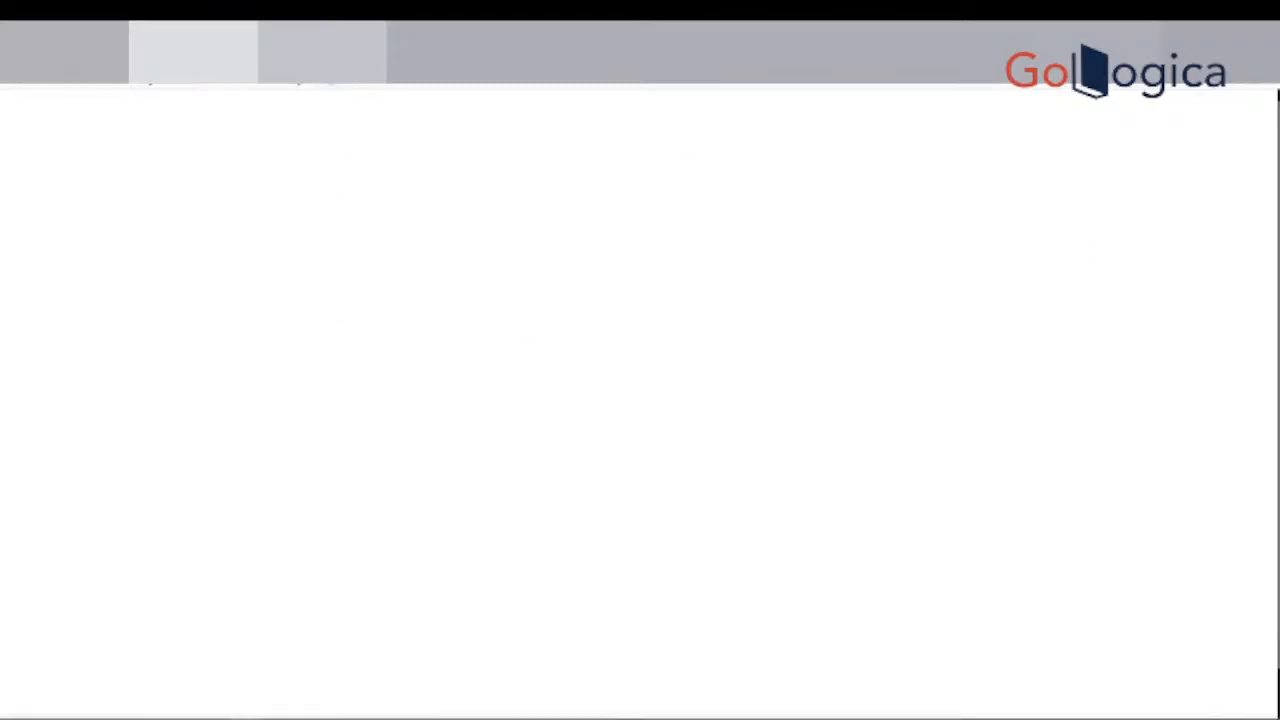
Reopen the Oracle Sales Cloud home page from its saved bookmark and check the training plan spreadsheet before returning.
{"action": "left_click", "coordinate": [94, 86]}
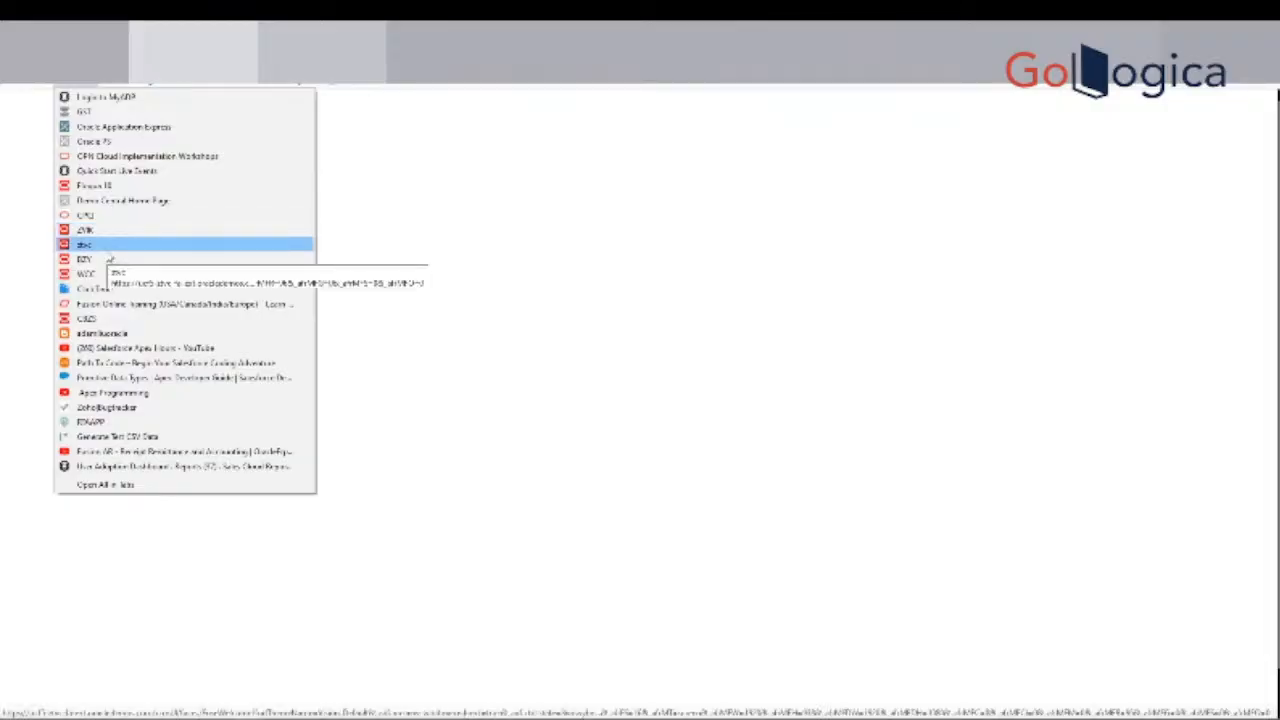
{"action": "left_click", "coordinate": [108, 248]}
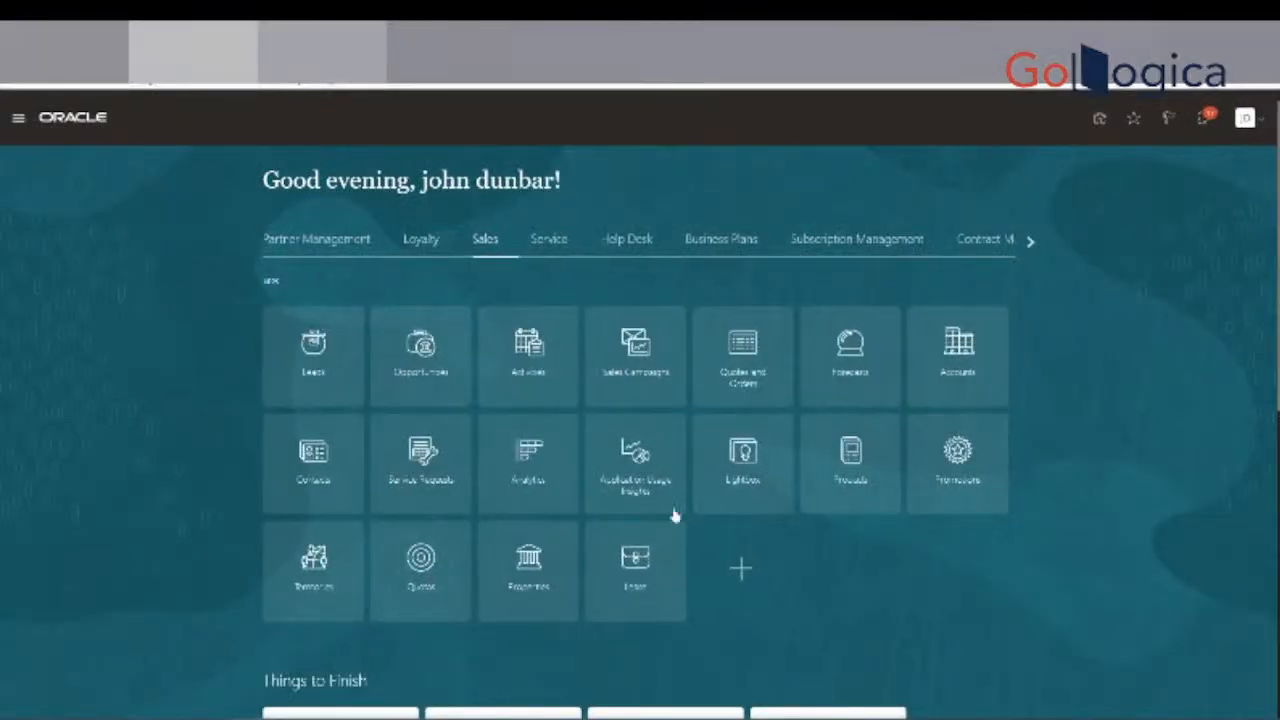
{"action": "key", "text": "alt+Tab"}
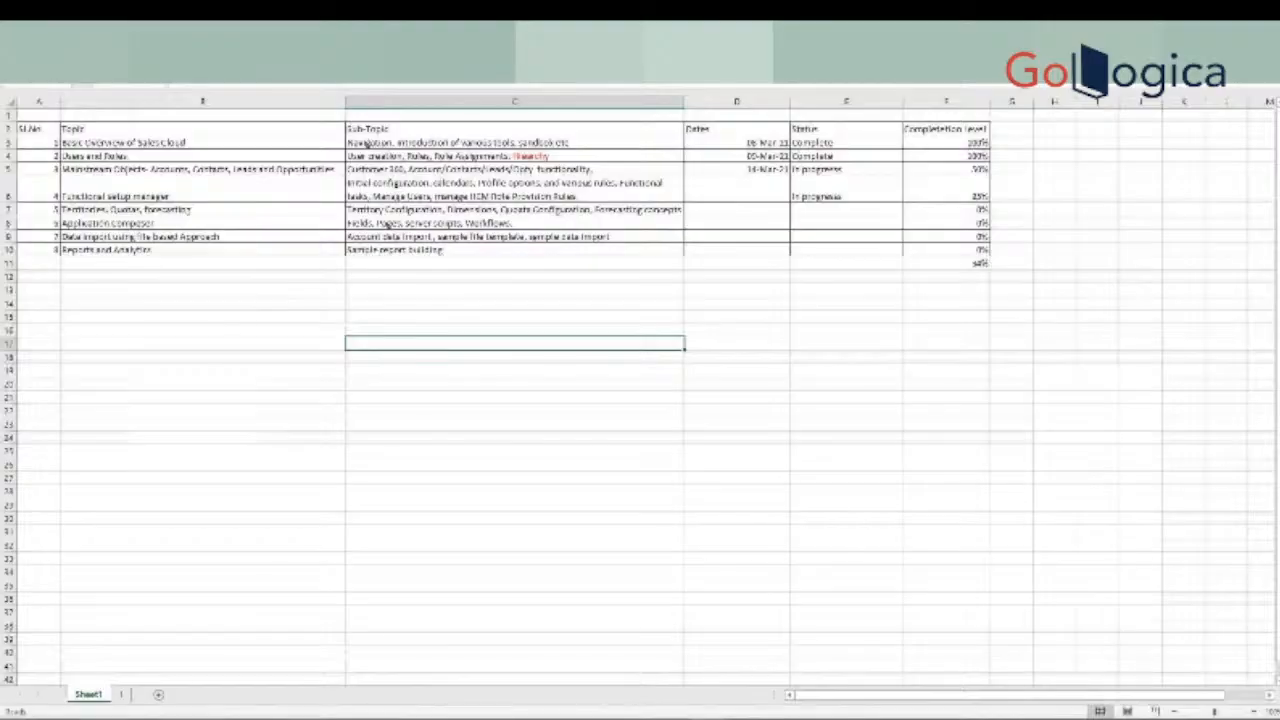
{"action": "key", "text": "alt+Tab"}
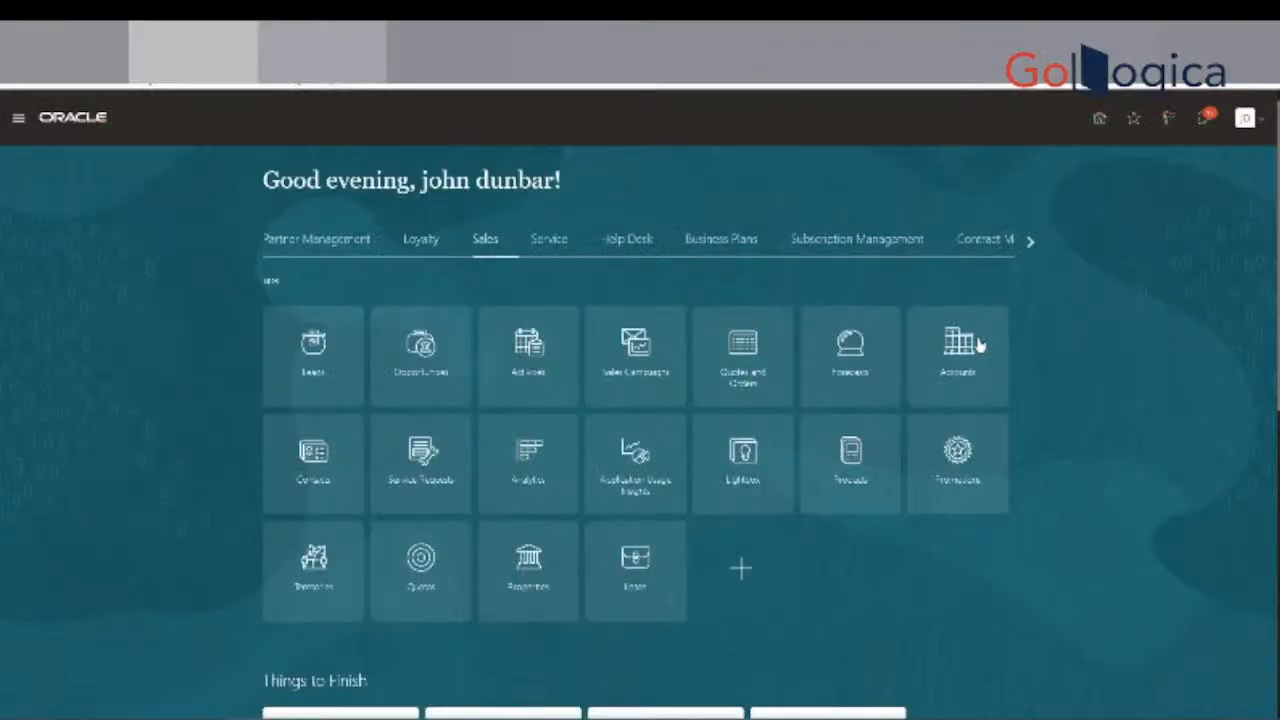
Open the SFOKINGER account from the accounts list and view its assessments.
{"action": "left_click", "coordinate": [910, 308]}
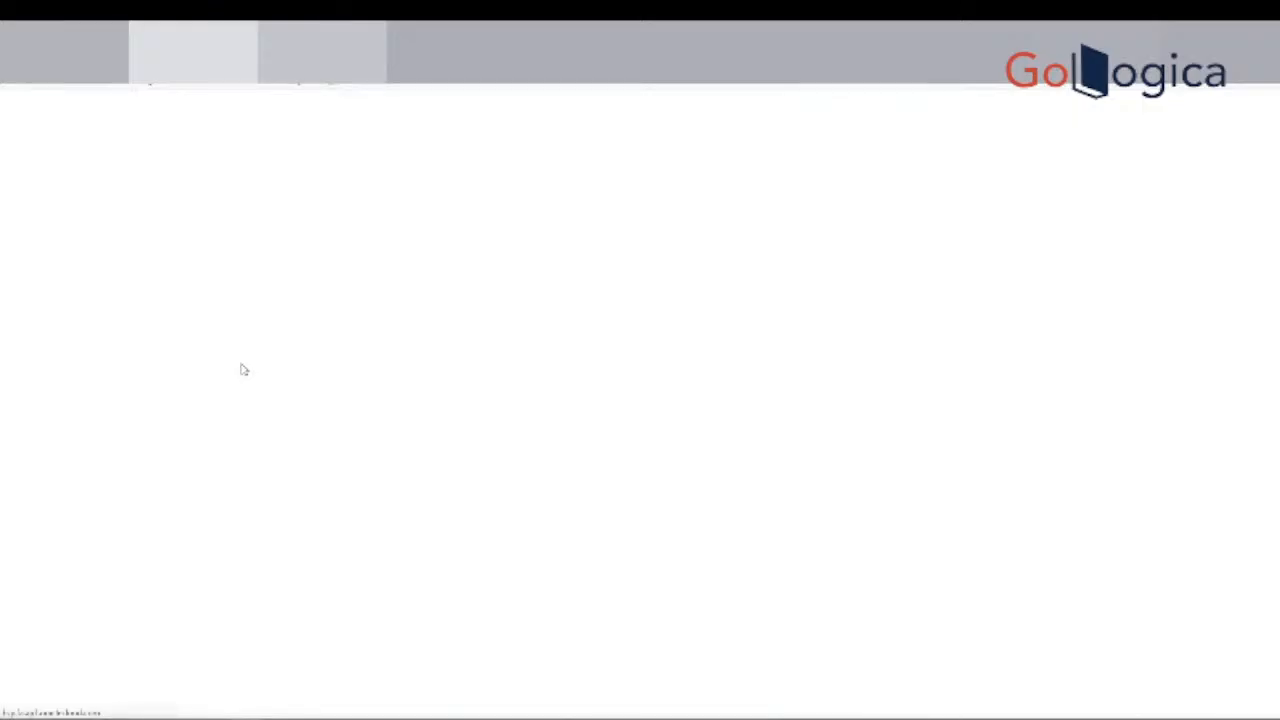
{"action": "left_click", "coordinate": [49, 313]}
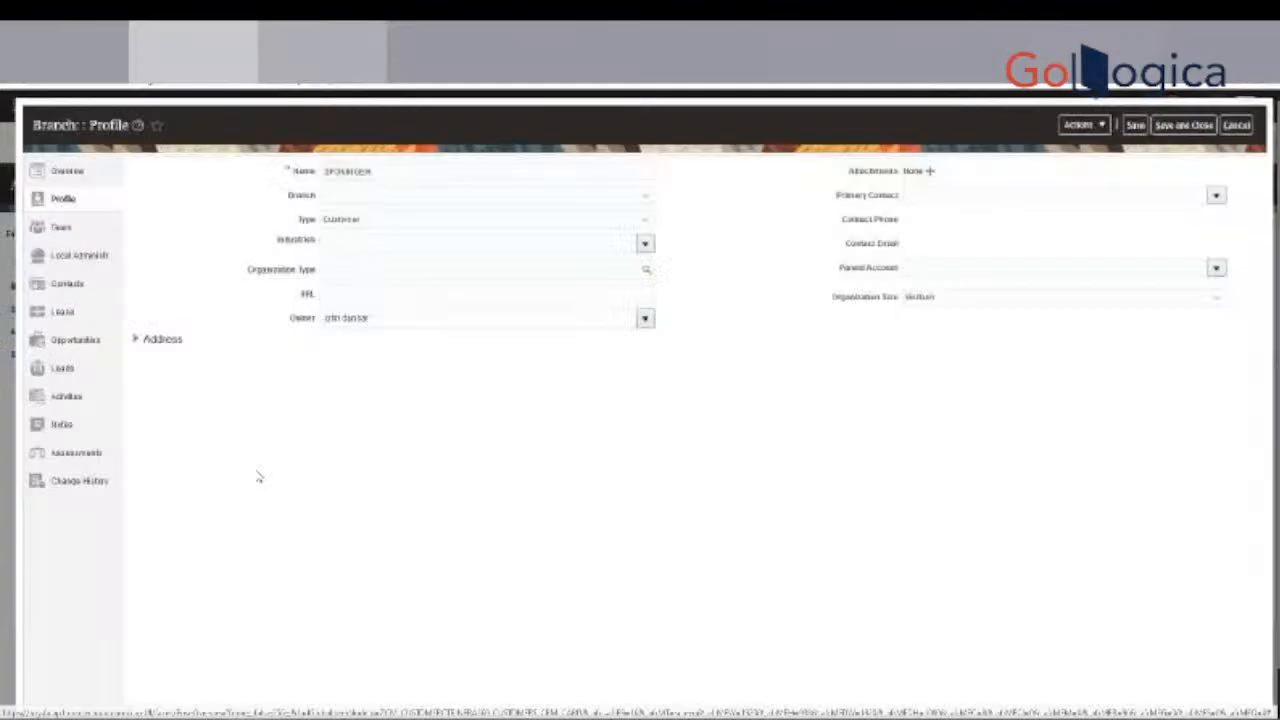
{"action": "left_click", "coordinate": [79, 451]}
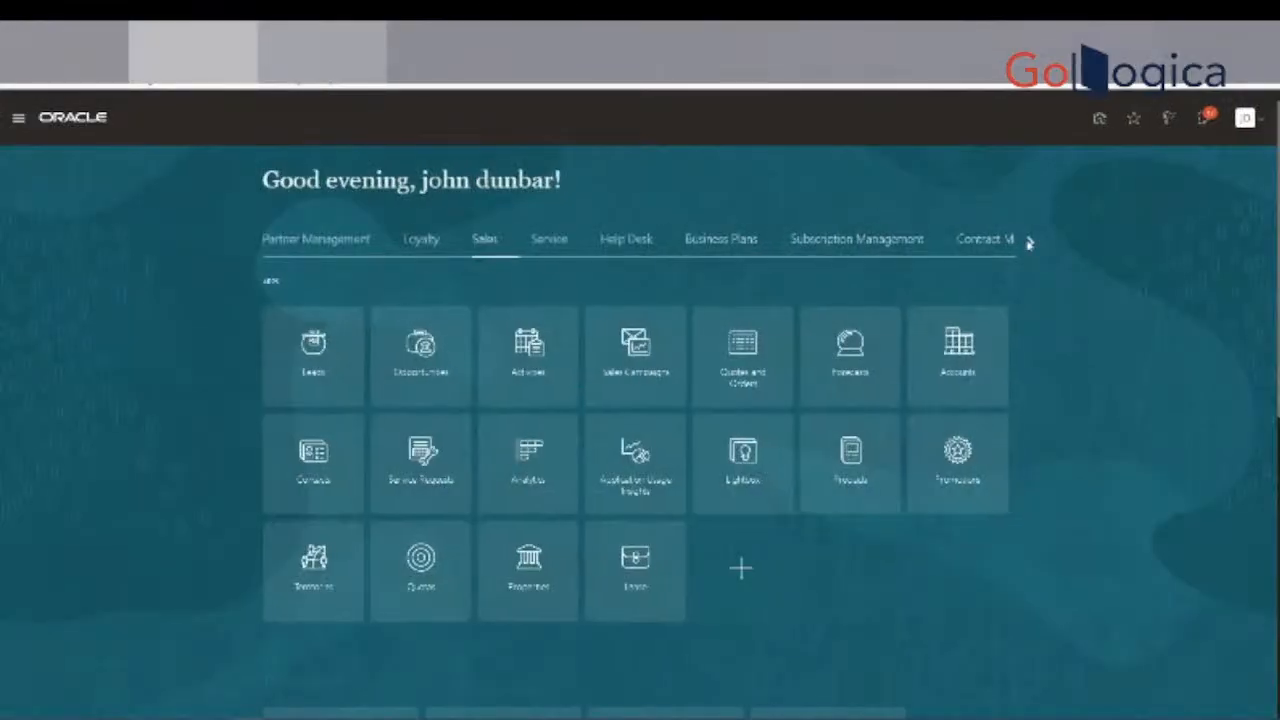
Open Setup and Maintenance from the Others apps on the home page and switch the setup offering to Sales.
{"action": "left_click", "coordinate": [1029, 242]}
{"action": "left_click", "coordinate": [1030, 243]}
{"action": "left_click", "coordinate": [697, 241]}
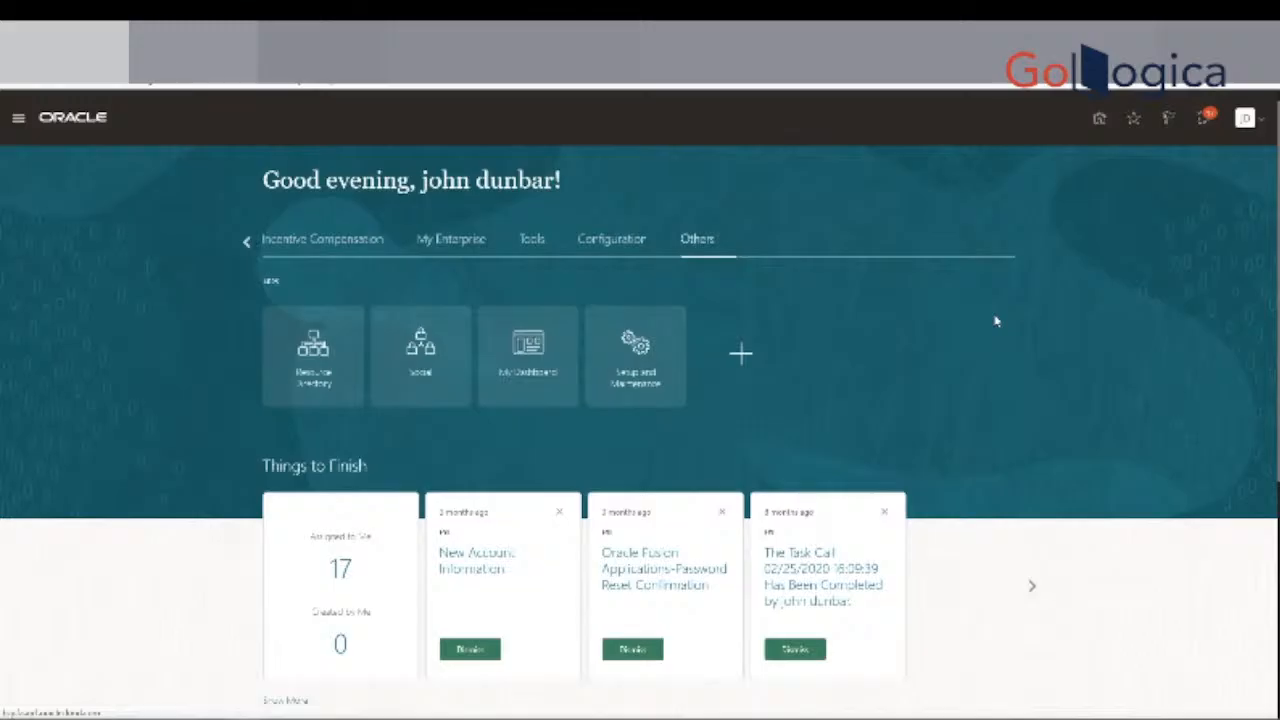
{"action": "scroll", "coordinate": [1236, 189], "scroll_direction": "down", "scroll_amount": 2}
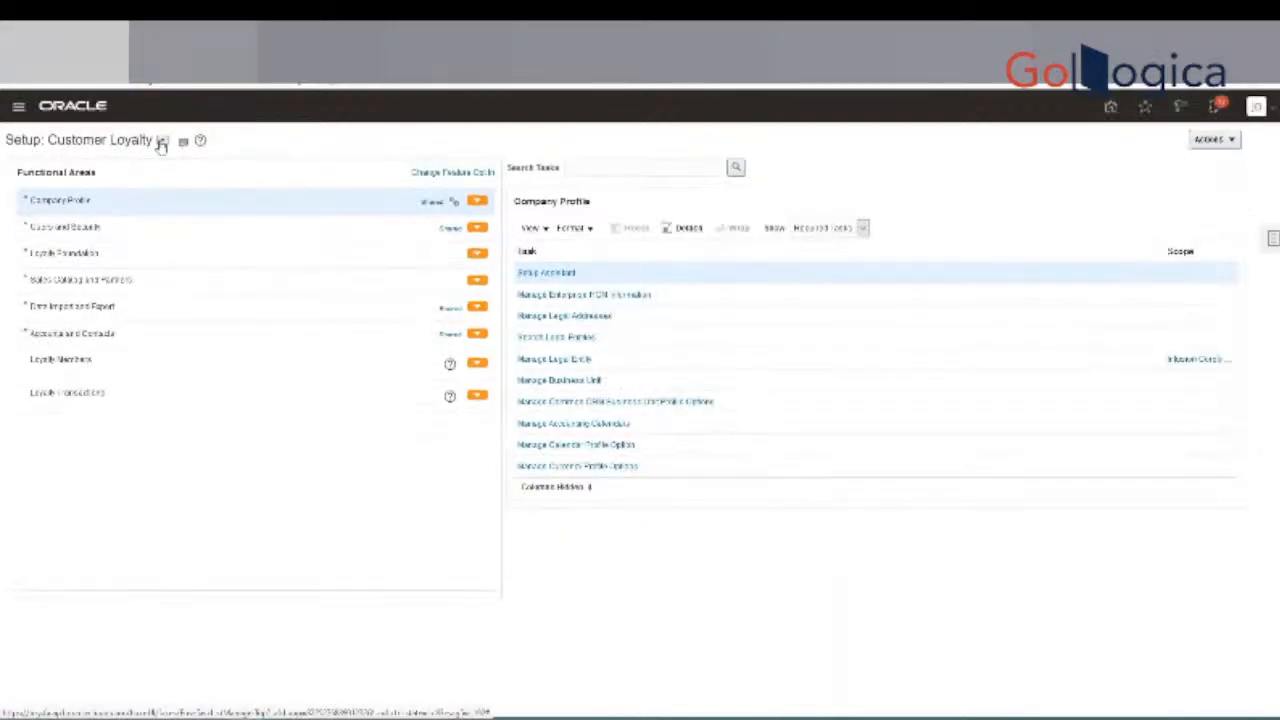
{"action": "left_click", "coordinate": [162, 140]}
{"action": "left_click", "coordinate": [195, 251]}
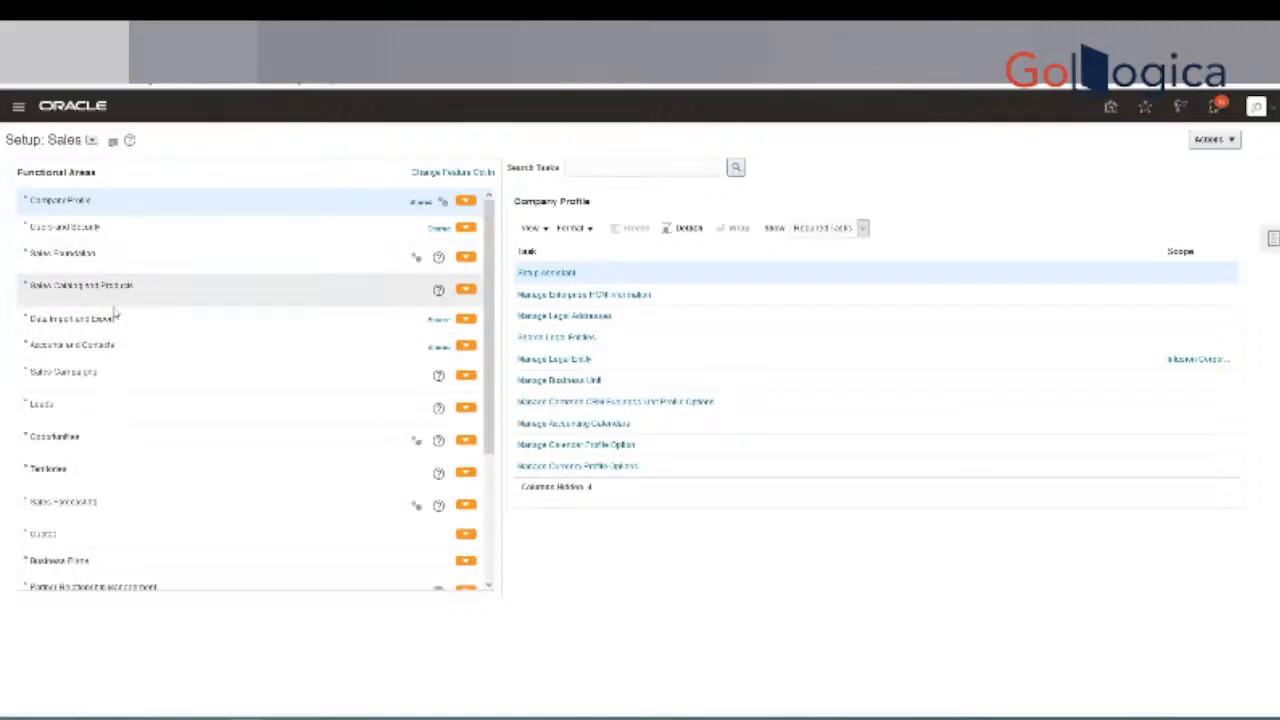
Show All Tasks for the Accounts and Contacts functional area.
{"action": "left_click", "coordinate": [110, 344]}
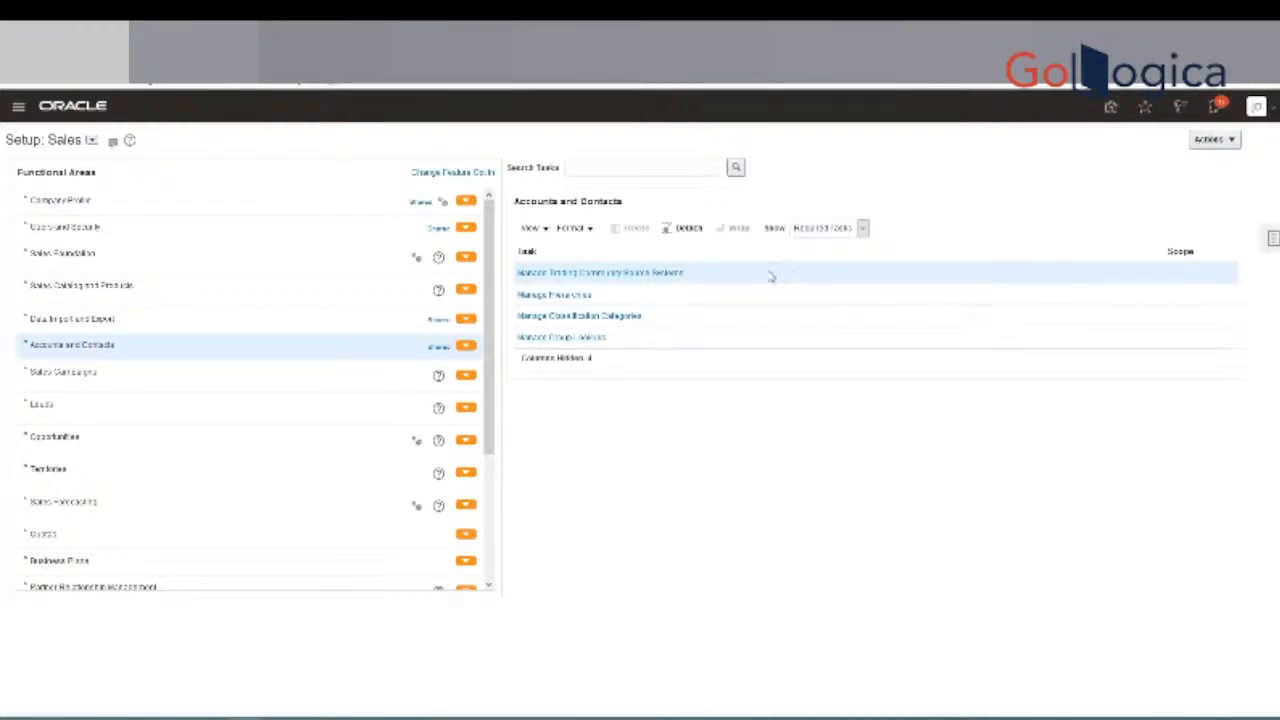
{"action": "left_click", "coordinate": [833, 231]}
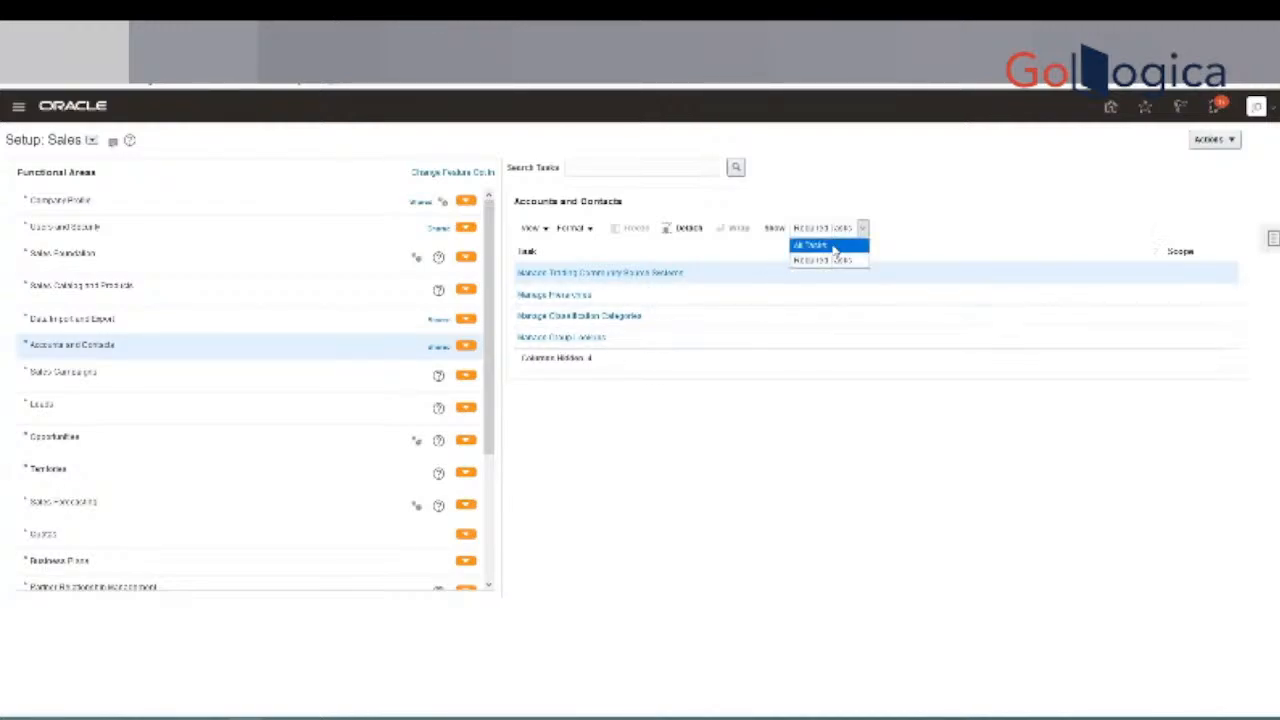
{"action": "left_click", "coordinate": [834, 247]}
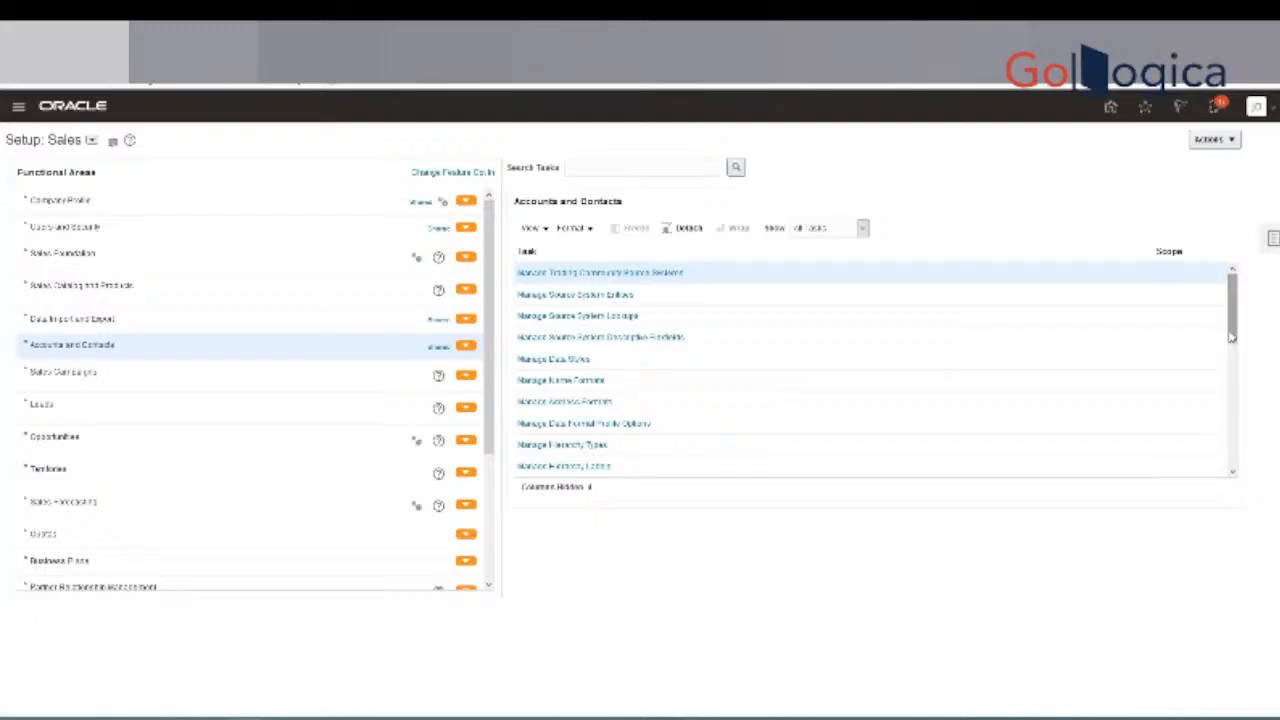
Find the Manage Customer Center Assessment Template task among the Accounts and Contacts tasks and open it.
{"action": "left_click_drag", "start_coordinate": [1231, 340], "coordinate": [1235, 386]}
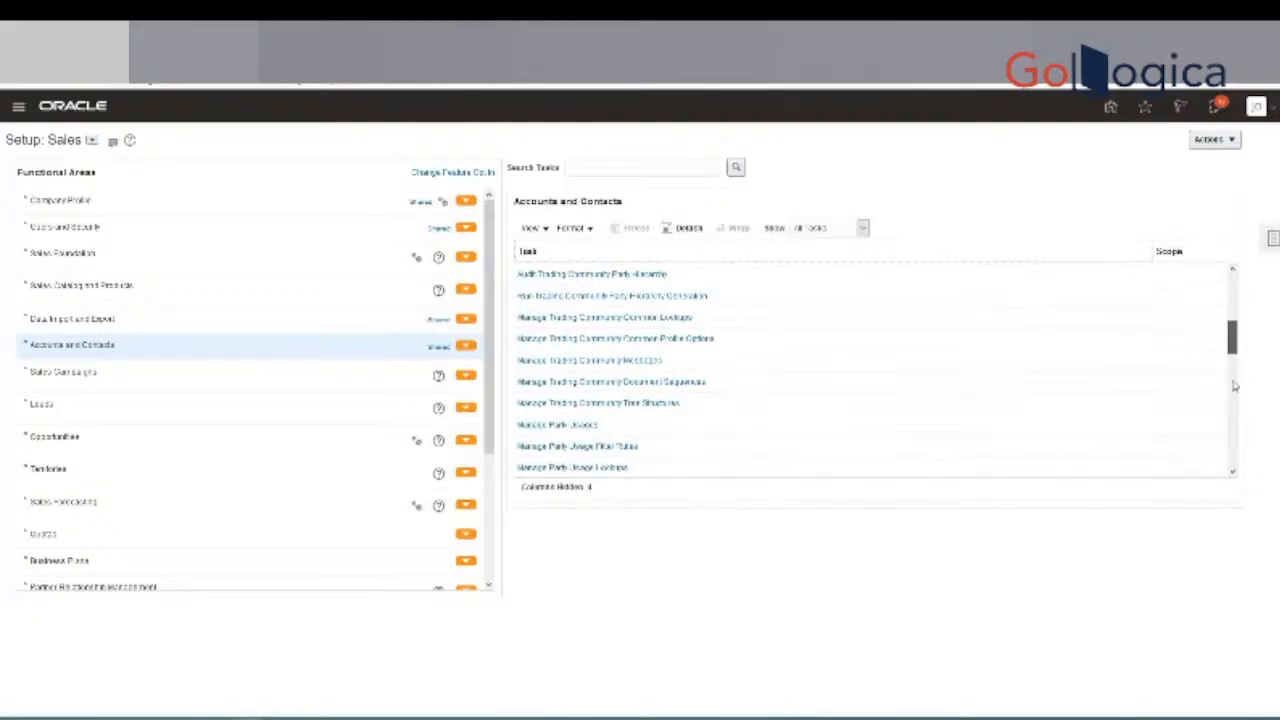
{"action": "left_click", "coordinate": [1235, 386]}
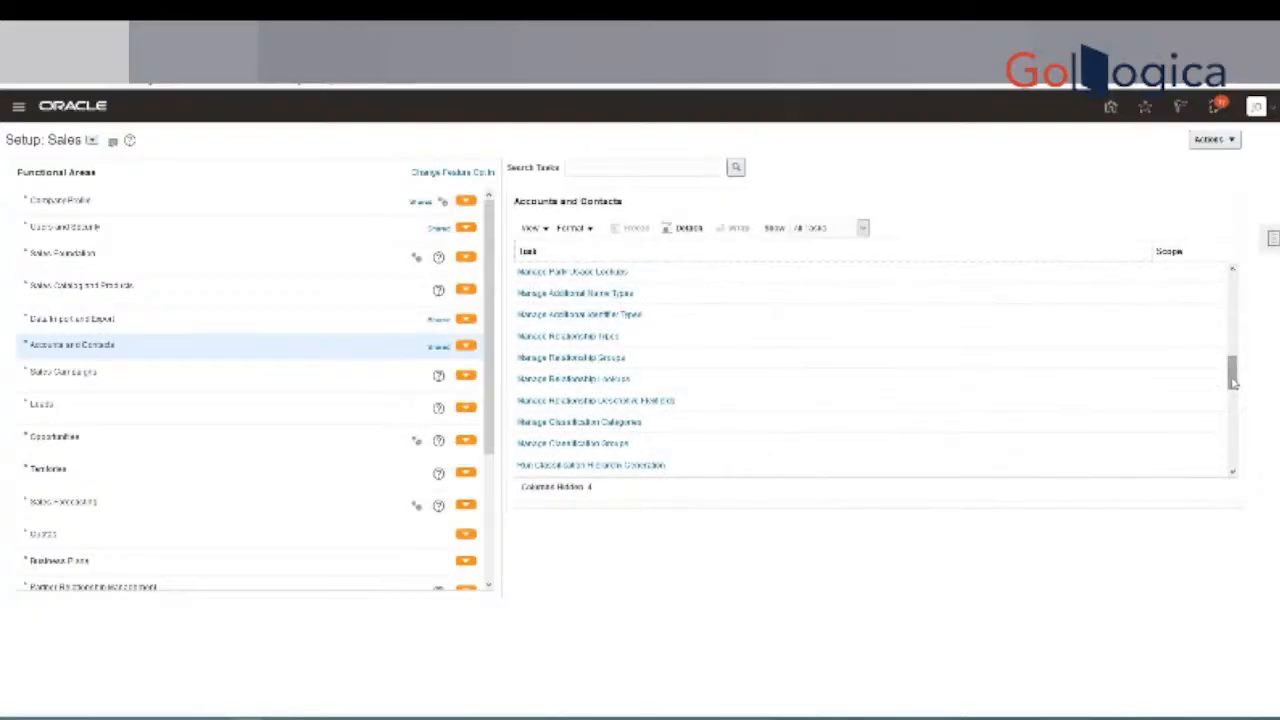
{"action": "left_click_drag", "start_coordinate": [1233, 380], "coordinate": [1234, 402]}
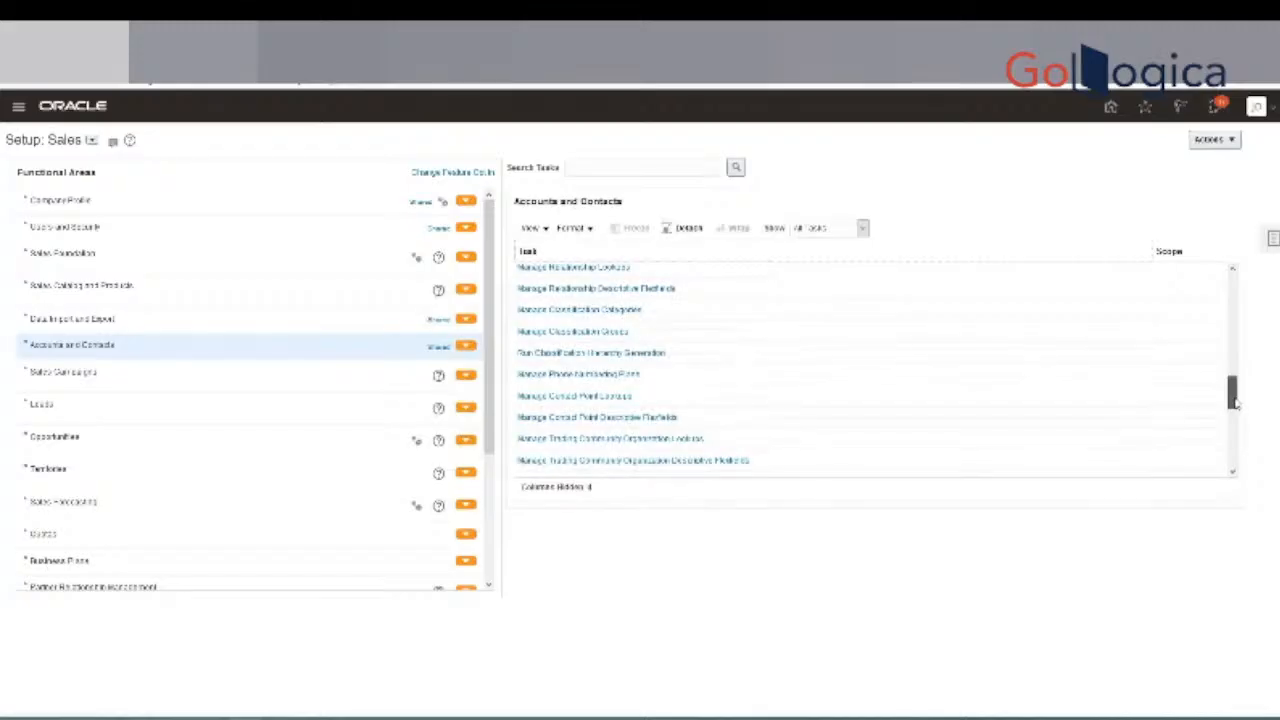
{"action": "left_click", "coordinate": [1234, 472]}
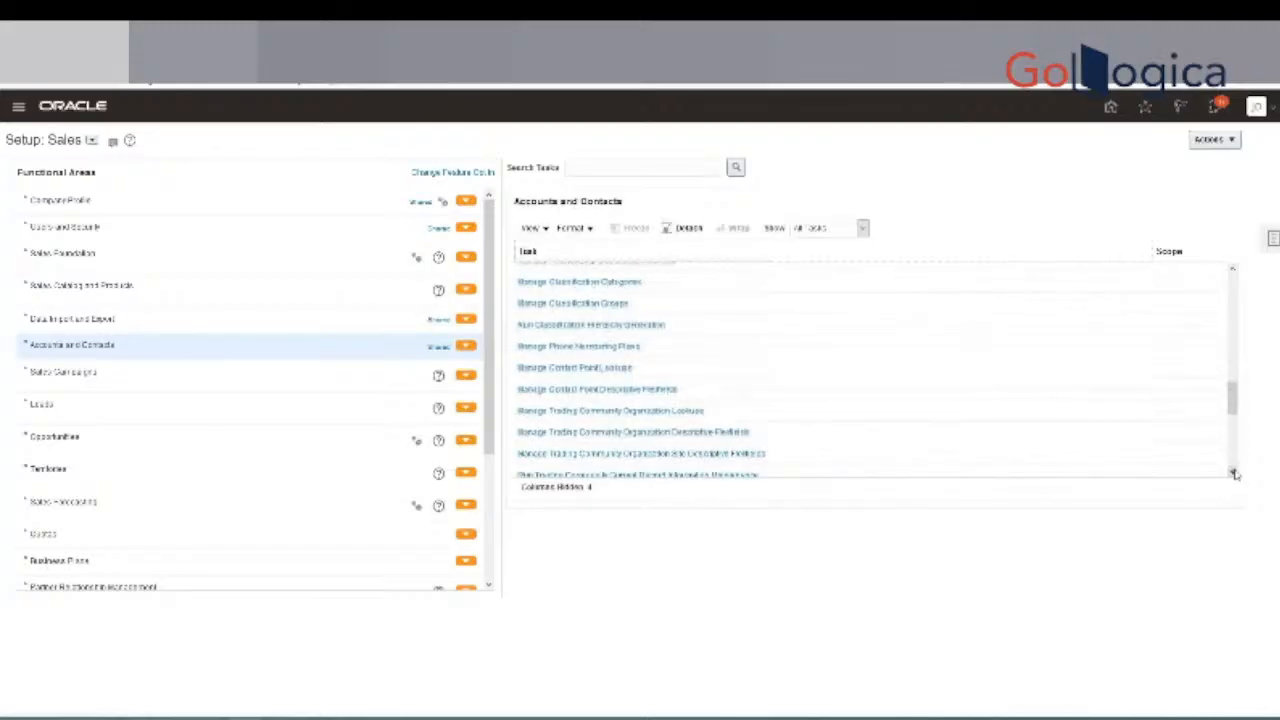
{"action": "left_click", "coordinate": [1234, 472]}
{"action": "left_click", "coordinate": [1234, 472]}
{"action": "left_click", "coordinate": [1234, 472]}
{"action": "left_click", "coordinate": [1234, 472]}
{"action": "left_click", "coordinate": [1234, 472]}
{"action": "left_click", "coordinate": [1234, 472]}
{"action": "left_click", "coordinate": [1234, 472]}
{"action": "left_click", "coordinate": [1234, 472]}
{"action": "left_click", "coordinate": [1234, 472]}
{"action": "left_click", "coordinate": [1234, 472]}
{"action": "left_click", "coordinate": [1234, 472]}
{"action": "left_click", "coordinate": [1234, 472]}
{"action": "left_click", "coordinate": [1234, 472]}
{"action": "left_click", "coordinate": [1234, 472]}
{"action": "left_click", "coordinate": [1234, 472]}
{"action": "left_click", "coordinate": [1234, 472]}
{"action": "left_click", "coordinate": [1234, 472]}
{"action": "left_click", "coordinate": [1234, 472]}
{"action": "left_click", "coordinate": [1234, 472]}
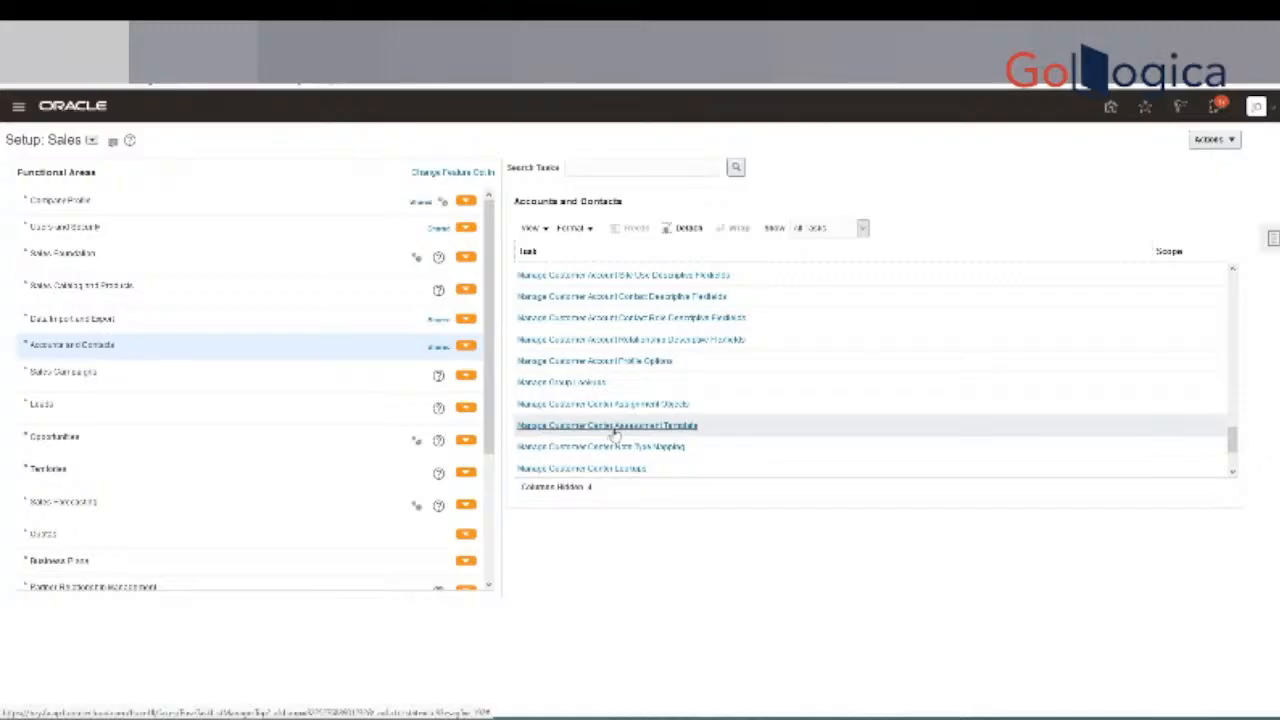
{"action": "left_click", "coordinate": [648, 428]}
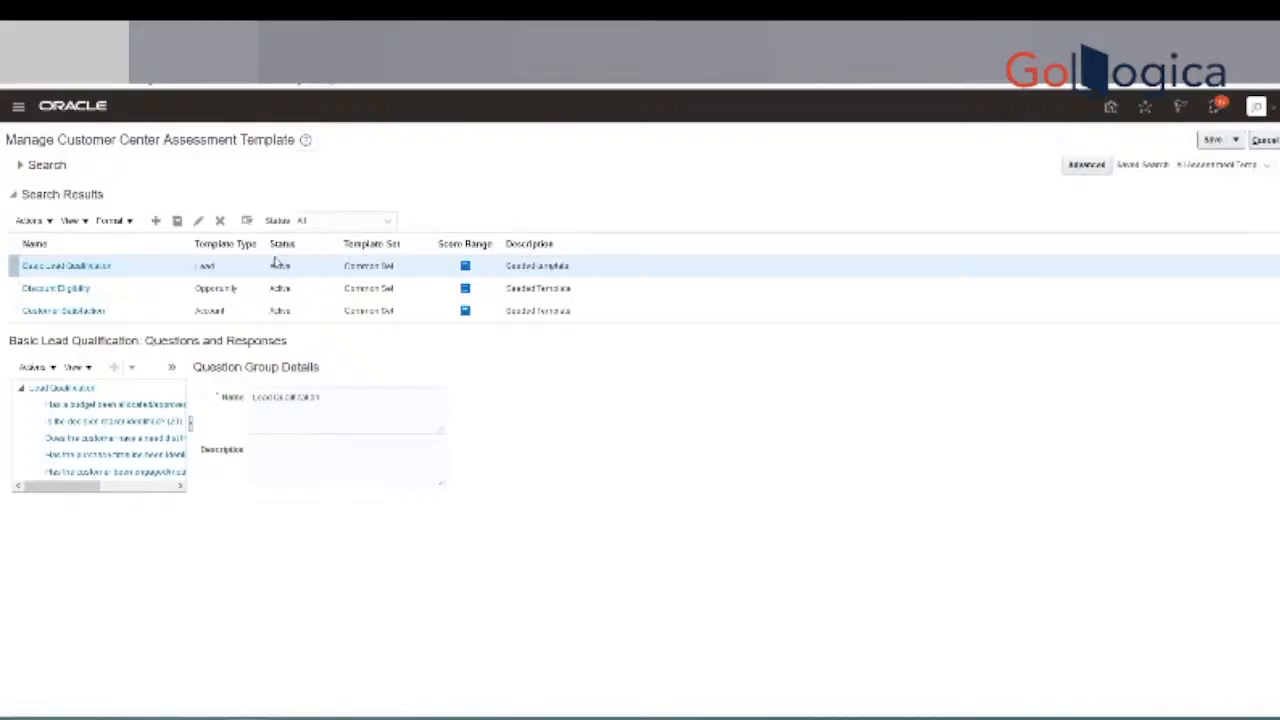
Examine the Customer Satisfaction template's type, questions and score range configuration, and cancel the score range dialog without changes.
{"action": "left_click", "coordinate": [120, 311]}
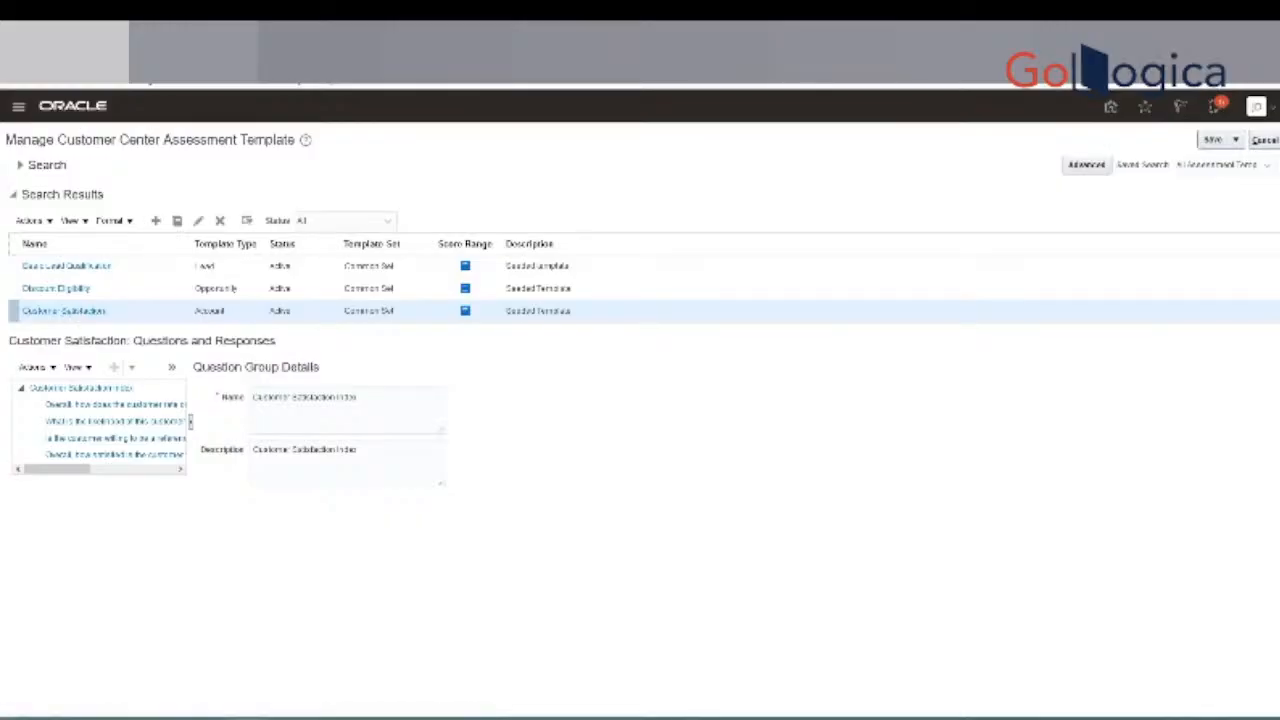
{"action": "double_click", "coordinate": [197, 311]}
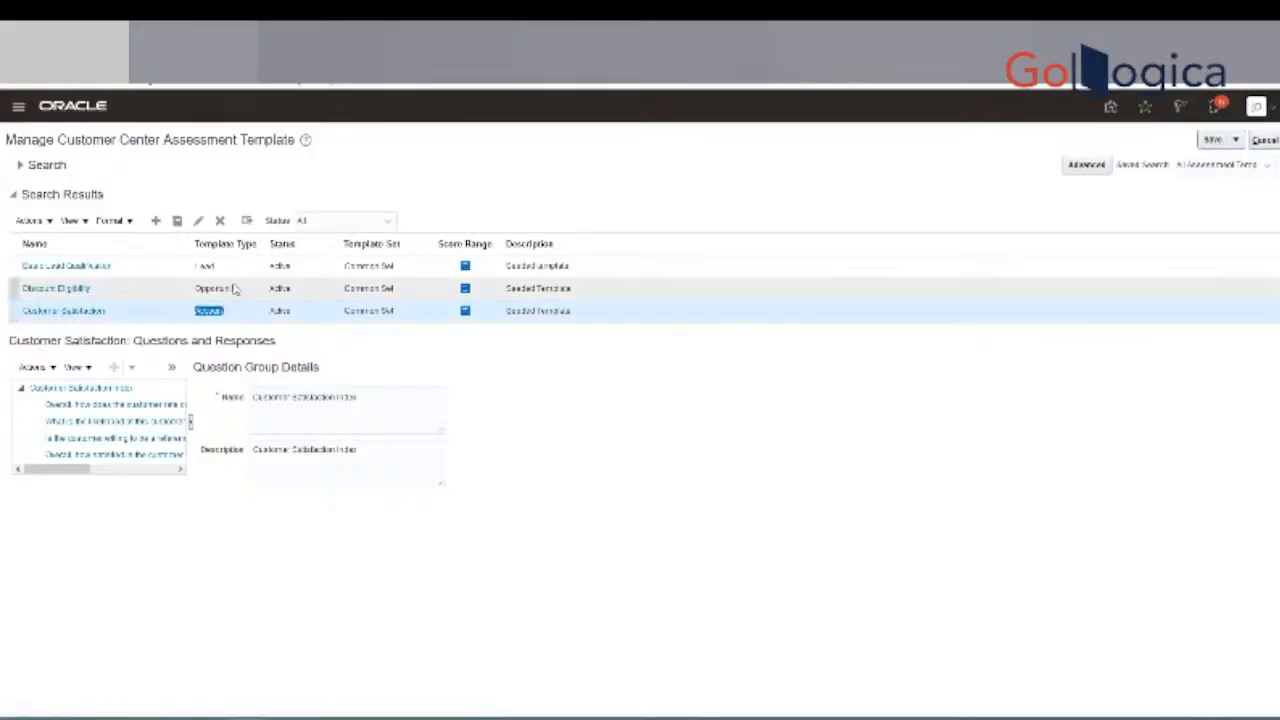
{"action": "left_click", "coordinate": [270, 556]}
{"action": "left_click", "coordinate": [144, 315]}
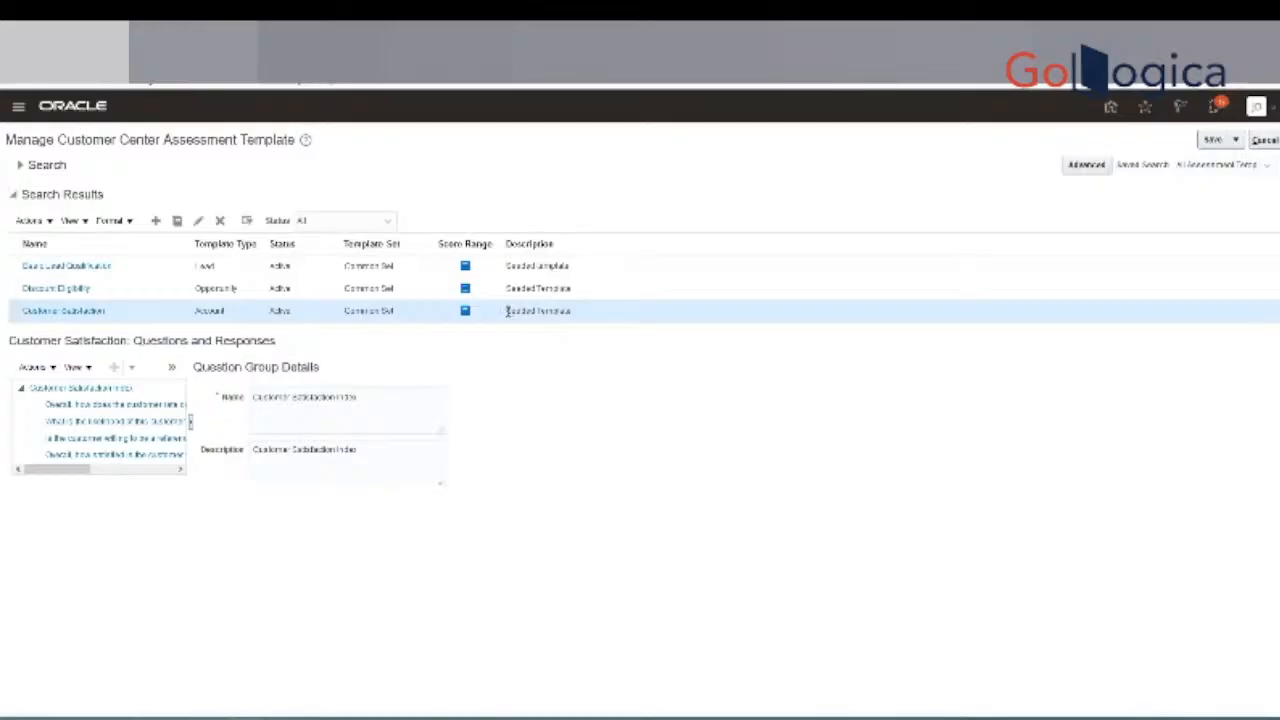
{"action": "left_click", "coordinate": [463, 313]}
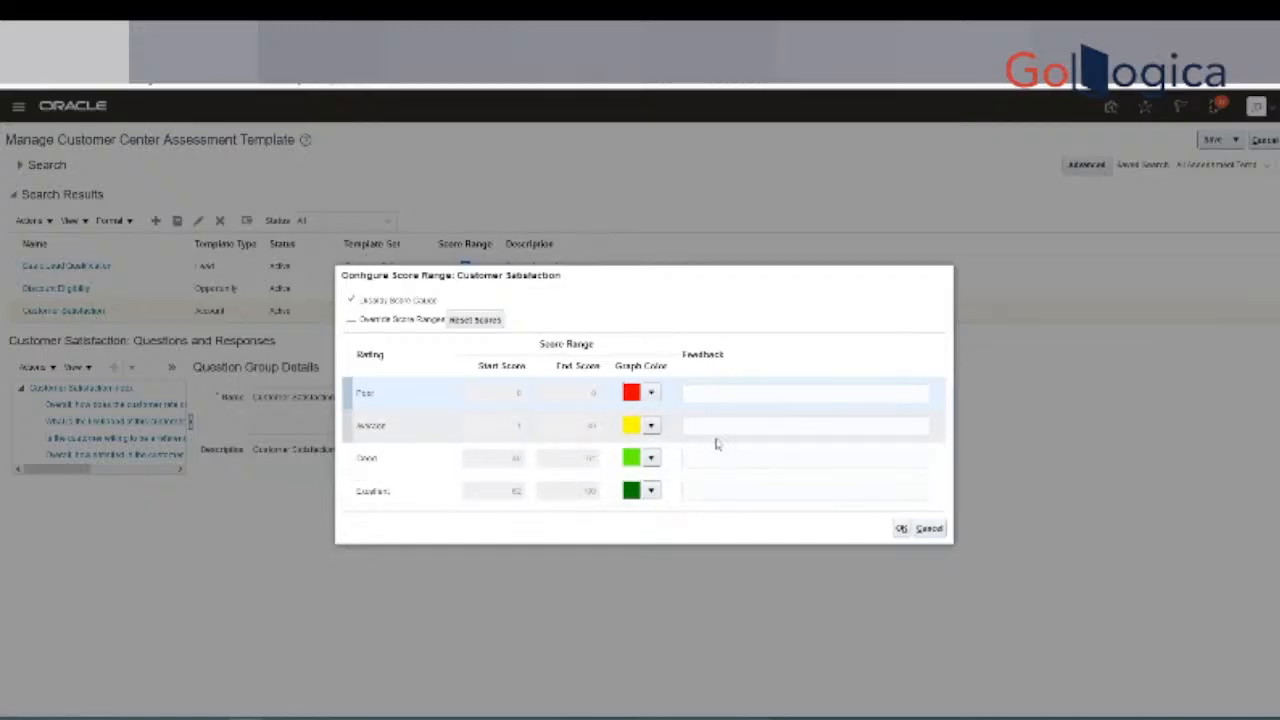
{"action": "left_click", "coordinate": [928, 528]}
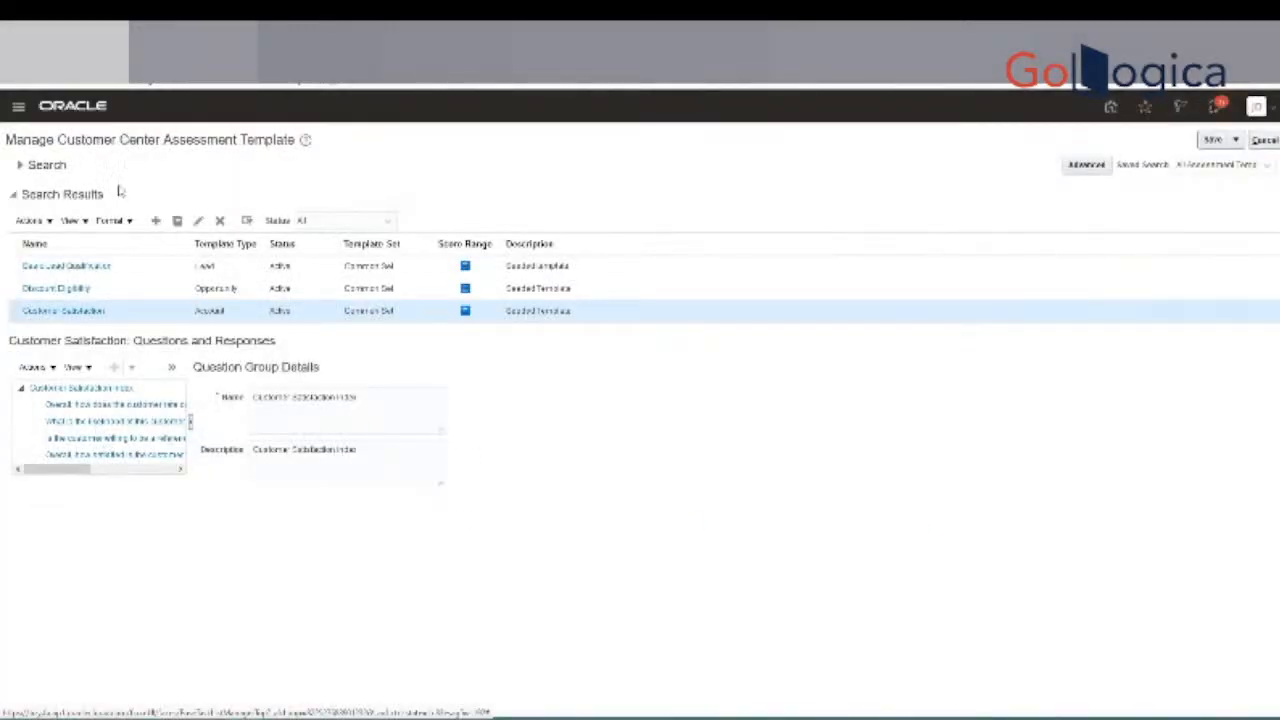
Start a new assessment template with template type Account and template set Common Set.
{"action": "left_click", "coordinate": [155, 223]}
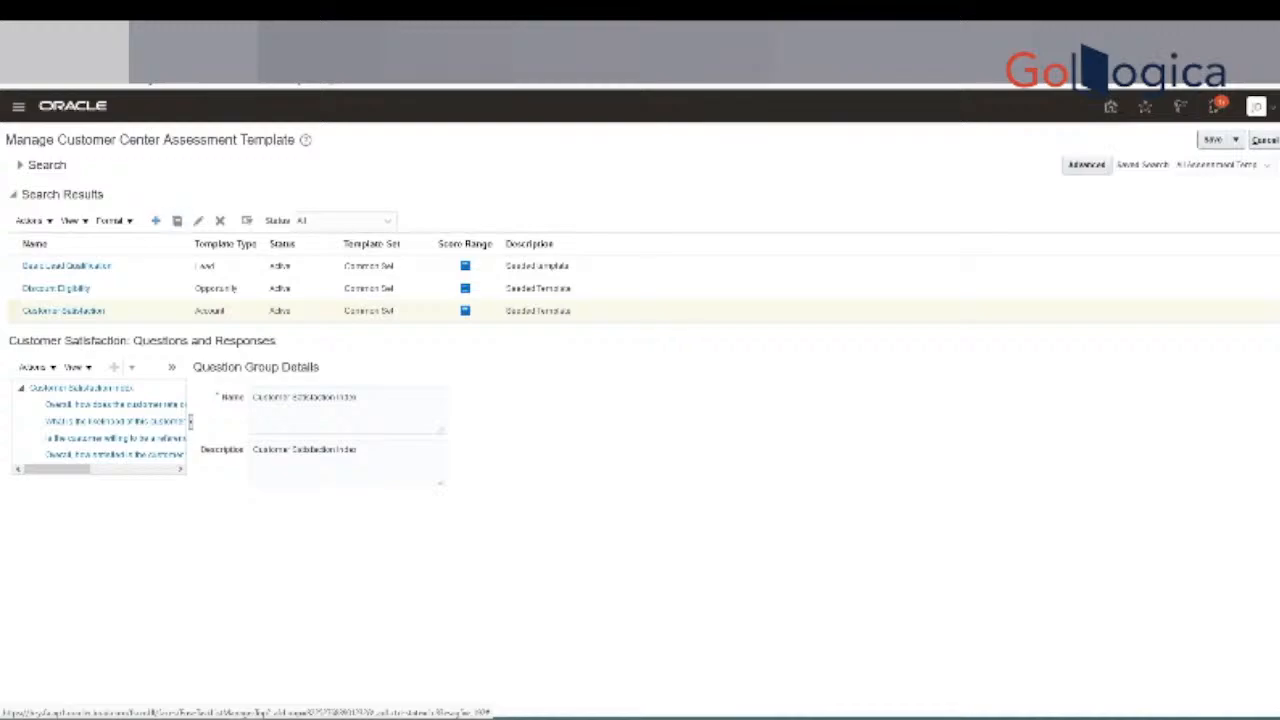
{"action": "left_click", "coordinate": [177, 221]}
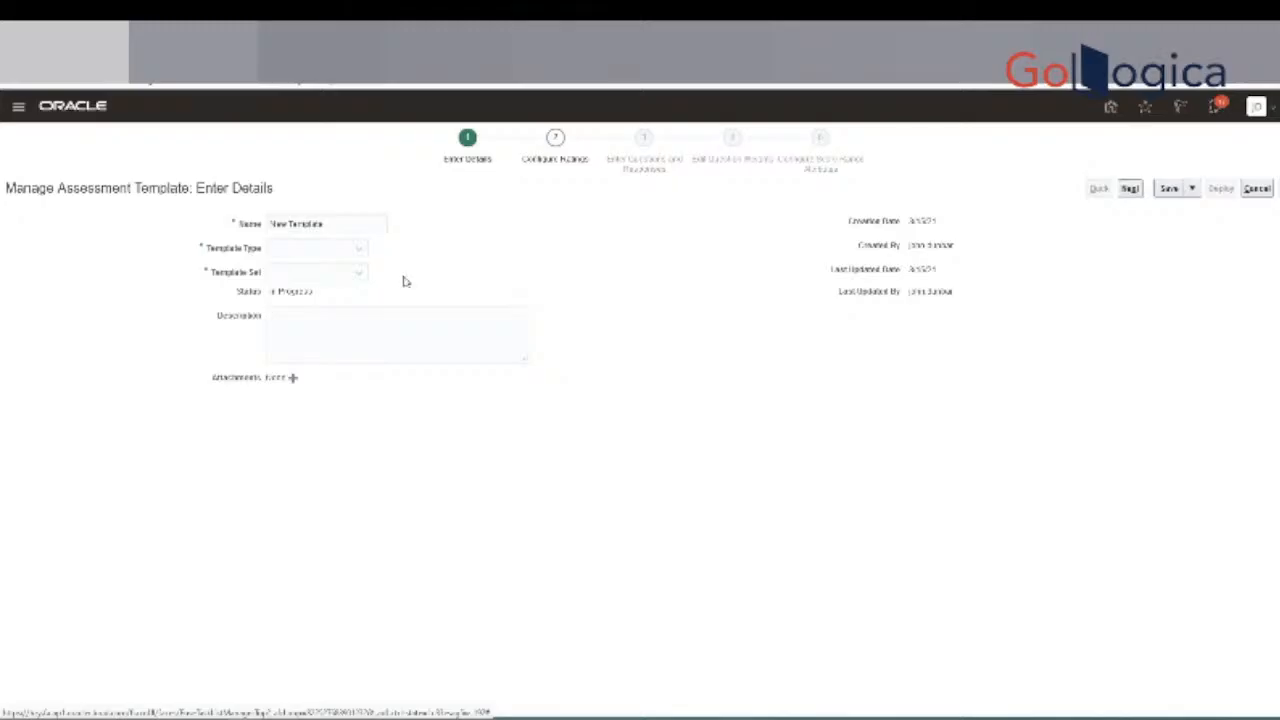
{"action": "left_click", "coordinate": [359, 250]}
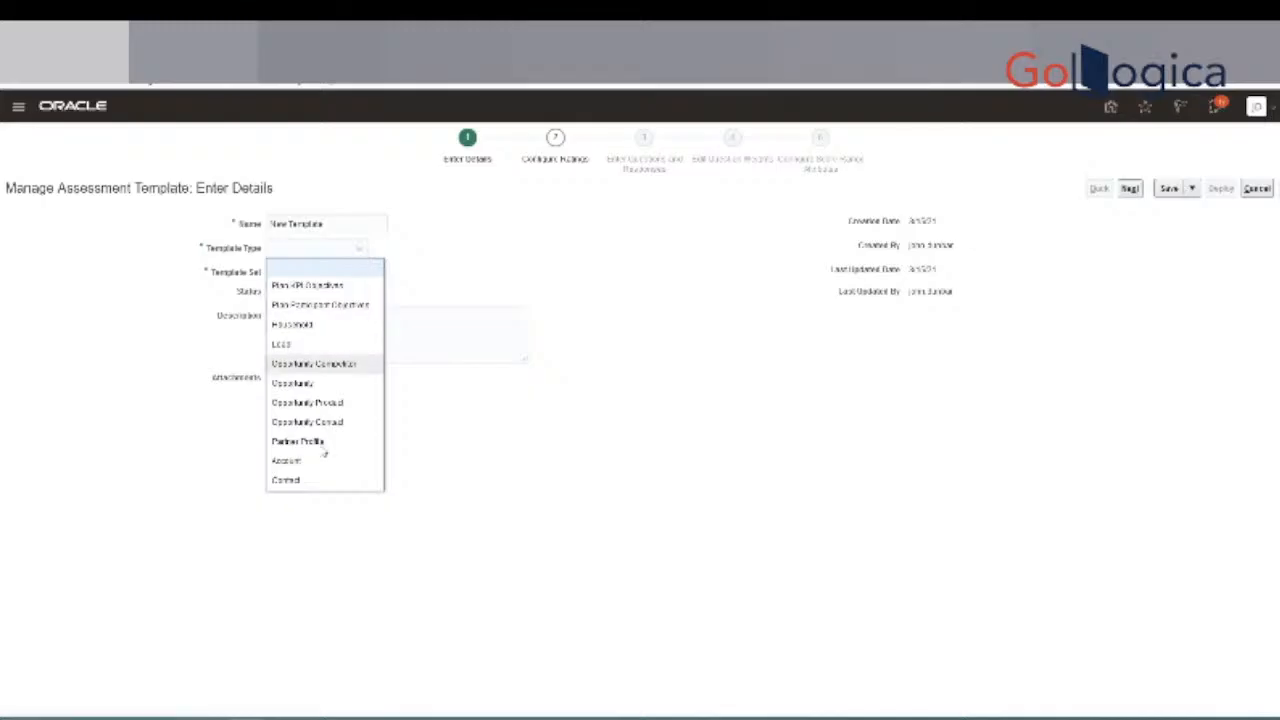
{"action": "left_click", "coordinate": [316, 461]}
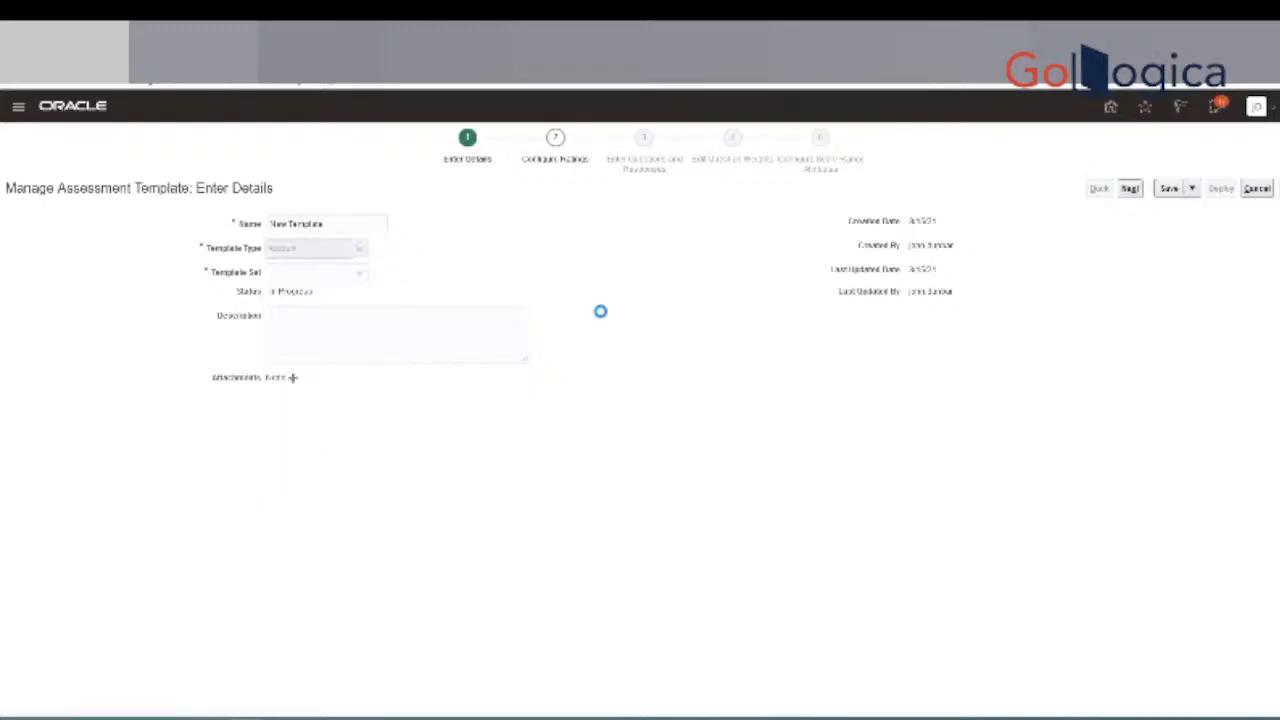
{"action": "left_click", "coordinate": [340, 282]}
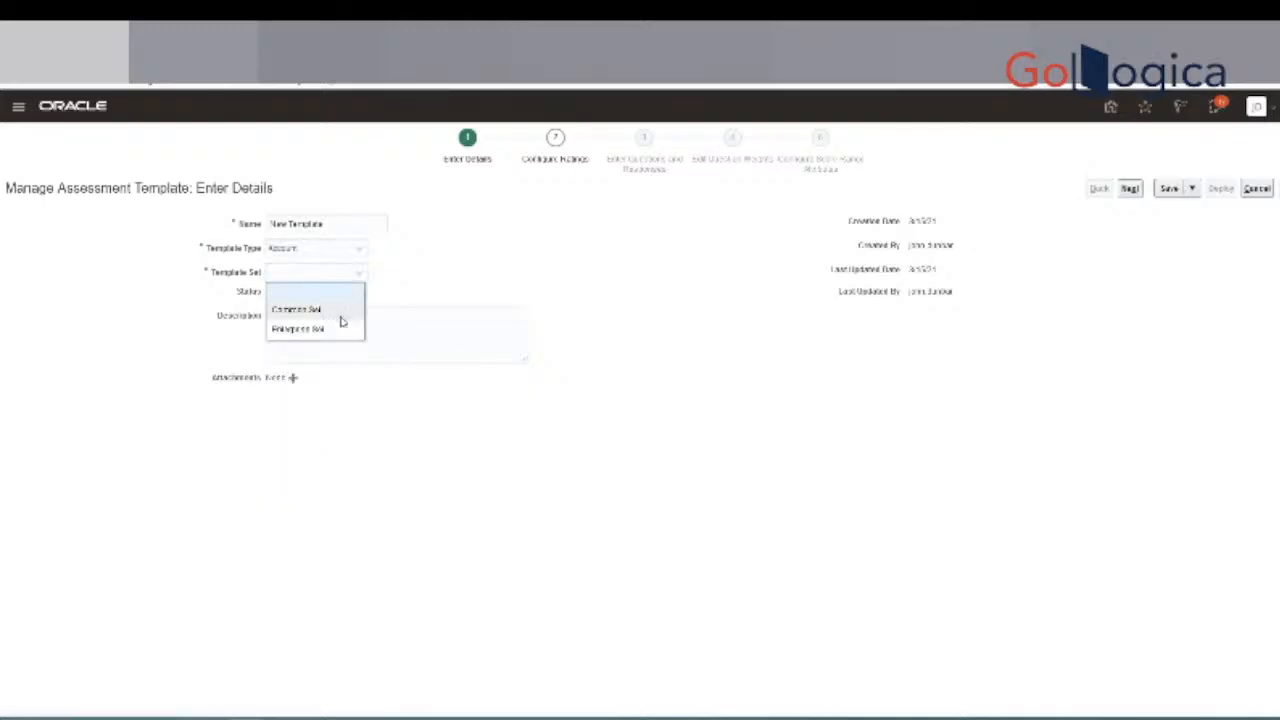
{"action": "left_click", "coordinate": [340, 312]}
Name the template "Account Satisfaction temp2.0" and try to proceed to the ratings configuration.
{"action": "left_click", "coordinate": [497, 350]}
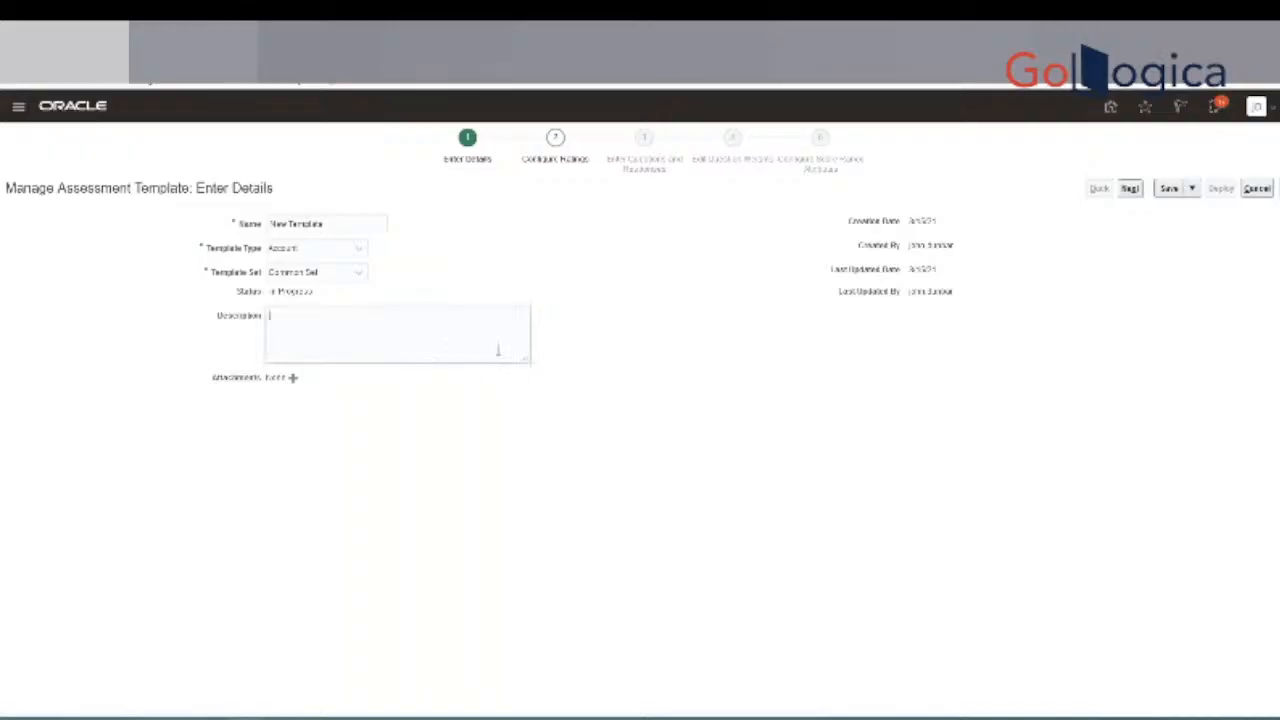
{"action": "triple_click", "coordinate": [330, 223]}
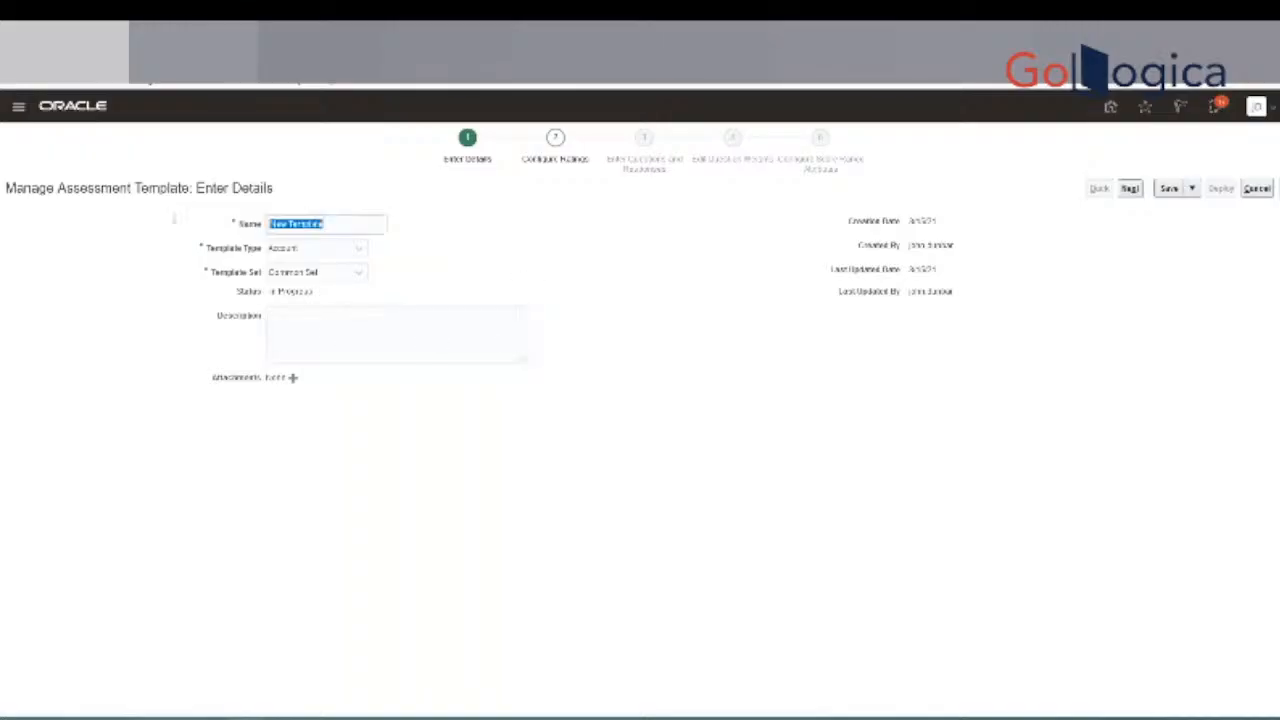
{"action": "type", "text": "Account Satisfaction Items2.3"}
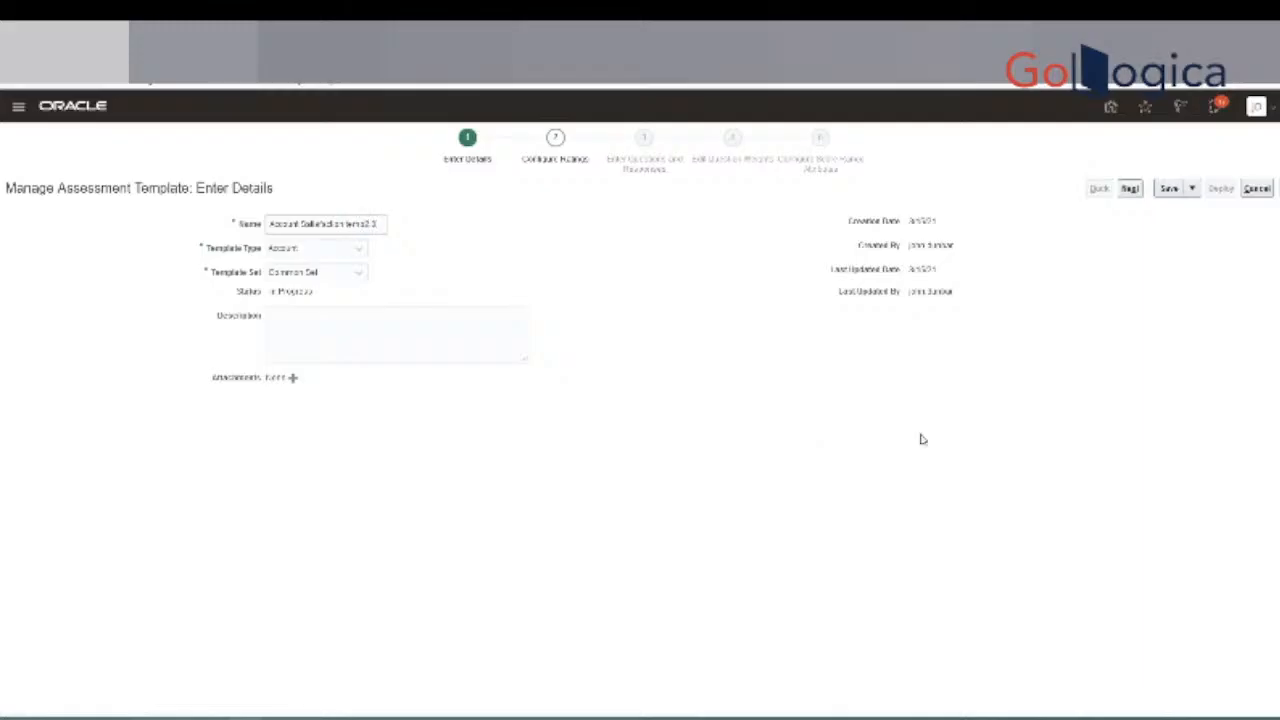
{"action": "left_click", "coordinate": [1130, 190]}
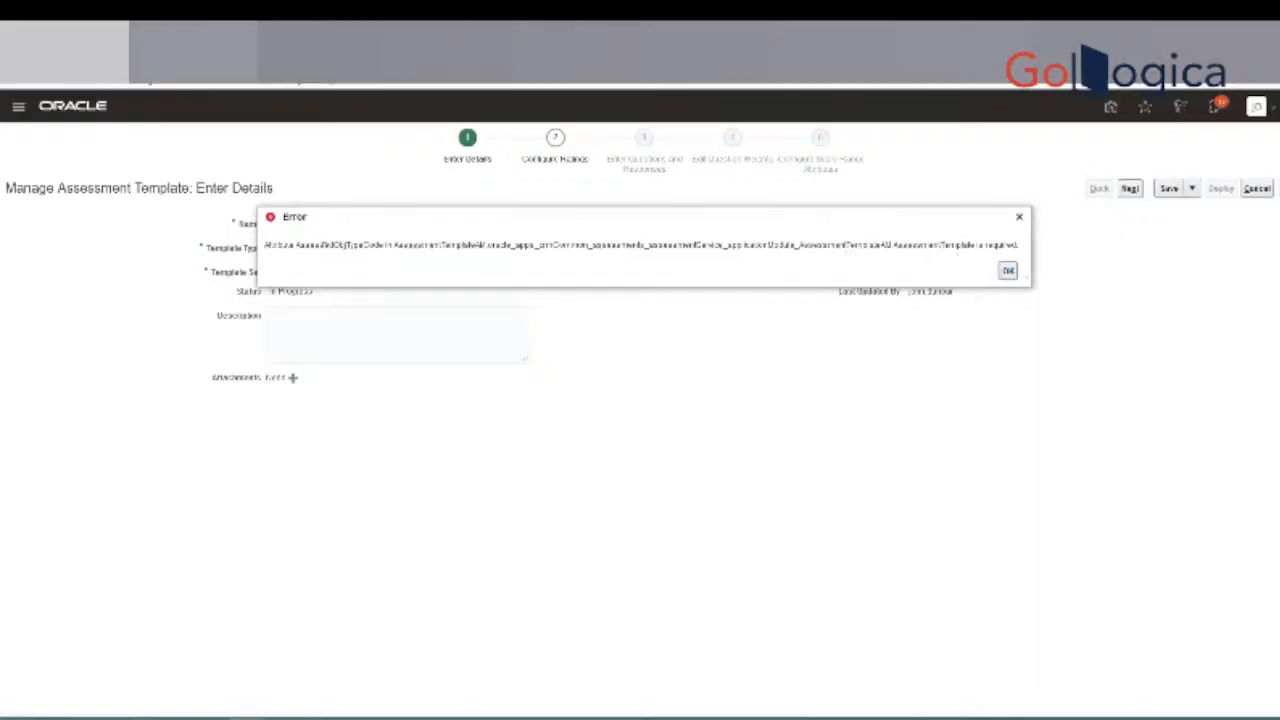
{"action": "left_click", "coordinate": [1006, 274]}
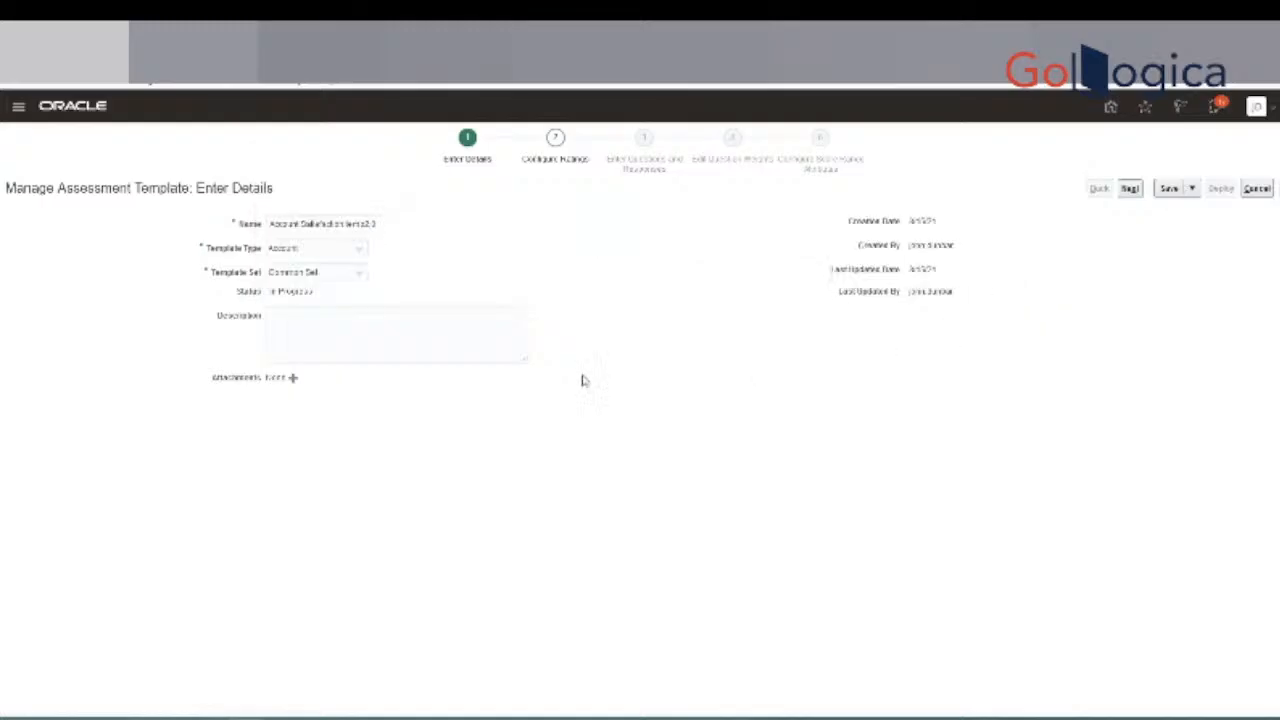
Switch the template set to Enterprise Set and proceed to the ratings configuration.
{"action": "left_click", "coordinate": [359, 276]}
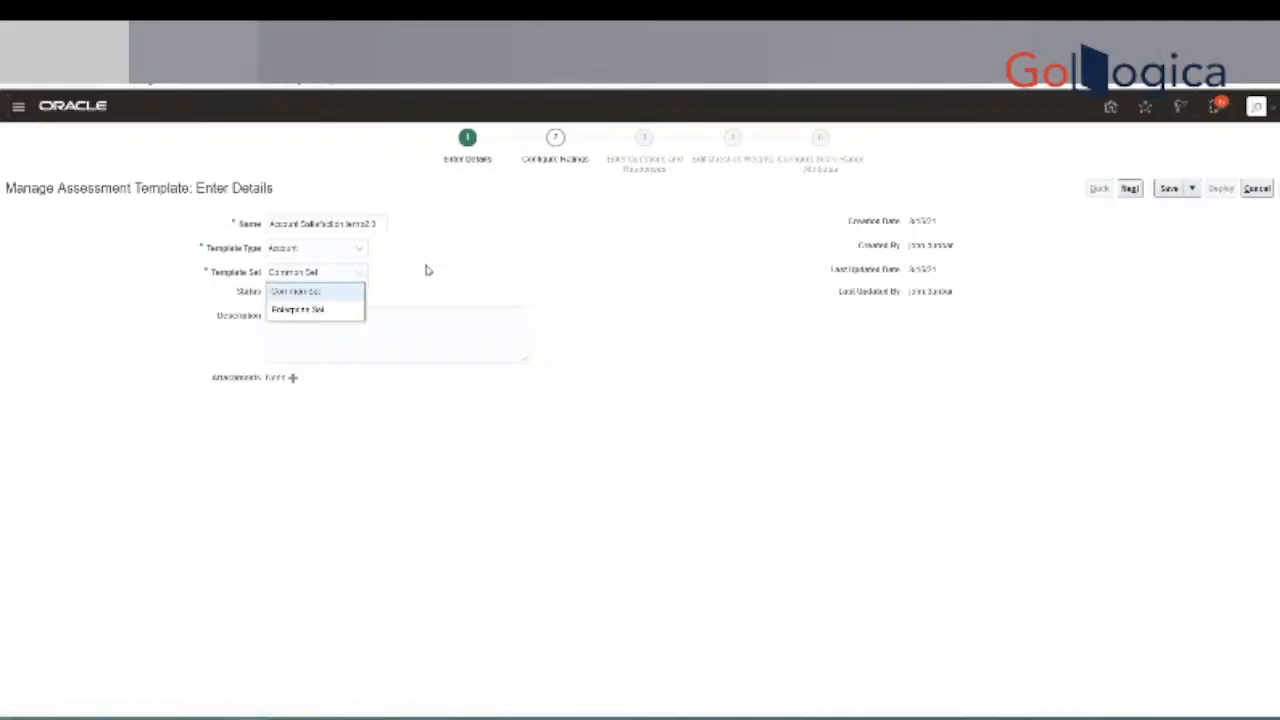
{"action": "left_click", "coordinate": [345, 309]}
{"action": "left_click", "coordinate": [1140, 194]}
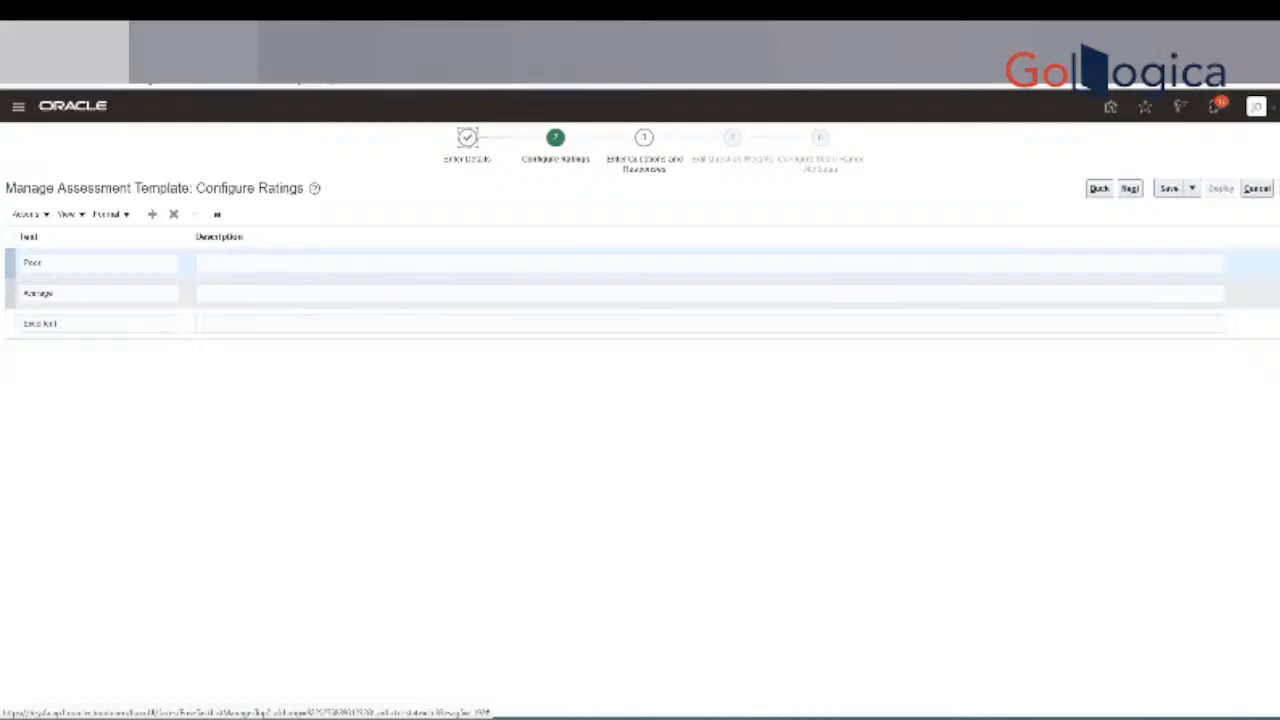
Return to the template details to recheck the template set, and advance past the default ratings to the questions and responses.
{"action": "left_click", "coordinate": [1100, 190]}
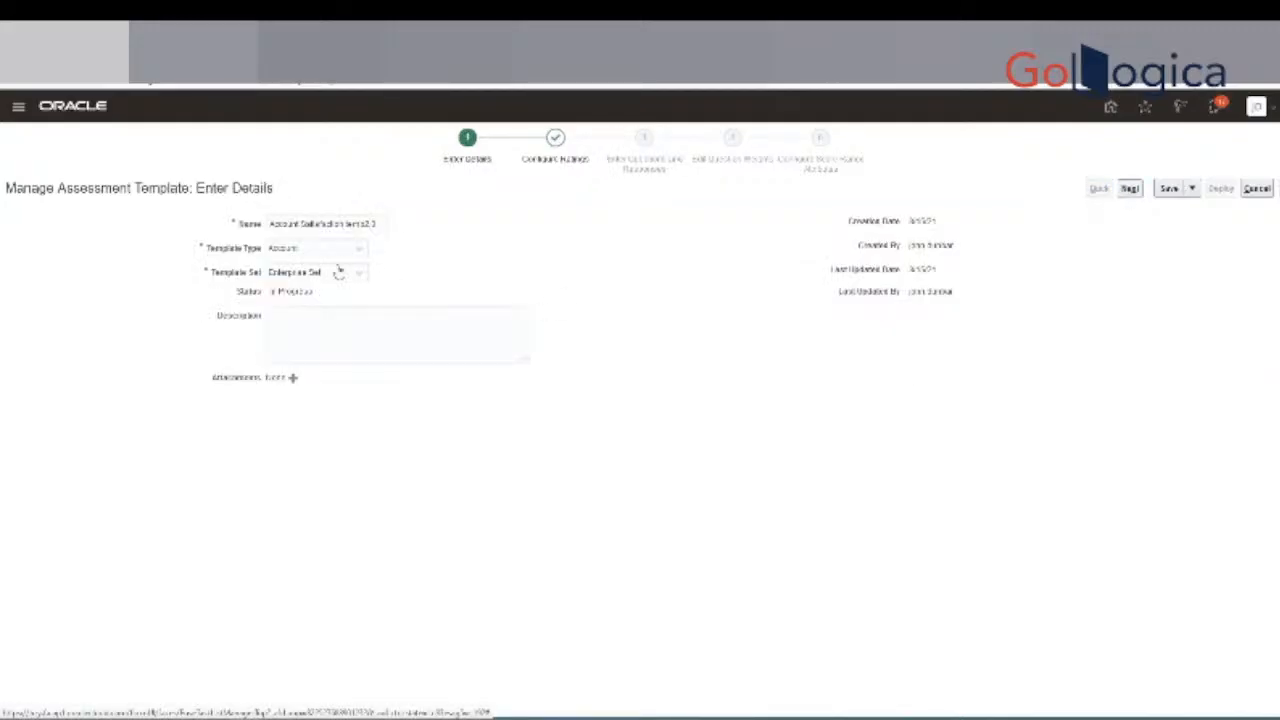
{"action": "left_click", "coordinate": [340, 272]}
{"action": "left_click", "coordinate": [330, 305]}
{"action": "left_click", "coordinate": [1132, 190]}
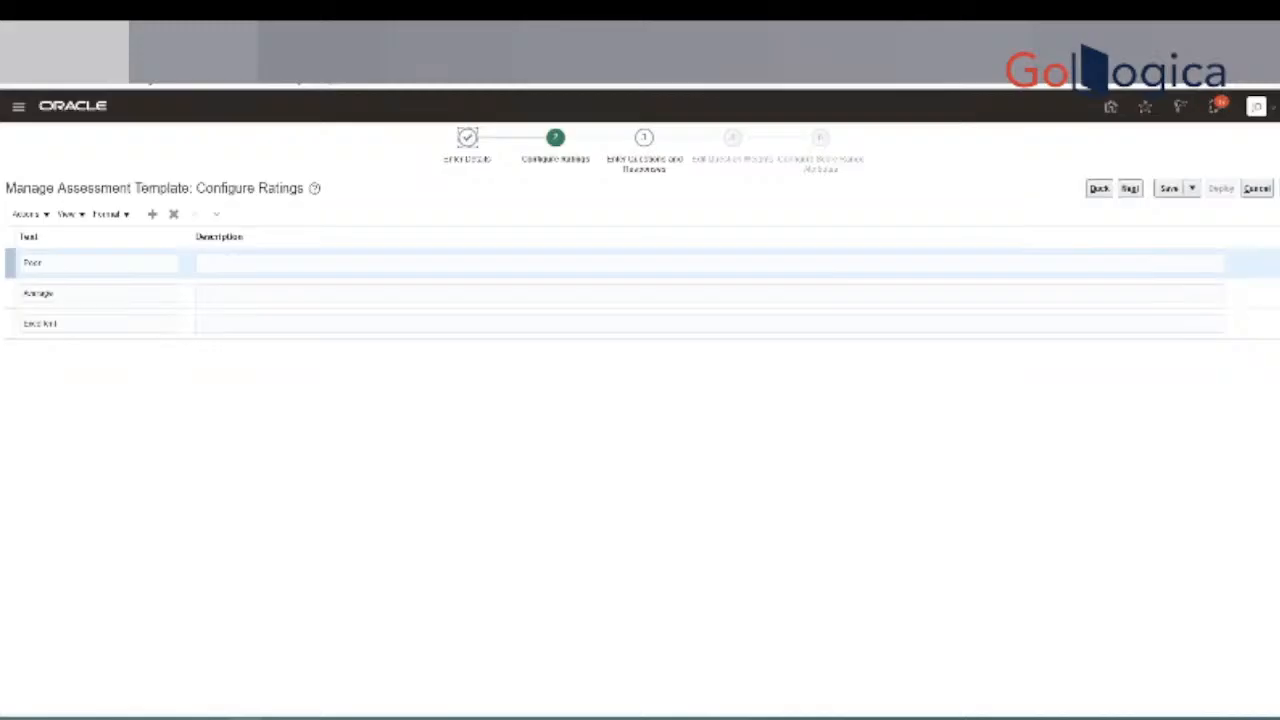
{"action": "left_click", "coordinate": [1127, 189]}
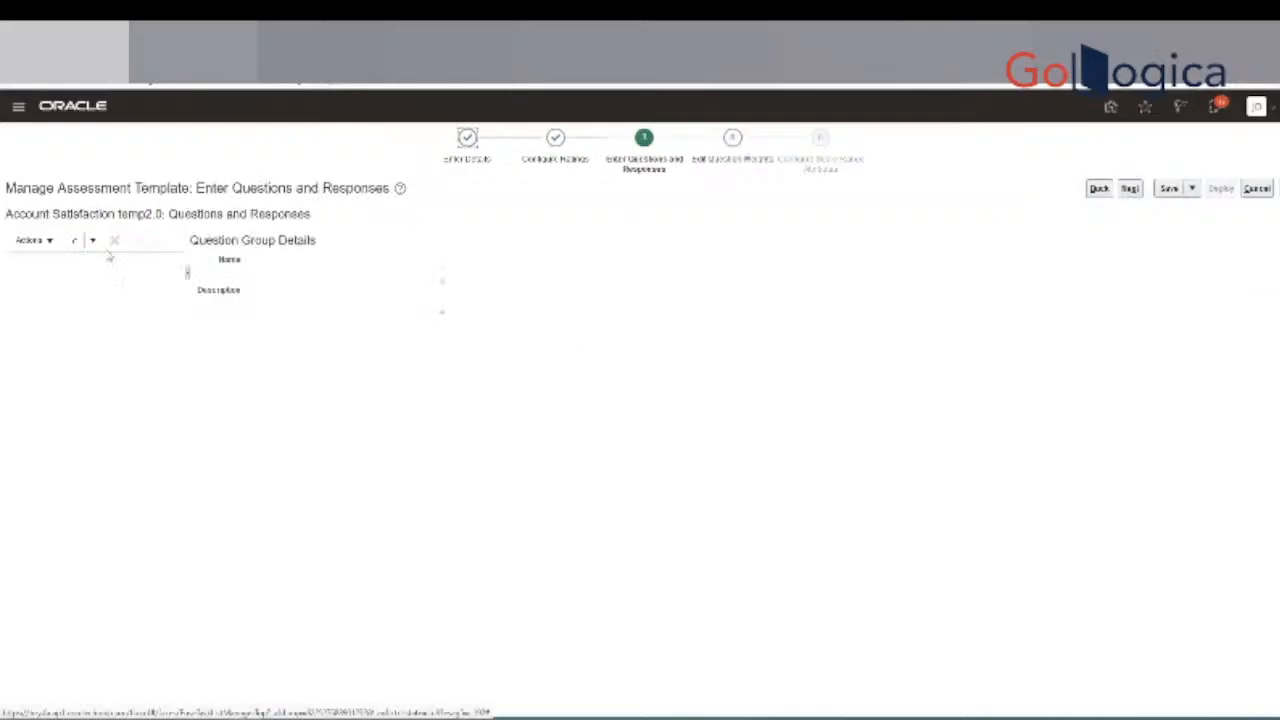
Create a question group named Group1 in the template.
{"action": "left_click", "coordinate": [48, 242]}
{"action": "mouse_move", "coordinate": [50, 262]}
{"action": "left_click", "coordinate": [158, 266]}
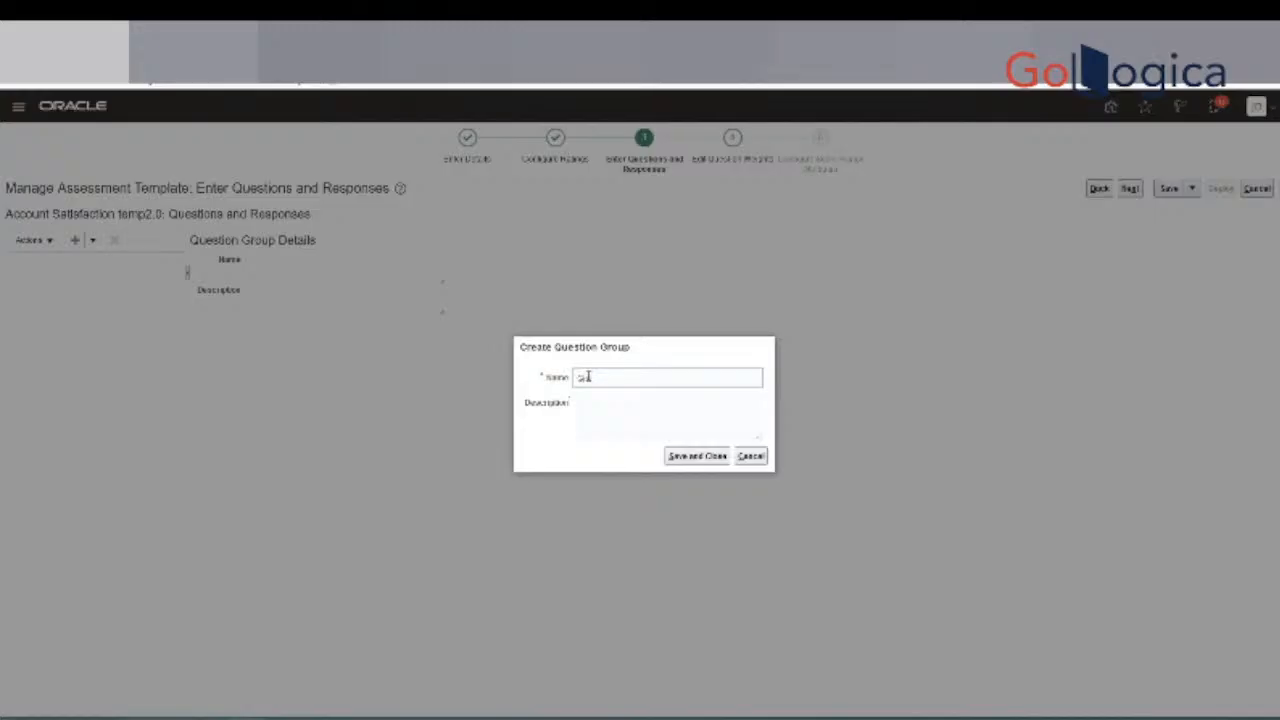
{"action": "left_click", "coordinate": [697, 456]}
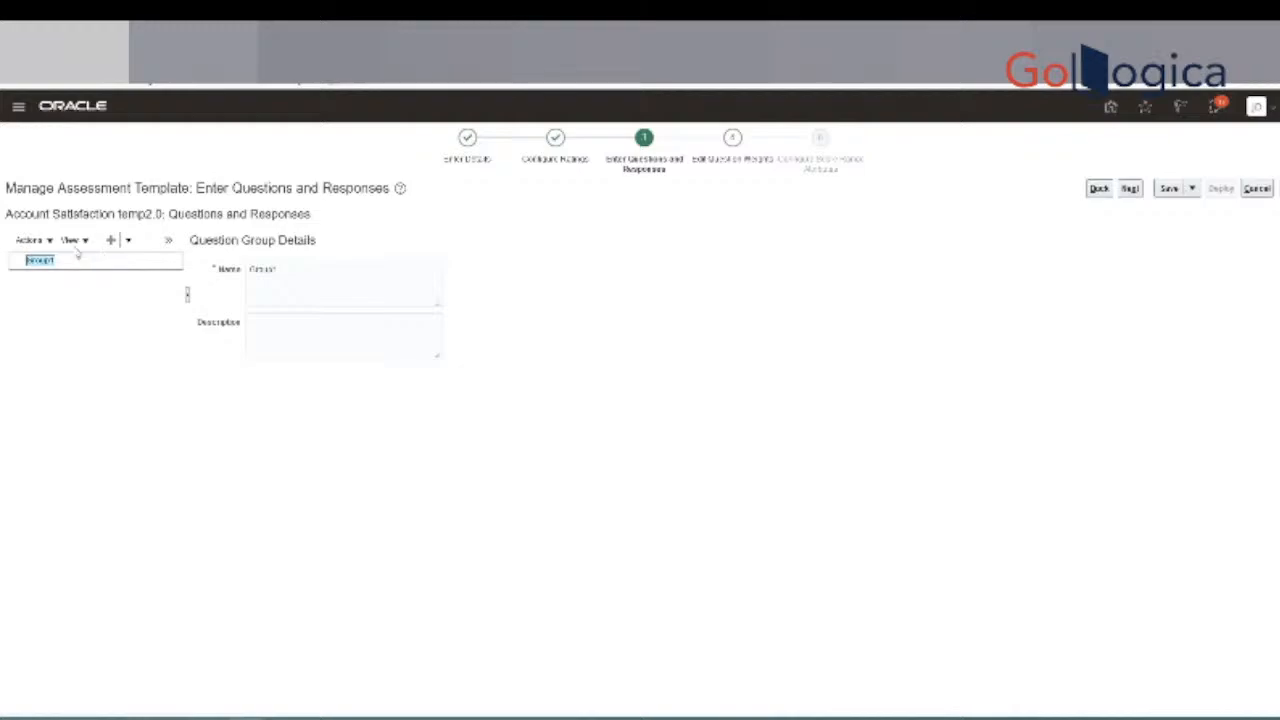
Create the question "How do you rate the Service?" in Group1 with a weight of 25.
{"action": "left_click", "coordinate": [46, 242]}
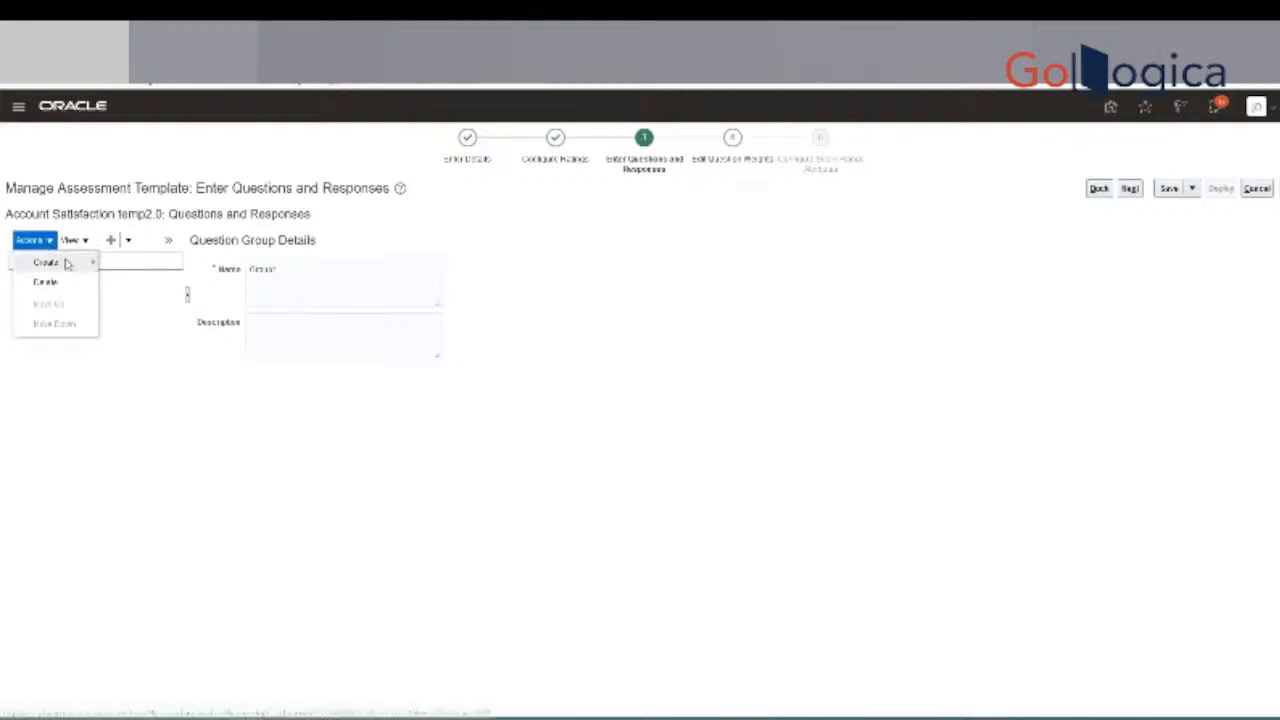
{"action": "mouse_move", "coordinate": [73, 267]}
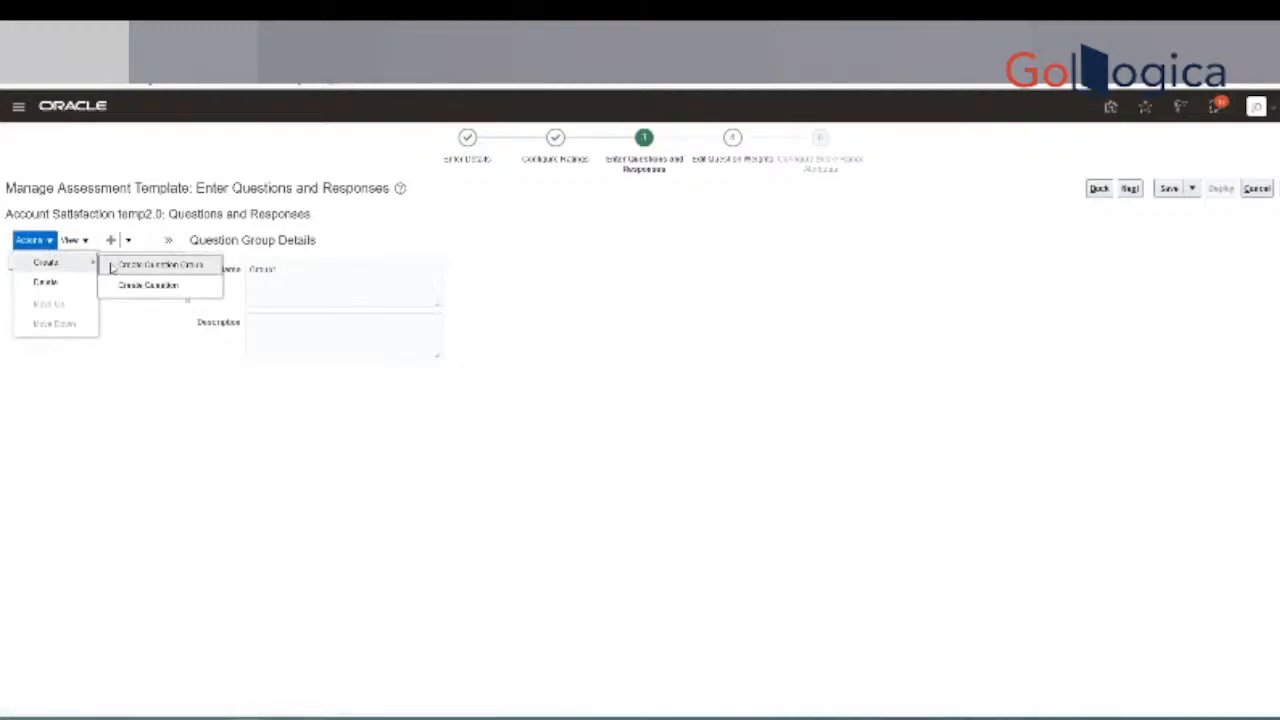
{"action": "left_click", "coordinate": [160, 287]}
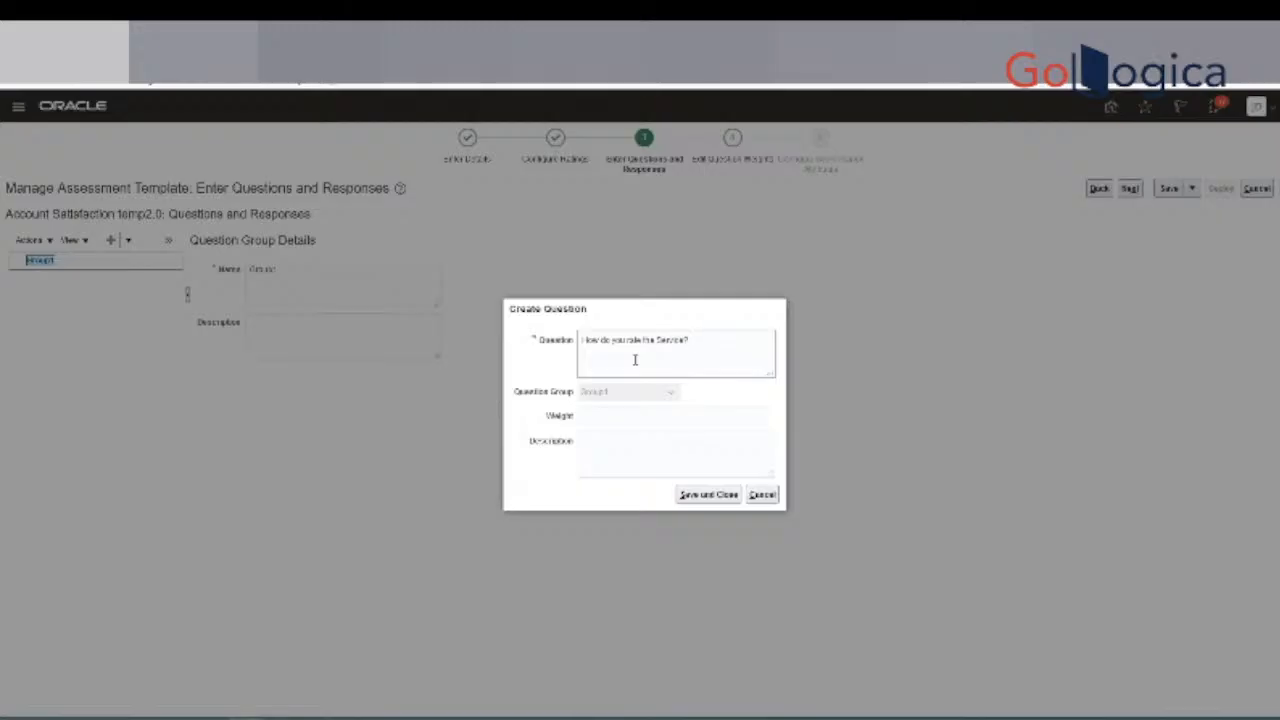
{"action": "left_click", "coordinate": [666, 418]}
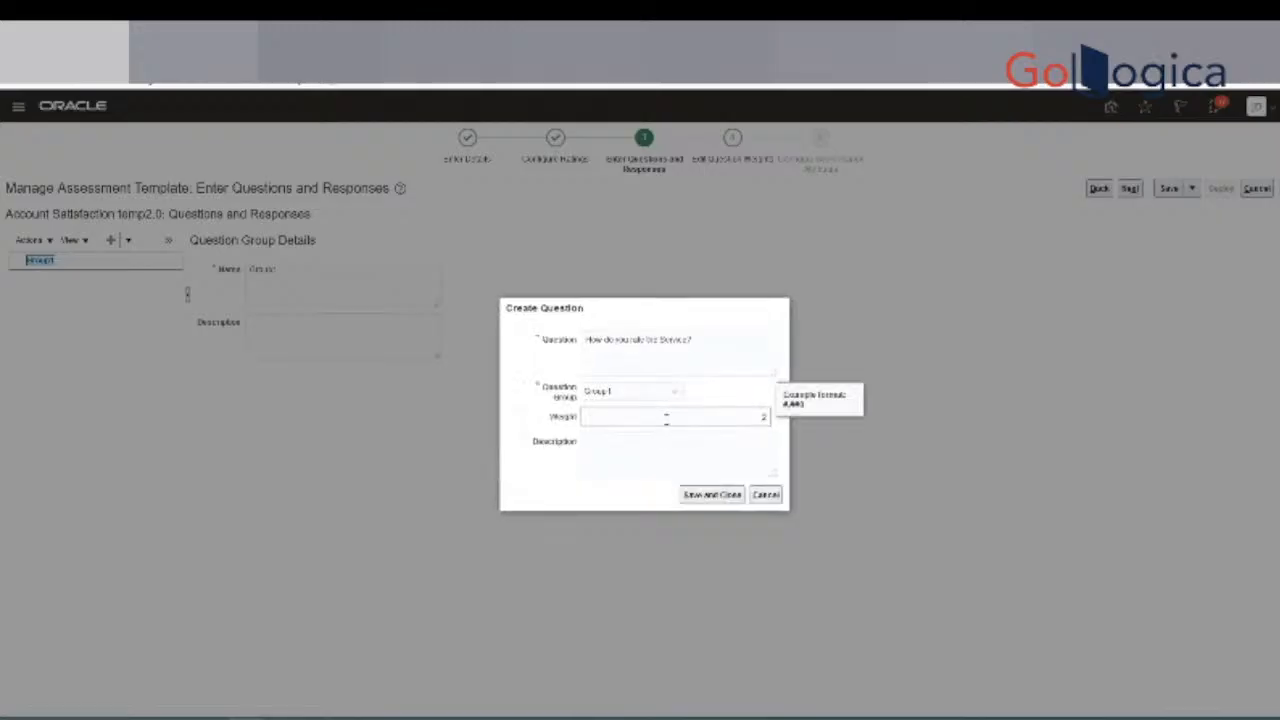
{"action": "left_click", "coordinate": [673, 445]}
{"action": "left_click", "coordinate": [722, 494]}
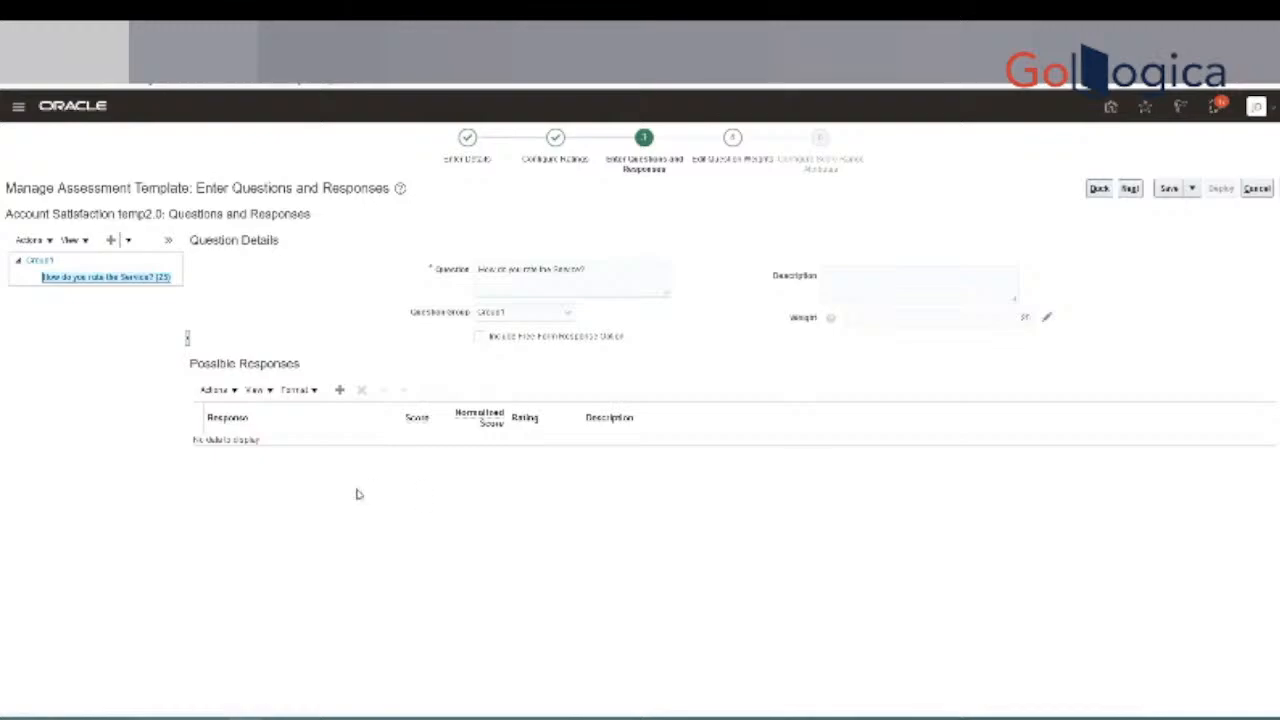
Keep the question in Group1 and set its weight to 50.
{"action": "left_click", "coordinate": [524, 314]}
{"action": "left_click", "coordinate": [529, 324]}
{"action": "left_click", "coordinate": [1030, 318]}
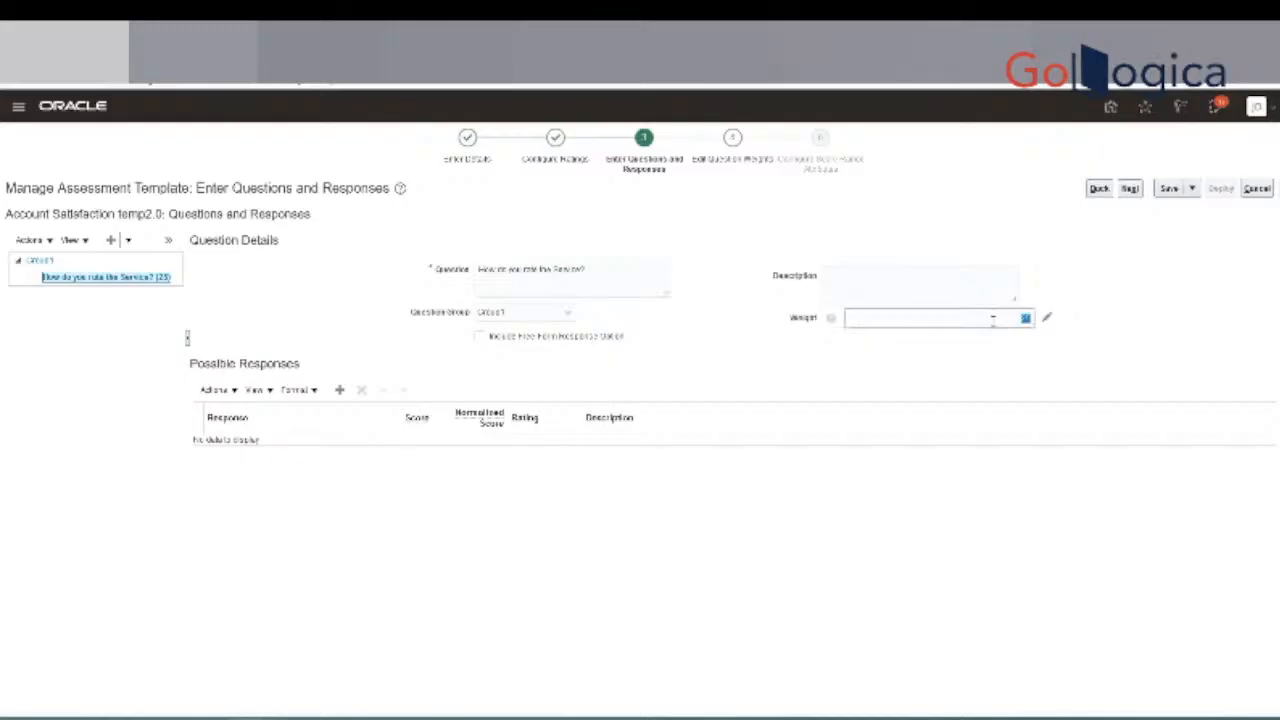
{"action": "left_click", "coordinate": [1078, 343]}
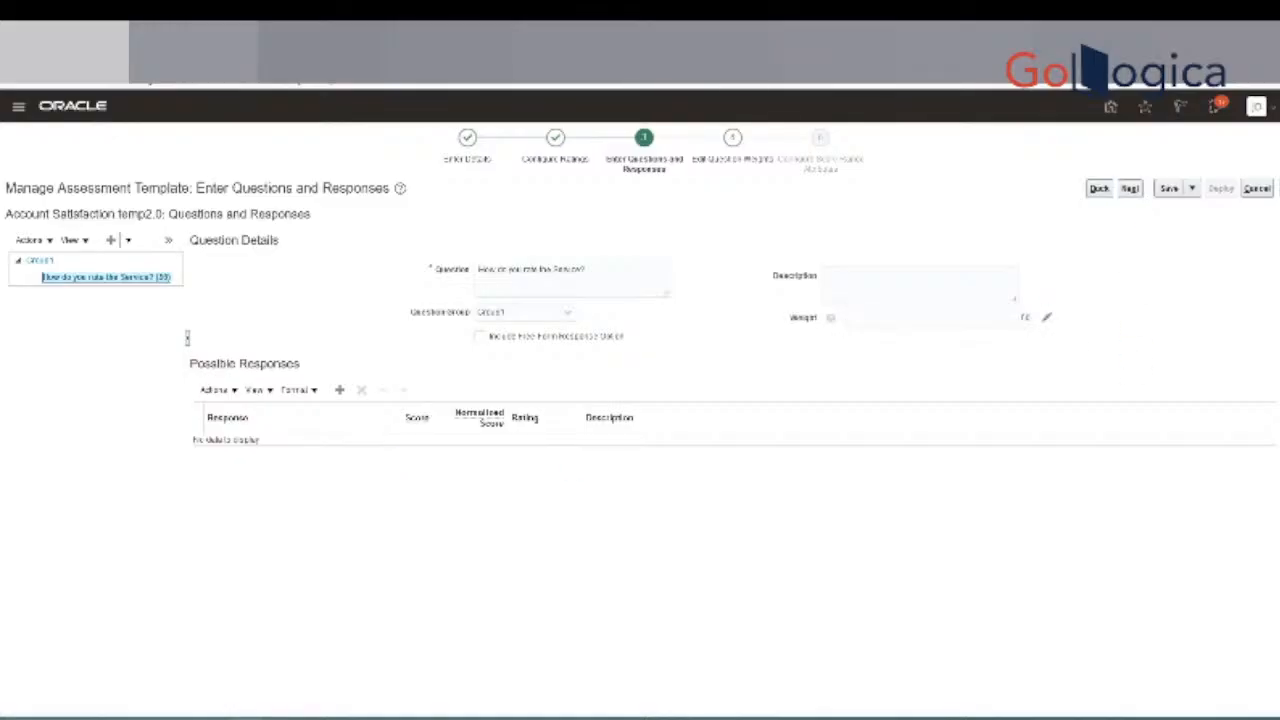
Add three possible responses to the service question: Very Good, Poor and Average.
{"action": "left_click", "coordinate": [339, 390]}
{"action": "left_click", "coordinate": [287, 451]}
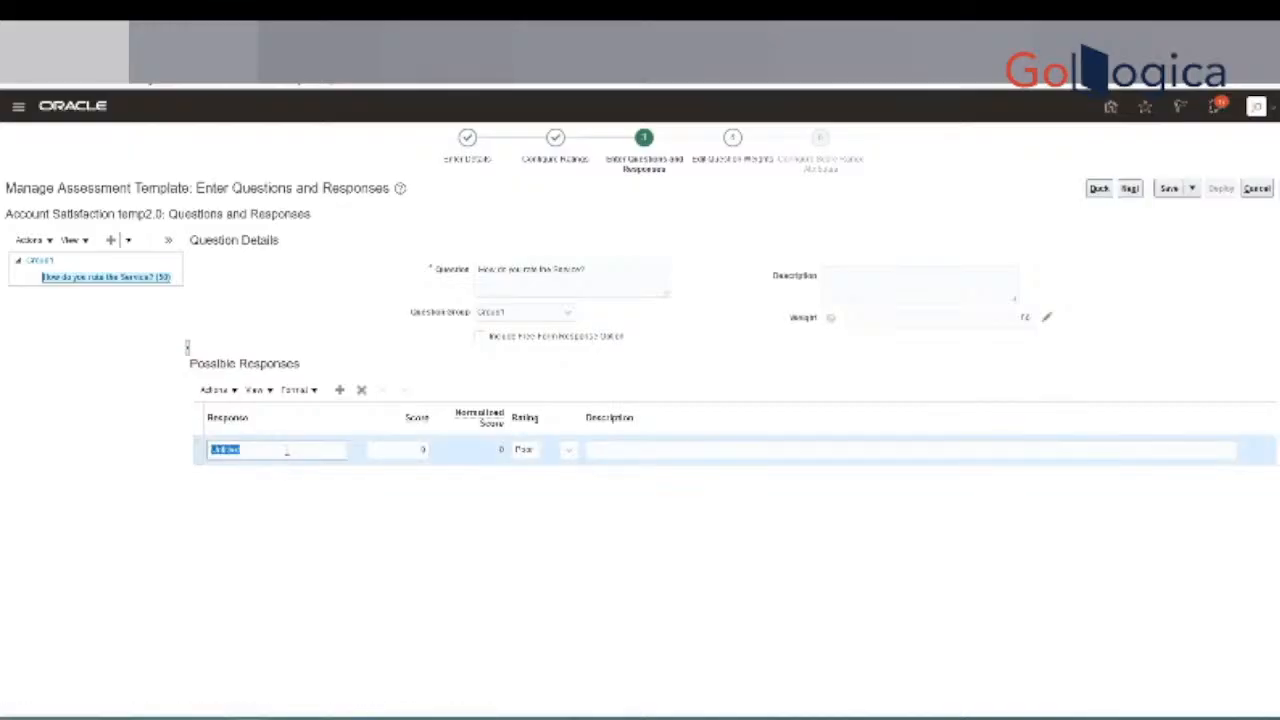
{"action": "type", "text": "Very Good"}
{"action": "left_click", "coordinate": [296, 490]}
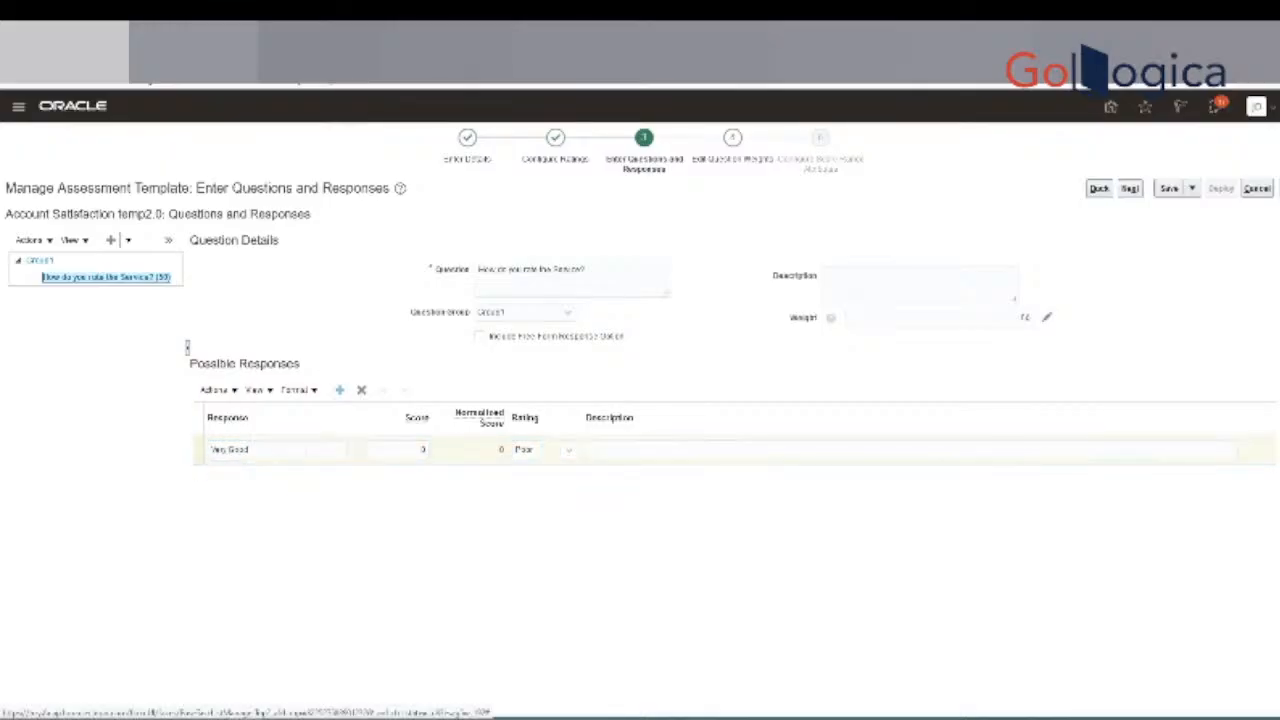
{"action": "left_click", "coordinate": [257, 479]}
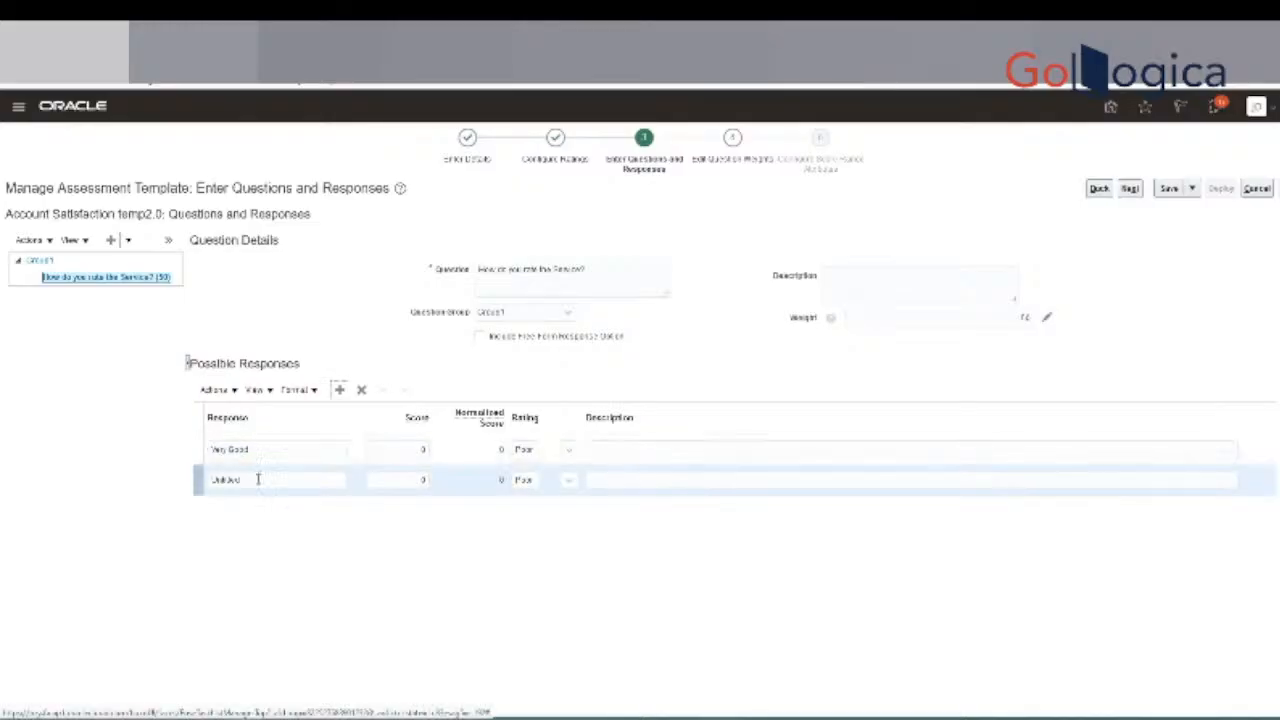
{"action": "type", "text": "G"}
{"action": "type", "text": "oor"}
{"action": "left_click", "coordinate": [333, 536]}
{"action": "left_click", "coordinate": [340, 391]}
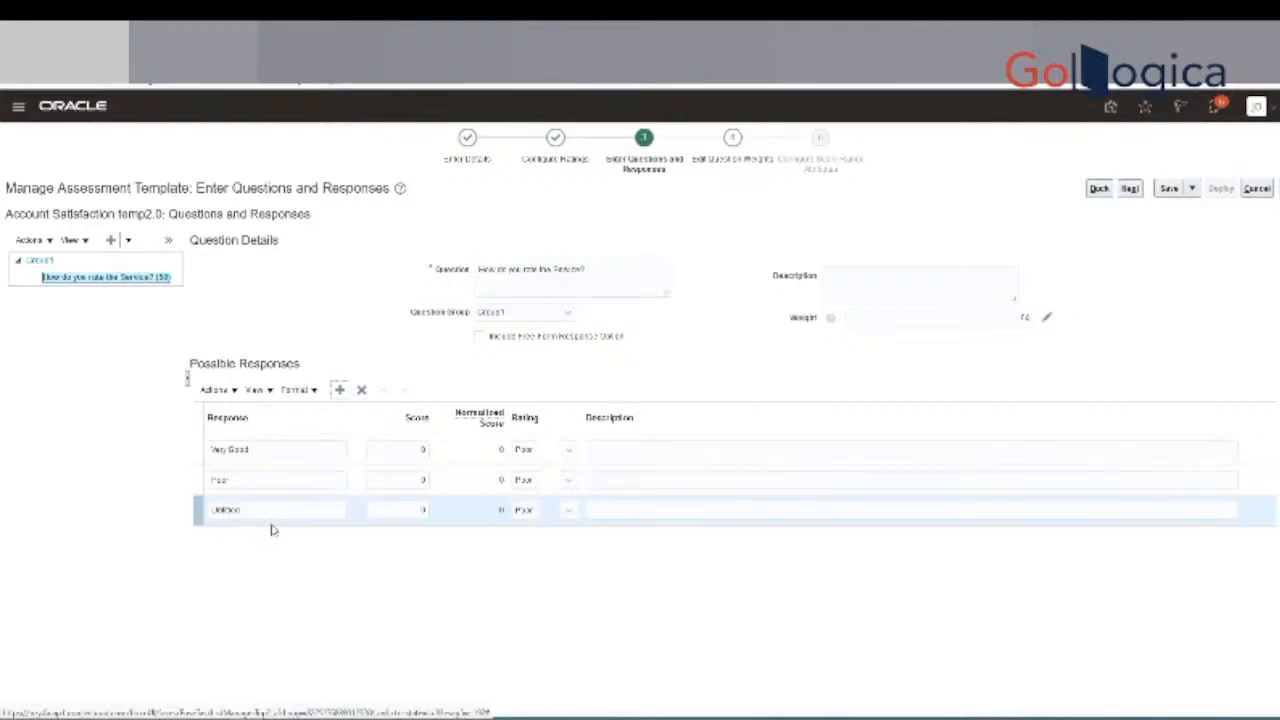
{"action": "type", "text": "Neutral"}
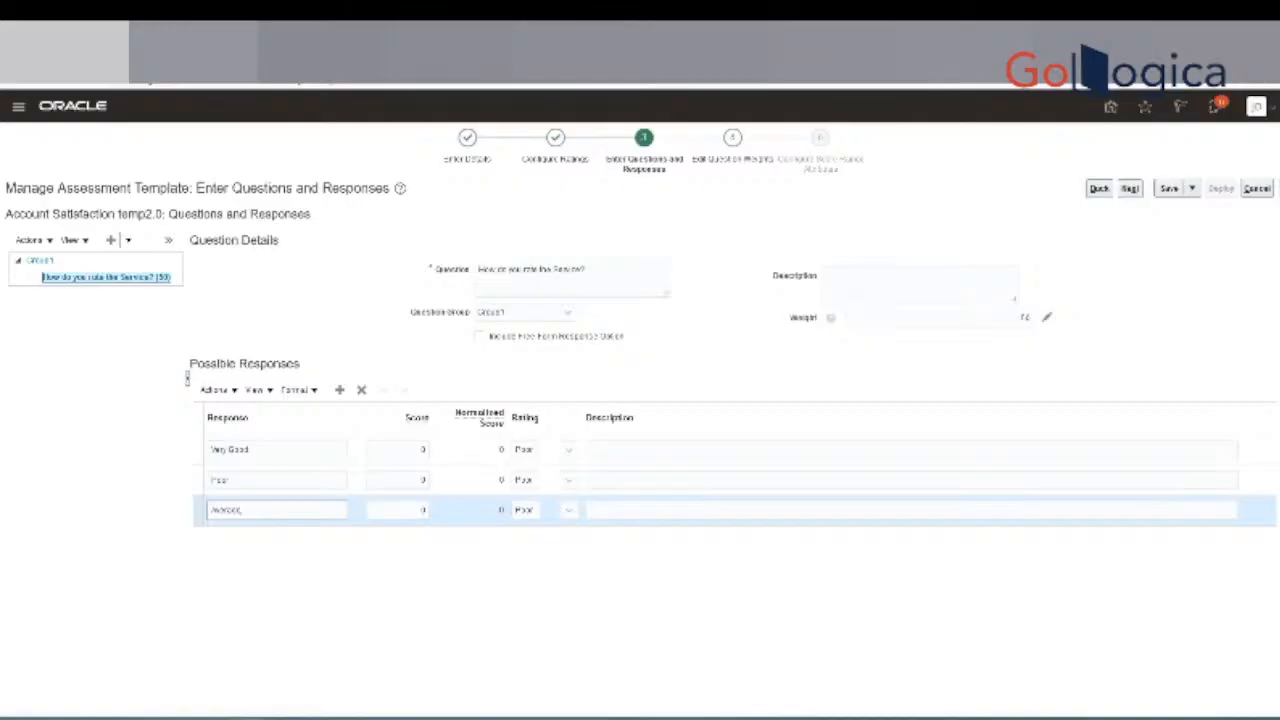
{"action": "left_click", "coordinate": [466, 573]}
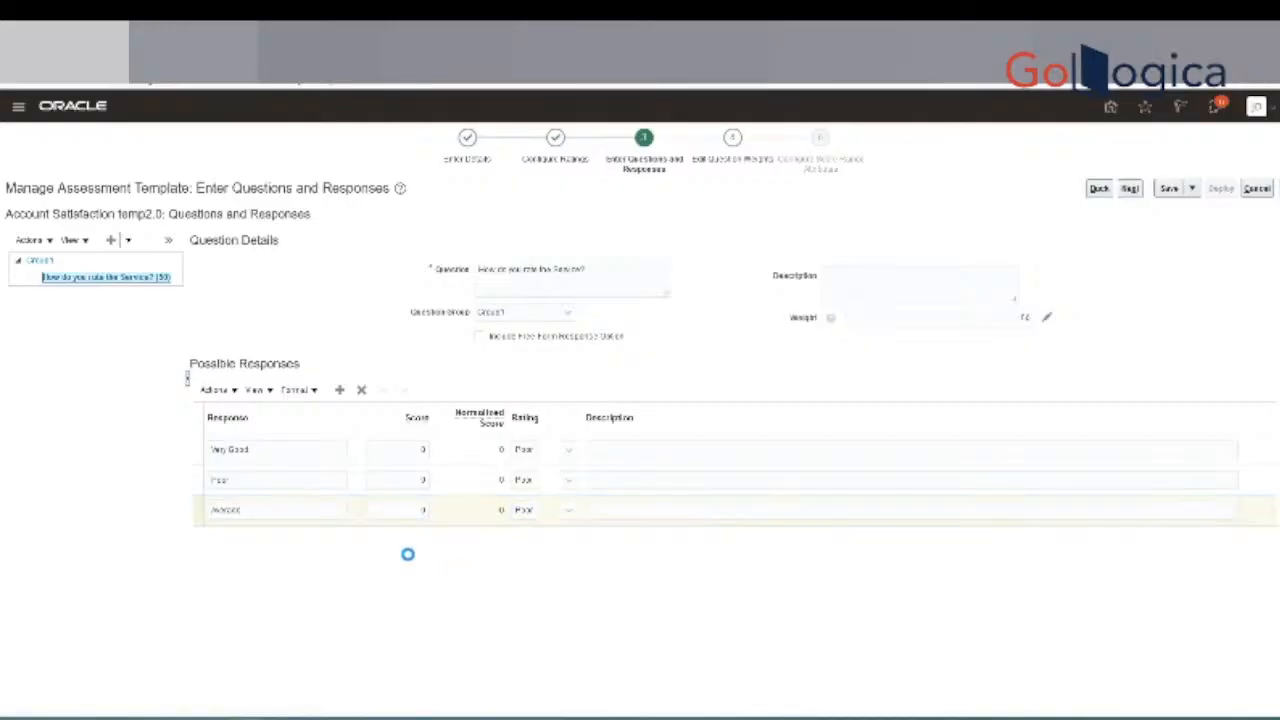
Rate the Very Good response Excellent and the Average response Average, keeping Poor for the Poor response.
{"action": "left_click", "coordinate": [567, 455]}
{"action": "left_click", "coordinate": [543, 470]}
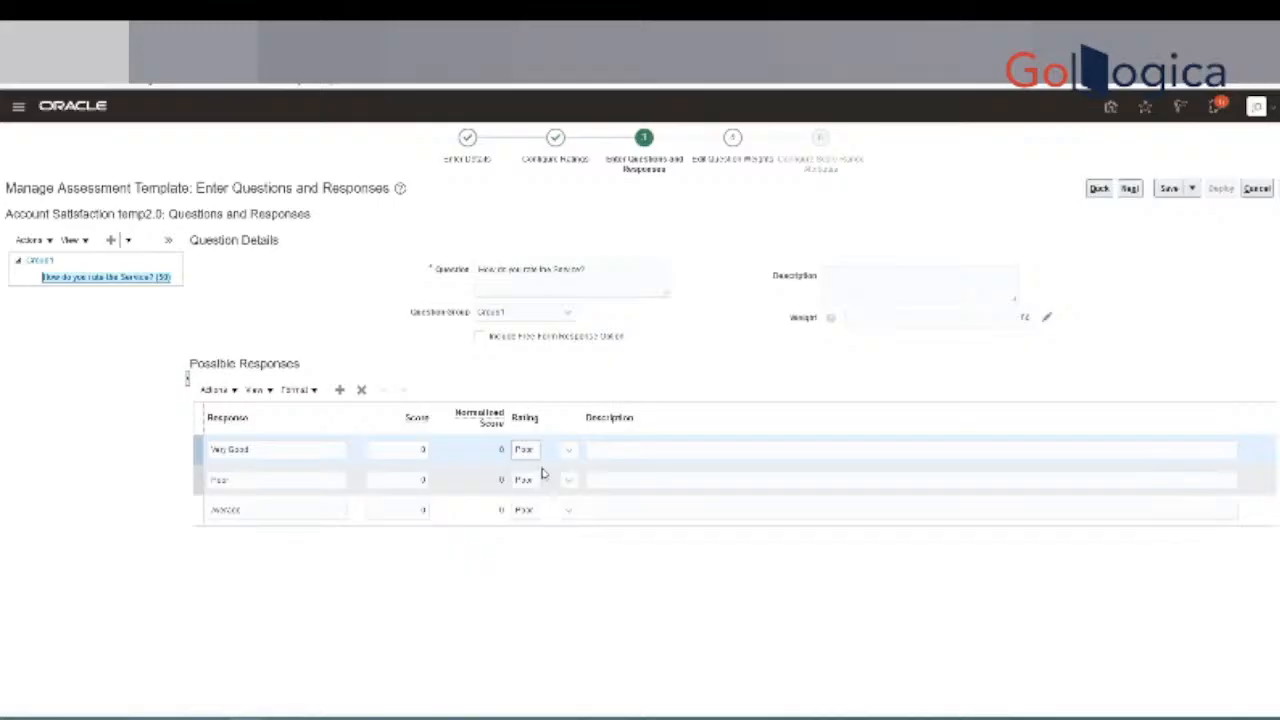
{"action": "left_click", "coordinate": [538, 452]}
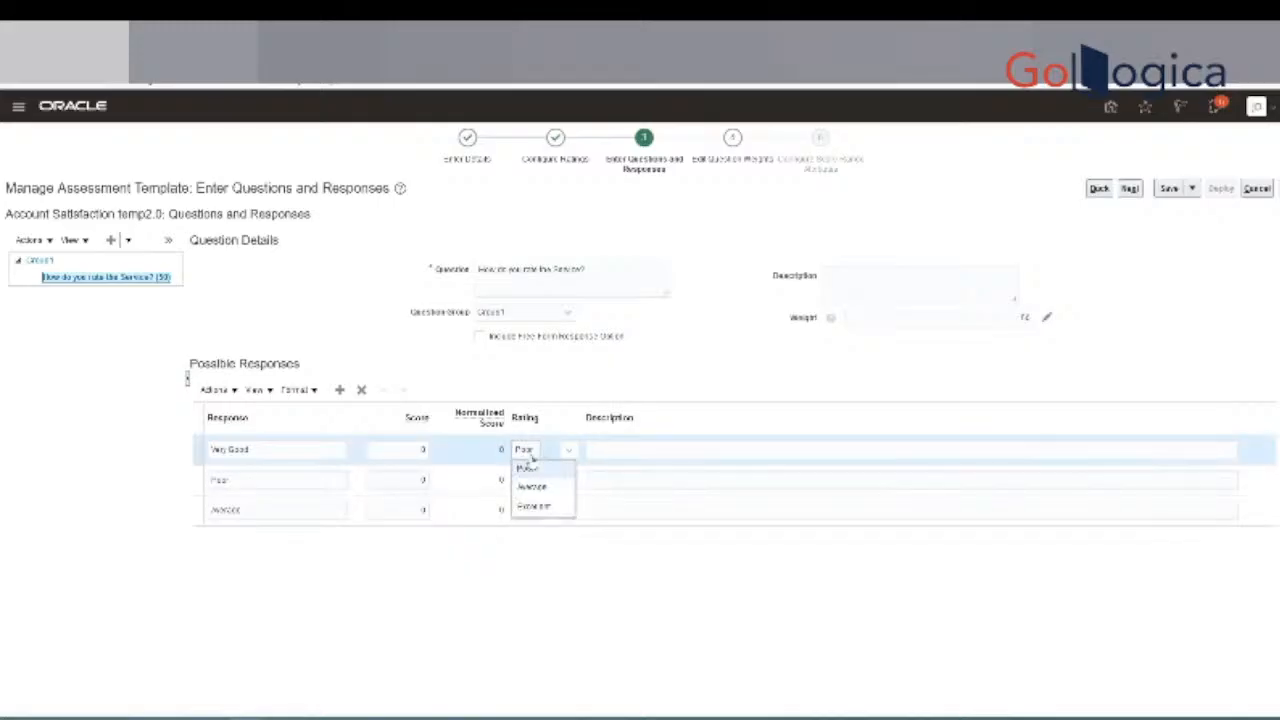
{"action": "left_click", "coordinate": [537, 508]}
{"action": "left_click", "coordinate": [529, 483]}
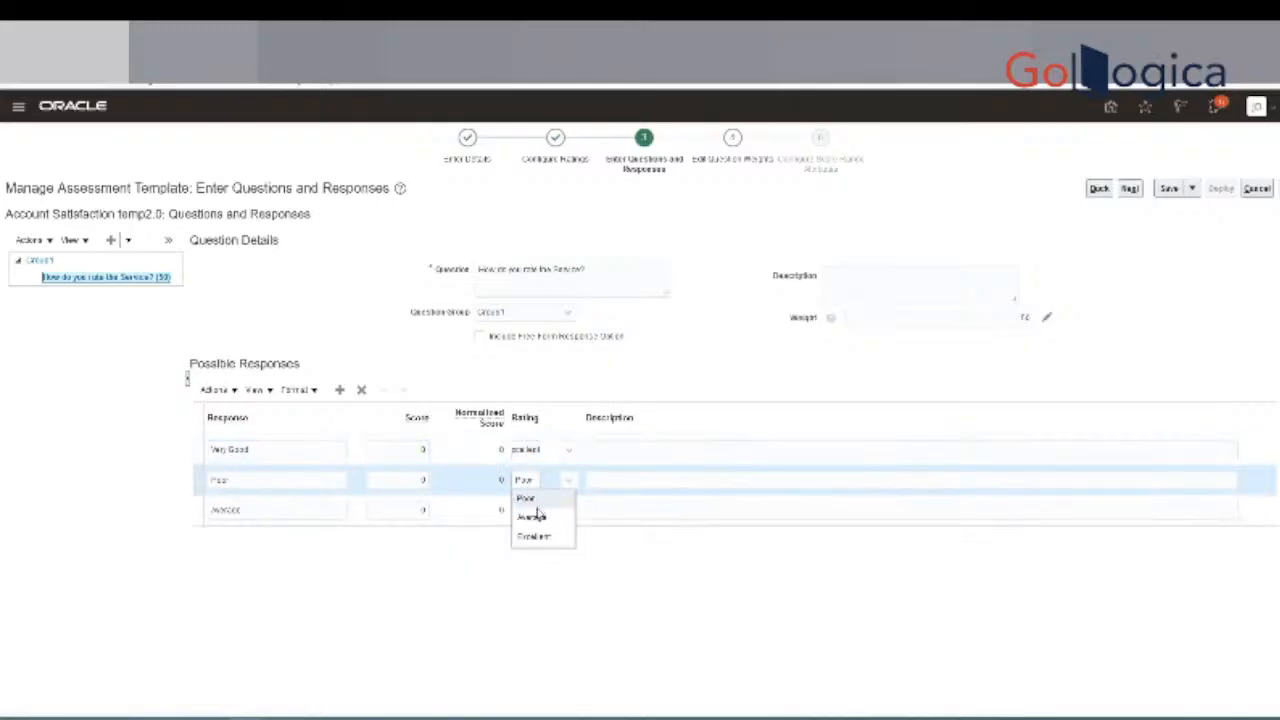
{"action": "key", "text": "Escape"}
{"action": "left_click", "coordinate": [530, 510]}
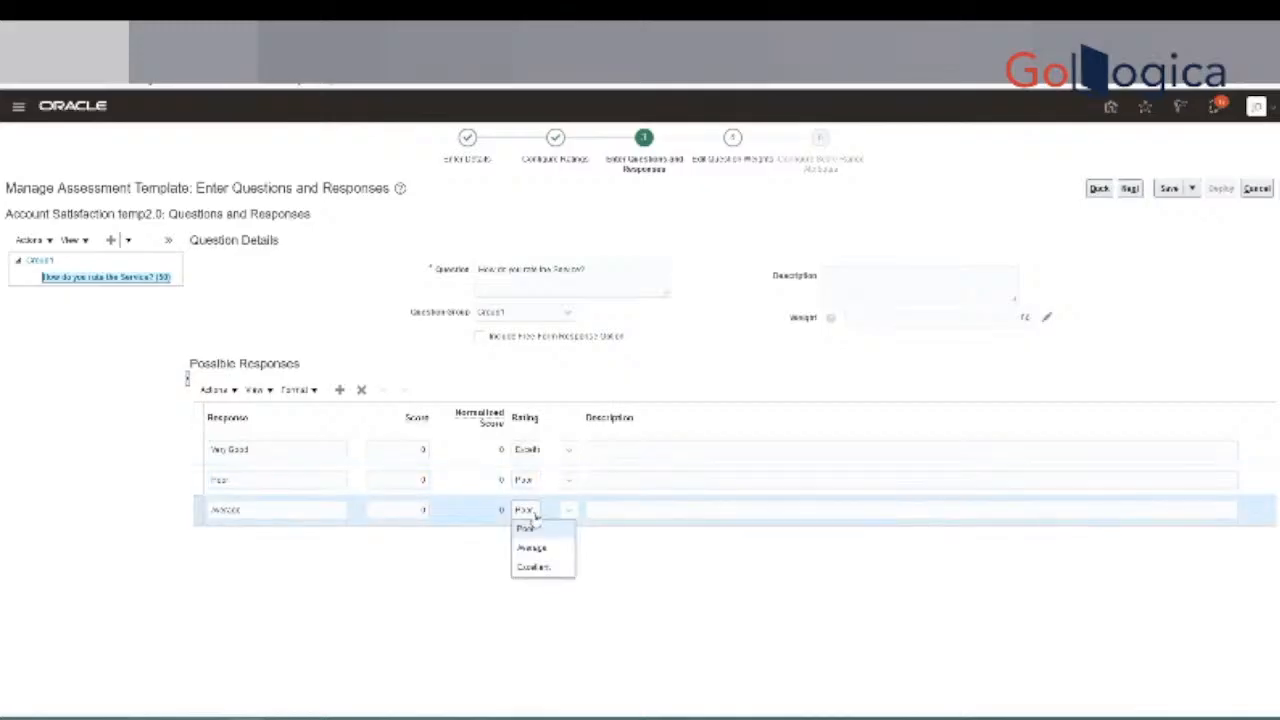
{"action": "left_click", "coordinate": [541, 553]}
Set the Very Good response's score to 10, then enter and correct the score of the Average response.
{"action": "left_click", "coordinate": [421, 449]}
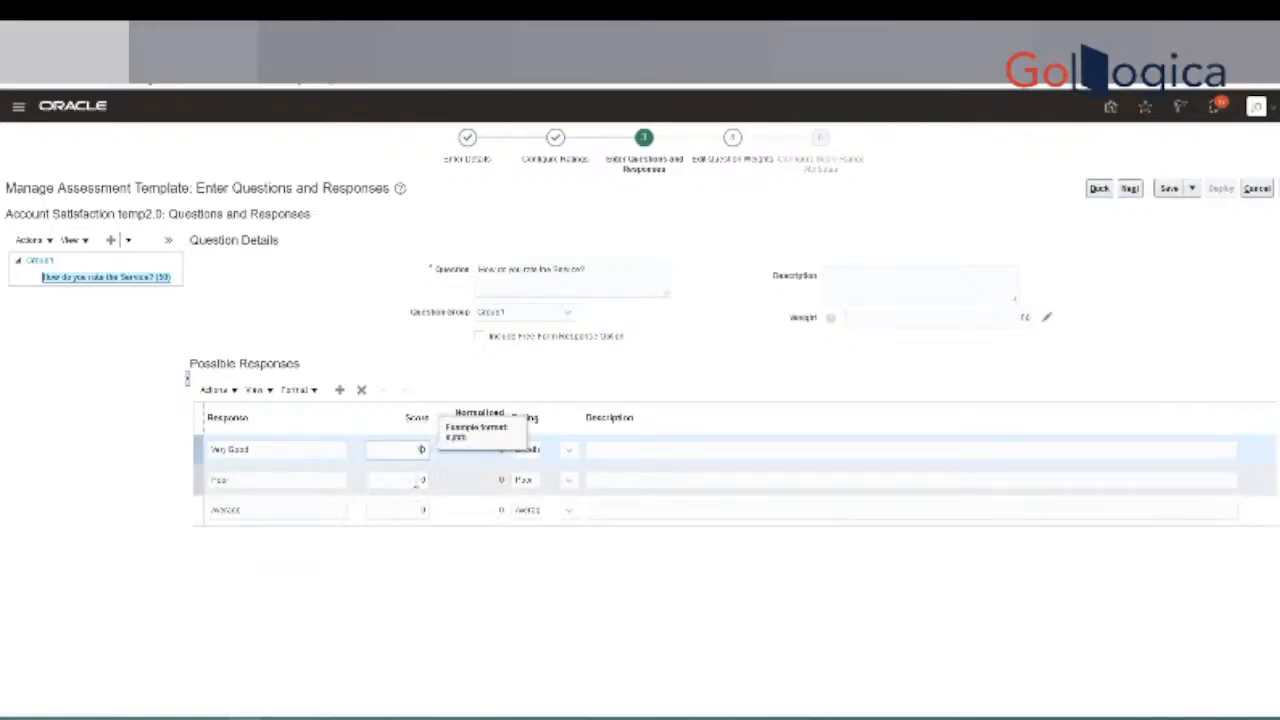
{"action": "type", "text": "1"}
{"action": "left_click", "coordinate": [420, 510]}
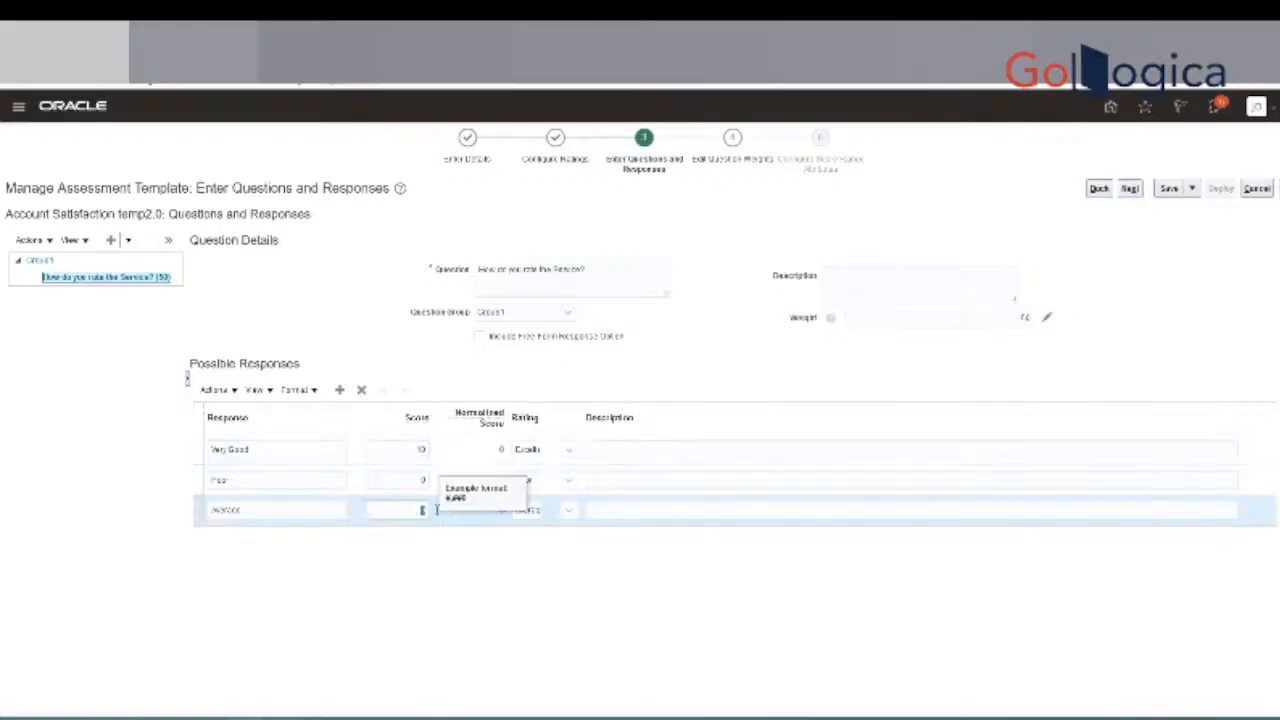
{"action": "type", "text": "50"}
{"action": "left_click", "coordinate": [466, 600]}
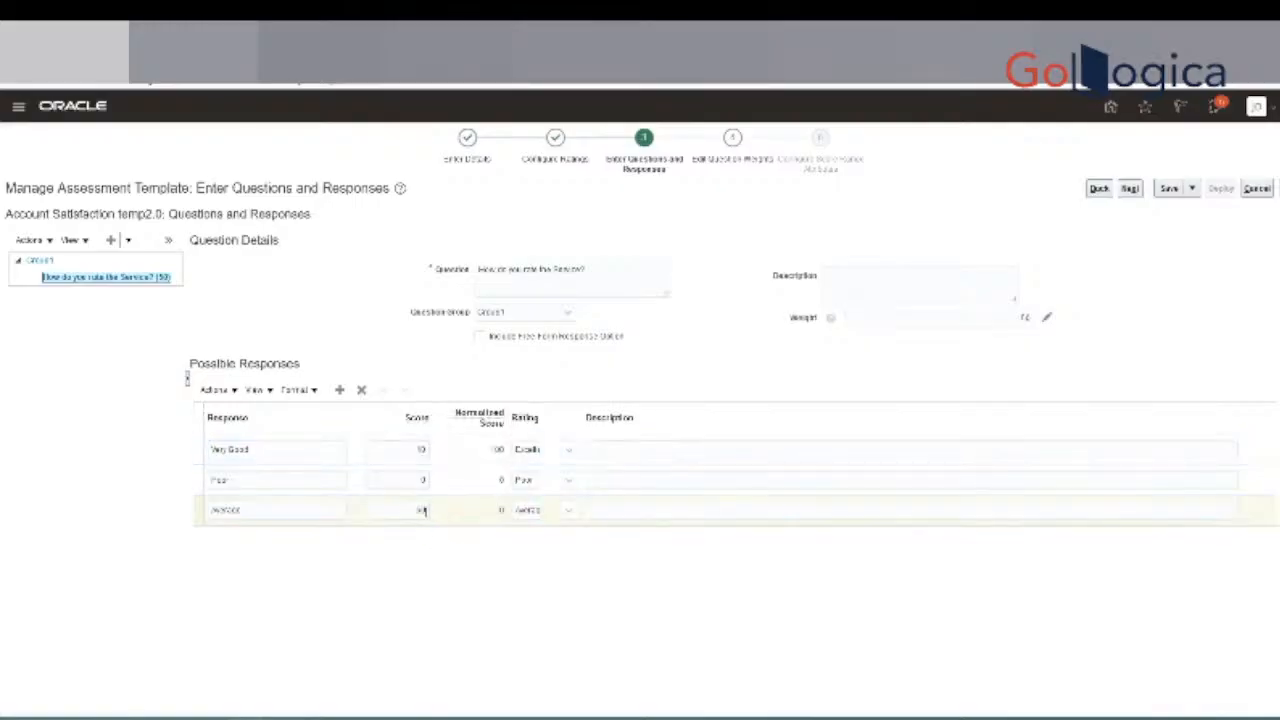
{"action": "left_click", "coordinate": [421, 510]}
{"action": "left_click", "coordinate": [463, 569]}
{"action": "double_click", "coordinate": [418, 511]}
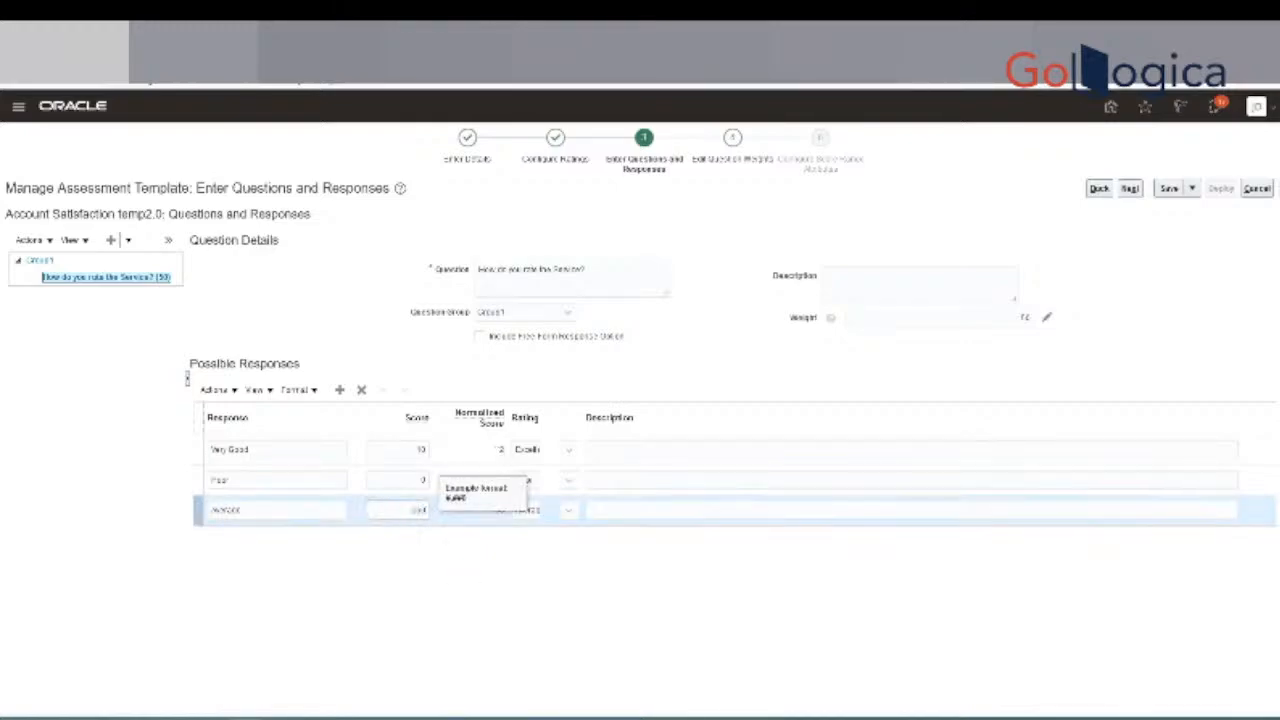
{"action": "left_click_drag", "start_coordinate": [418, 510], "coordinate": [398, 510]}
{"action": "left_click", "coordinate": [463, 560]}
Review the question weights and score range attributes, and return to the template's questions and responses.
{"action": "left_click", "coordinate": [1131, 190]}
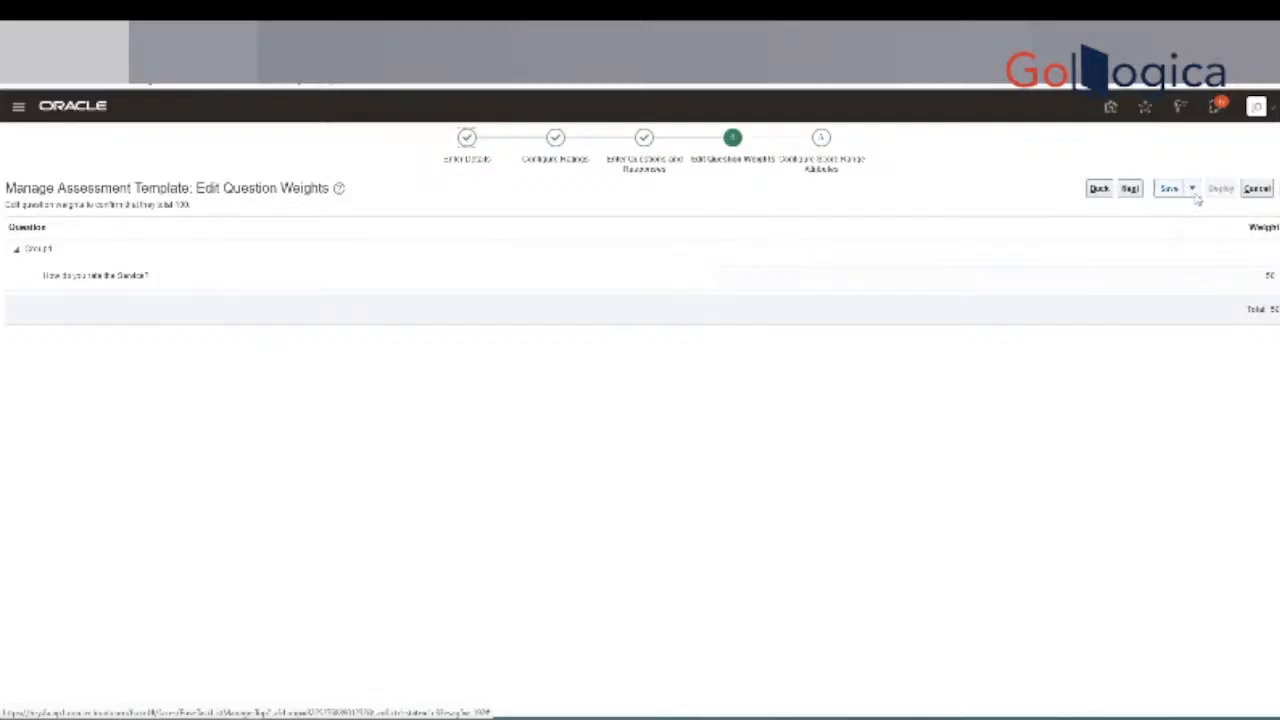
{"action": "left_click", "coordinate": [1130, 189]}
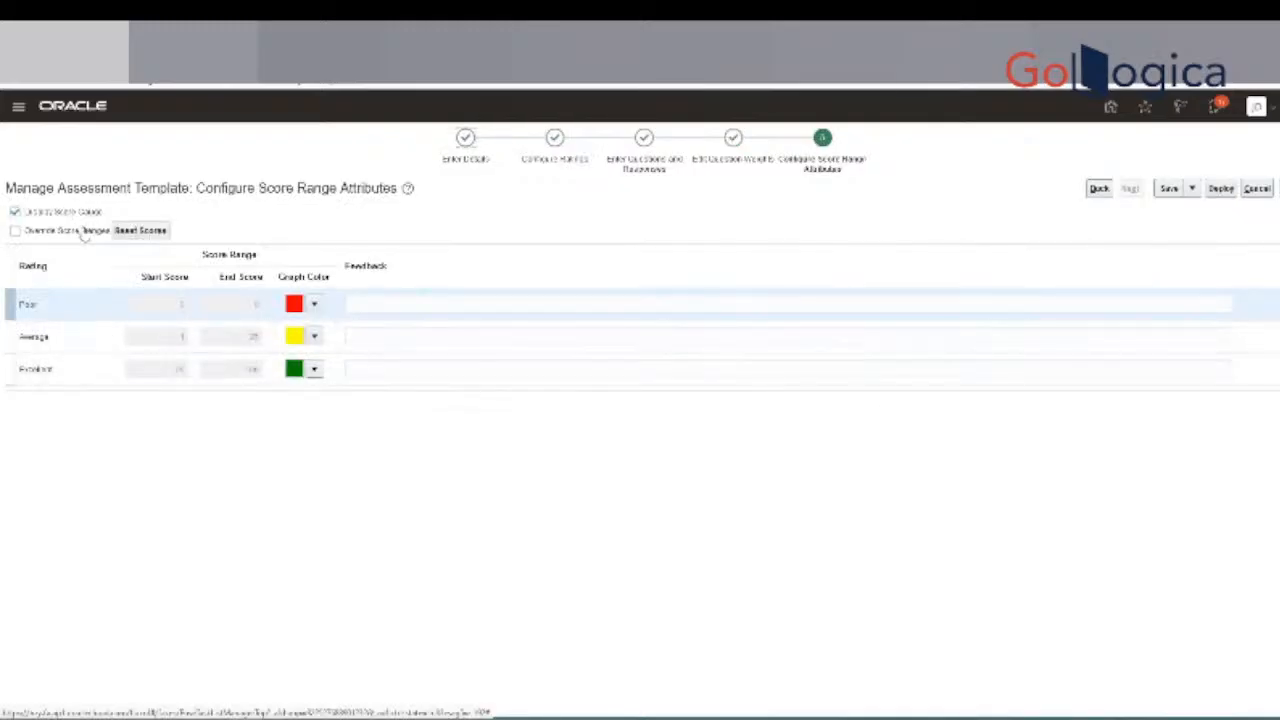
{"action": "left_click", "coordinate": [1099, 189]}
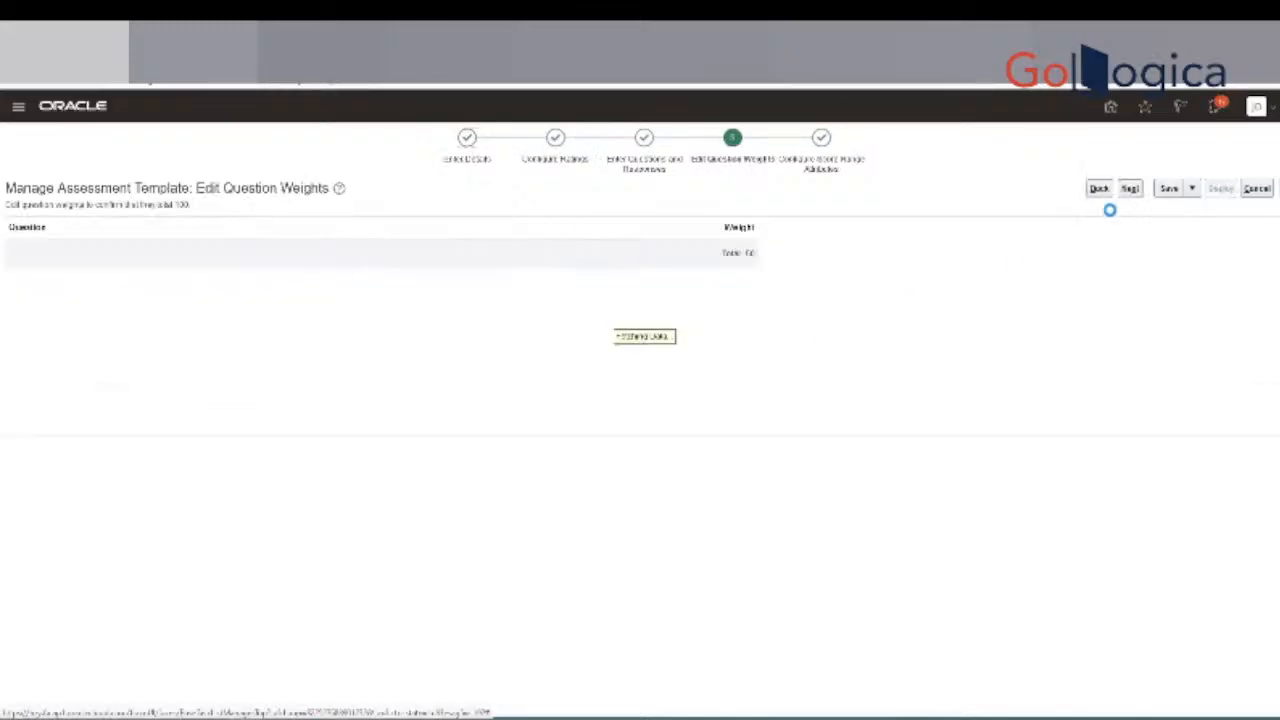
{"action": "left_click", "coordinate": [1097, 190]}
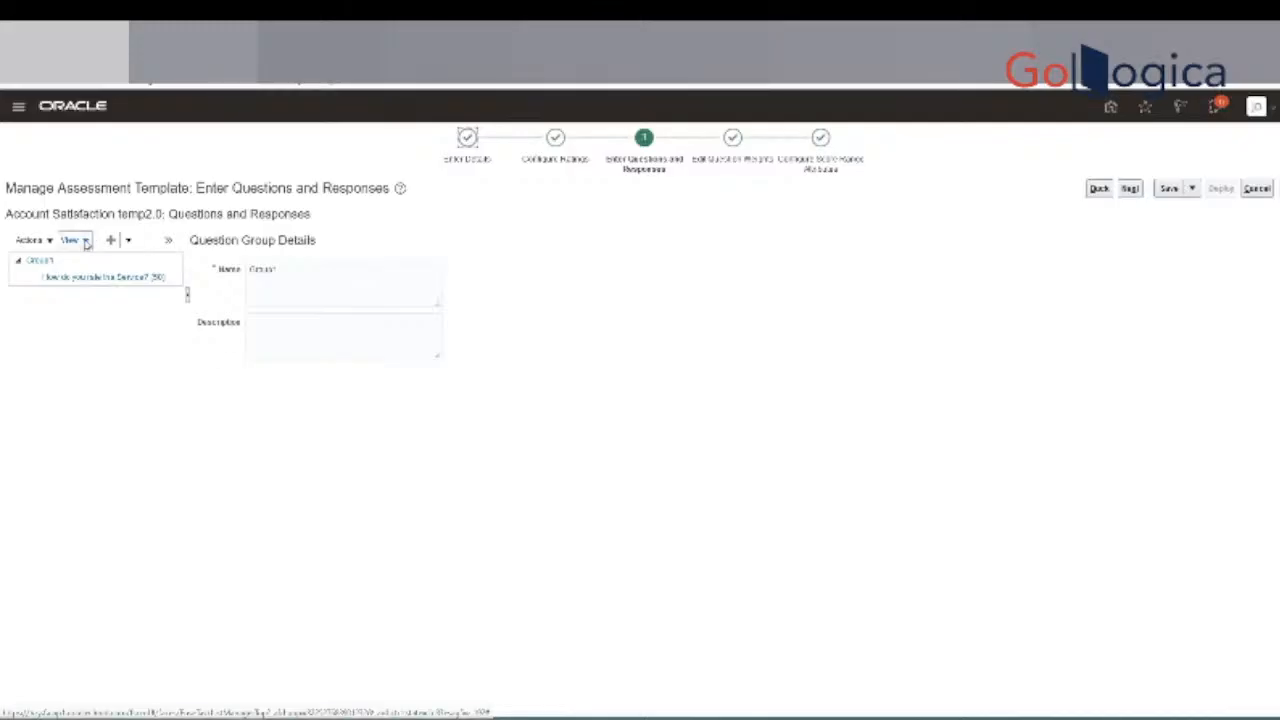
Create the question "Will you recommend the service to another customer?" in Group1 with a weight of 50.
{"action": "left_click", "coordinate": [45, 245]}
{"action": "mouse_move", "coordinate": [50, 263]}
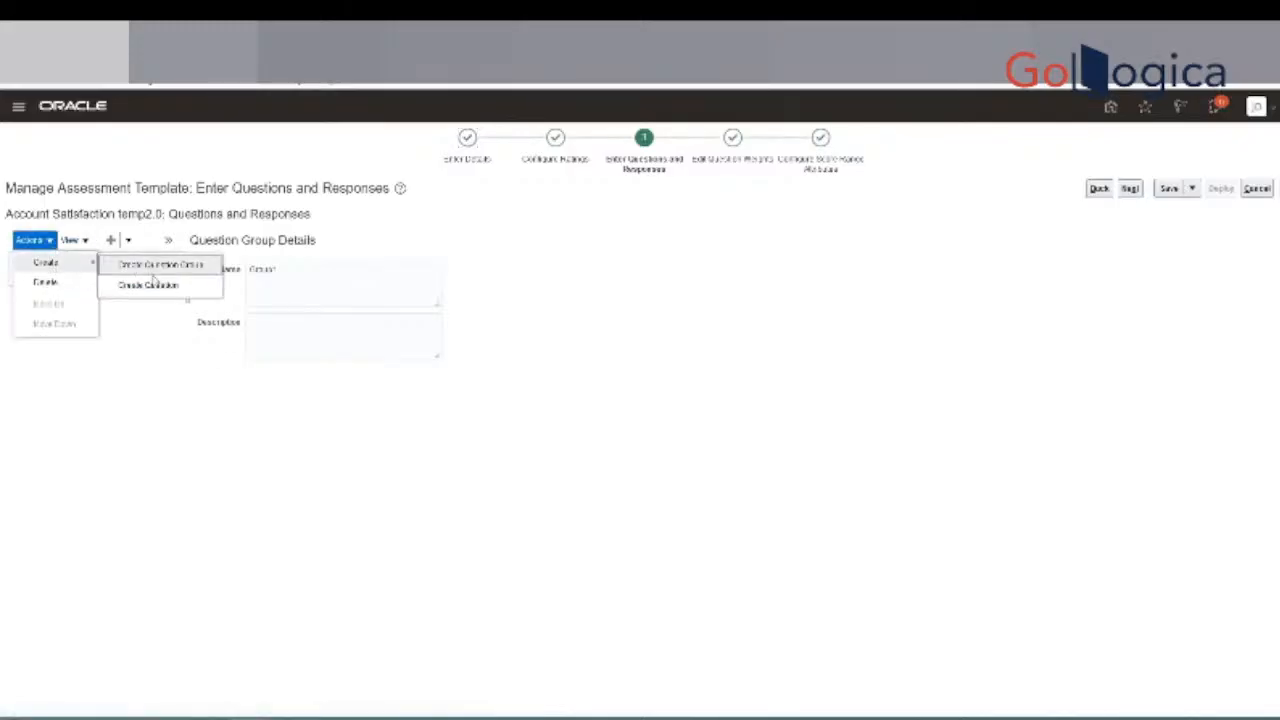
{"action": "left_click", "coordinate": [148, 285]}
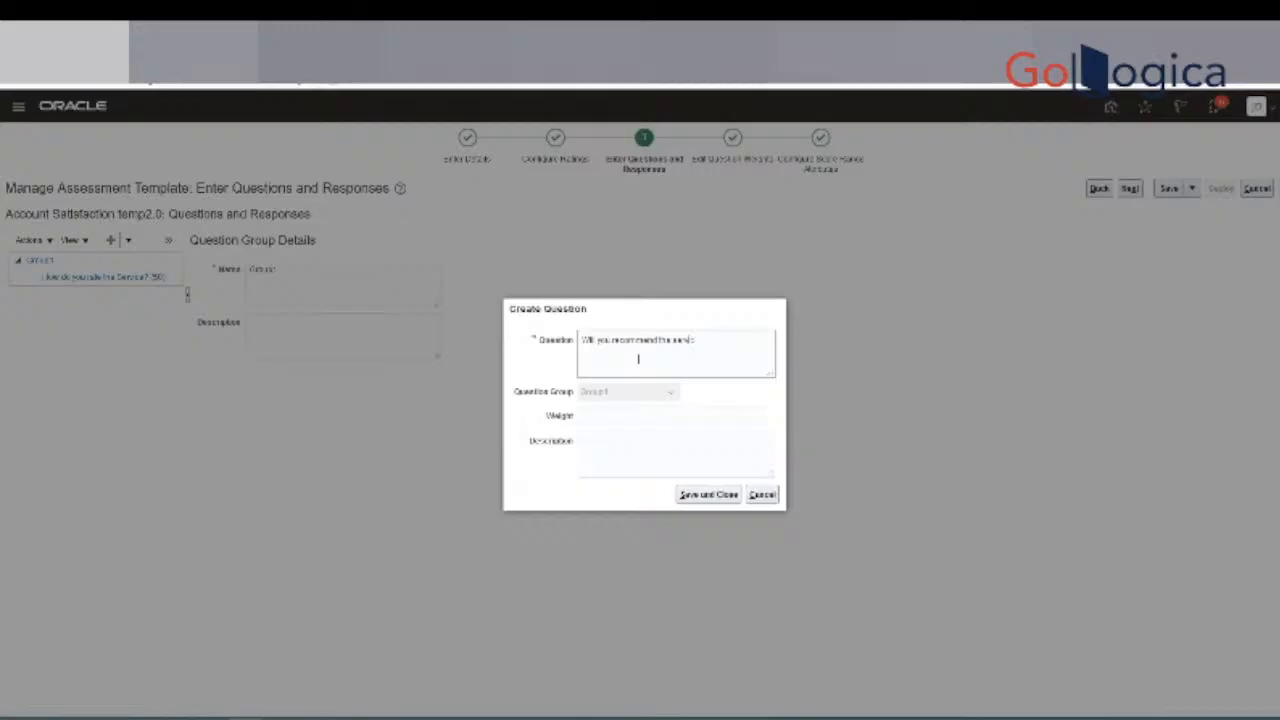
{"action": "type", "text": "customer?"}
{"action": "left_click", "coordinate": [682, 417]}
{"action": "type", "text": "50"}
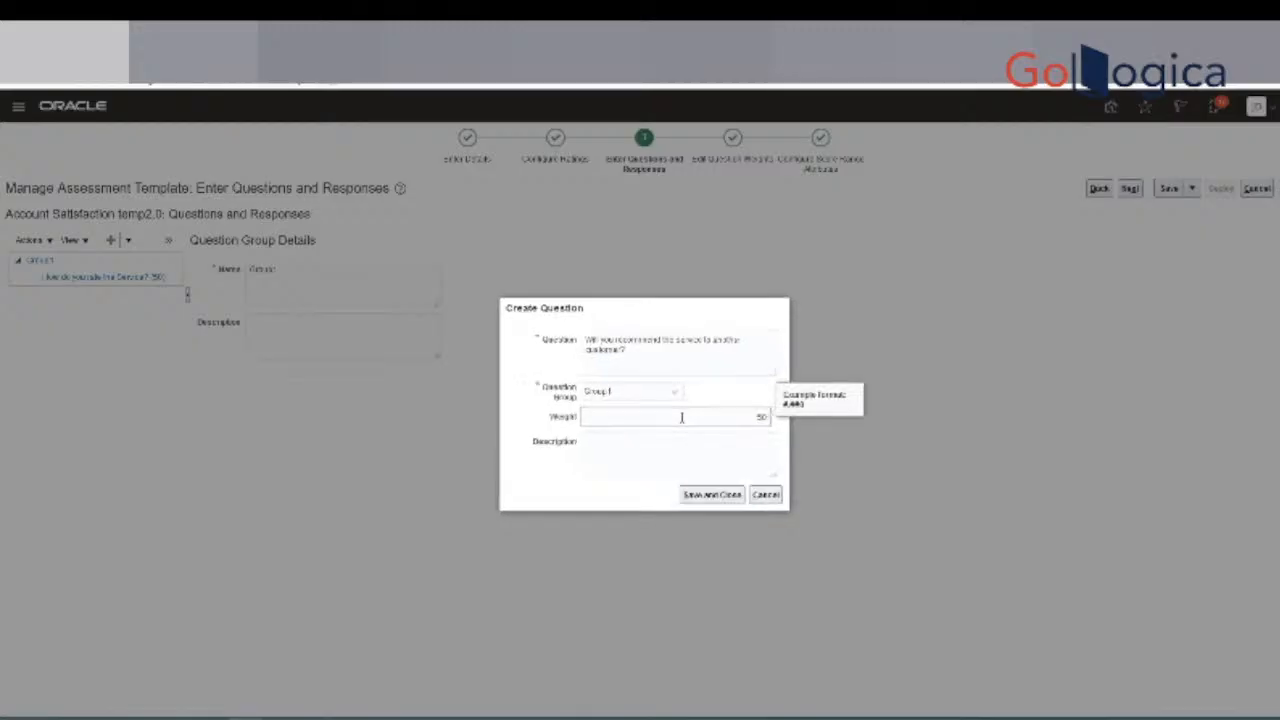
{"action": "left_click", "coordinate": [700, 494]}
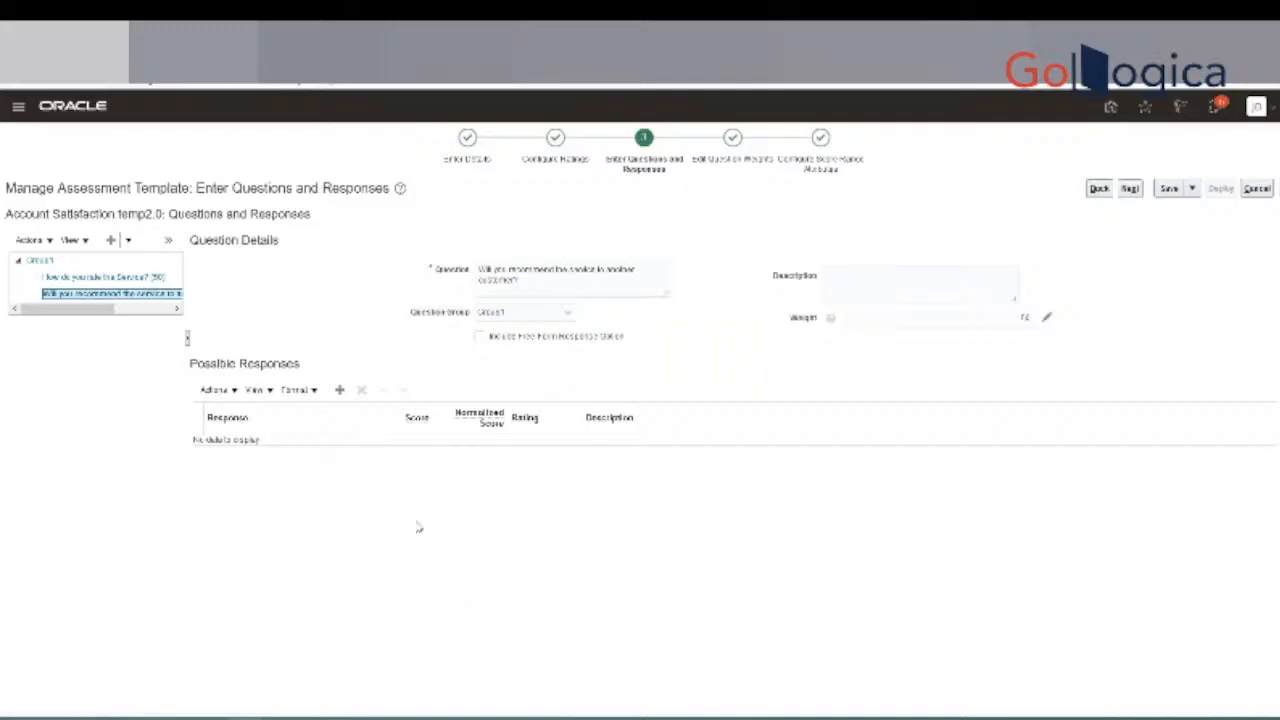
Add two possible responses, Yes and No, to the recommendation question.
{"action": "left_click", "coordinate": [339, 389]}
{"action": "left_click", "coordinate": [309, 448]}
{"action": "type", "text": "Yes"}
{"action": "left_click", "coordinate": [338, 390]}
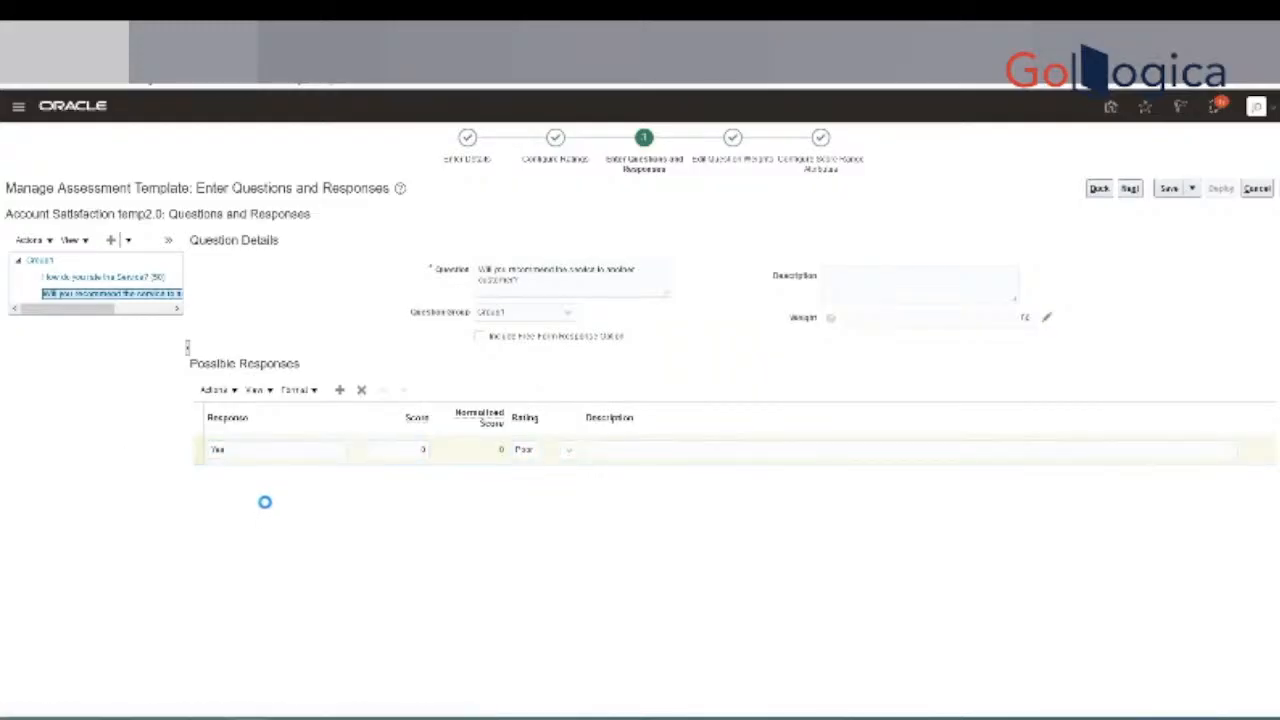
{"action": "type", "text": "No"}
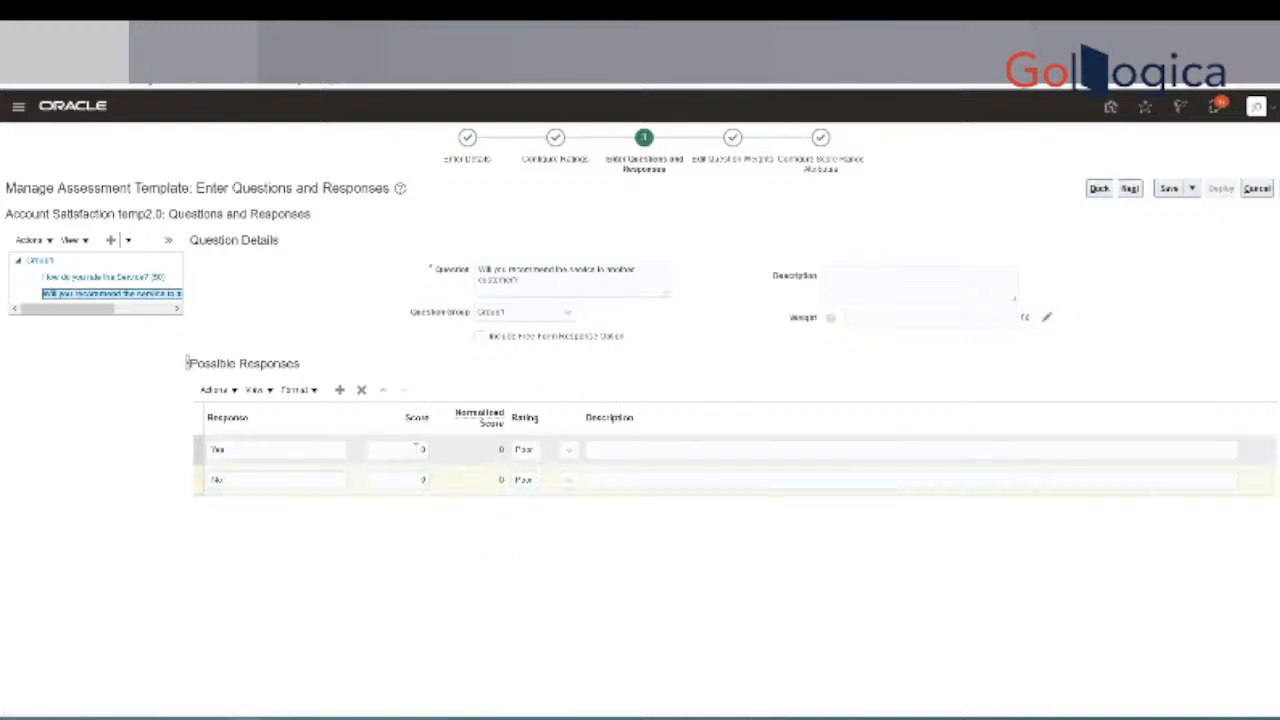
Give the Yes response a score of 10 and an Excellent rating, keeping No at score 0 and Poor.
{"action": "left_click", "coordinate": [416, 449]}
{"action": "type", "text": "1"}
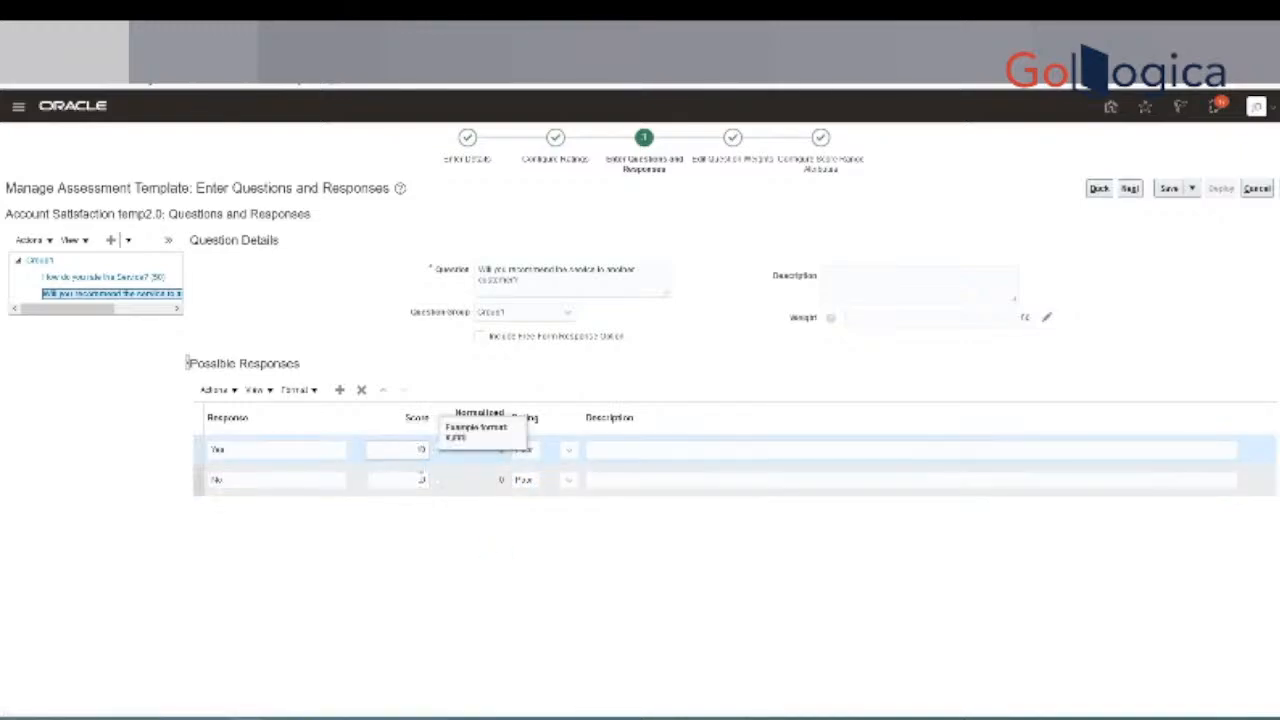
{"action": "left_click", "coordinate": [422, 480]}
{"action": "left_click", "coordinate": [527, 453]}
{"action": "left_click", "coordinate": [527, 453]}
{"action": "left_click", "coordinate": [546, 506]}
{"action": "left_click", "coordinate": [527, 482]}
{"action": "left_click", "coordinate": [656, 543]}
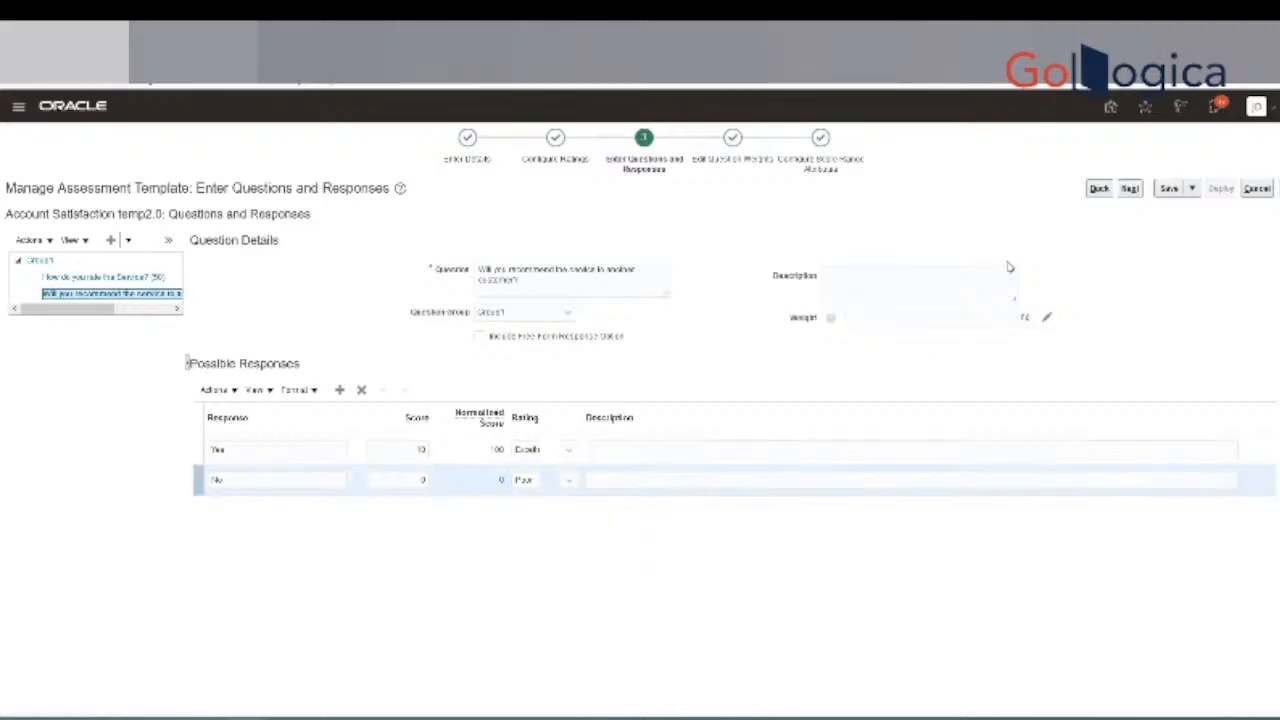
Proceed past the question weights, keep the default score range colors, and deploy the Account Satisfaction temp2.0 template.
{"action": "left_click", "coordinate": [1131, 190]}
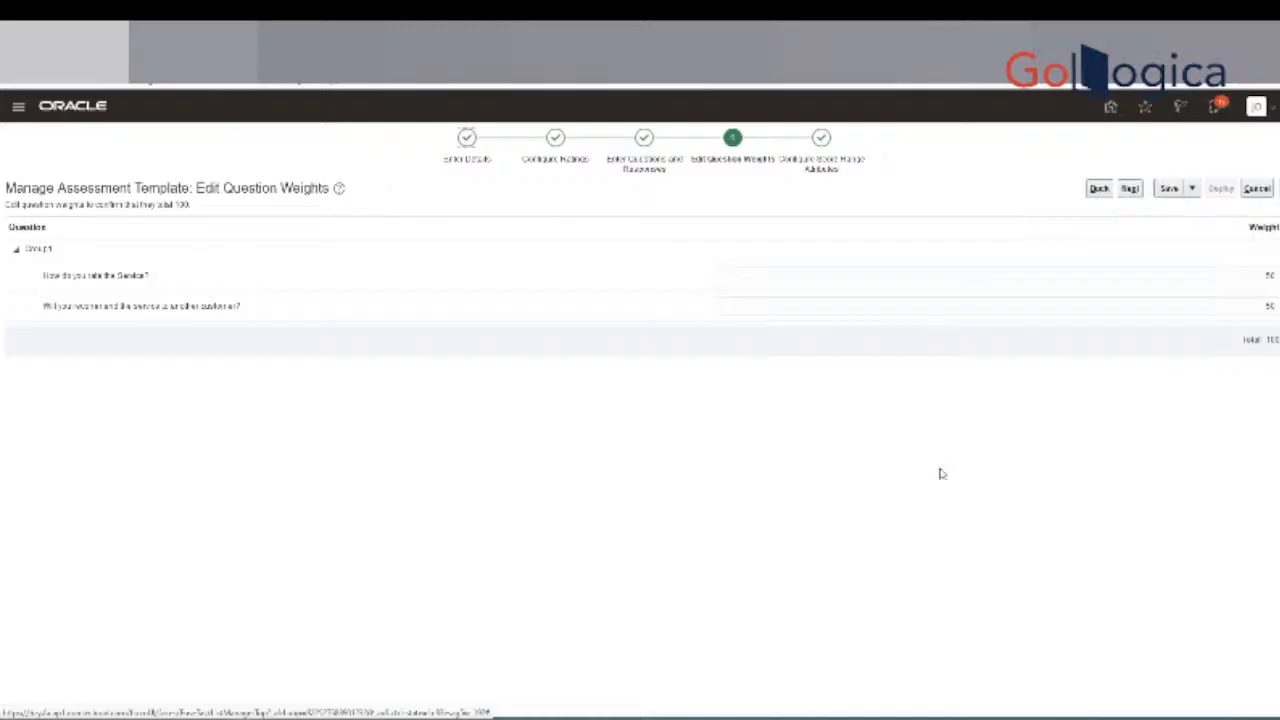
{"action": "left_click", "coordinate": [1131, 189]}
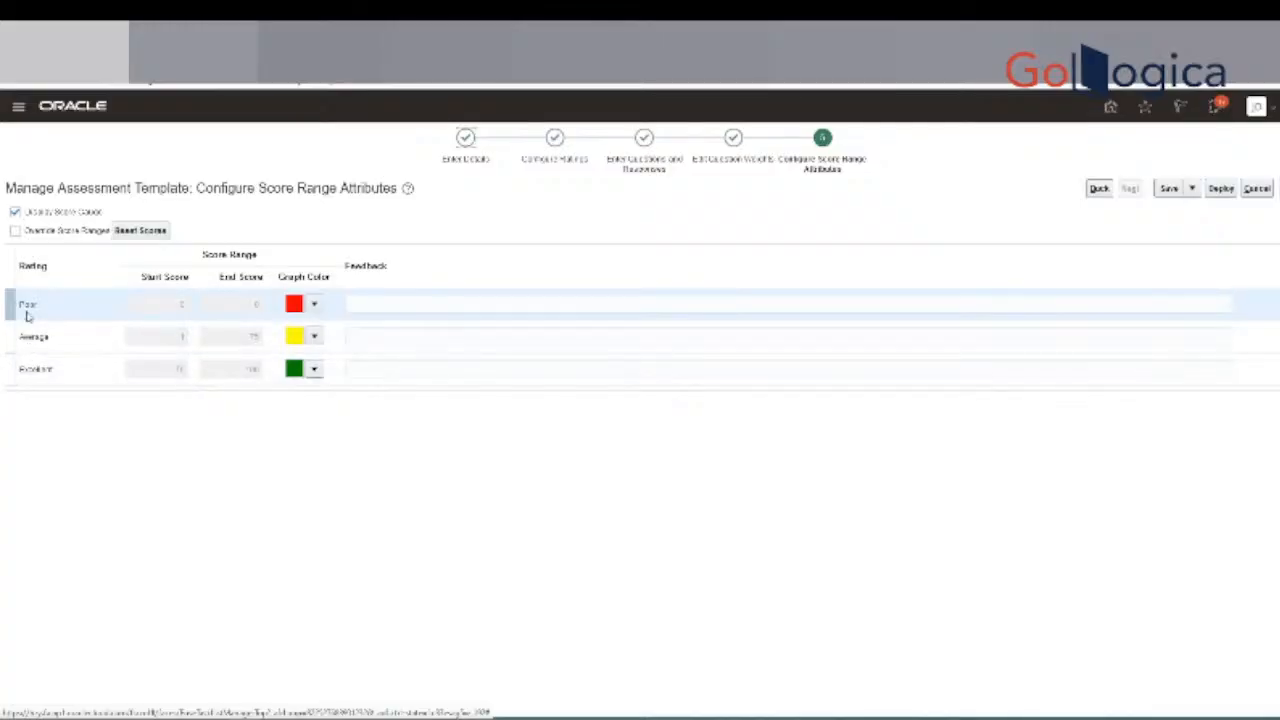
{"action": "left_click", "coordinate": [314, 338]}
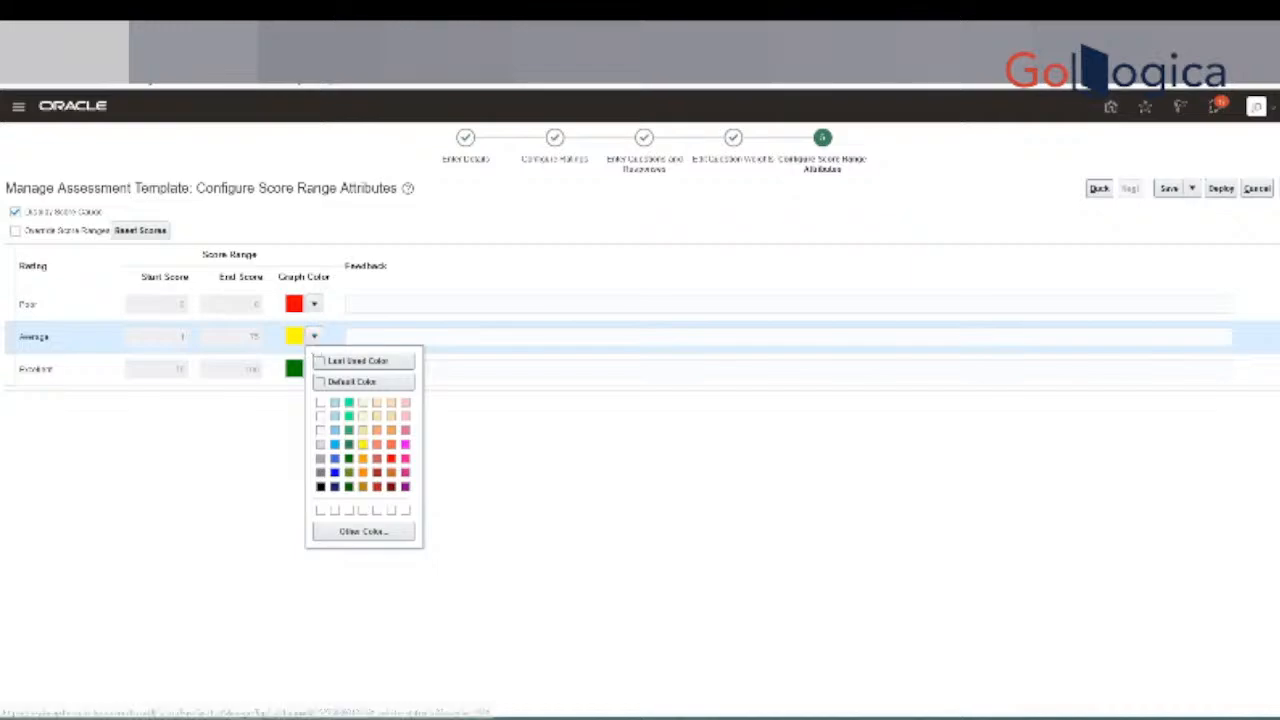
{"action": "left_click", "coordinate": [202, 493]}
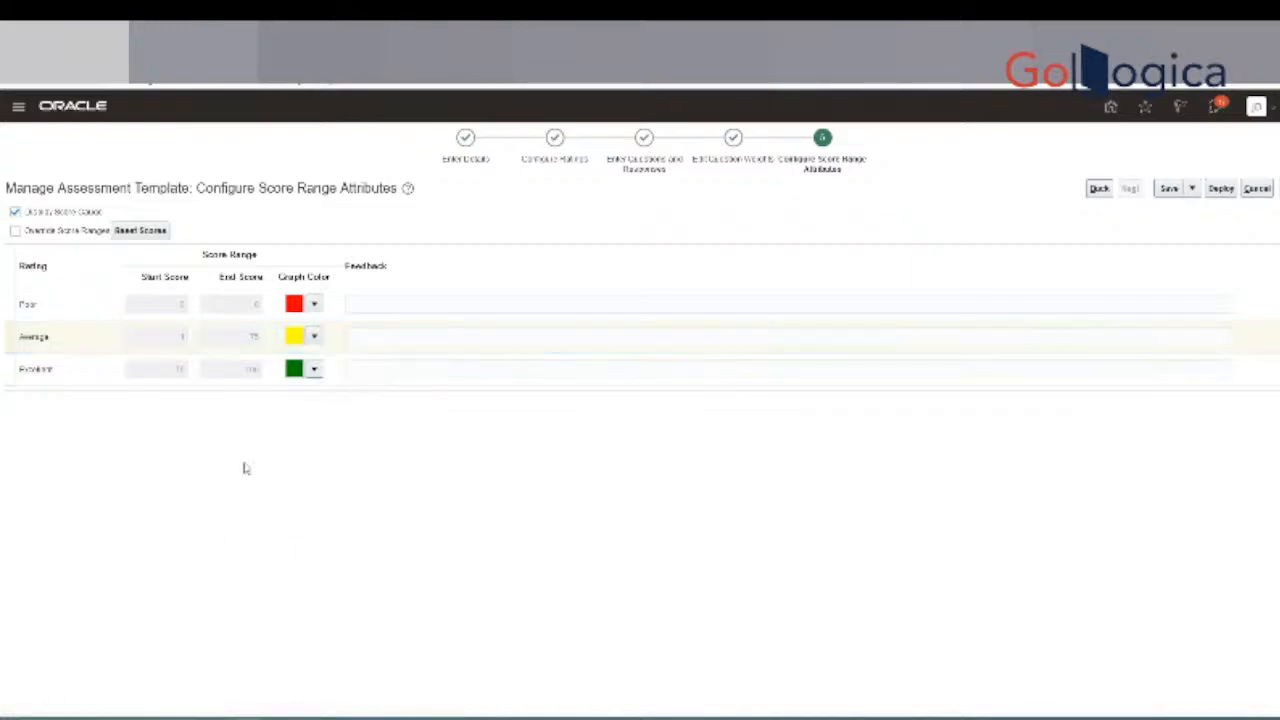
{"action": "left_click", "coordinate": [1221, 188]}
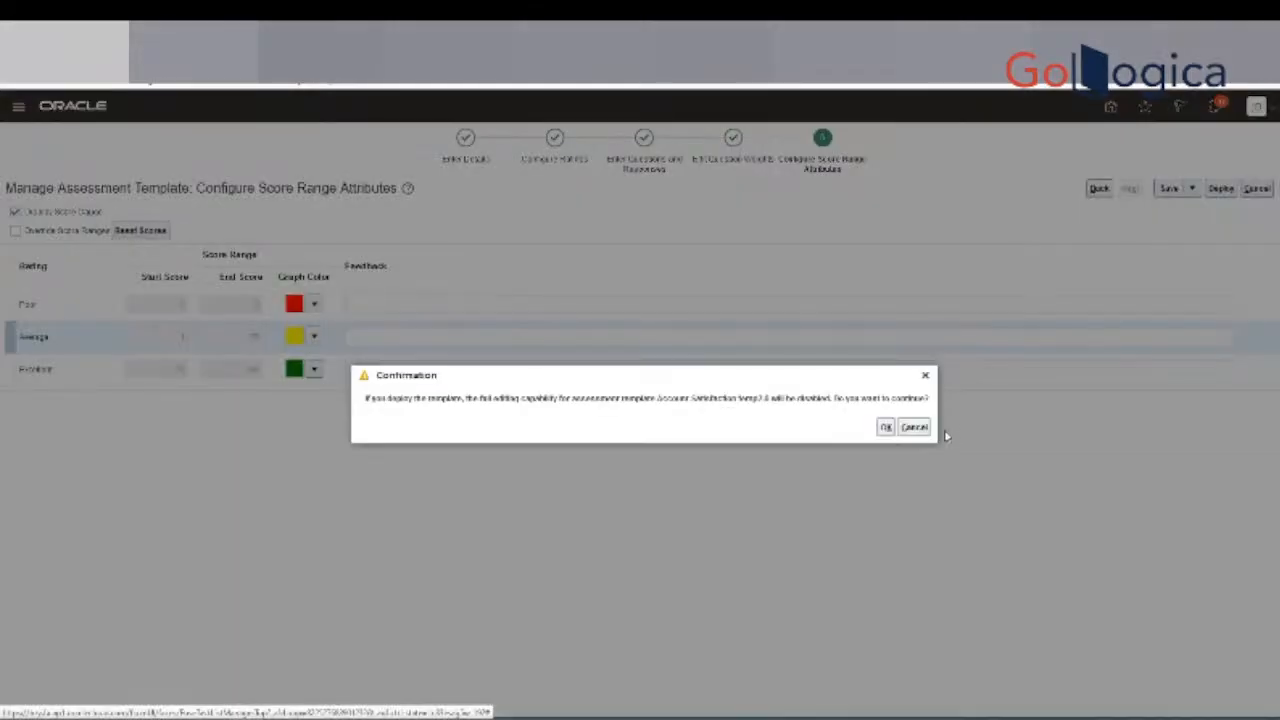
{"action": "left_click", "coordinate": [886, 427]}
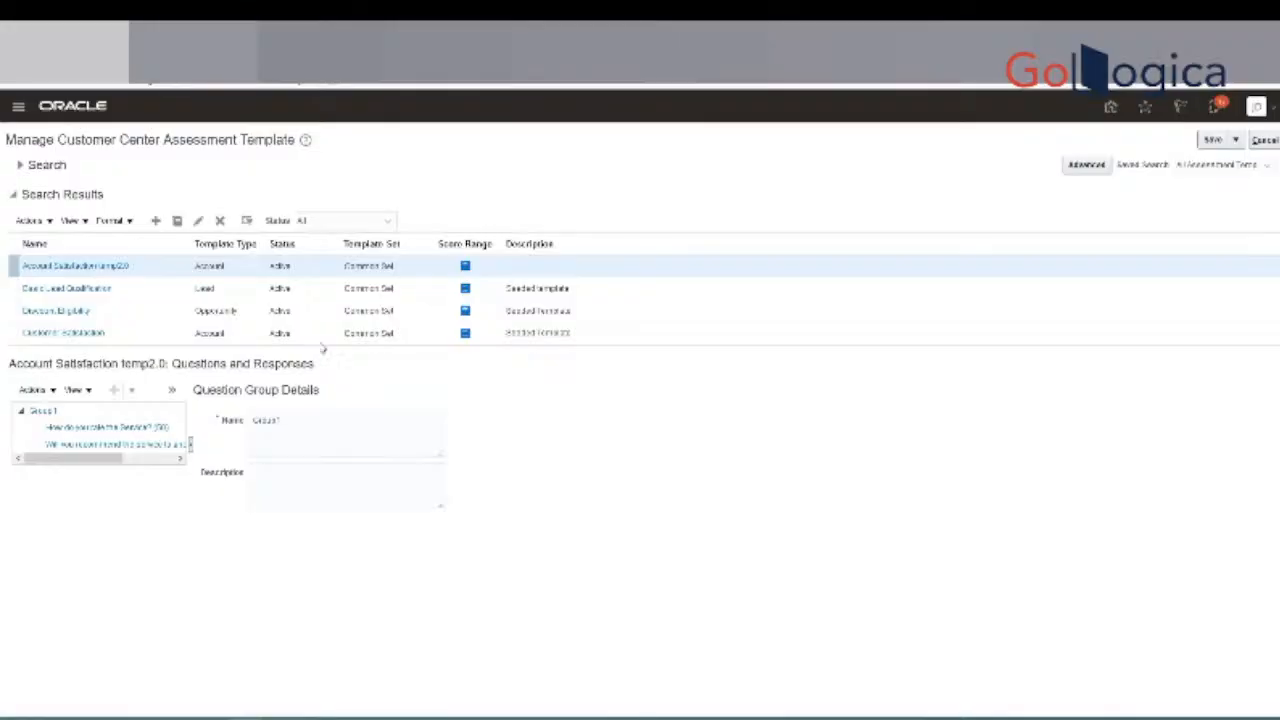
Save and close the customer center assessment template list to return to the Sales setup.
{"action": "left_click", "coordinate": [1236, 141]}
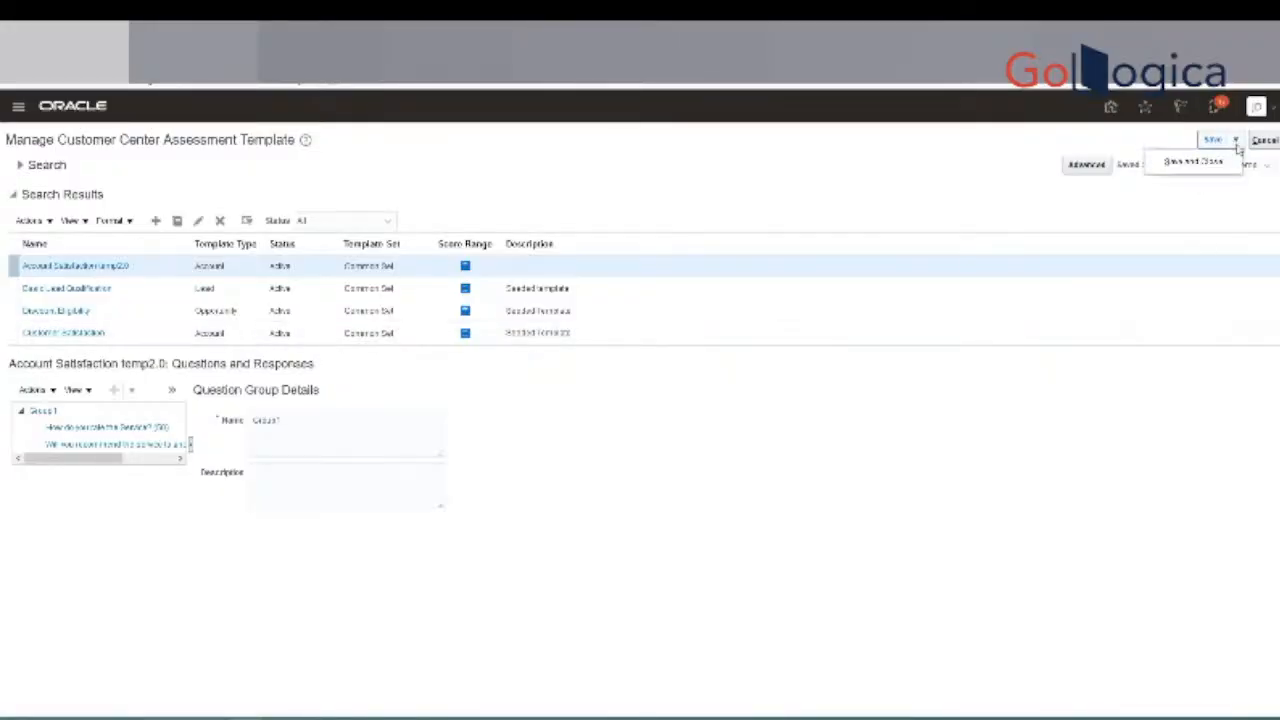
{"action": "left_click", "coordinate": [1189, 197]}
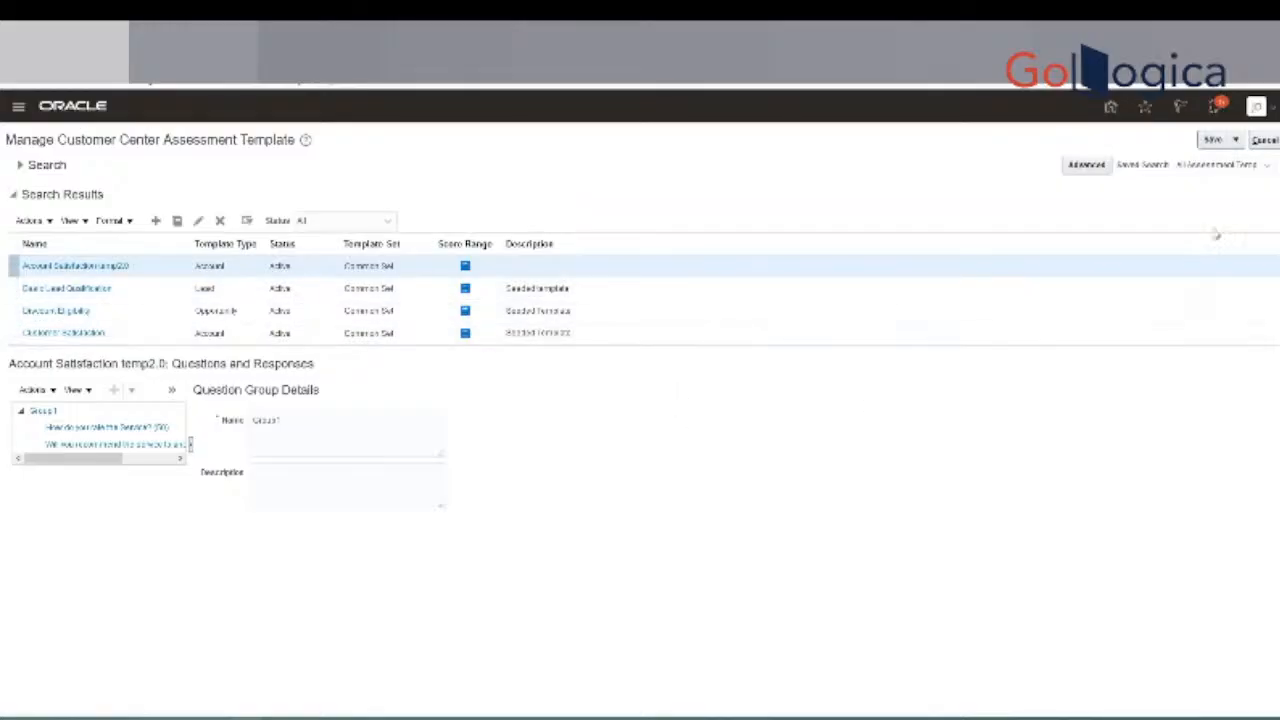
{"action": "left_click", "coordinate": [1237, 142]}
{"action": "left_click", "coordinate": [1195, 162]}
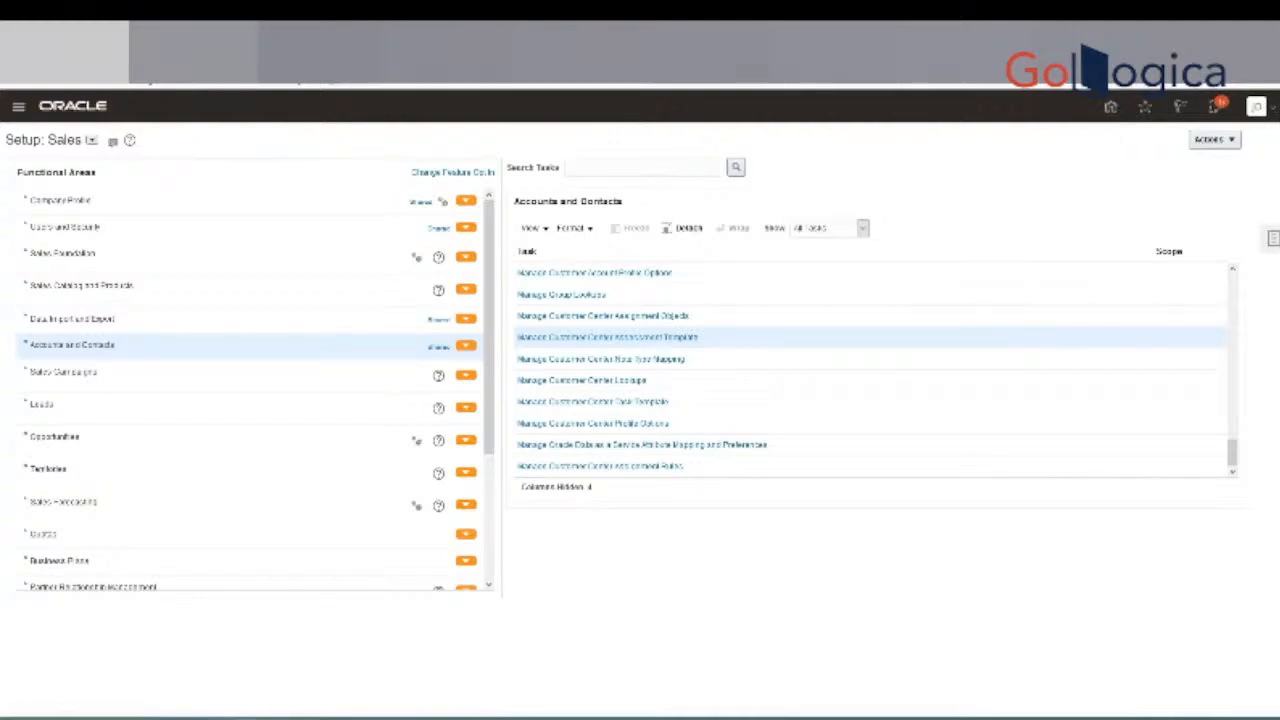
Open the application home page in a new browser tab and go to the Sales Accounts list.
{"action": "key", "text": "ctrl+t"}
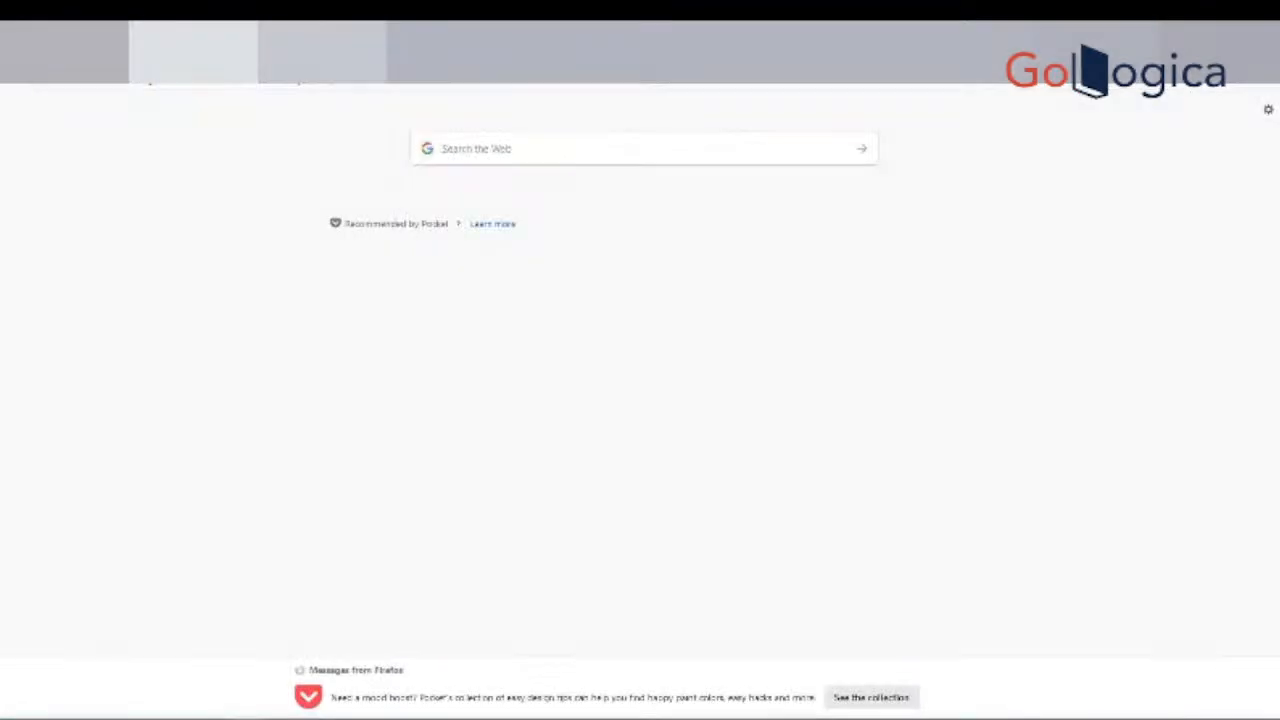
{"action": "left_click", "coordinate": [52, 87]}
{"action": "left_click", "coordinate": [165, 249]}
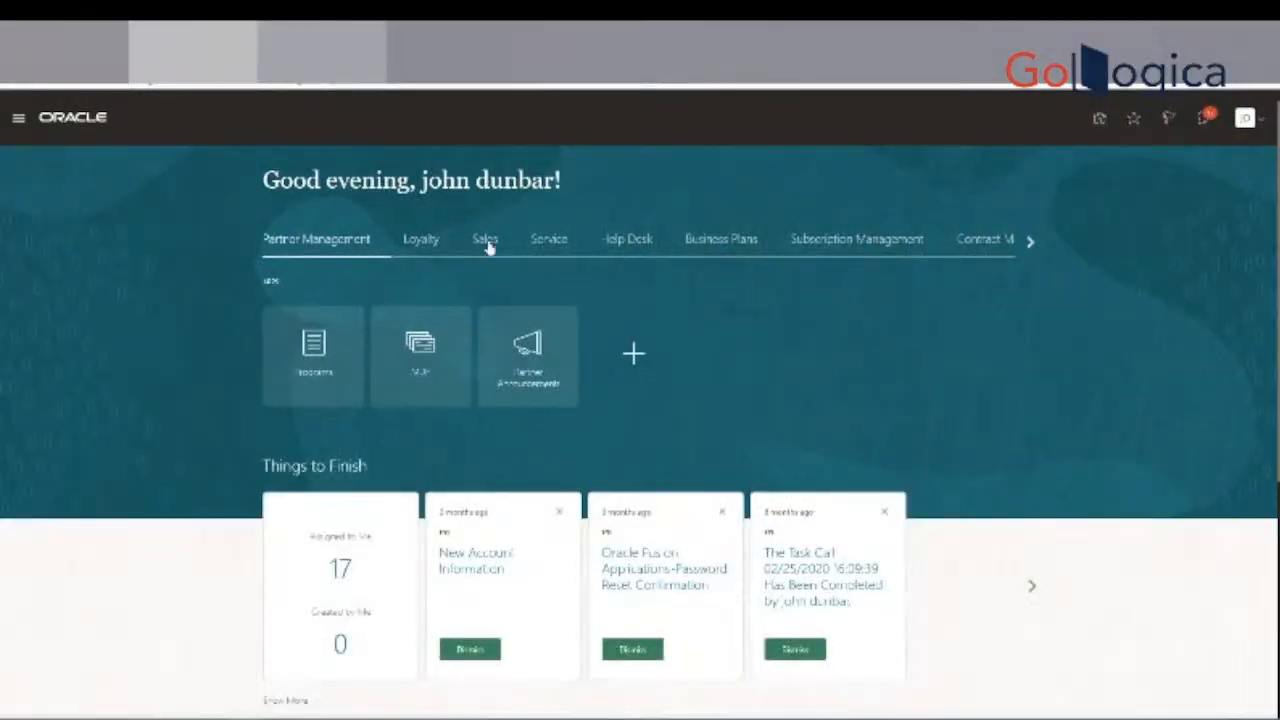
{"action": "left_click", "coordinate": [490, 241]}
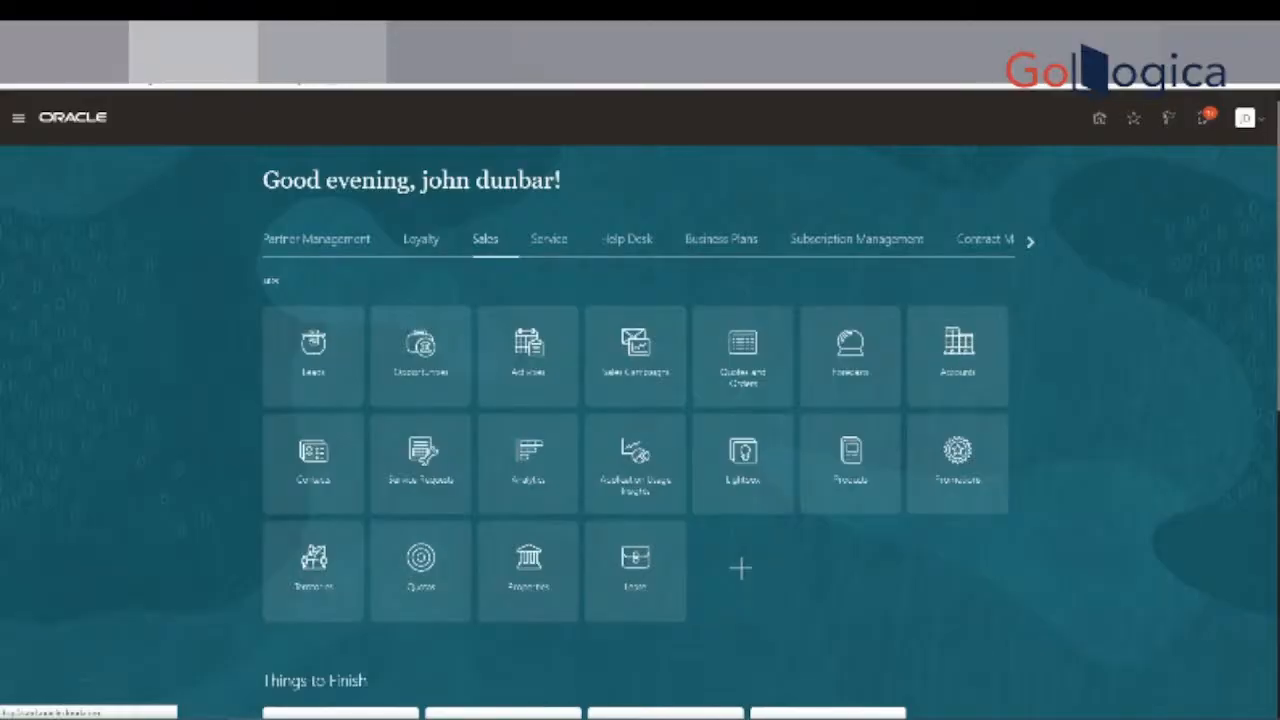
{"action": "left_click", "coordinate": [920, 318]}
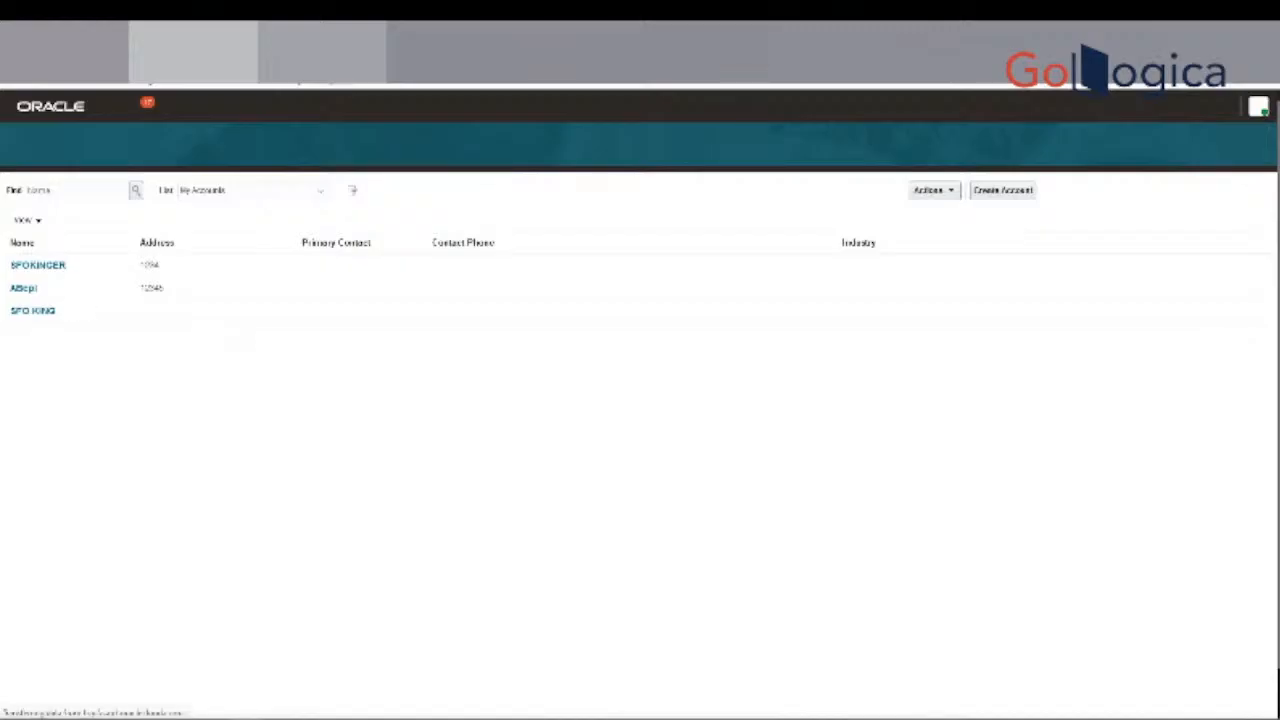
{"action": "left_click", "coordinate": [38, 308]}
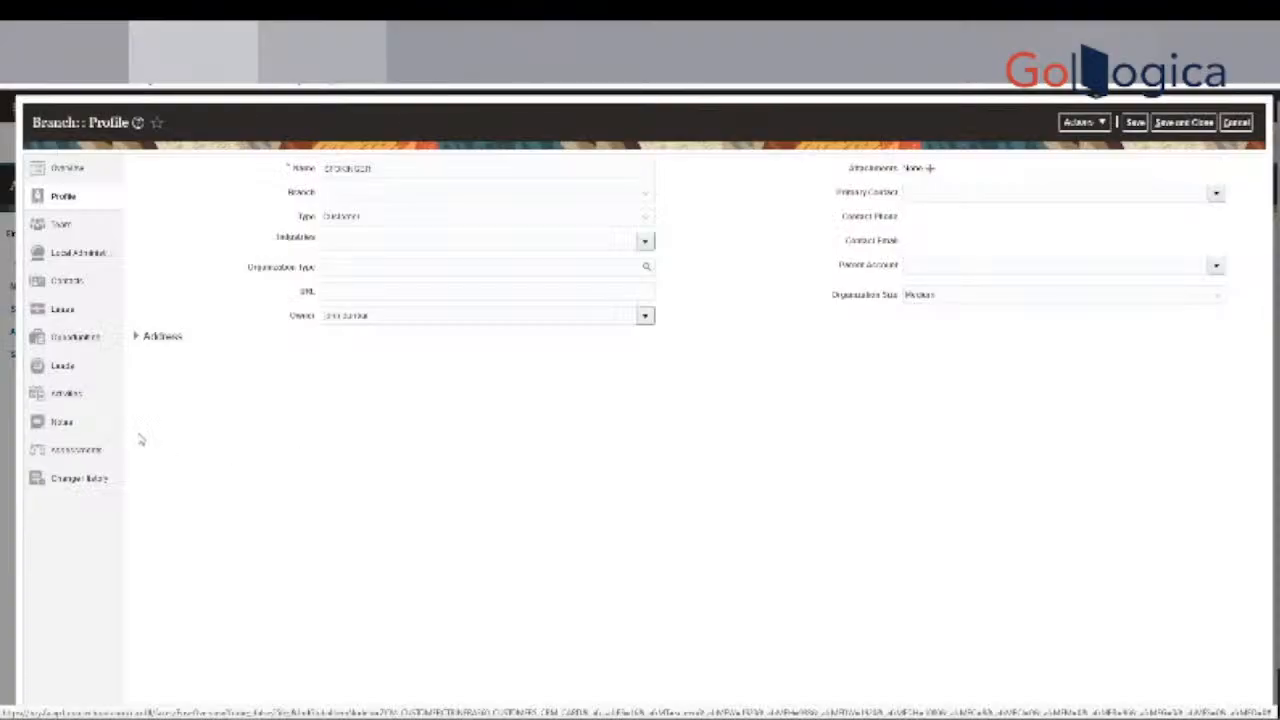
{"action": "left_click", "coordinate": [86, 449]}
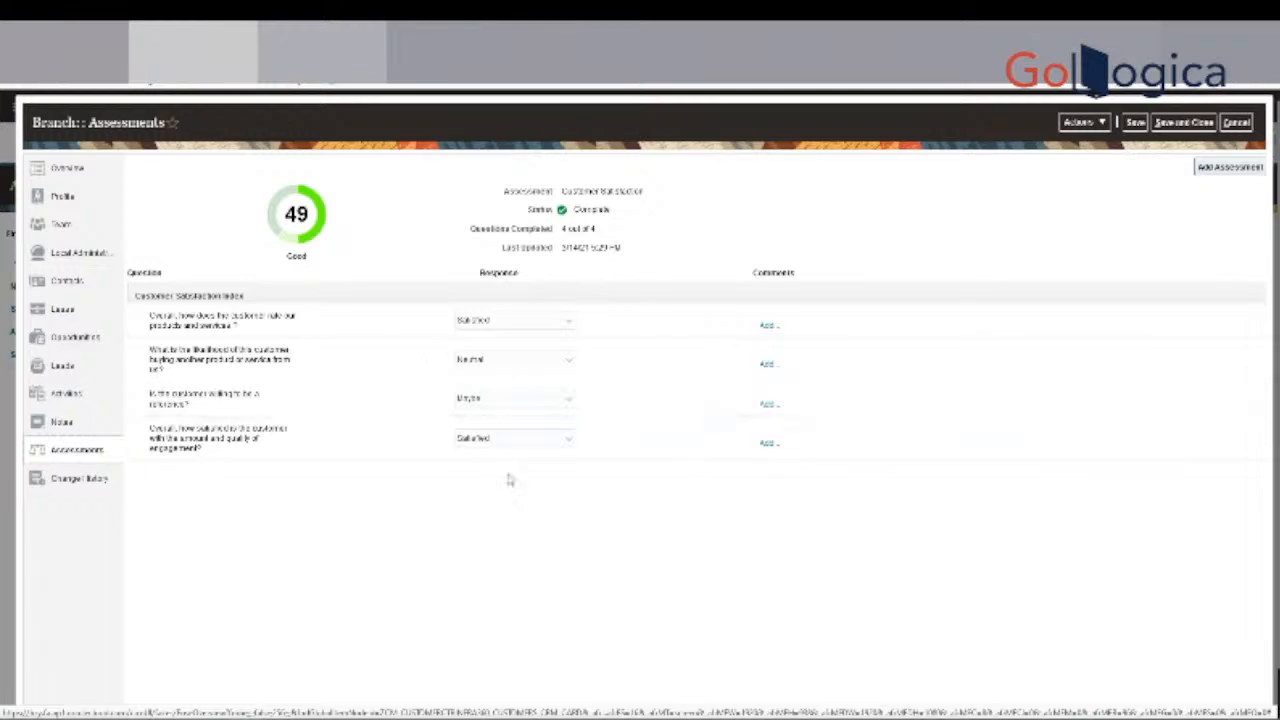
{"action": "left_click", "coordinate": [1228, 167]}
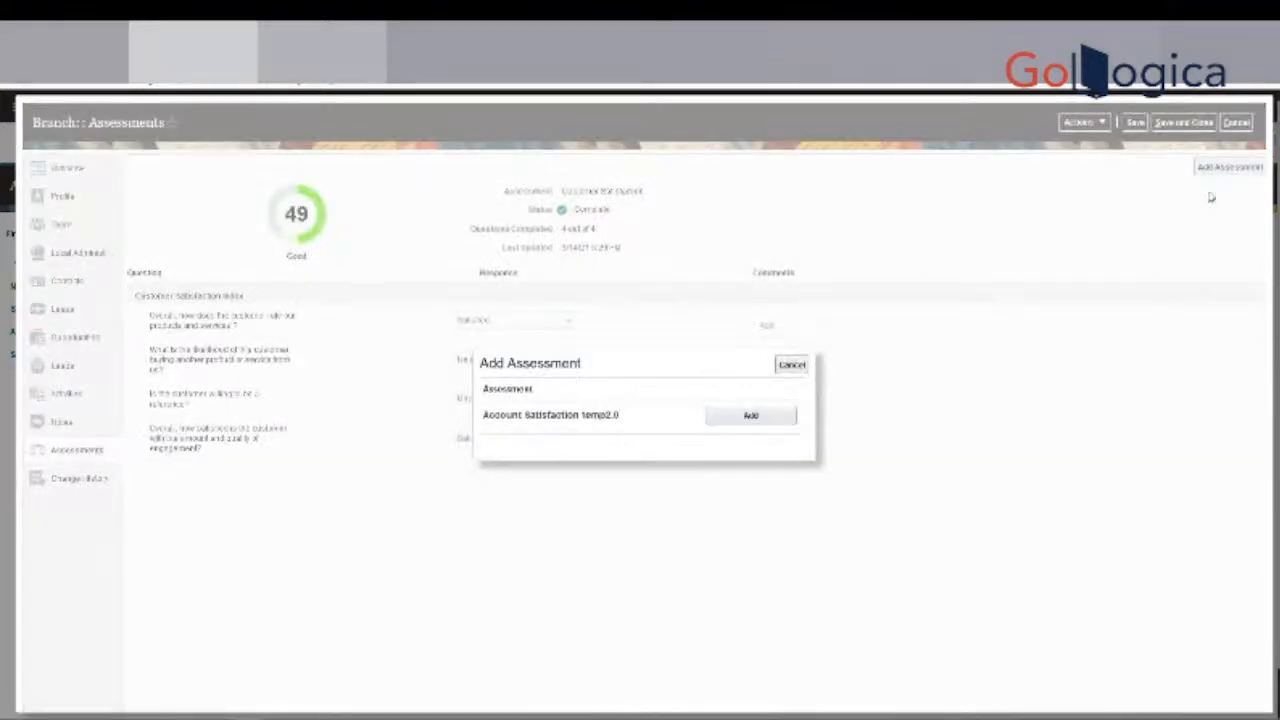
{"action": "left_click", "coordinate": [752, 418]}
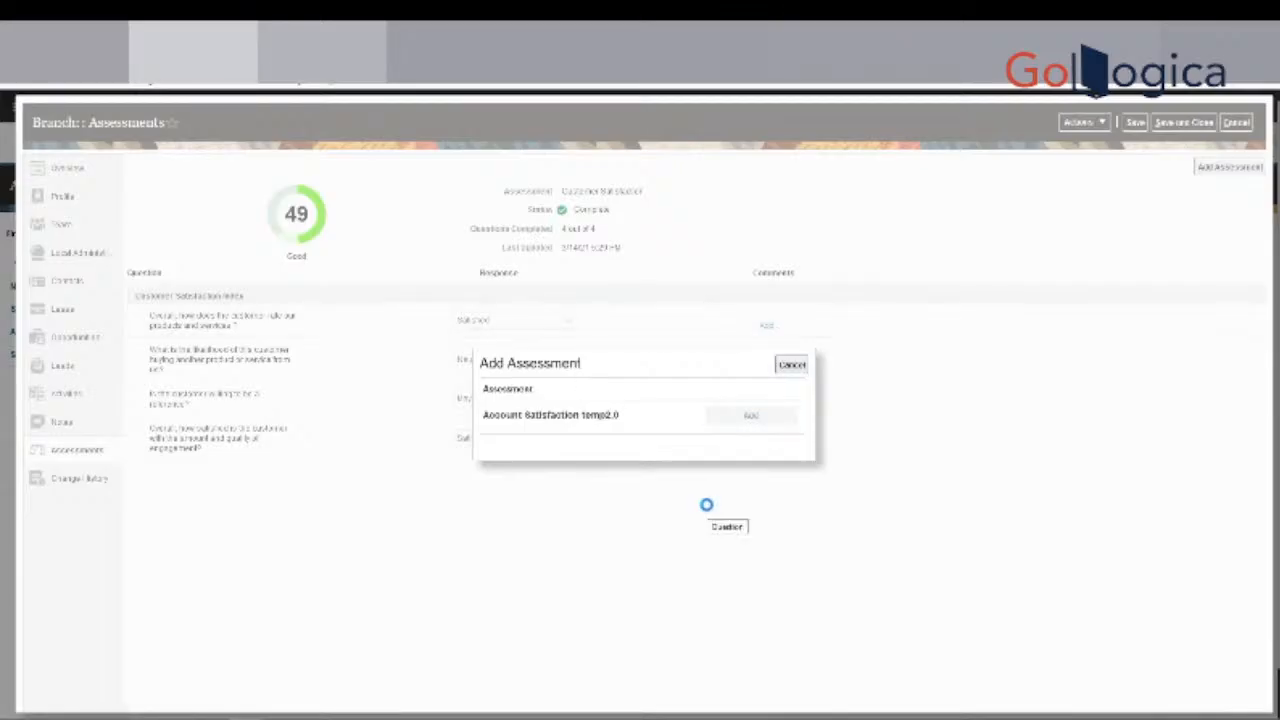
Answer the service rating question with Very Good and the recommendation question with No, and save the assessment.
{"action": "left_click", "coordinate": [560, 322]}
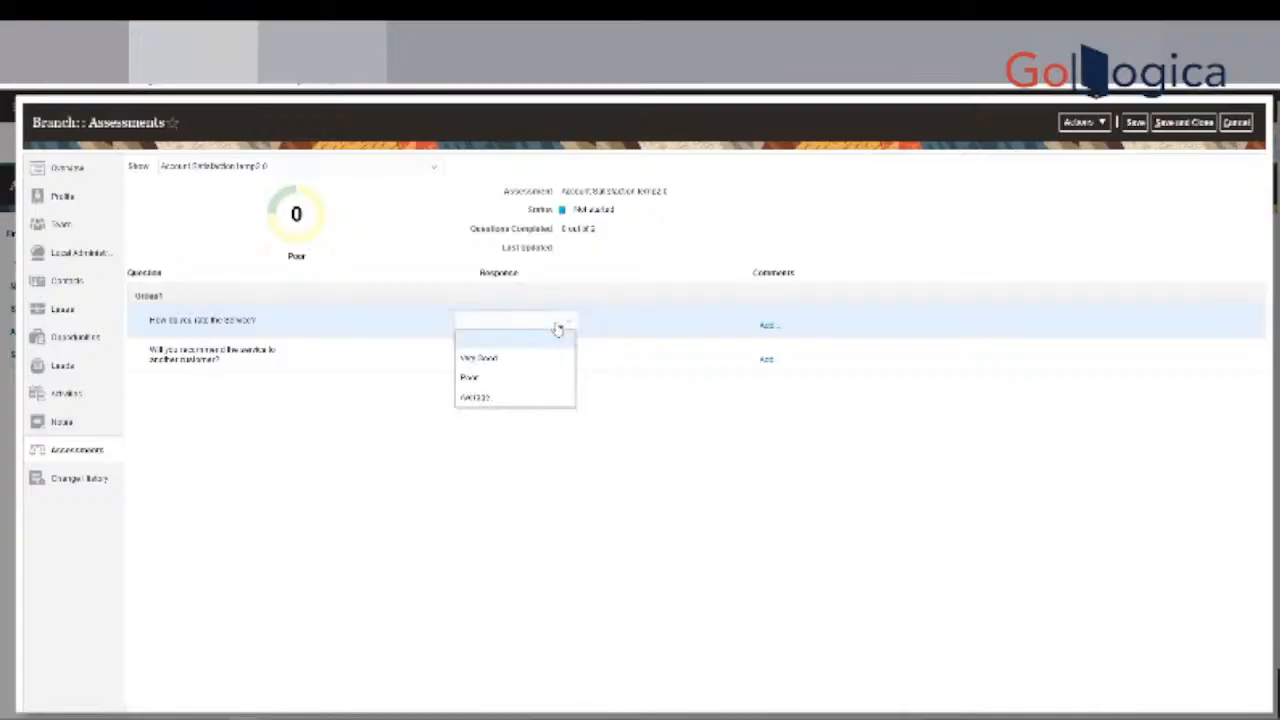
{"action": "left_click", "coordinate": [518, 360]}
{"action": "left_click", "coordinate": [522, 357]}
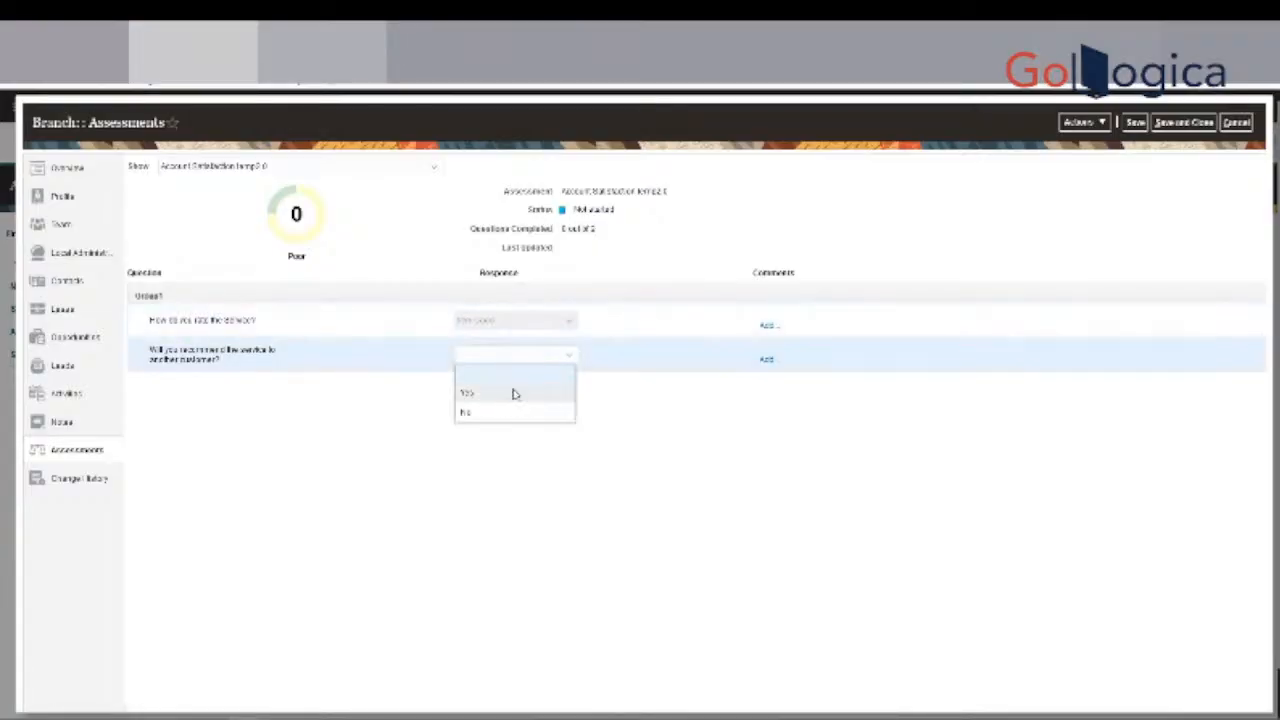
{"action": "left_click", "coordinate": [507, 411]}
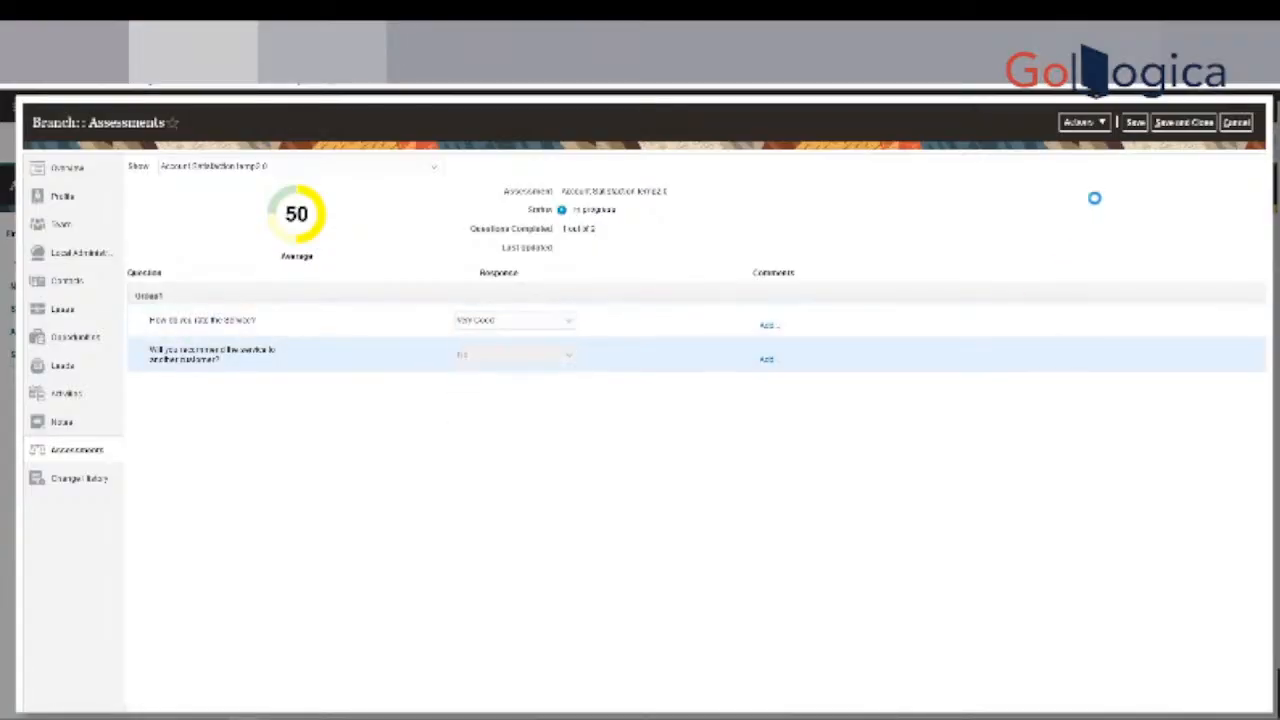
{"action": "left_click", "coordinate": [1131, 122]}
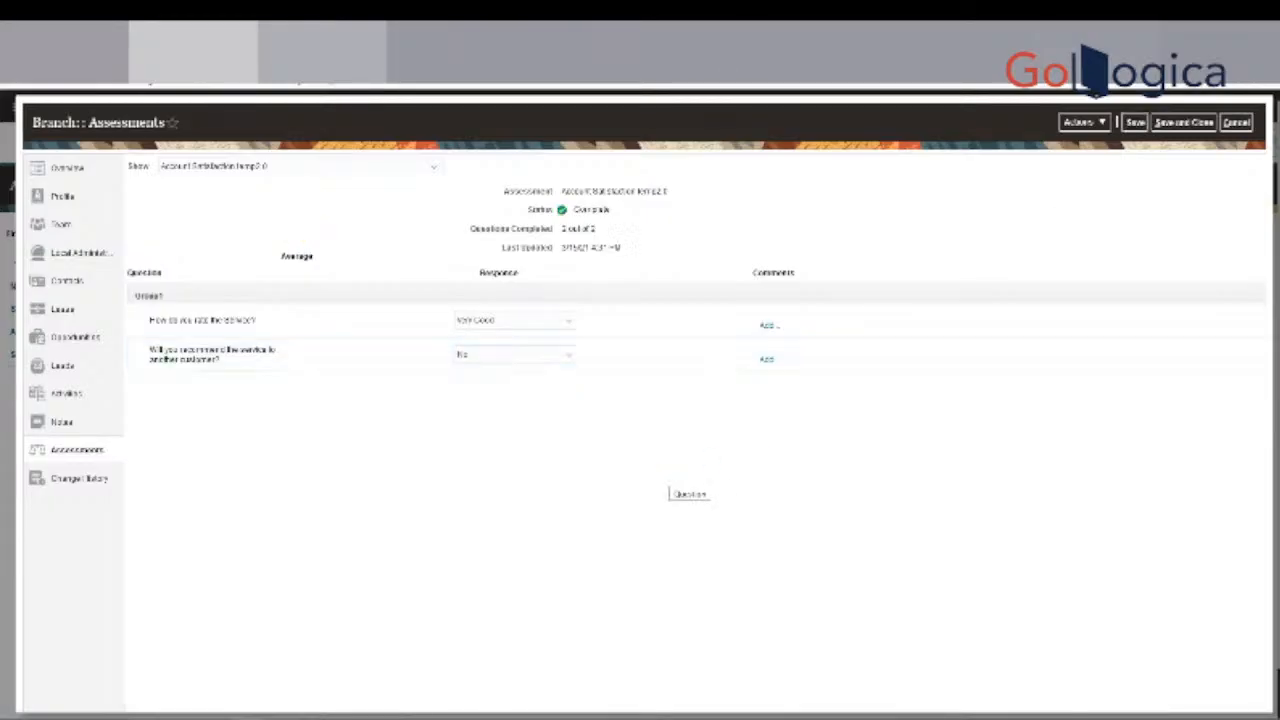
{"action": "mouse_move", "coordinate": [318, 232]}
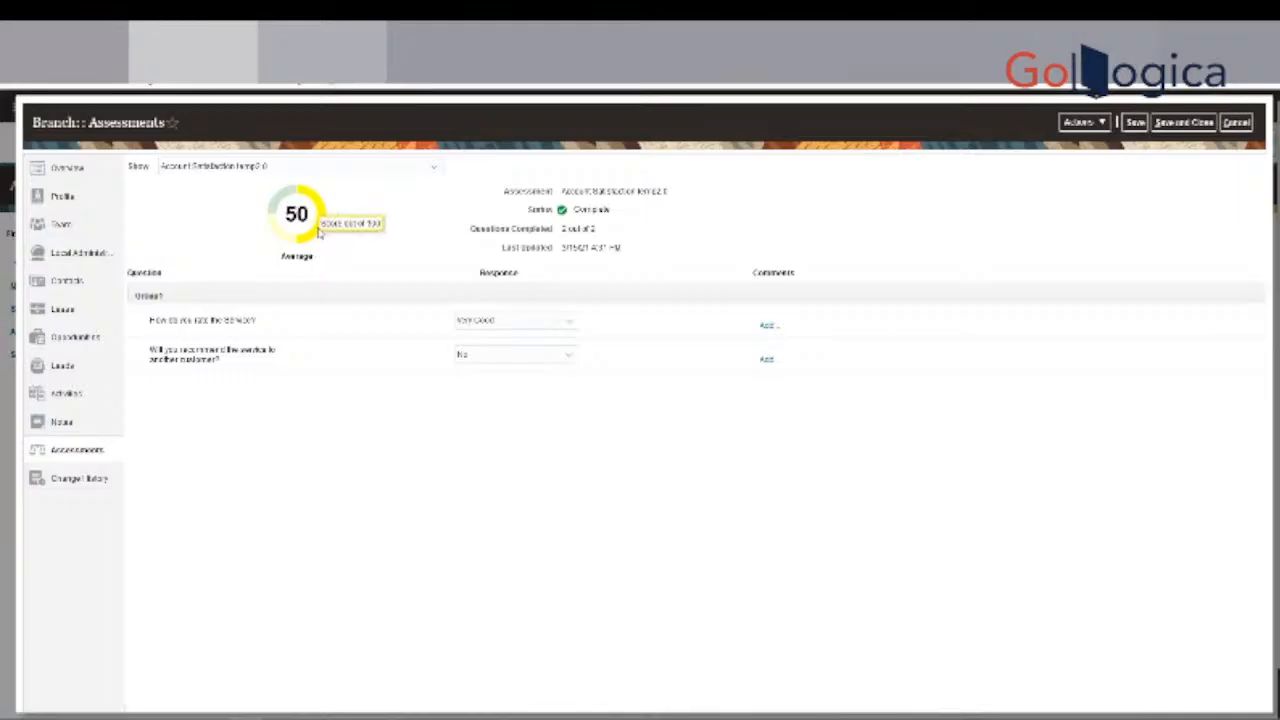
Change the answer to the recommendation question to Yes, and save and close the account.
{"action": "left_click", "coordinate": [513, 356]}
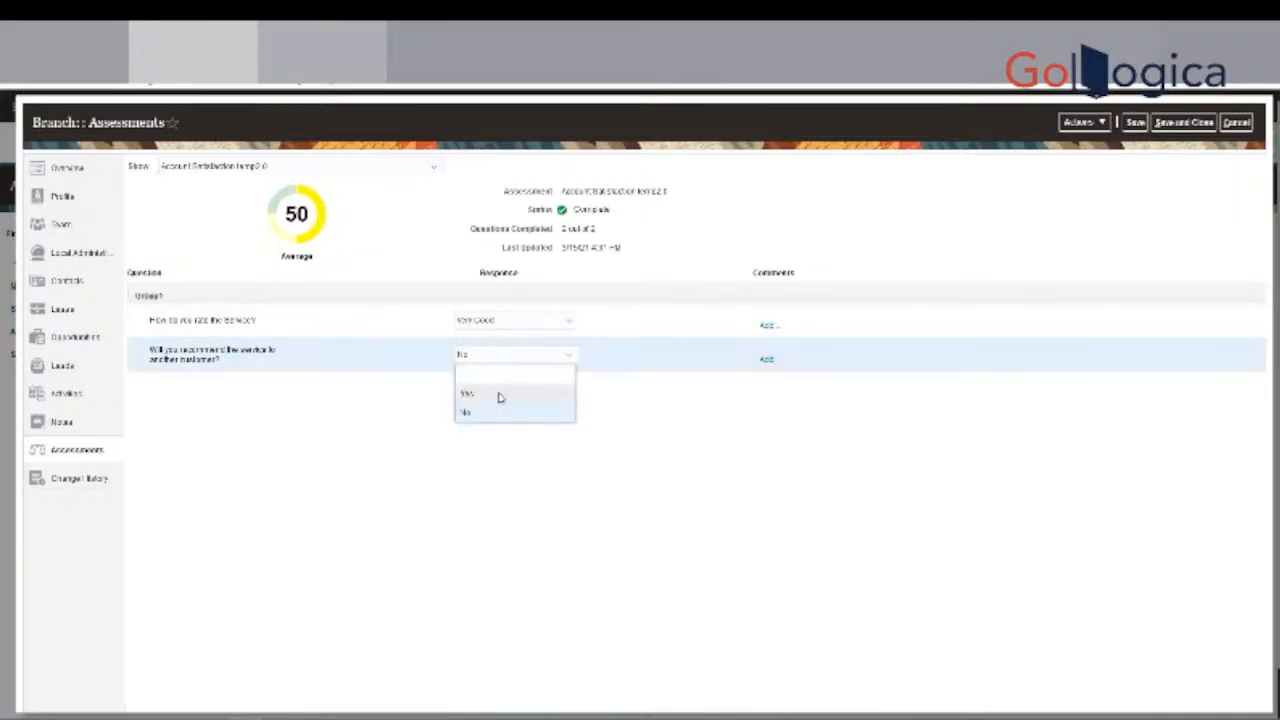
{"action": "left_click", "coordinate": [499, 395]}
{"action": "left_click", "coordinate": [1134, 122]}
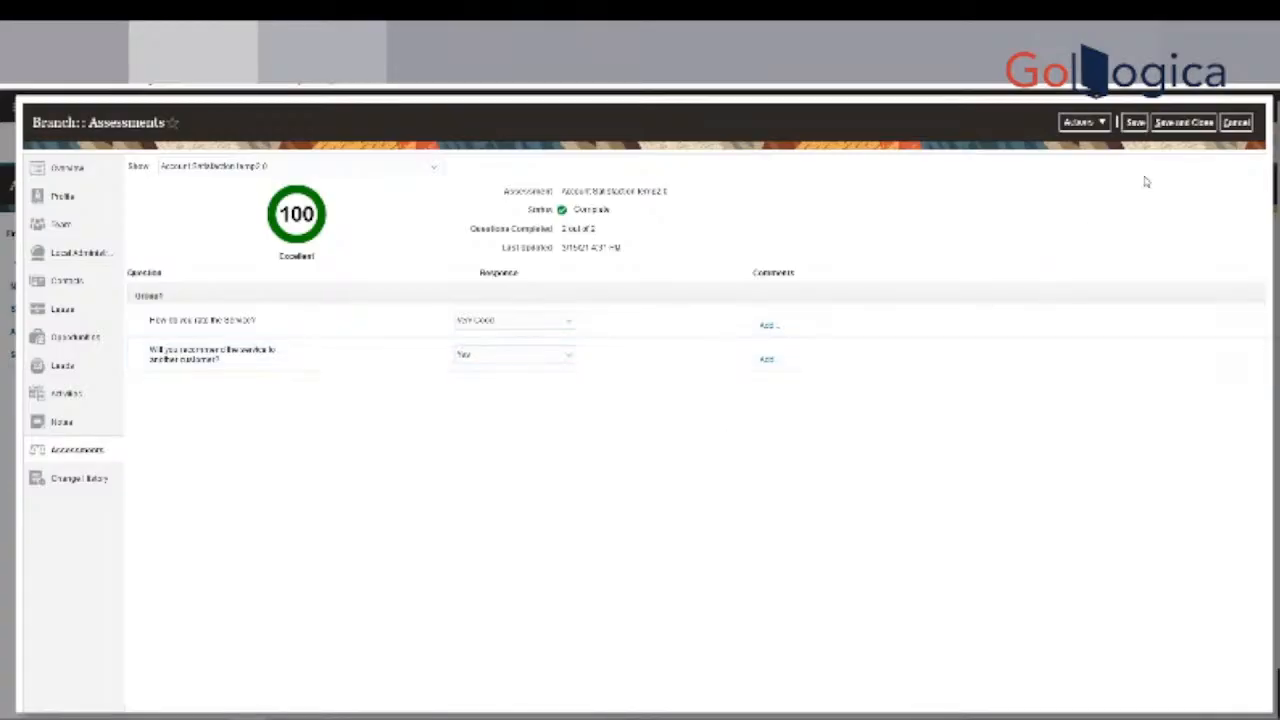
{"action": "left_click", "coordinate": [1184, 122]}
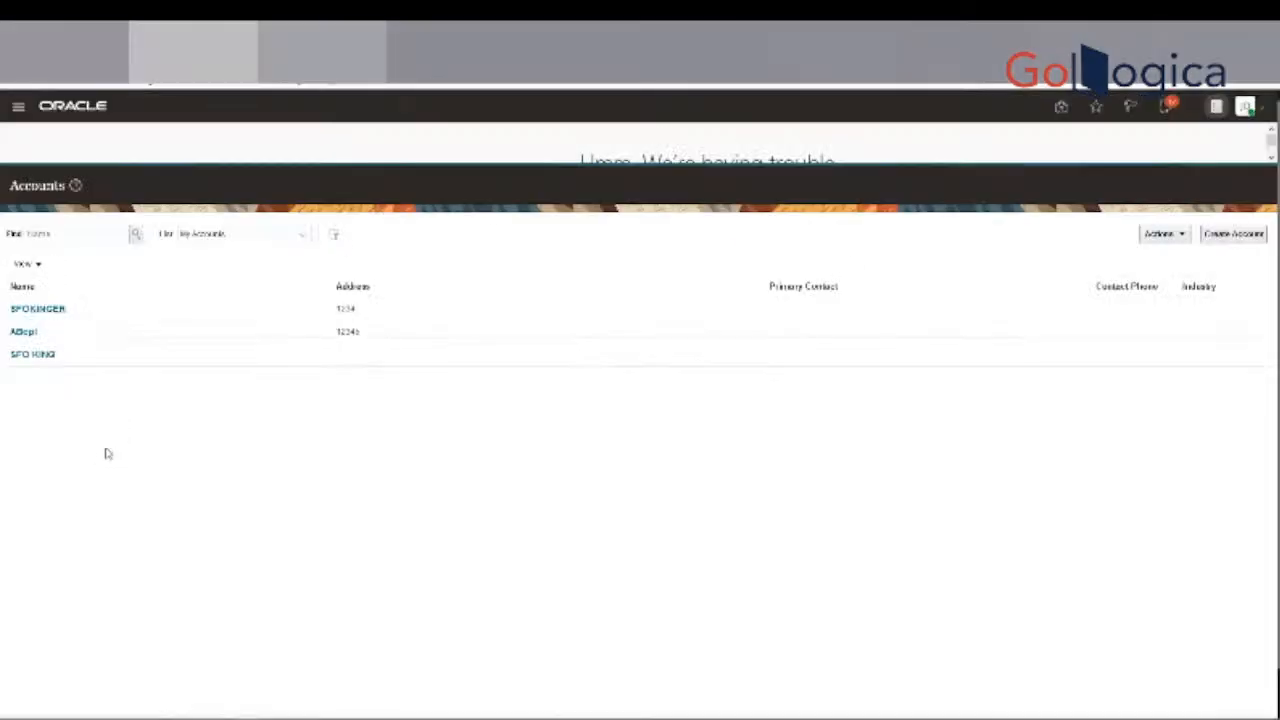
Review the saved assessment on the SFOKINGER account, close it, and check the assessments available to add for the SFO KING account.
{"action": "left_click", "coordinate": [52, 310]}
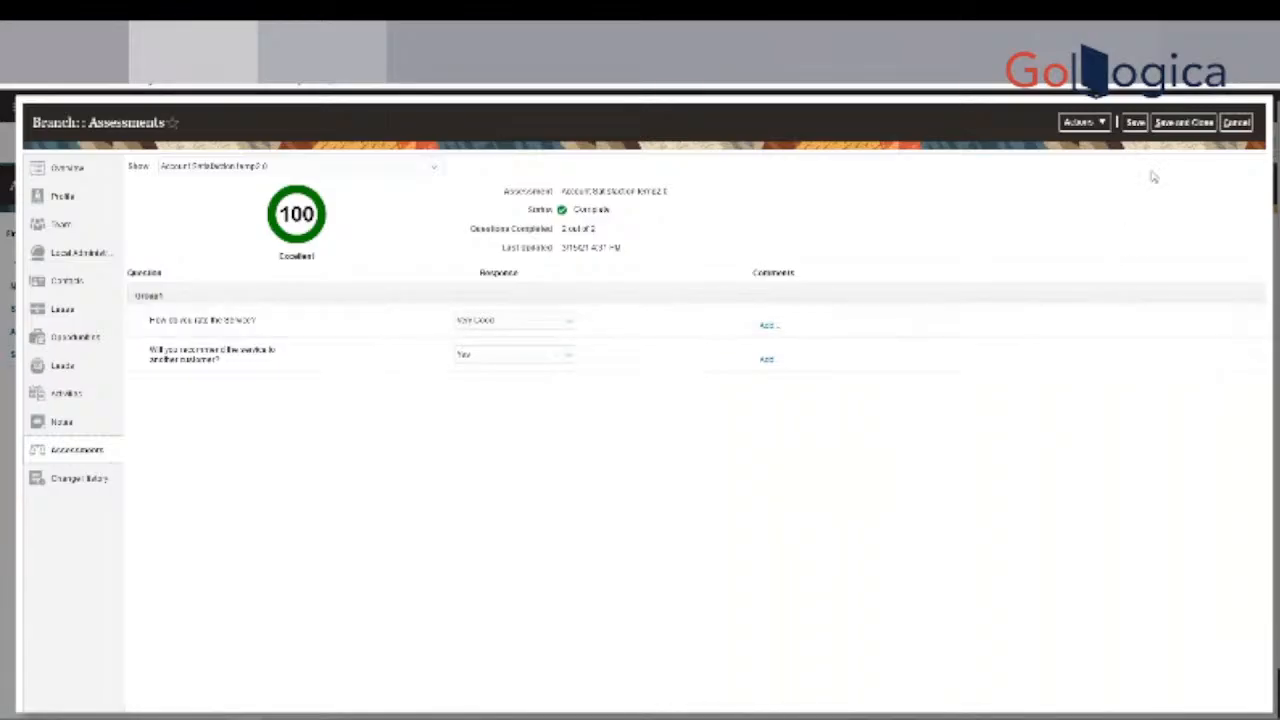
{"action": "left_click", "coordinate": [1237, 122]}
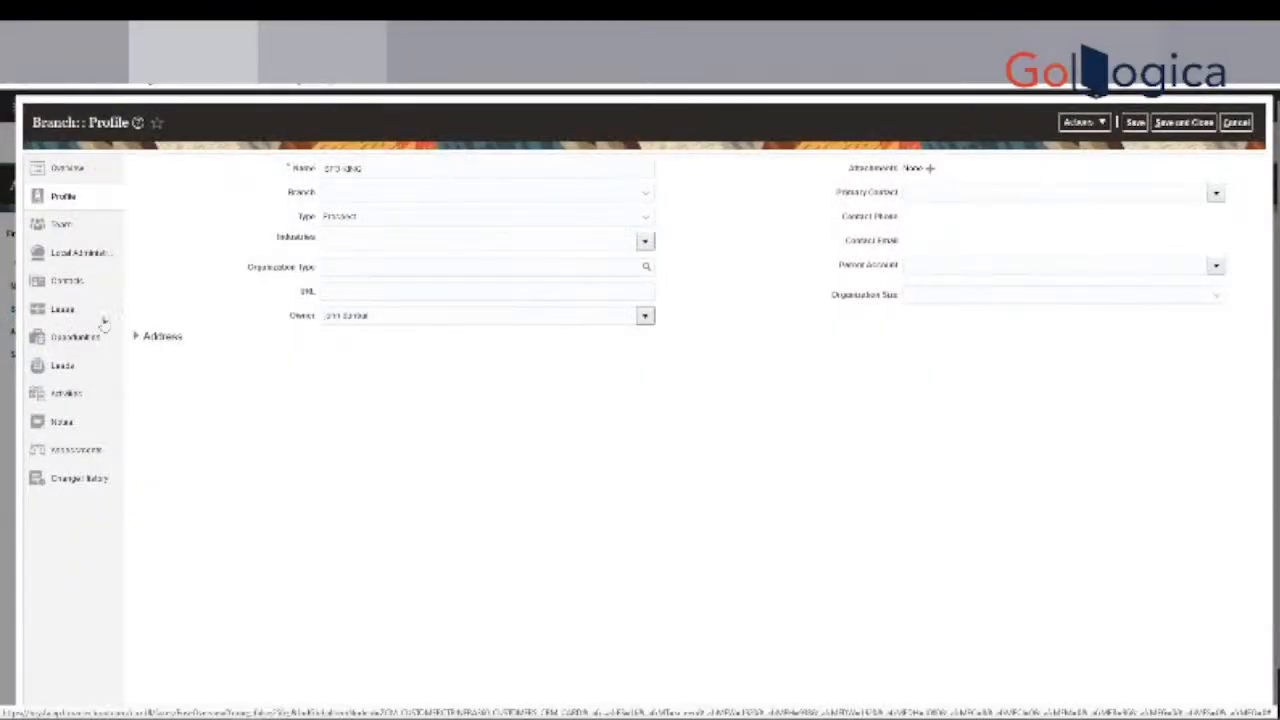
{"action": "left_click", "coordinate": [100, 450]}
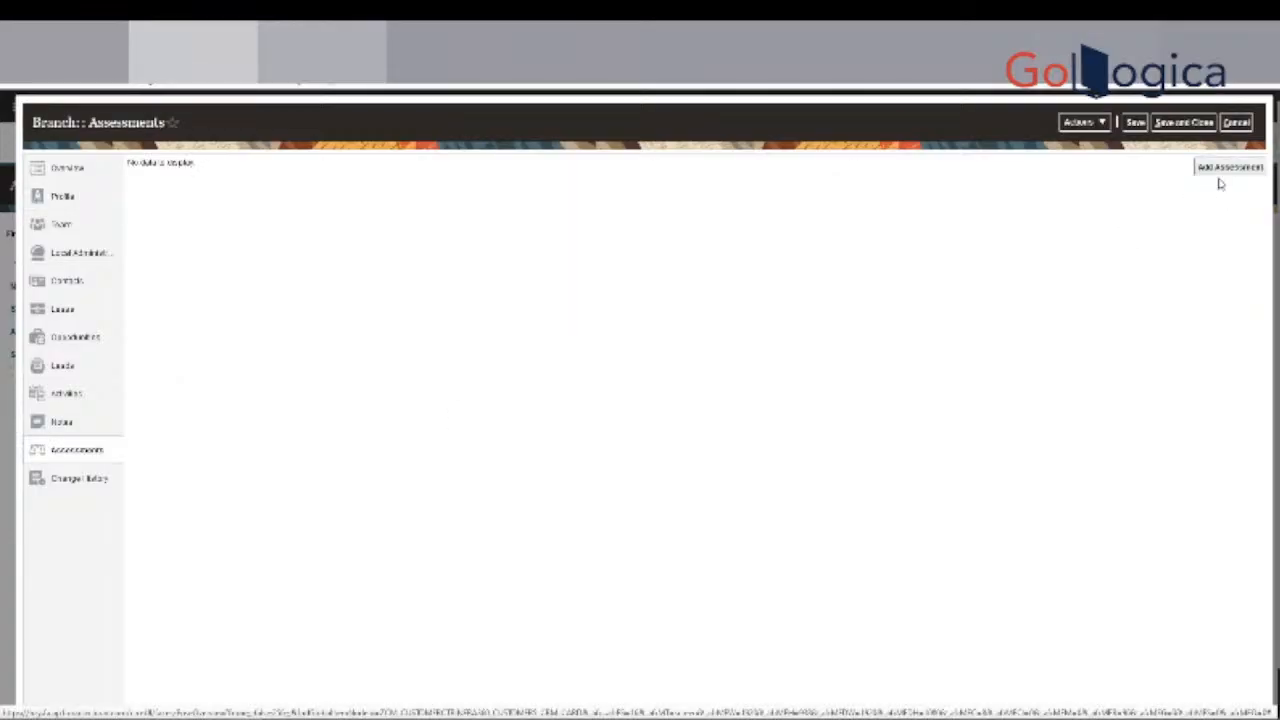
{"action": "left_click", "coordinate": [1229, 167]}
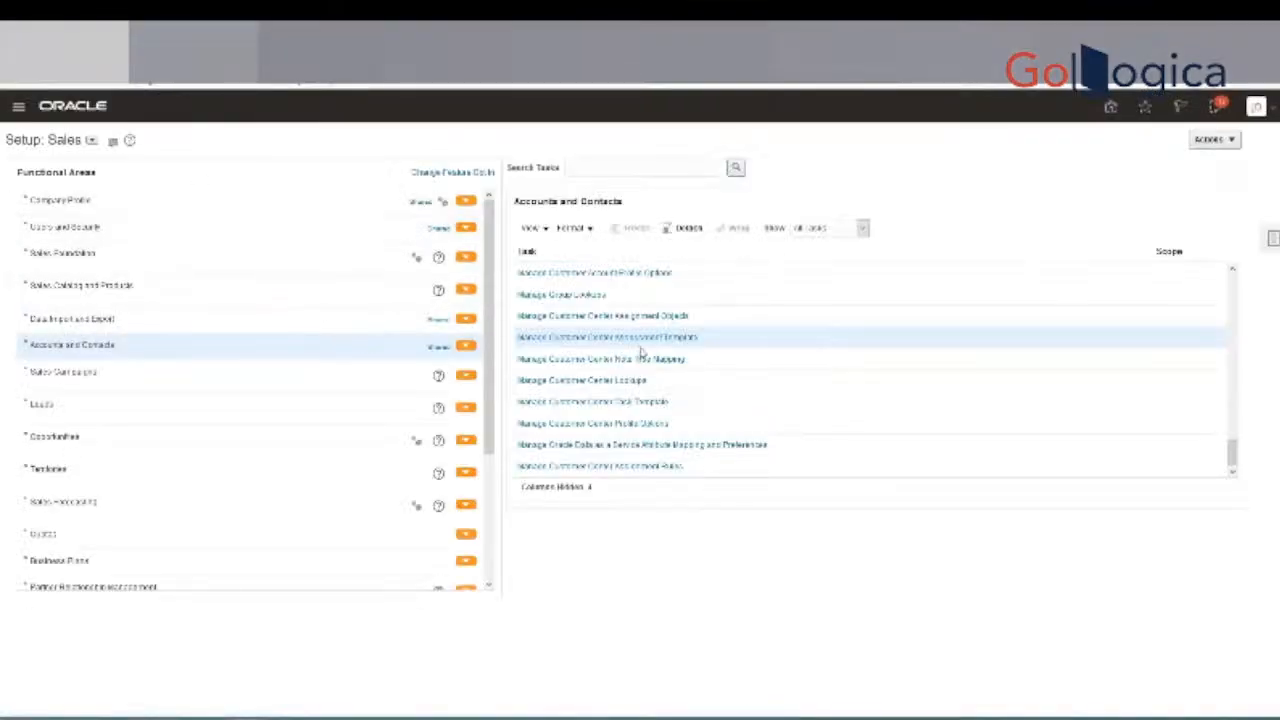
In the Sales setup, open the Manage Customer Center Assessment Template task and select the Customer Satisfaction template.
{"action": "left_click", "coordinate": [670, 340]}
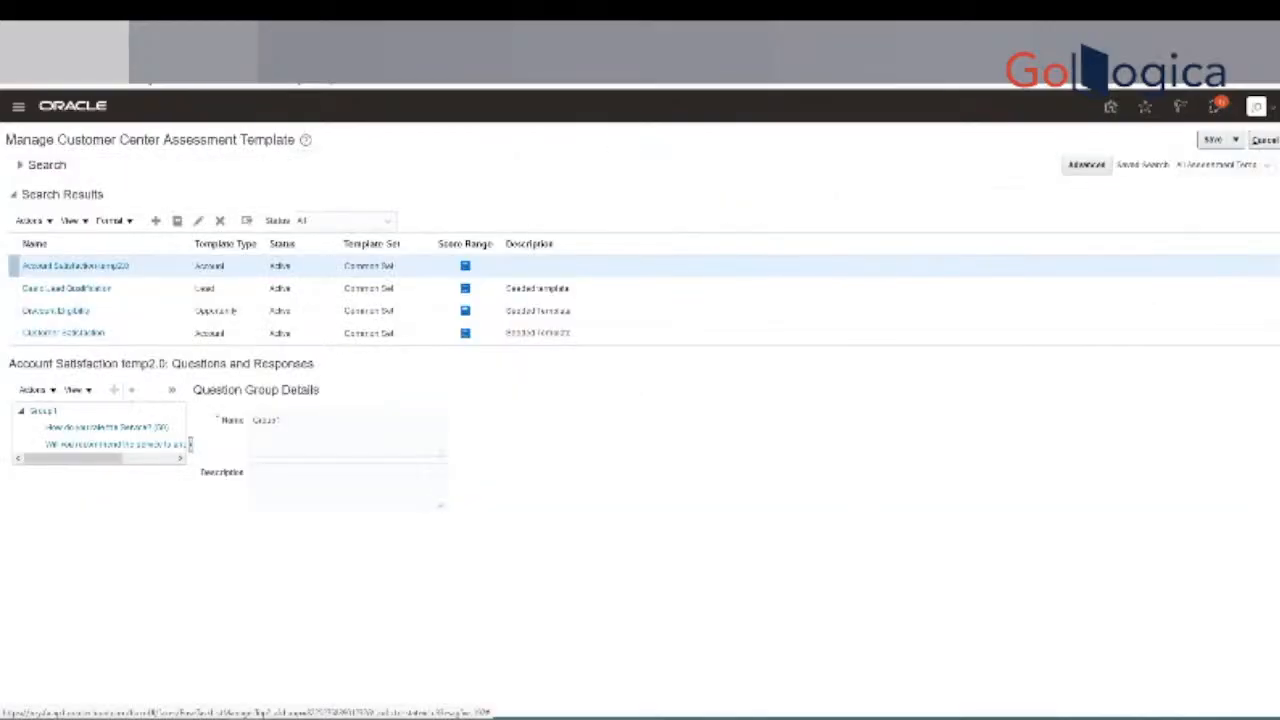
{"action": "left_click", "coordinate": [309, 332]}
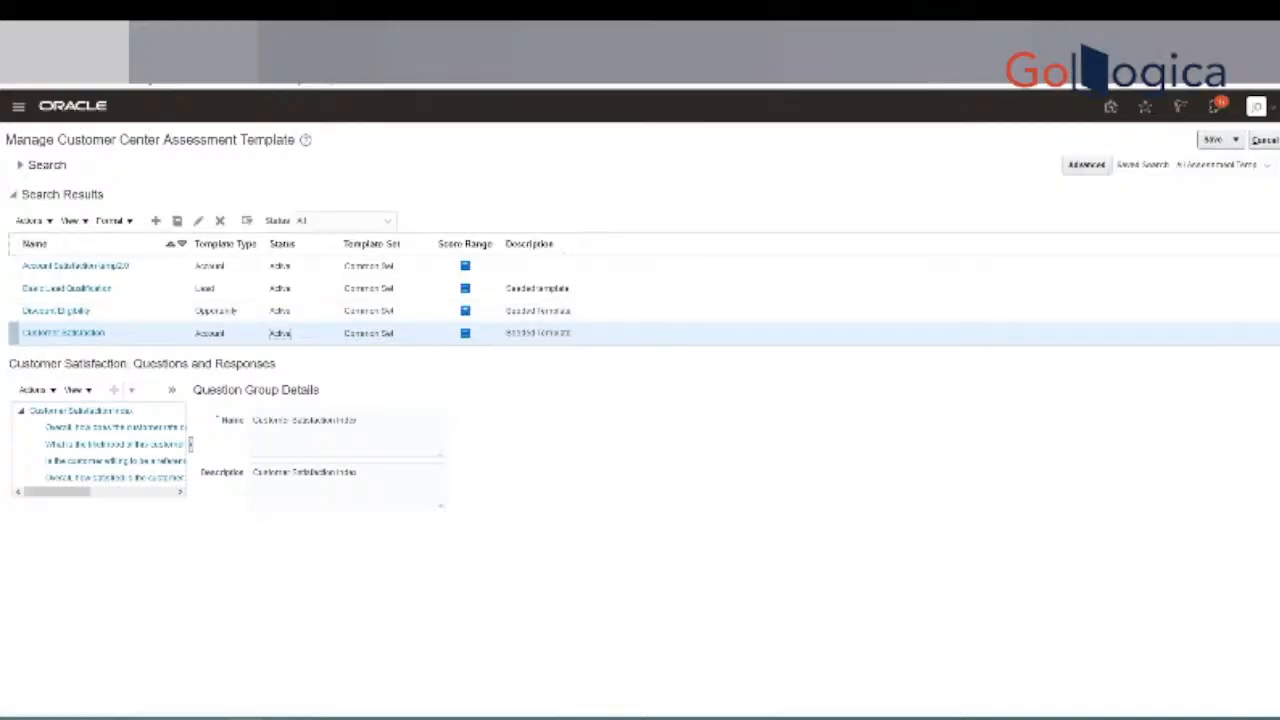
Open the Customer Satisfaction template for editing, look at its details, and leave without saving.
{"action": "left_click", "coordinate": [46, 222]}
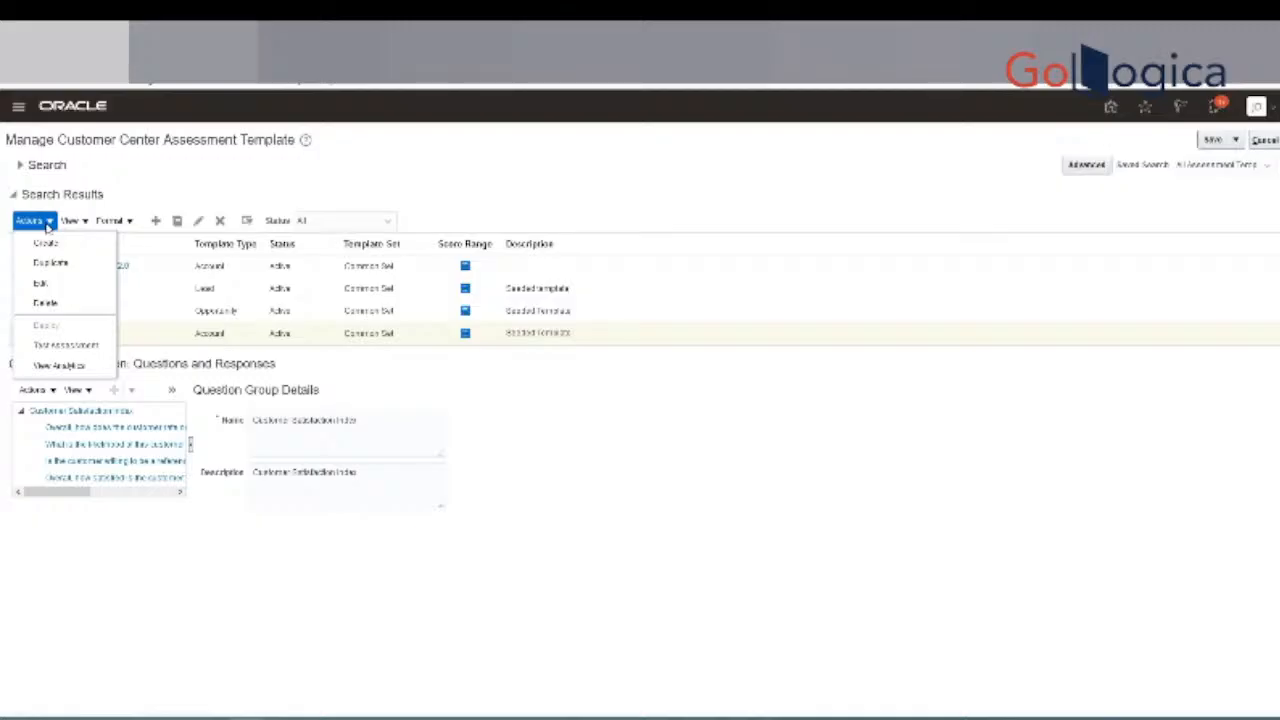
{"action": "left_click", "coordinate": [68, 284]}
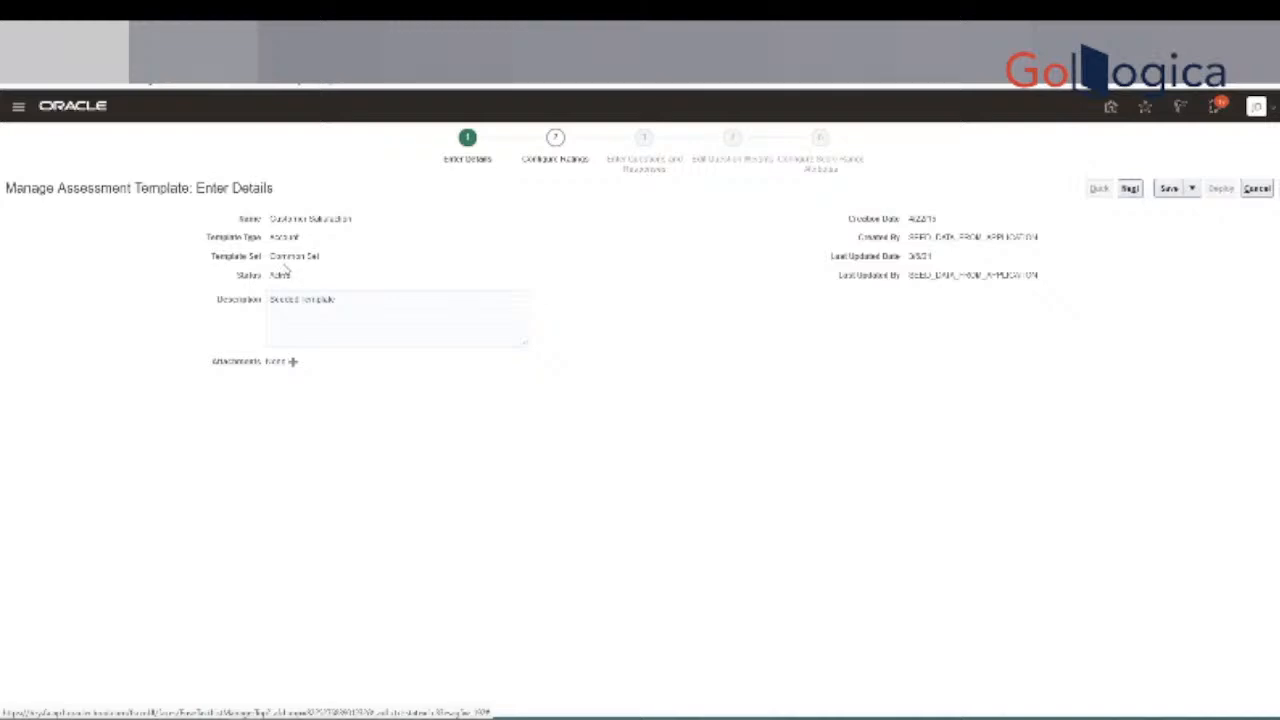
{"action": "double_click", "coordinate": [285, 258]}
{"action": "left_click", "coordinate": [1191, 188]}
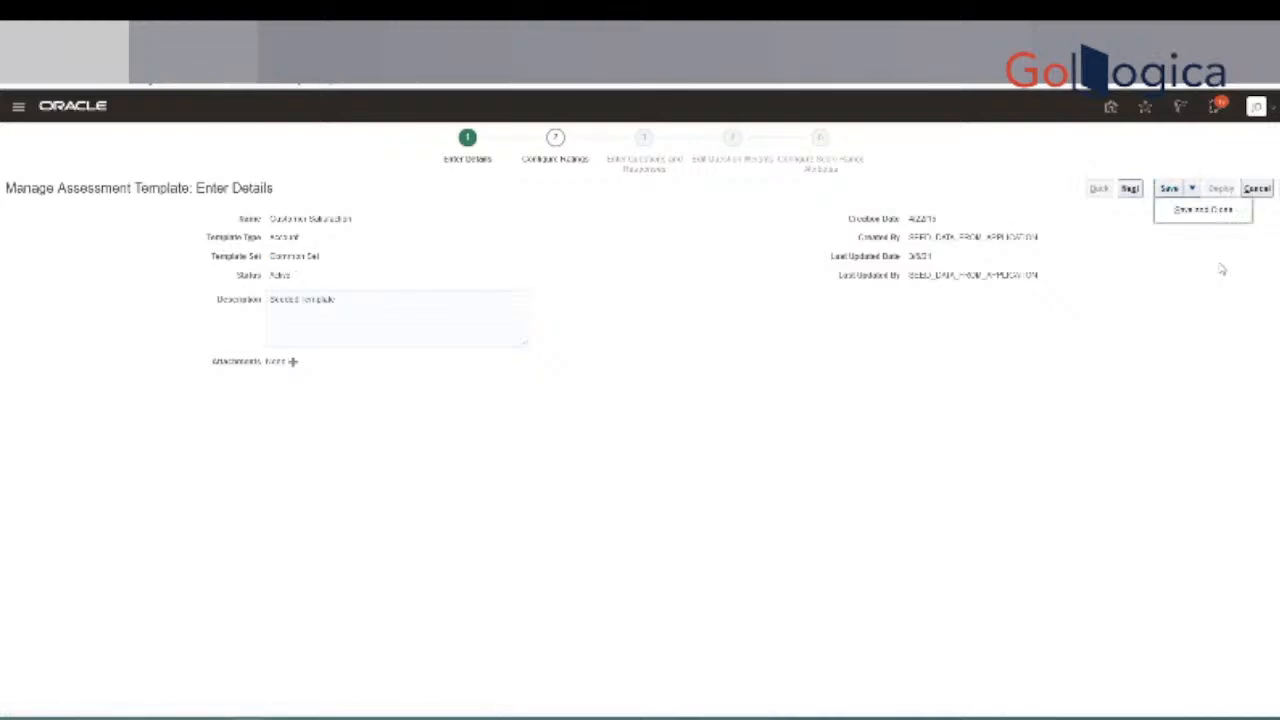
{"action": "left_click", "coordinate": [1257, 188]}
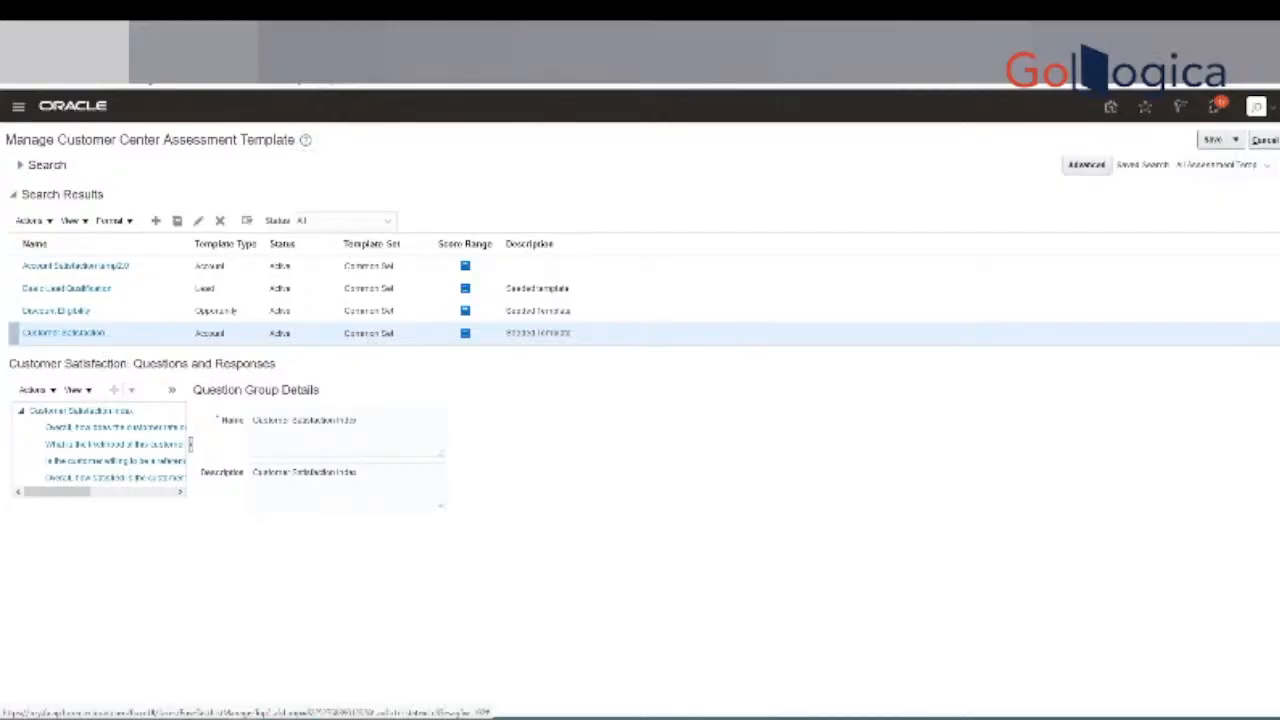
Start a test assessment named Test1 from the Customer Satisfaction account template.
{"action": "left_click", "coordinate": [32, 220]}
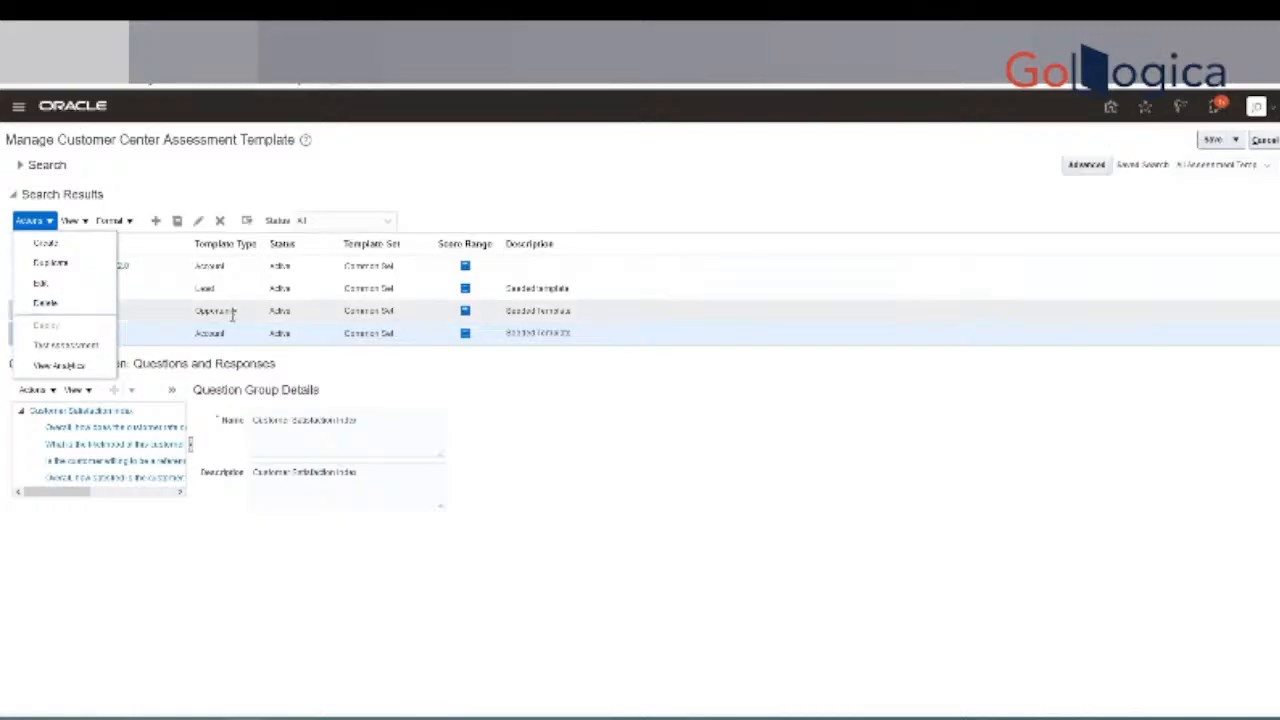
{"action": "left_click", "coordinate": [295, 336]}
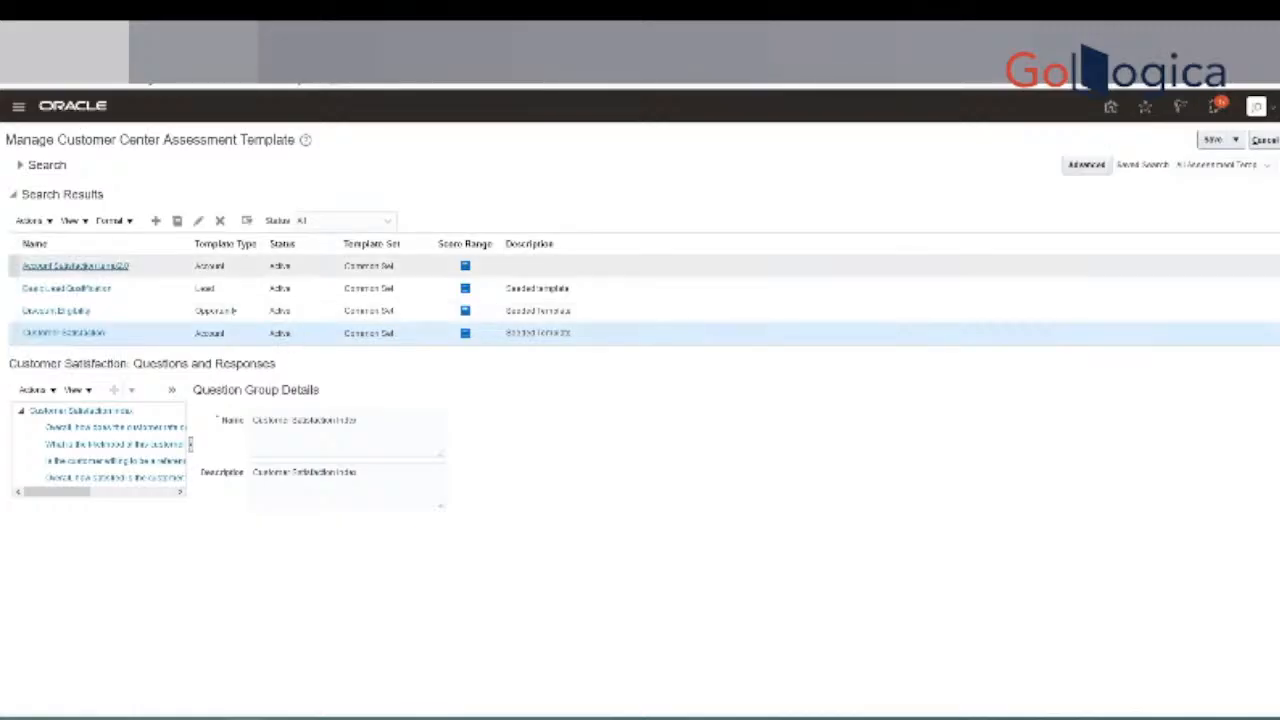
{"action": "left_click", "coordinate": [38, 221]}
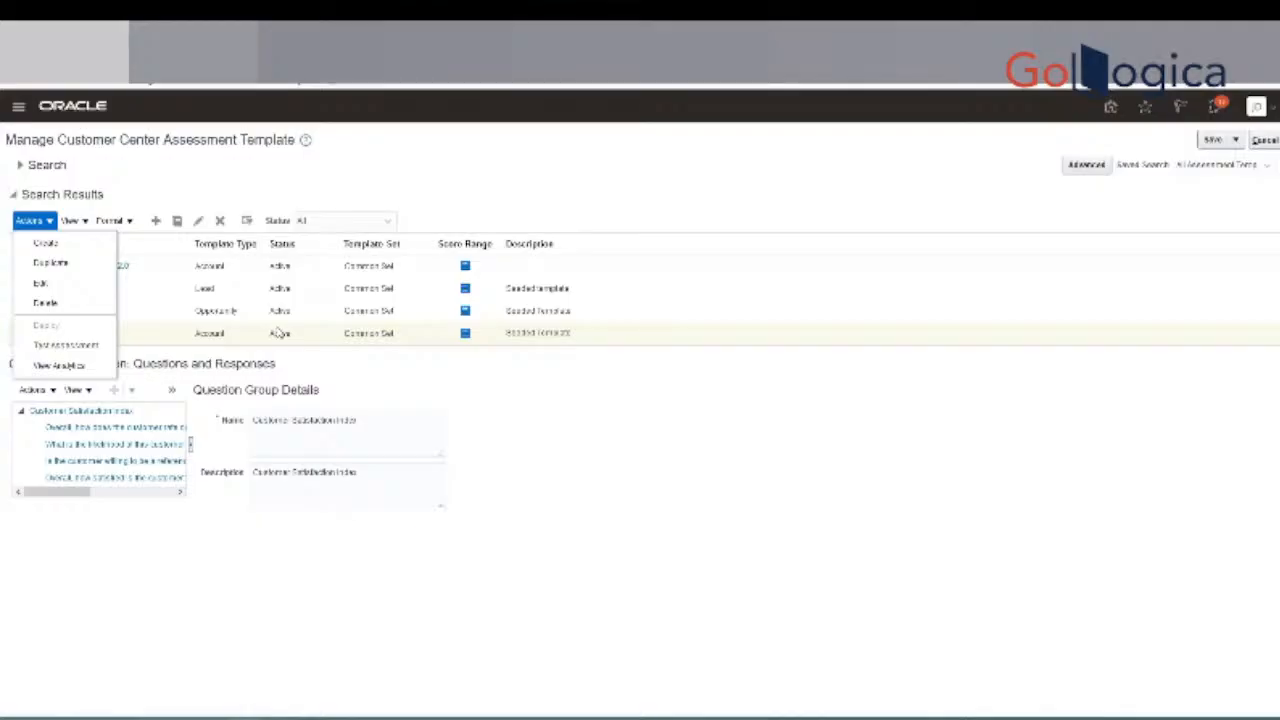
{"action": "left_click", "coordinate": [87, 346]}
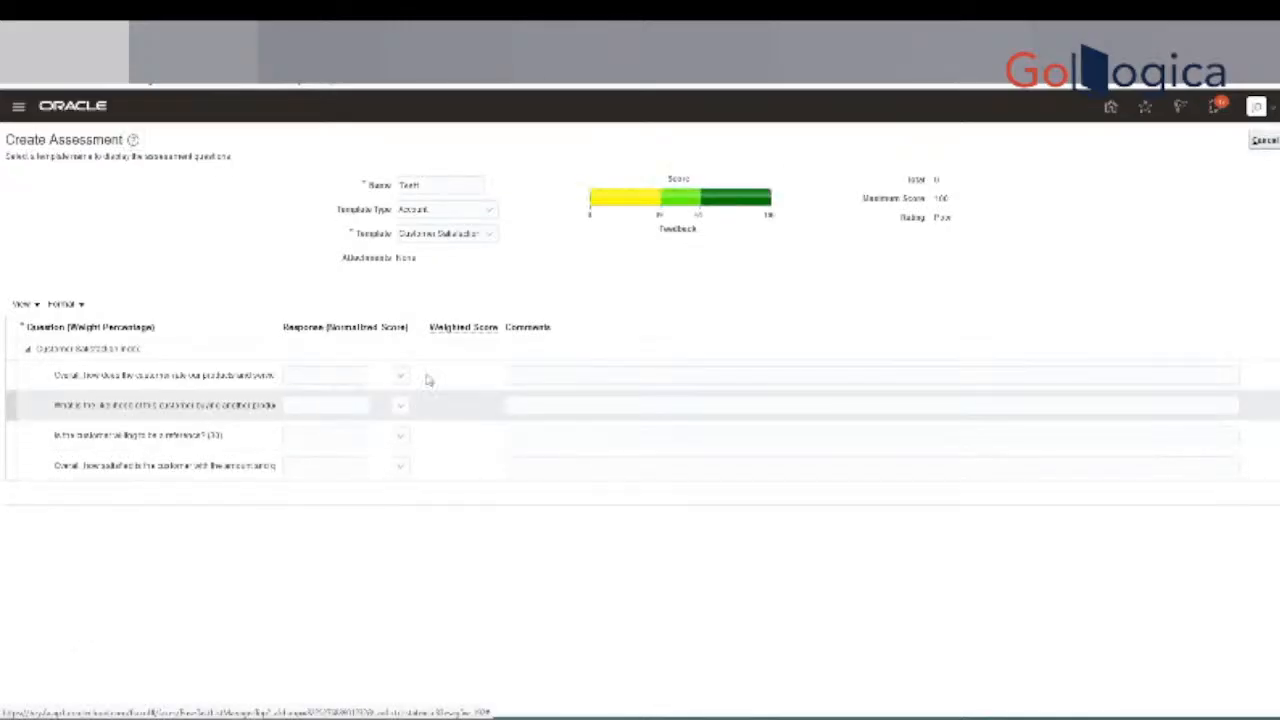
Answer the first three test questions with Not satisfied, Neutral and Maybe.
{"action": "left_click", "coordinate": [345, 380]}
{"action": "left_click", "coordinate": [322, 413]}
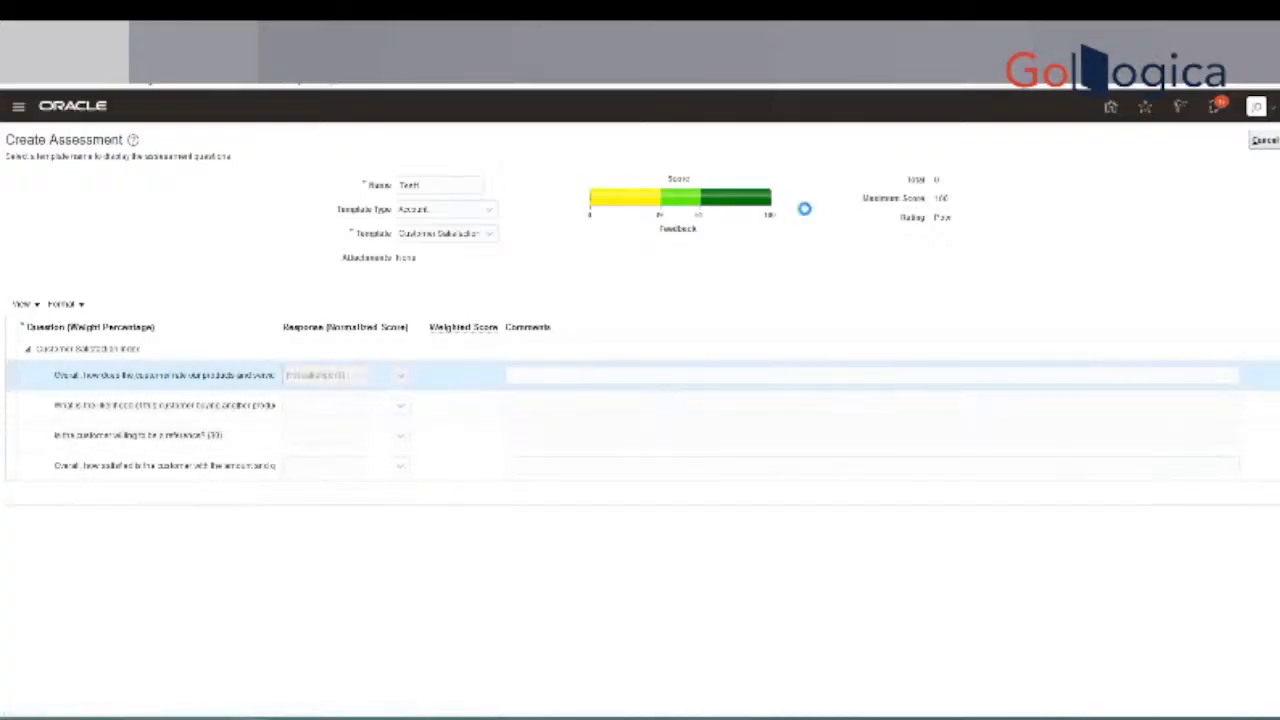
{"action": "mouse_move", "coordinate": [602, 201]}
{"action": "left_click", "coordinate": [450, 407]}
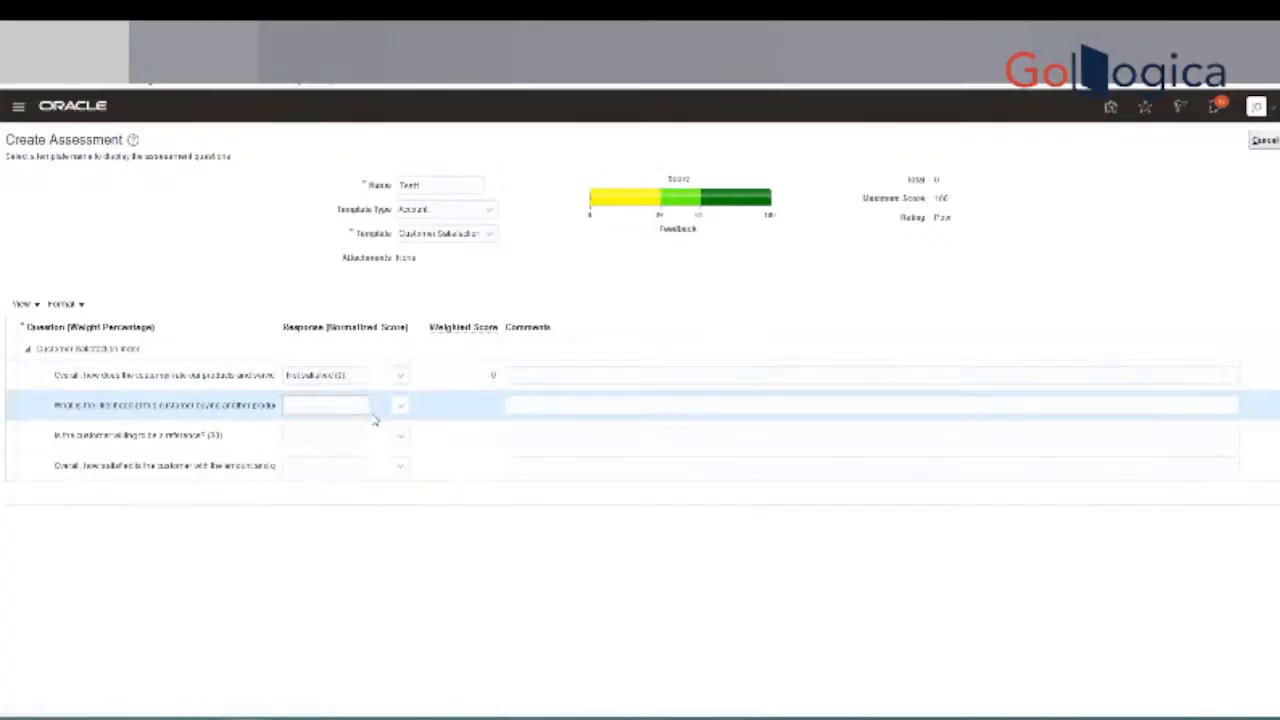
{"action": "left_click", "coordinate": [388, 413]}
{"action": "left_click", "coordinate": [346, 460]}
{"action": "left_click", "coordinate": [345, 435]}
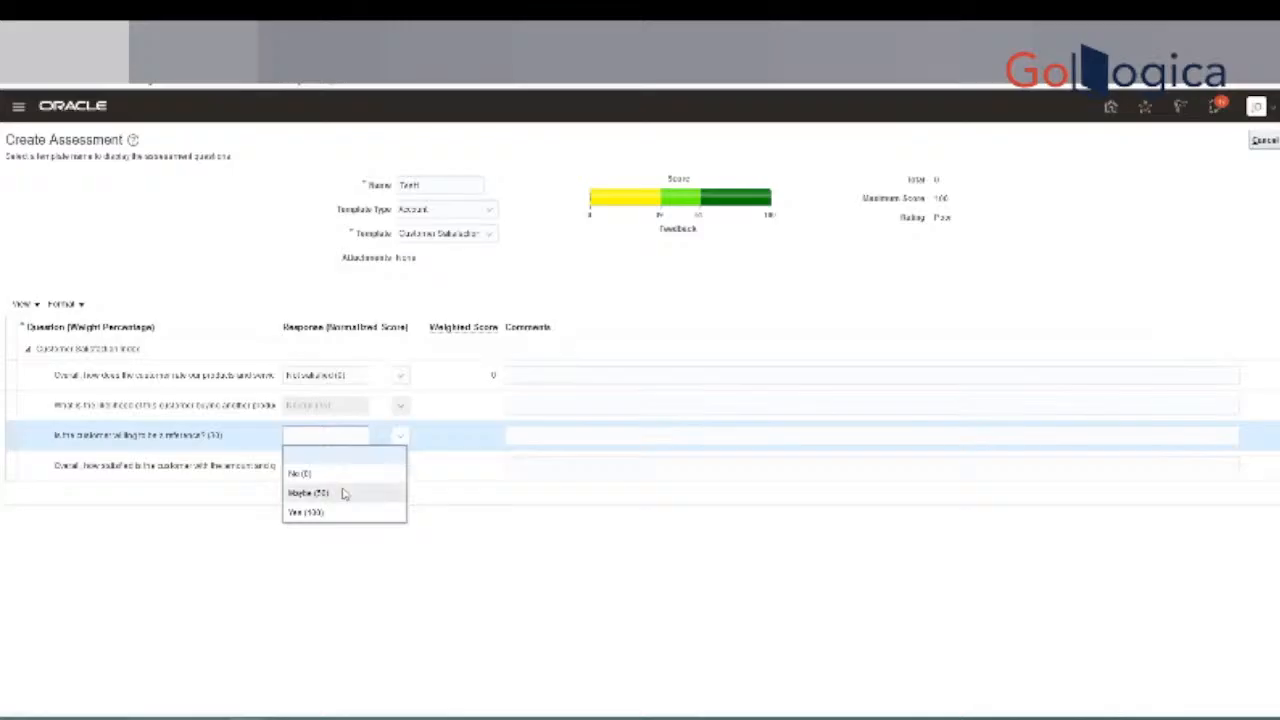
{"action": "left_click", "coordinate": [343, 493]}
Switch the test assessment to the Account Satisfaction temp2.0 template, accepting the loss of the current responses.
{"action": "left_click", "coordinate": [480, 233]}
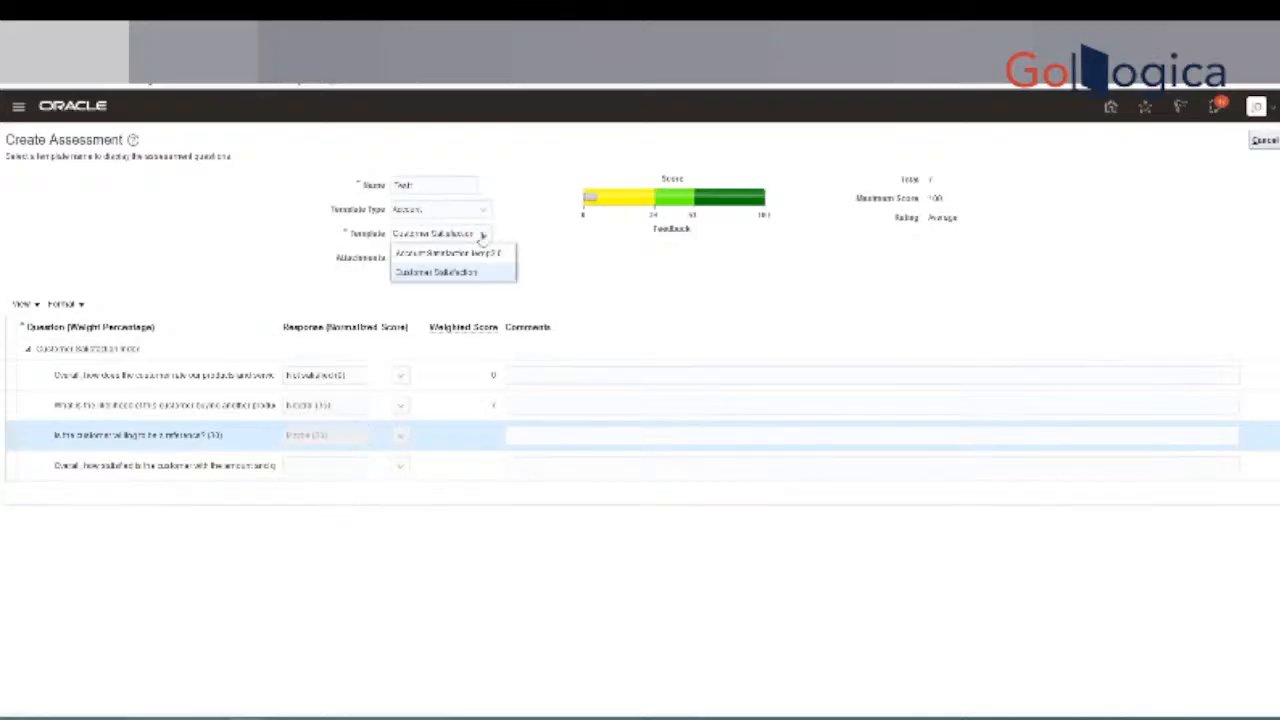
{"action": "left_click", "coordinate": [480, 266]}
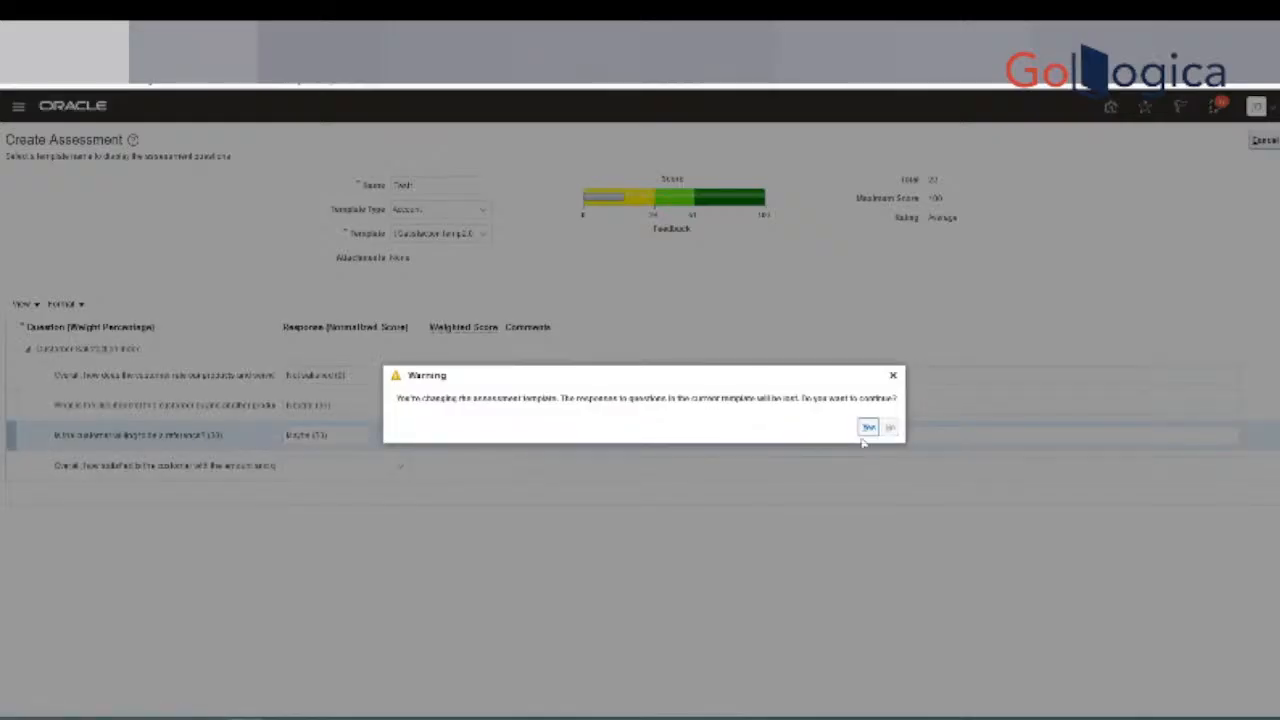
{"action": "left_click", "coordinate": [866, 430]}
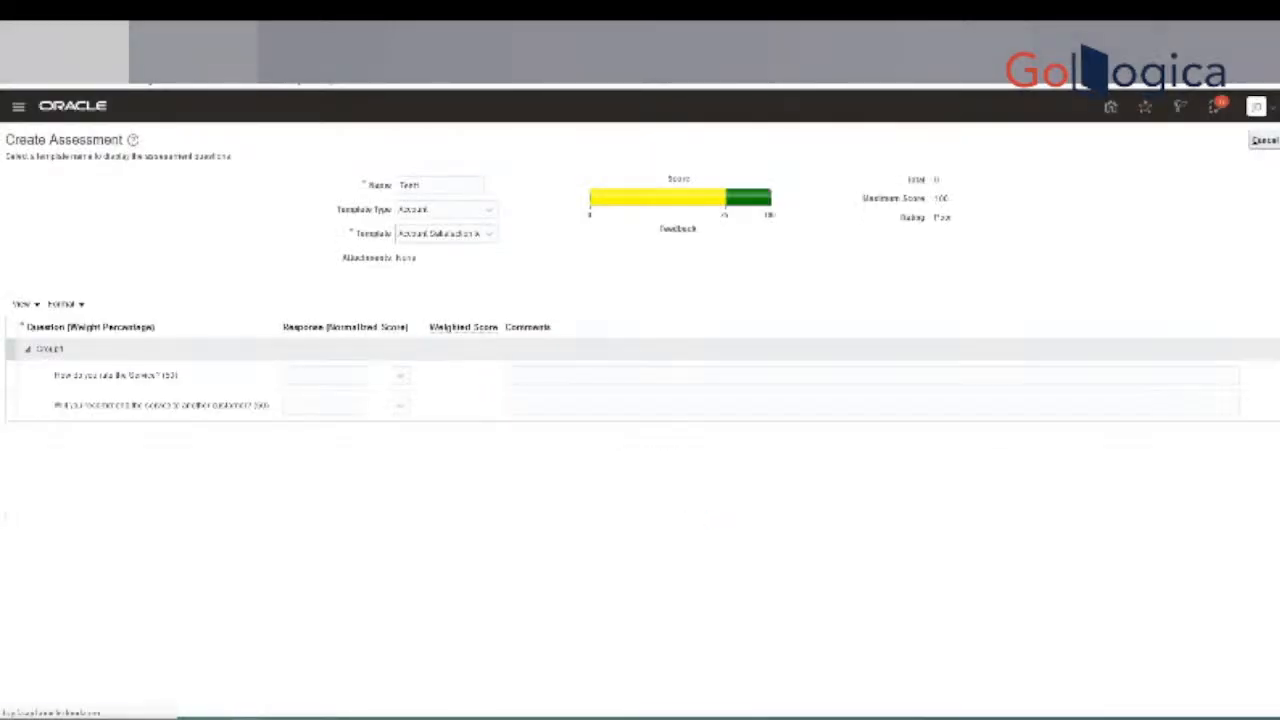
Test the Account Satisfaction temp2.0 questions with the answers Very Good and Yes, and close the test assessment.
{"action": "left_click", "coordinate": [345, 375]}
{"action": "left_click", "coordinate": [333, 412]}
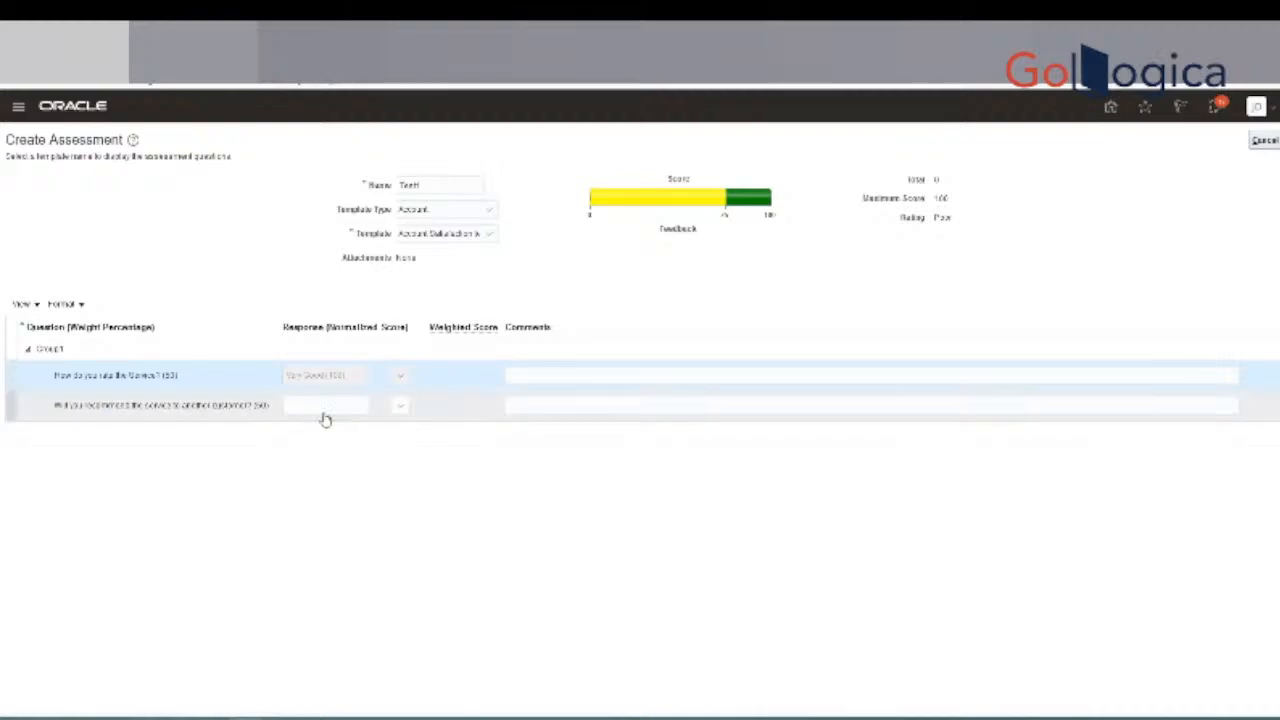
{"action": "left_click", "coordinate": [324, 408]}
{"action": "left_click", "coordinate": [326, 446]}
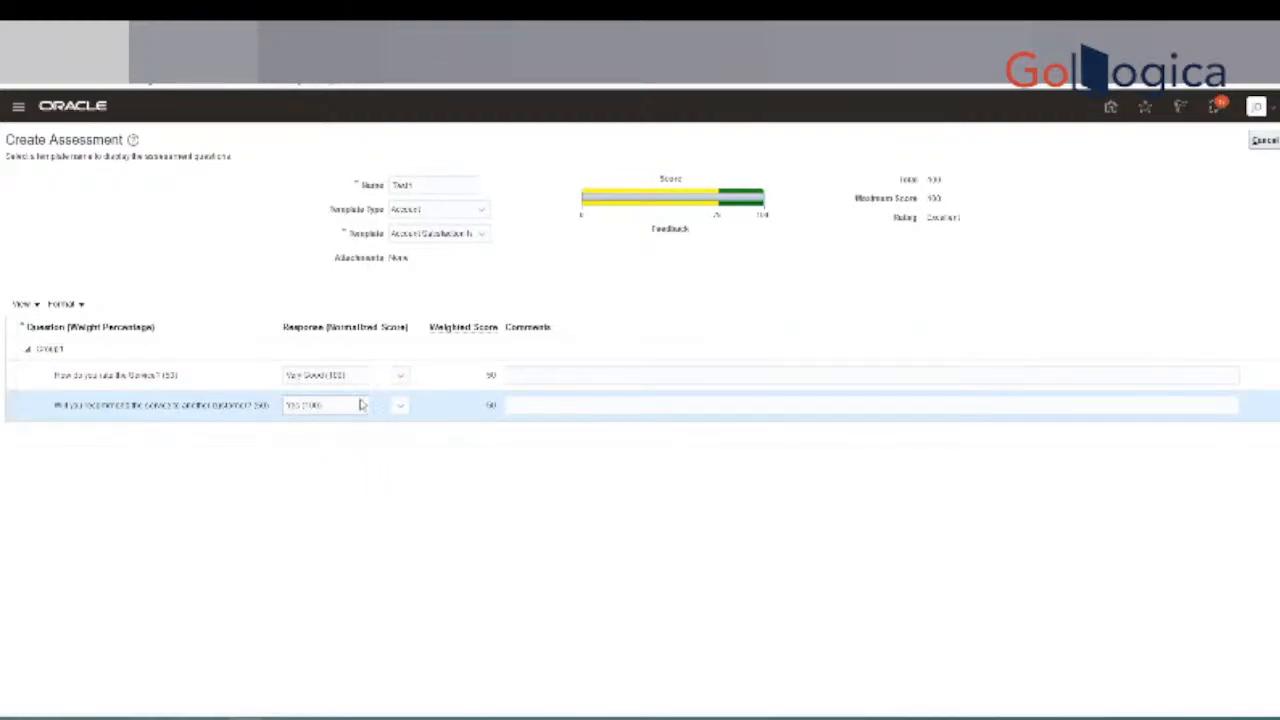
{"action": "left_click", "coordinate": [1264, 140]}
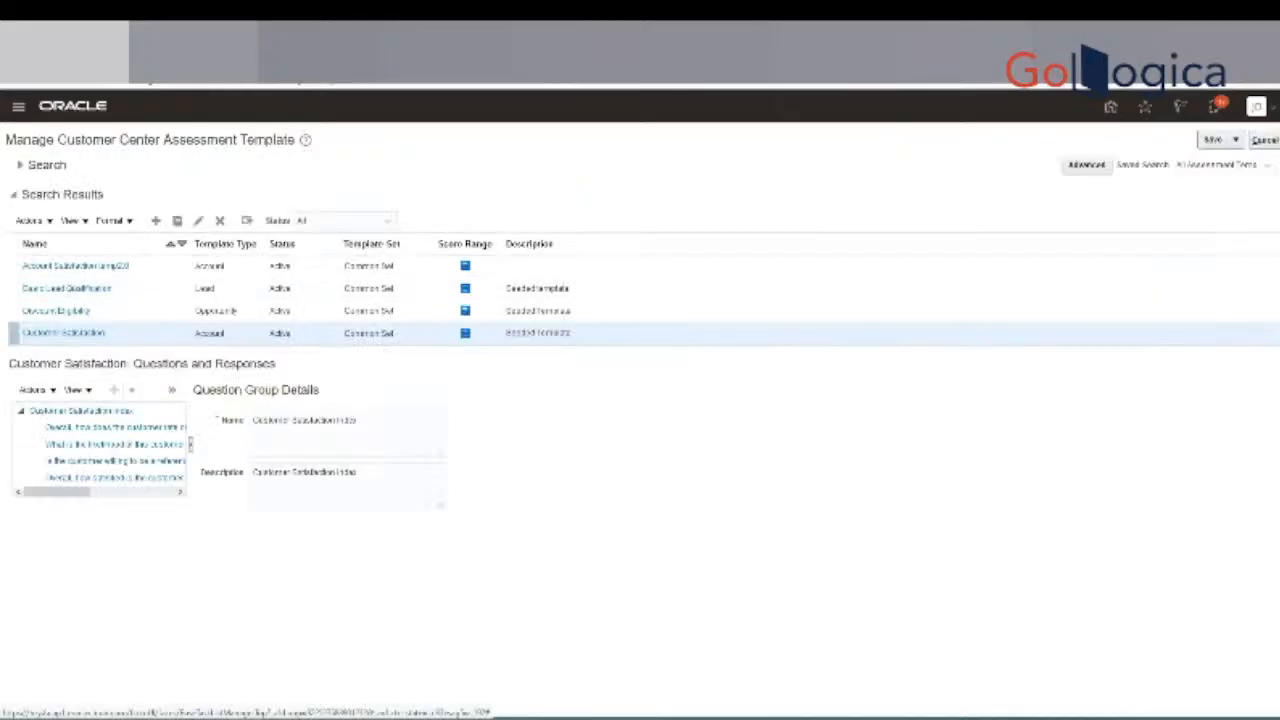
Examine the response usage chart in the Customer Satisfaction template's analytics, return to the template list, and open the analytics once more.
{"action": "left_click", "coordinate": [33, 220]}
{"action": "left_click", "coordinate": [57, 366]}
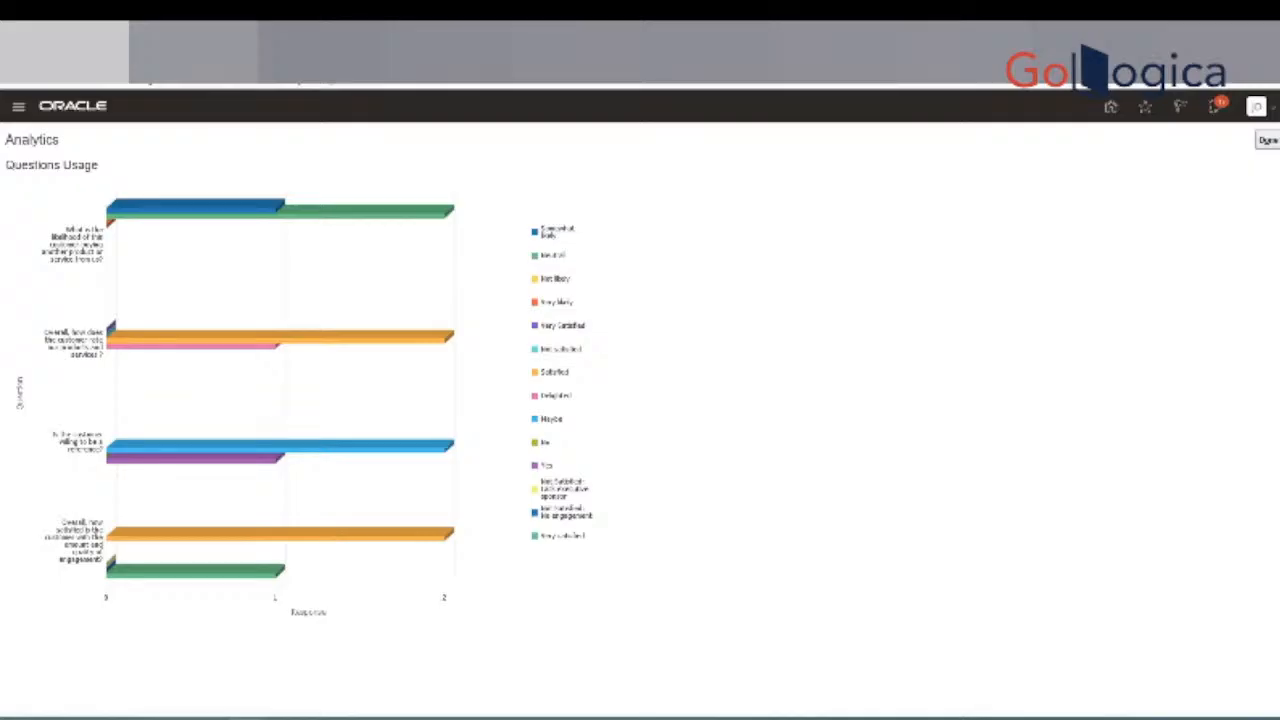
{"action": "mouse_move", "coordinate": [206, 214]}
{"action": "mouse_move", "coordinate": [303, 215]}
{"action": "mouse_move", "coordinate": [352, 562]}
{"action": "mouse_move", "coordinate": [352, 455]}
{"action": "left_click", "coordinate": [1268, 142]}
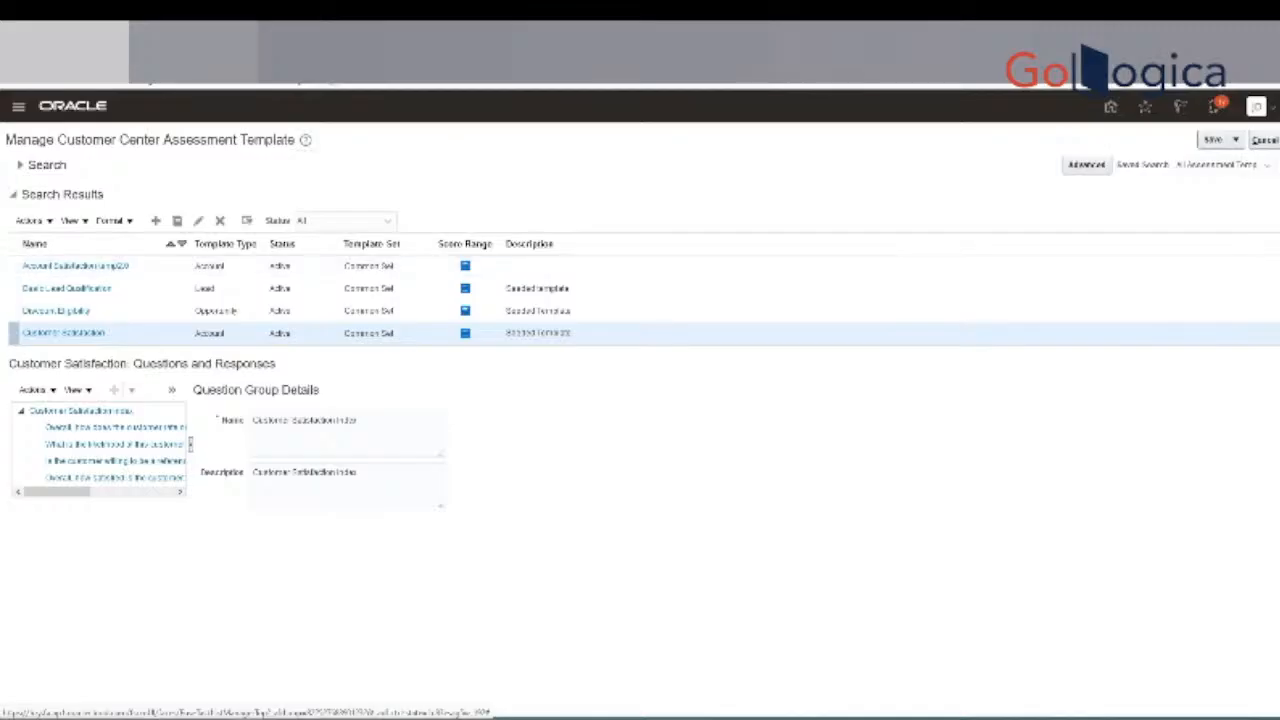
{"action": "left_click", "coordinate": [32, 220]}
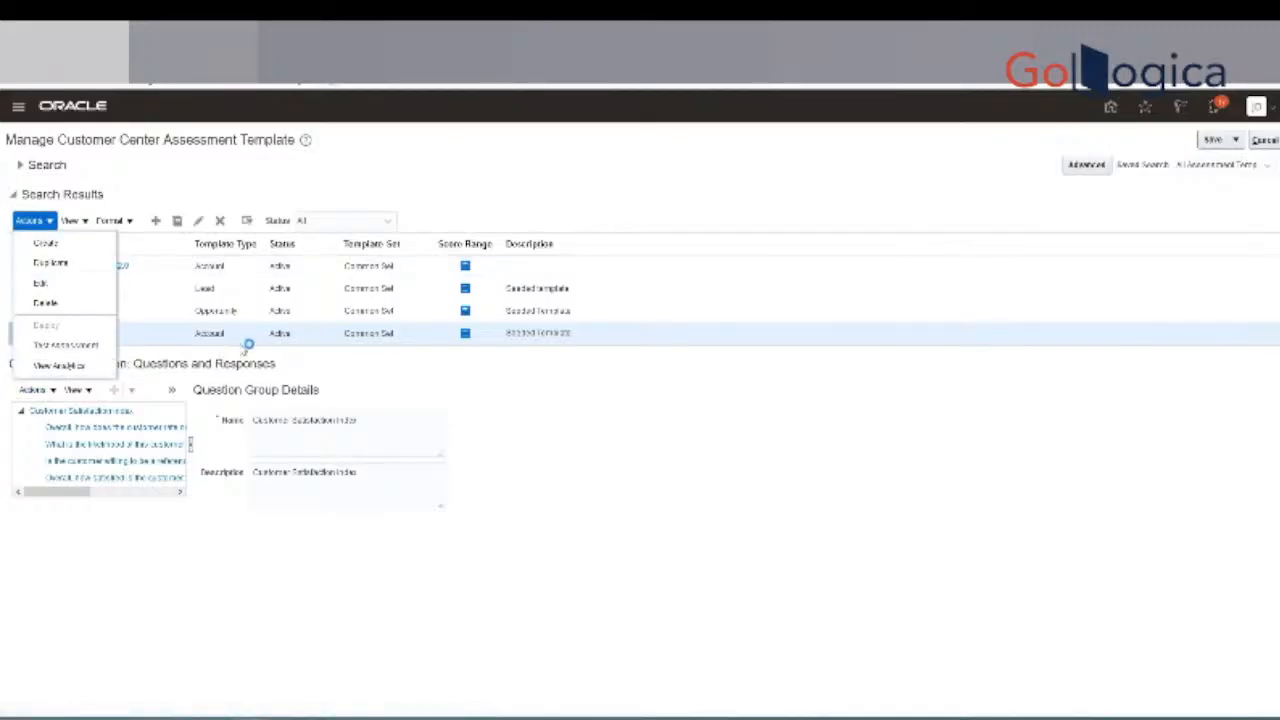
{"action": "left_click", "coordinate": [86, 366]}
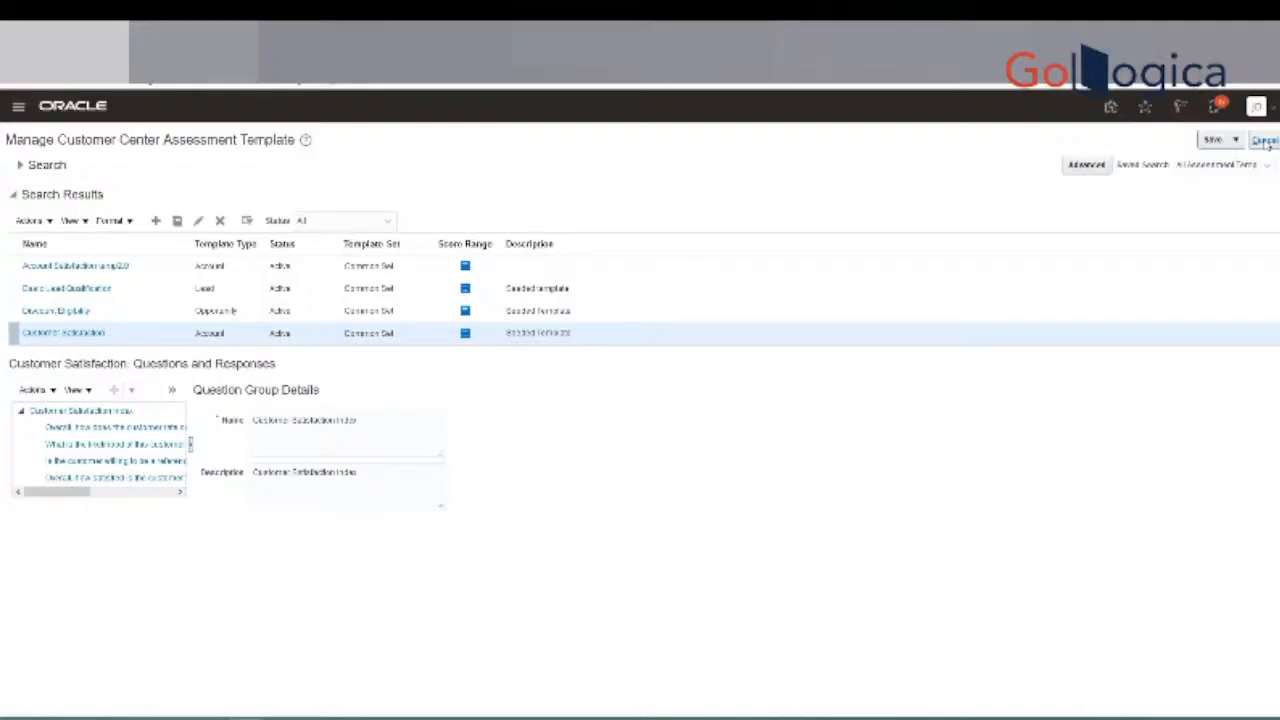
Leave the assessment templates, open Manage Customer Center Profile Options, and inspect the profile value choices of ZCA_SALES_TEAM_ACCESS.
{"action": "left_click", "coordinate": [1265, 142]}
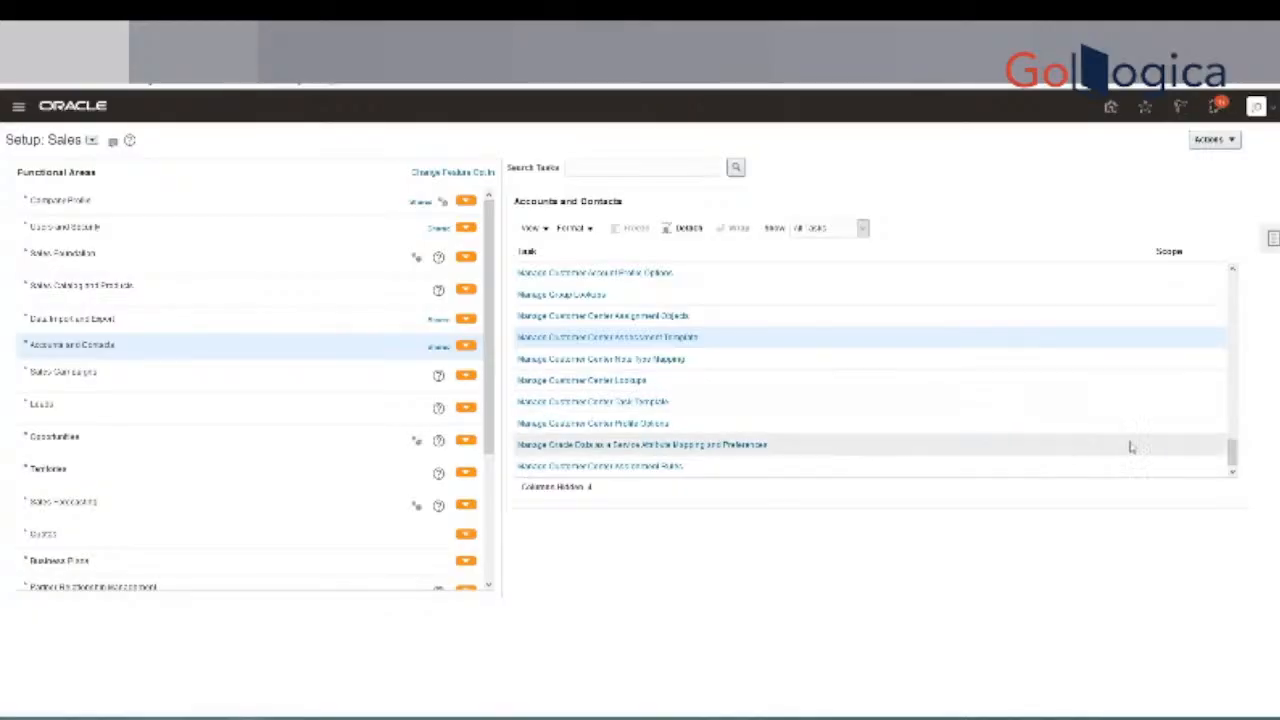
{"action": "left_click", "coordinate": [632, 424]}
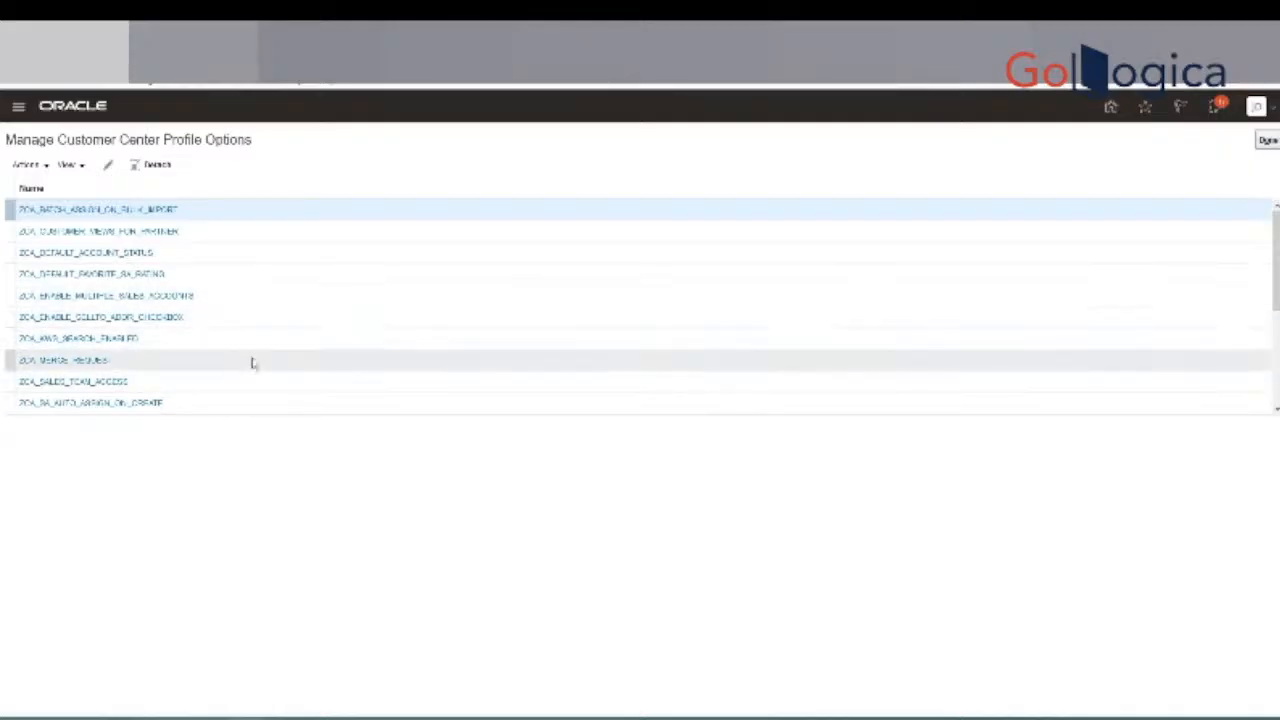
{"action": "left_click", "coordinate": [110, 382]}
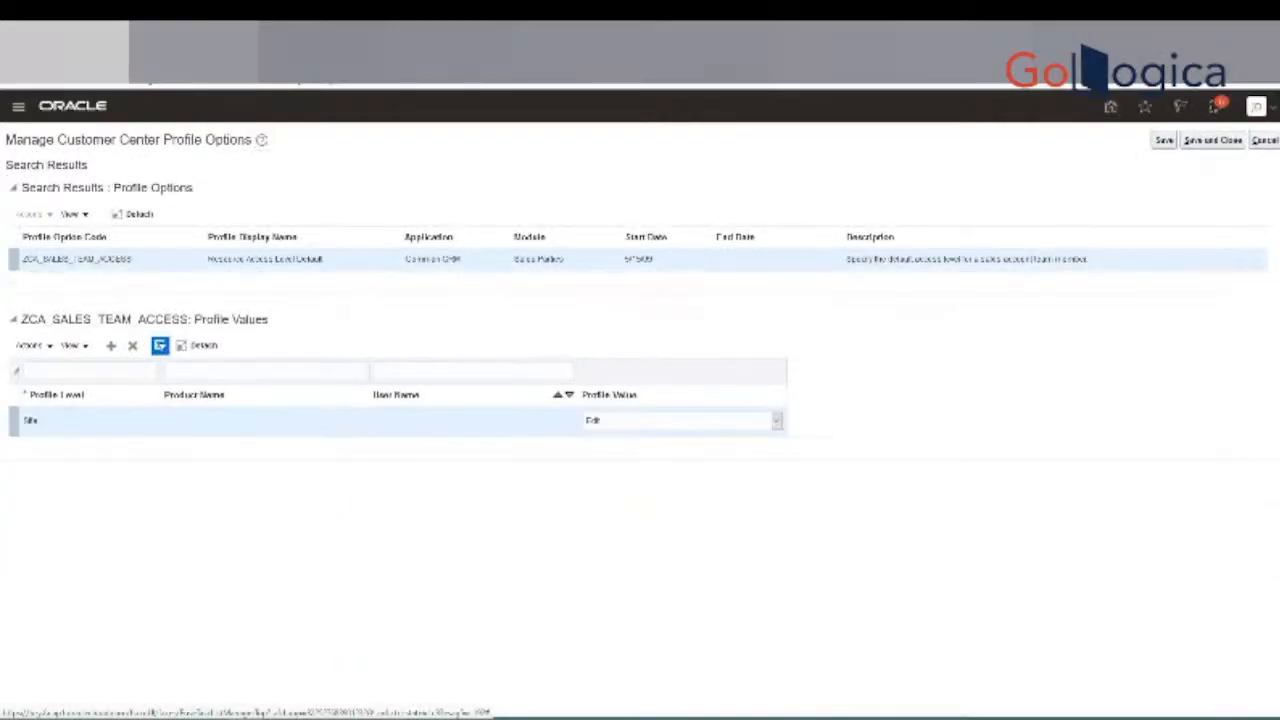
{"action": "left_click", "coordinate": [693, 425]}
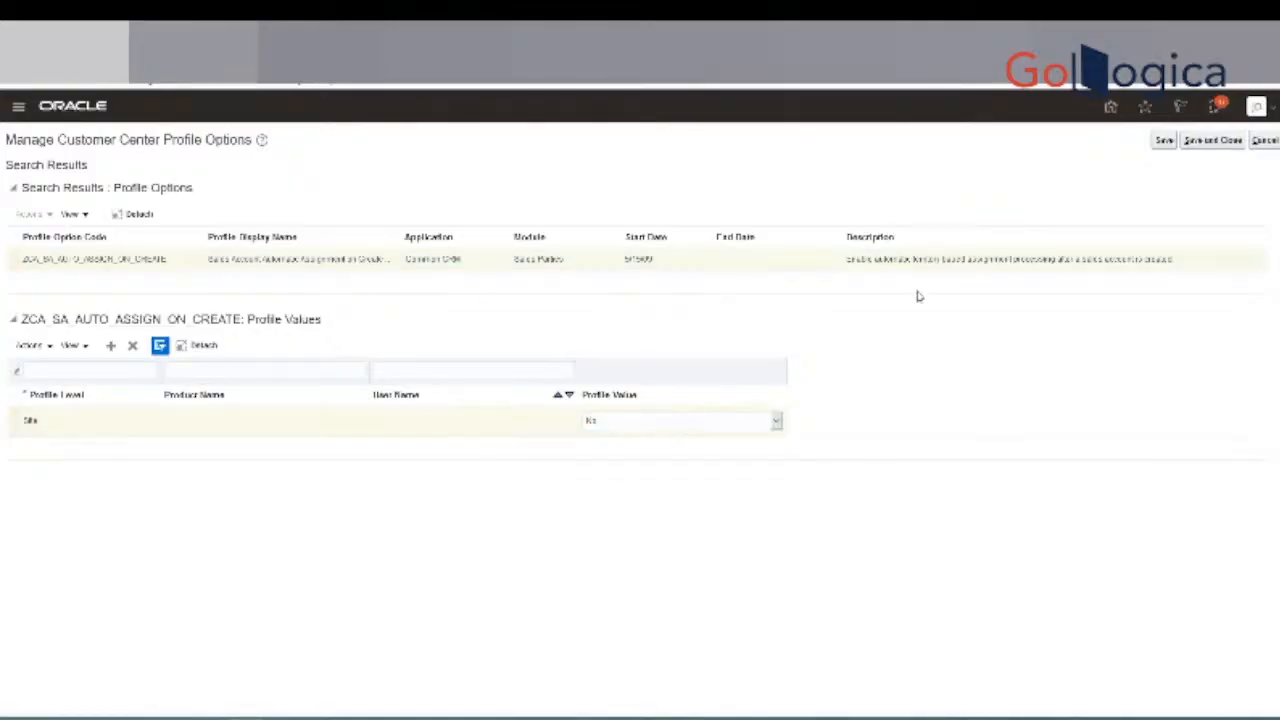
Review the value choices of ZCA_SA_AUTO_ASSIGN_ON_CREATE without changing them, and check the ZCA_ASSIGNMENT_TYPES_ENABLED profile option before returning to the list.
{"action": "left_click", "coordinate": [735, 425]}
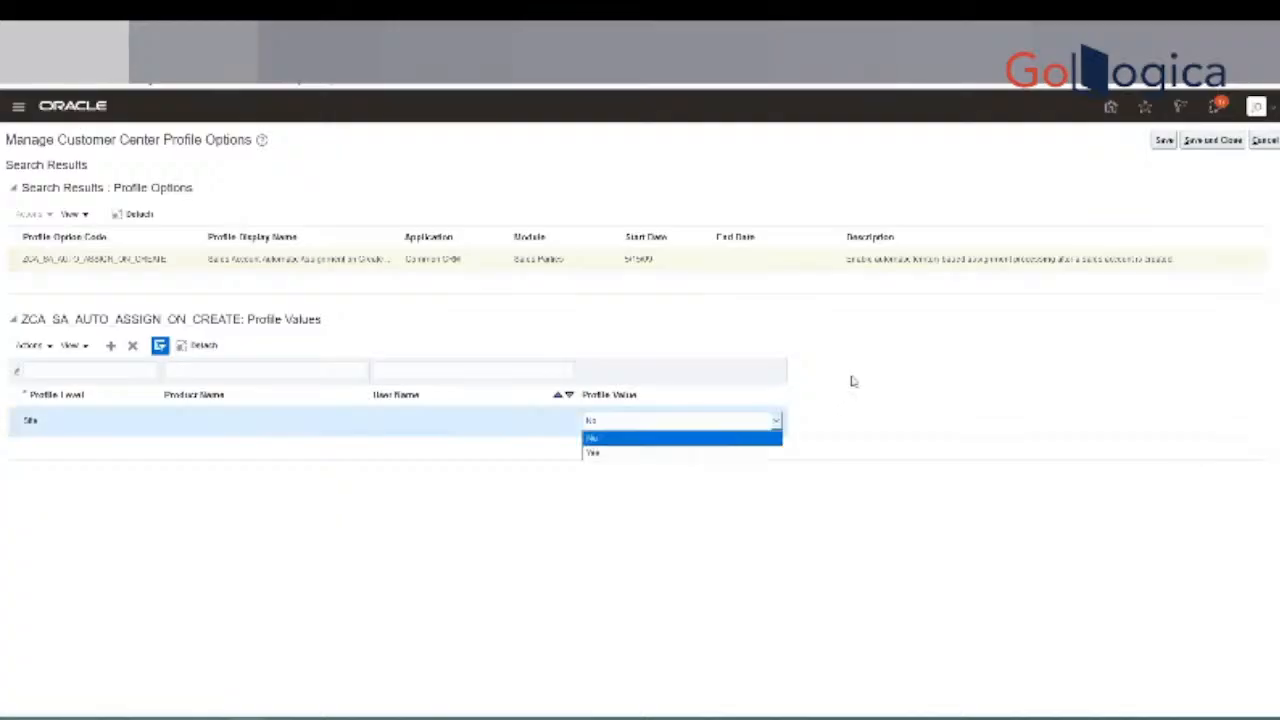
{"action": "left_click", "coordinate": [960, 336]}
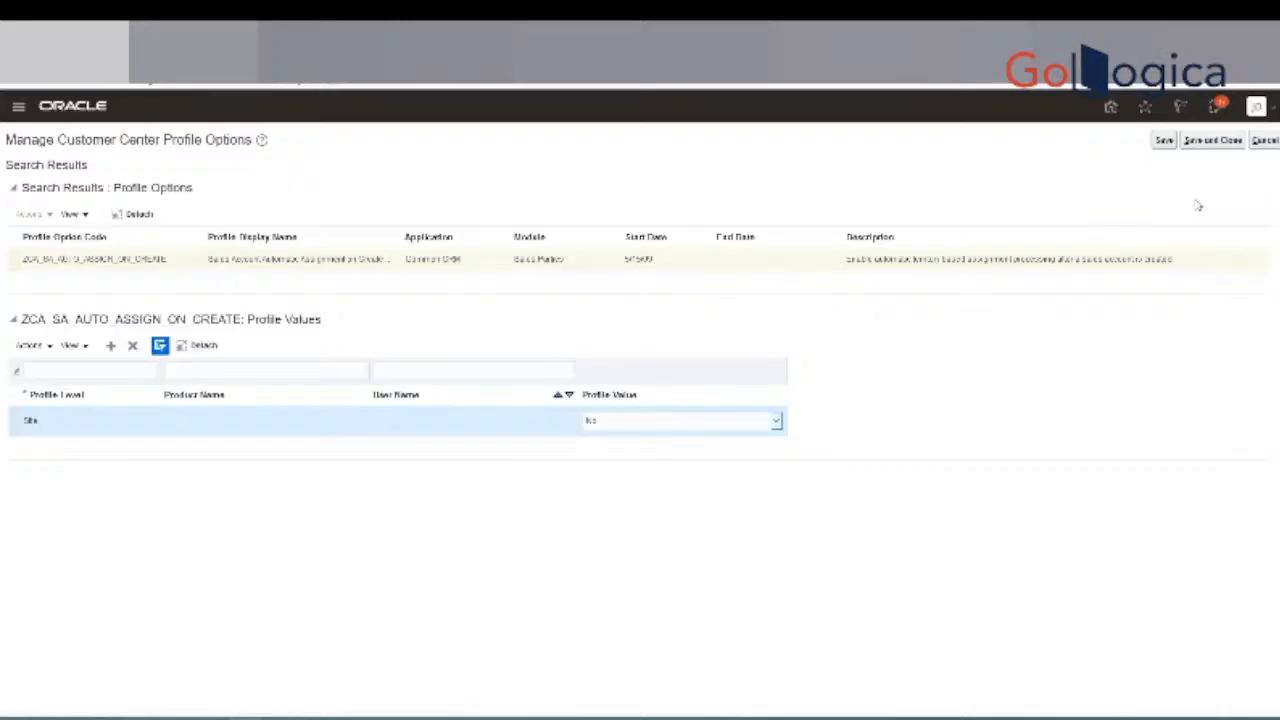
{"action": "left_click", "coordinate": [1264, 140]}
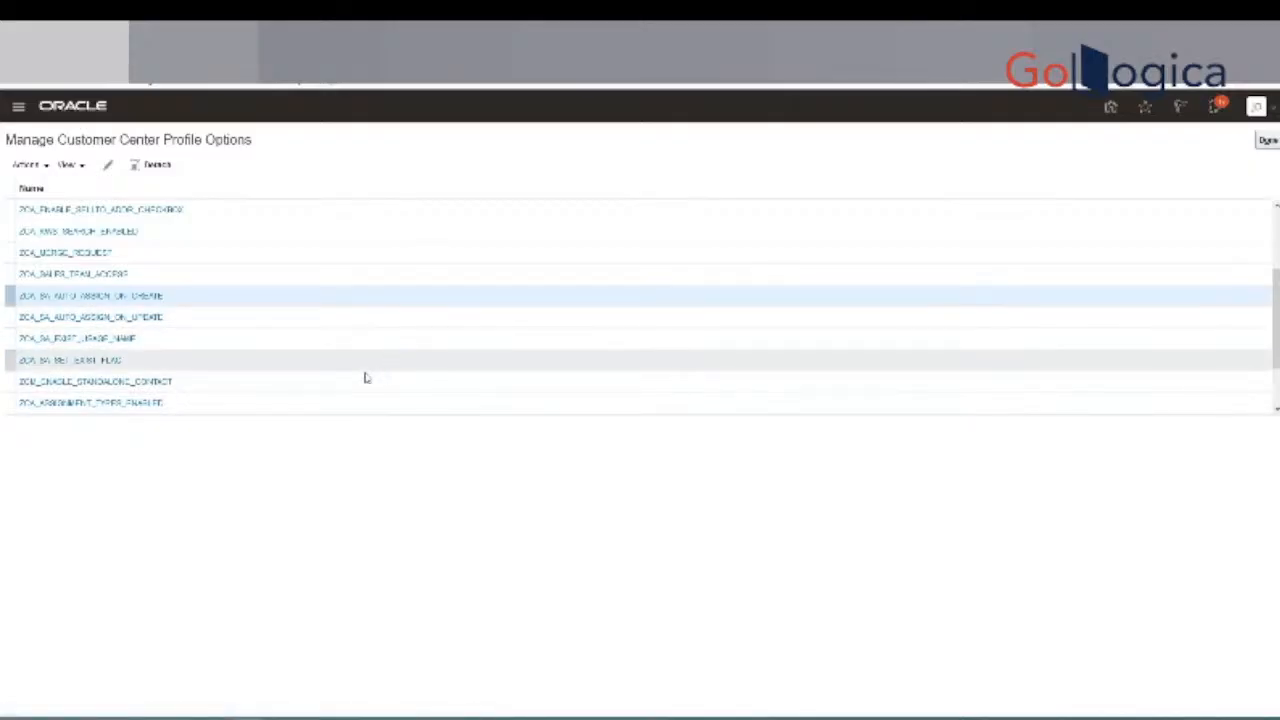
{"action": "left_click", "coordinate": [136, 406]}
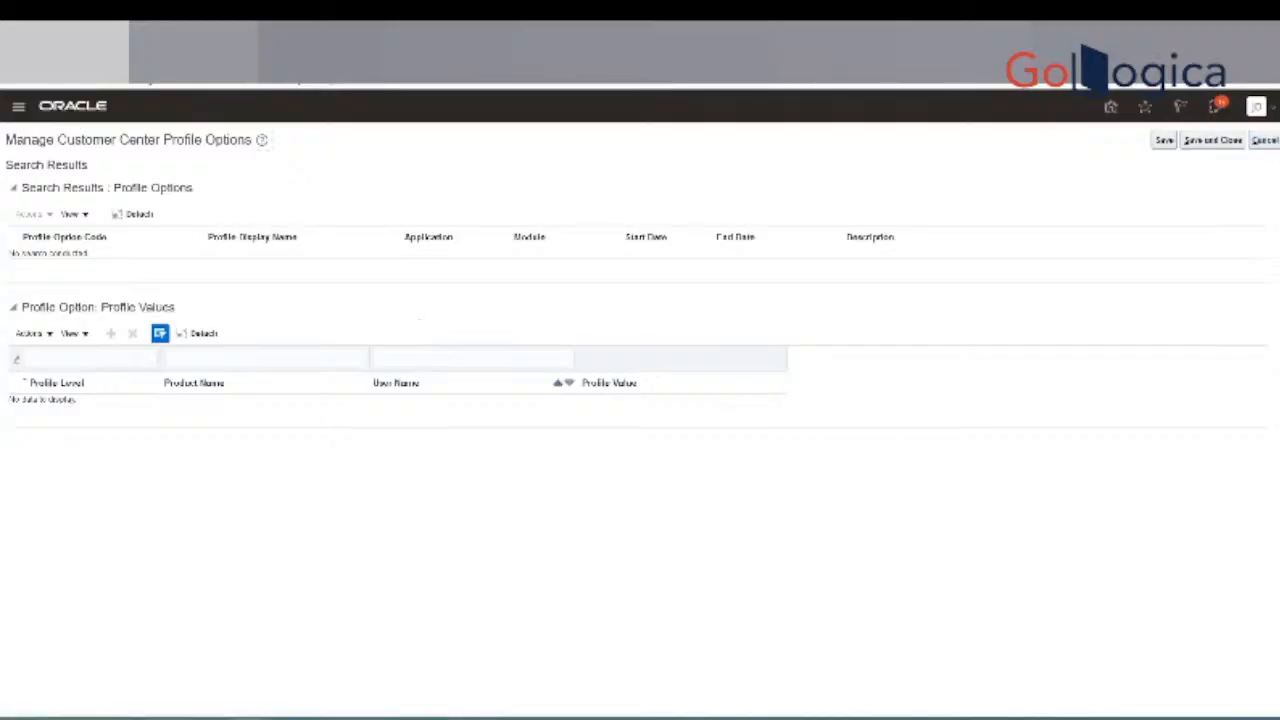
{"action": "left_click", "coordinate": [1266, 141]}
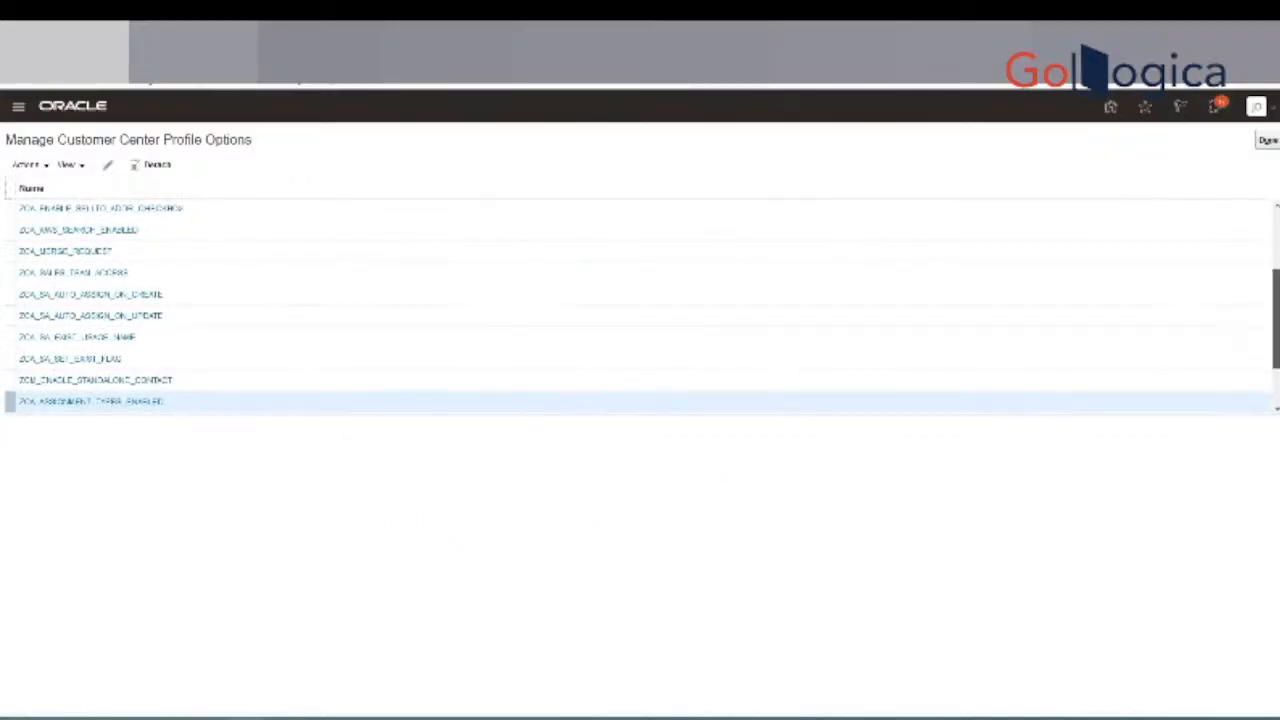
Review the site-level value choices of ZCA_DEFAULT_ACCOUNT_TYPE and return to the profile option list without saving.
{"action": "scroll", "coordinate": [451, 405], "scroll_direction": "down", "scroll_amount": 3}
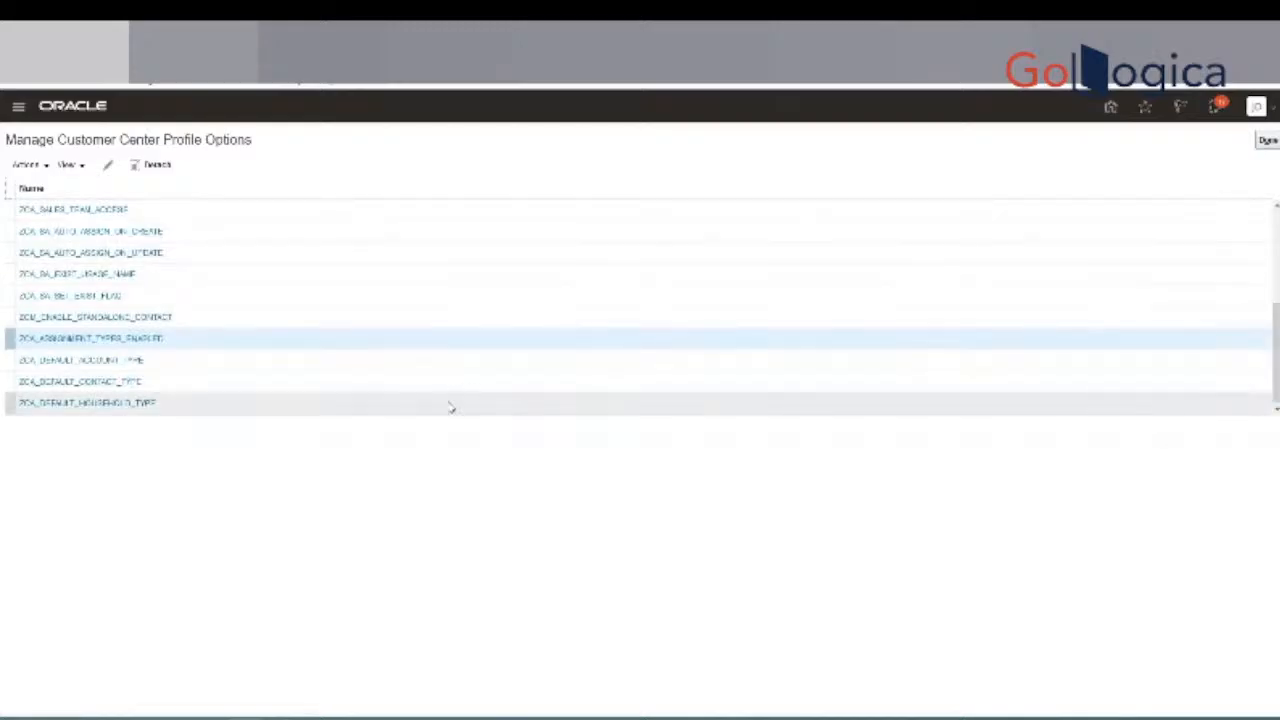
{"action": "left_click", "coordinate": [166, 362]}
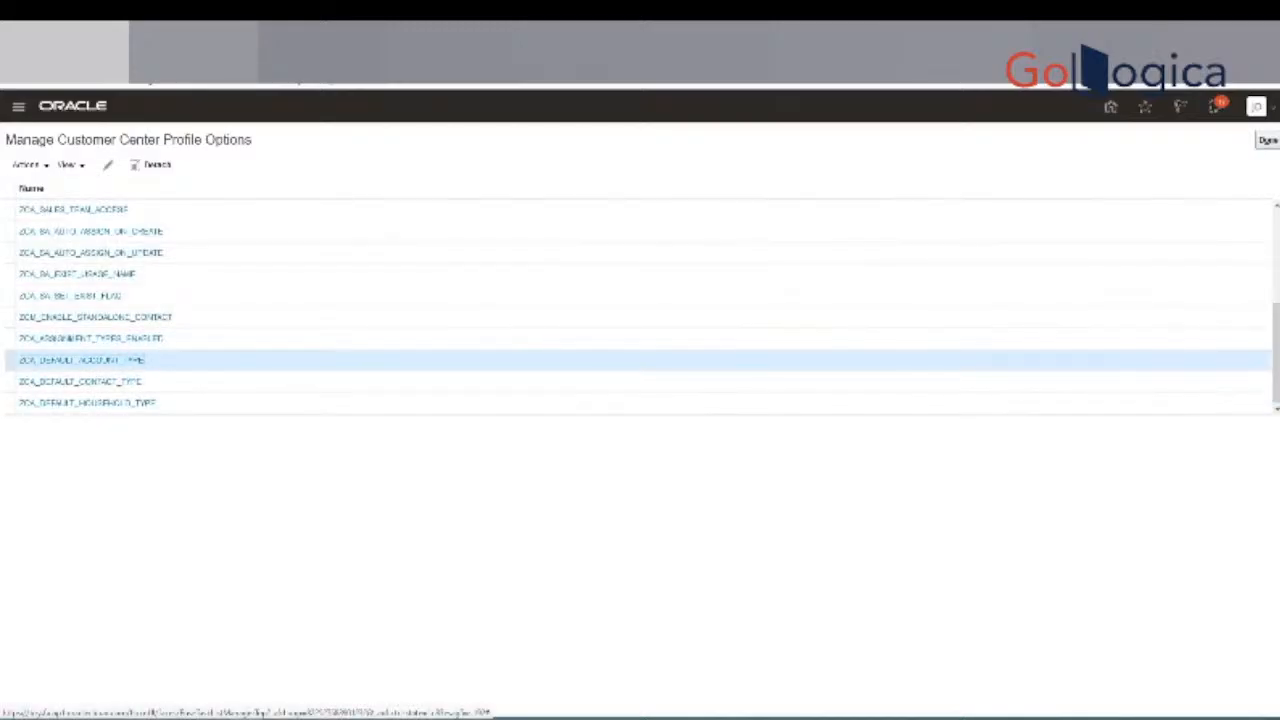
{"action": "left_click", "coordinate": [131, 362]}
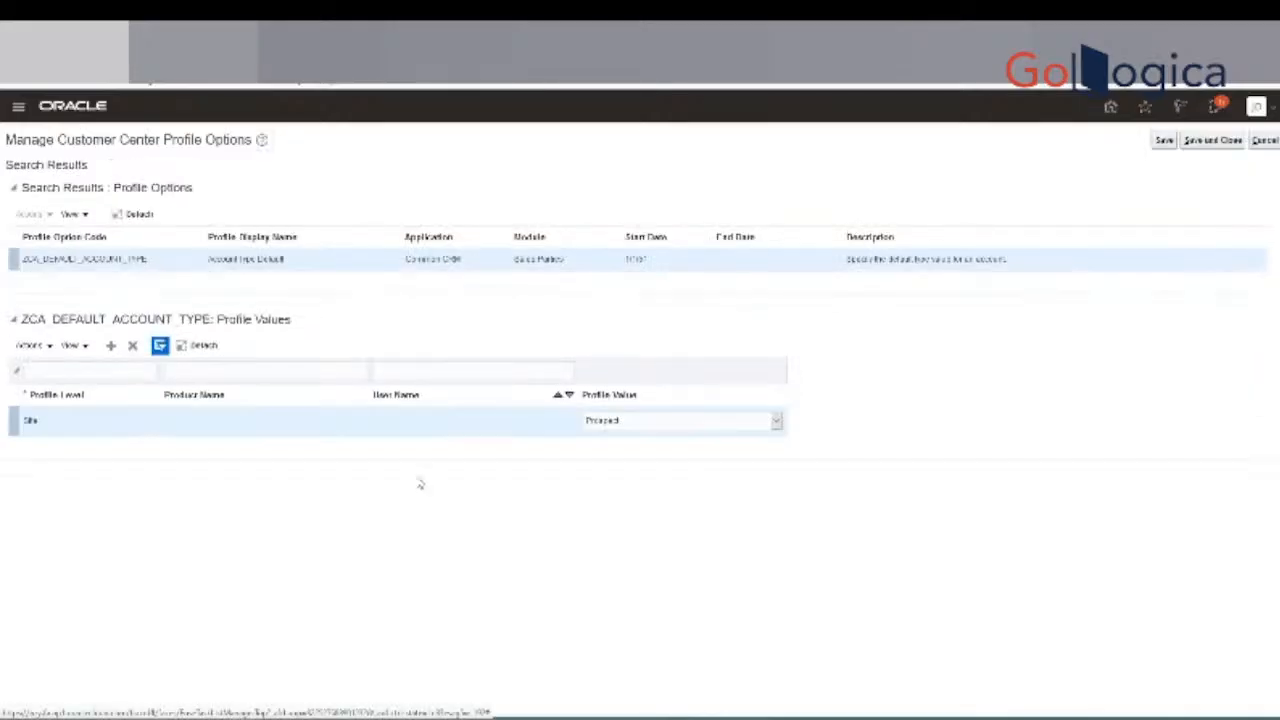
{"action": "left_click", "coordinate": [648, 424]}
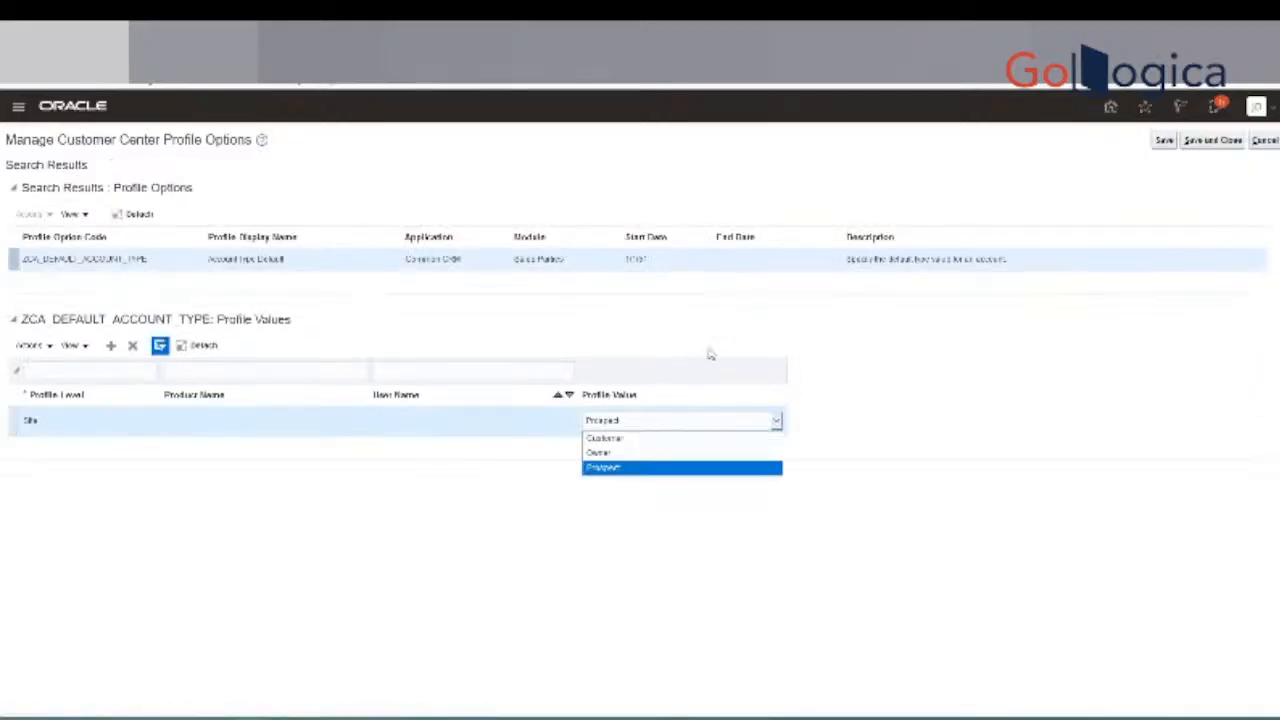
{"action": "left_click", "coordinate": [598, 478]}
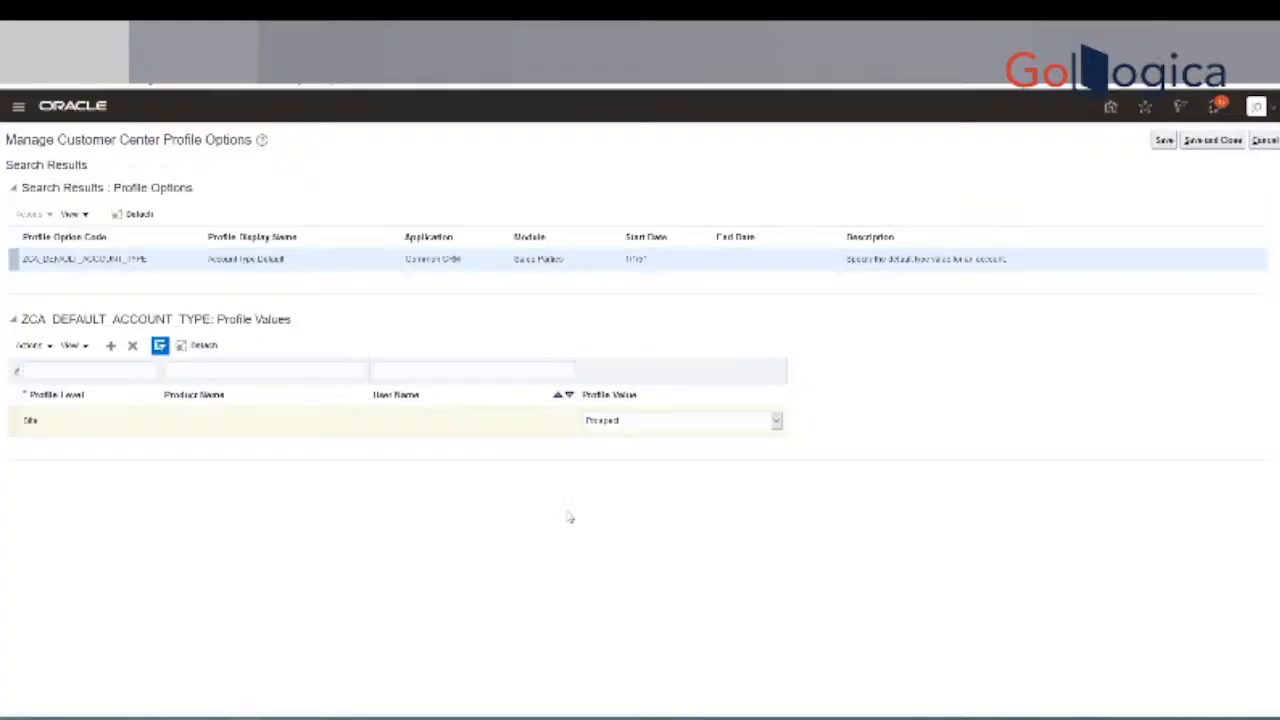
{"action": "left_click", "coordinate": [729, 432]}
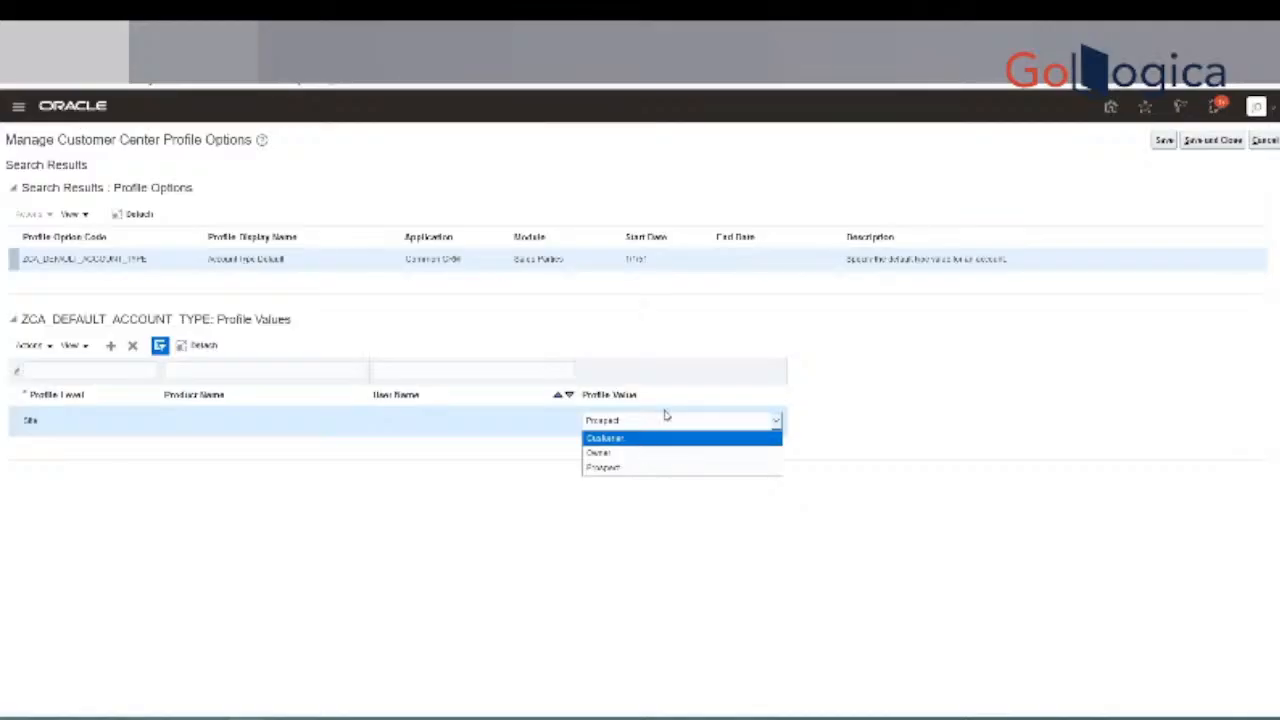
{"action": "left_click", "coordinate": [740, 331]}
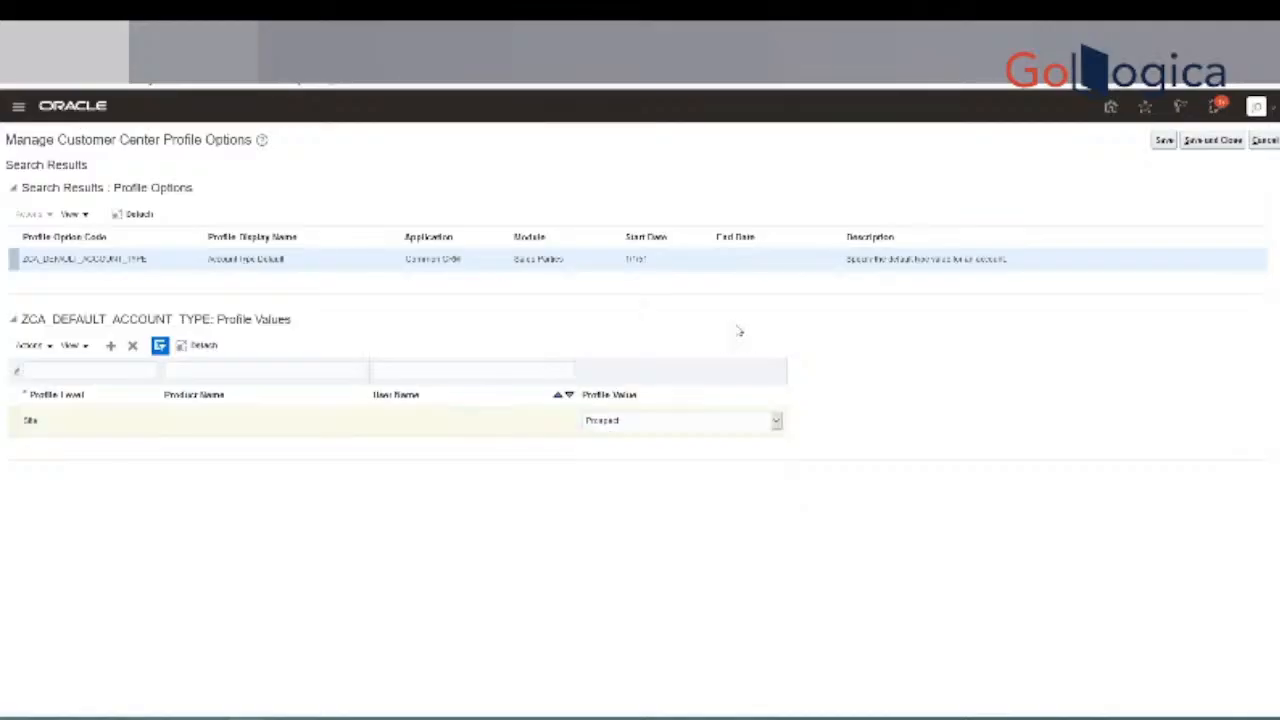
{"action": "left_click", "coordinate": [626, 430]}
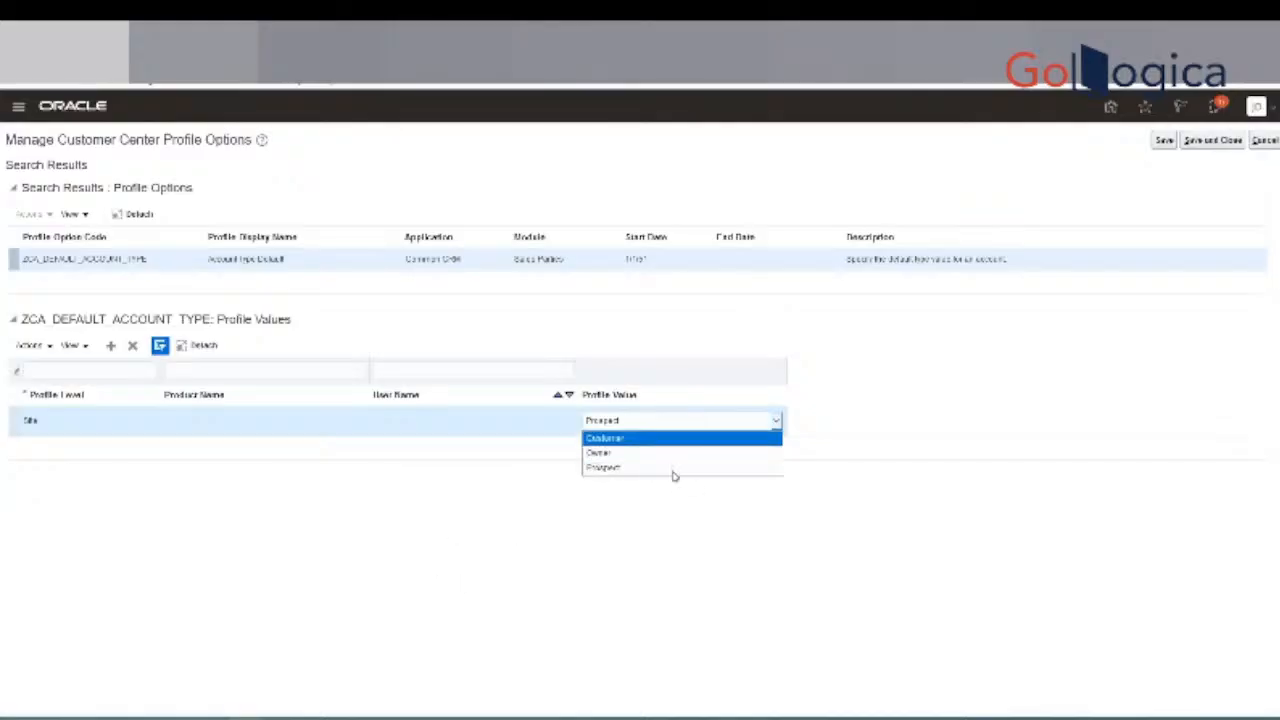
{"action": "left_click", "coordinate": [1004, 320]}
{"action": "left_click", "coordinate": [1269, 141]}
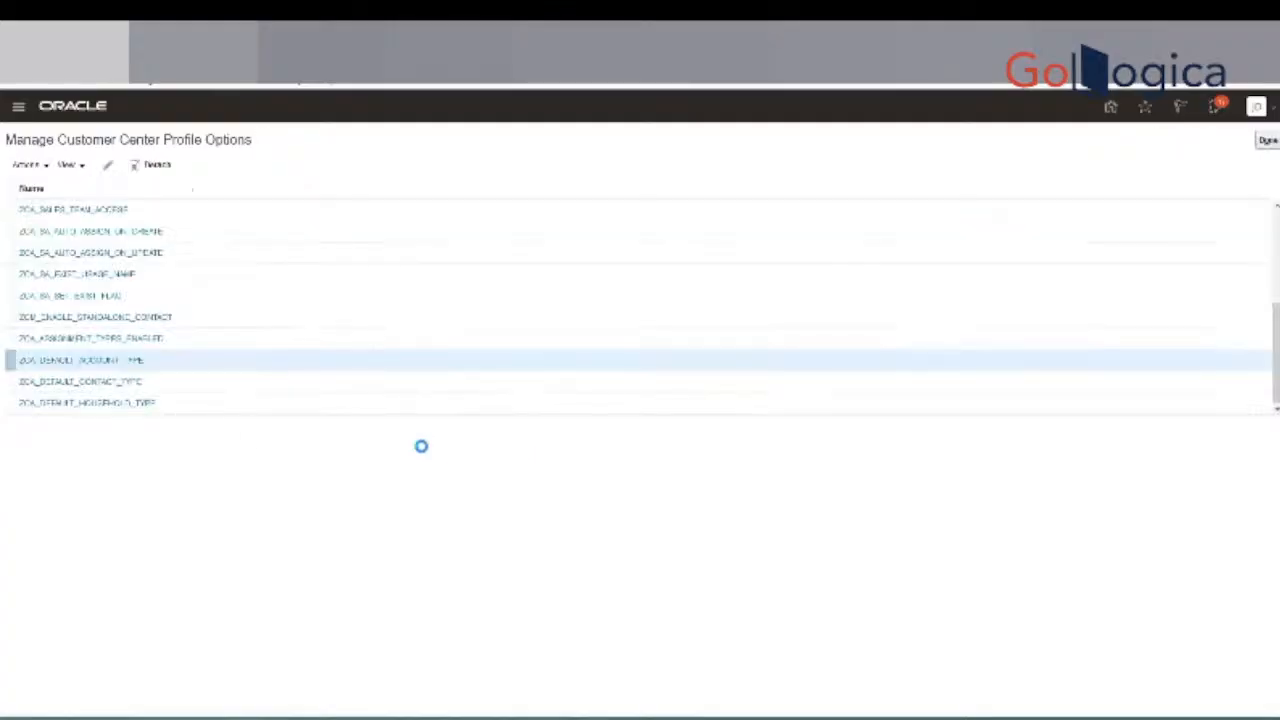
Set the site-level profile value of ZCA_DEFAULT_CONTACT_TYPE to Customer and save and close the profile option.
{"action": "left_click", "coordinate": [123, 385]}
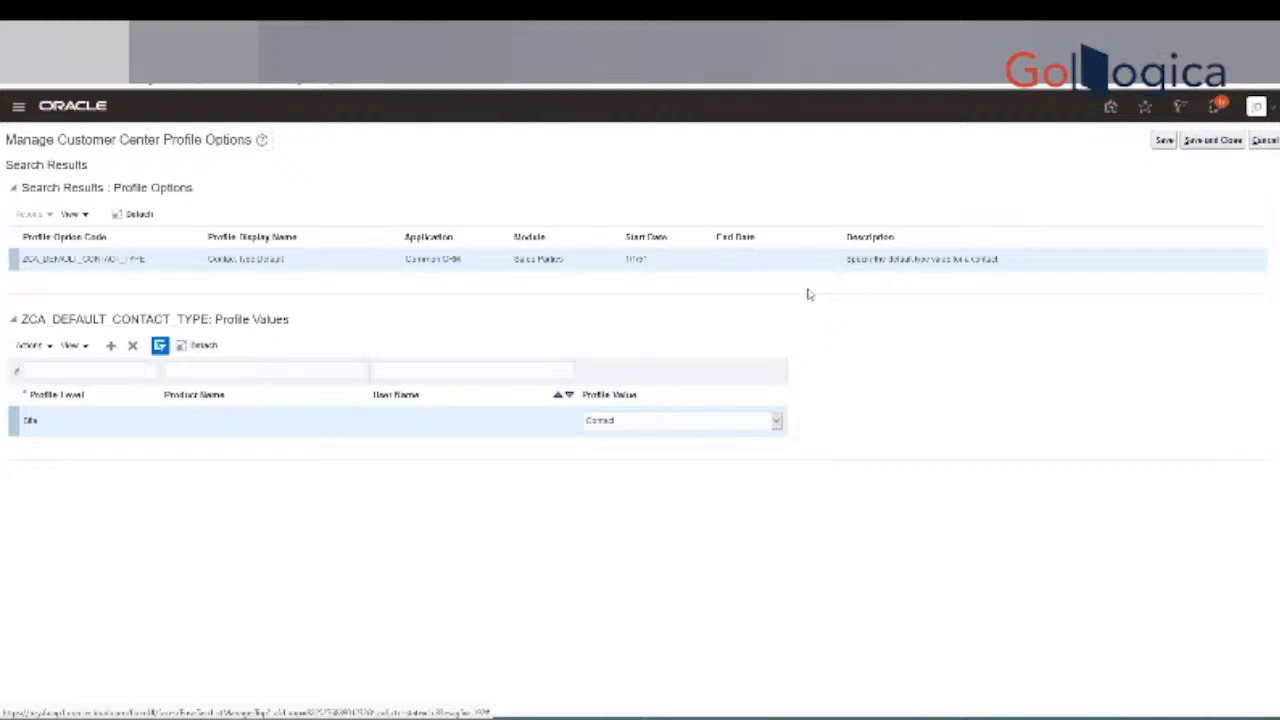
{"action": "left_click", "coordinate": [738, 420]}
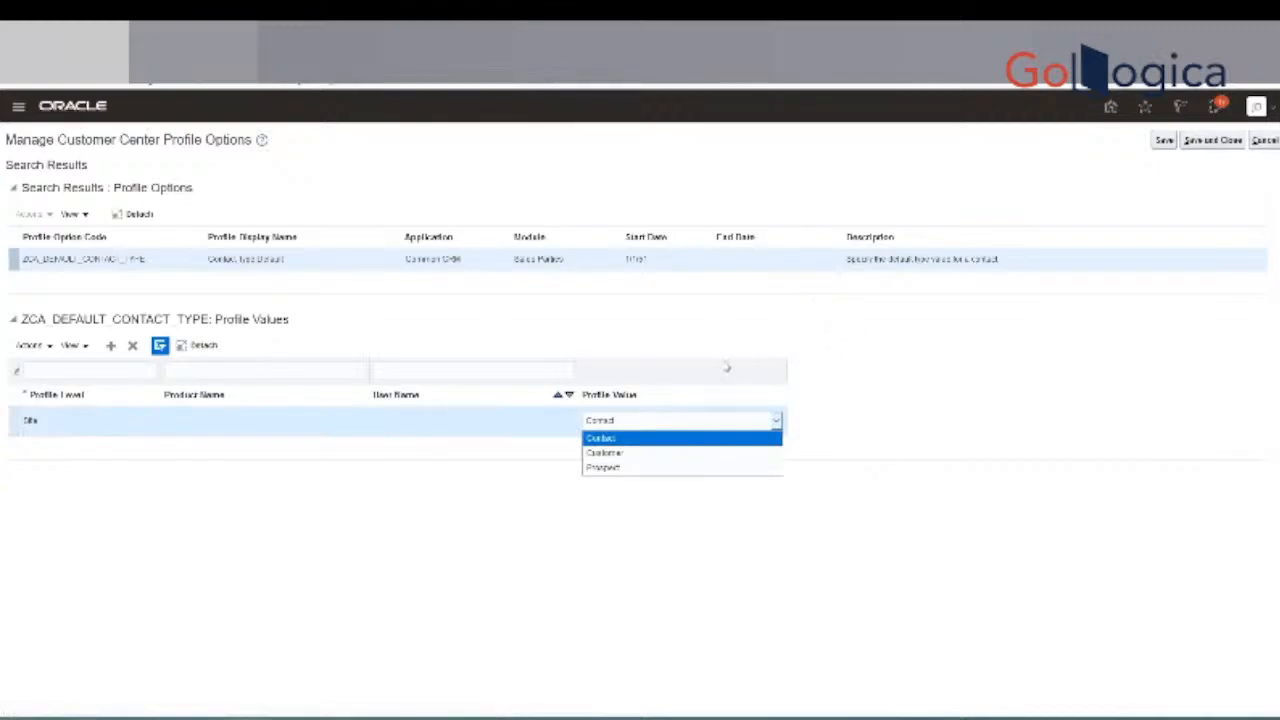
{"action": "left_click", "coordinate": [638, 432]}
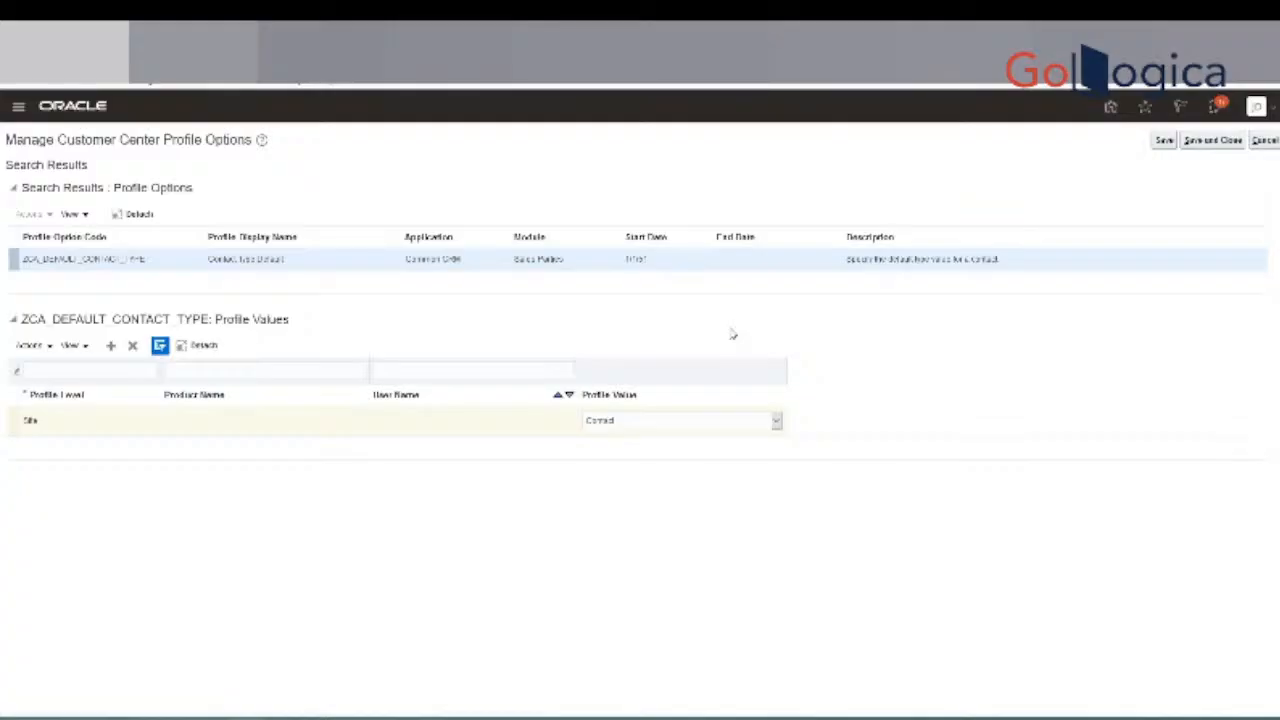
{"action": "left_click", "coordinate": [680, 424]}
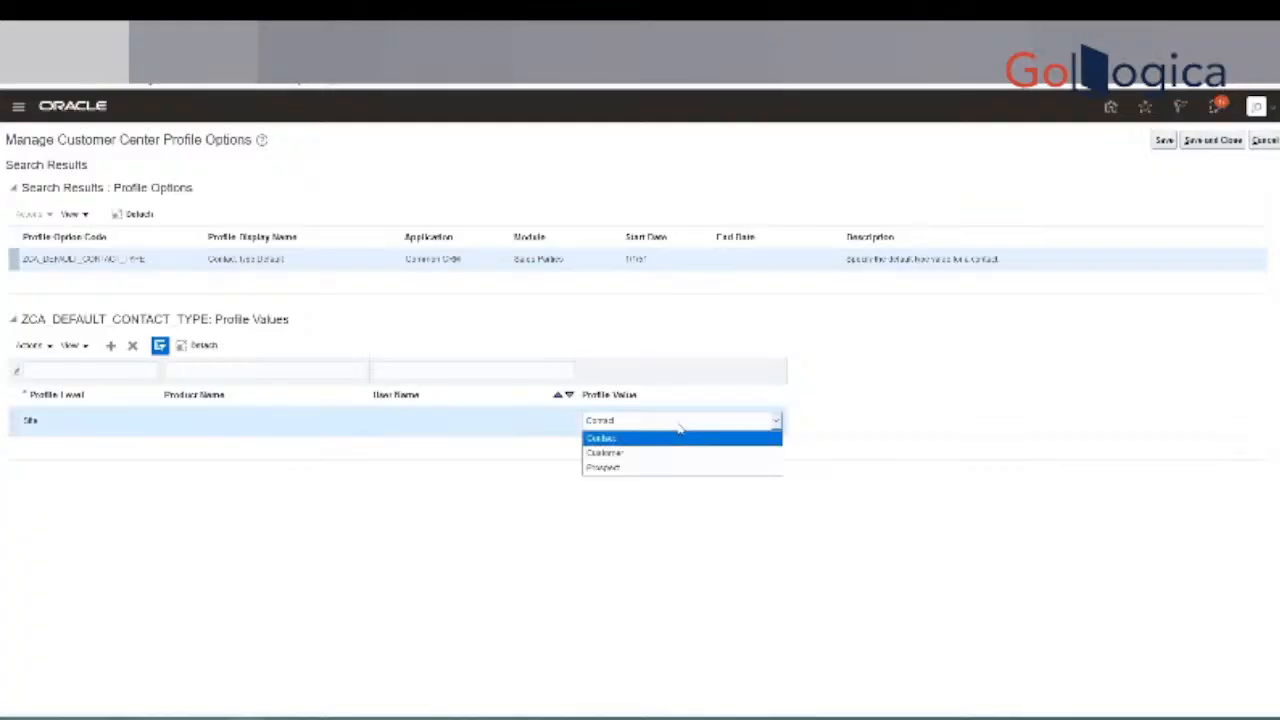
{"action": "left_click", "coordinate": [612, 452]}
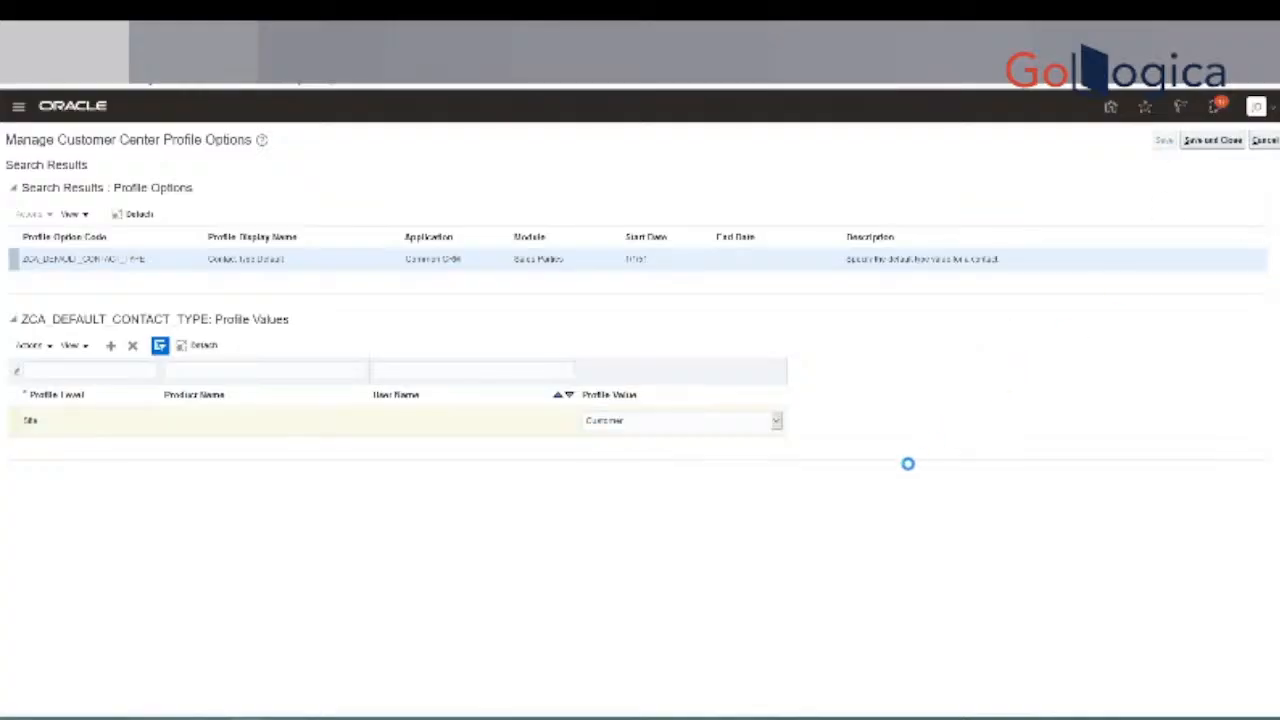
{"action": "left_click", "coordinate": [1194, 145]}
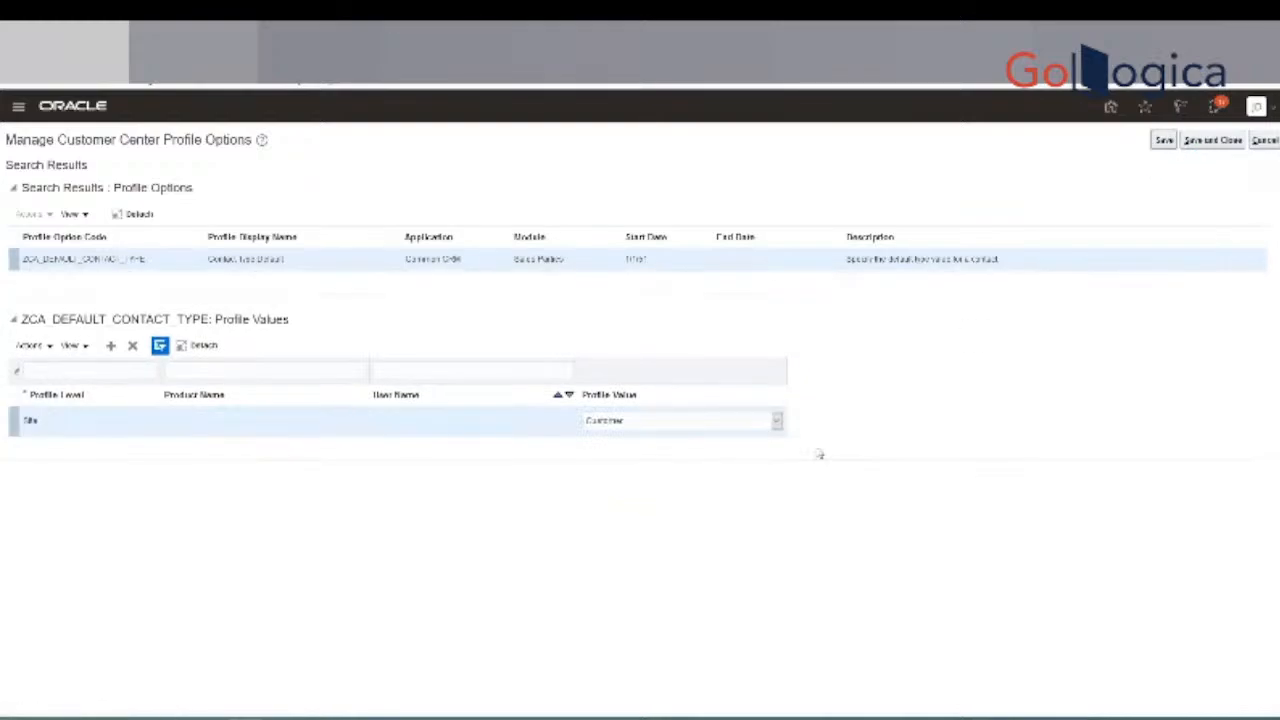
{"action": "left_click", "coordinate": [630, 422]}
{"action": "left_click", "coordinate": [620, 453]}
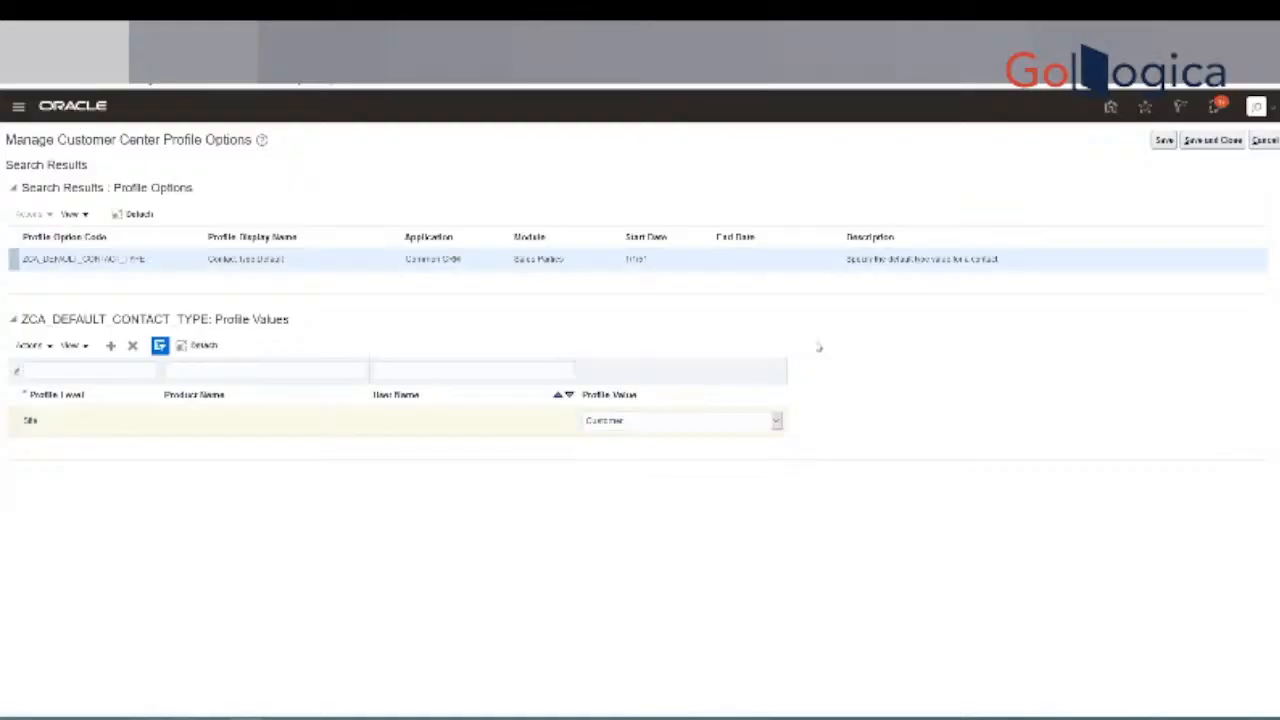
{"action": "left_click", "coordinate": [1210, 141]}
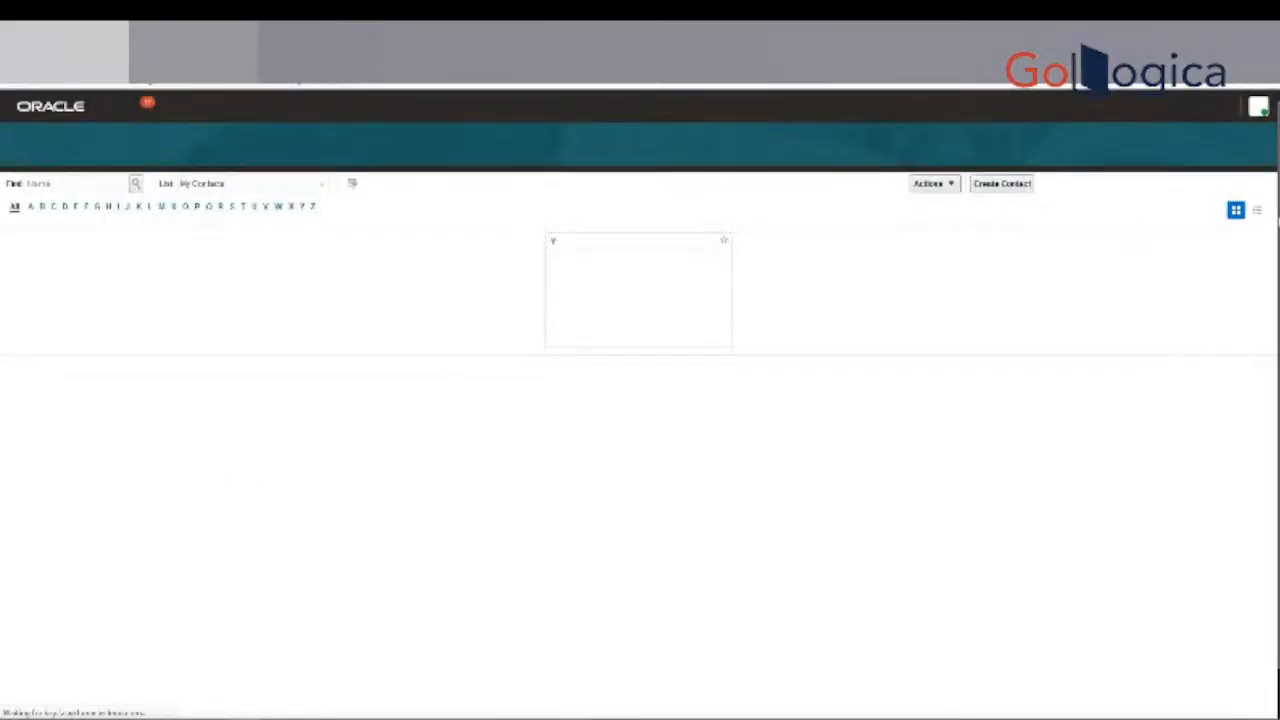
Try to create a new contact from the My Contacts list.
{"action": "left_click", "coordinate": [1002, 183]}
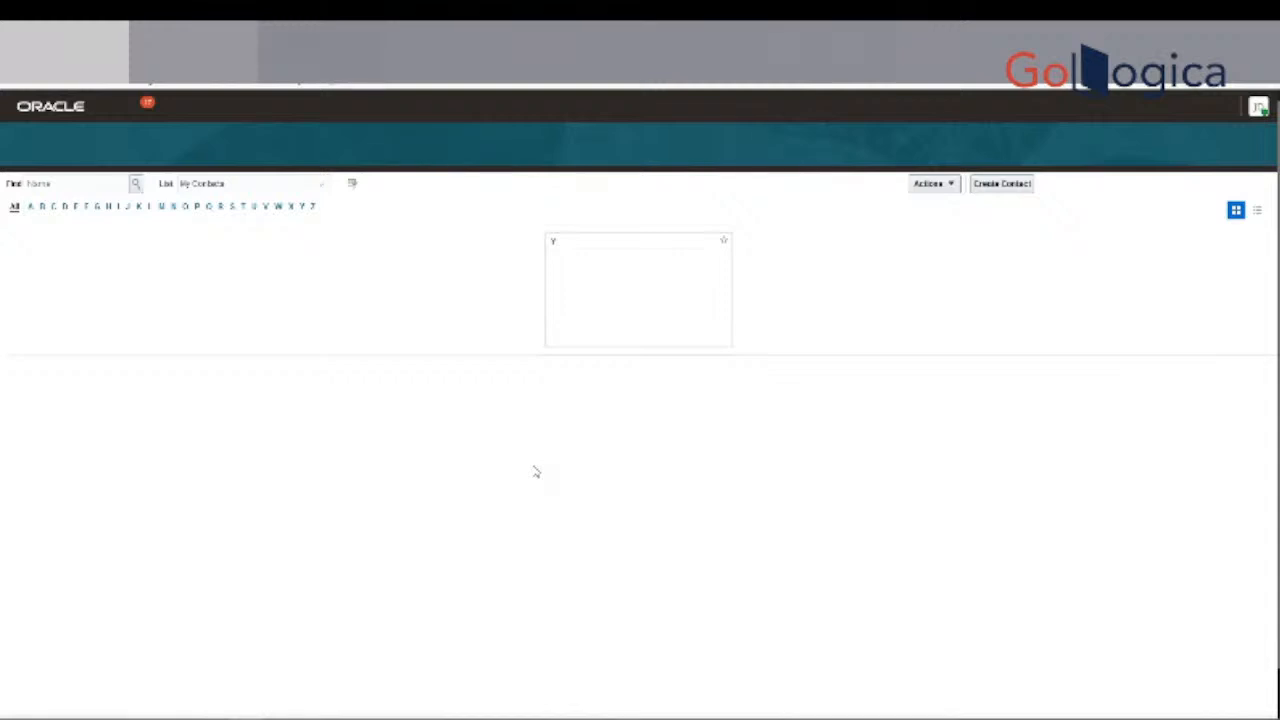
{"action": "left_click", "coordinate": [1002, 183]}
{"action": "left_click", "coordinate": [1004, 186]}
Reopen the application home page from the BZY bookmark, view the profile of the second account in My Accounts, and close it unchanged.
{"action": "left_click", "coordinate": [78, 82]}
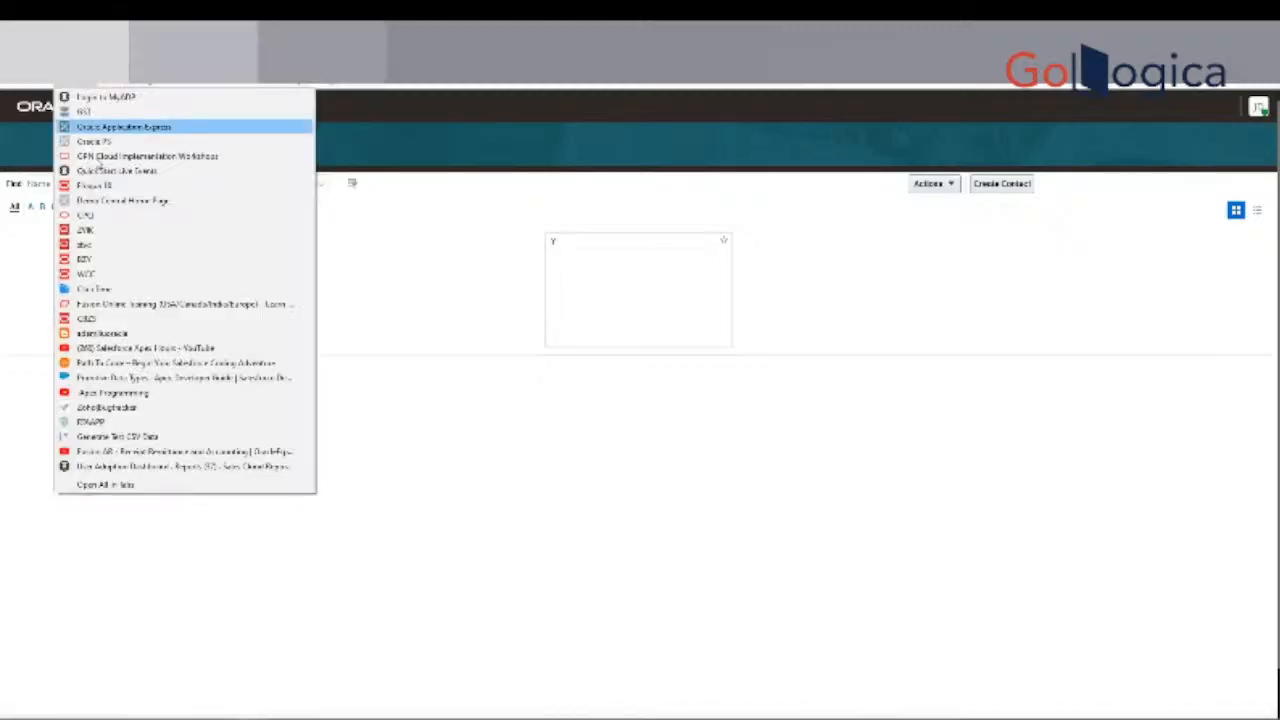
{"action": "left_click", "coordinate": [117, 261]}
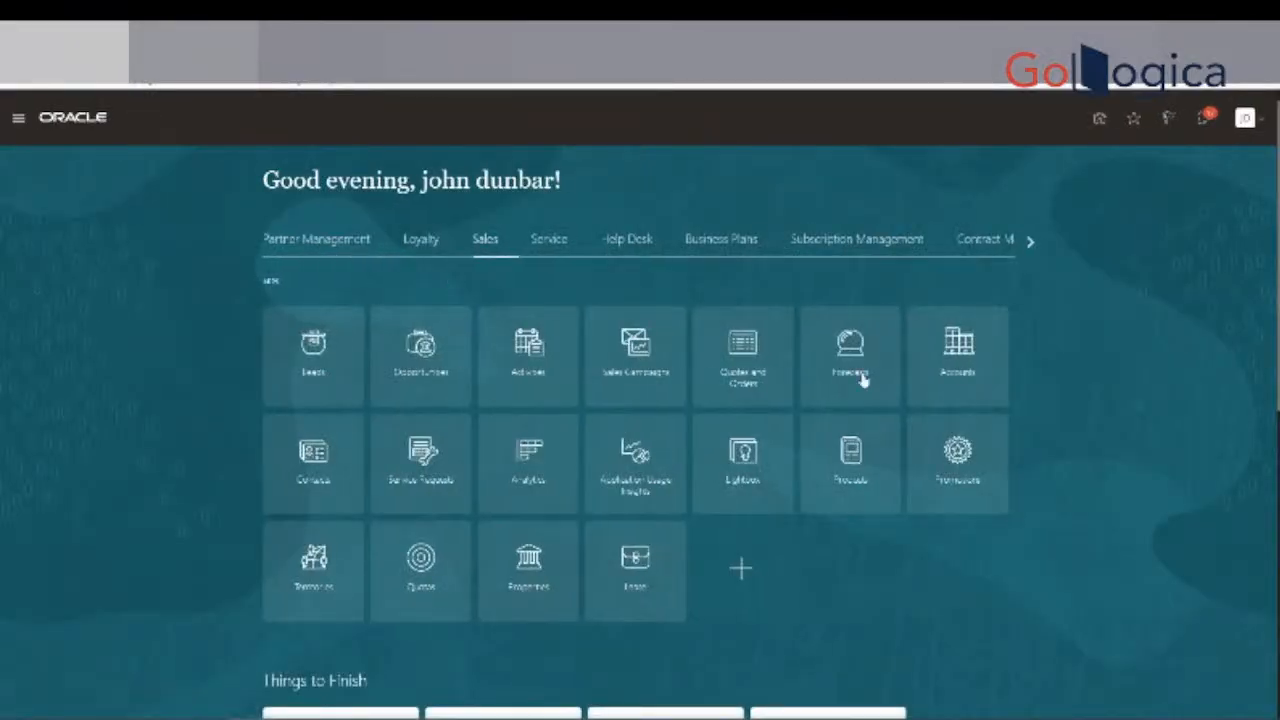
{"action": "left_click", "coordinate": [978, 365]}
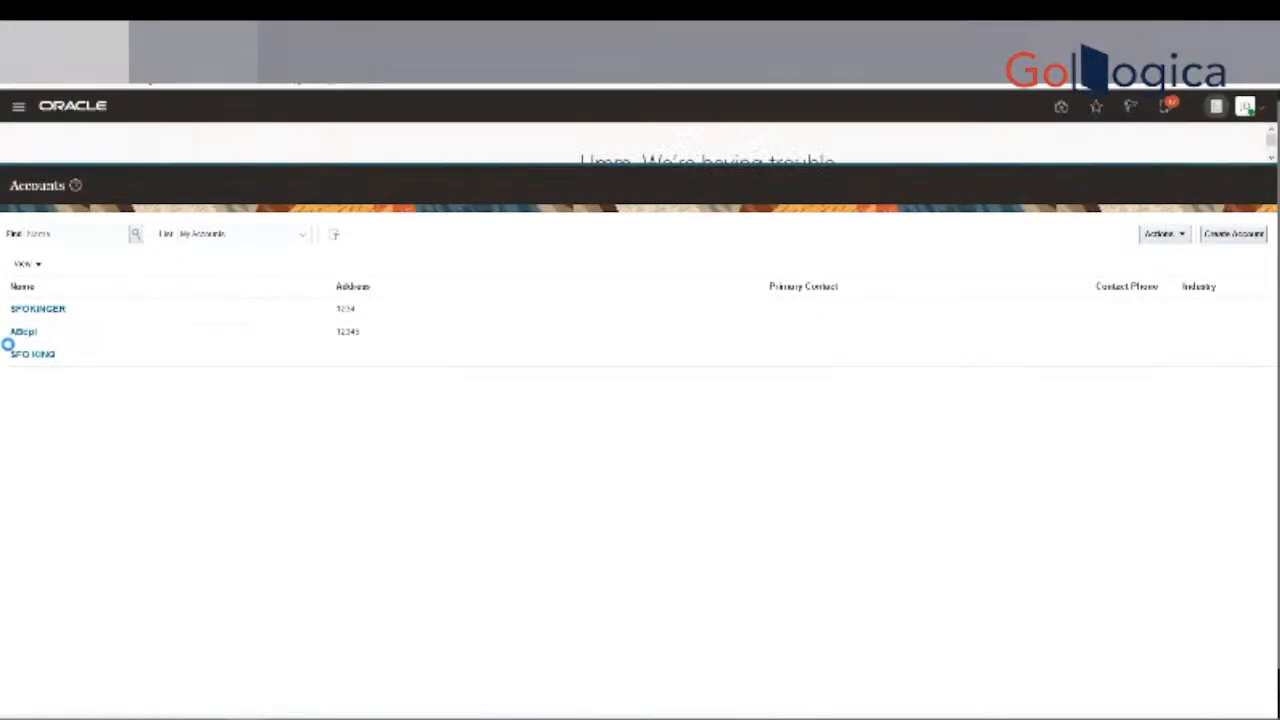
{"action": "left_click", "coordinate": [23, 334]}
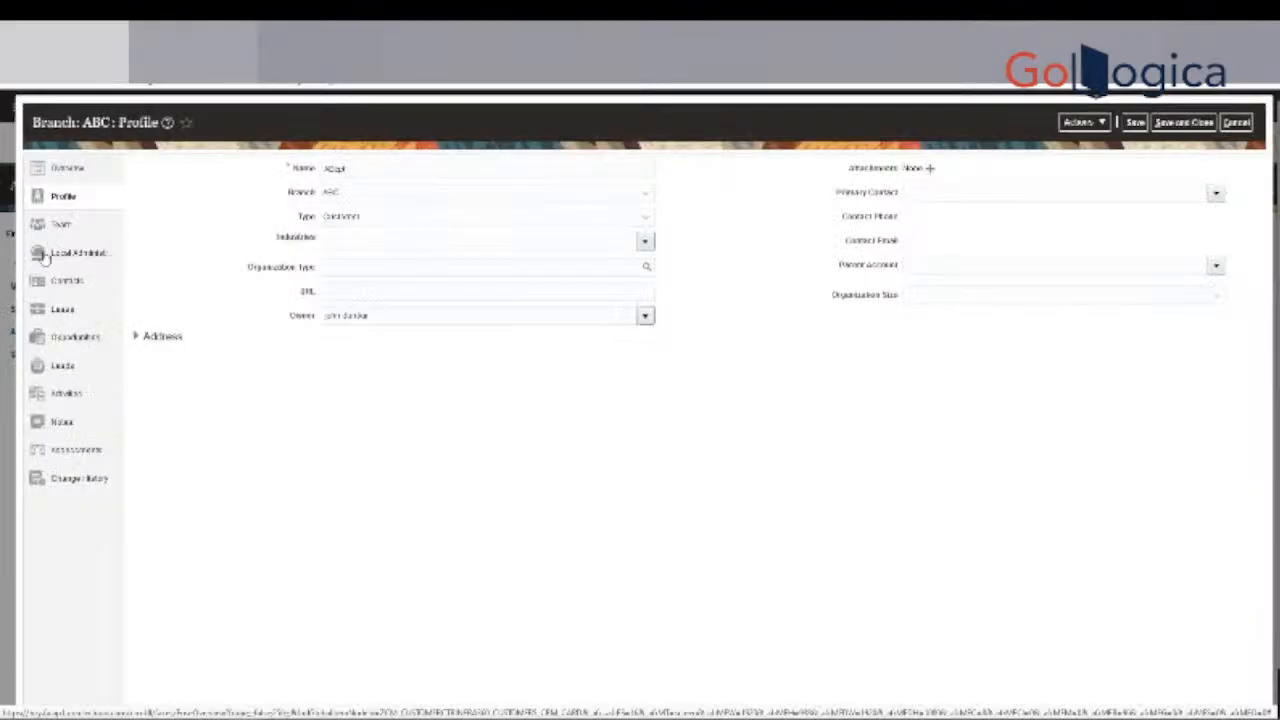
{"action": "left_click", "coordinate": [1236, 124]}
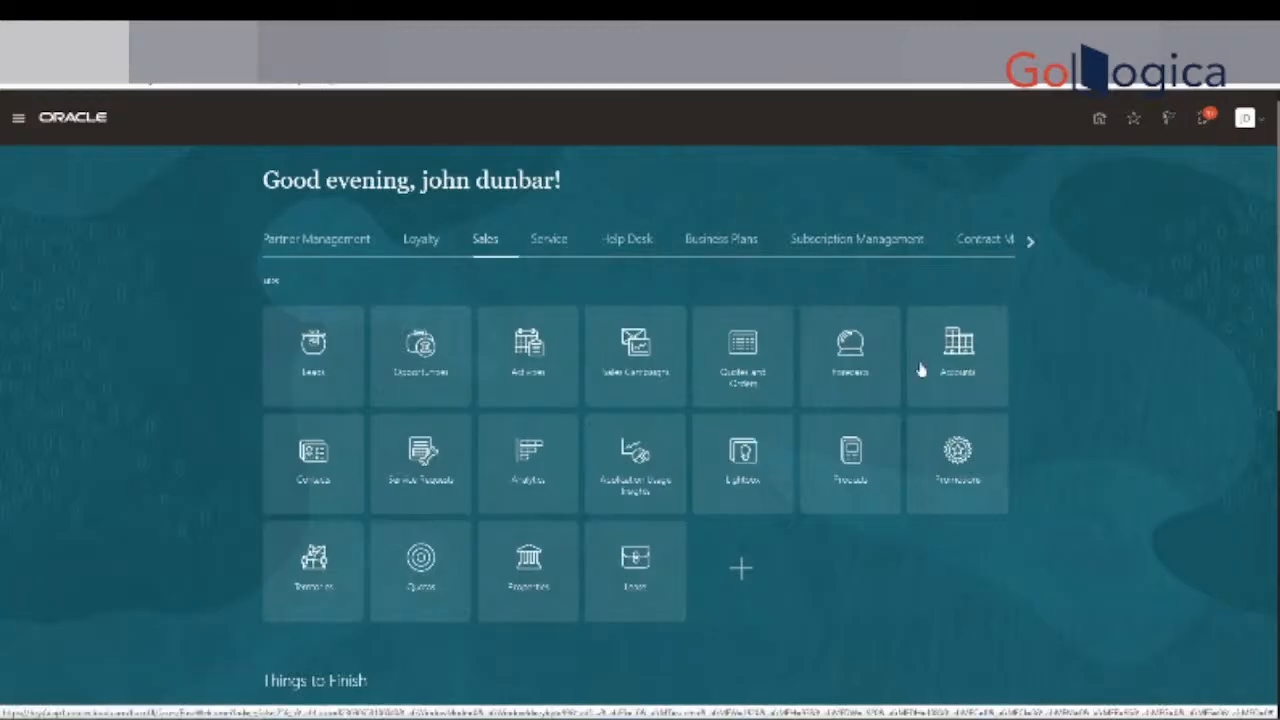
Try to create a new contact, reload the application from the BZY bookmark and return to the My Contacts list.
{"action": "left_click", "coordinate": [318, 464]}
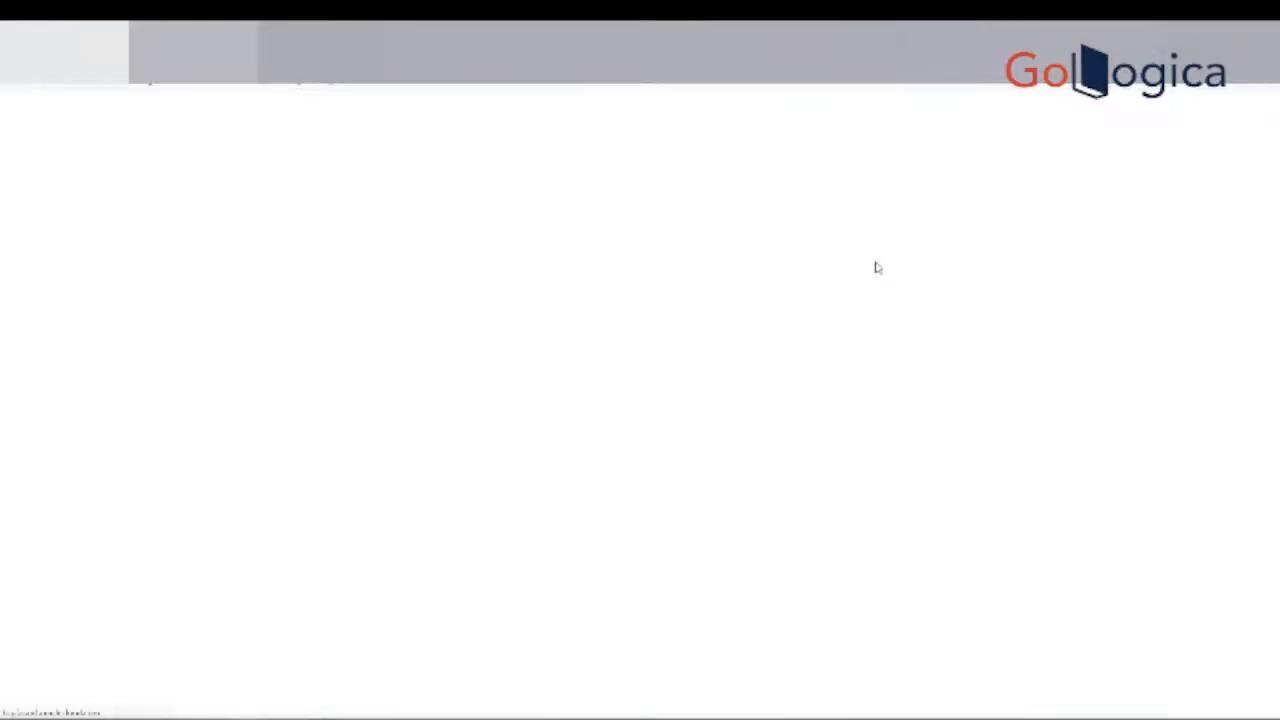
{"action": "left_click", "coordinate": [1002, 186]}
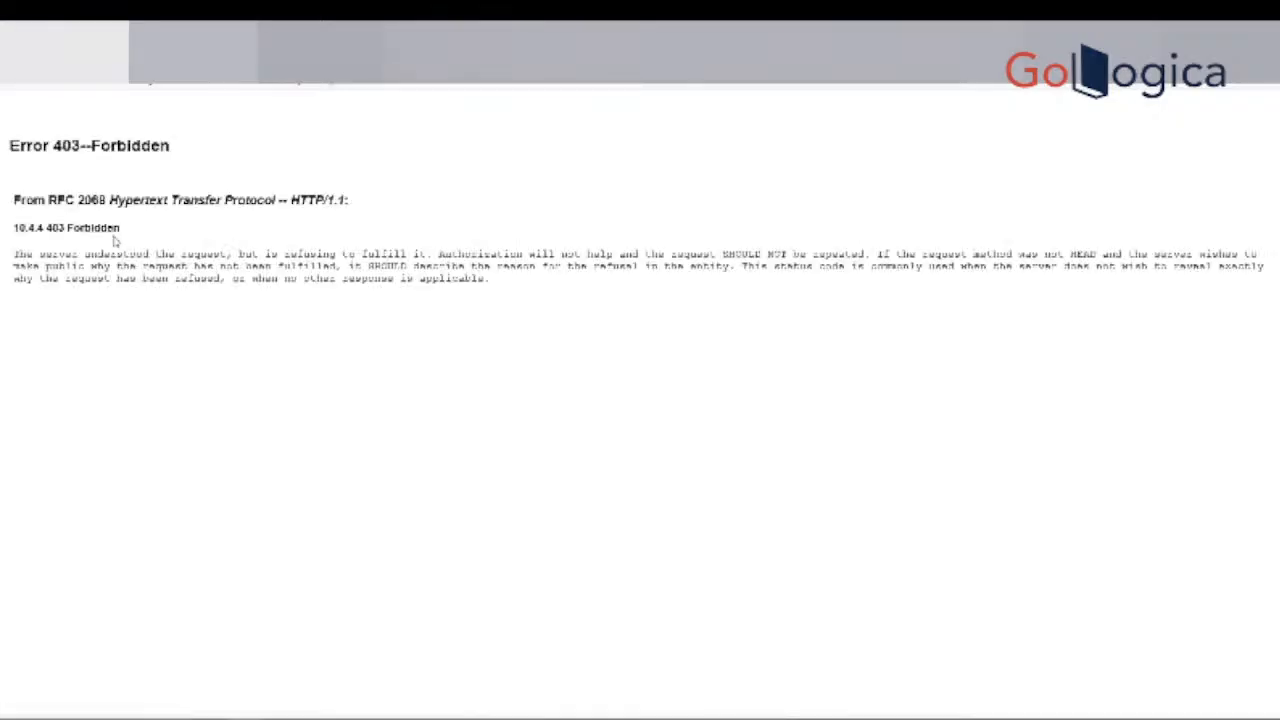
{"action": "left_click", "coordinate": [57, 87]}
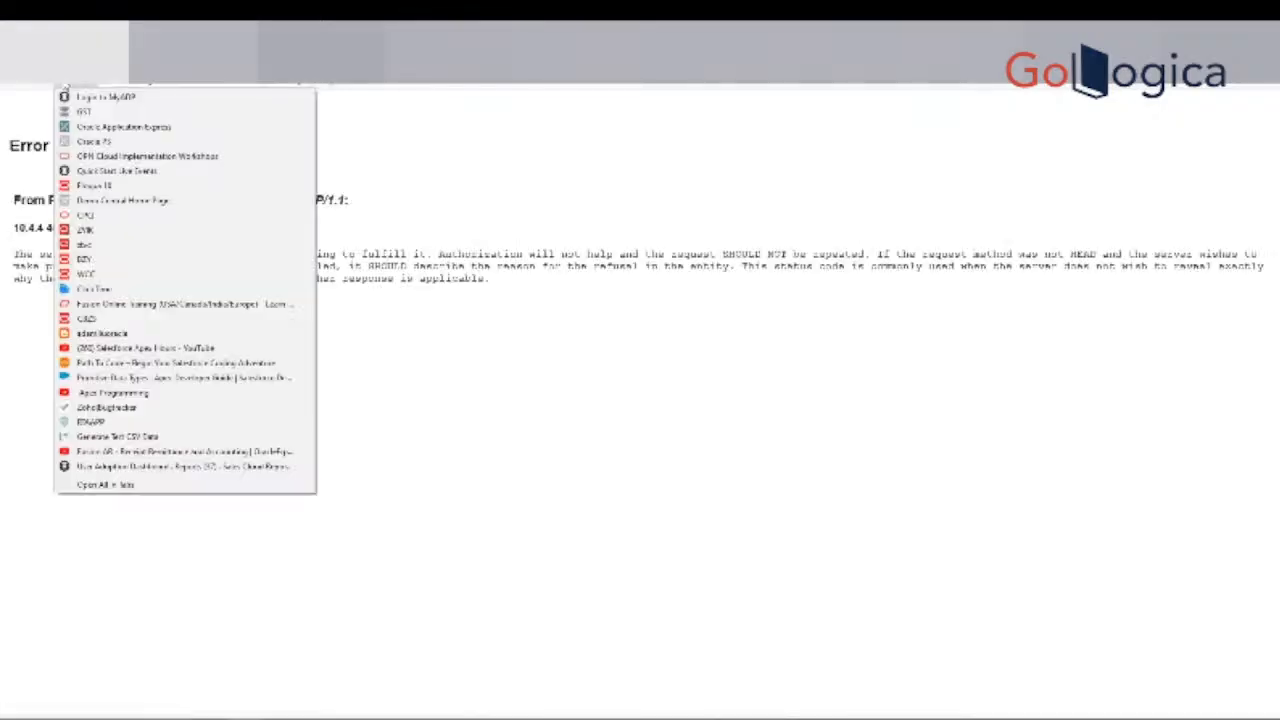
{"action": "left_click", "coordinate": [100, 257]}
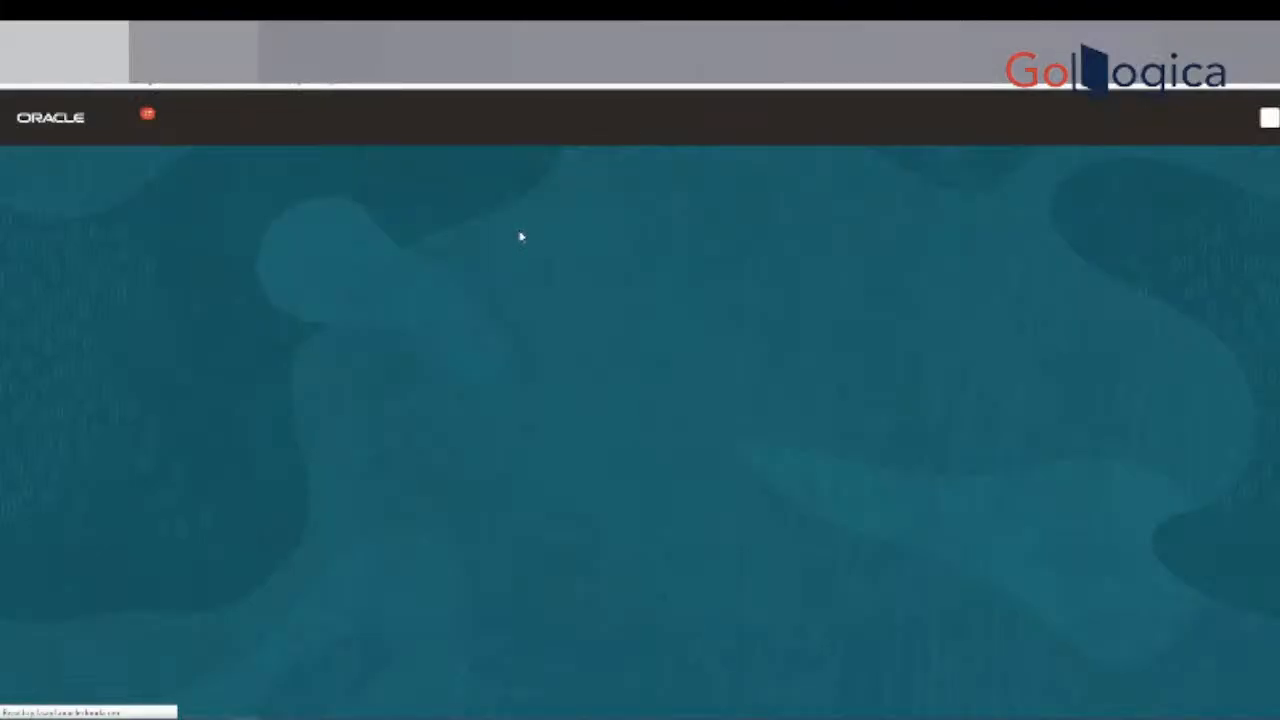
{"action": "left_click", "coordinate": [313, 478]}
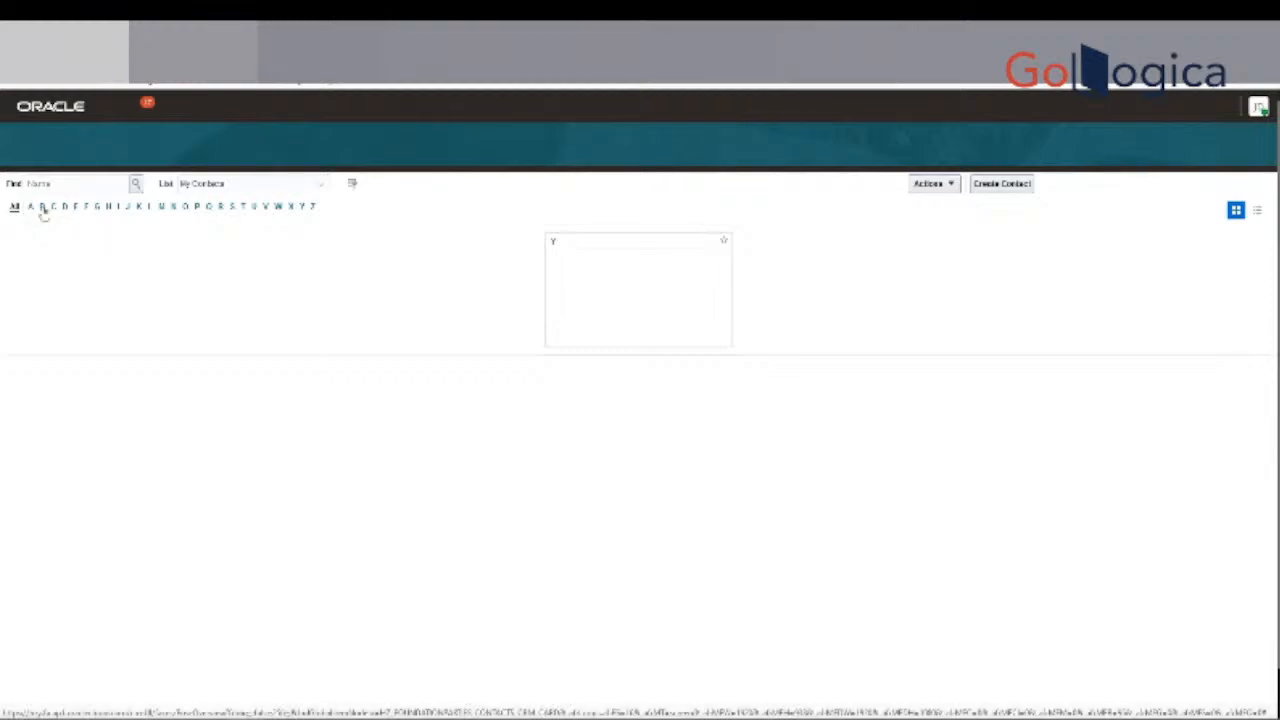
{"action": "left_click", "coordinate": [44, 180]}
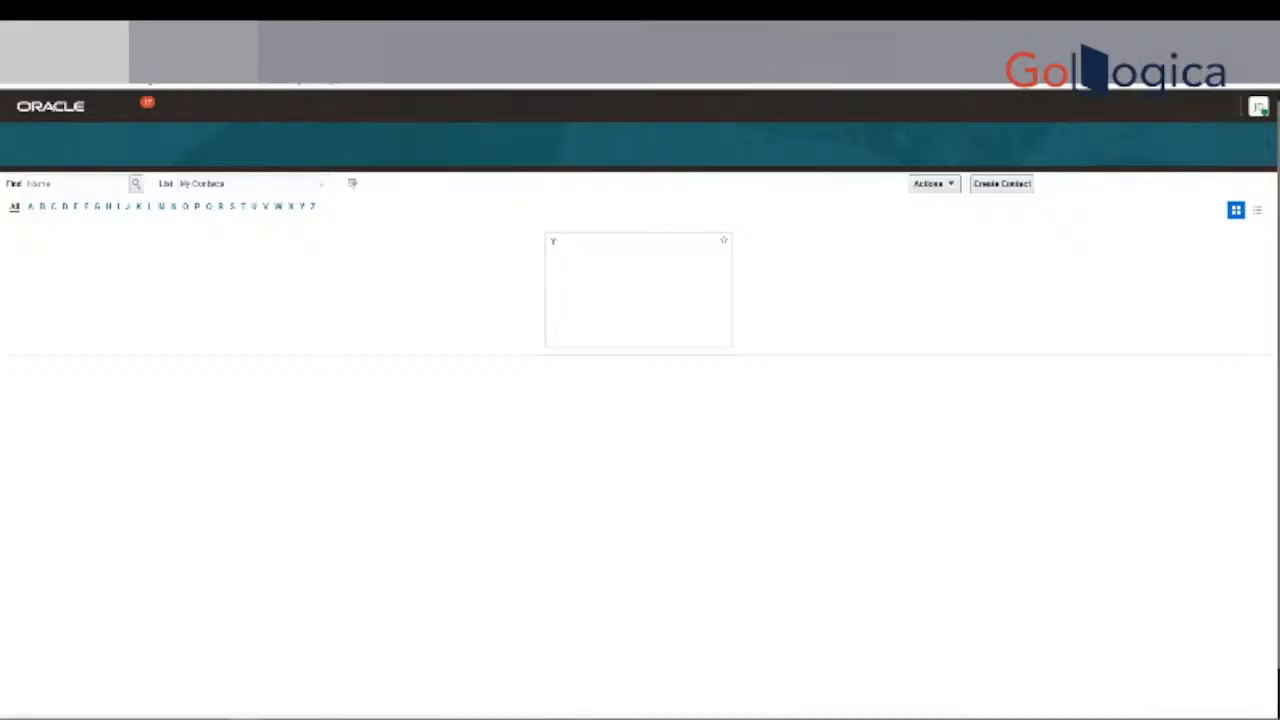
Open the ucf3 Oracle demo environment in another browser tab.
{"action": "key", "text": "ctrl+Tab"}
{"action": "key", "text": "ctrl+l"}
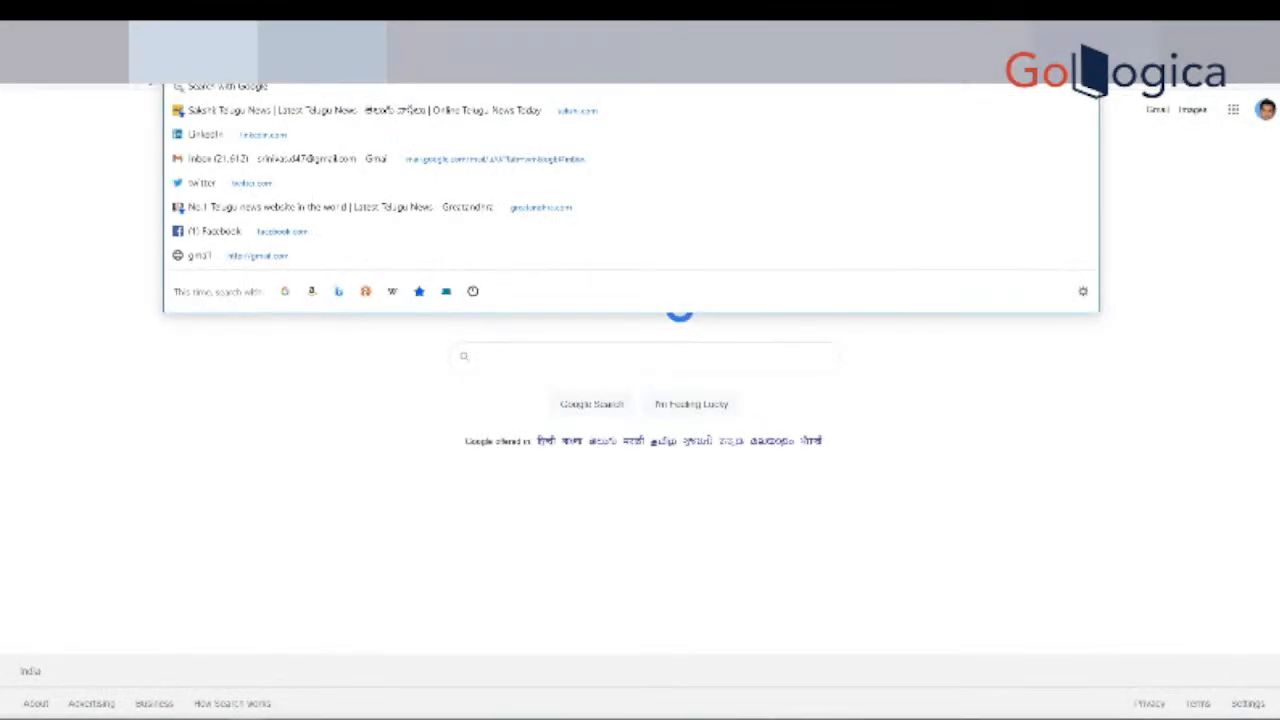
{"action": "type", "text": "f"}
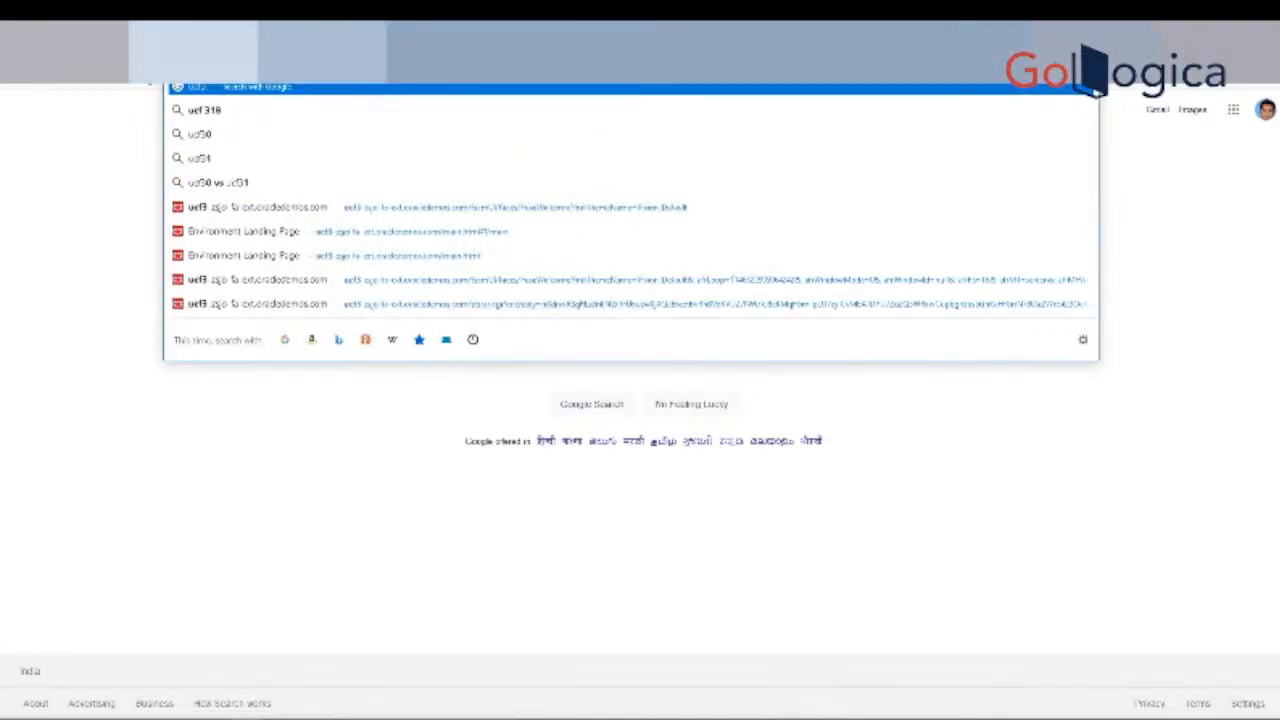
{"action": "type", "text": "-zip-"}
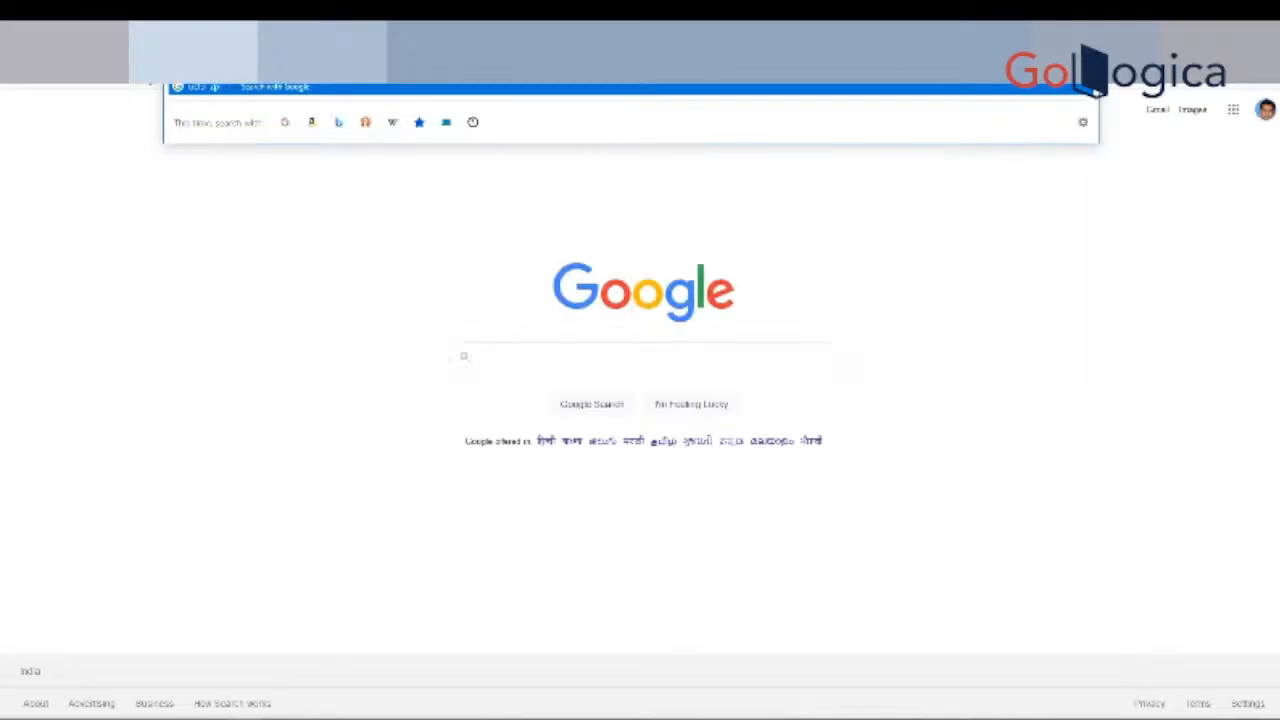
{"action": "type", "text": " login"}
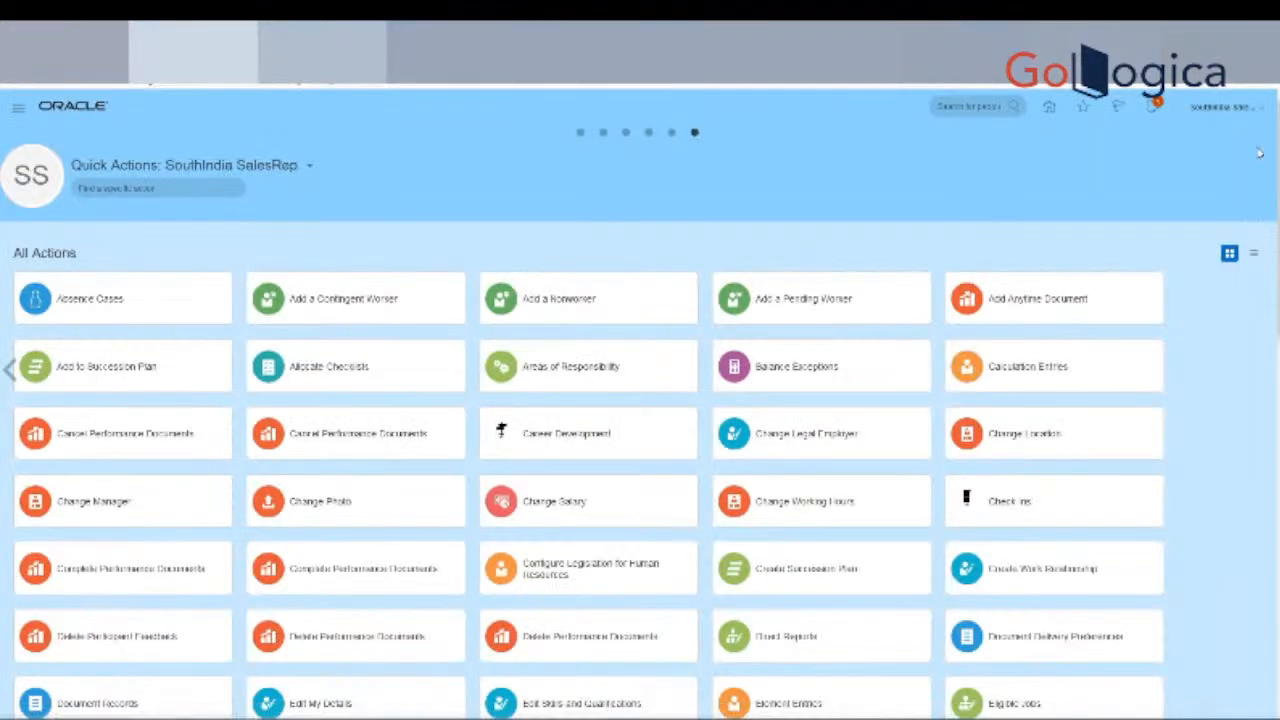
Go to Setup and Maintenance and choose the Sales offering.
{"action": "left_click", "coordinate": [1225, 106]}
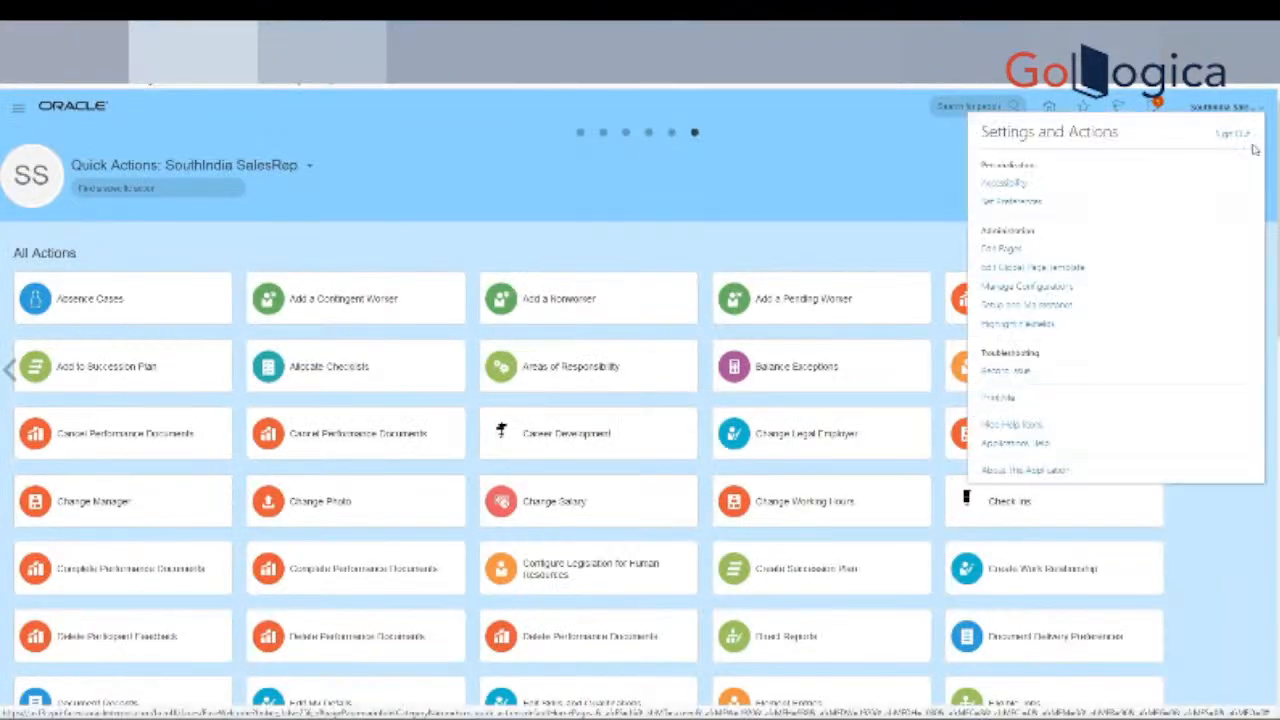
{"action": "left_click", "coordinate": [612, 201]}
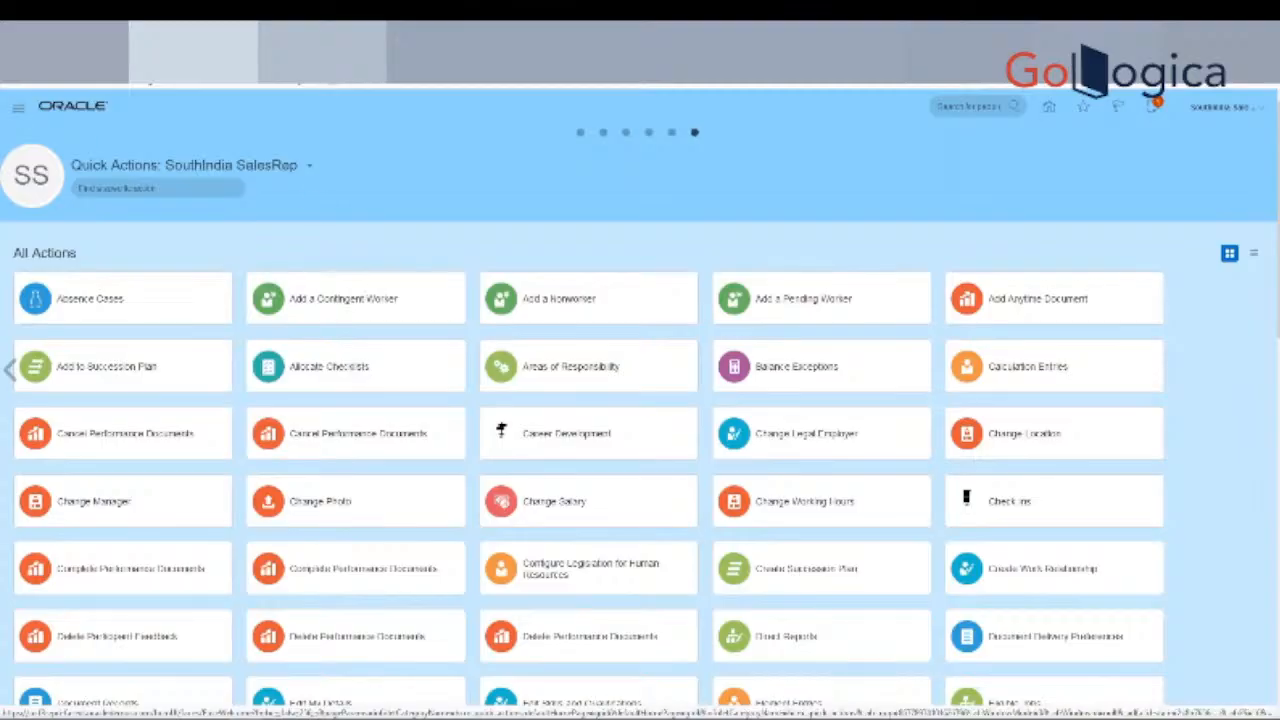
{"action": "scroll", "coordinate": [600, 425], "scroll_direction": "down", "scroll_amount": 3}
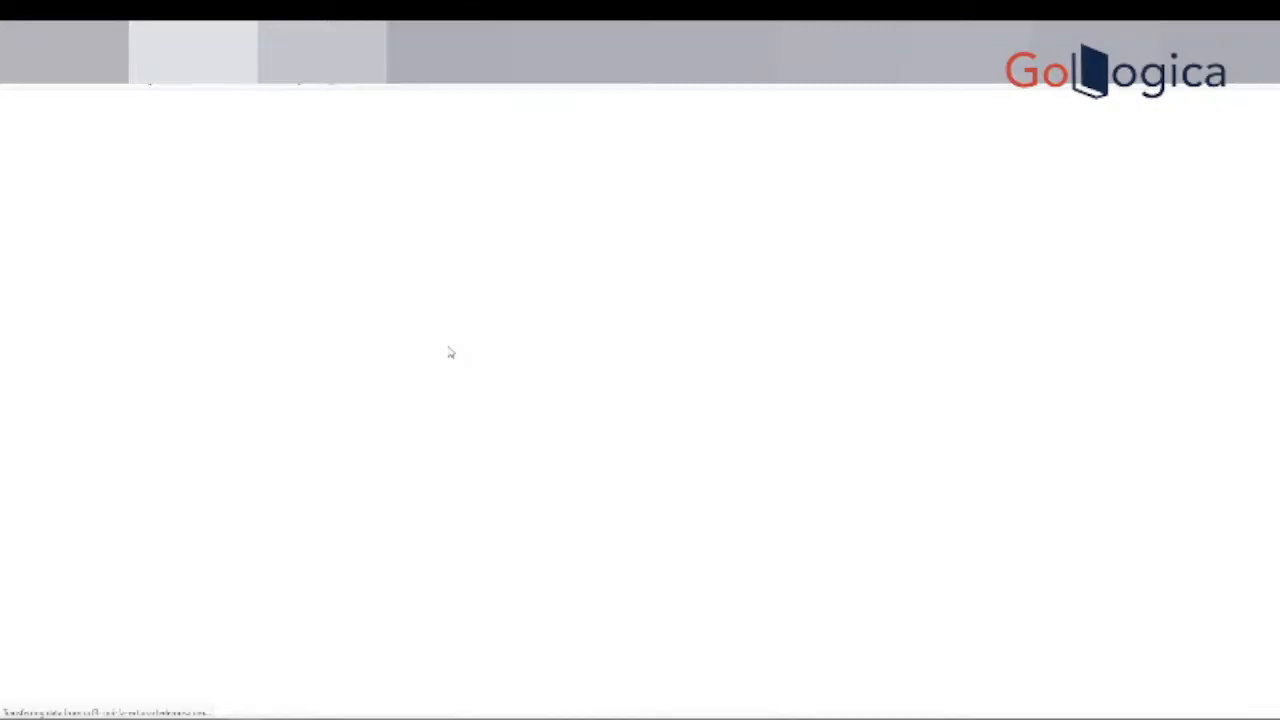
{"action": "left_click", "coordinate": [228, 141]}
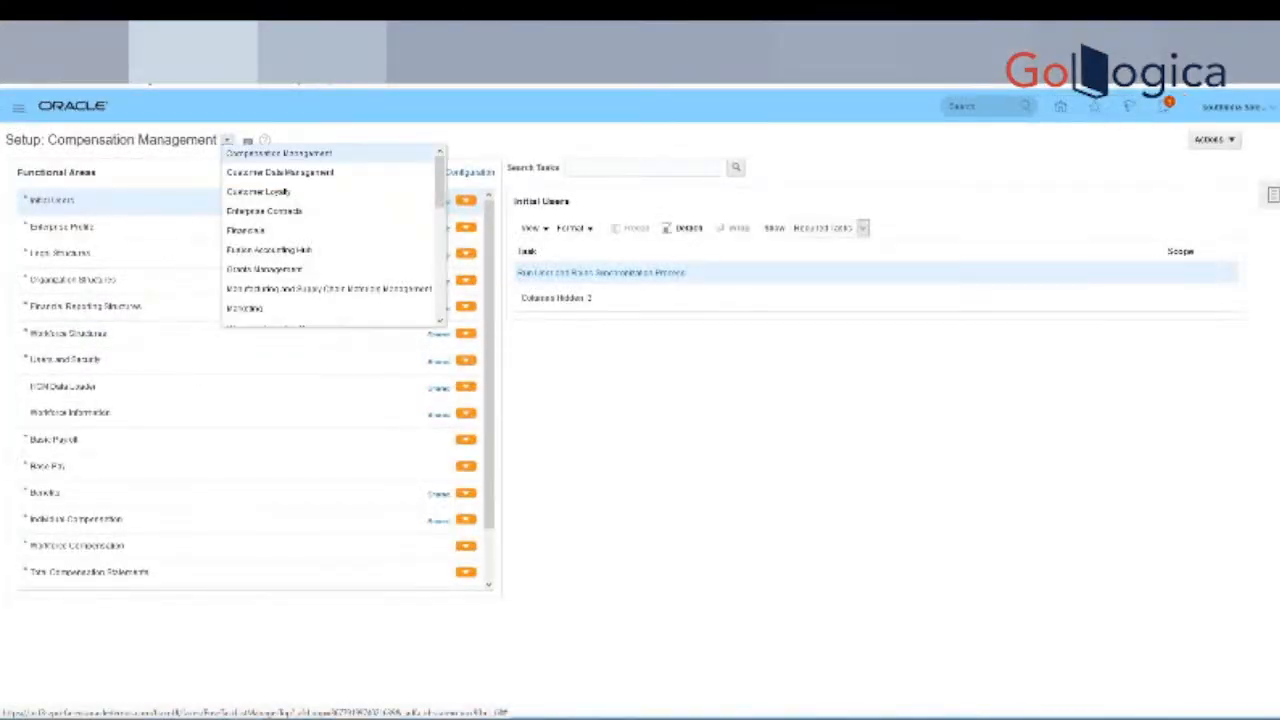
{"action": "scroll", "coordinate": [280, 250], "scroll_direction": "down", "scroll_amount": 3}
{"action": "left_click", "coordinate": [425, 294]}
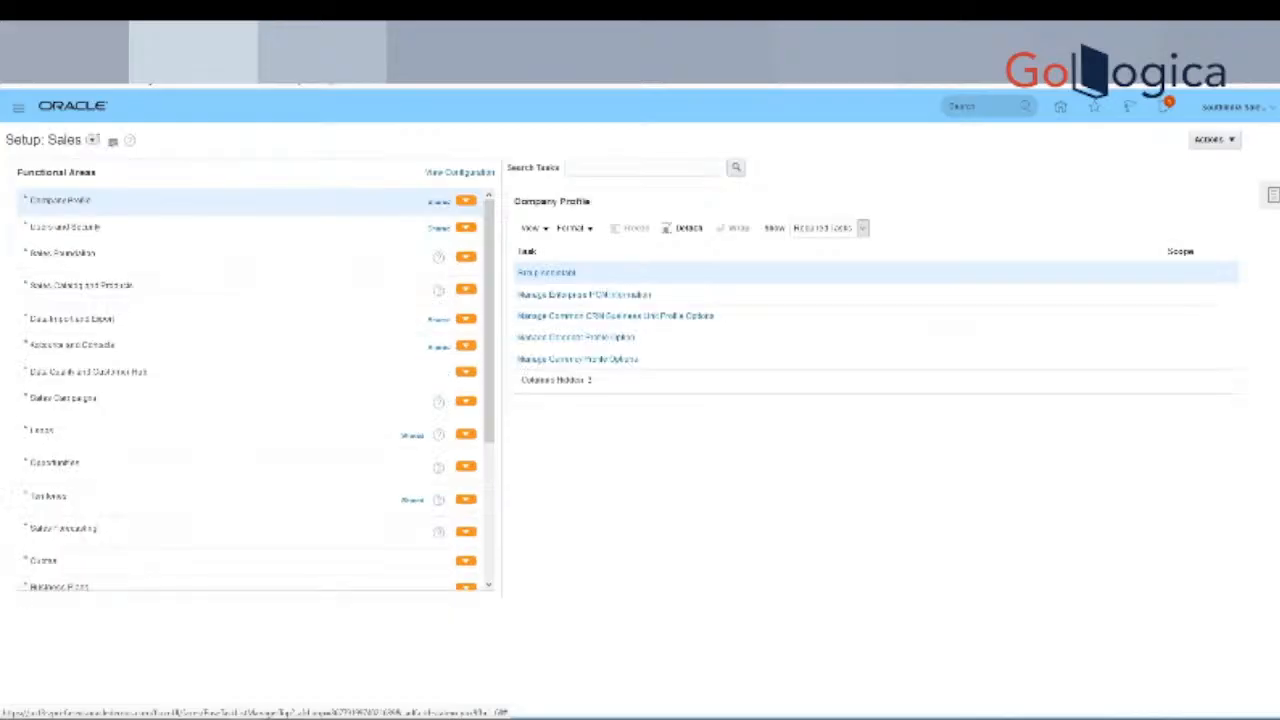
Select the Accounts and Contacts functional area and show All Tasks instead of only the required ones.
{"action": "scroll", "coordinate": [192, 537], "scroll_direction": "down", "scroll_amount": 3}
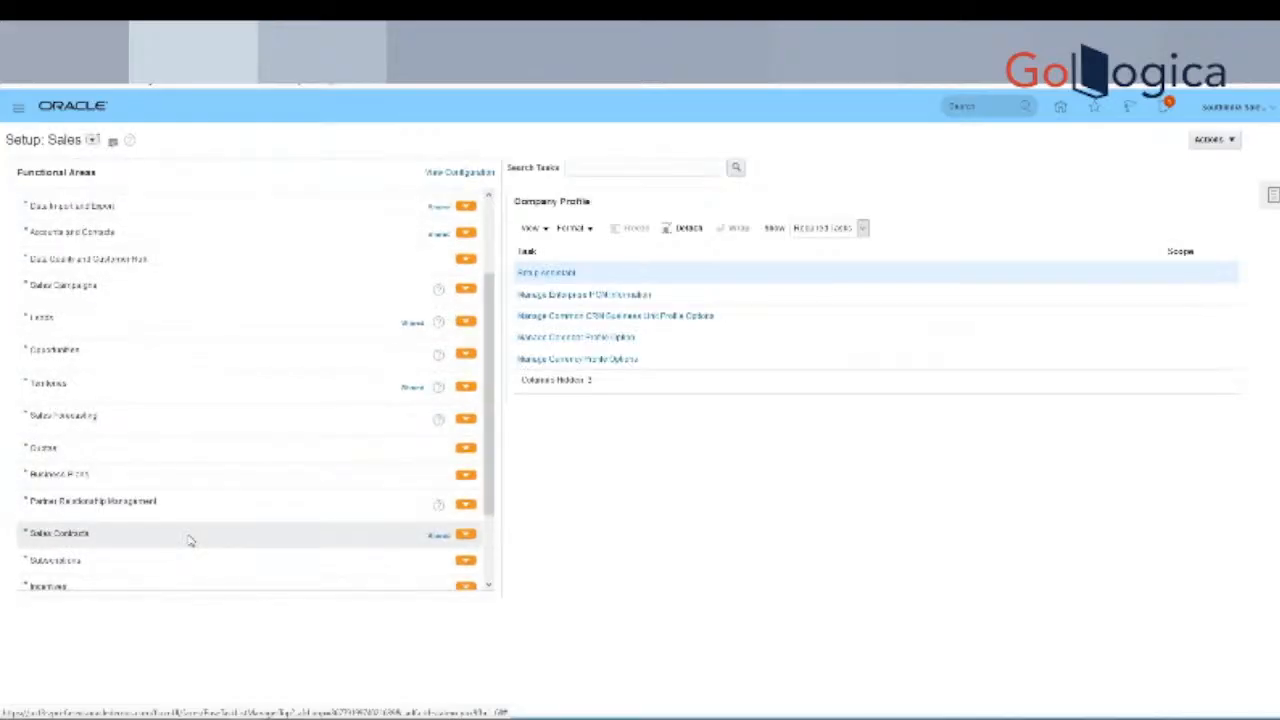
{"action": "scroll", "coordinate": [190, 540], "scroll_direction": "down", "scroll_amount": 2}
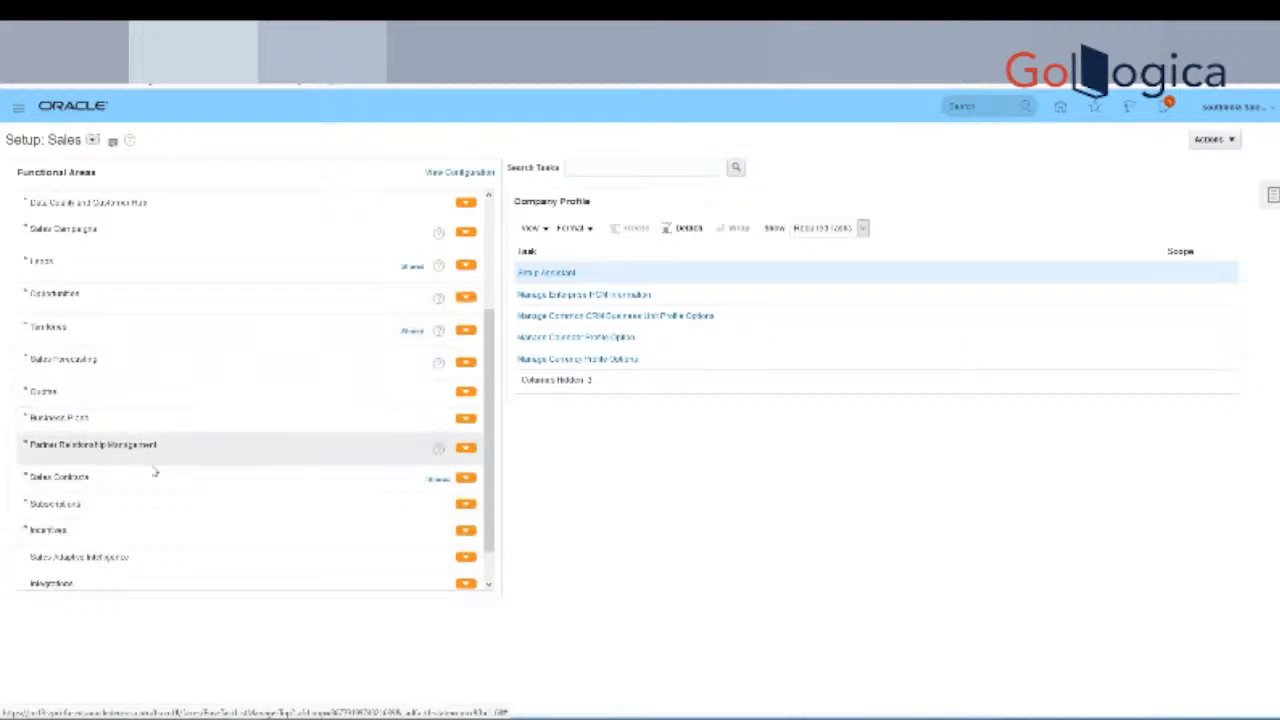
{"action": "scroll", "coordinate": [166, 320], "scroll_direction": "up", "scroll_amount": 4}
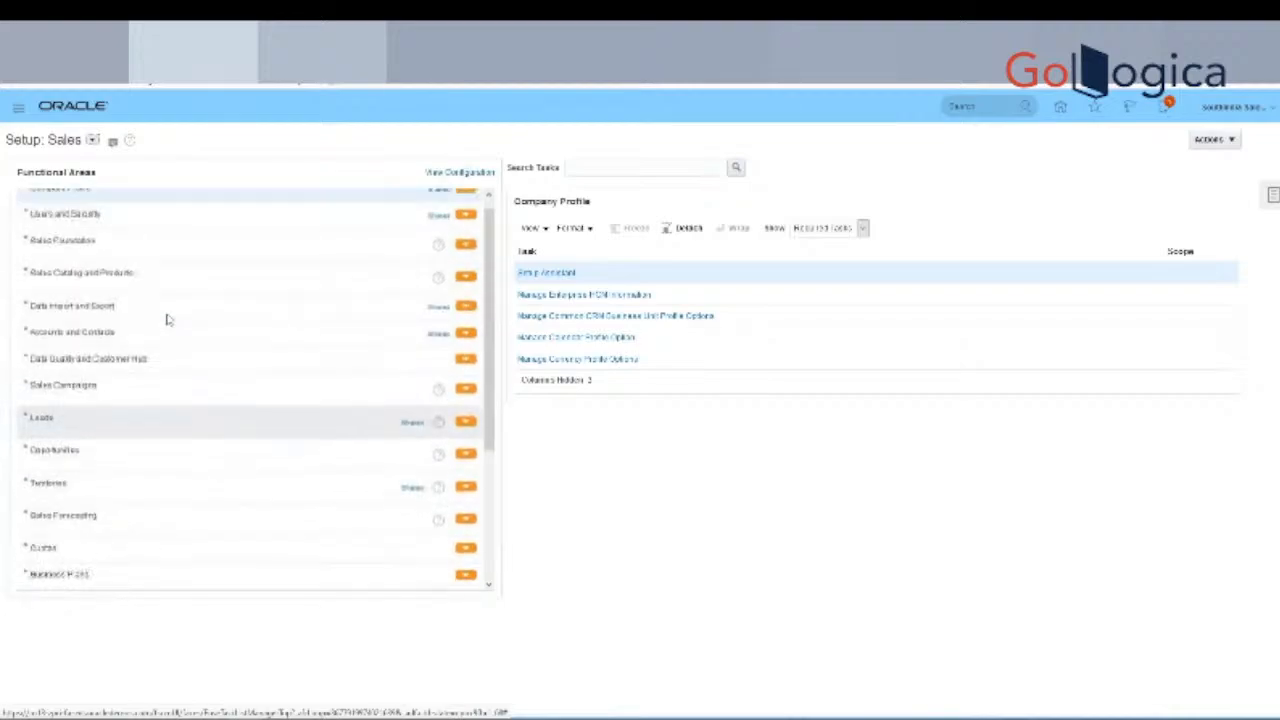
{"action": "scroll", "coordinate": [166, 320], "scroll_direction": "up", "scroll_amount": 1}
{"action": "left_click", "coordinate": [166, 340]}
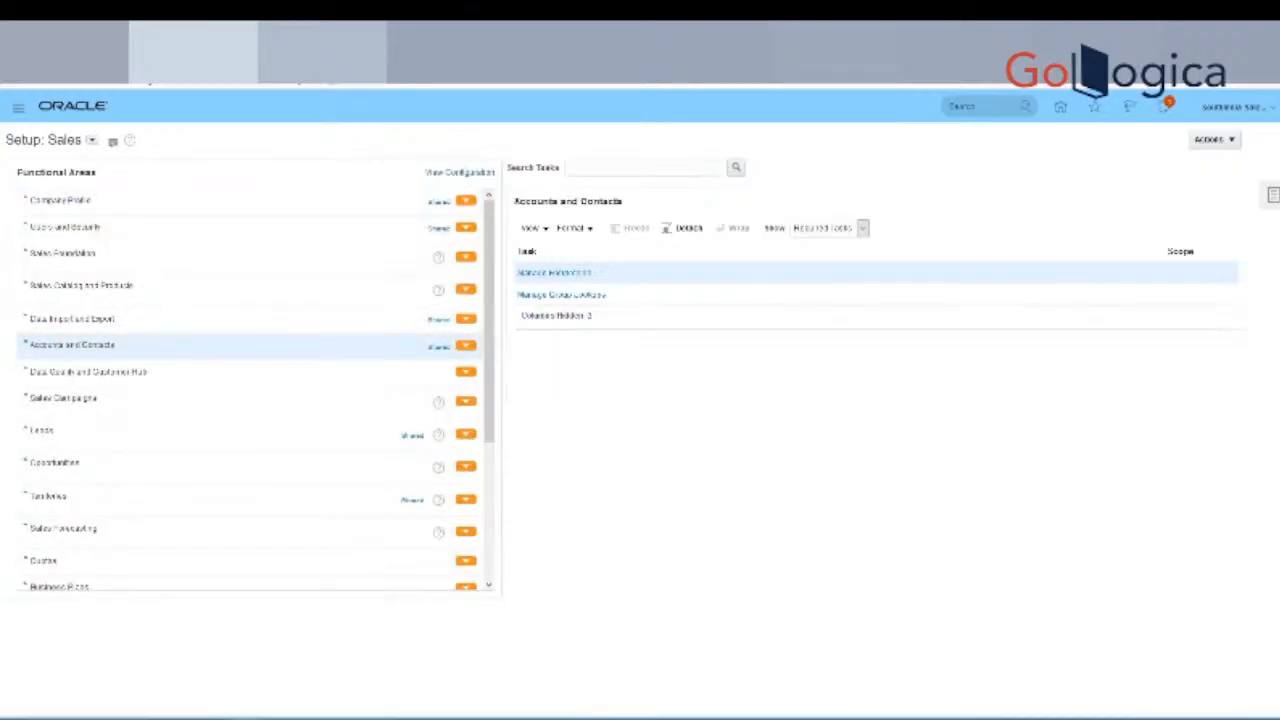
{"action": "left_click", "coordinate": [818, 230]}
{"action": "left_click", "coordinate": [816, 243]}
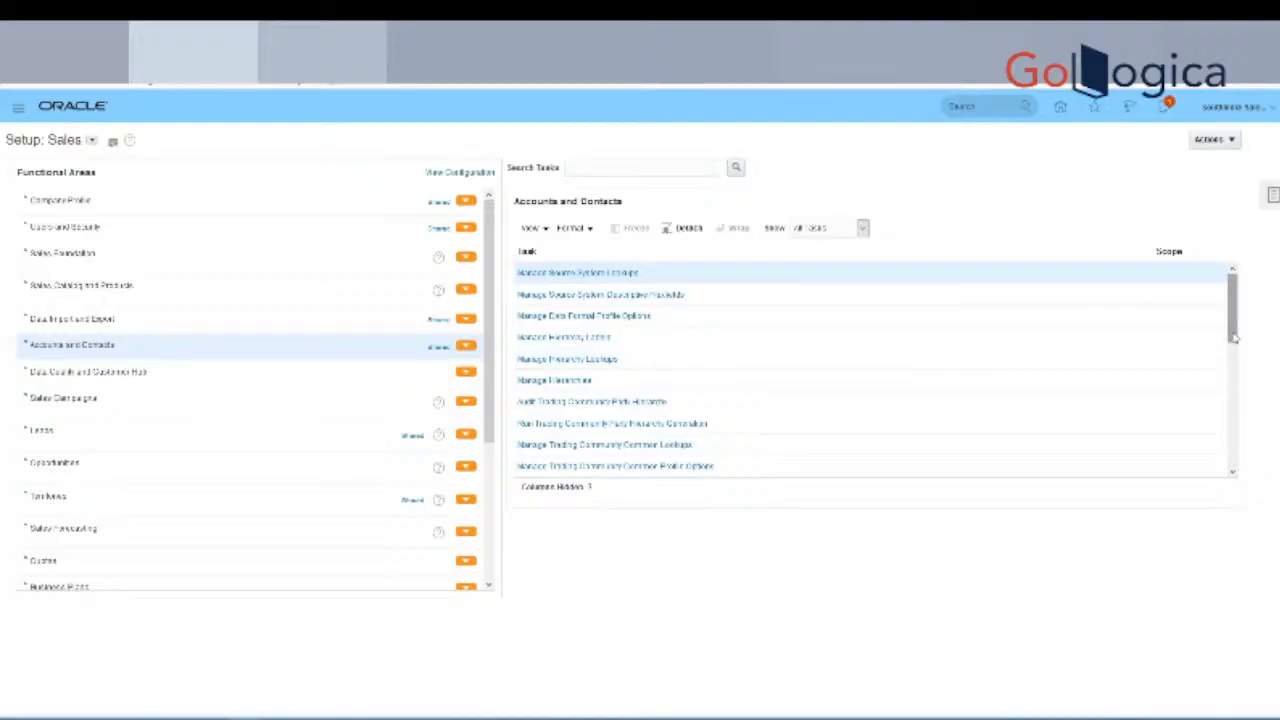
Find and open the Manage Customer Center Profile Options task in the Accounts and Contacts task list.
{"action": "scroll", "coordinate": [1235, 340], "scroll_direction": "down", "scroll_amount": 10}
{"action": "scroll", "coordinate": [1232, 416], "scroll_direction": "down", "scroll_amount": 8}
{"action": "scroll", "coordinate": [1232, 460], "scroll_direction": "down", "scroll_amount": 1}
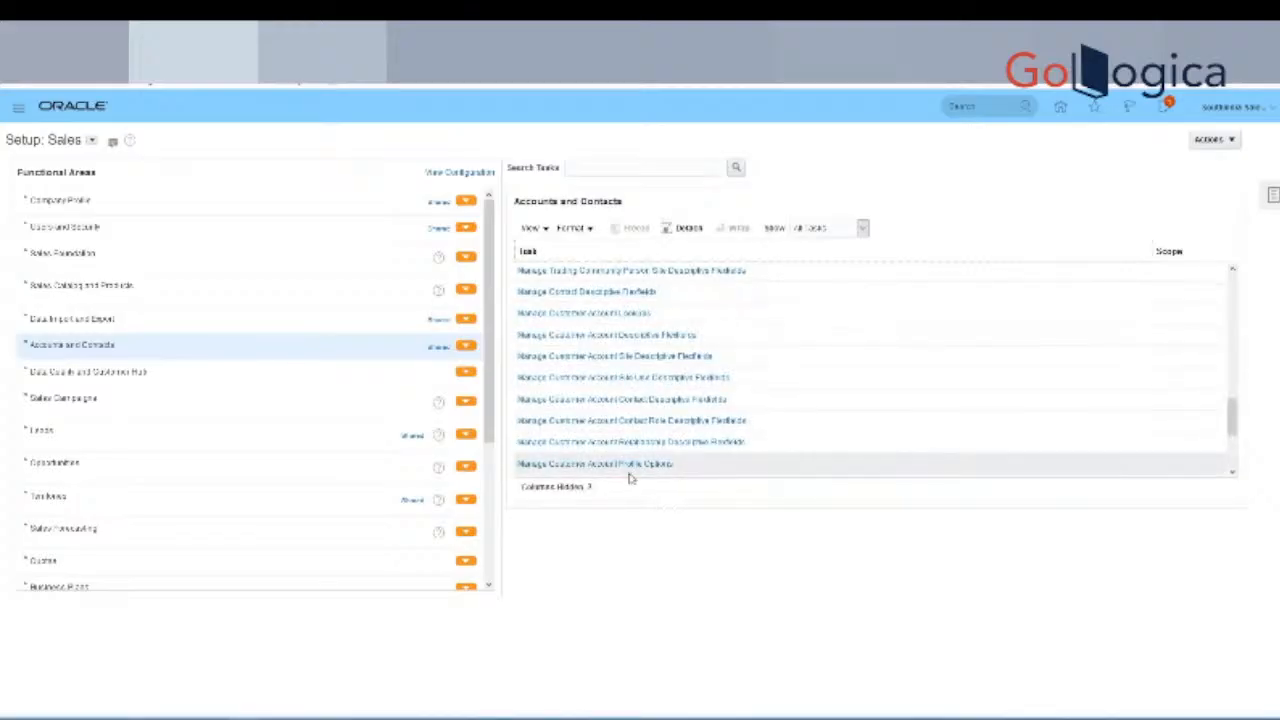
{"action": "left_click", "coordinate": [1233, 473]}
{"action": "left_click", "coordinate": [1234, 474]}
{"action": "left_click", "coordinate": [1234, 474]}
{"action": "left_click", "coordinate": [1234, 474]}
{"action": "left_click", "coordinate": [1234, 474]}
{"action": "left_click", "coordinate": [1234, 474]}
{"action": "left_click", "coordinate": [1234, 474]}
{"action": "left_click", "coordinate": [1234, 474]}
{"action": "left_click", "coordinate": [641, 450]}
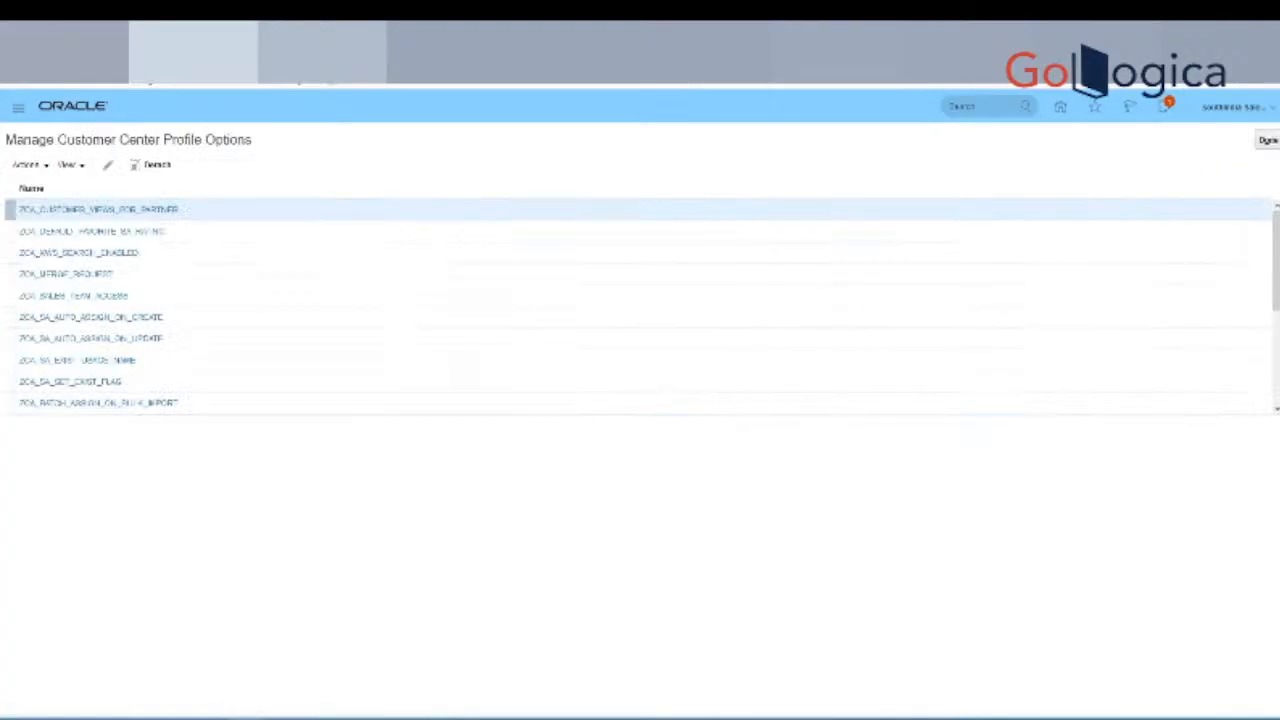
Open the profile values of ZCA_DEFAULT_CONTACT_TYPE and try to leave the page.
{"action": "scroll", "coordinate": [337, 388], "scroll_direction": "down", "scroll_amount": 4}
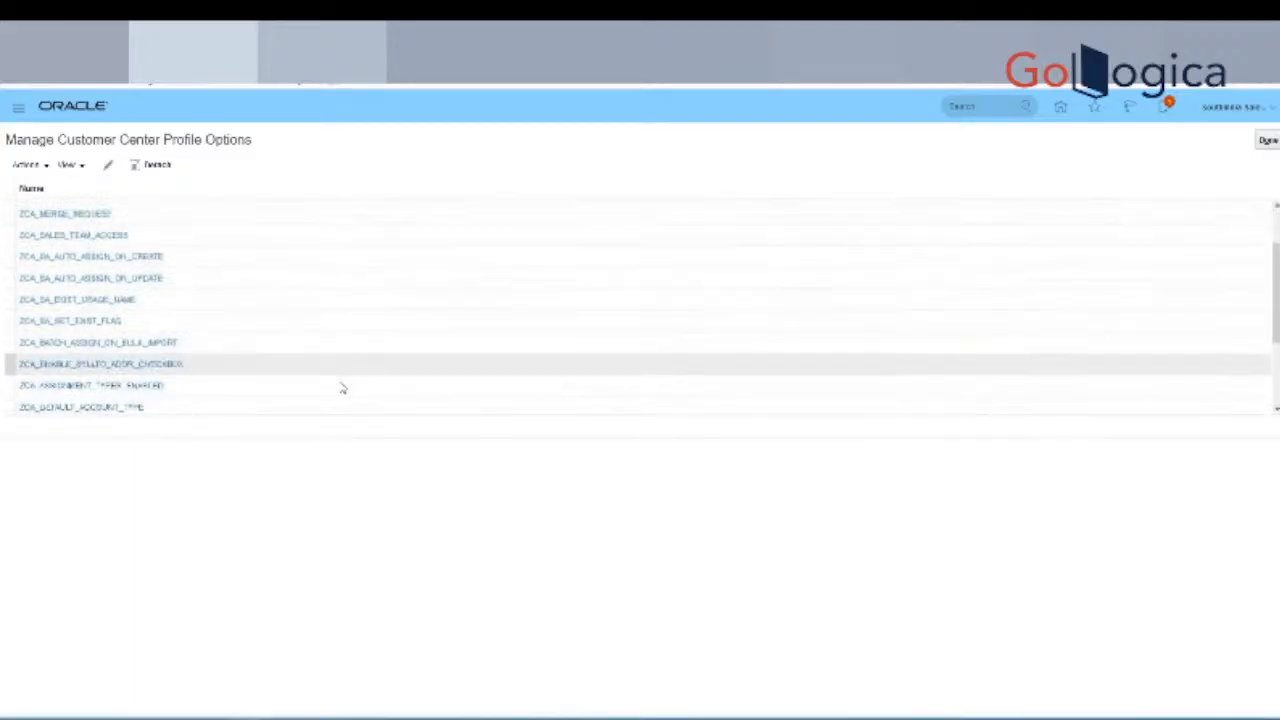
{"action": "scroll", "coordinate": [341, 388], "scroll_direction": "down", "scroll_amount": 3}
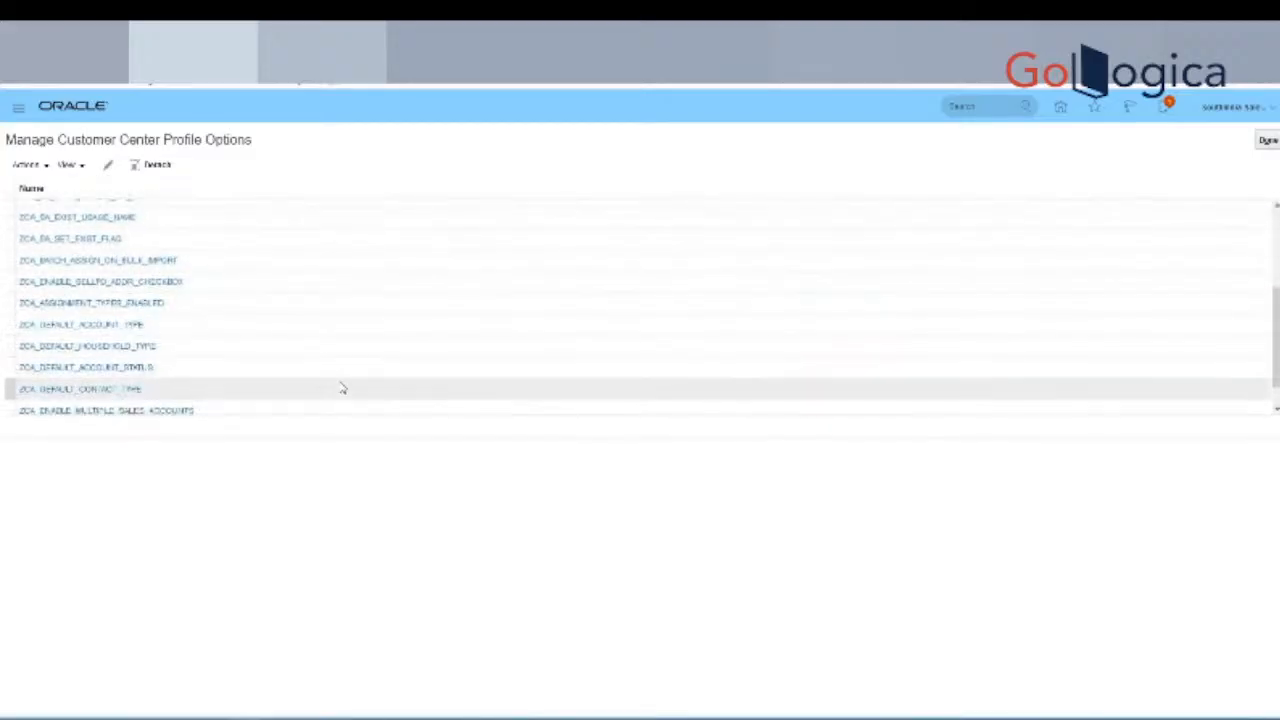
{"action": "left_click", "coordinate": [125, 380]}
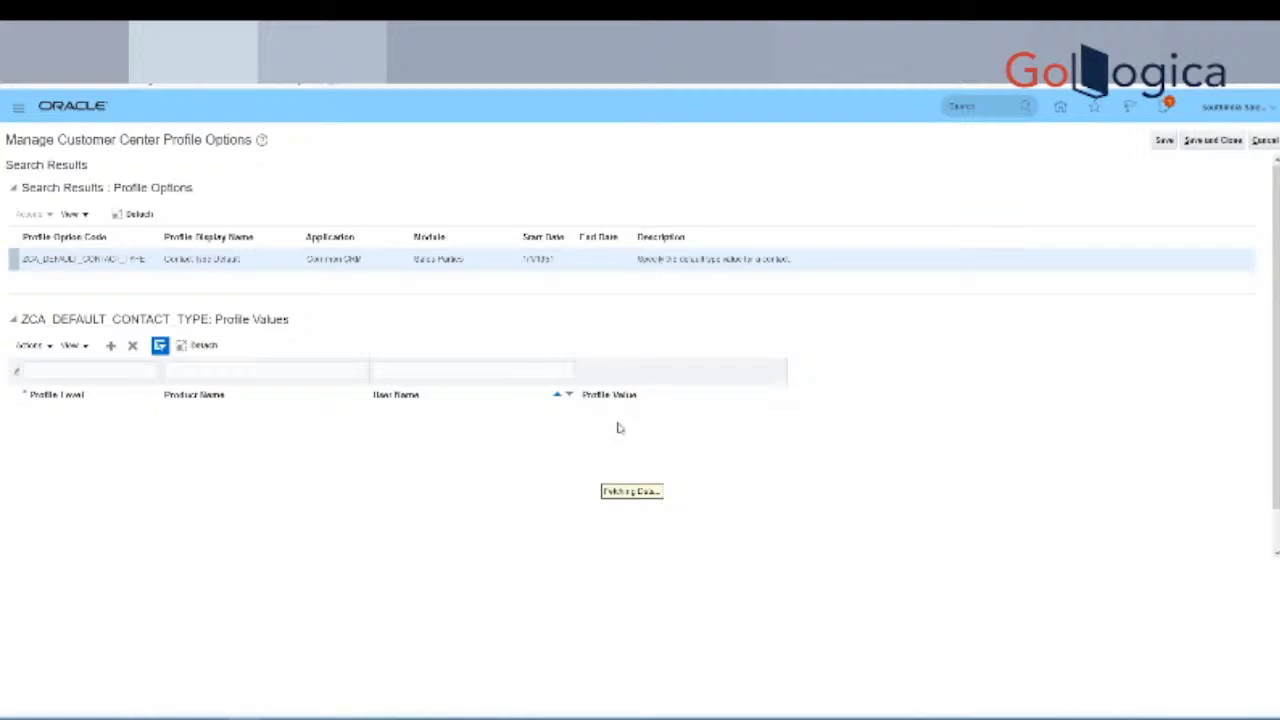
{"action": "left_click", "coordinate": [1265, 141]}
{"action": "left_click", "coordinate": [1230, 144]}
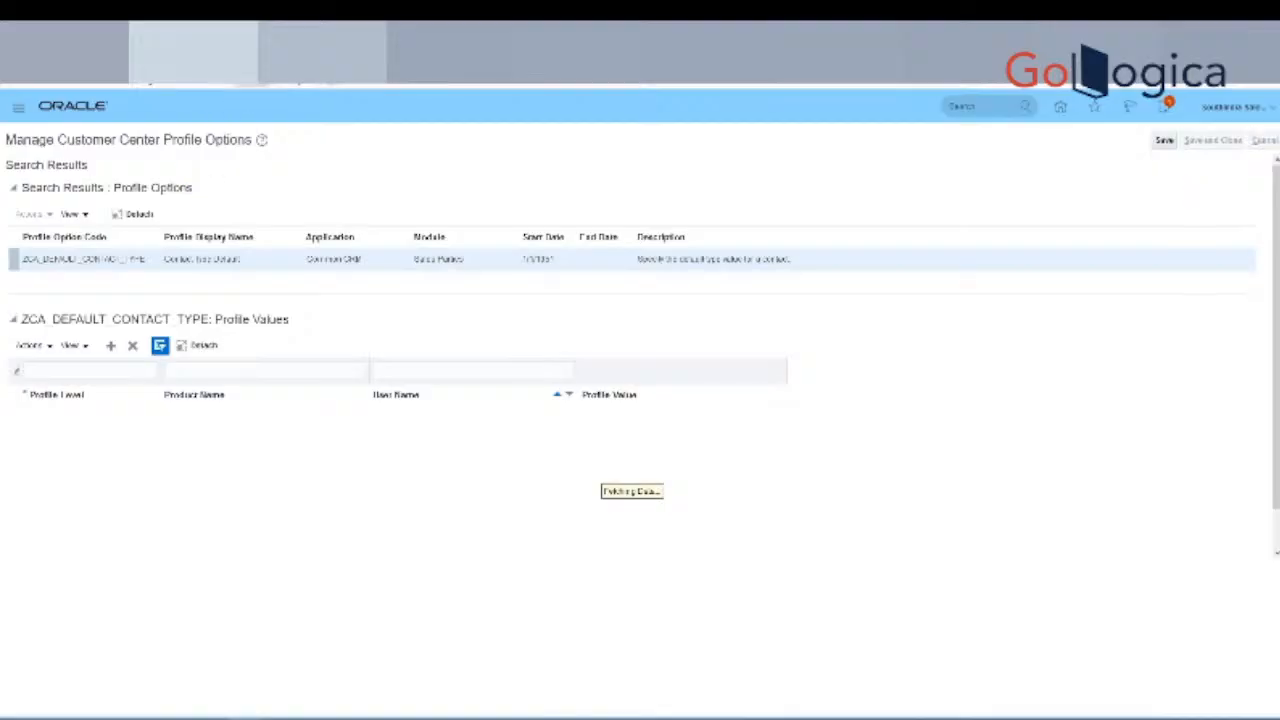
Open the same environment in a further browser tab and bring up its Setup and Maintenance page for the Sales offering.
{"action": "right_click", "coordinate": [220, 30]}
{"action": "left_click", "coordinate": [268, 93]}
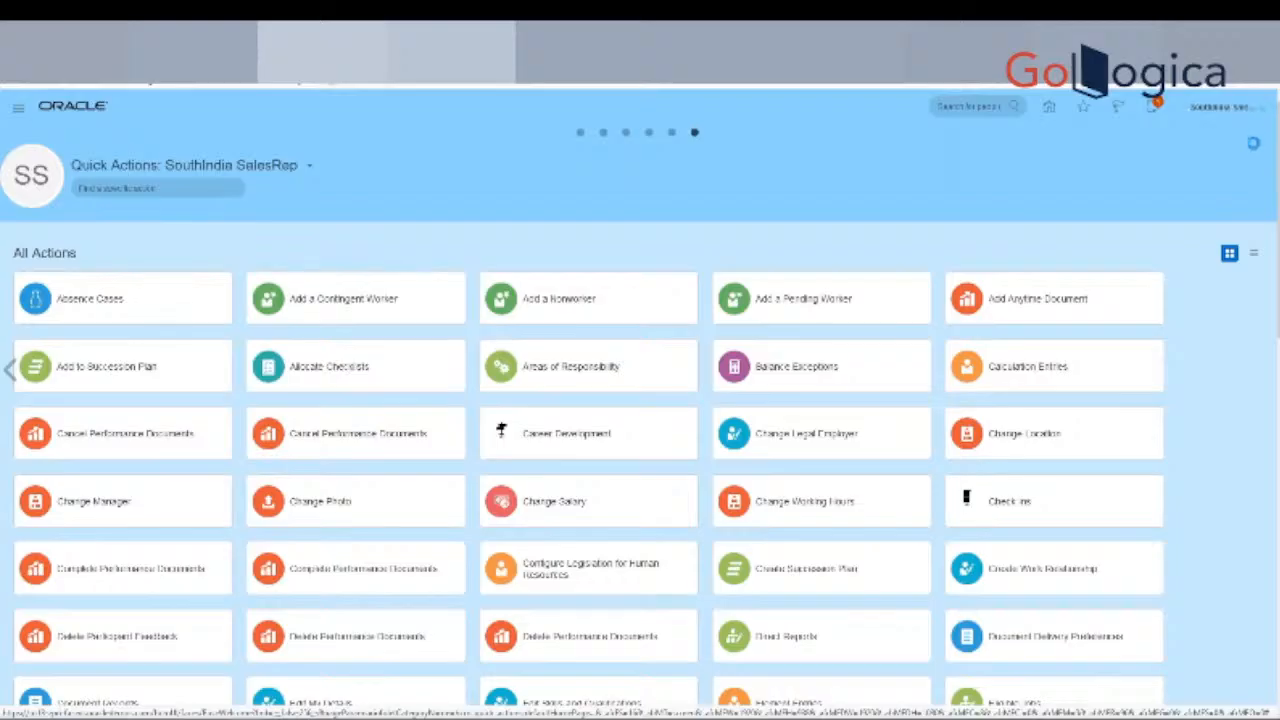
{"action": "left_click", "coordinate": [1228, 106]}
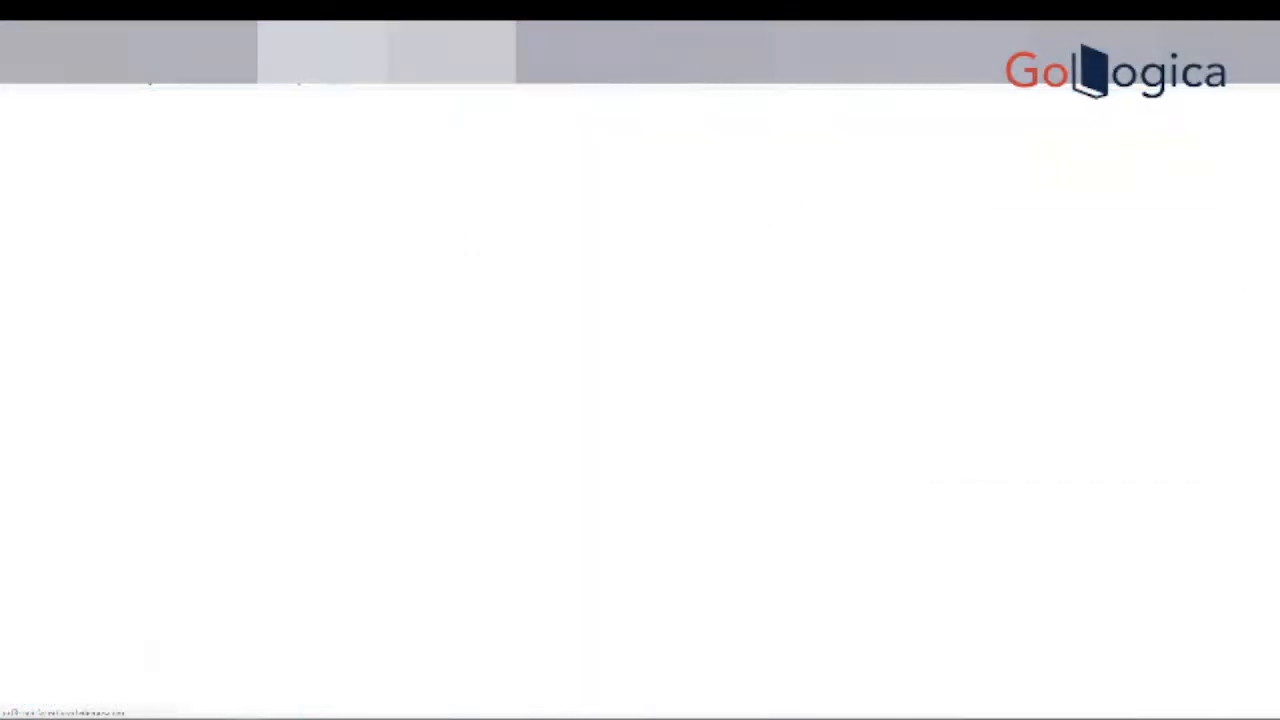
{"action": "left_click", "coordinate": [228, 140]}
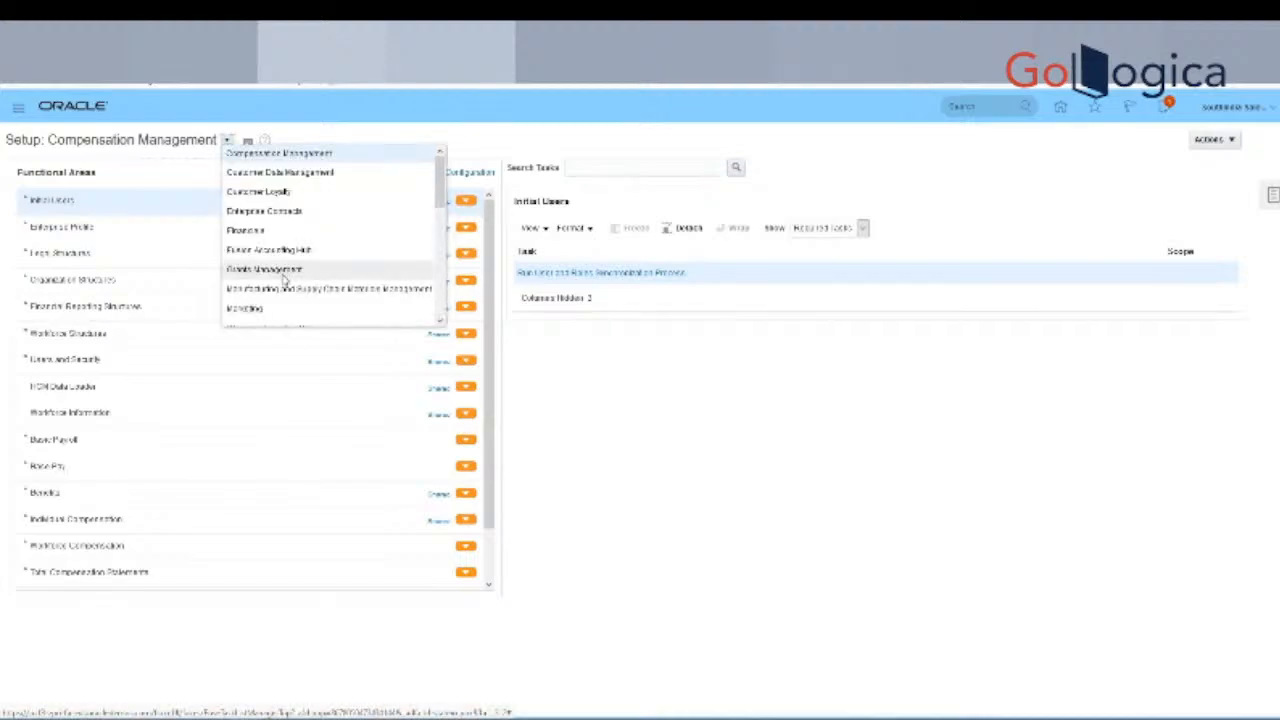
{"action": "scroll", "coordinate": [283, 279], "scroll_direction": "down", "scroll_amount": 5}
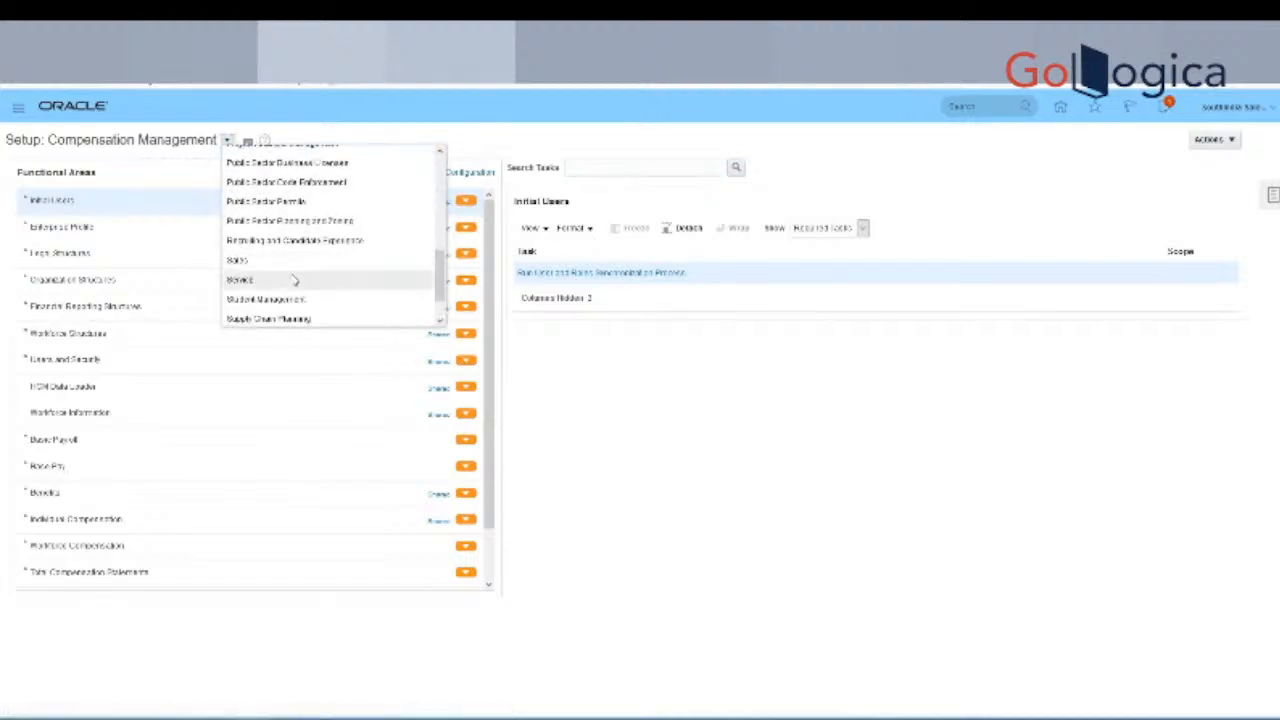
{"action": "left_click", "coordinate": [300, 260]}
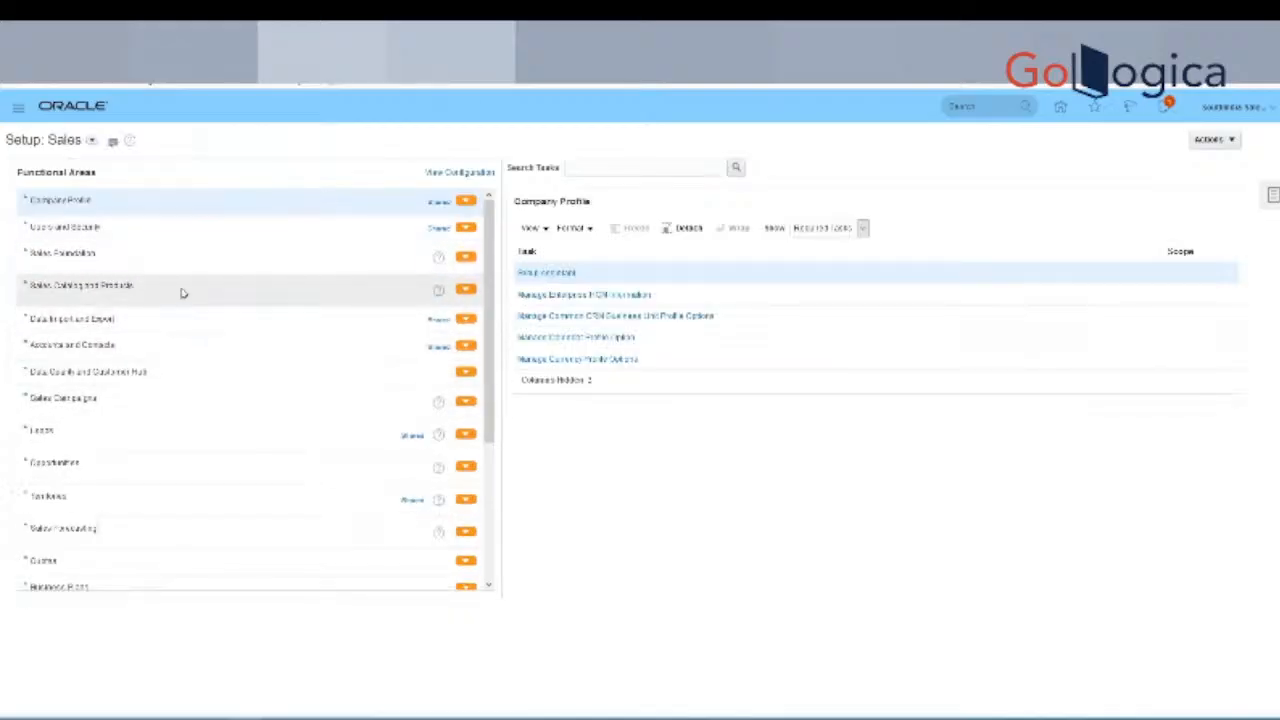
Show All Tasks for Accounts and Contacts and open Manage Customer Center Profile Options to browse its profile list.
{"action": "left_click", "coordinate": [197, 344]}
{"action": "left_click", "coordinate": [837, 232]}
{"action": "left_click", "coordinate": [837, 244]}
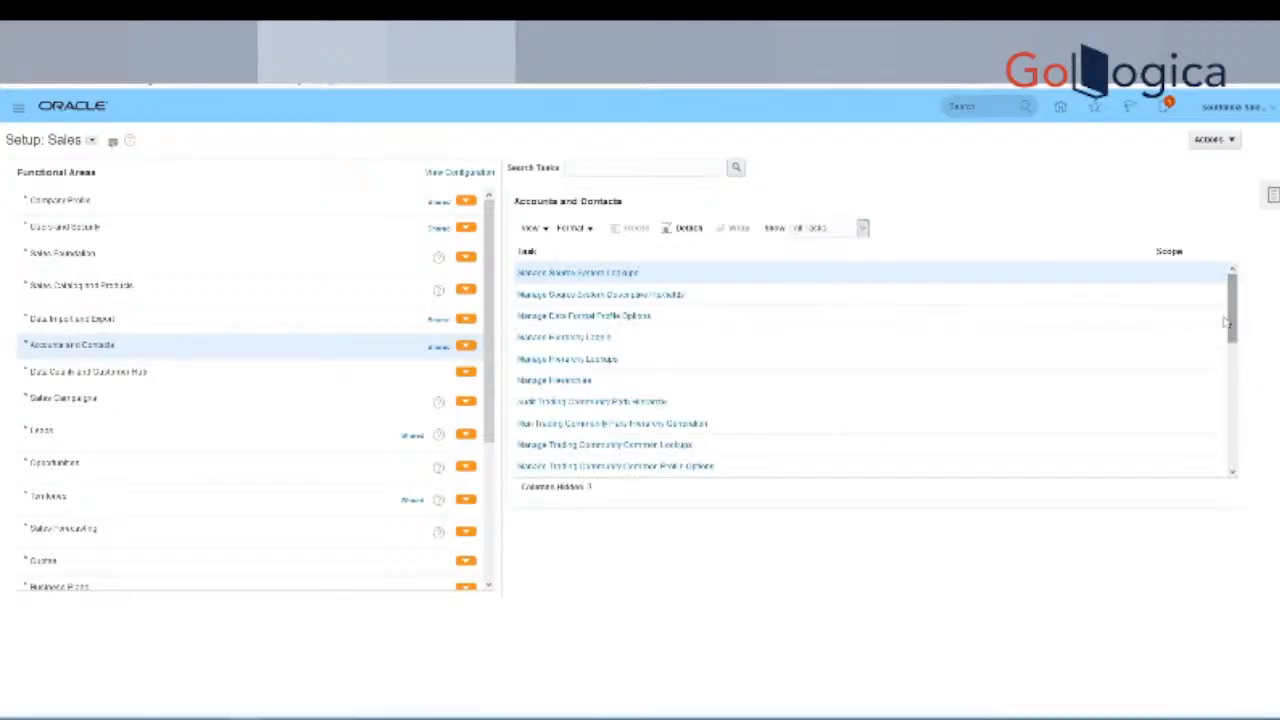
{"action": "left_click_drag", "start_coordinate": [1233, 333], "coordinate": [1233, 466]}
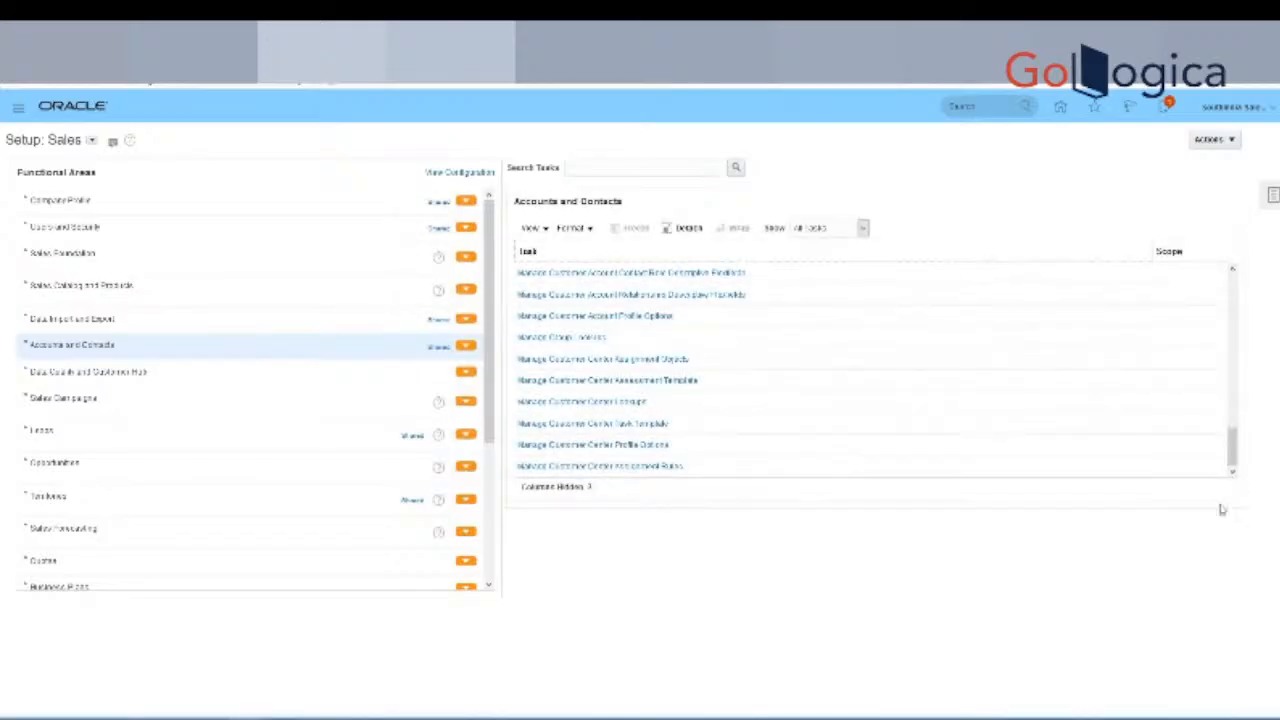
{"action": "left_click", "coordinate": [620, 444]}
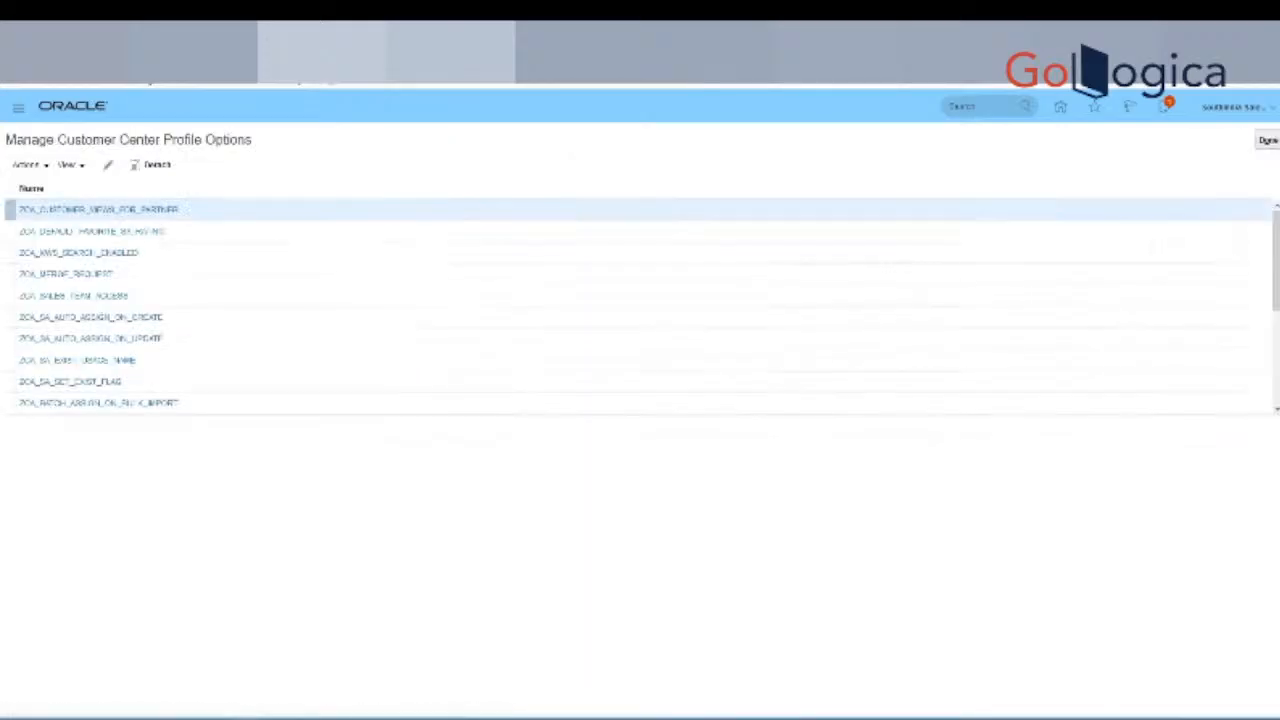
{"action": "scroll", "coordinate": [729, 294], "scroll_direction": "down", "scroll_amount": 4}
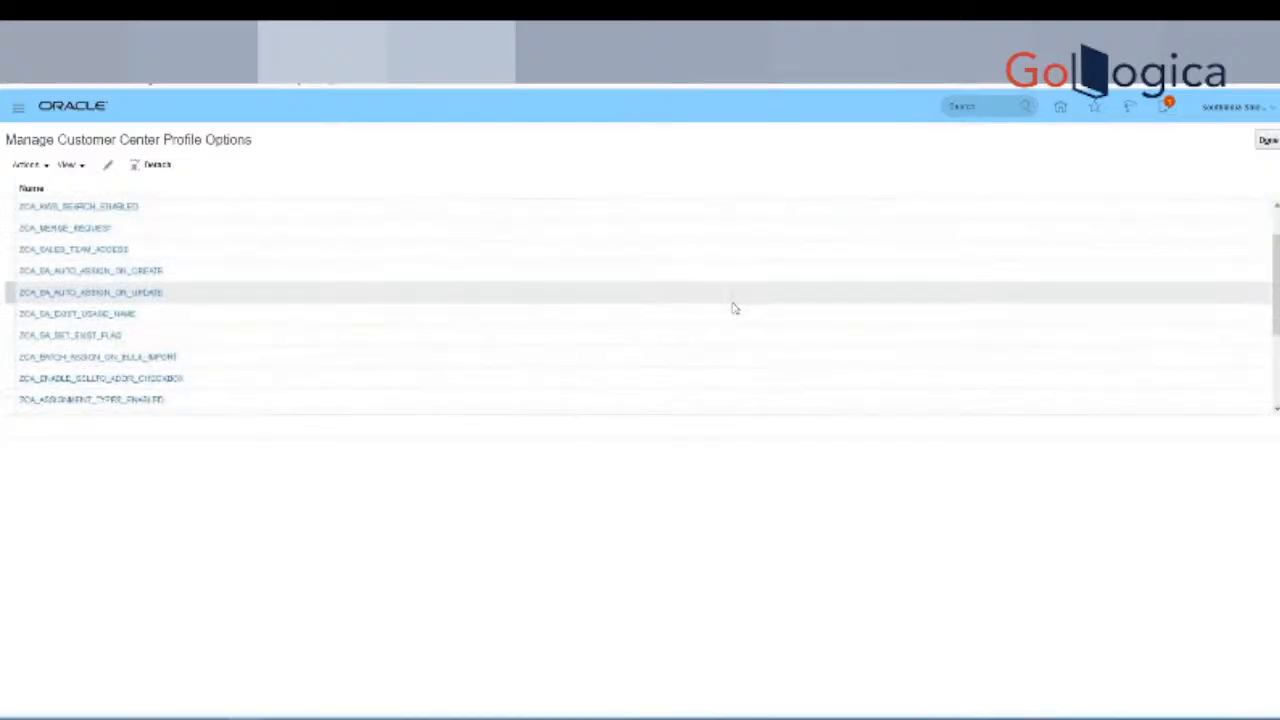
Examine the default account and contact entries further down the Customer Center profile options list.
{"action": "scroll", "coordinate": [735, 313], "scroll_direction": "down", "scroll_amount": 4}
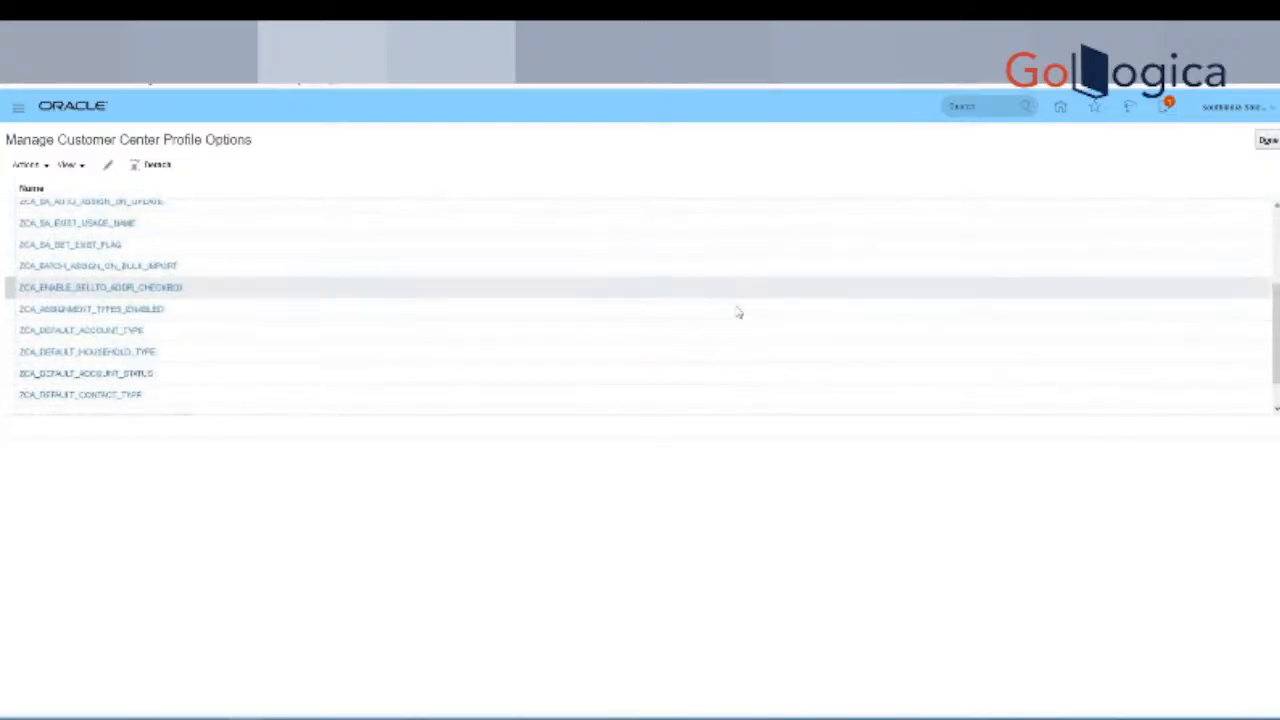
{"action": "left_click", "coordinate": [132, 385]}
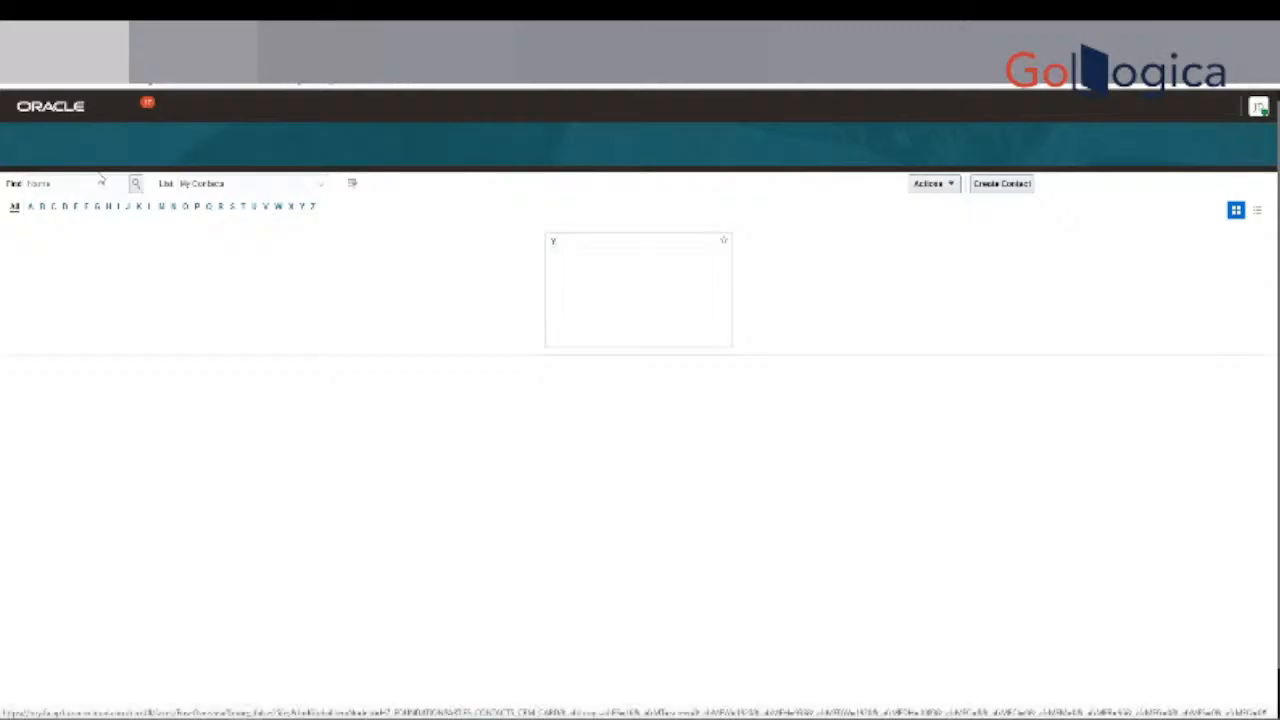
Open the Opportunities page in the other environment and start a new opportunity named Test Opty.
{"action": "left_click", "coordinate": [90, 84]}
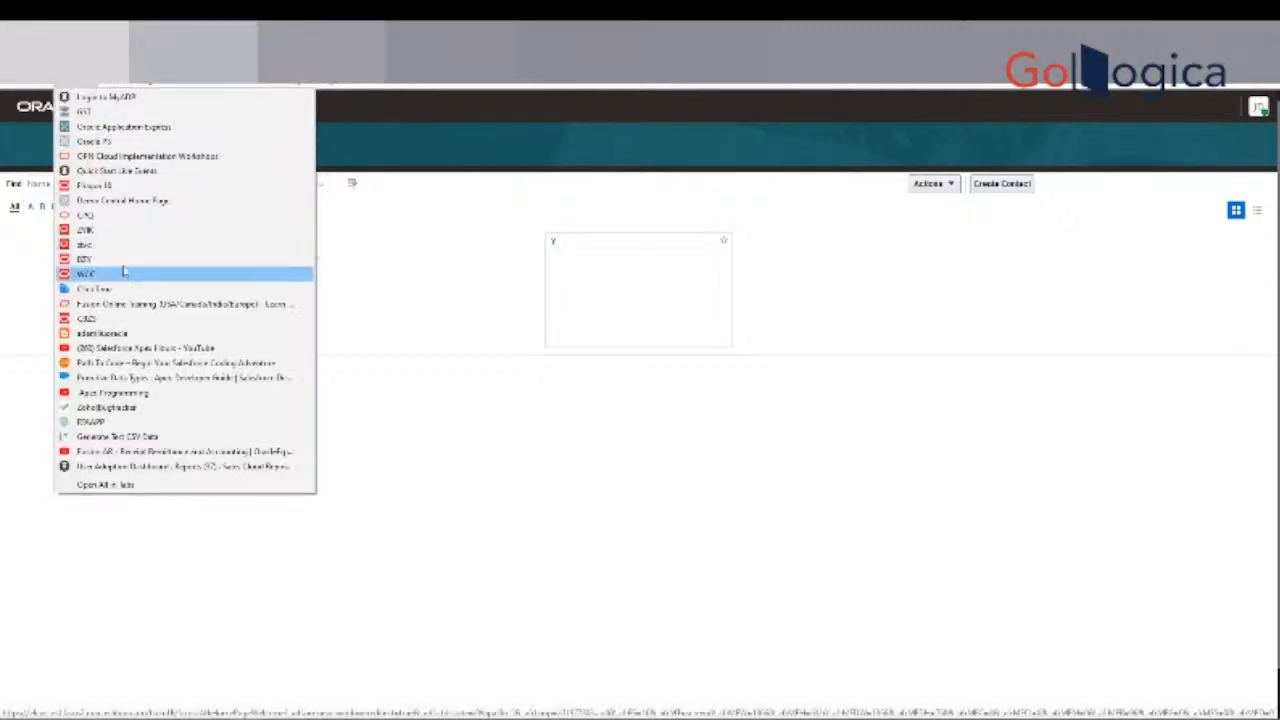
{"action": "left_click", "coordinate": [126, 262]}
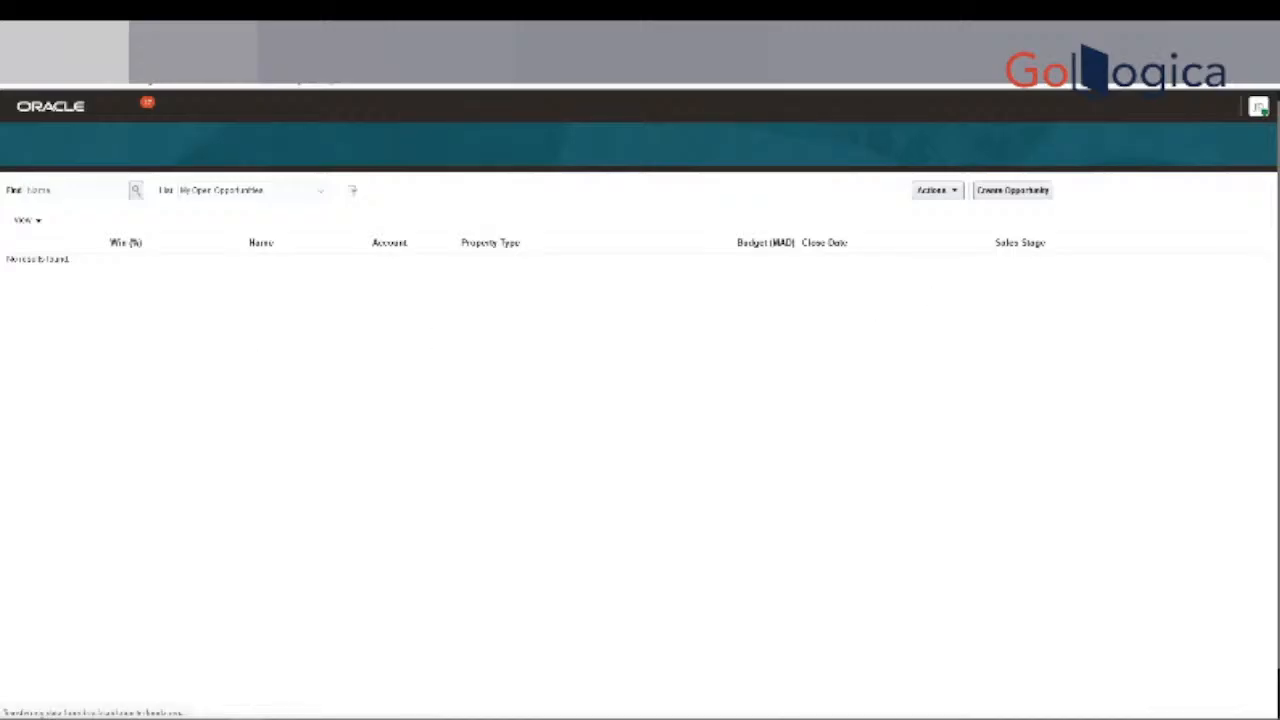
{"action": "left_click", "coordinate": [82, 235]}
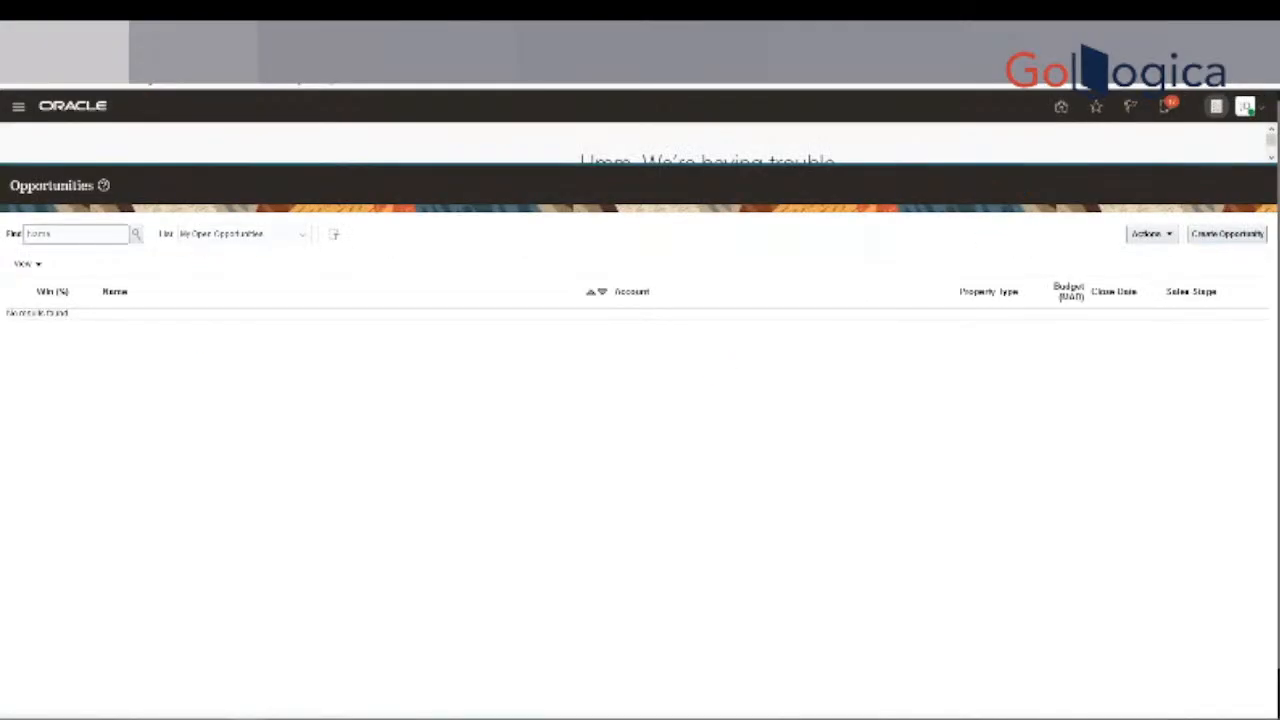
{"action": "left_click", "coordinate": [1225, 237]}
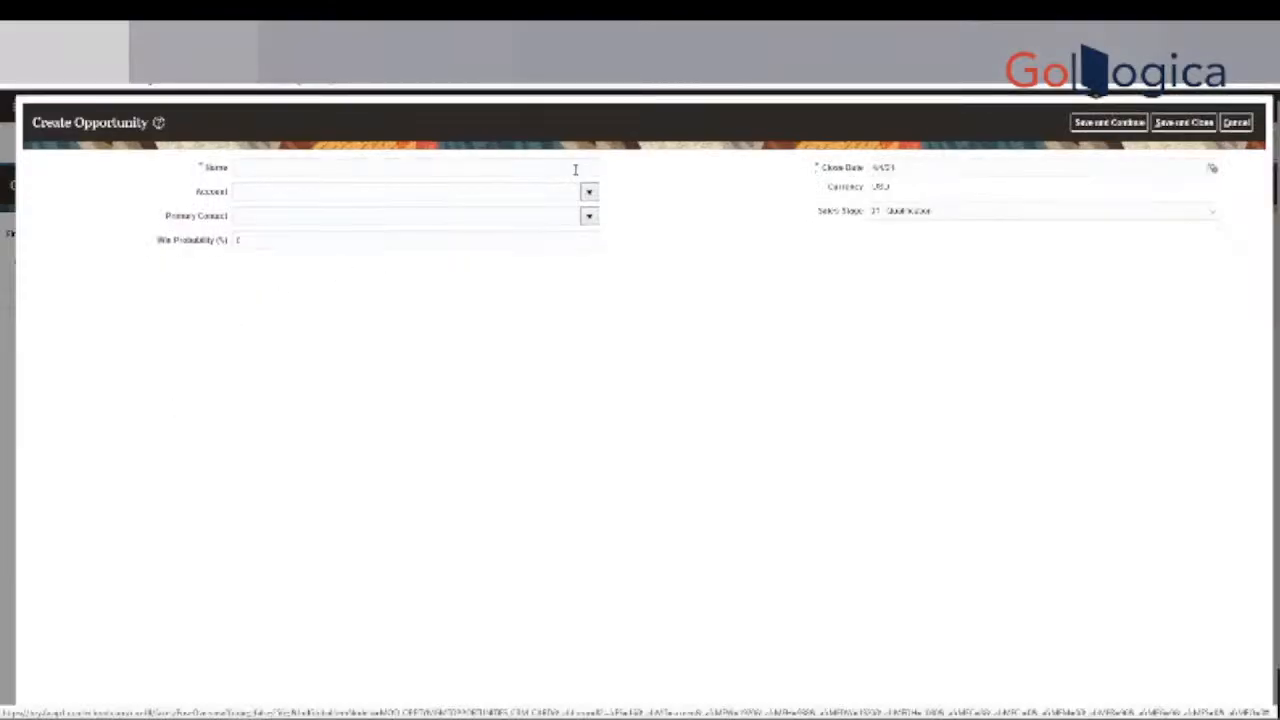
{"action": "type", "text": "Test Oppty"}
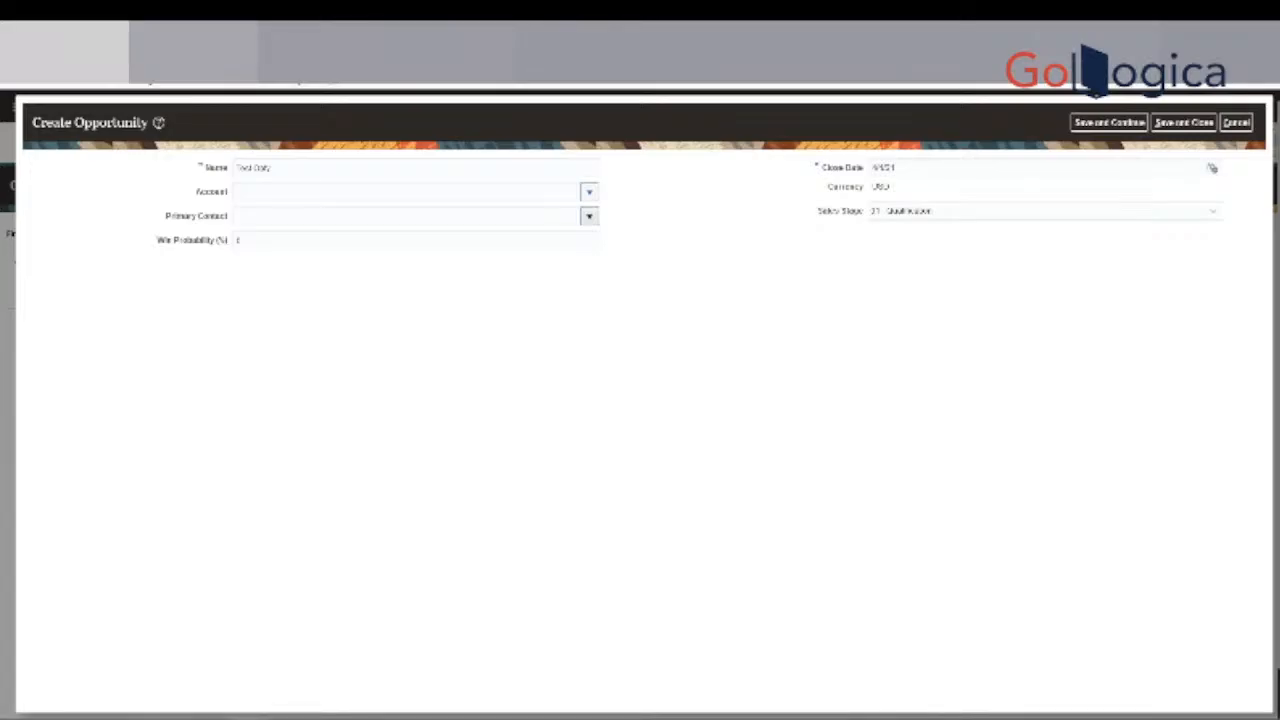
Open the account search from the opportunity's Account field, bring up the Create Account form to view its fields, and cancel the form.
{"action": "left_click", "coordinate": [589, 191]}
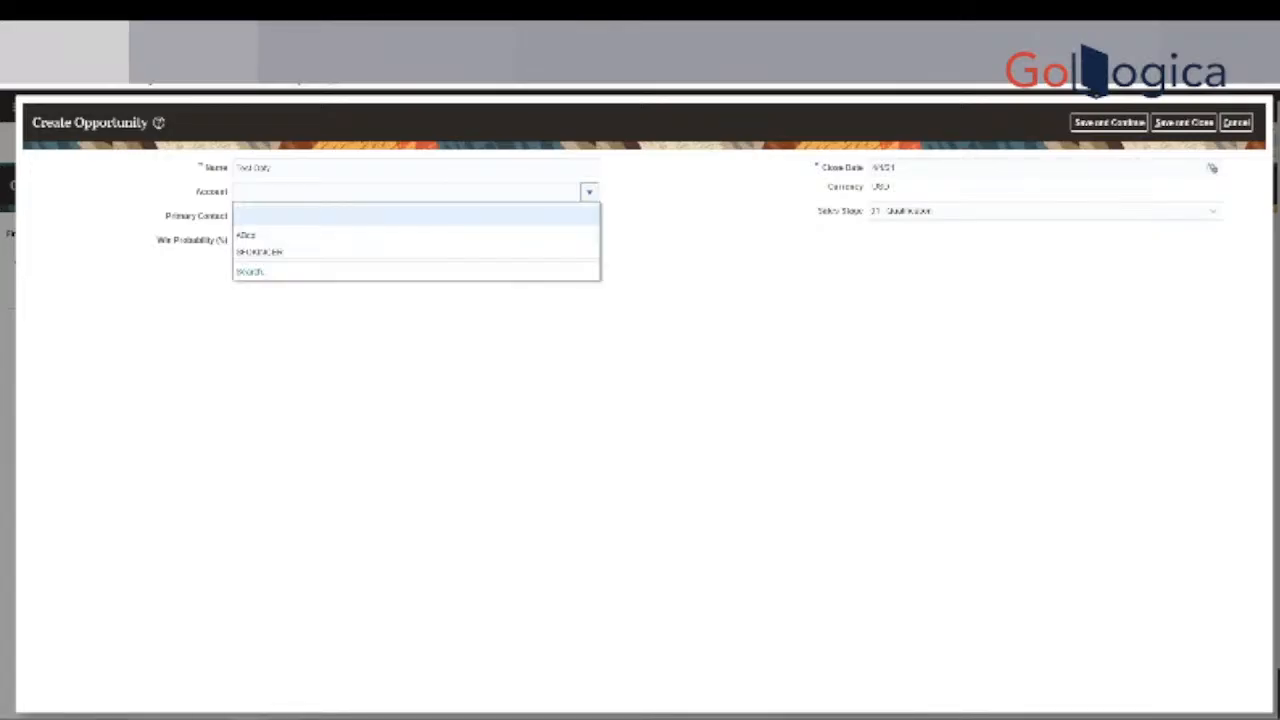
{"action": "left_click", "coordinate": [198, 274]}
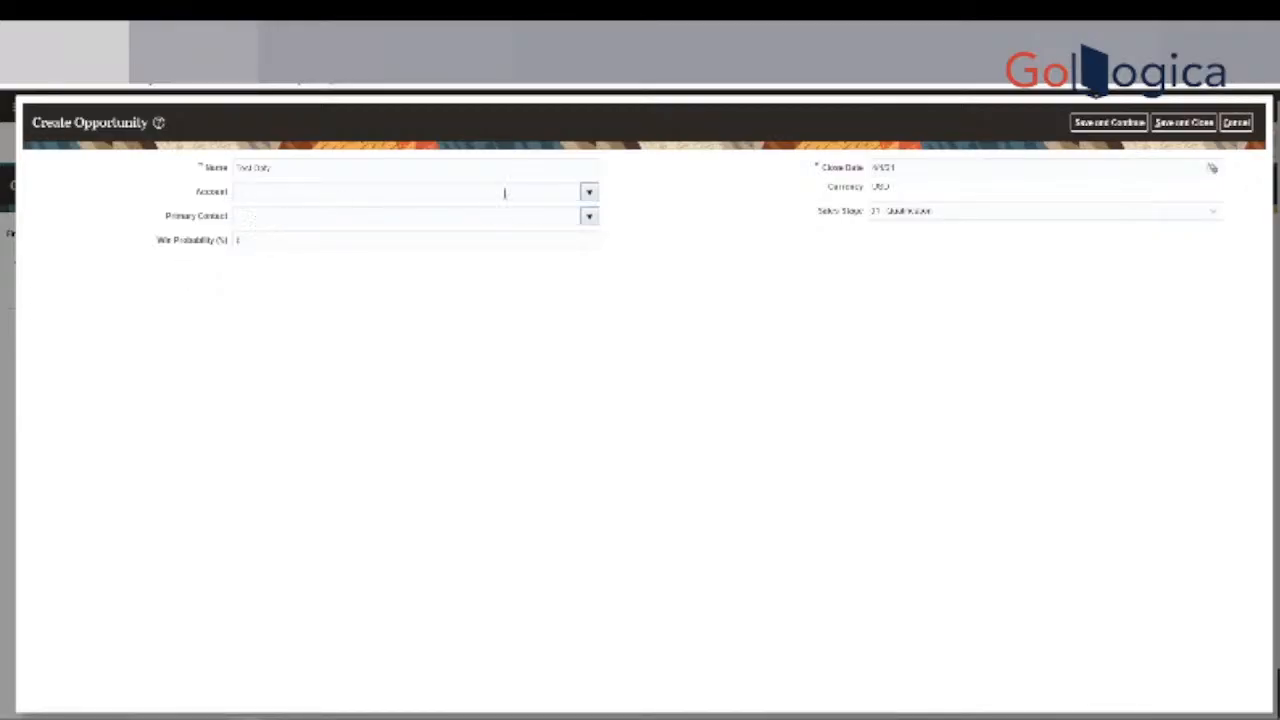
{"action": "left_click", "coordinate": [589, 192]}
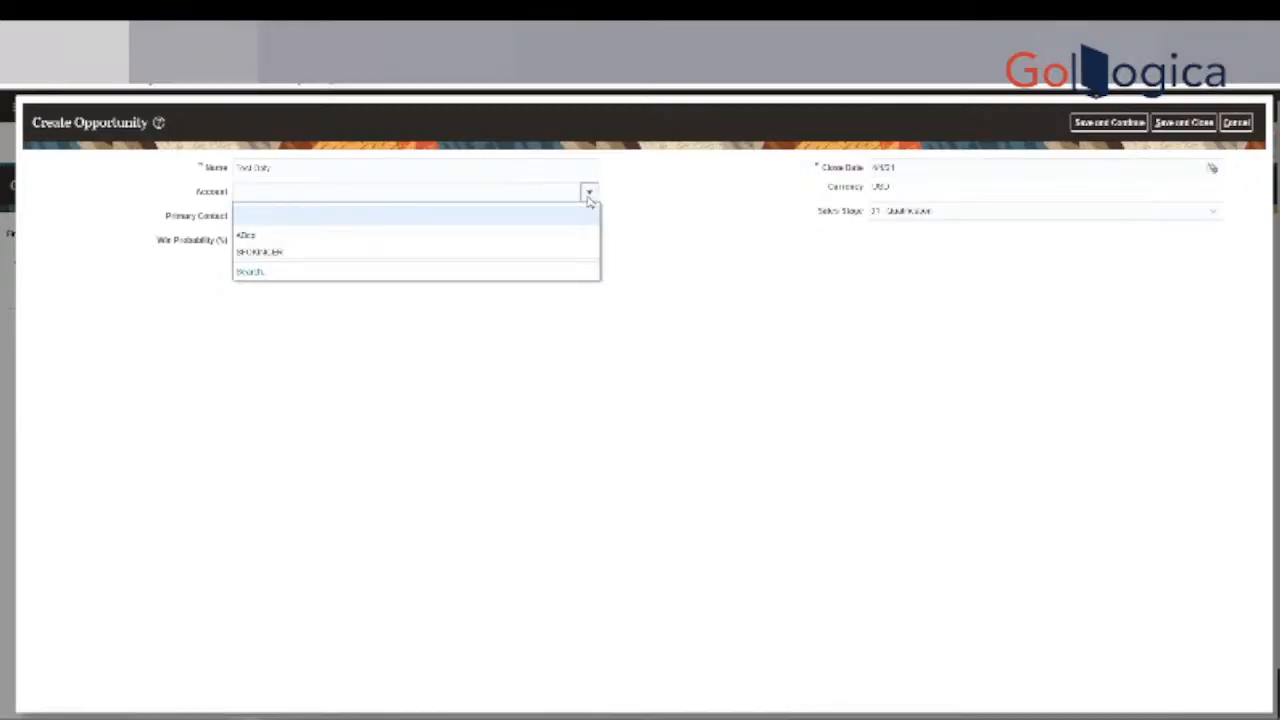
{"action": "left_click", "coordinate": [252, 272]}
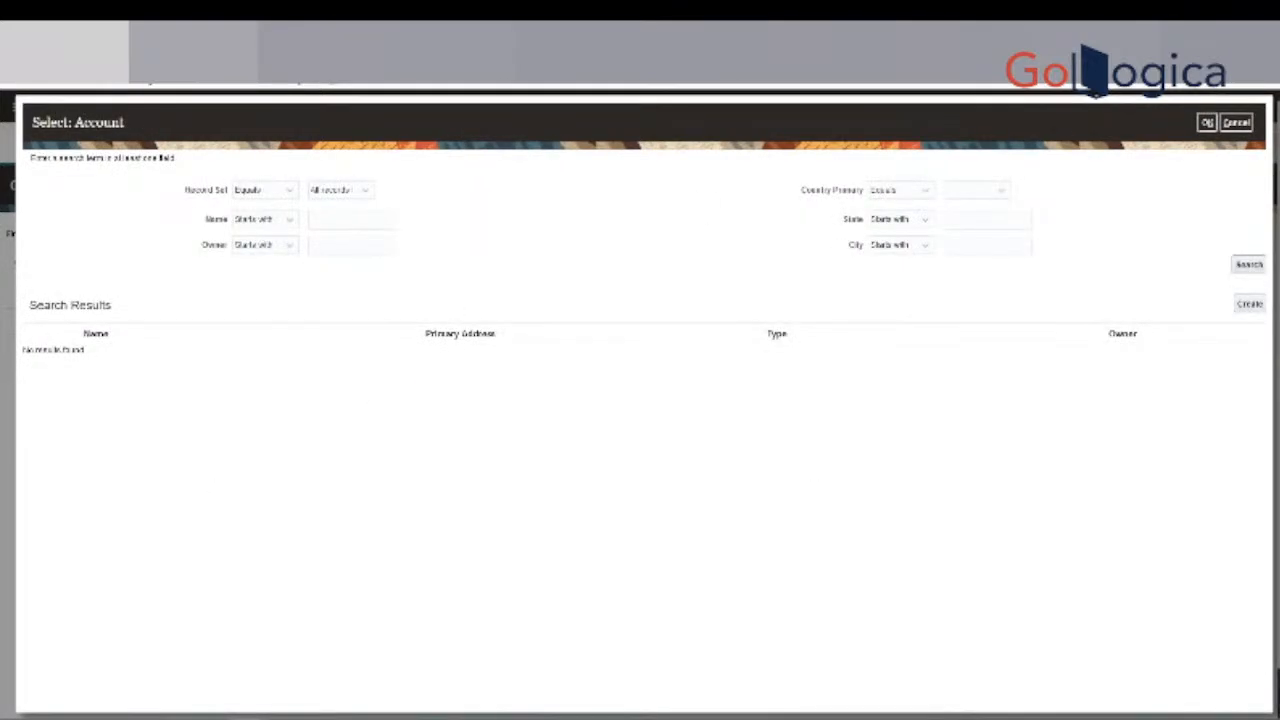
{"action": "left_click", "coordinate": [1258, 305]}
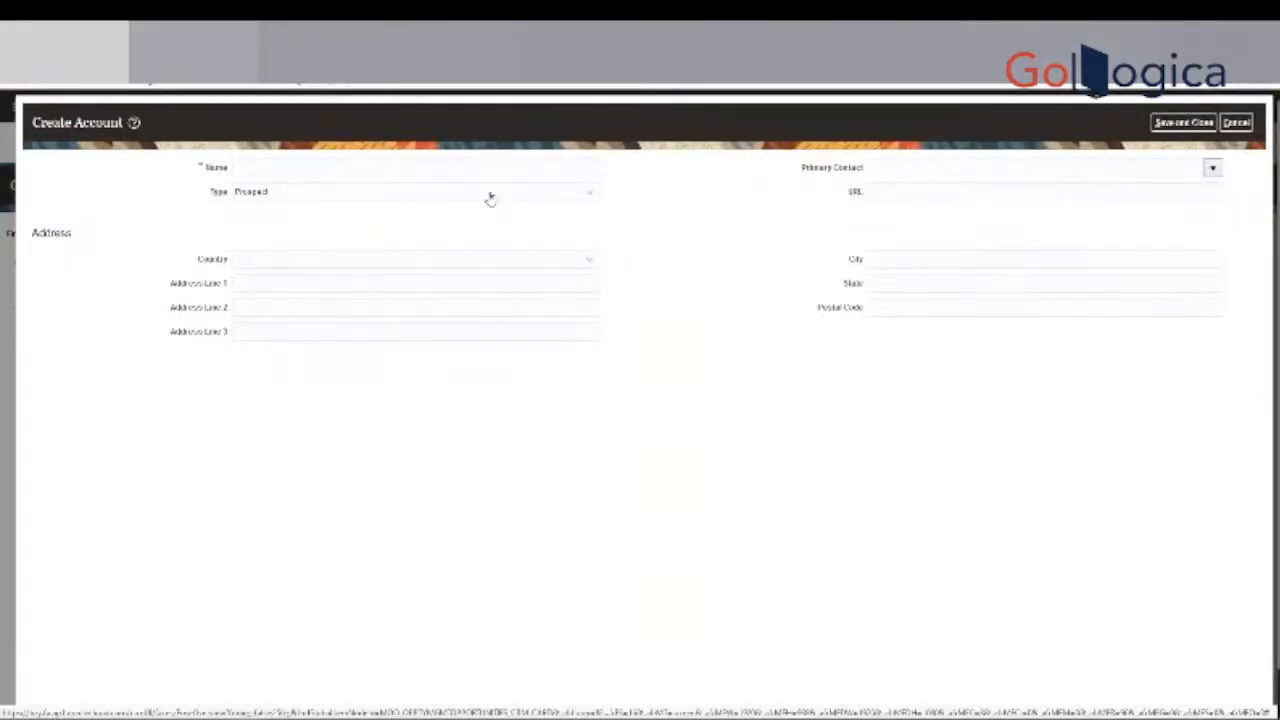
{"action": "left_click", "coordinate": [1245, 122]}
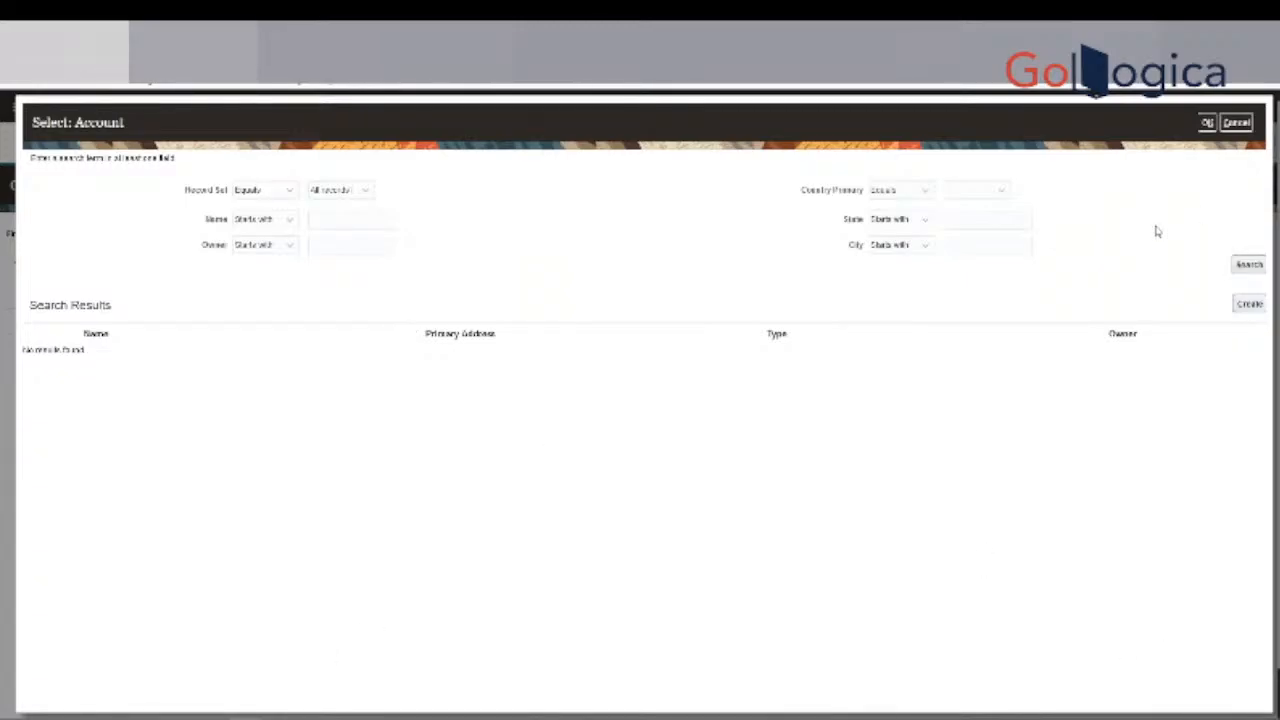
Check the Record Set options, view the Create Account form again, and return to the opportunity without picking an account.
{"action": "left_click", "coordinate": [368, 193]}
{"action": "left_click", "coordinate": [663, 266]}
{"action": "left_click", "coordinate": [1249, 304]}
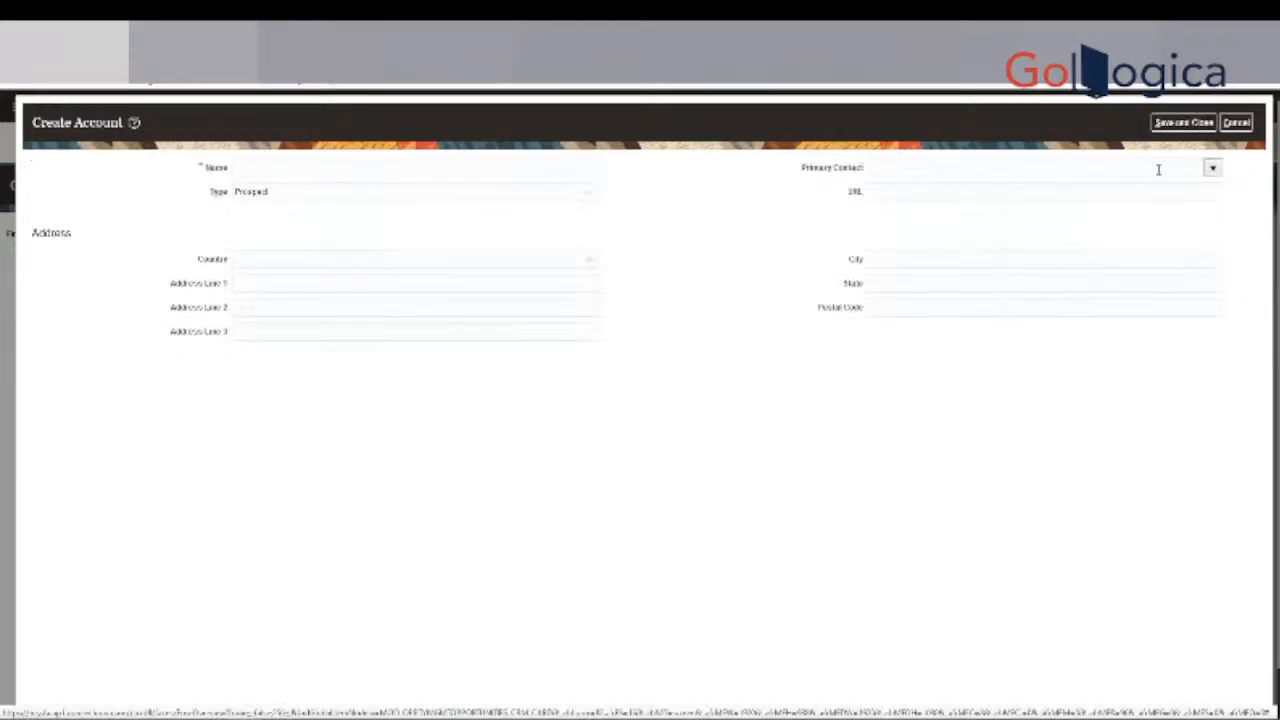
{"action": "left_click", "coordinate": [1236, 122]}
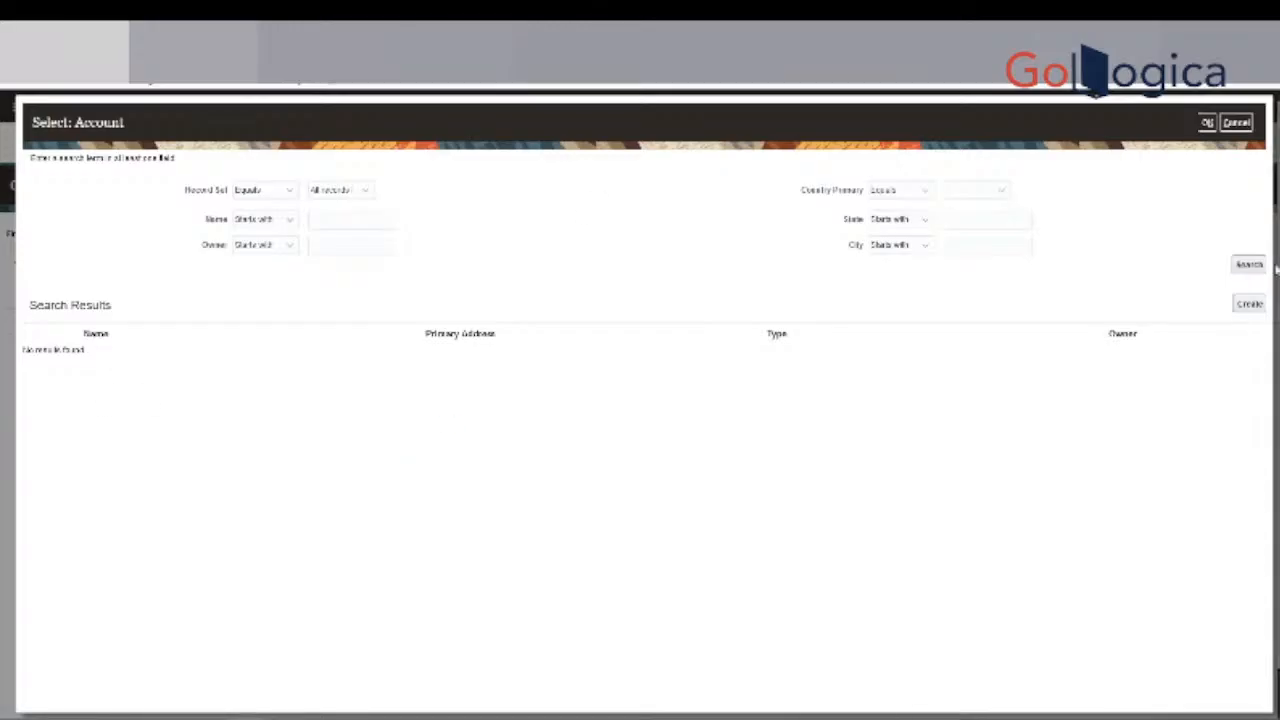
{"action": "left_click", "coordinate": [1240, 123]}
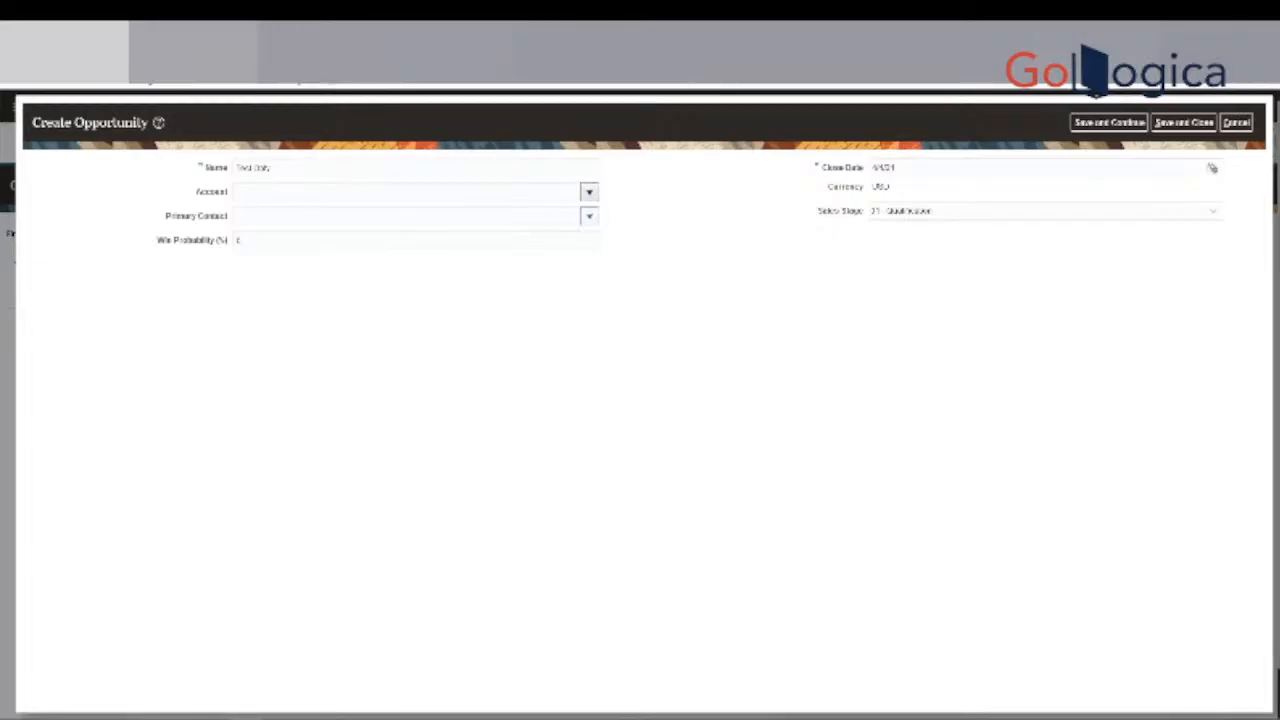
Start a new contact from the opportunity's primary contact search, fill in the first and last name, and try to save.
{"action": "left_click", "coordinate": [589, 216]}
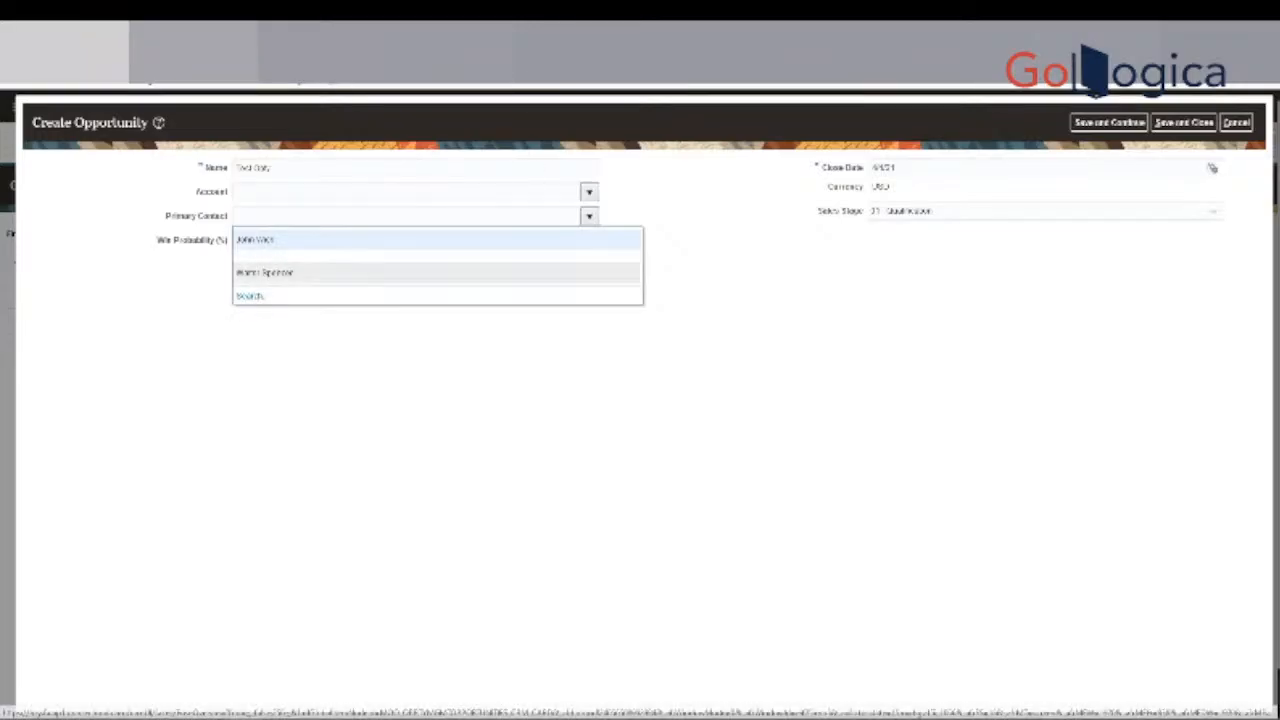
{"action": "left_click", "coordinate": [256, 297]}
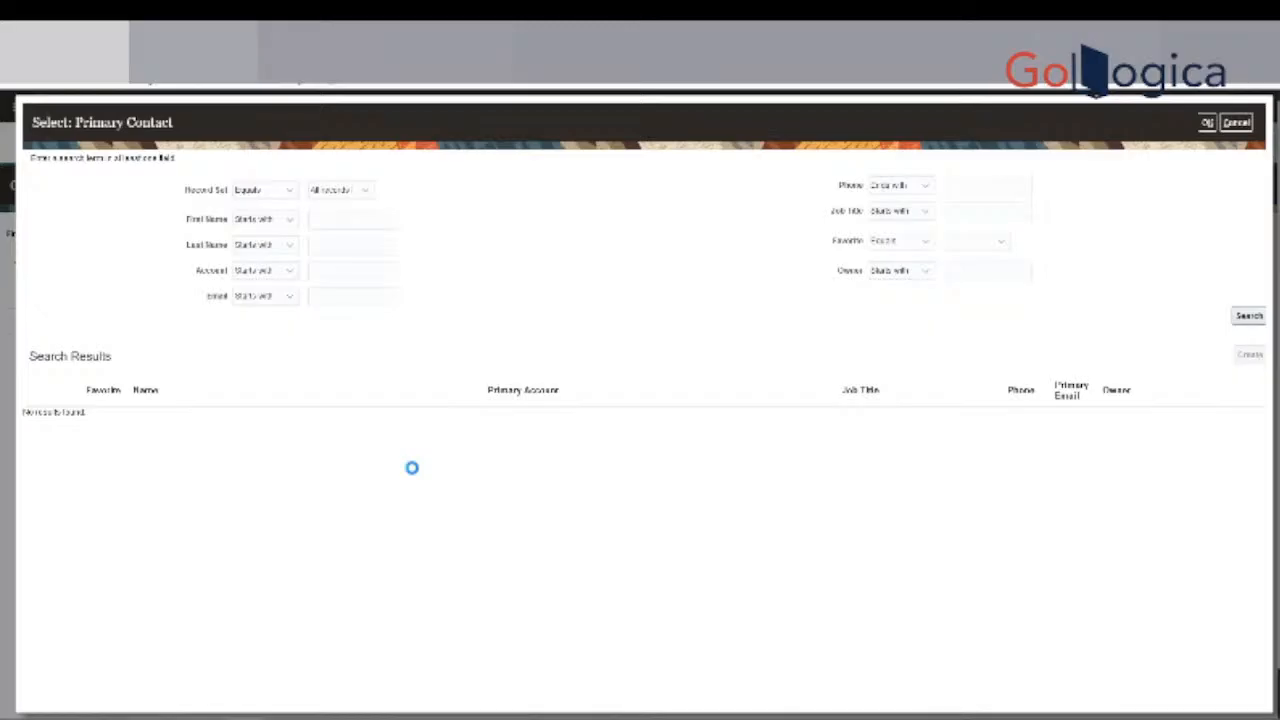
{"action": "left_click", "coordinate": [1249, 354]}
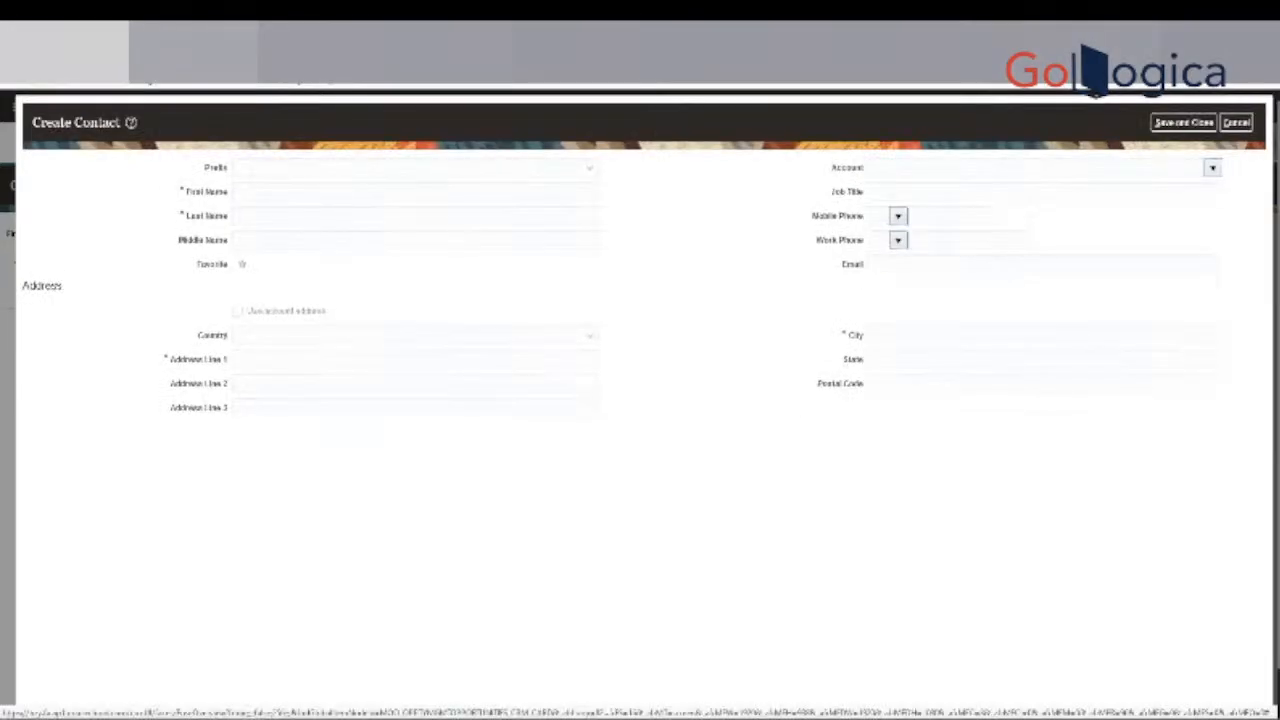
{"action": "left_click", "coordinate": [385, 191]}
{"action": "type", "text": "John"}
{"action": "left_click", "coordinate": [380, 216]}
{"action": "type", "text": "Smith"}
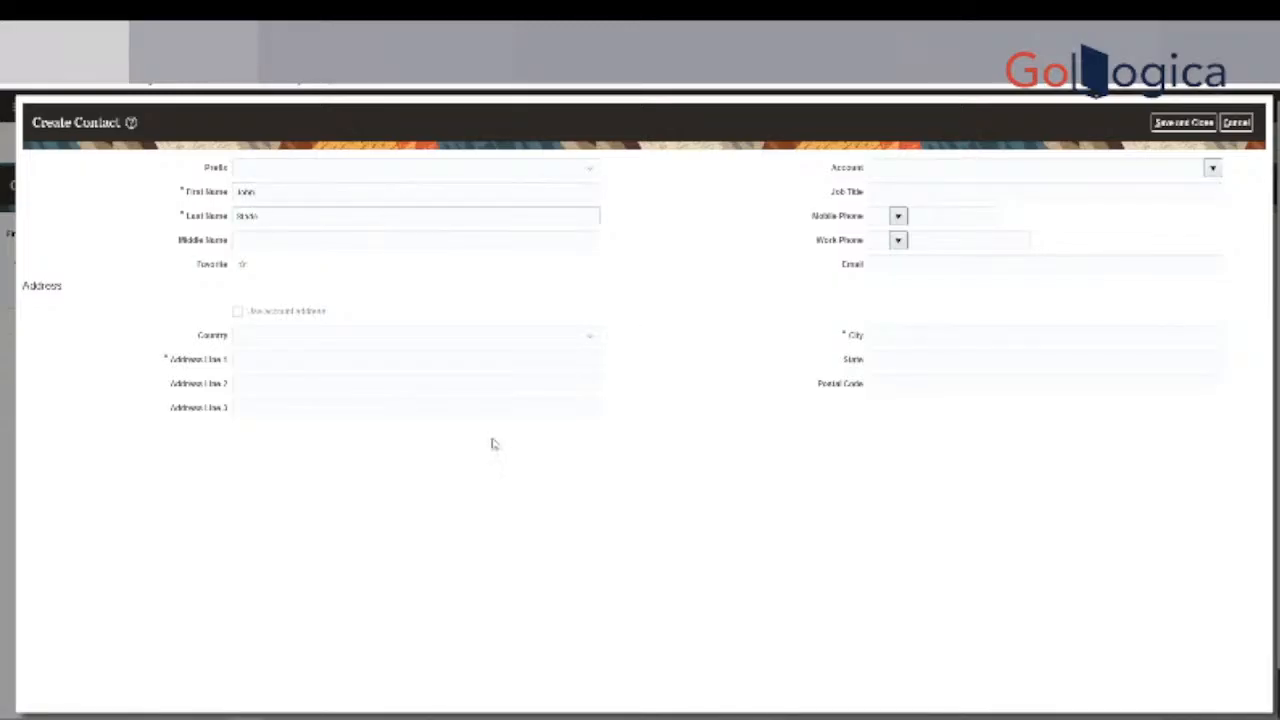
{"action": "left_click", "coordinate": [386, 483]}
{"action": "left_click", "coordinate": [1183, 122]}
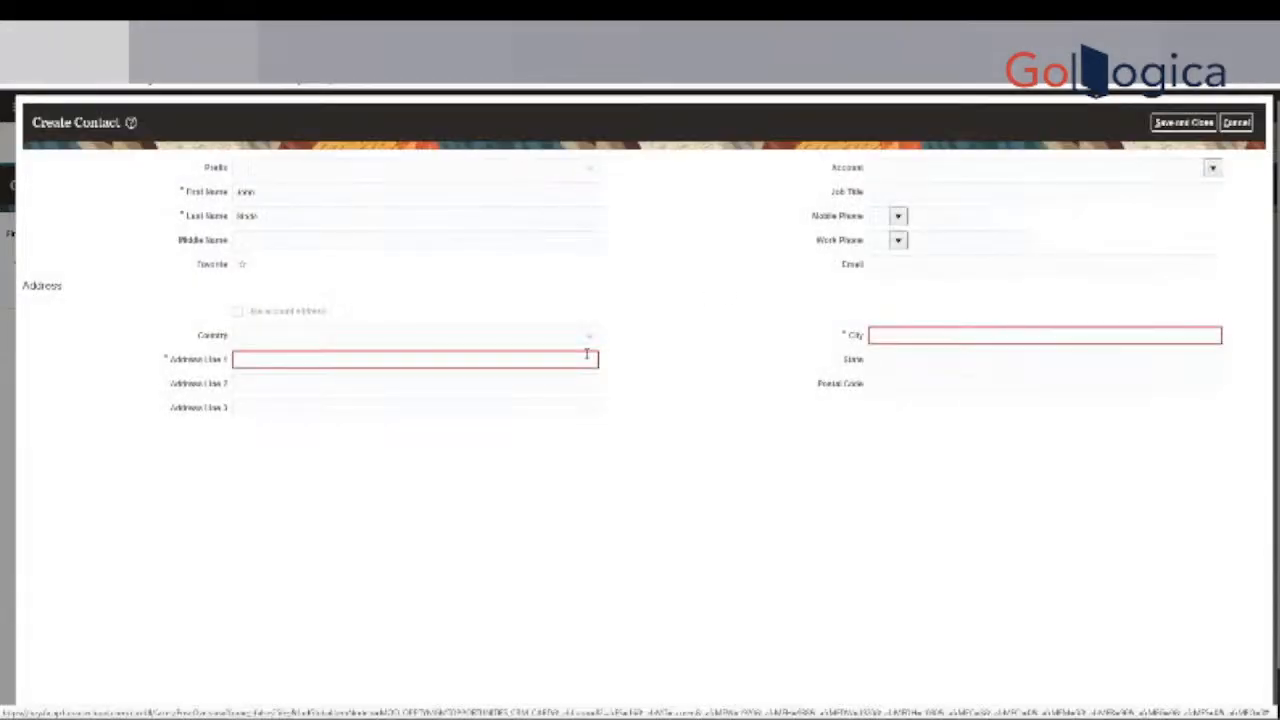
Fill in the contact's address line 1 and city and try to save without a country.
{"action": "mouse_move", "coordinate": [587, 353]}
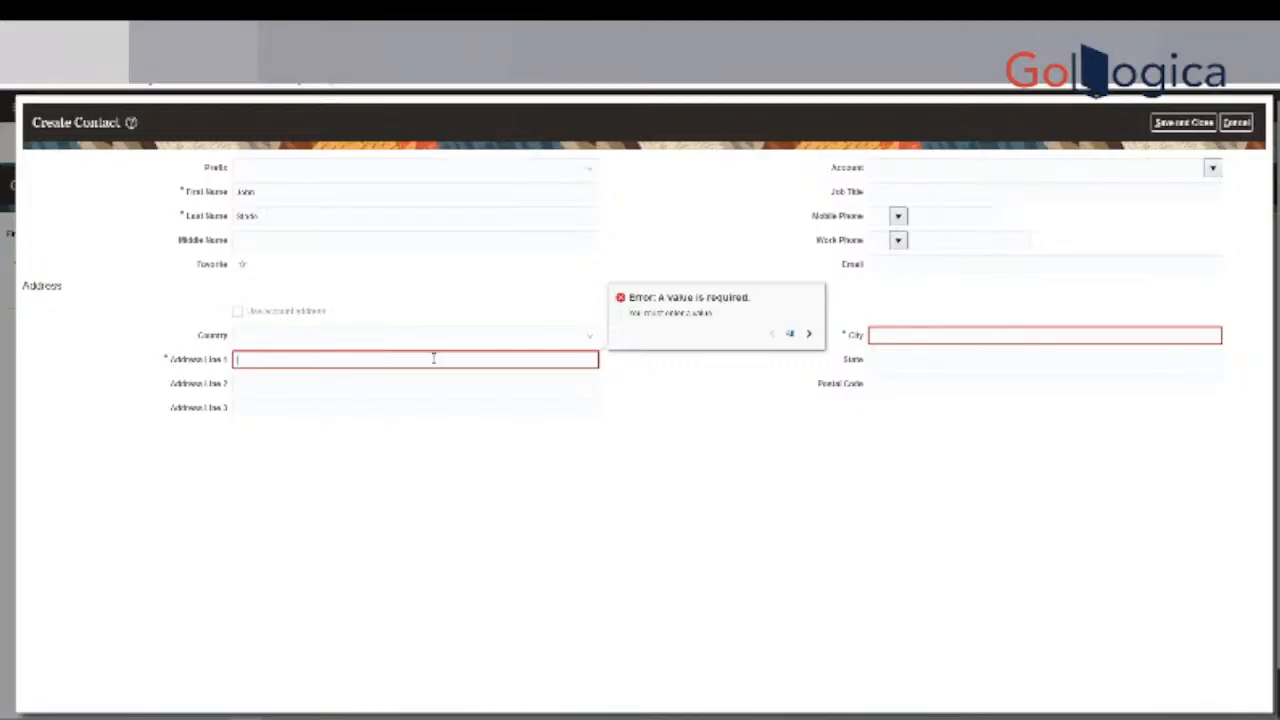
{"action": "type", "text": "1000"}
{"action": "left_click", "coordinate": [888, 340]}
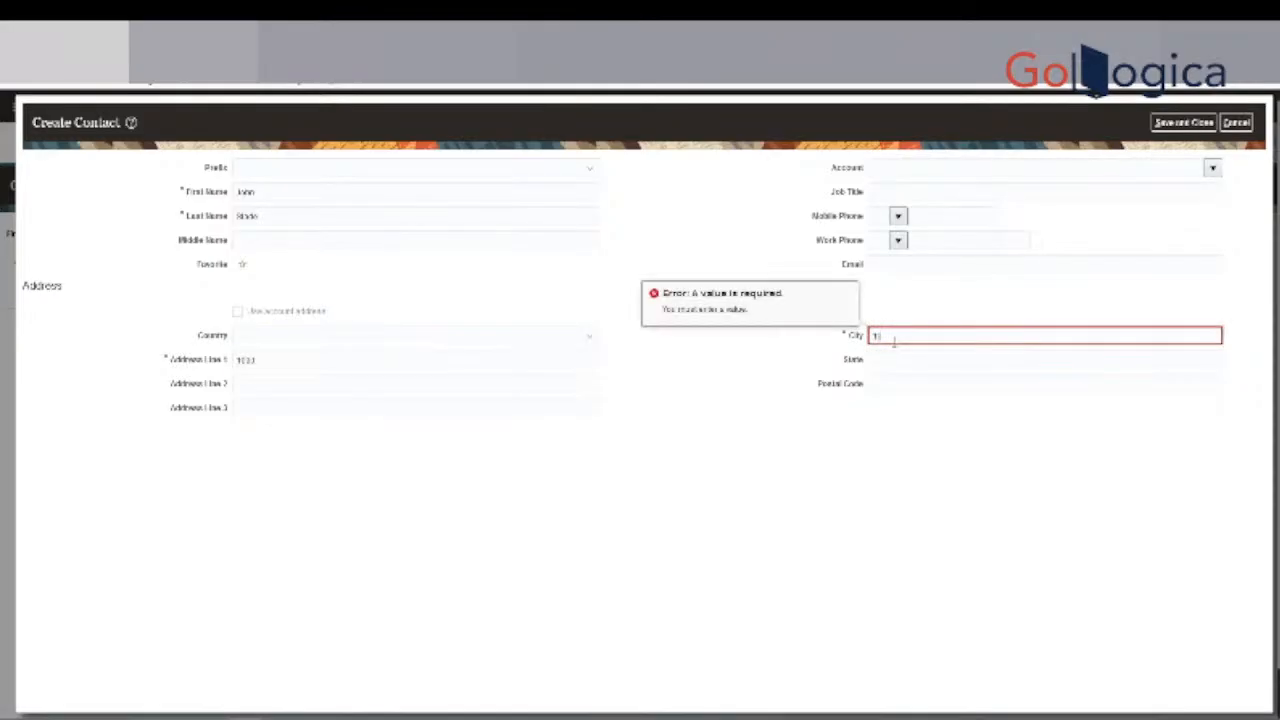
{"action": "type", "text": "NY"}
{"action": "left_click", "coordinate": [1184, 124]}
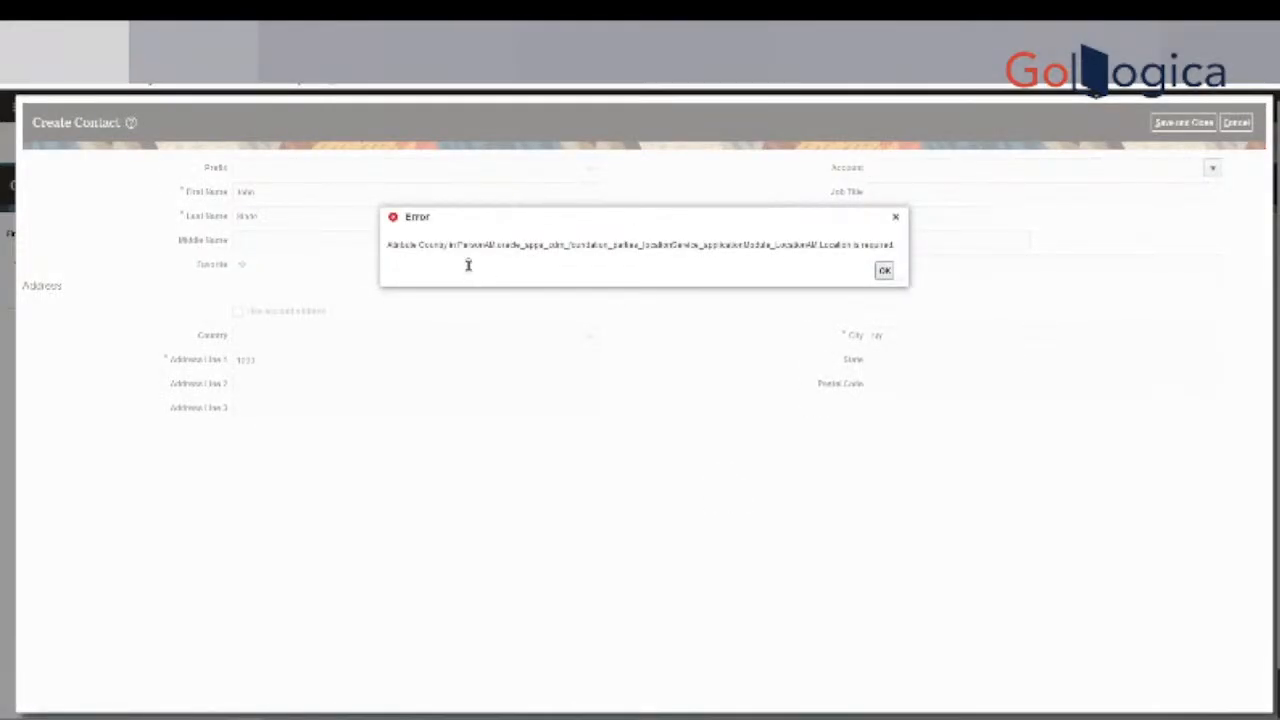
{"action": "left_click", "coordinate": [884, 271]}
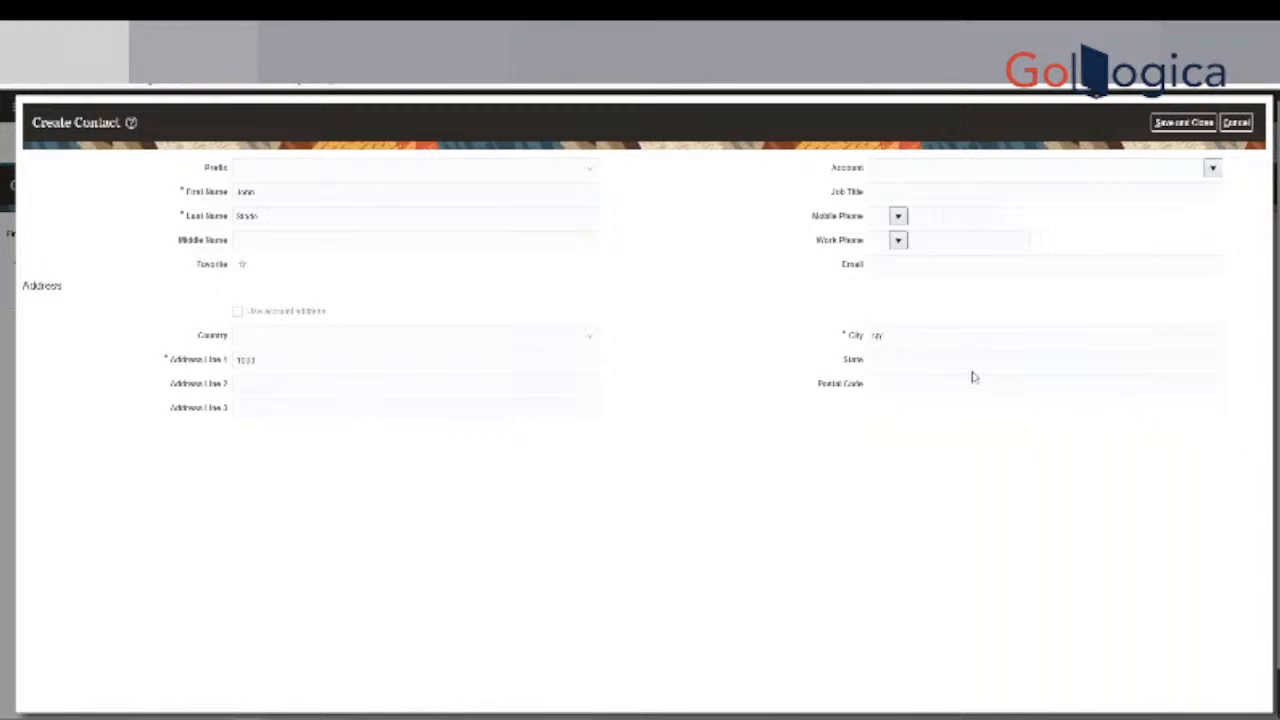
Set the contact's country to Tunisia and try to save the contact.
{"action": "left_click", "coordinate": [482, 340]}
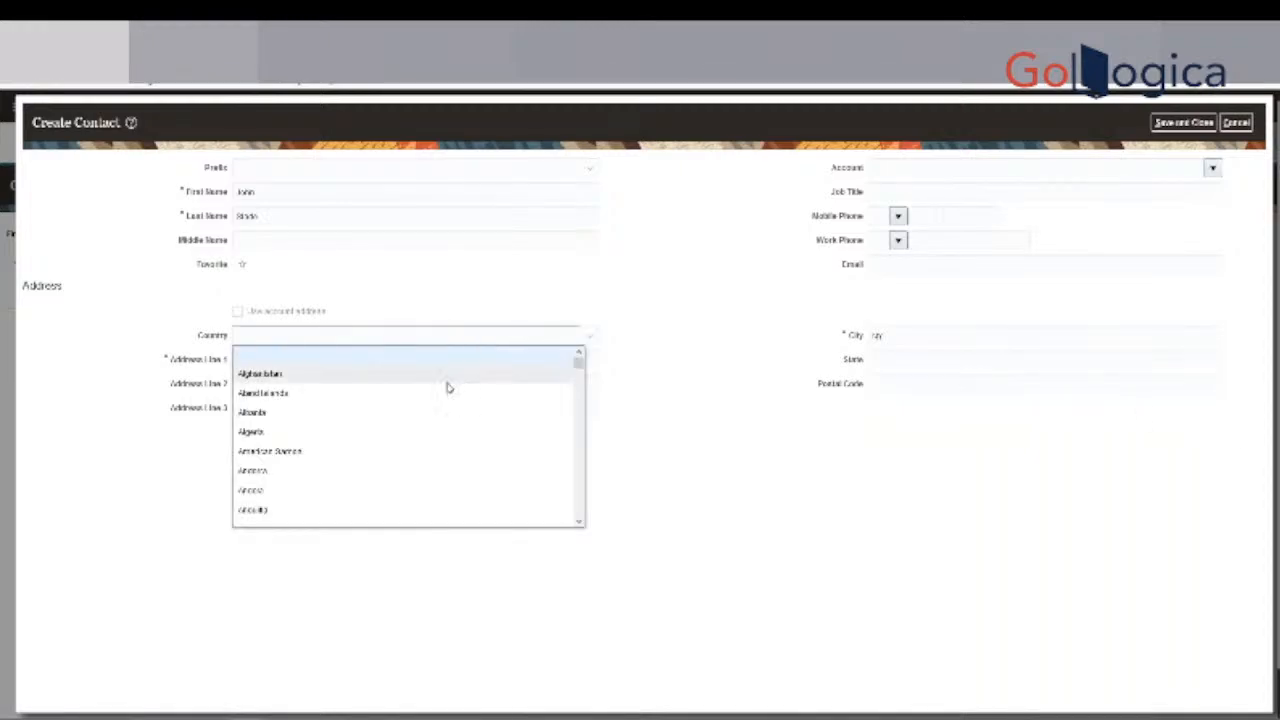
{"action": "scroll", "coordinate": [428, 483], "scroll_direction": "down", "scroll_amount": 5}
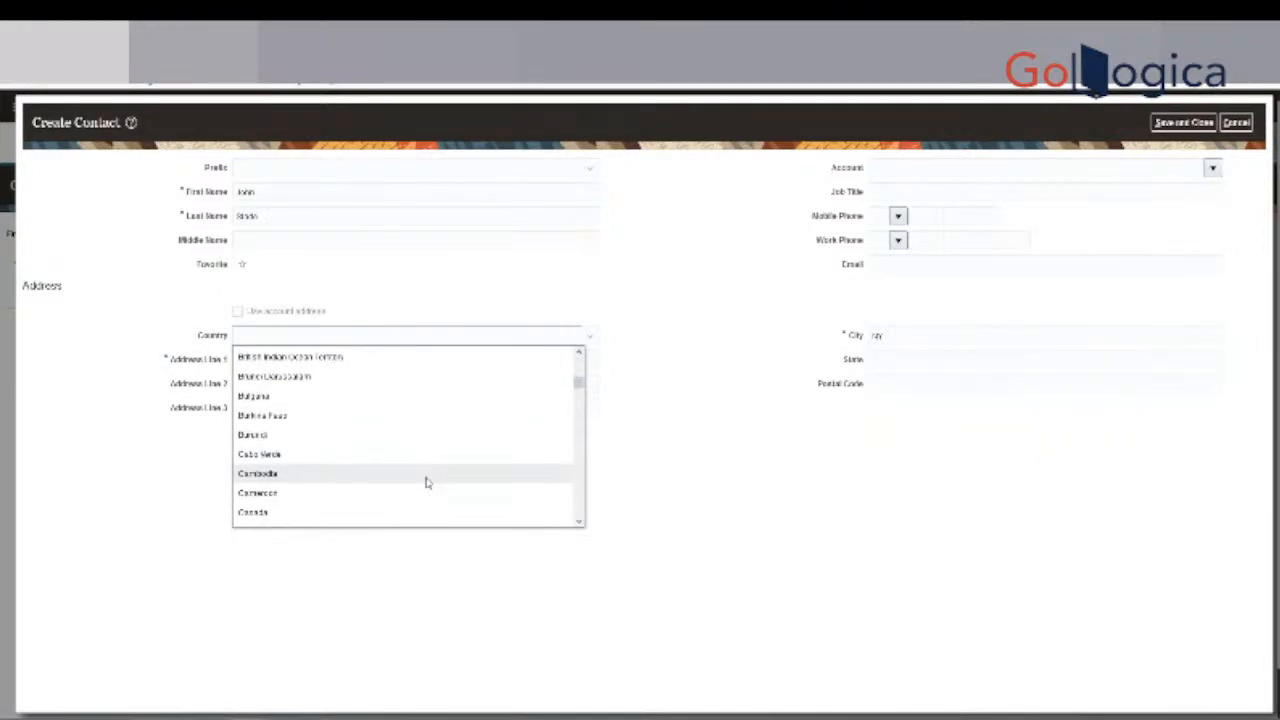
{"action": "key", "text": "u"}
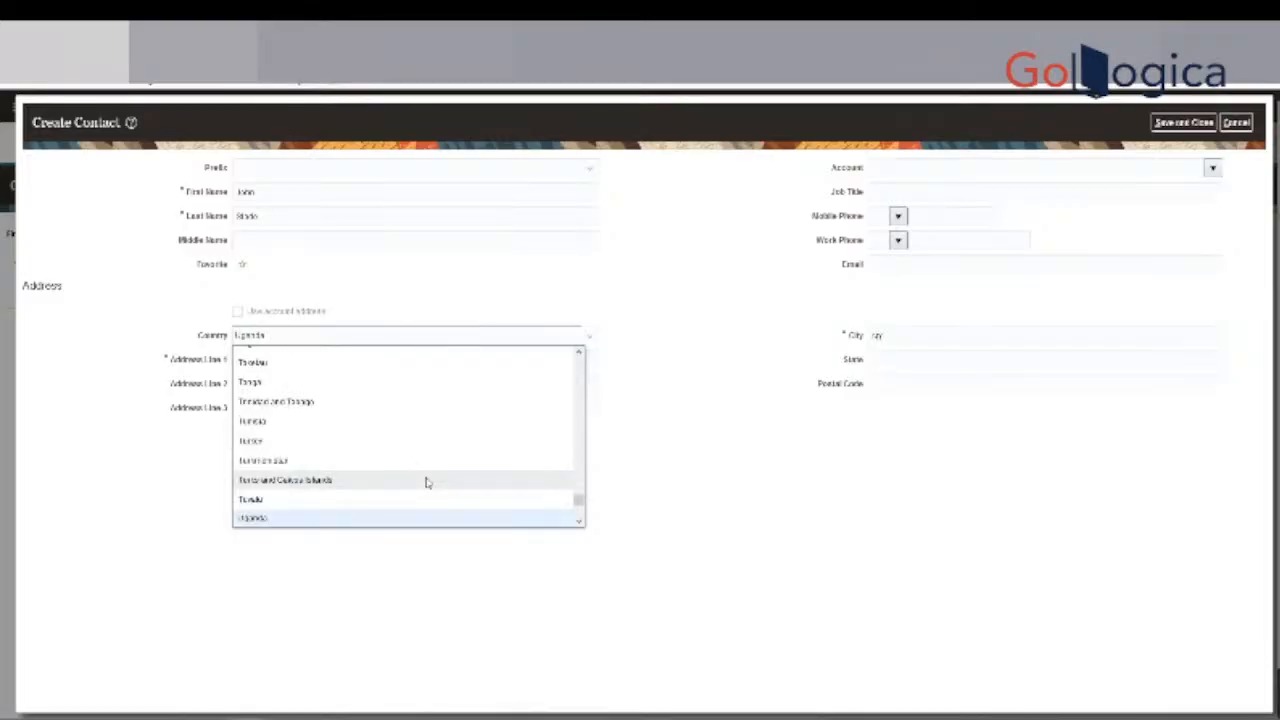
{"action": "left_click", "coordinate": [398, 423]}
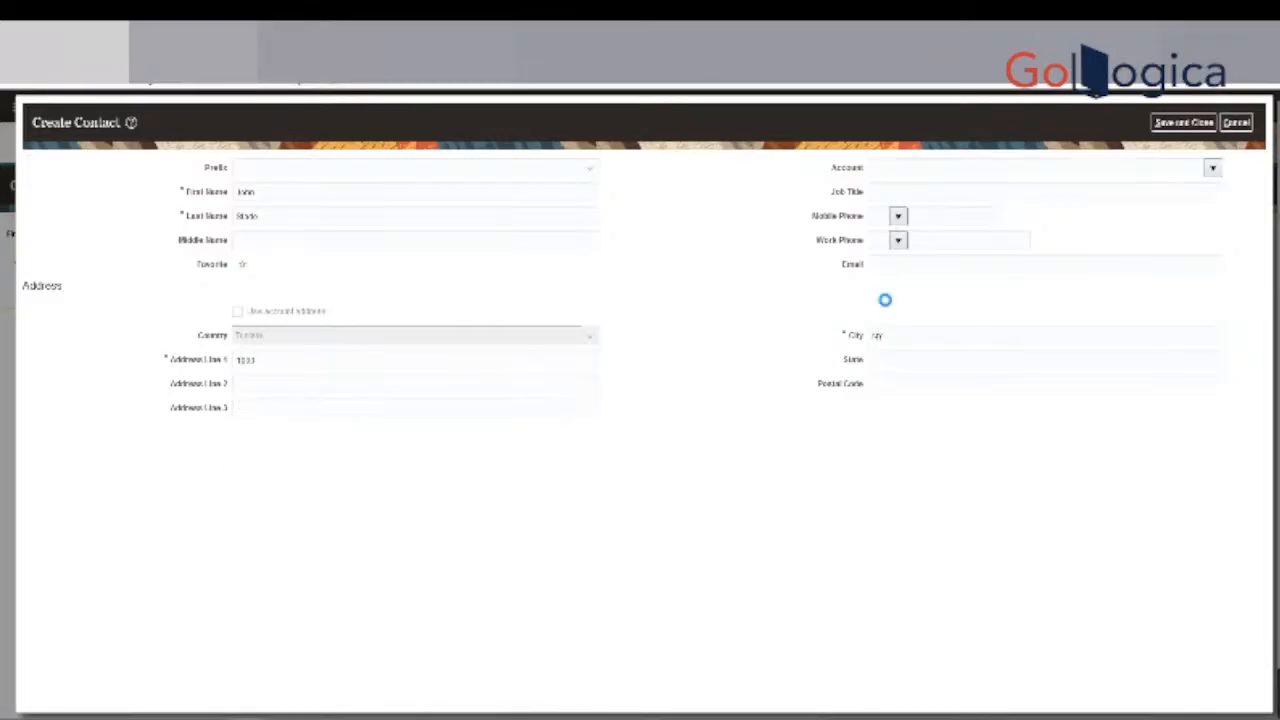
{"action": "left_click", "coordinate": [1208, 124]}
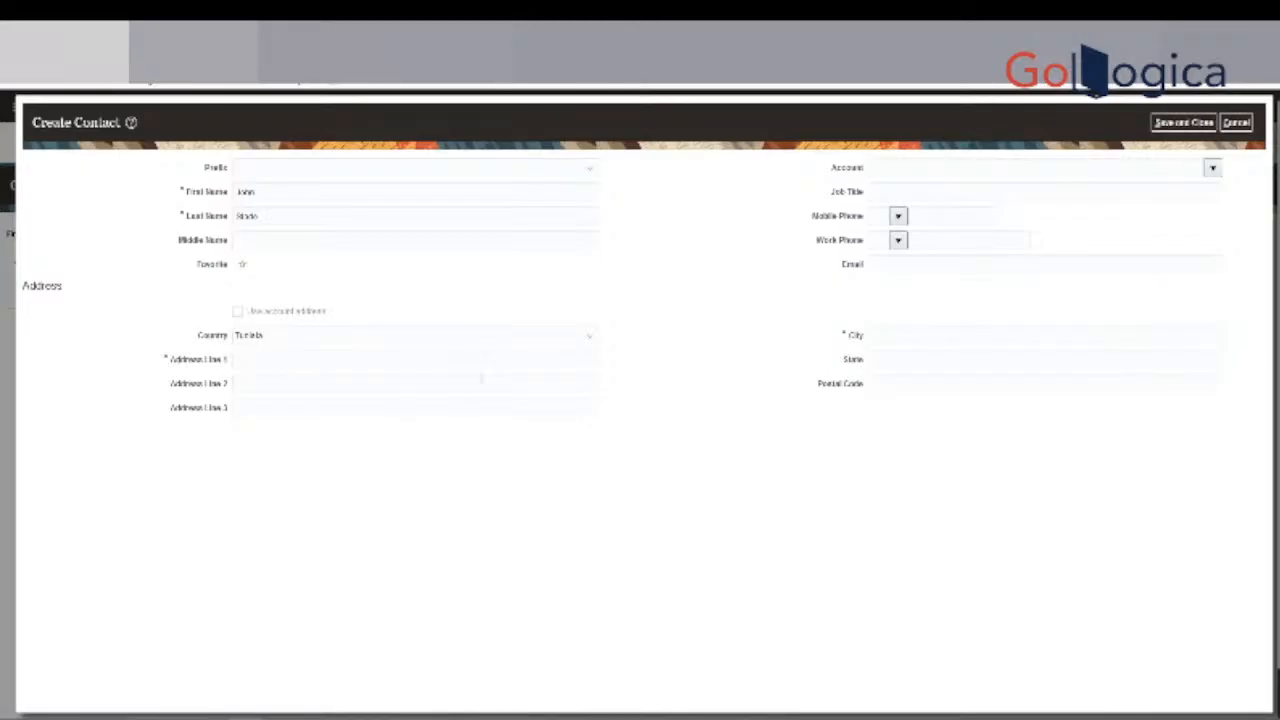
Fill in the contact's address line 1 and city, save the contact, and assign it as the opportunity's primary contact.
{"action": "left_click", "coordinate": [485, 361]}
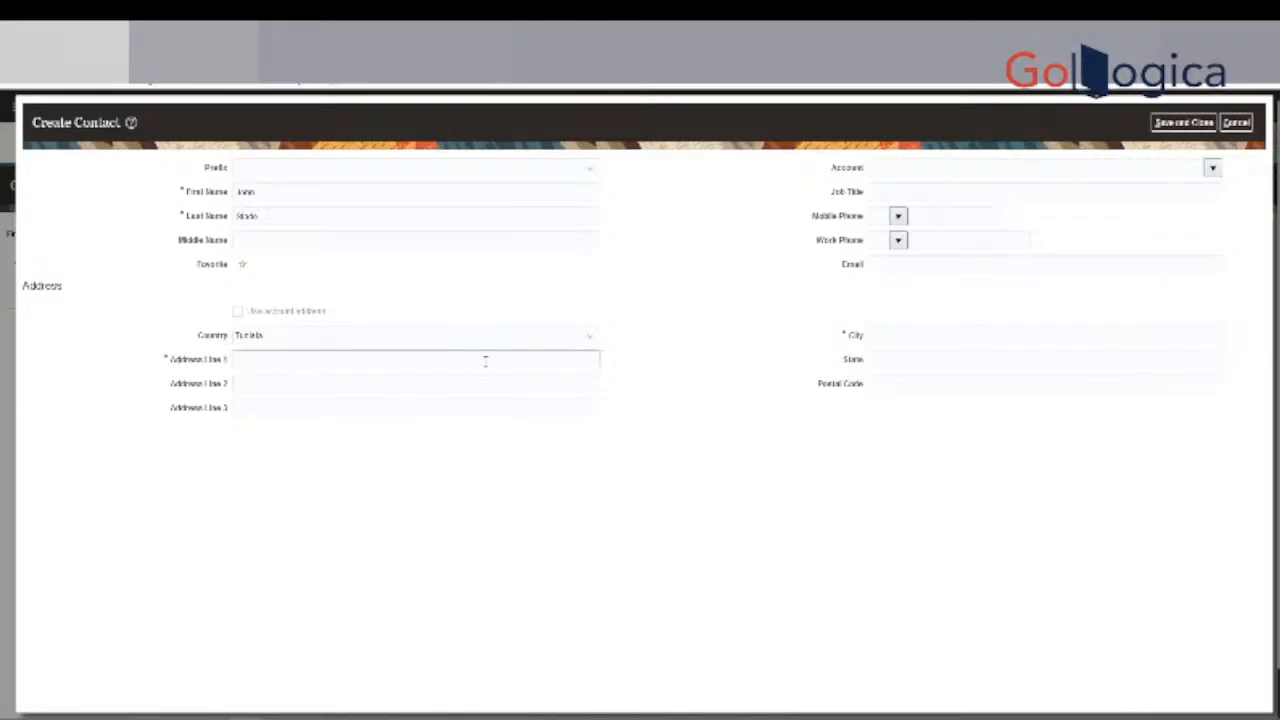
{"action": "type", "text": "111"}
{"action": "left_click", "coordinate": [1001, 338]}
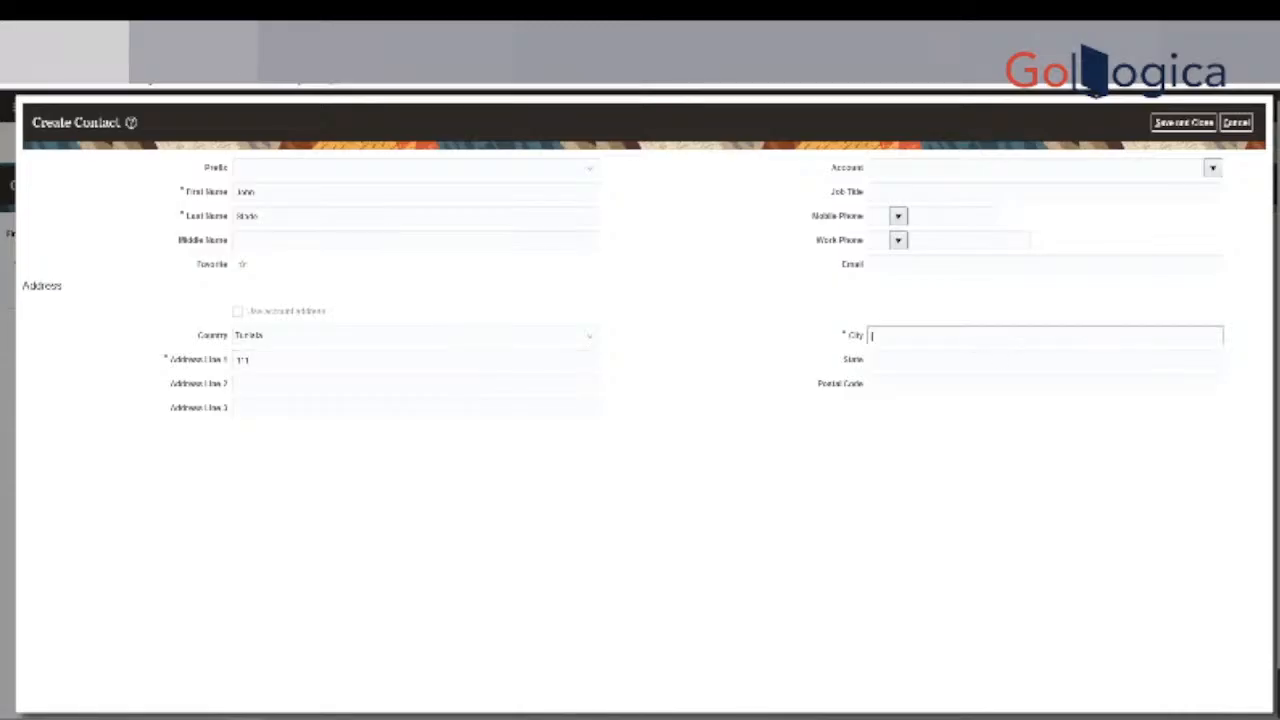
{"action": "type", "text": "Ch"}
{"action": "left_click", "coordinate": [1185, 123]}
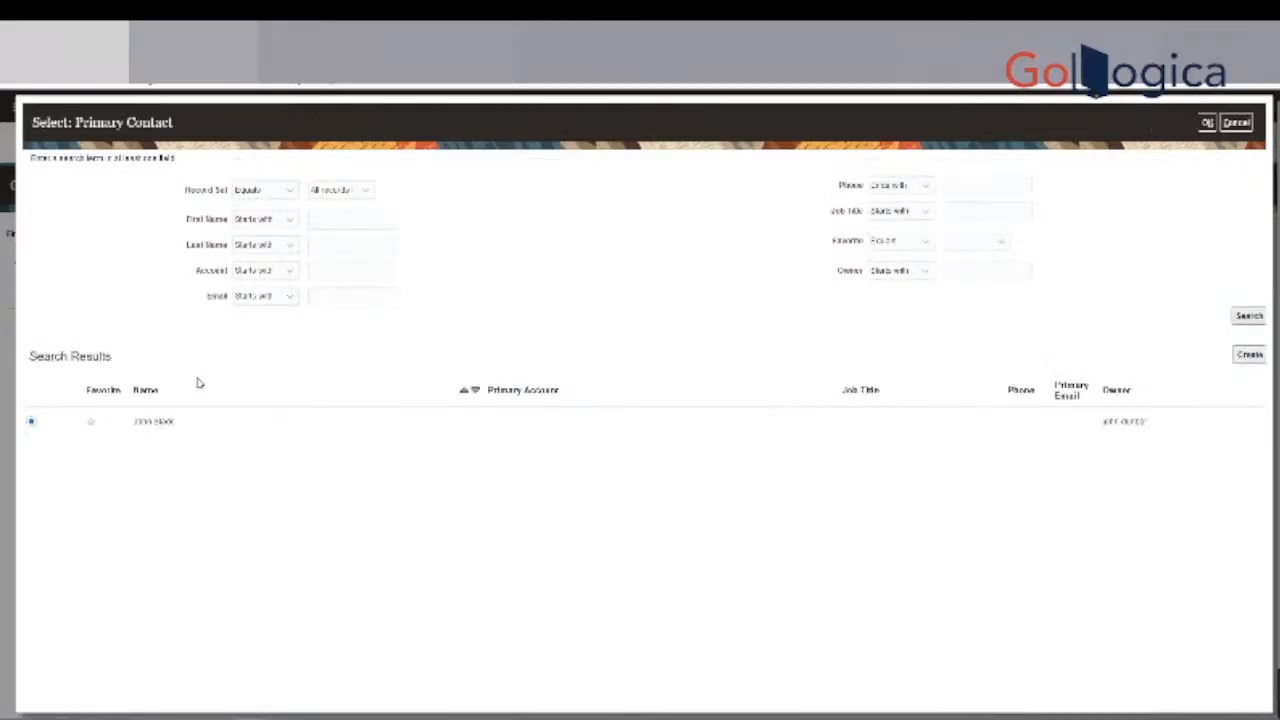
{"action": "left_click", "coordinate": [1207, 122]}
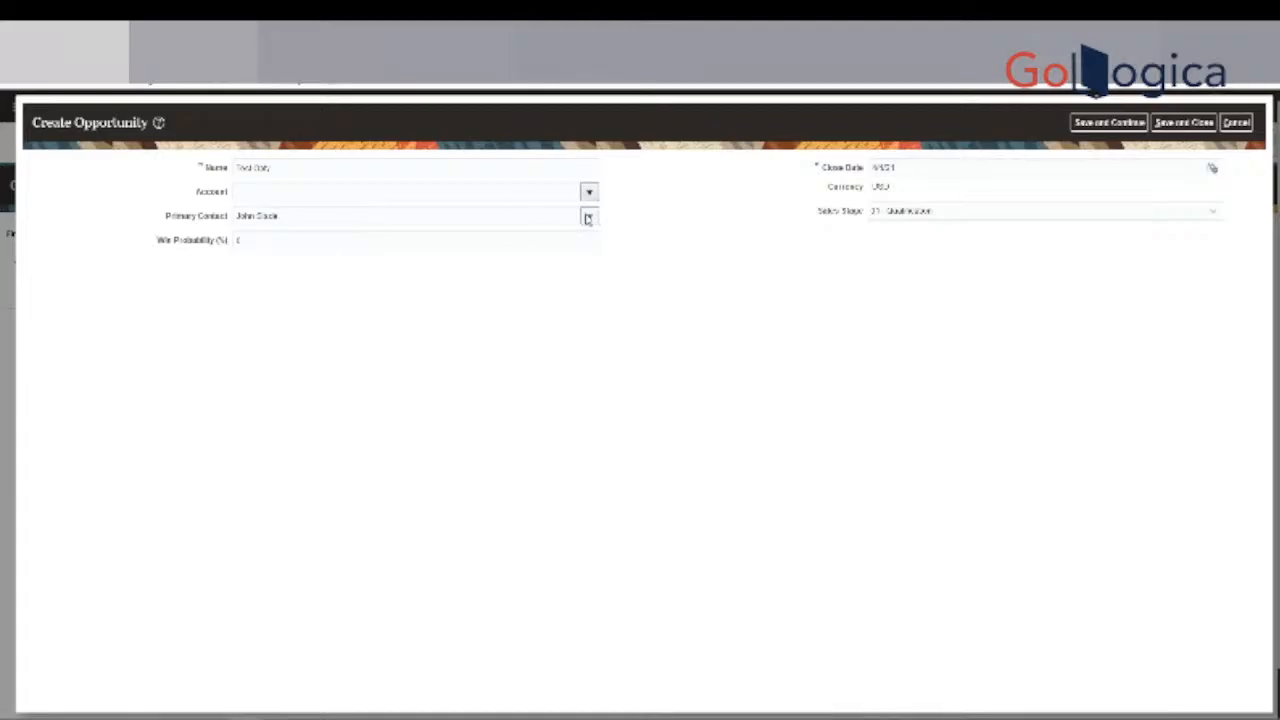
{"action": "left_click_drag", "start_coordinate": [238, 216], "coordinate": [291, 215]}
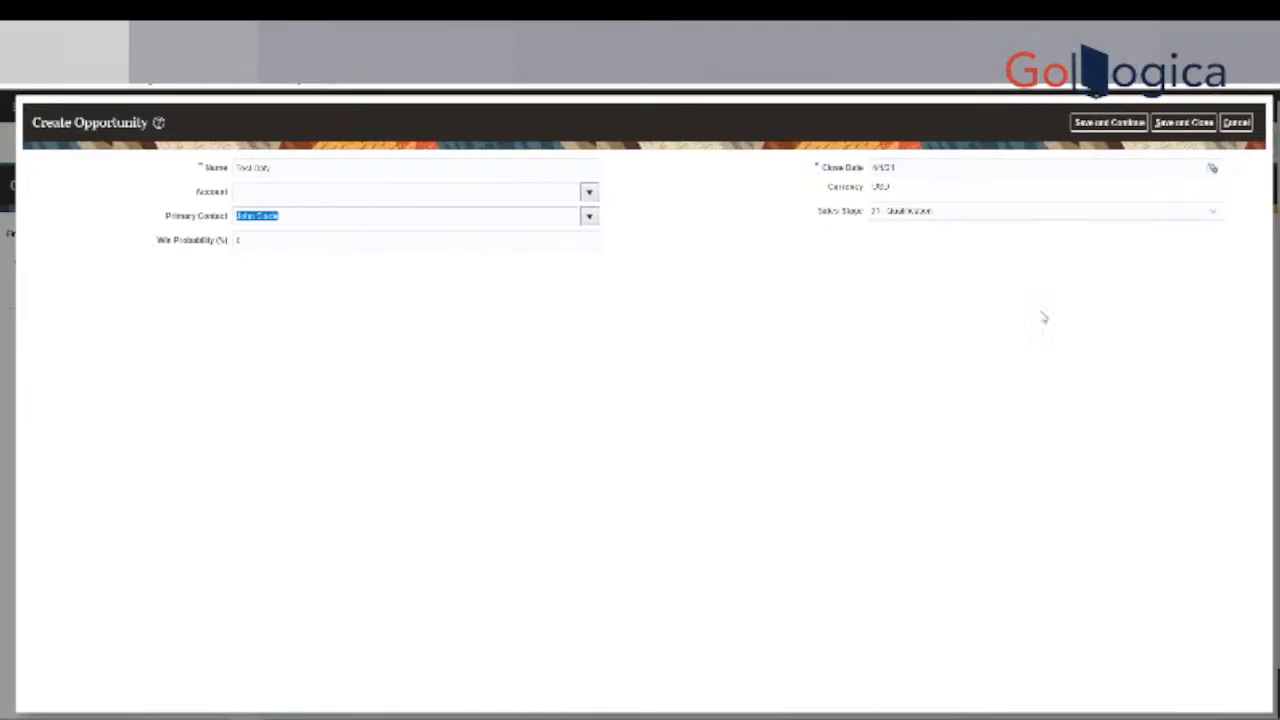
Cancel the new opportunity and go from the home page to the Contacts list.
{"action": "left_click", "coordinate": [1240, 122]}
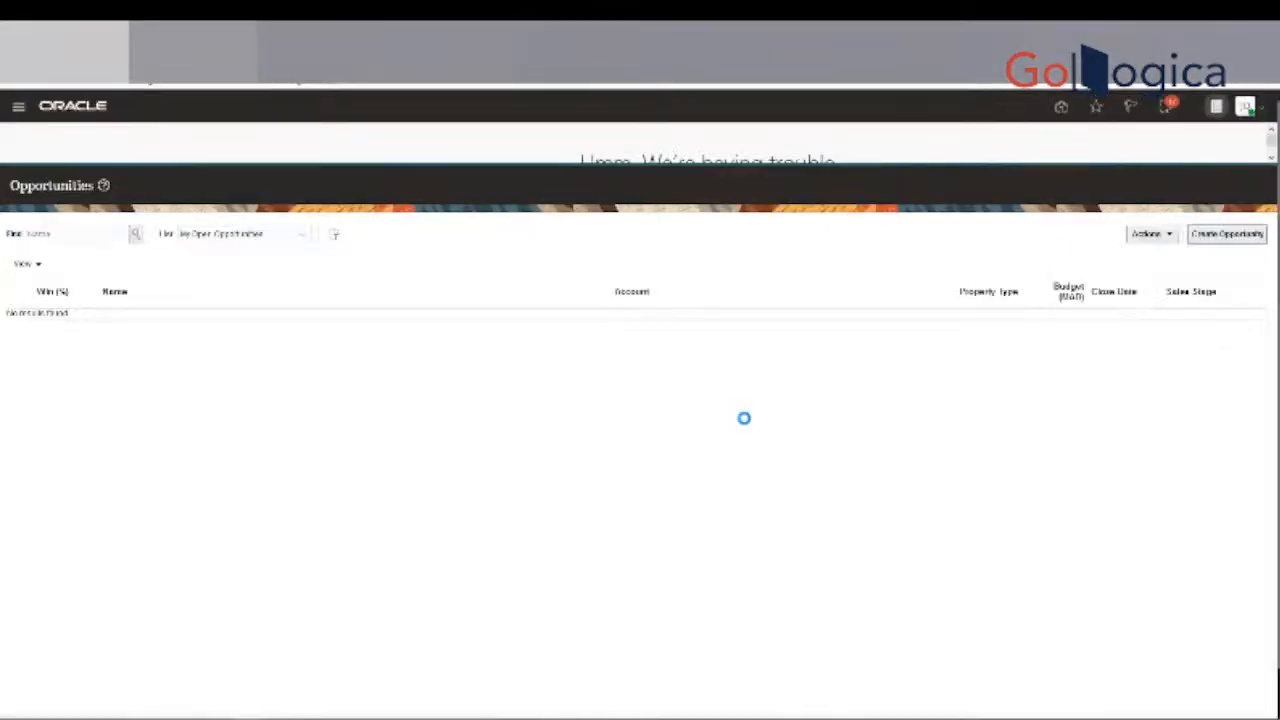
{"action": "left_click", "coordinate": [1061, 106]}
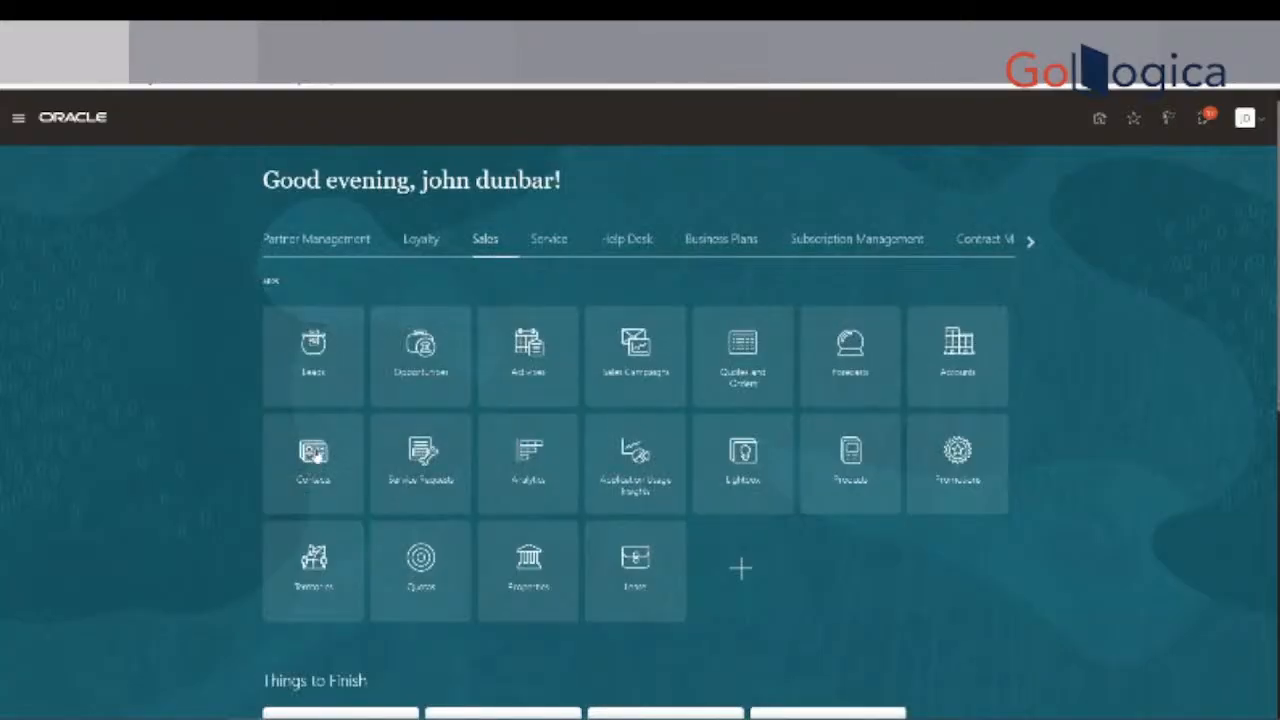
{"action": "left_click", "coordinate": [313, 452]}
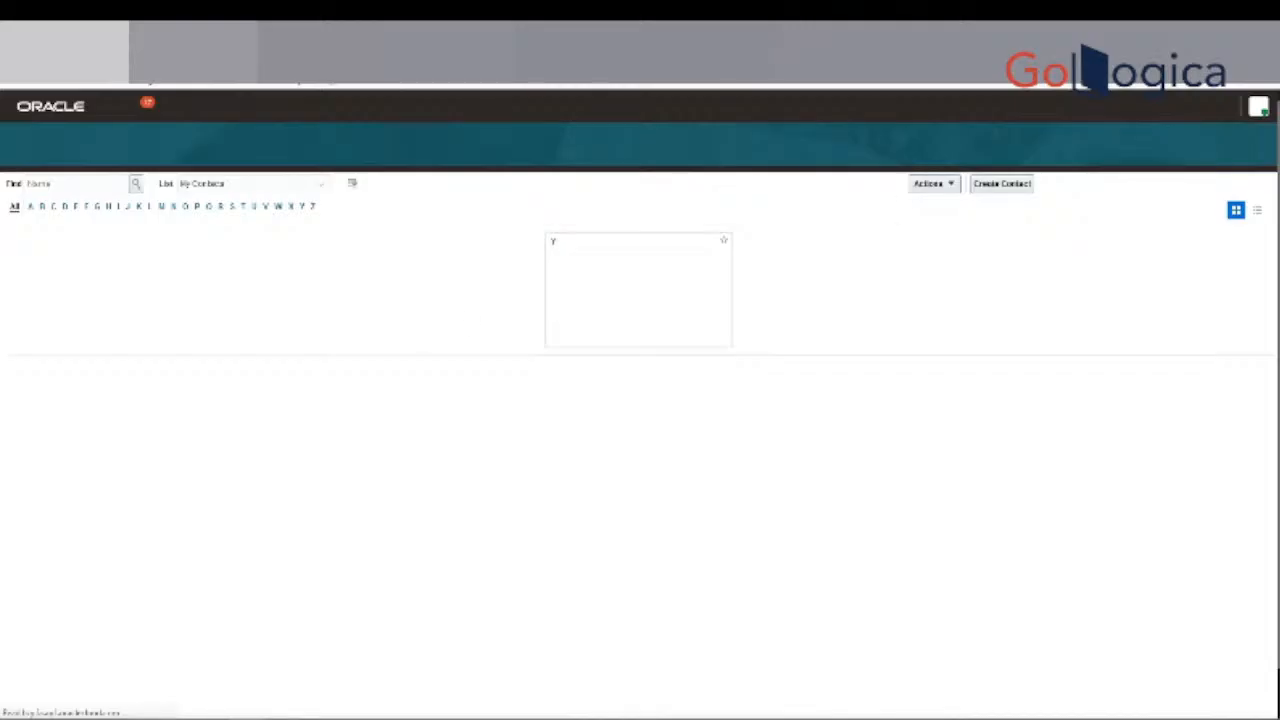
Search the My Contacts list by the new contact's first name.
{"action": "left_click", "coordinate": [99, 182]}
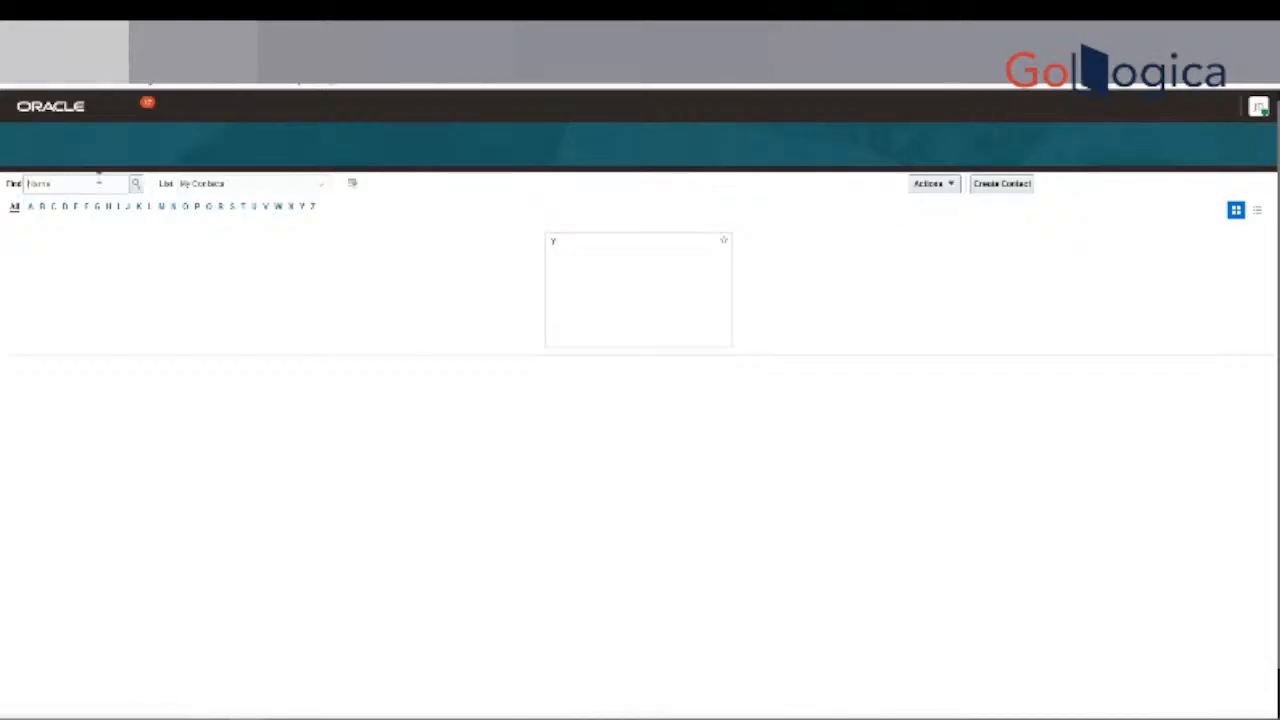
{"action": "type", "text": "Jon"}
{"action": "left_click", "coordinate": [135, 183]}
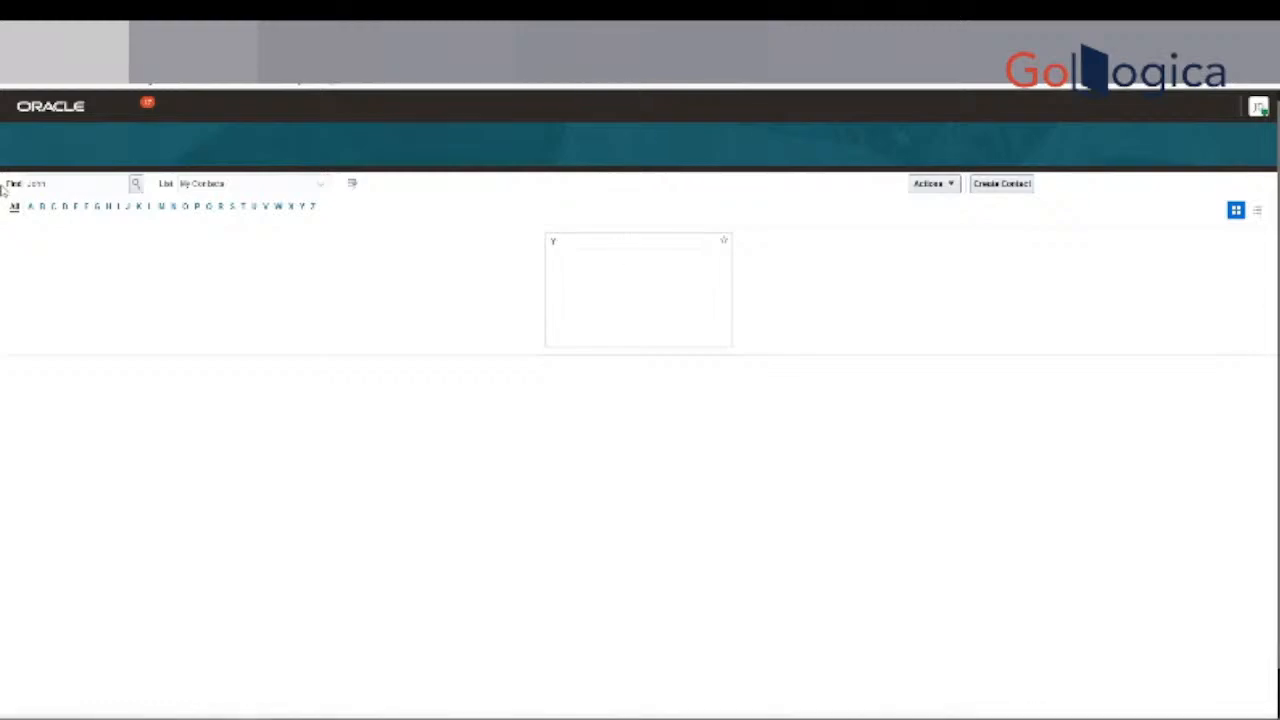
Reopen the Oracle Sales home page in a new browser tab from the saved bookmarks.
{"action": "left_click", "coordinate": [76, 60]}
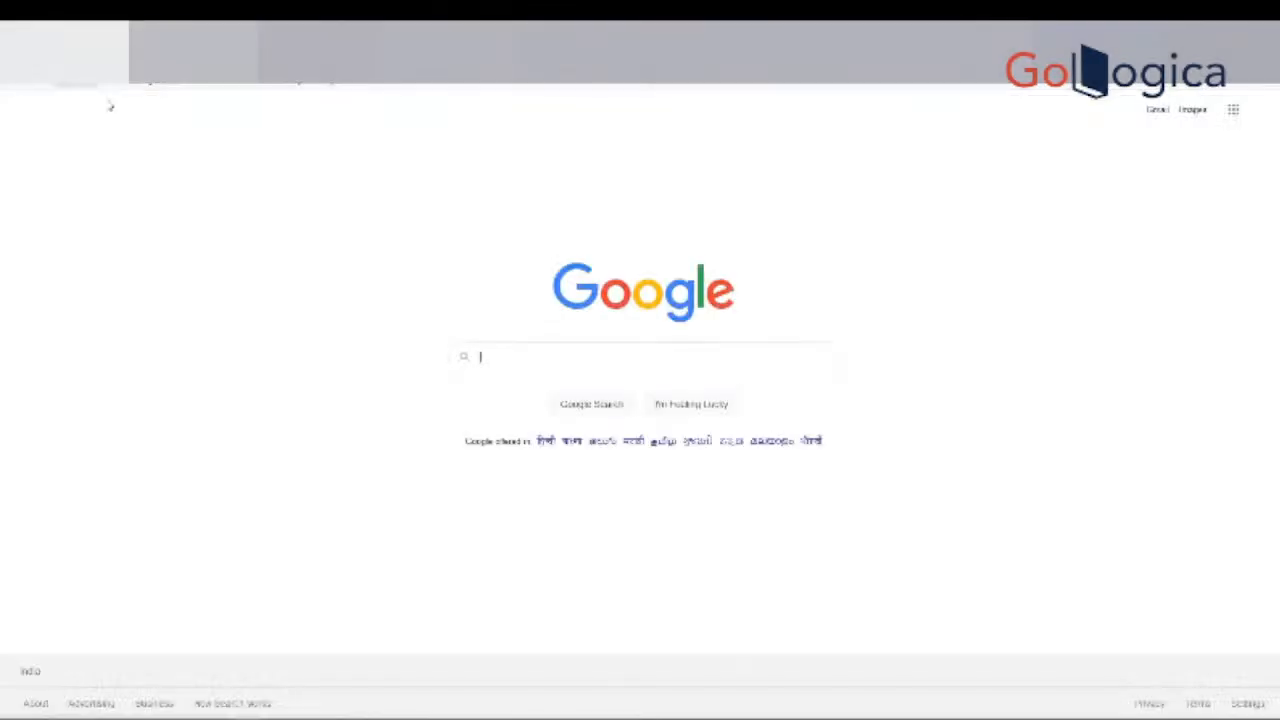
{"action": "left_click", "coordinate": [84, 88]}
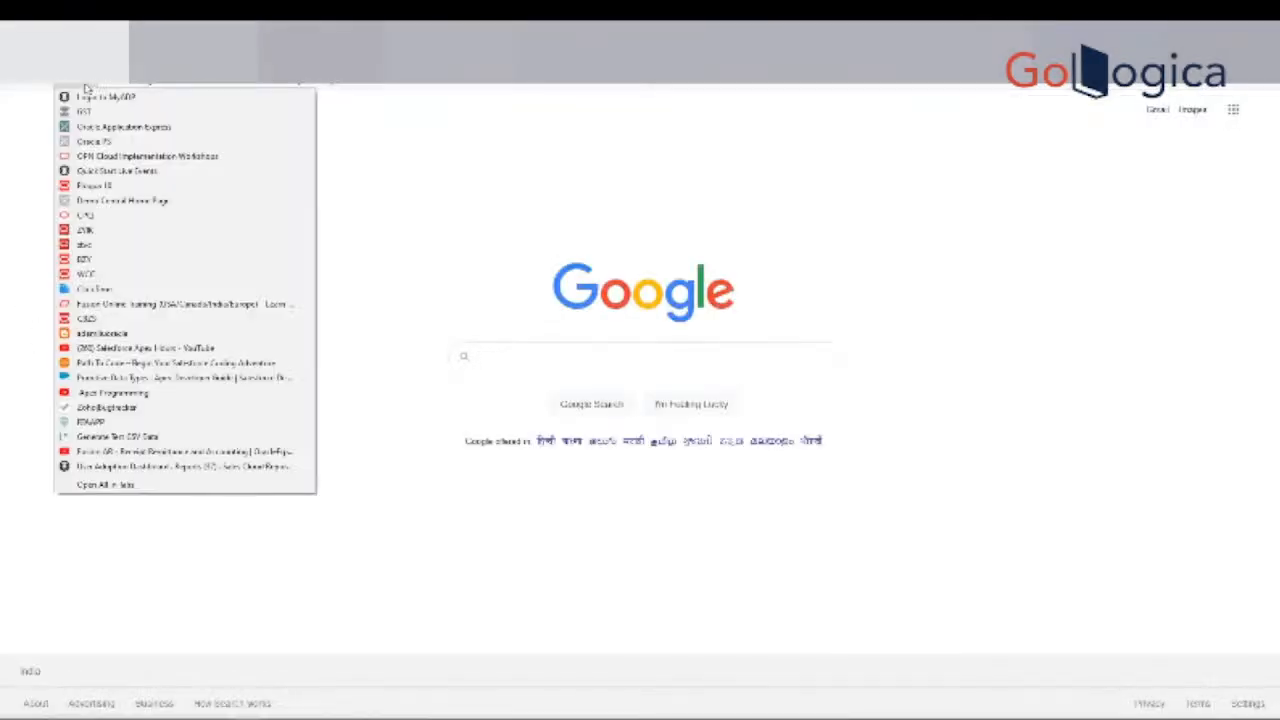
{"action": "left_click", "coordinate": [142, 265]}
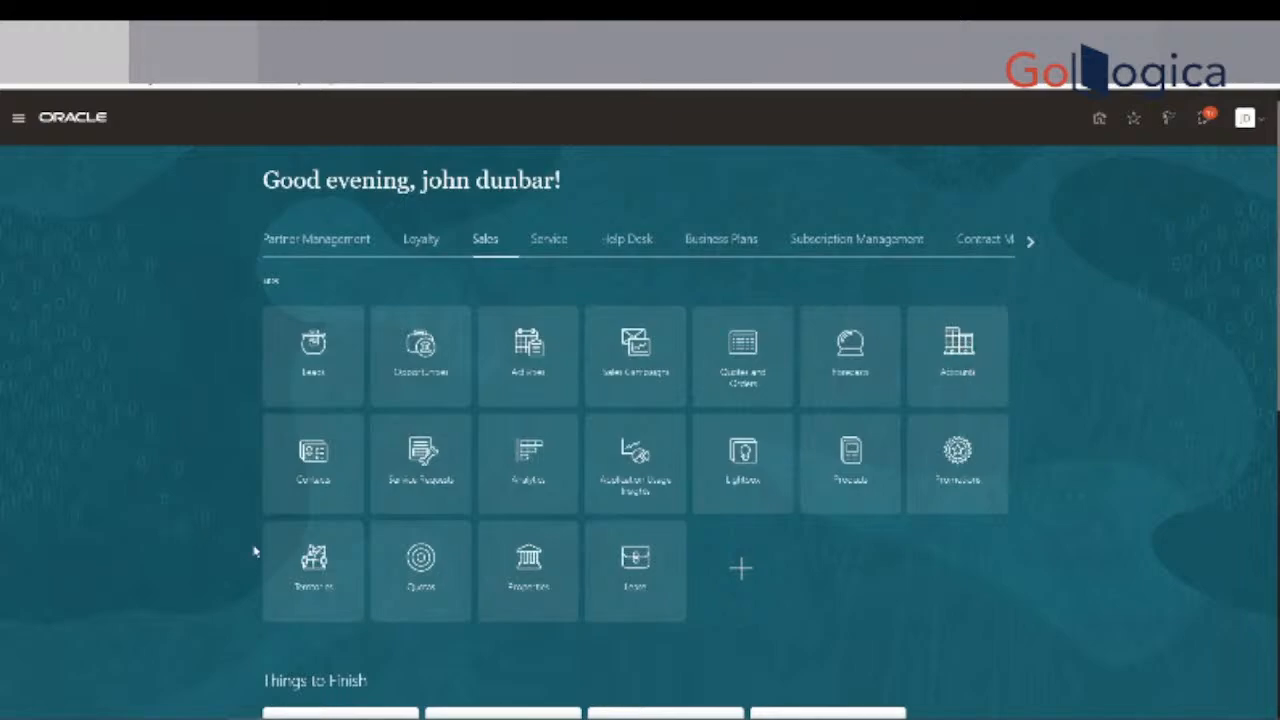
{"action": "scroll", "coordinate": [768, 630], "scroll_direction": "down", "scroll_amount": 3}
{"action": "scroll", "coordinate": [742, 662], "scroll_direction": "up", "scroll_amount": 3}
Switch to the Excel training plan and review the sub-topics for Mainstream Objects and Functional setup manager.
{"action": "left_click", "coordinate": [473, 719]}
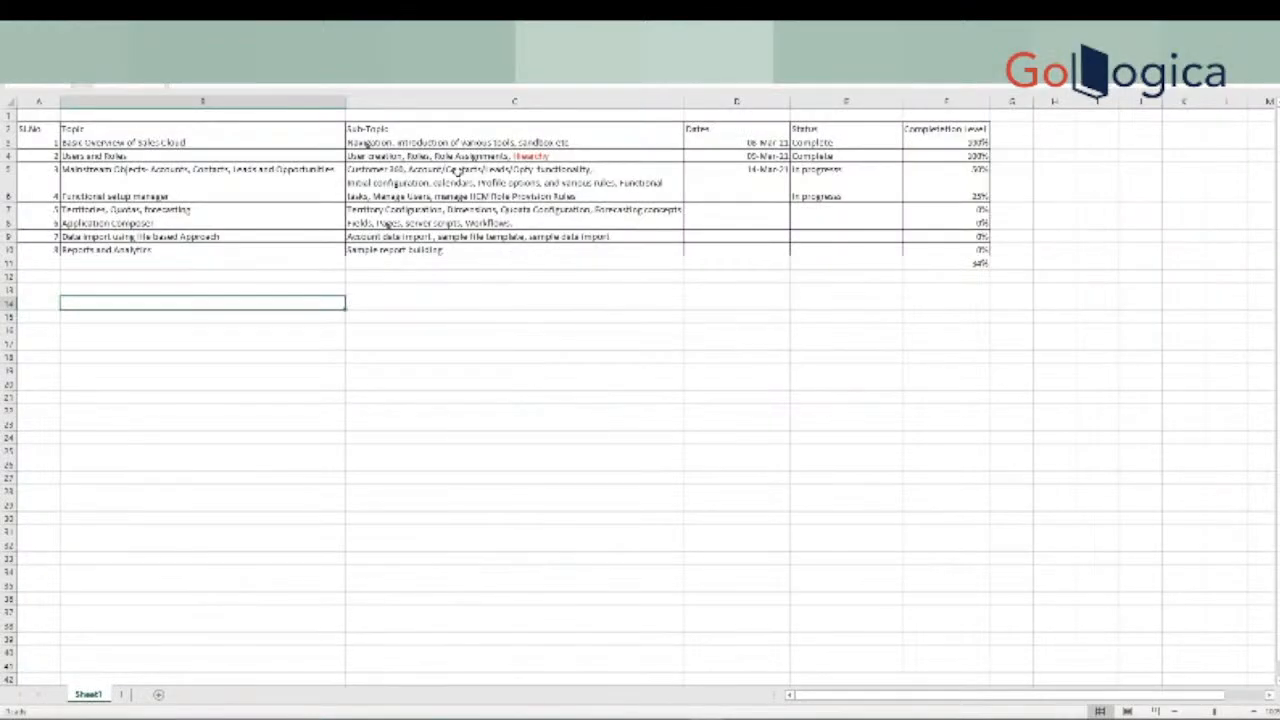
{"action": "left_click", "coordinate": [458, 172]}
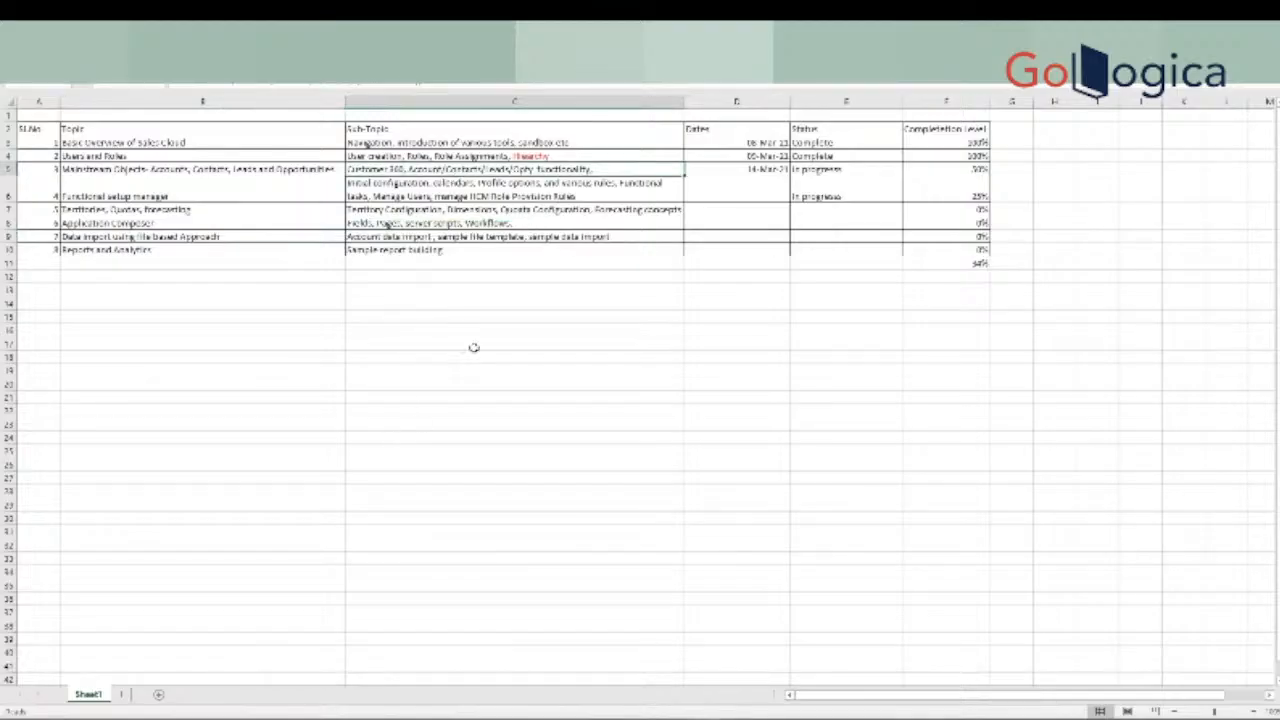
{"action": "left_click", "coordinate": [558, 192]}
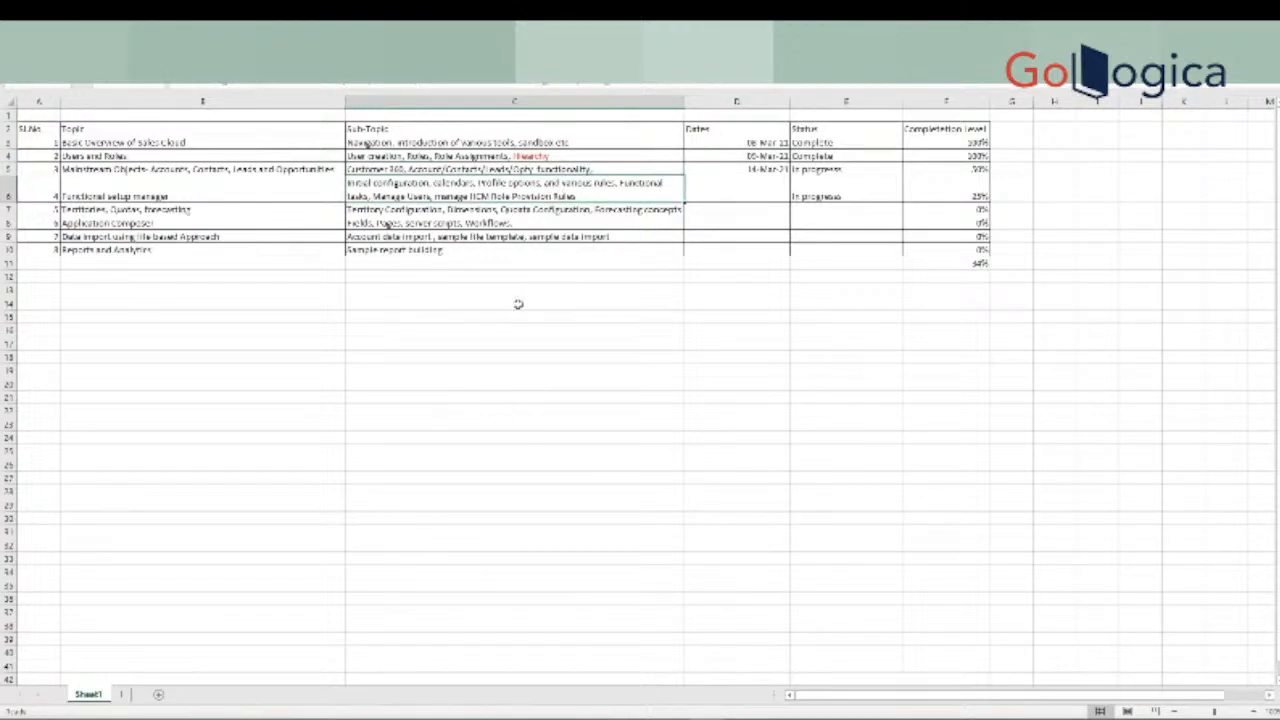
Switch back to the Oracle Sales home page in the browser and open the Leads list.
{"action": "left_click", "coordinate": [250, 717]}
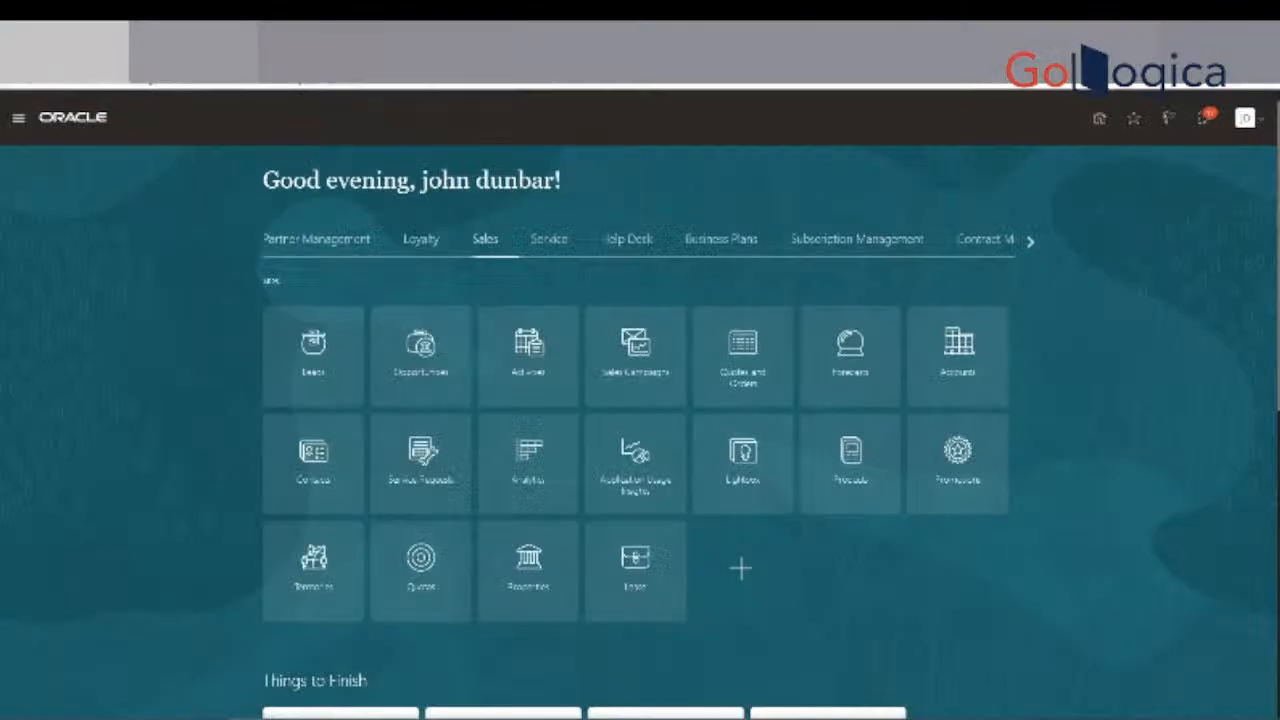
{"action": "left_click", "coordinate": [316, 362]}
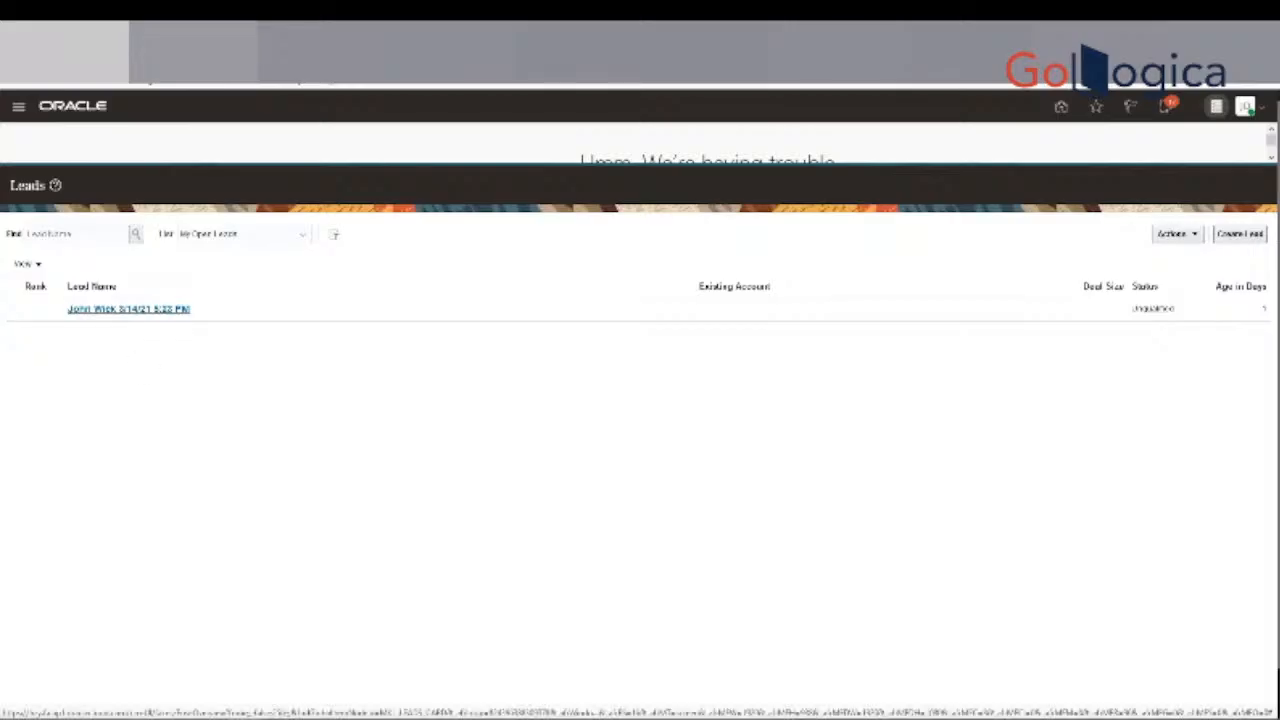
Open the unqualified lead from the open leads list and remove its existing contact.
{"action": "left_click", "coordinate": [110, 309]}
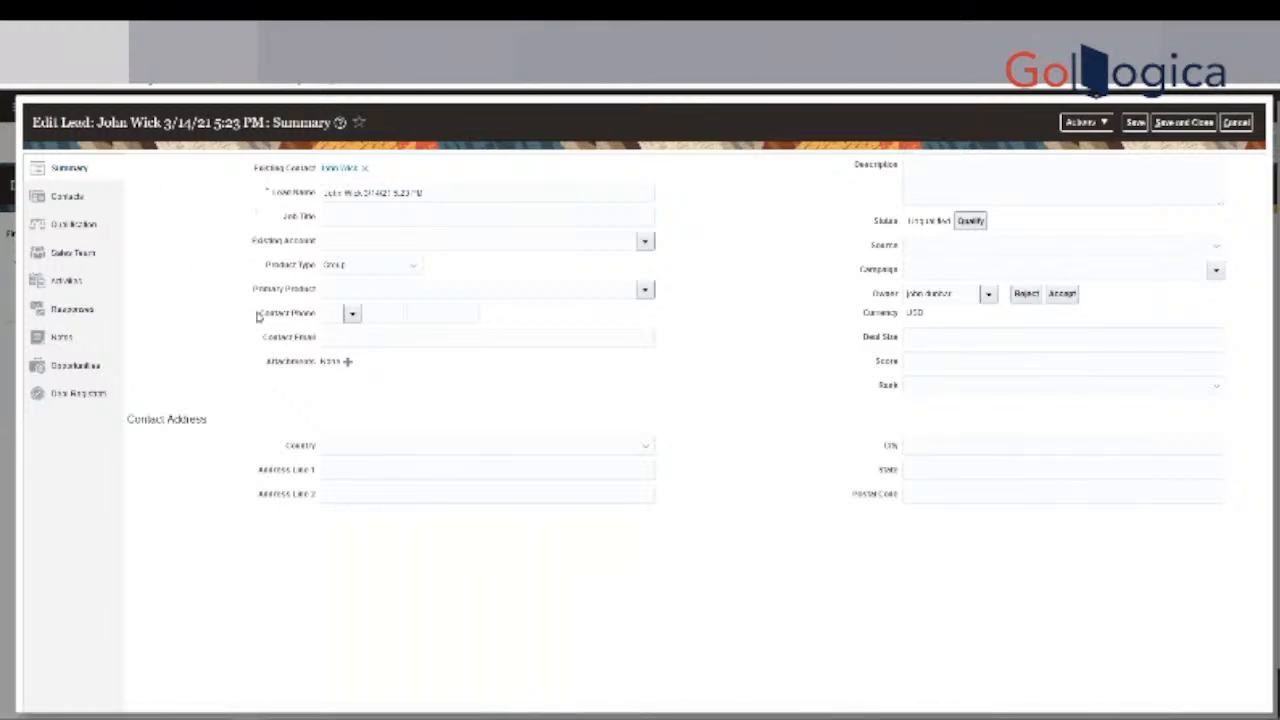
{"action": "left_click", "coordinate": [371, 172]}
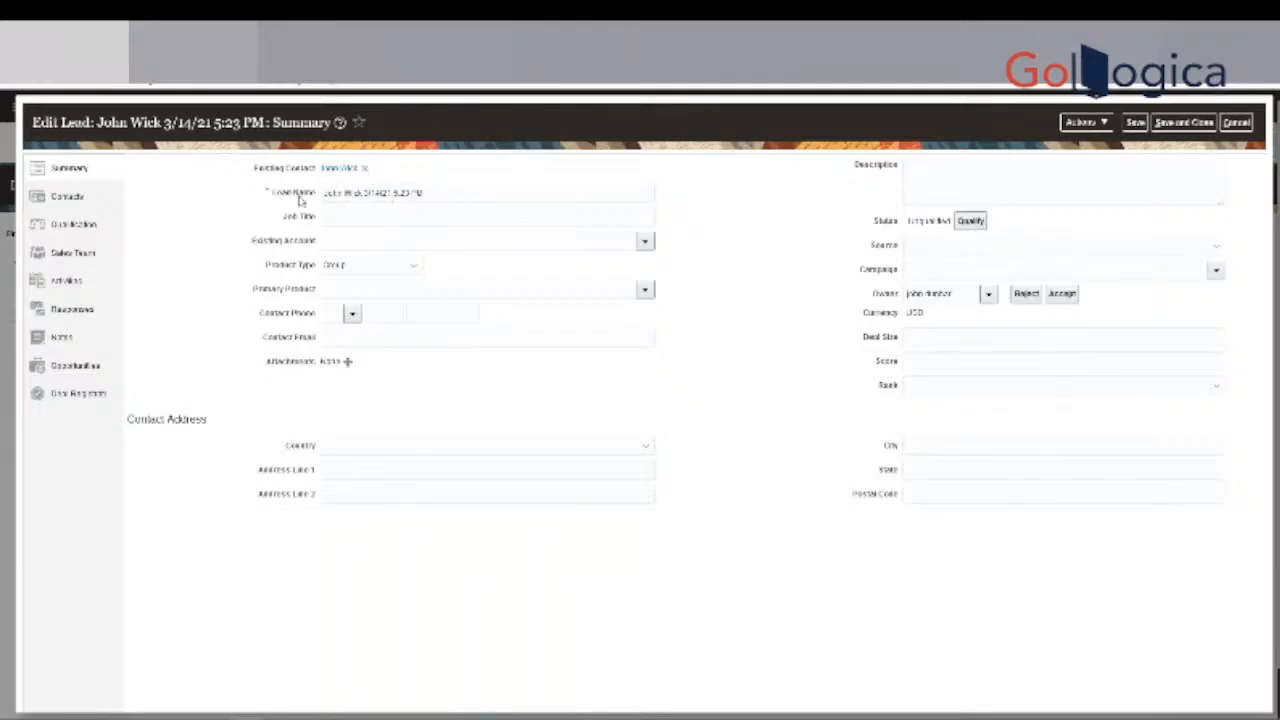
{"action": "left_click_drag", "start_coordinate": [326, 193], "coordinate": [438, 193]}
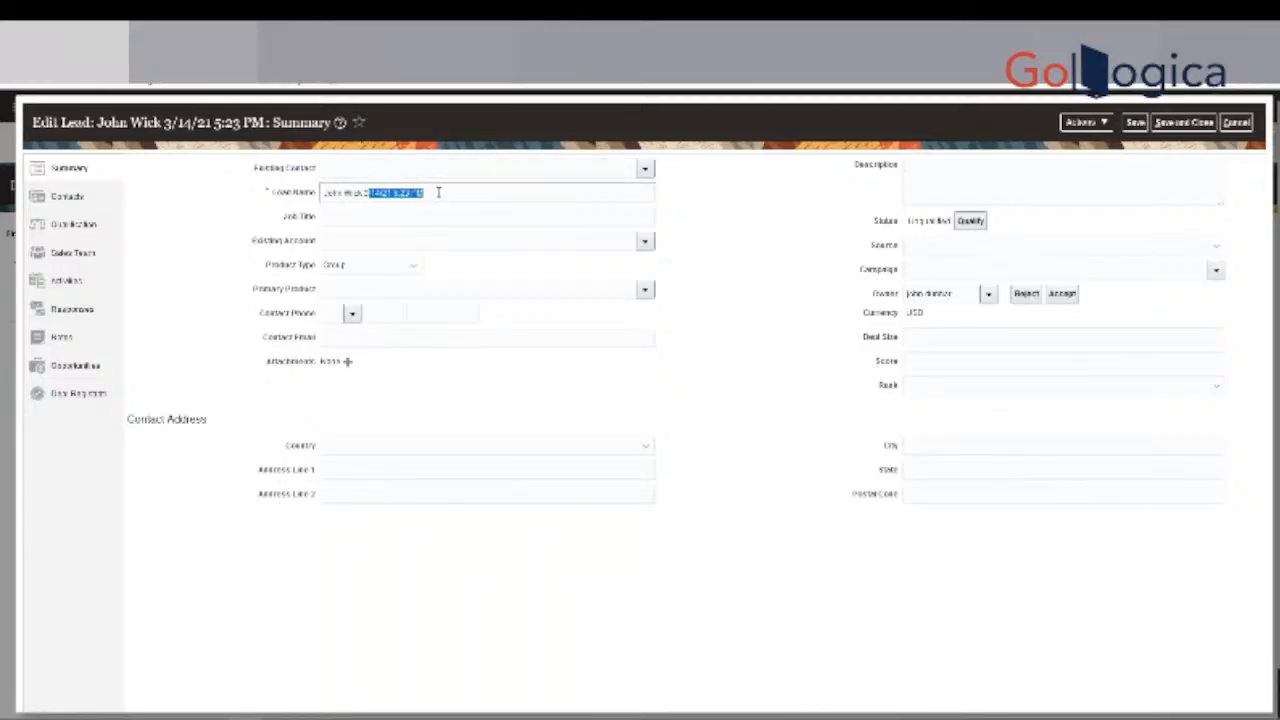
{"action": "left_click", "coordinate": [718, 197]}
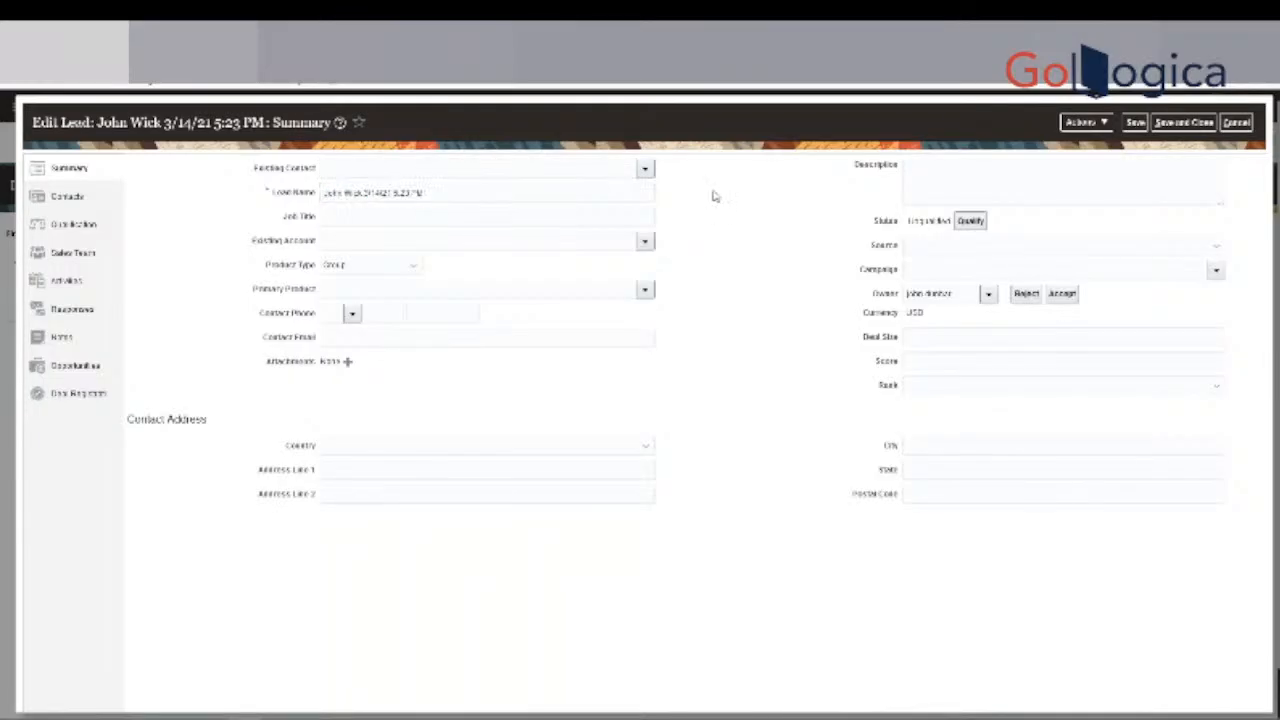
Set the lead's existing account to the first suggested account and check the available product types.
{"action": "left_click", "coordinate": [431, 214]}
{"action": "left_click", "coordinate": [414, 240]}
{"action": "left_click", "coordinate": [645, 242]}
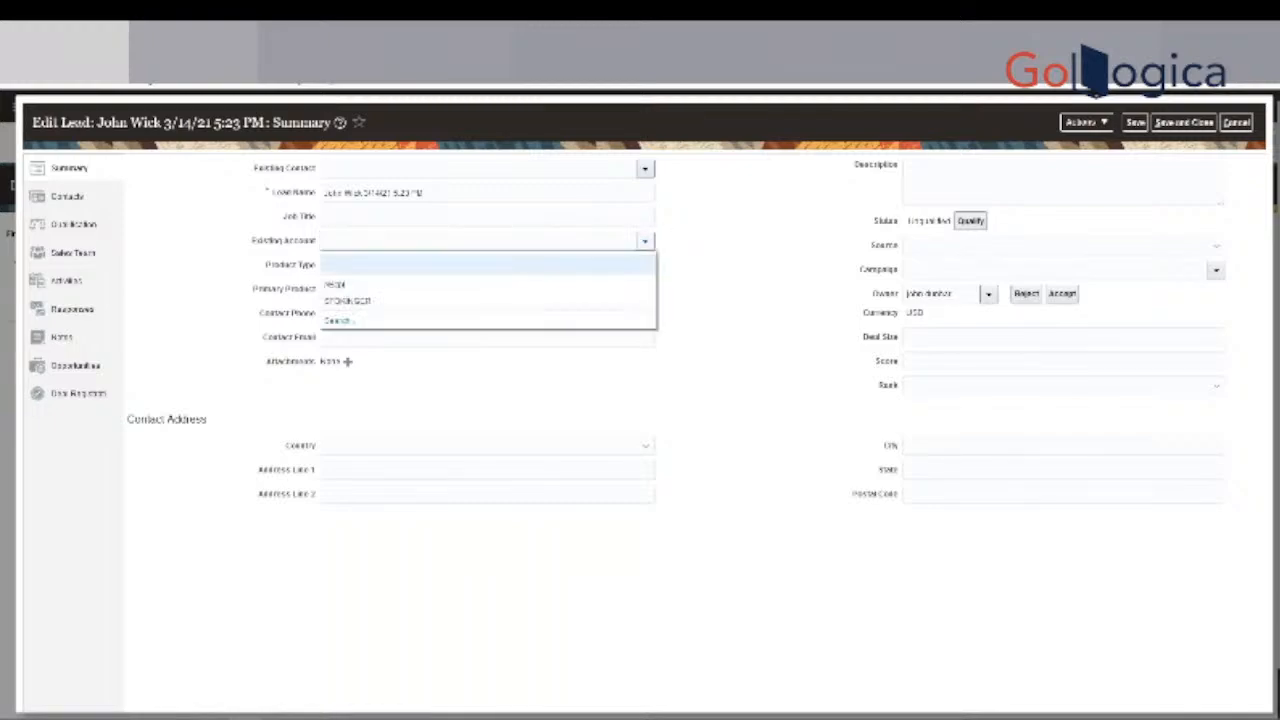
{"action": "left_click", "coordinate": [507, 284]}
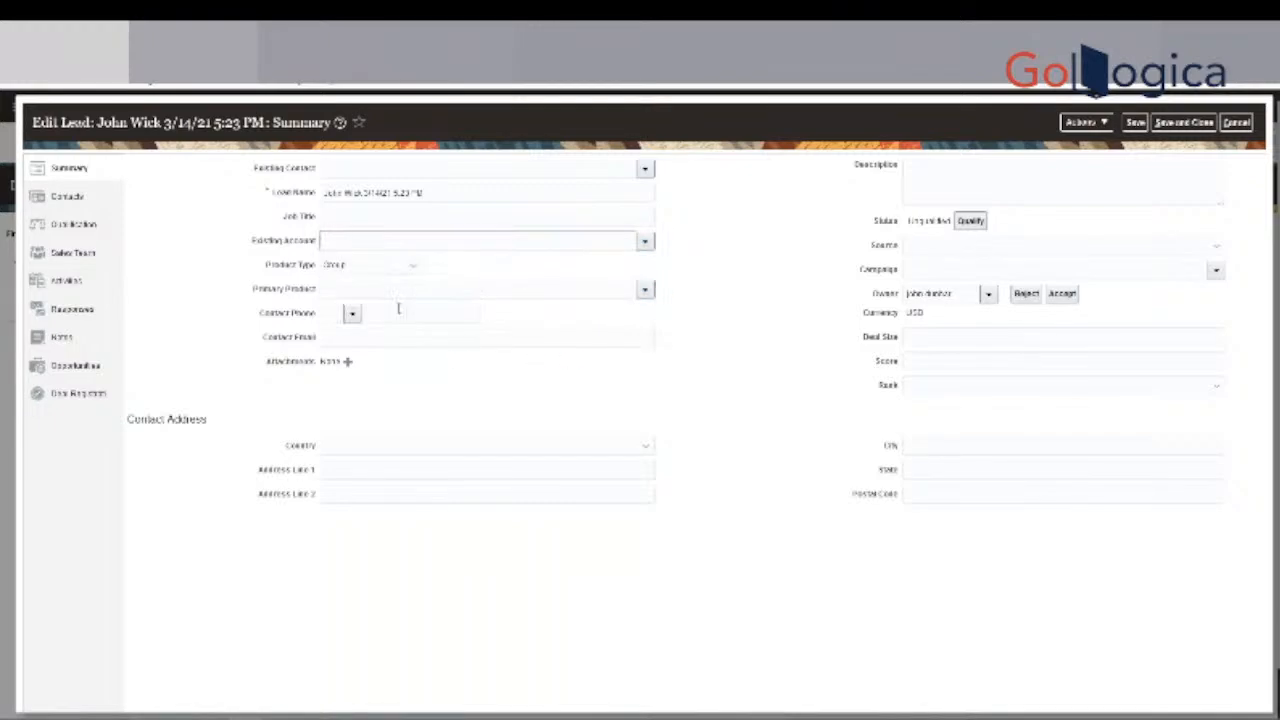
{"action": "left_click", "coordinate": [418, 271]}
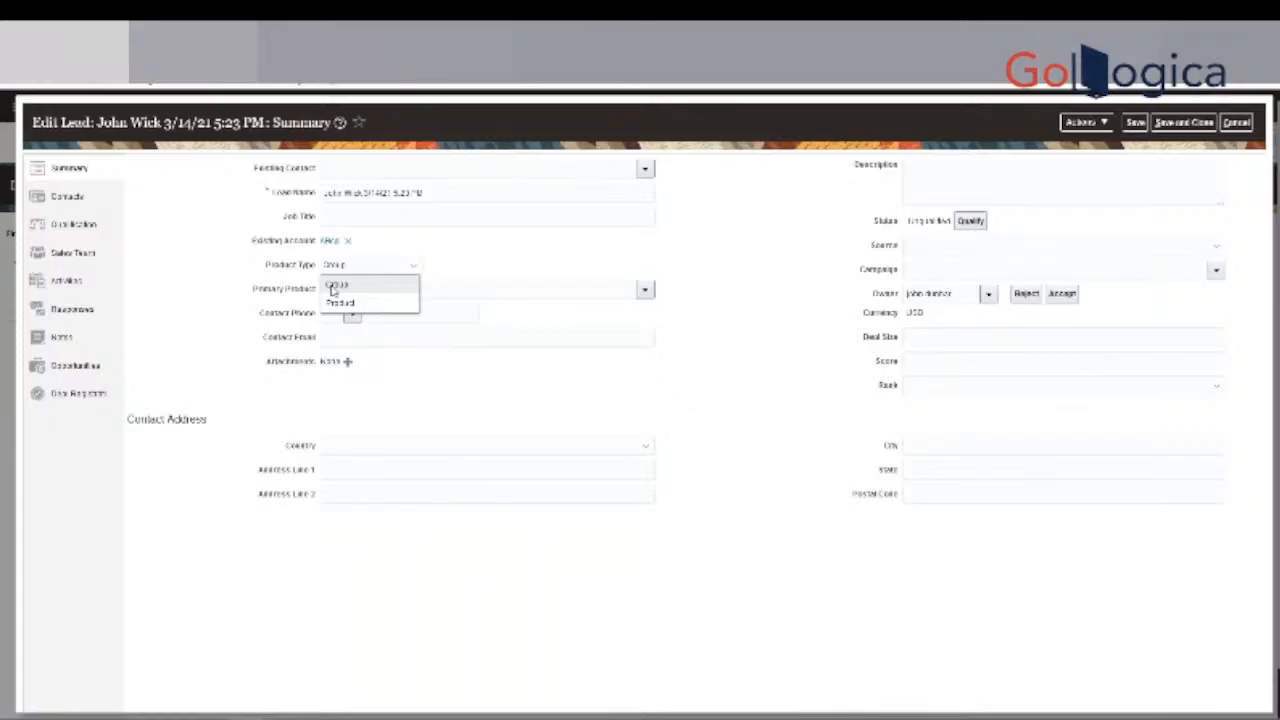
{"action": "left_click", "coordinate": [553, 271]}
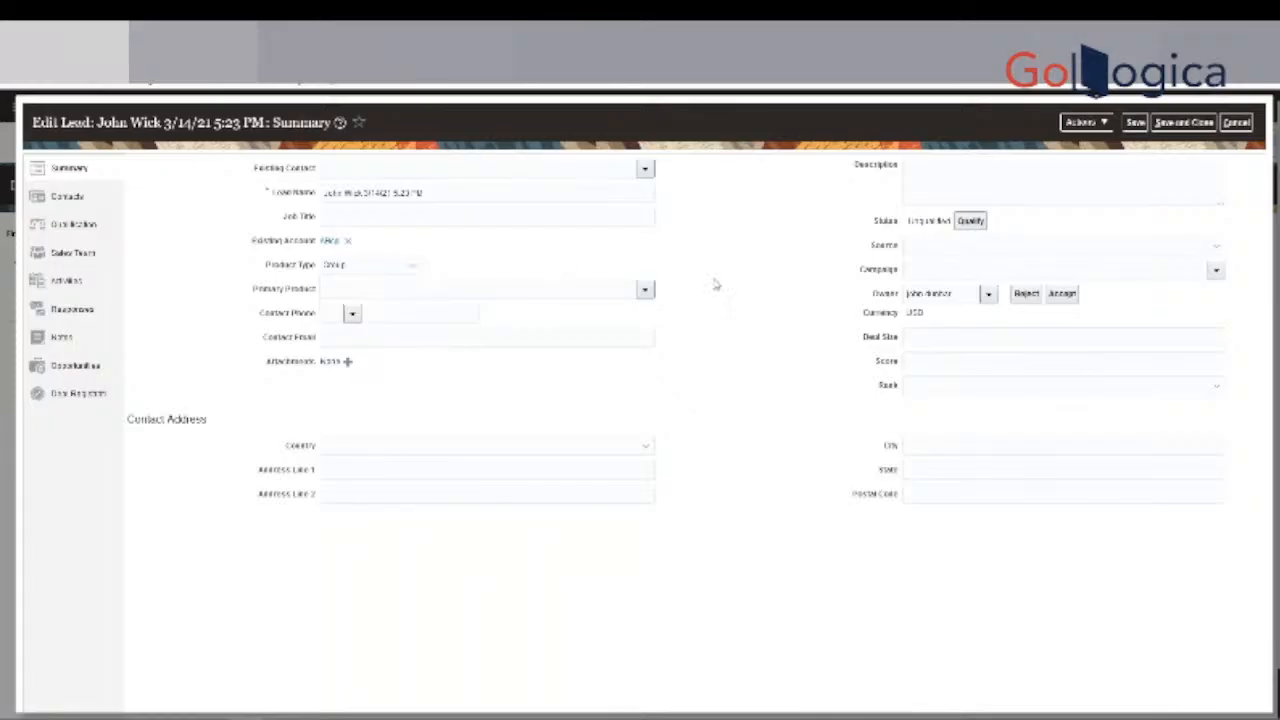
Switch to the Excel course plan and append ", Product Groups" to the Functional setup manager sub-topic.
{"action": "key", "text": "alt+Tab"}
{"action": "left_click", "coordinate": [204, 279]}
{"action": "left_click", "coordinate": [408, 208]}
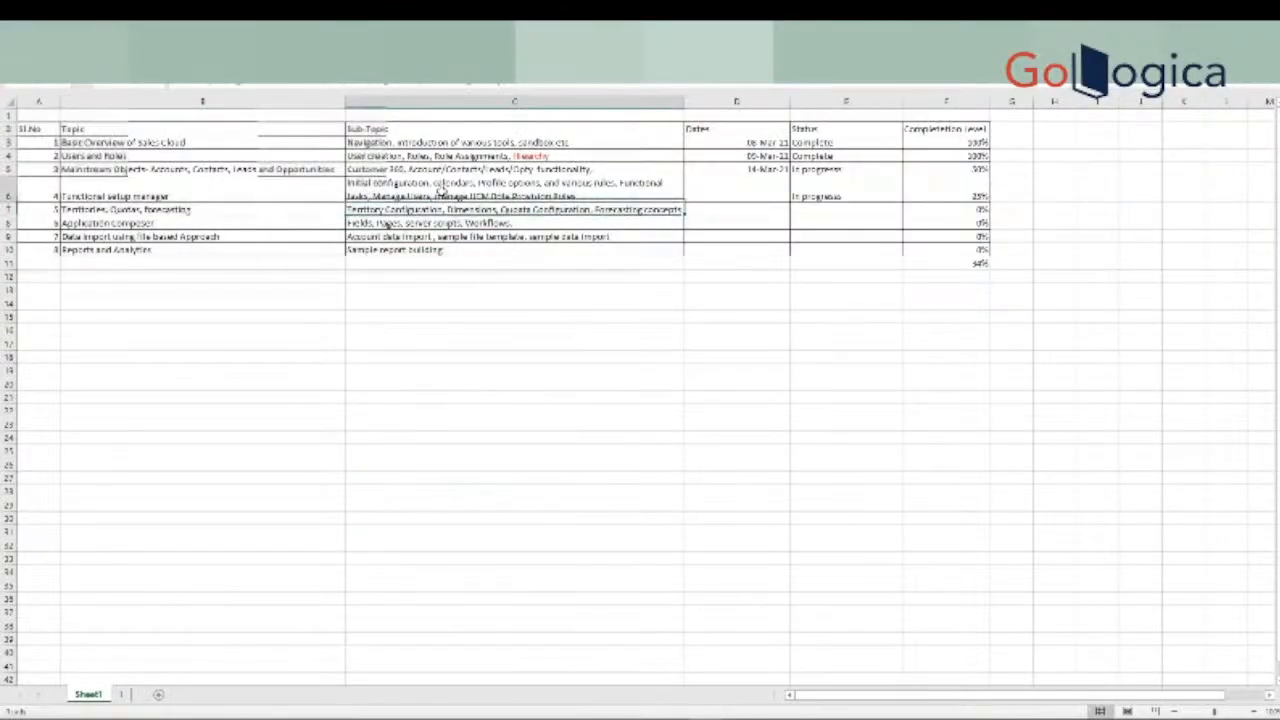
{"action": "left_click", "coordinate": [181, 197]}
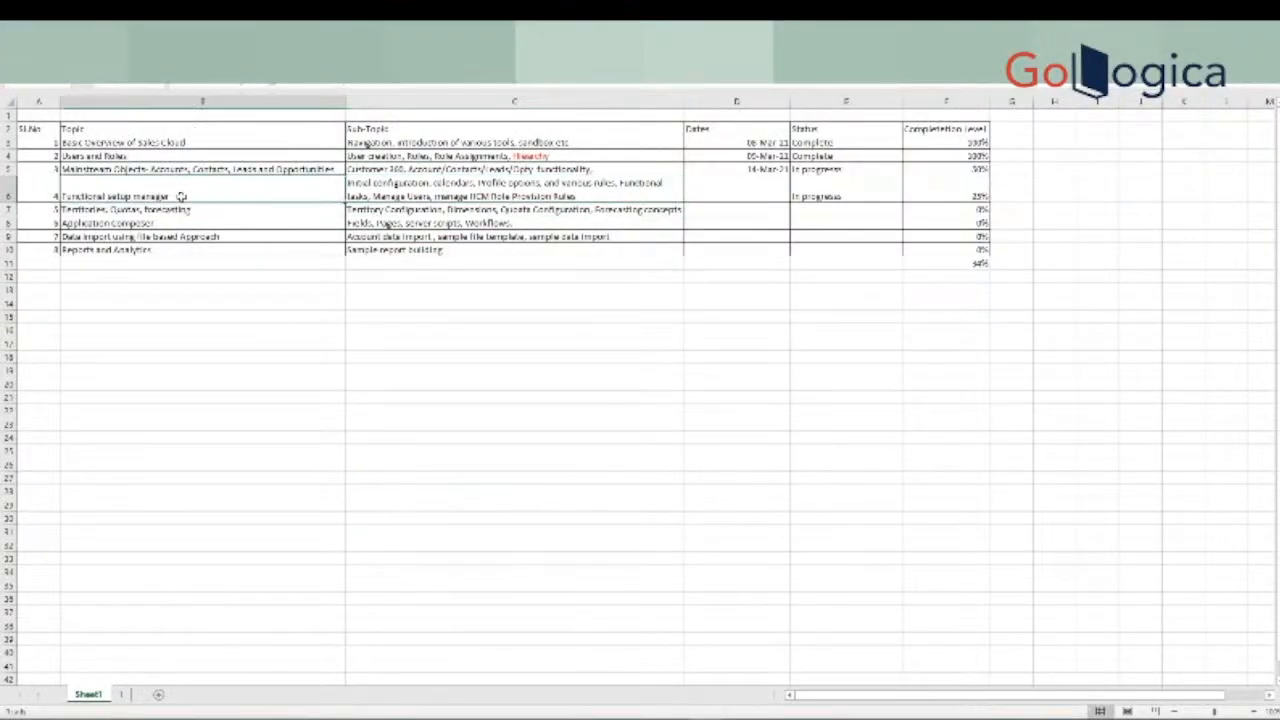
{"action": "left_click", "coordinate": [592, 206]}
{"action": "double_click", "coordinate": [591, 195]}
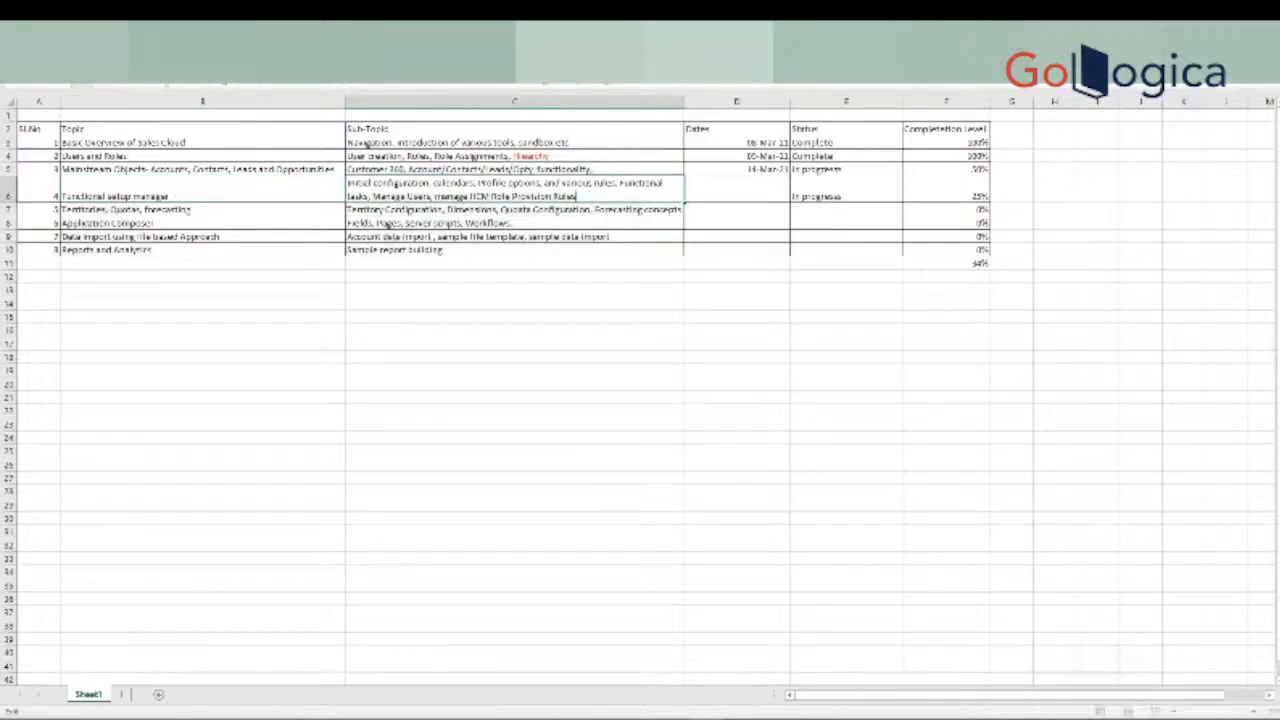
{"action": "type", "text": ", Product Groups"}
{"action": "left_click", "coordinate": [521, 411]}
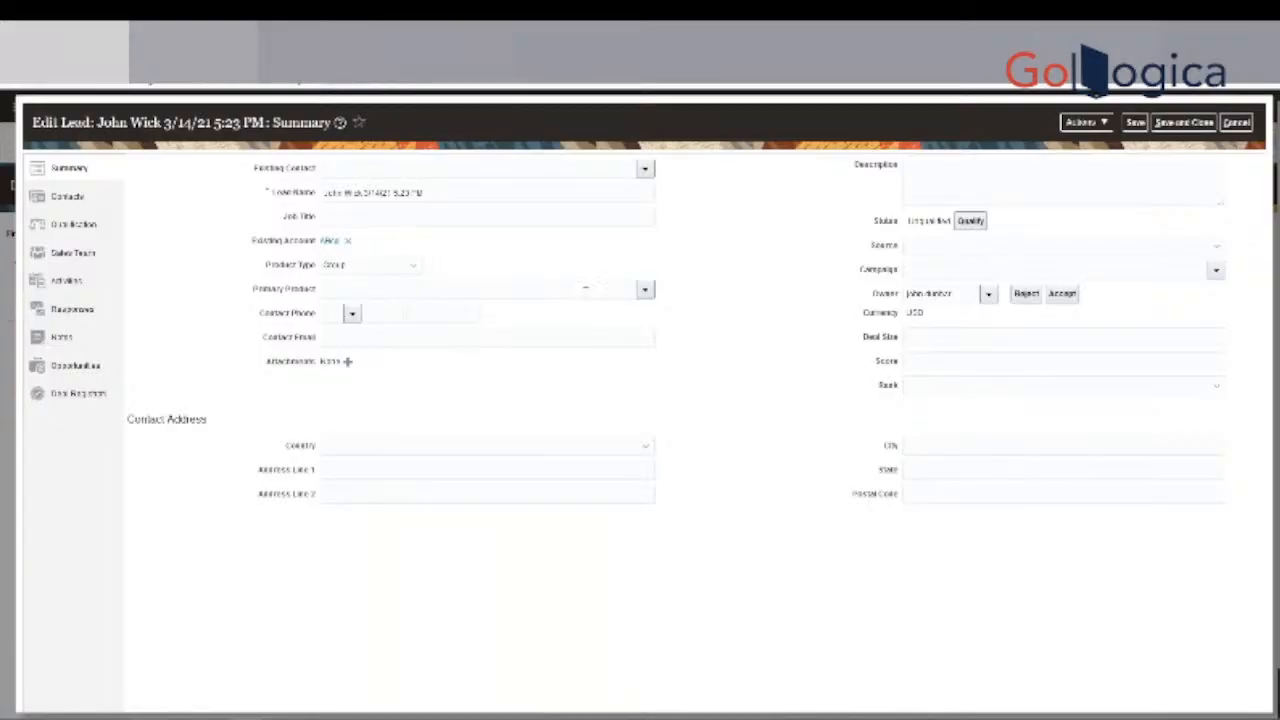
Back in the Oracle lead, keep the product type as Group and choose 9000XT Servers as the primary product.
{"action": "left_click", "coordinate": [330, 266]}
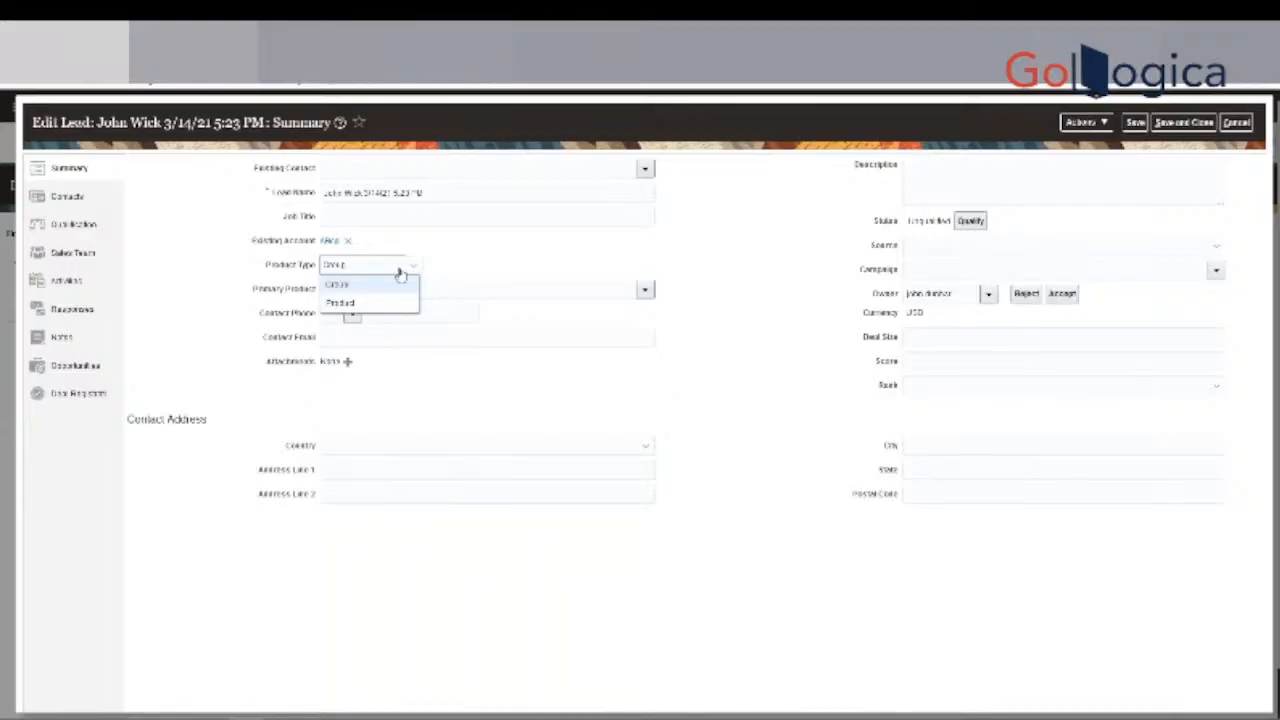
{"action": "left_click", "coordinate": [500, 258]}
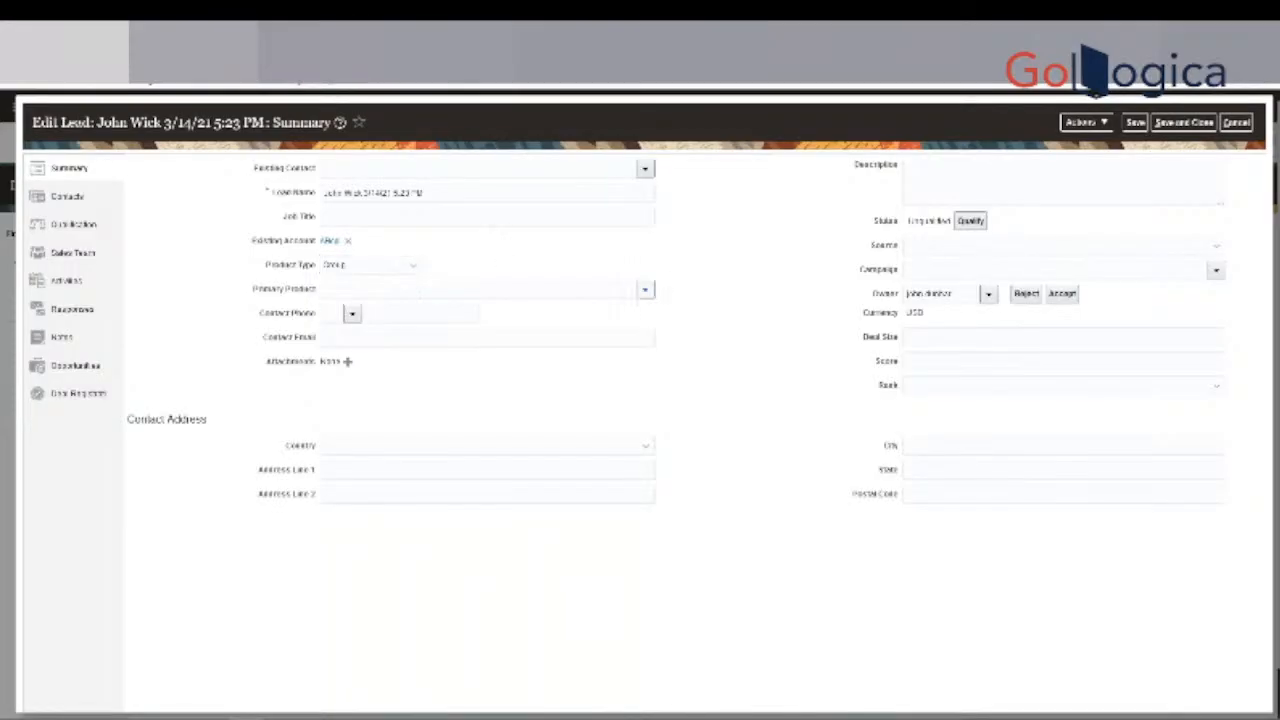
{"action": "left_click", "coordinate": [644, 289]}
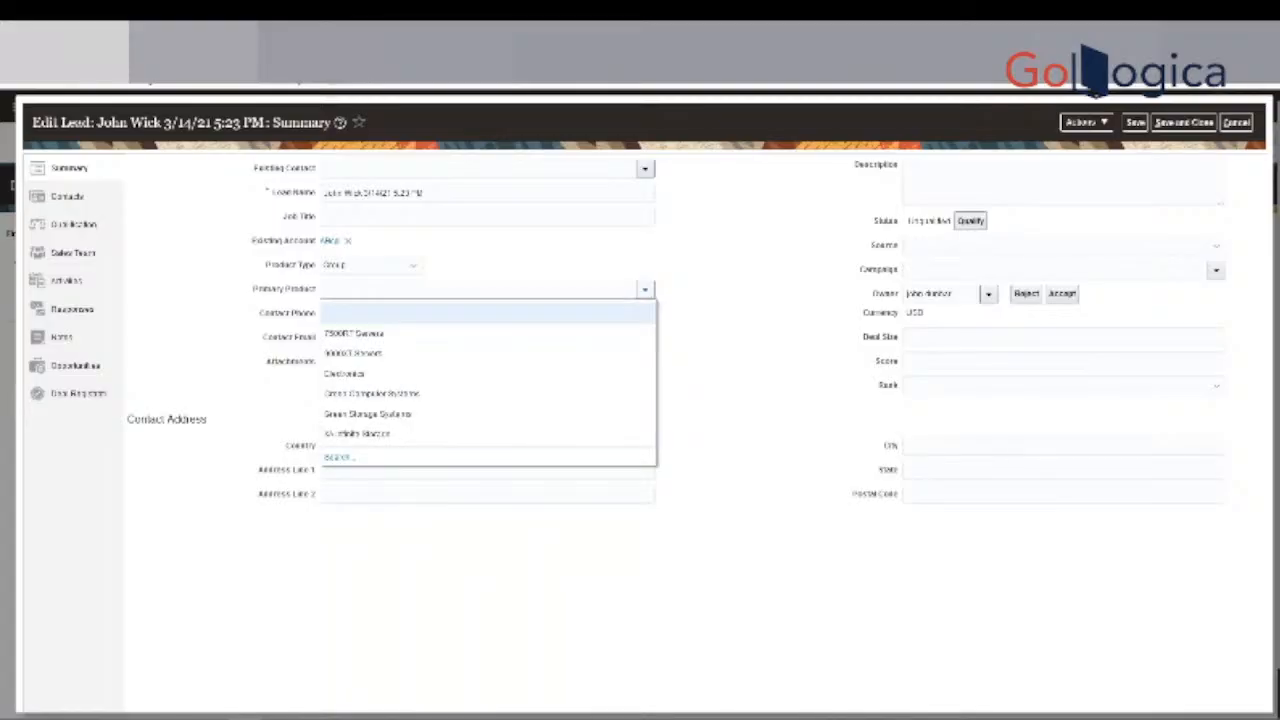
{"action": "left_click", "coordinate": [400, 354]}
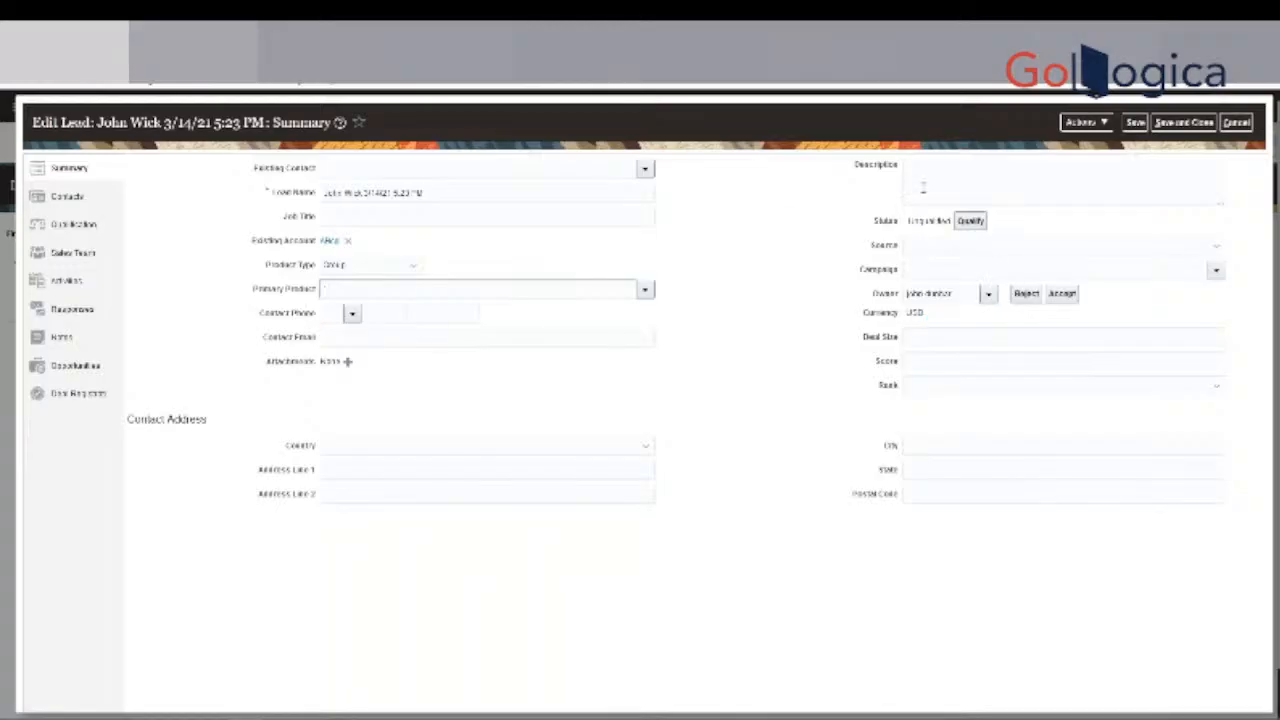
{"action": "left_click", "coordinate": [368, 339]}
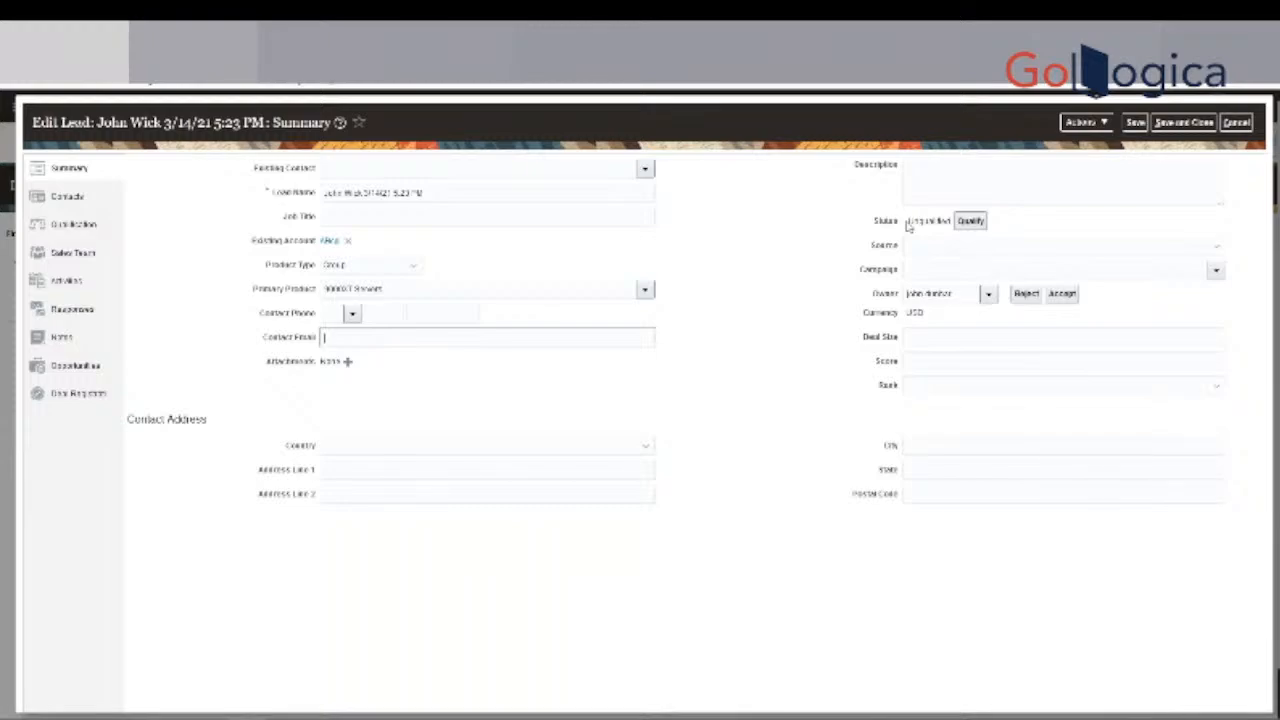
Review the lead's status and set its rank to Hot.
{"action": "left_click_drag", "start_coordinate": [908, 226], "coordinate": [957, 227]}
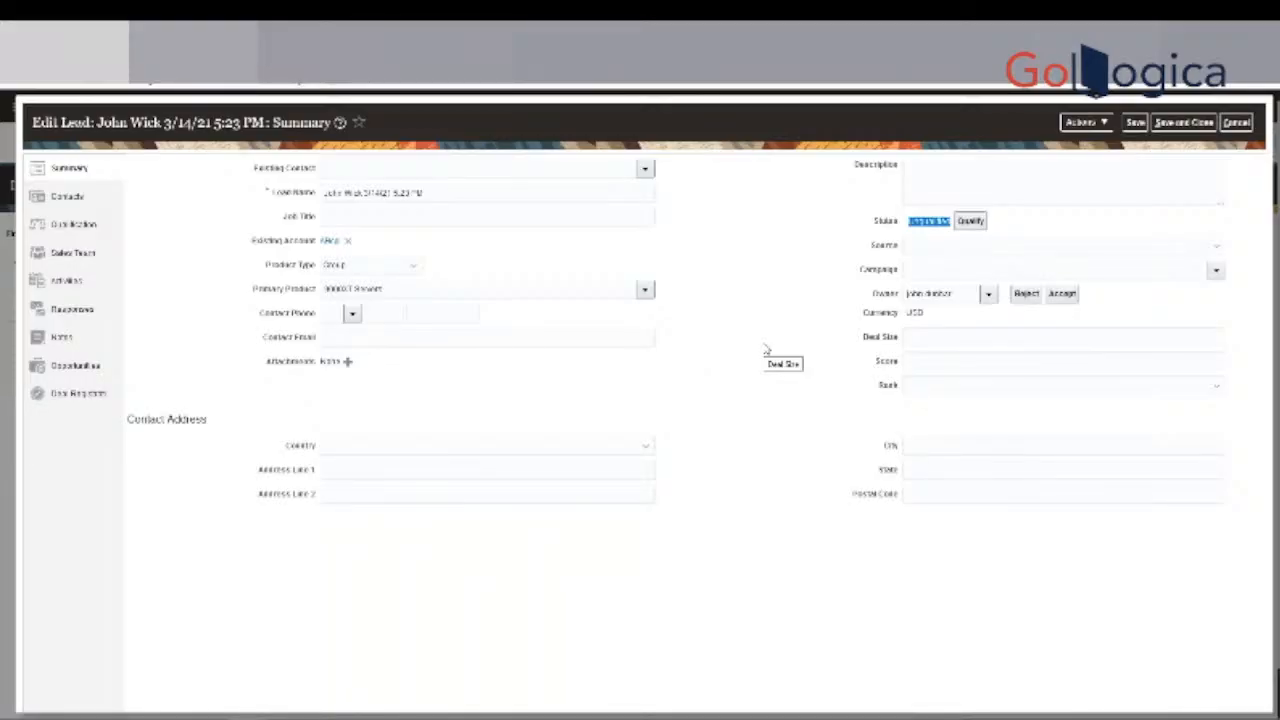
{"action": "left_click", "coordinate": [798, 291]}
{"action": "left_click", "coordinate": [975, 222]}
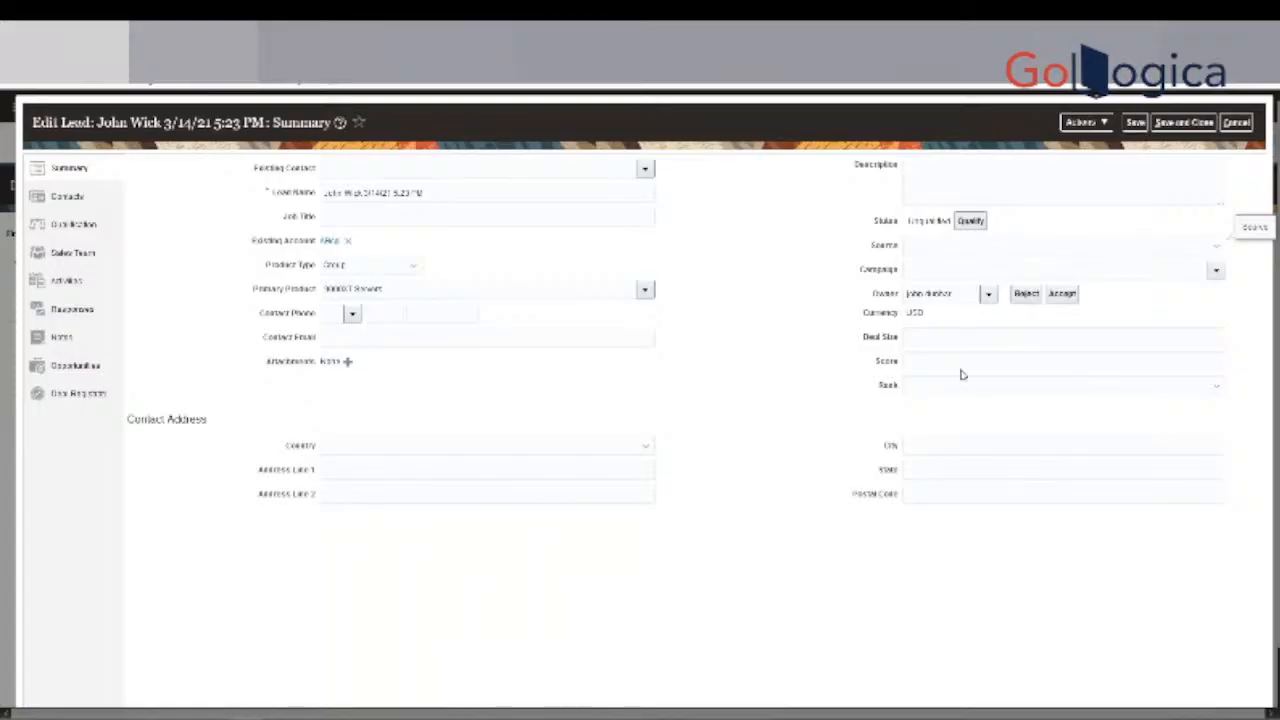
{"action": "left_click", "coordinate": [1000, 386]}
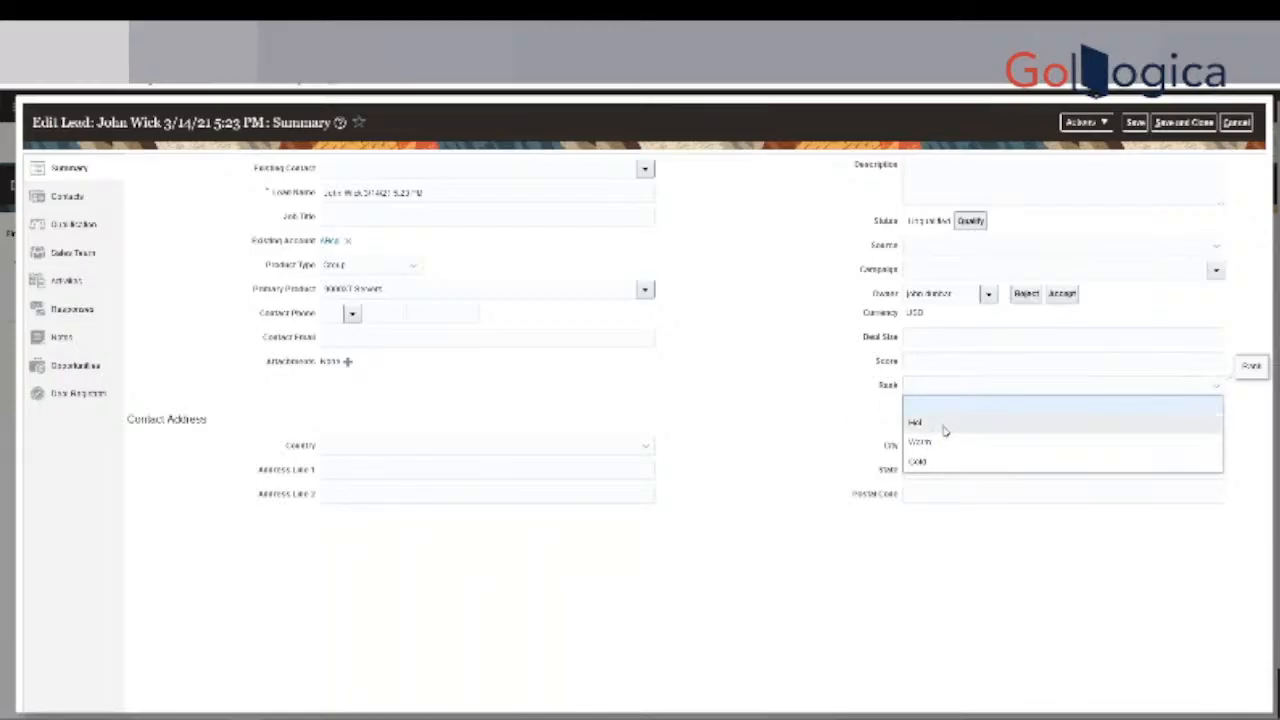
{"action": "left_click", "coordinate": [942, 425]}
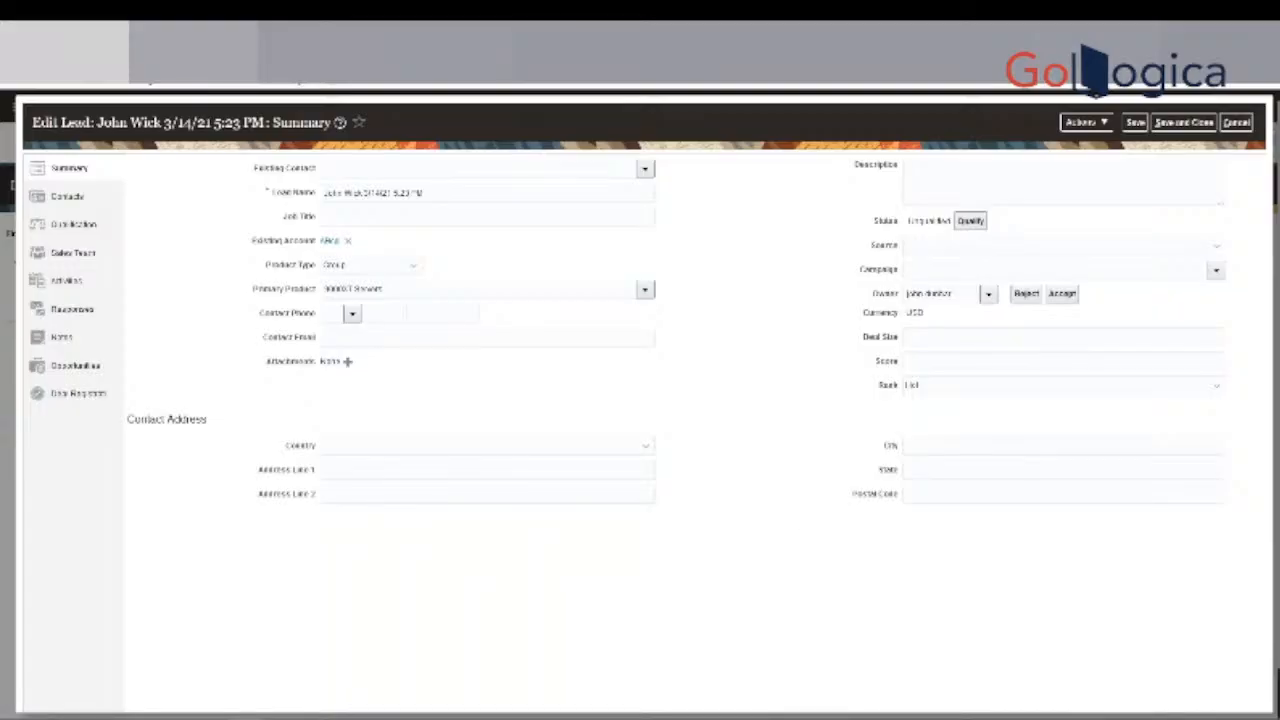
Qualify the lead, check the actions available for it, and save the record.
{"action": "left_click", "coordinate": [971, 222]}
{"action": "left_click", "coordinate": [1088, 122]}
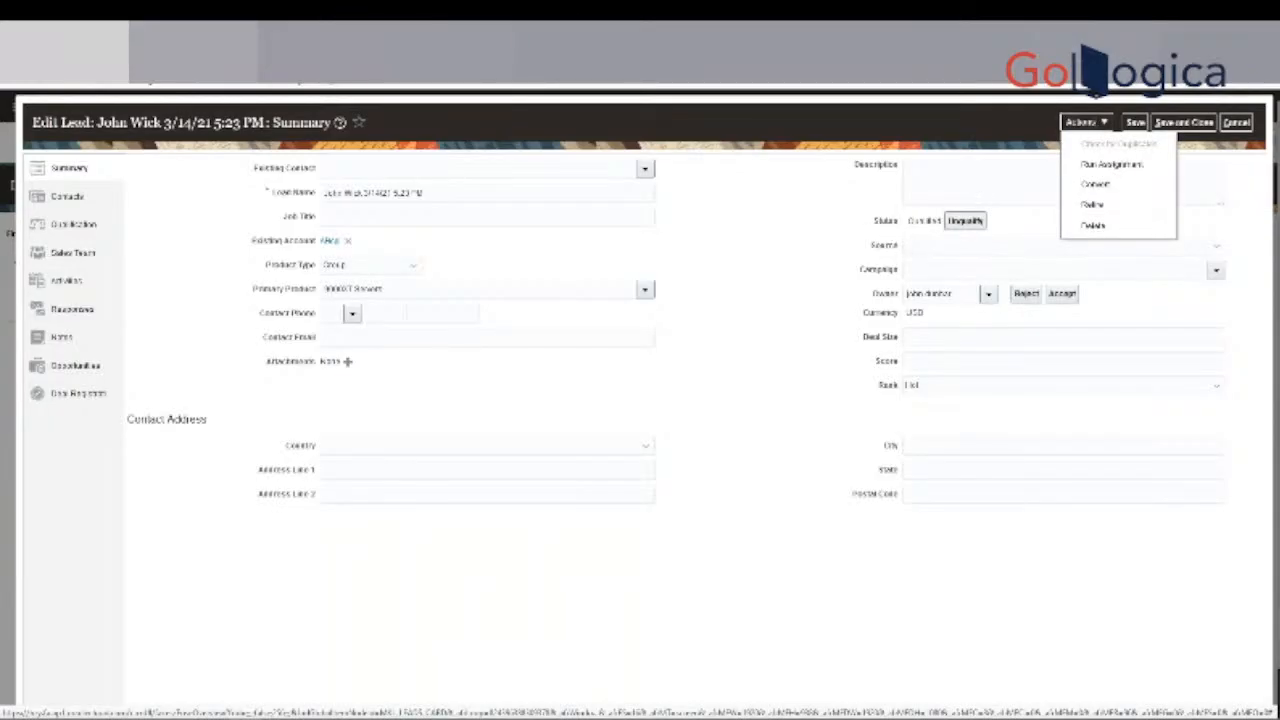
{"action": "left_click_drag", "start_coordinate": [1094, 226], "coordinate": [1260, 226]}
{"action": "left_click", "coordinate": [1088, 122]}
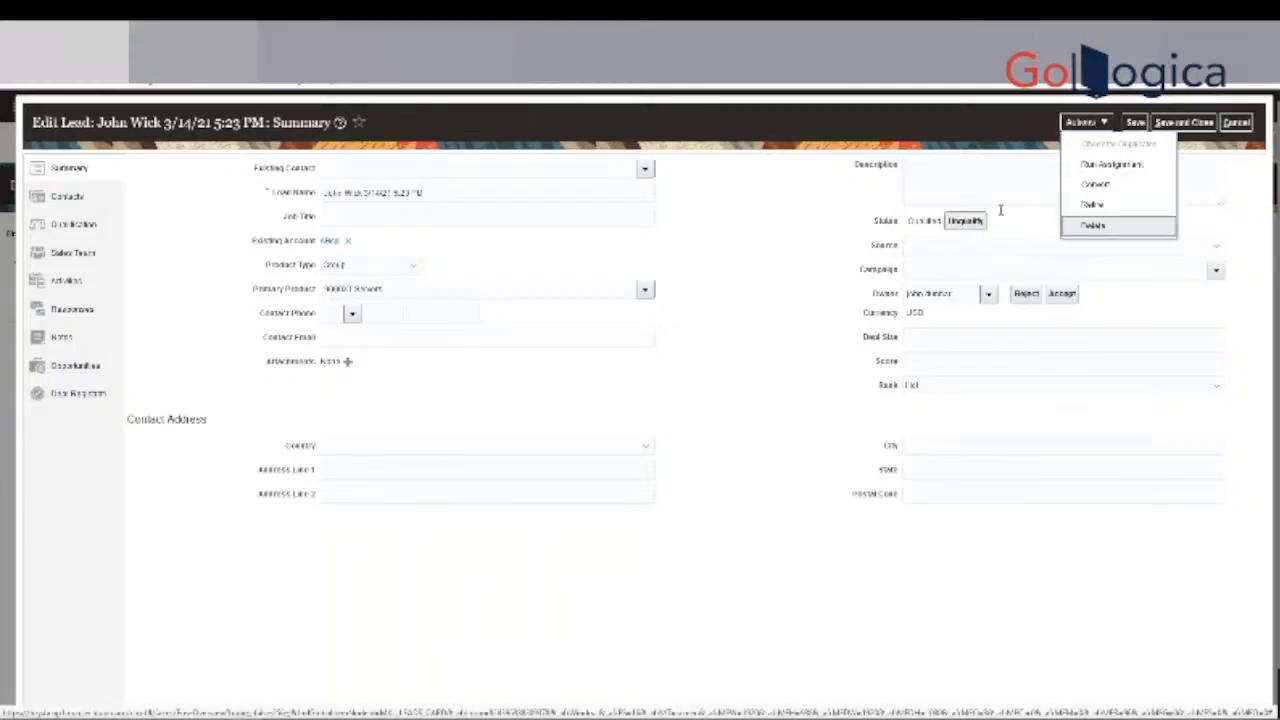
{"action": "left_click", "coordinate": [835, 247]}
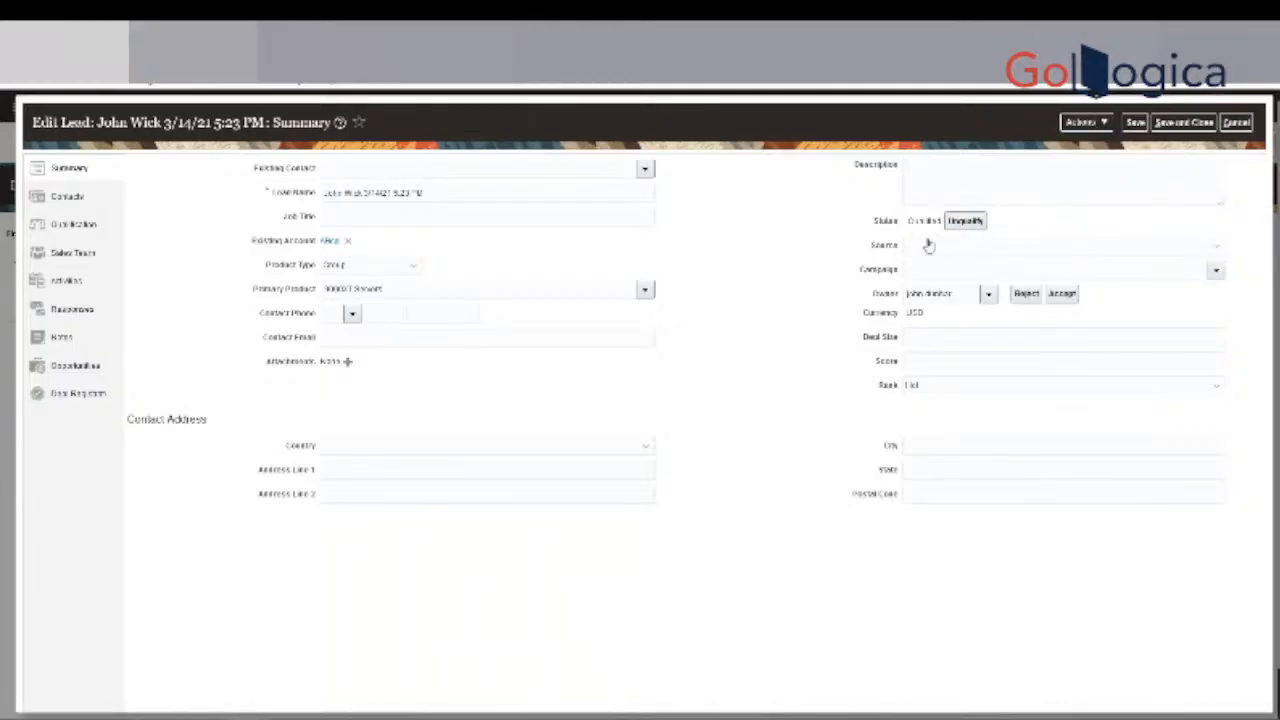
{"action": "left_click", "coordinate": [1134, 122]}
Open the lead's Opportunities page and review the available lead actions, including Convert.
{"action": "left_click", "coordinate": [1104, 122]}
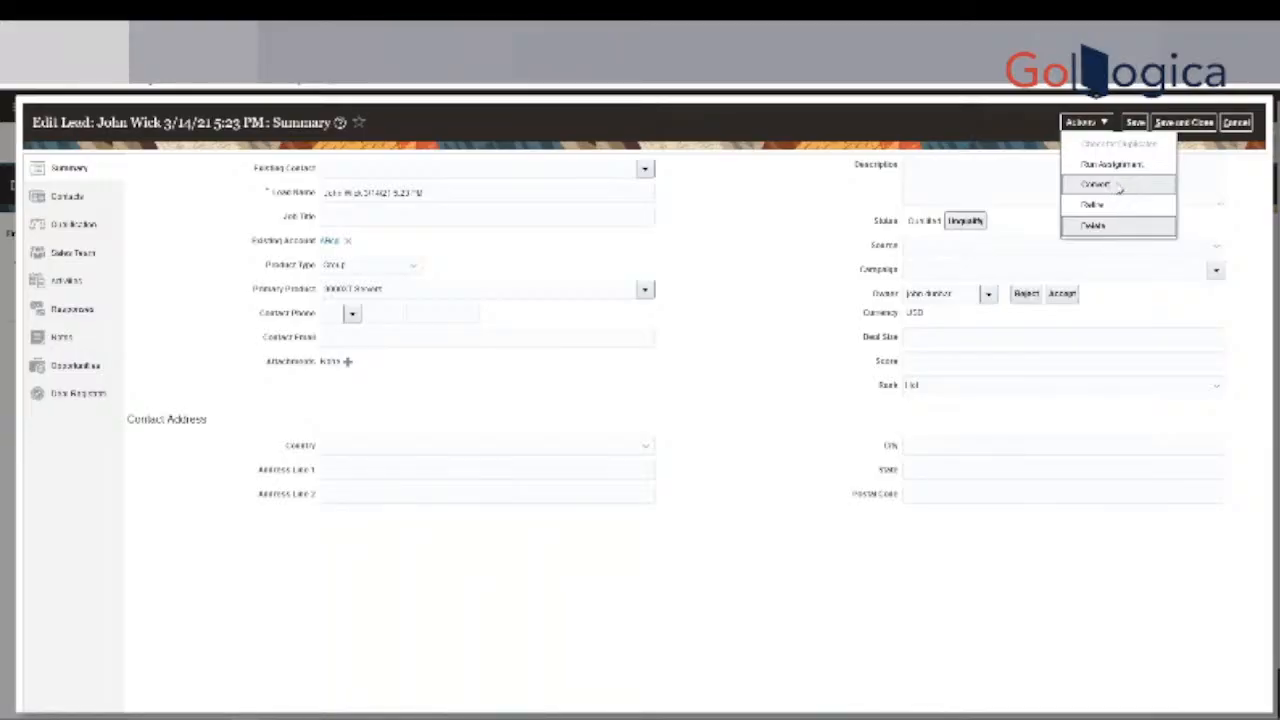
{"action": "left_click", "coordinate": [794, 330]}
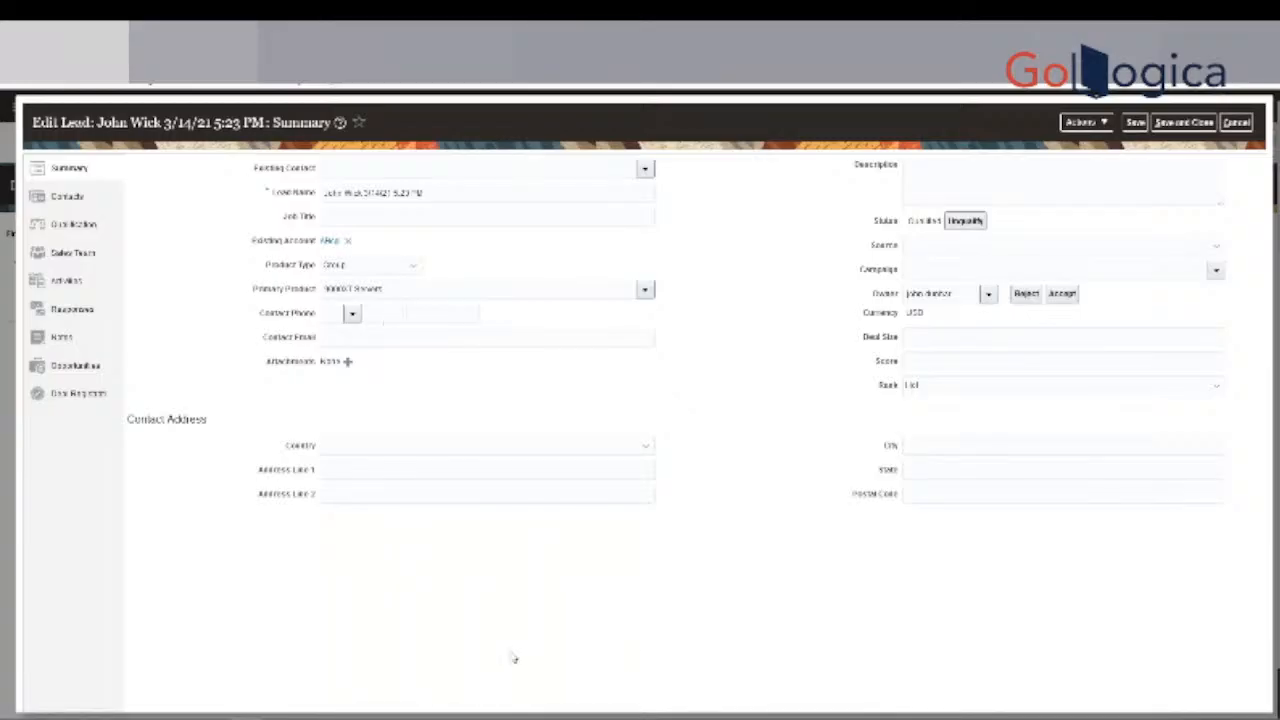
{"action": "left_click", "coordinate": [80, 368]}
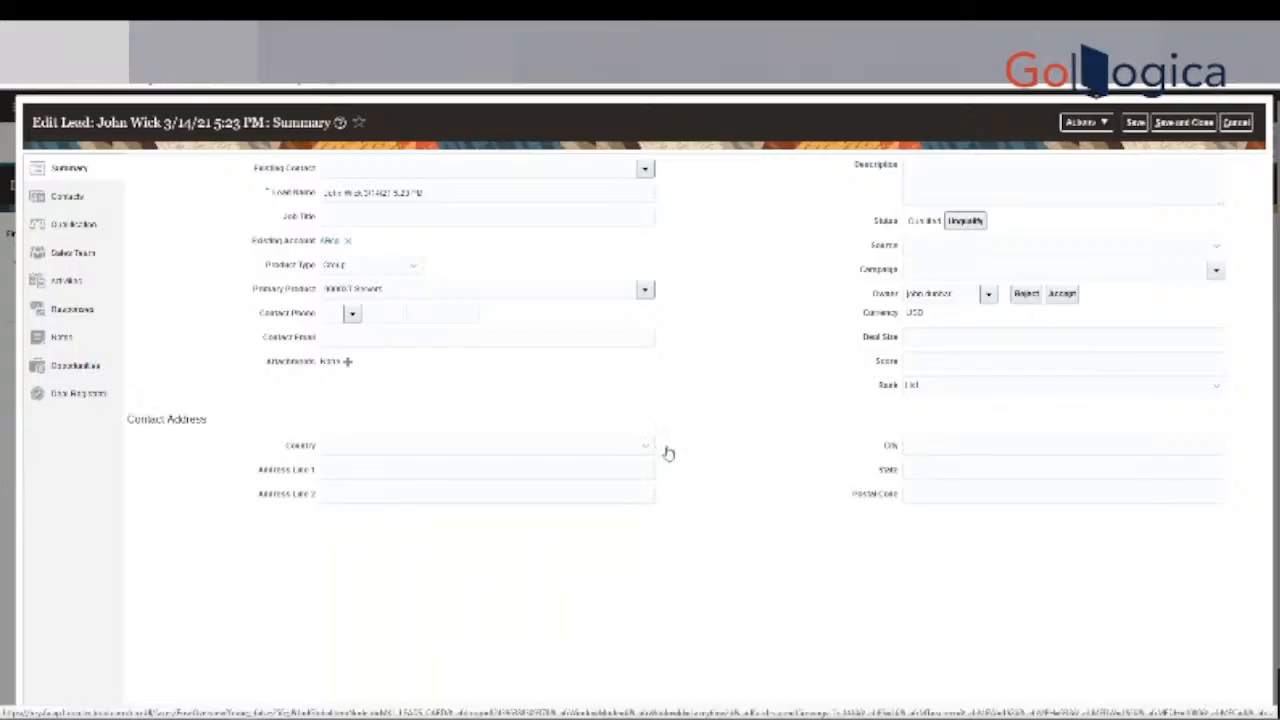
{"action": "left_click", "coordinate": [1098, 122]}
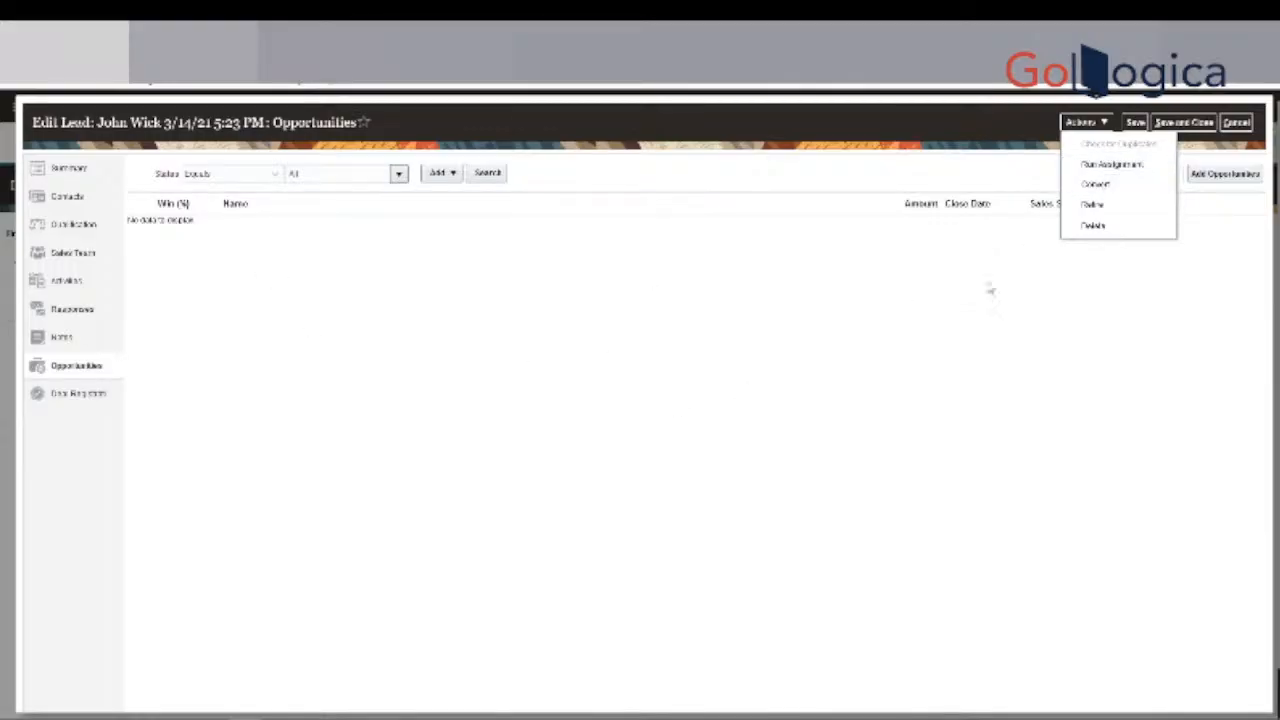
{"action": "left_click", "coordinate": [1005, 308]}
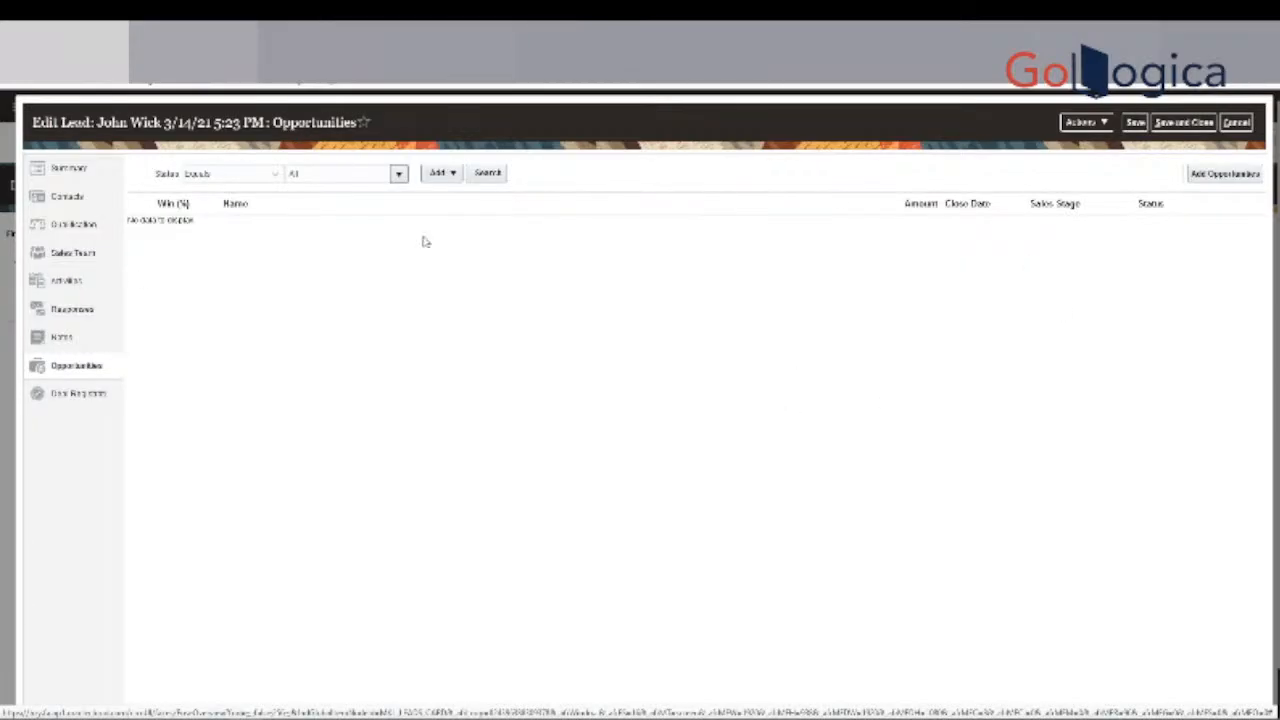
{"action": "left_click", "coordinate": [1084, 122]}
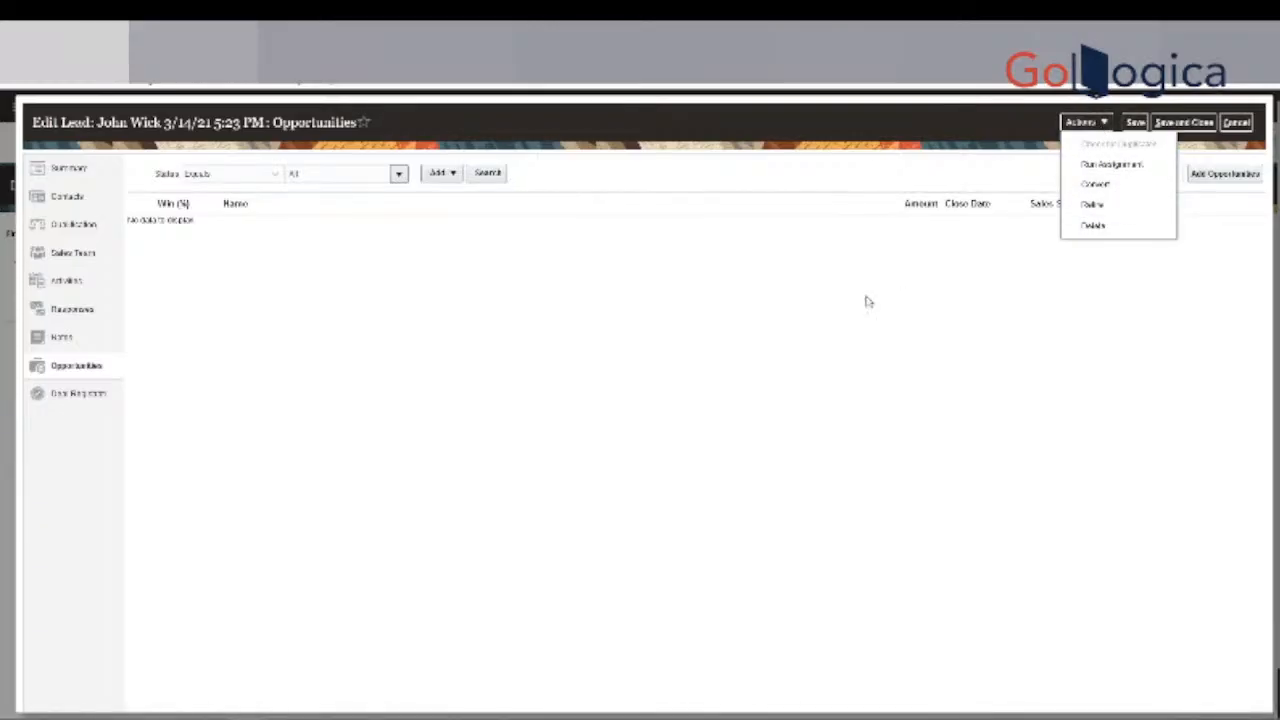
{"action": "left_click", "coordinate": [503, 420]}
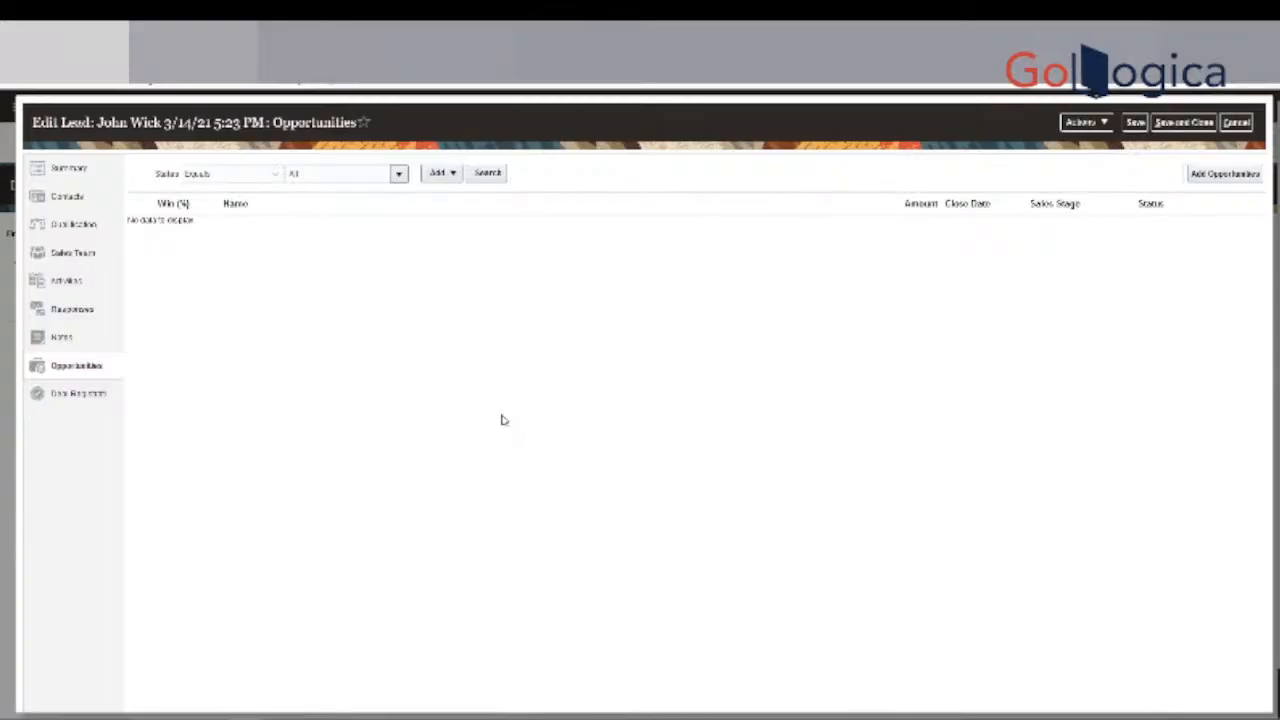
{"action": "left_click", "coordinate": [1096, 124]}
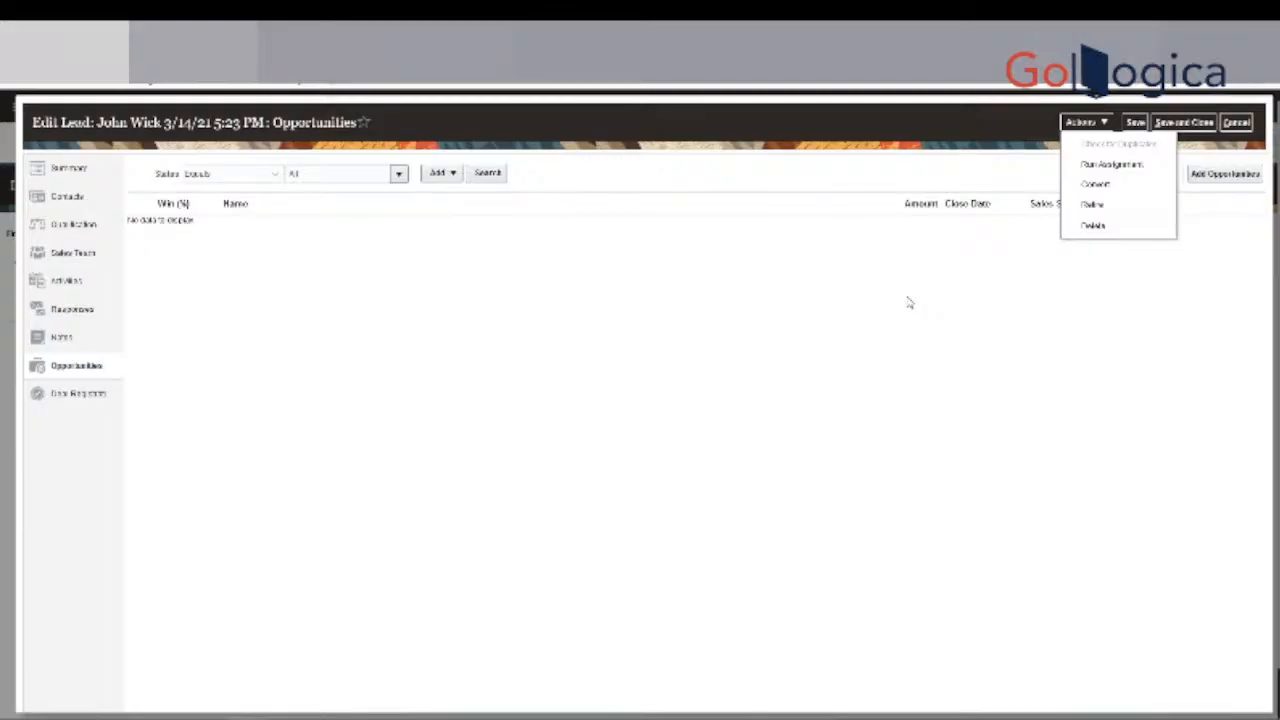
{"action": "left_click", "coordinate": [1056, 318]}
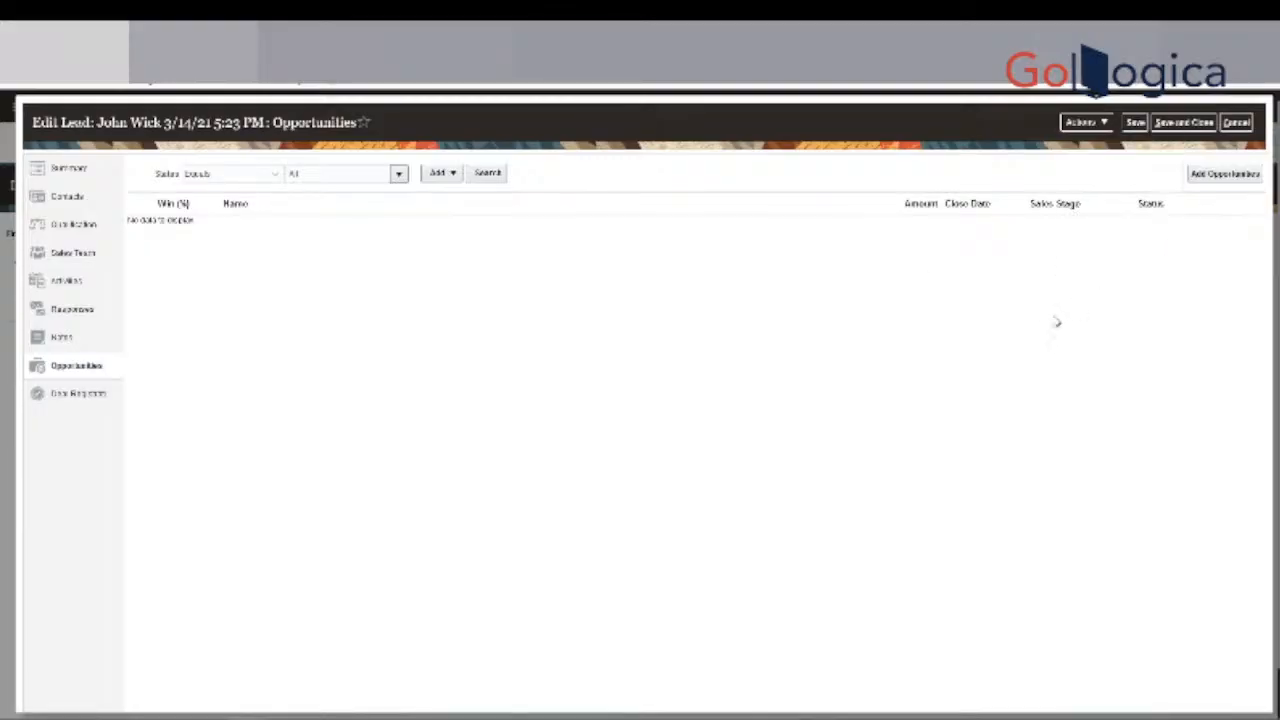
{"action": "left_click", "coordinate": [1088, 124]}
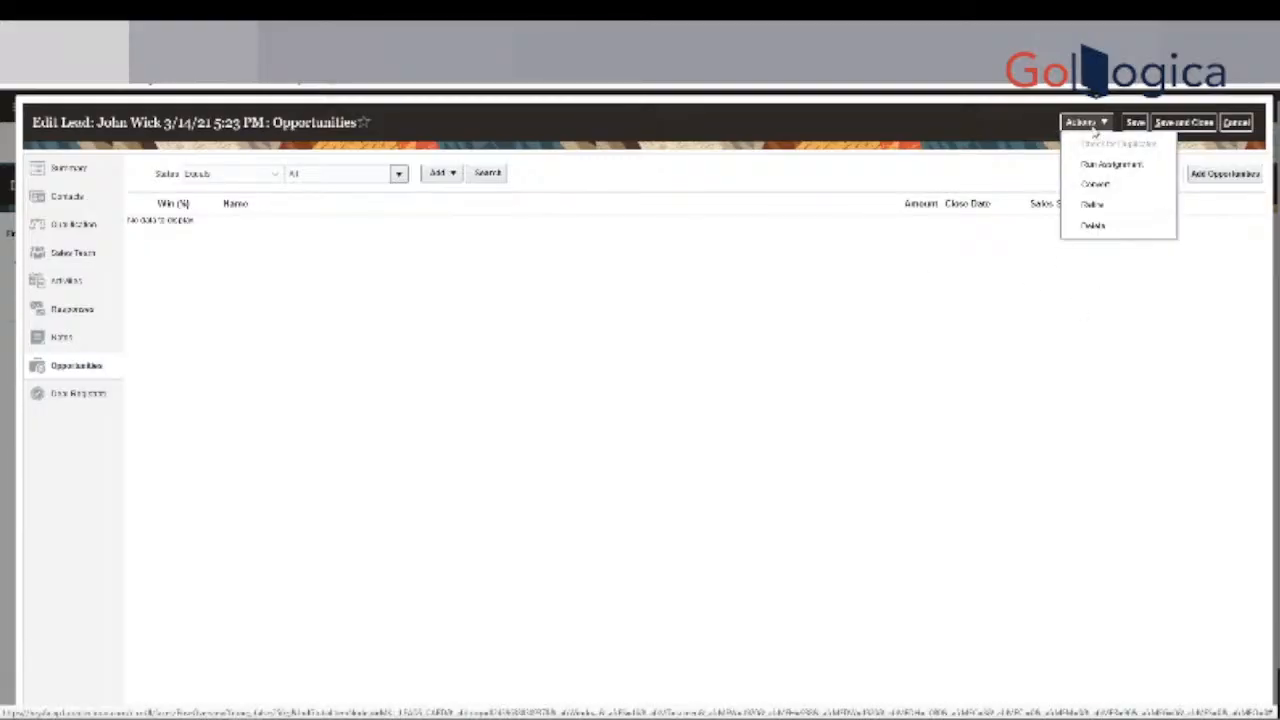
{"action": "left_click", "coordinate": [884, 320]}
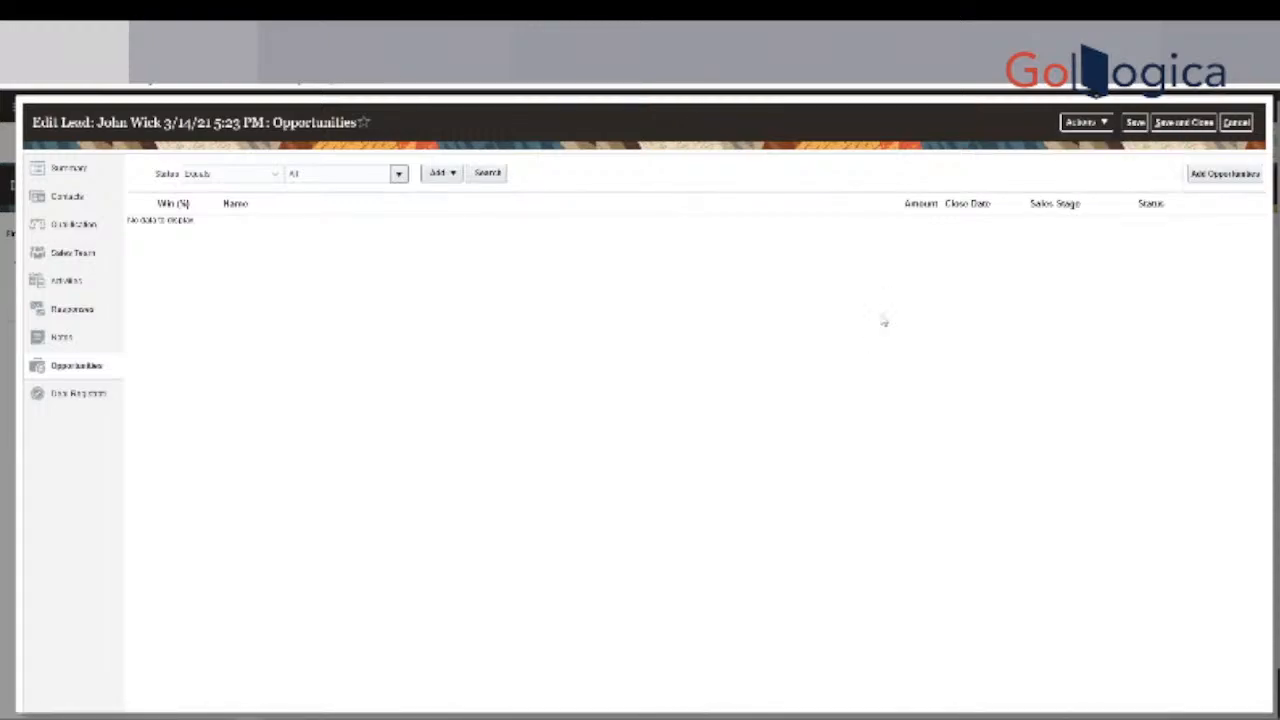
Review the lead's available actions from its Opportunities and Summary pages, and look through the choices for its source.
{"action": "left_click", "coordinate": [1088, 123]}
{"action": "left_click", "coordinate": [989, 263]}
{"action": "left_click", "coordinate": [1086, 122]}
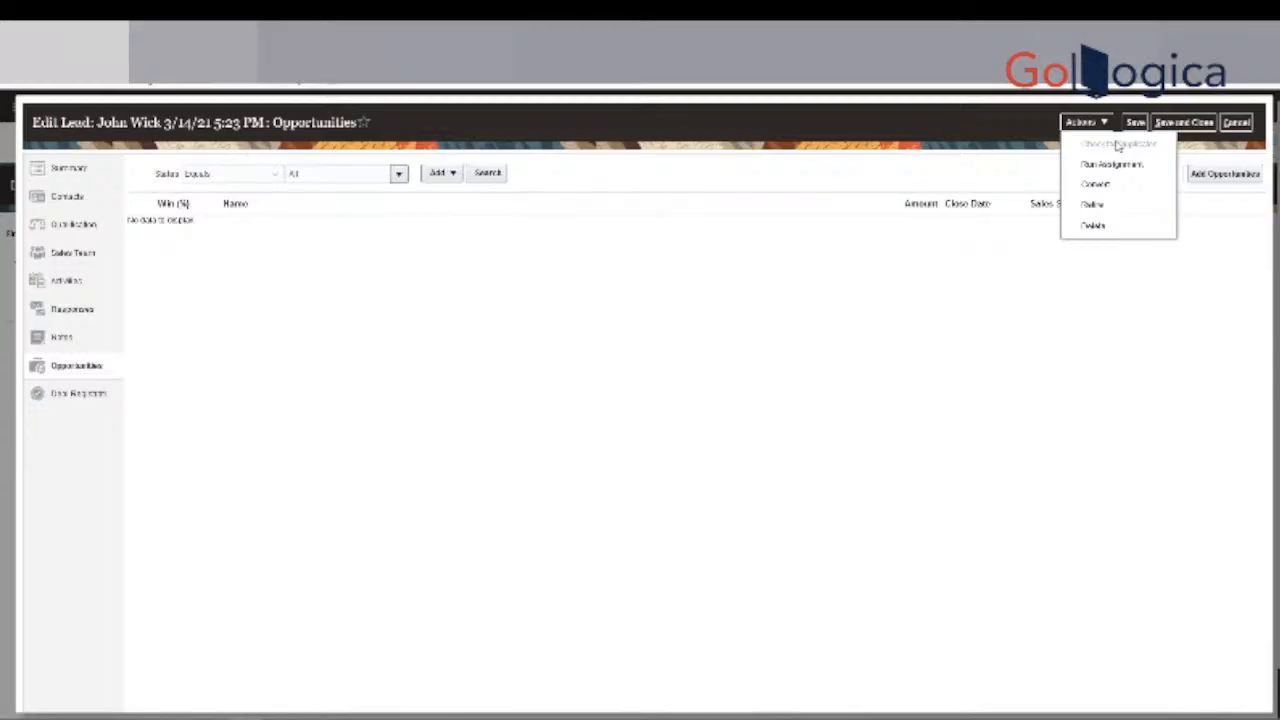
{"action": "left_click", "coordinate": [285, 395]}
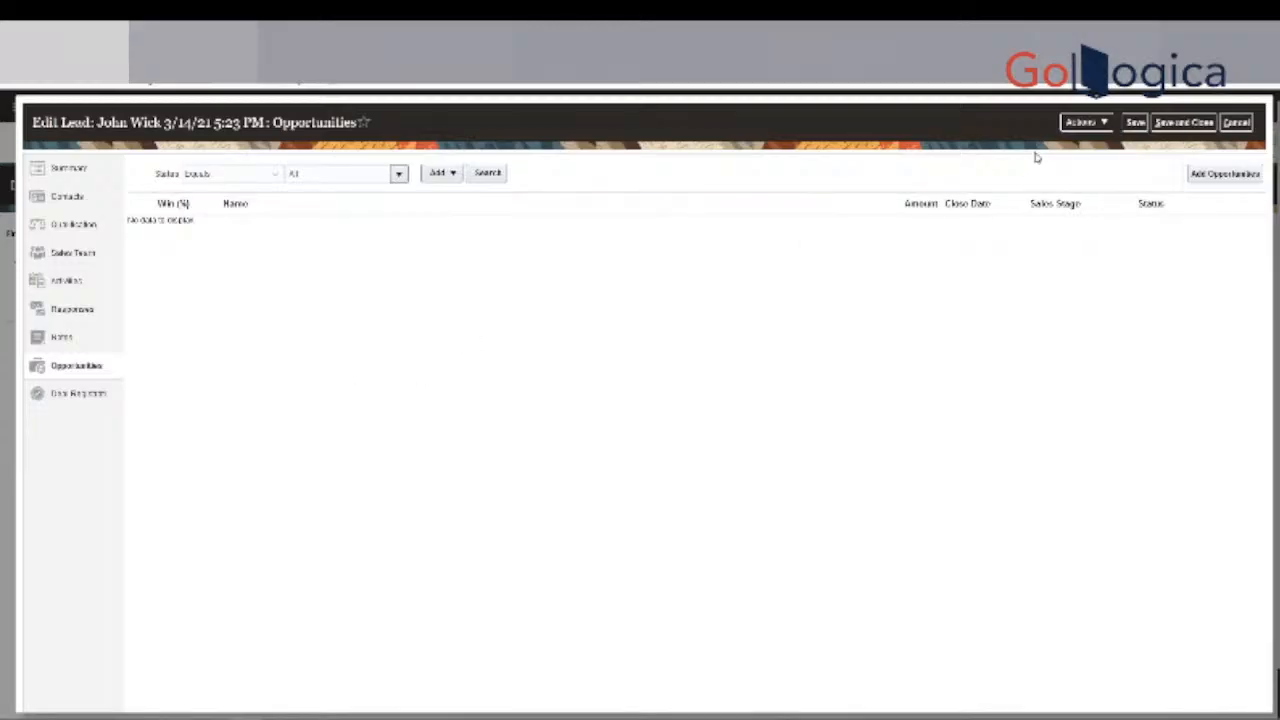
{"action": "left_click", "coordinate": [1084, 122]}
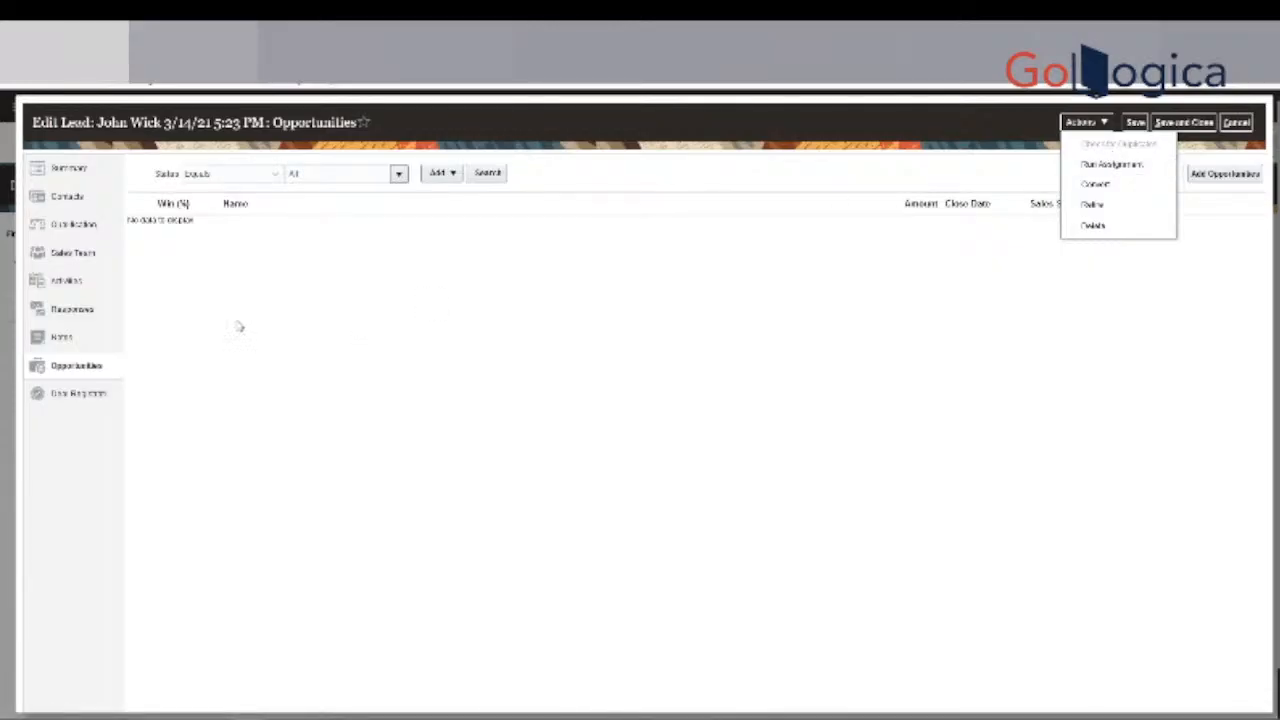
{"action": "left_click", "coordinate": [66, 198]}
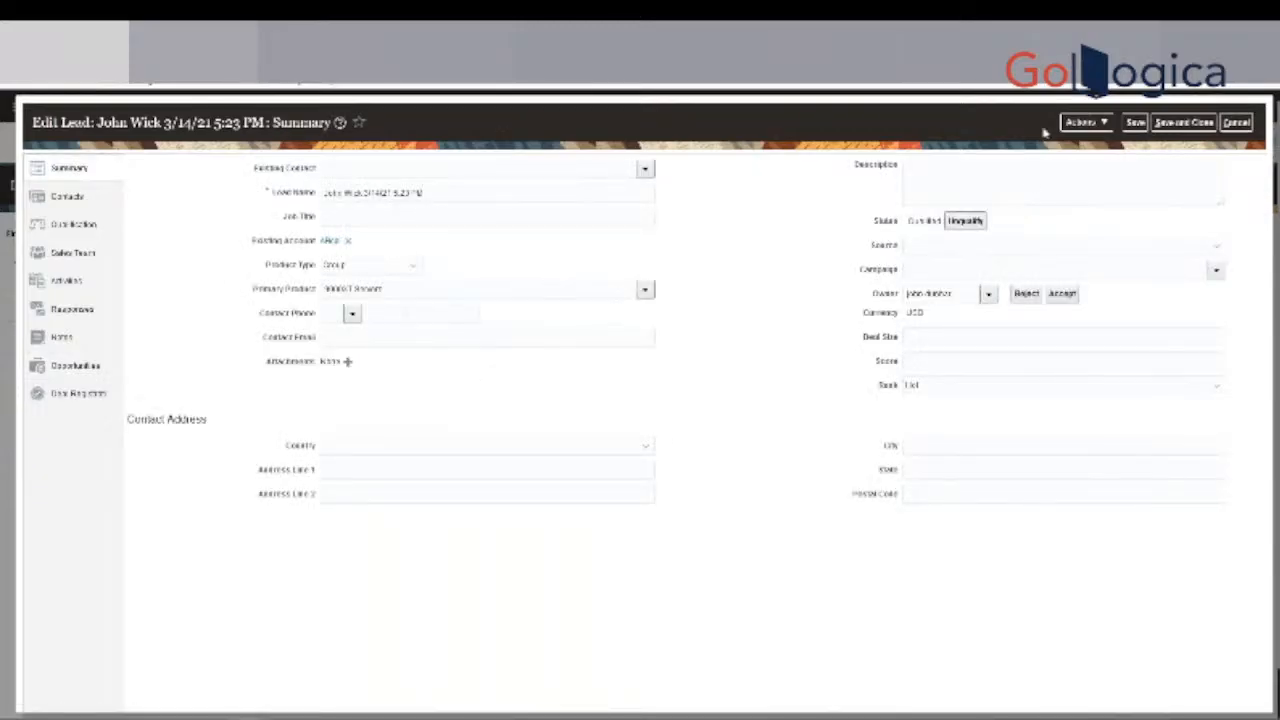
{"action": "left_click", "coordinate": [1097, 124]}
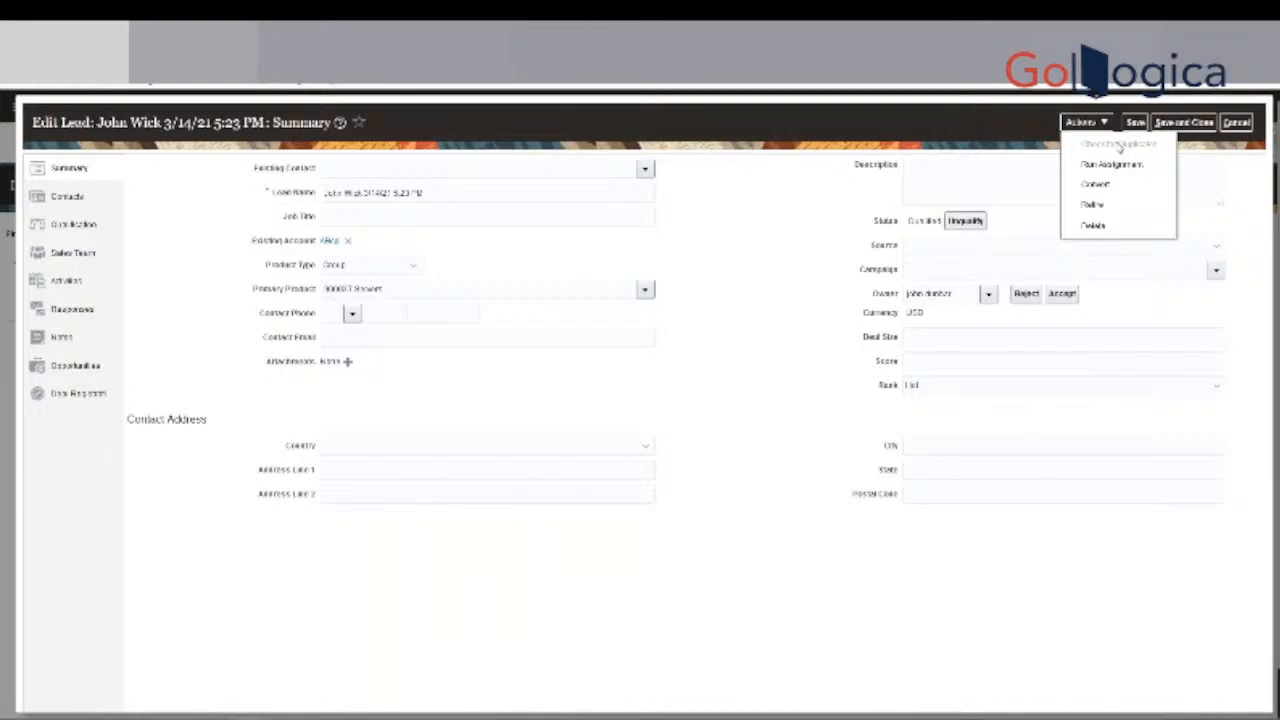
{"action": "left_click", "coordinate": [811, 323]}
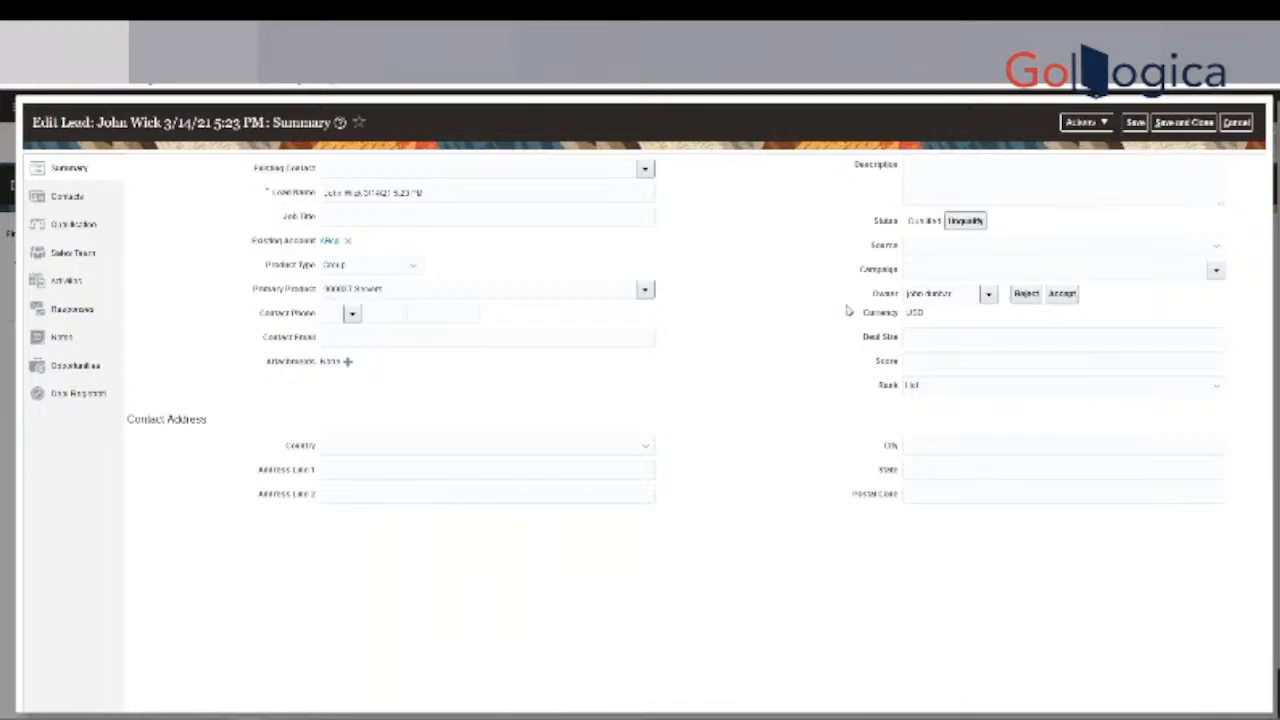
{"action": "left_click", "coordinate": [985, 252]}
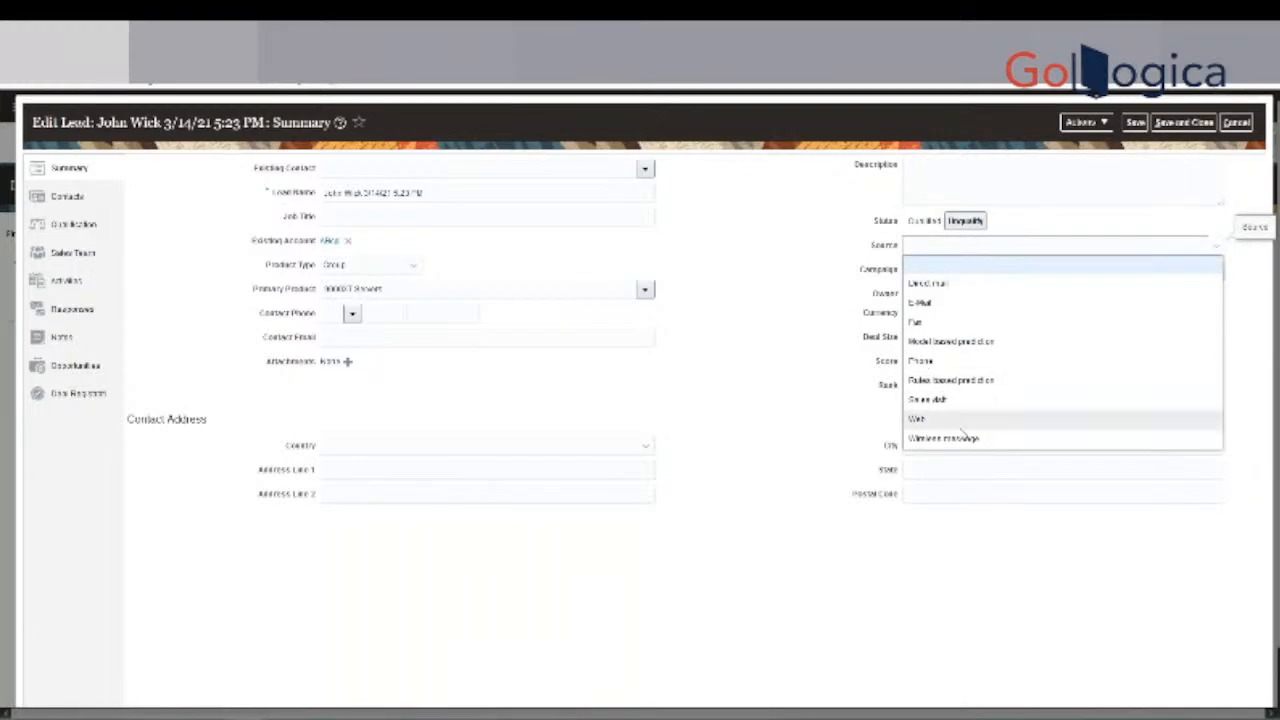
{"action": "left_click", "coordinate": [807, 300]}
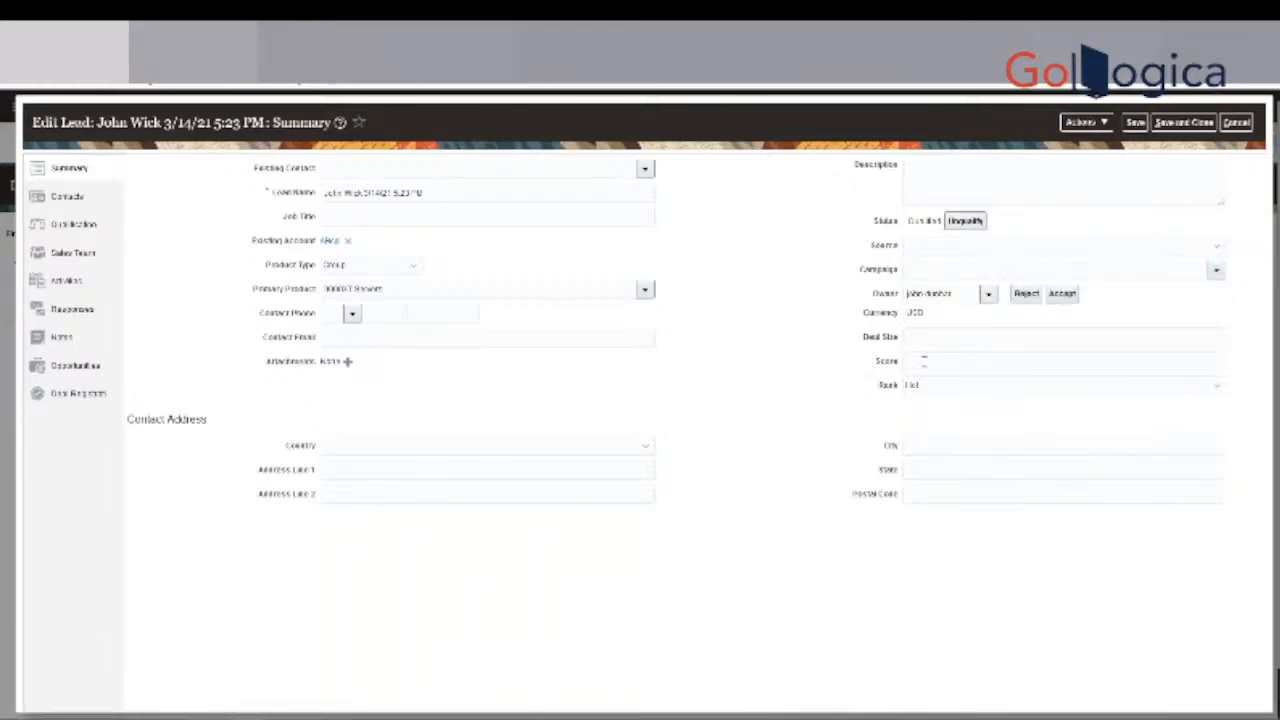
Set the lead's score to 50 and save the record.
{"action": "left_click", "coordinate": [923, 362]}
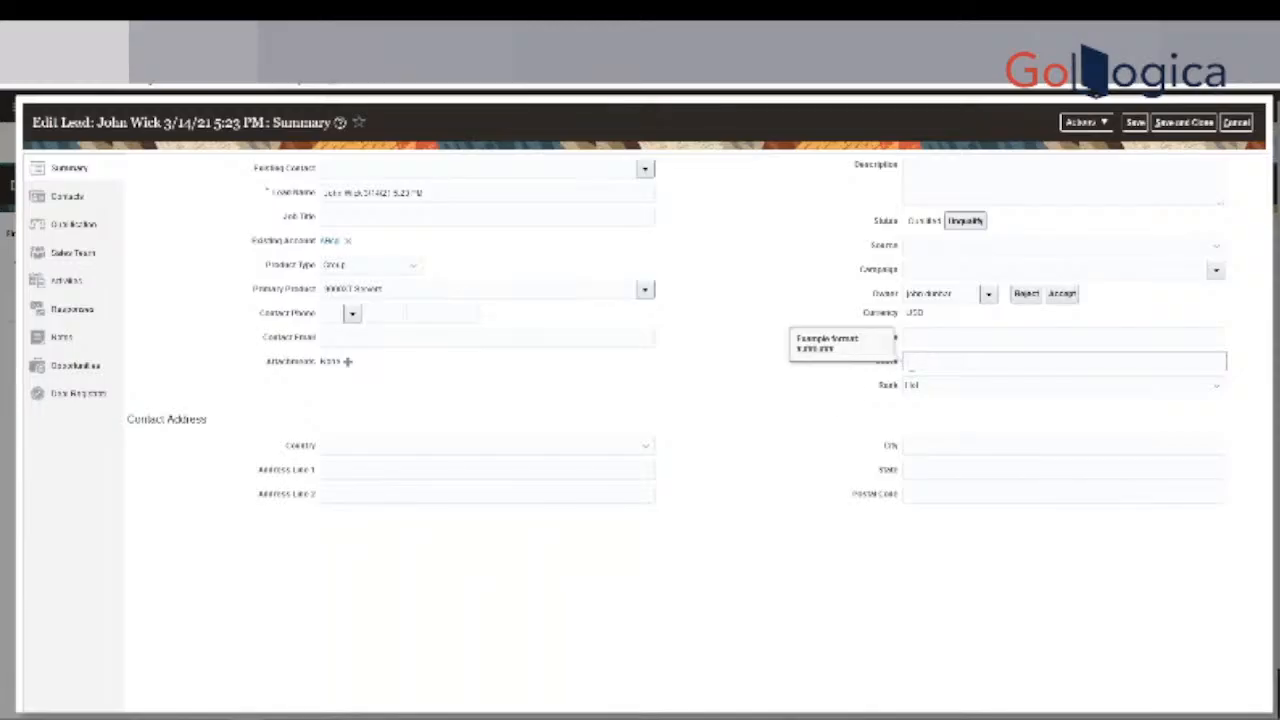
{"action": "left_click", "coordinate": [855, 384]}
{"action": "left_click", "coordinate": [938, 361]}
{"action": "left_click", "coordinate": [980, 390]}
{"action": "left_click", "coordinate": [798, 366]}
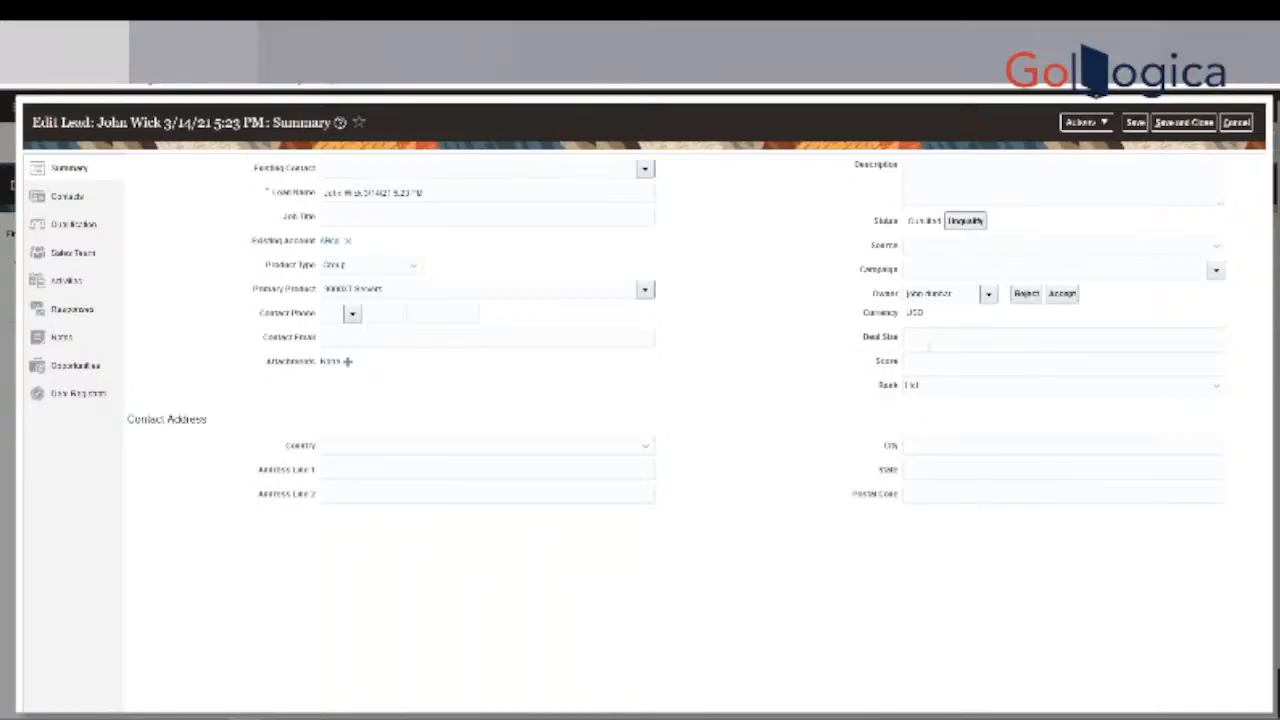
{"action": "left_click", "coordinate": [938, 360]}
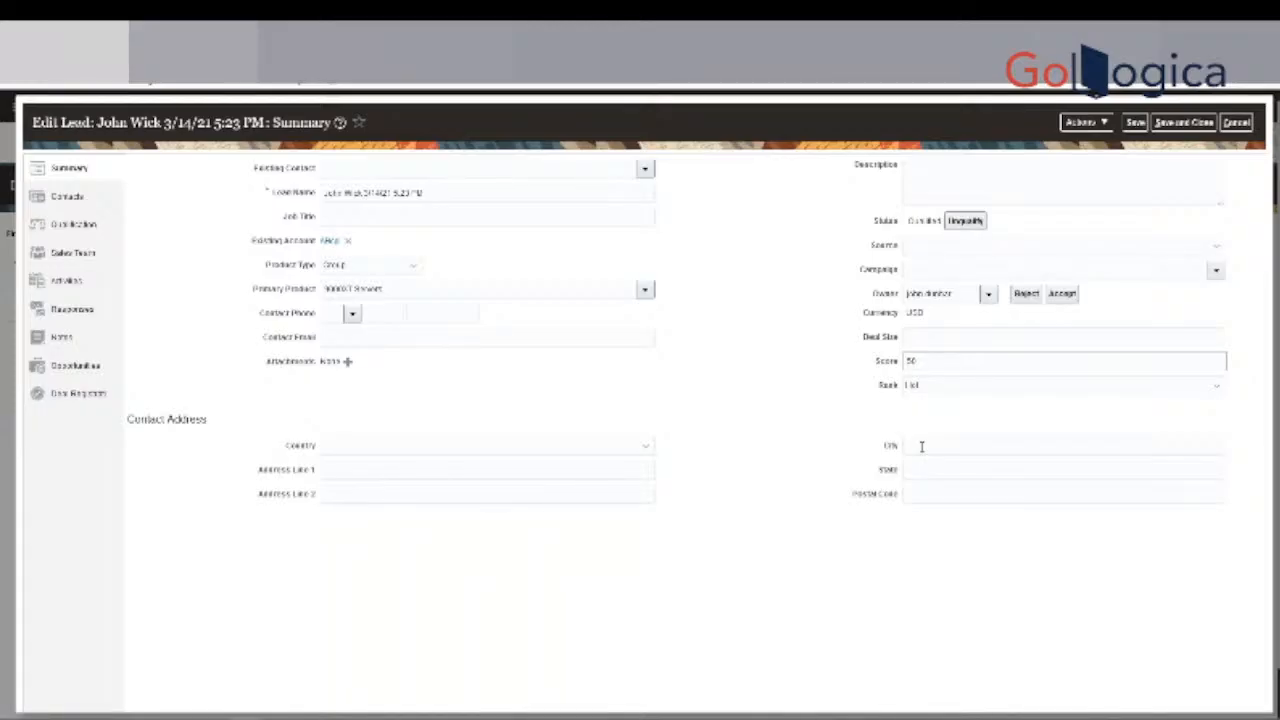
{"action": "left_click", "coordinate": [1135, 122]}
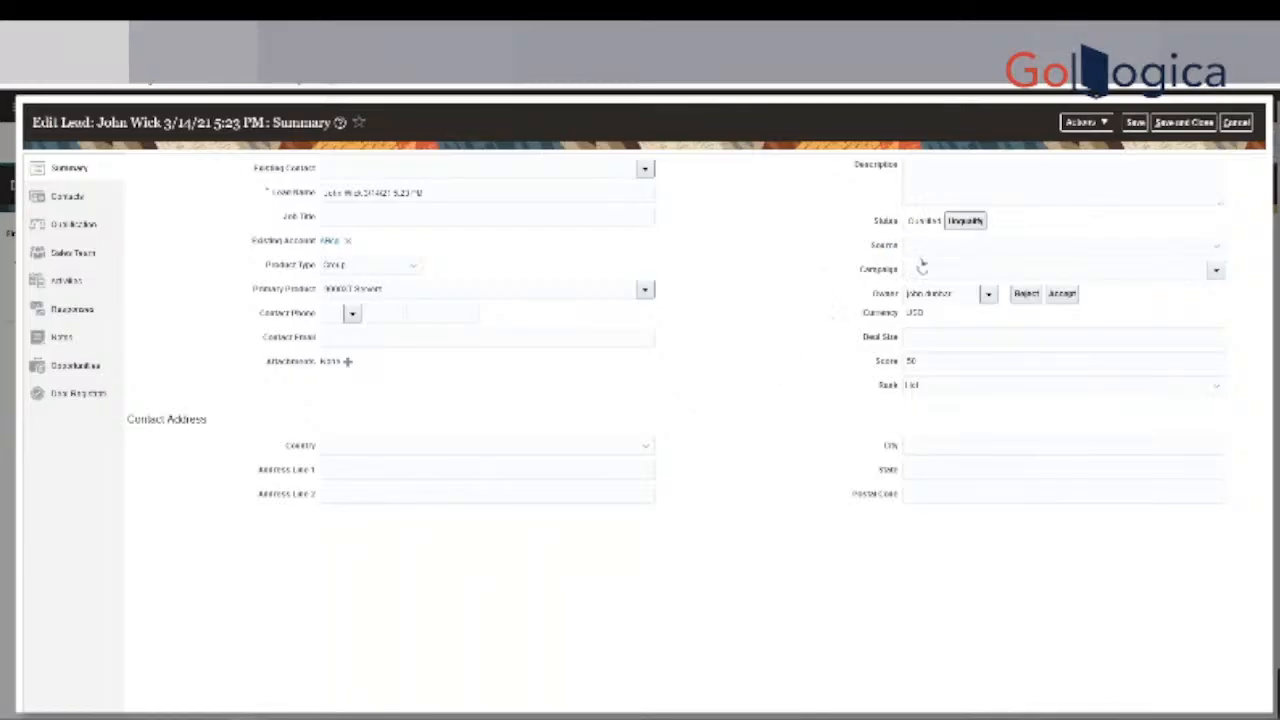
Look through the rank choices and change the lead's score to 0.
{"action": "left_click", "coordinate": [928, 388]}
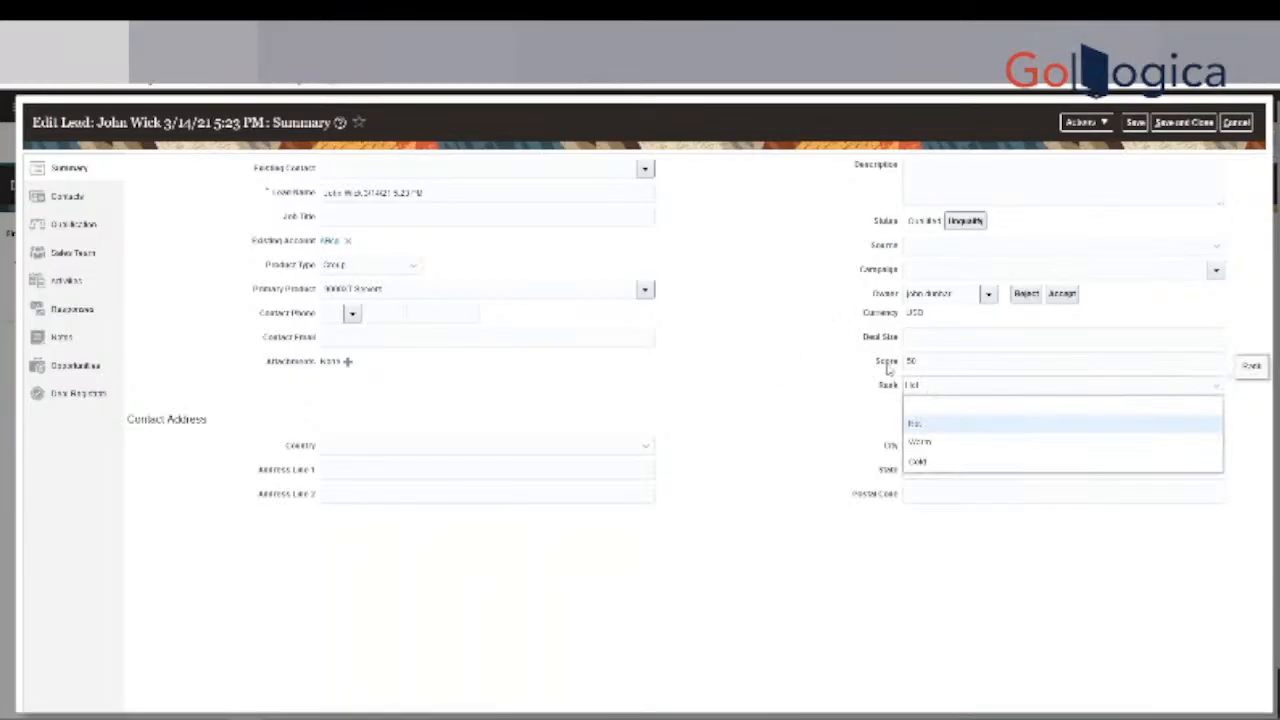
{"action": "left_click", "coordinate": [920, 361]}
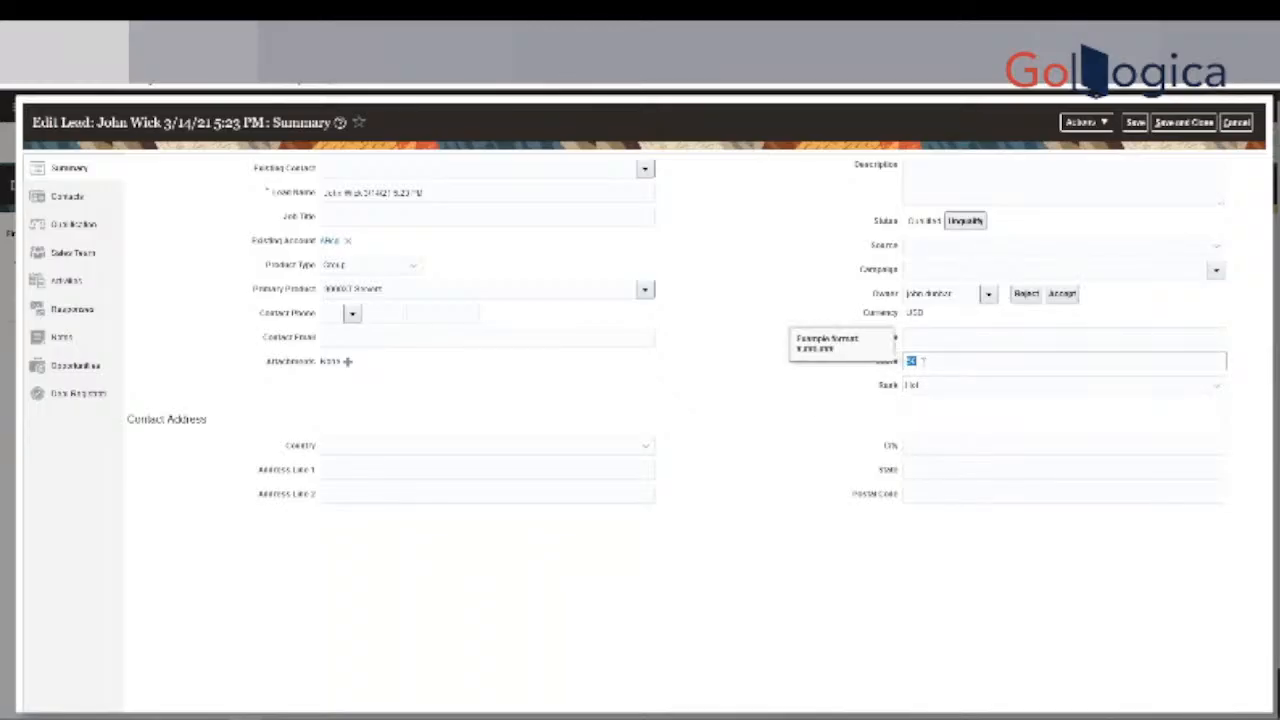
{"action": "left_click", "coordinate": [818, 418]}
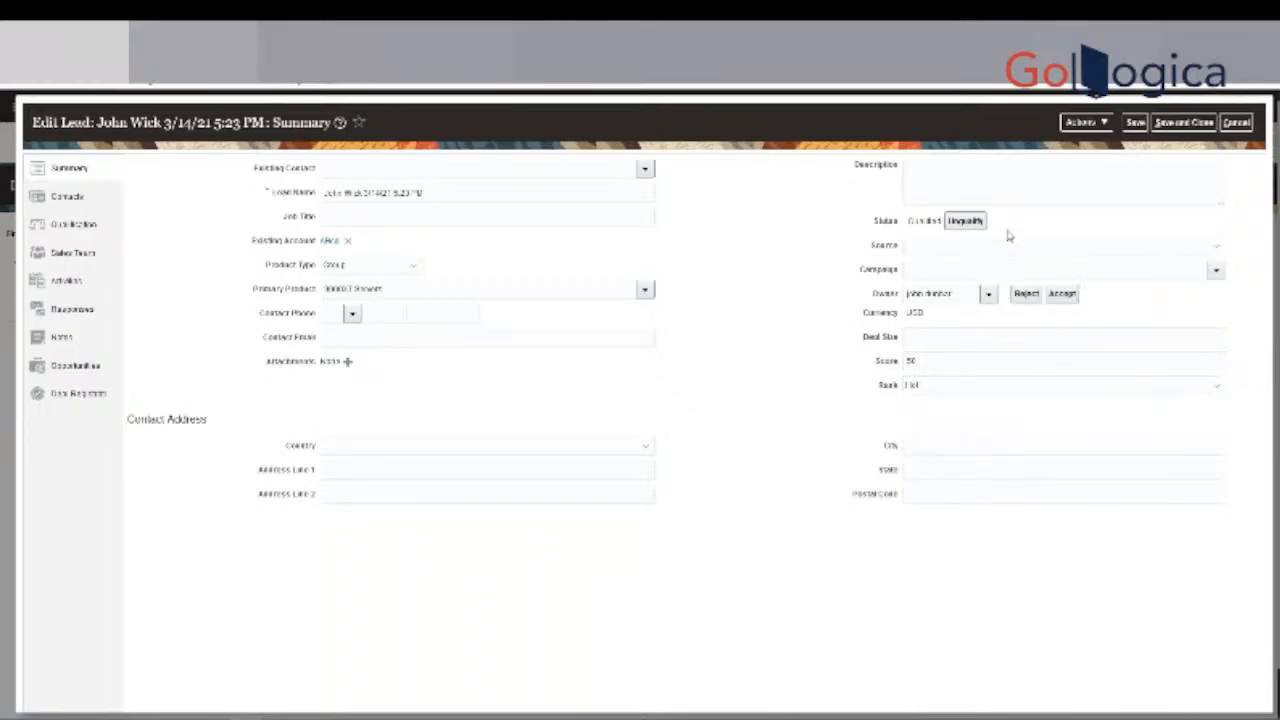
{"action": "left_click", "coordinate": [934, 362]}
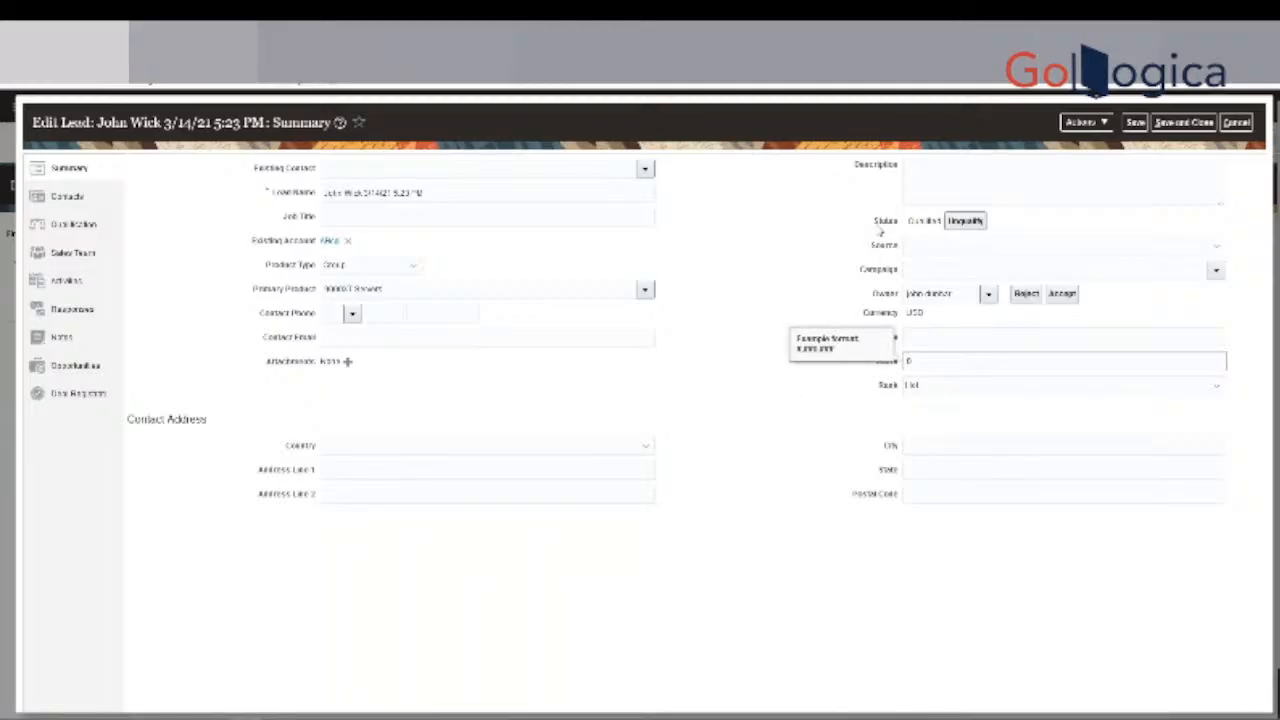
{"action": "left_click", "coordinate": [856, 366]}
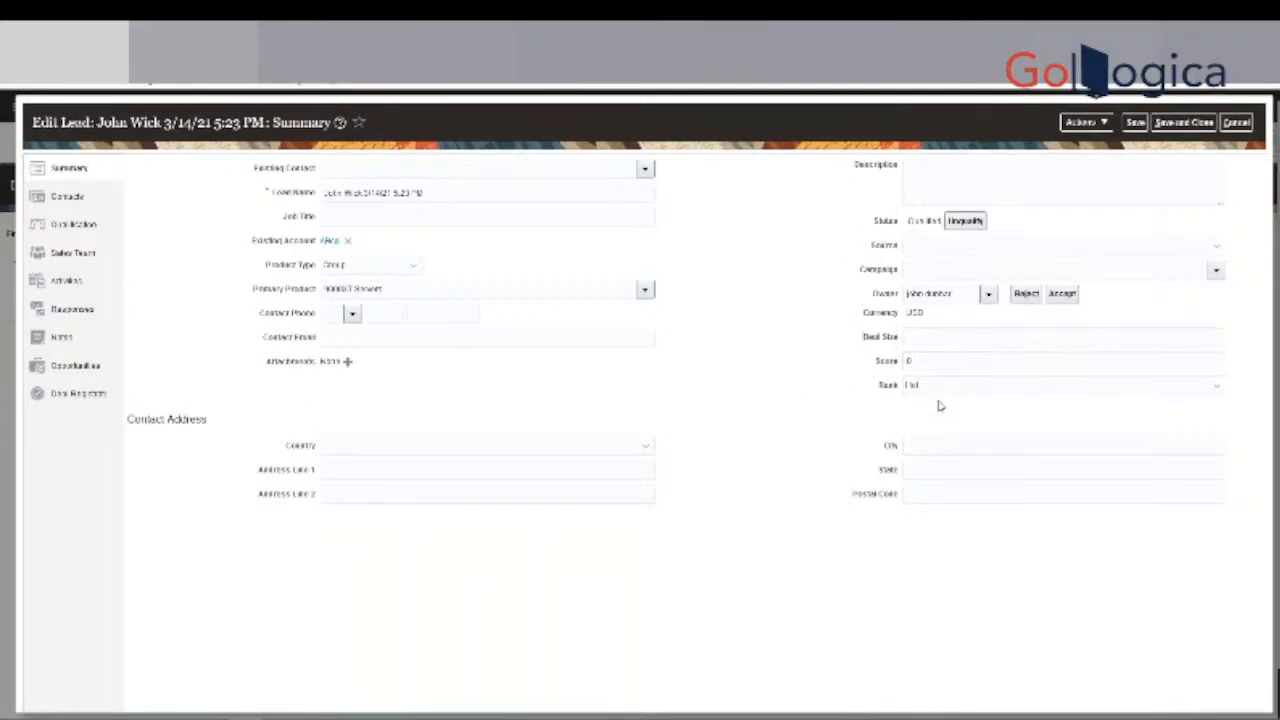
Set the lead's score back to 50.
{"action": "left_click_drag", "start_coordinate": [916, 362], "coordinate": [832, 362]}
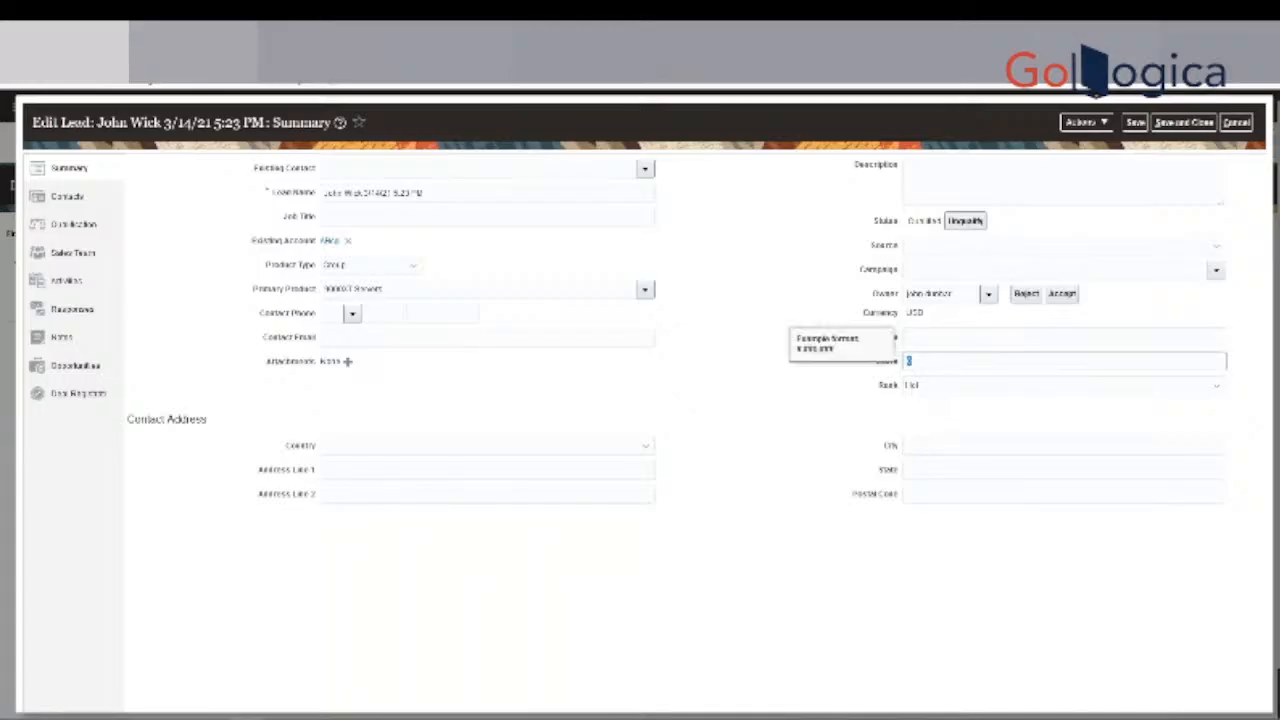
{"action": "type", "text": "50"}
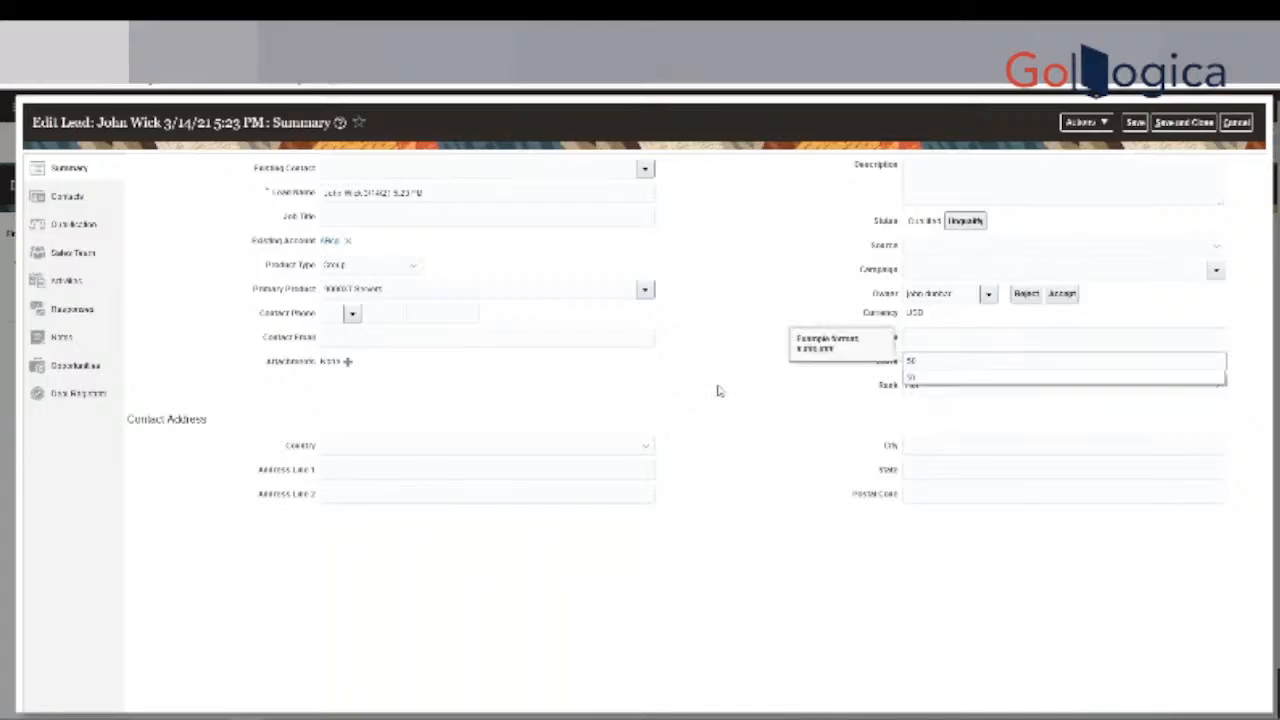
{"action": "left_click", "coordinate": [716, 366]}
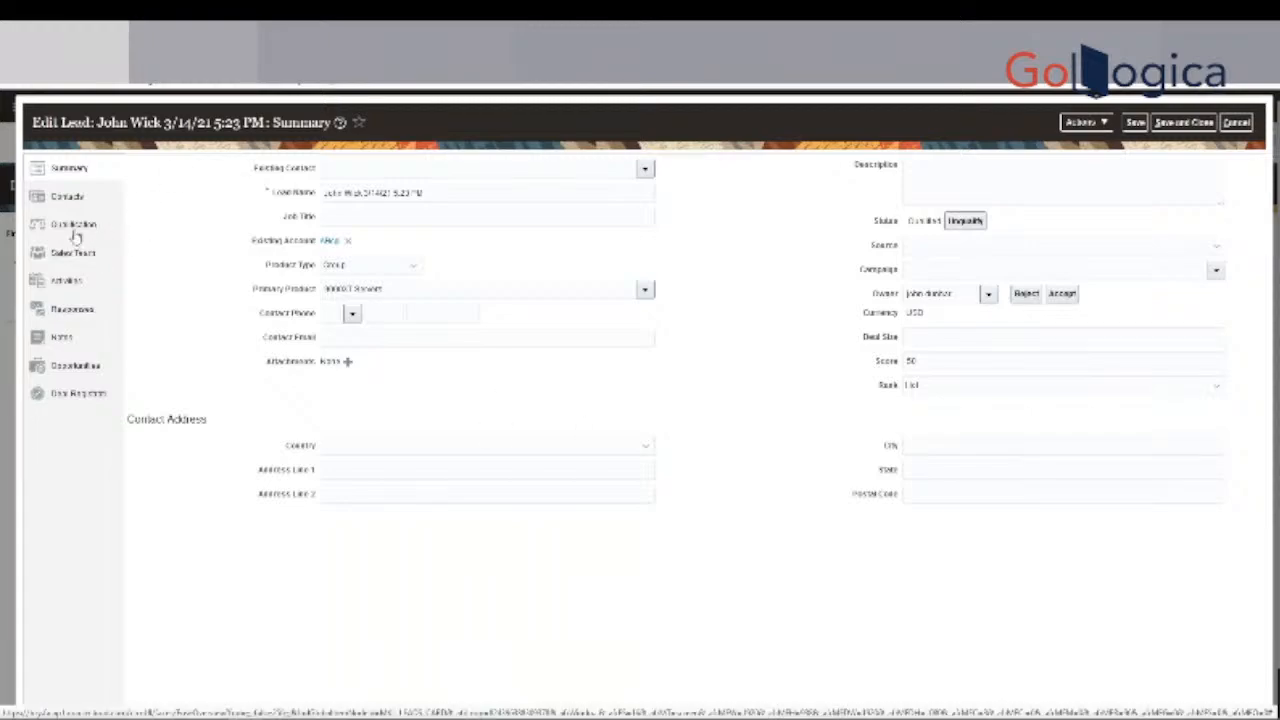
Review the lead's contacts, return to its summary, and examine the Basic Lead Qualification questions and score.
{"action": "left_click", "coordinate": [120, 200]}
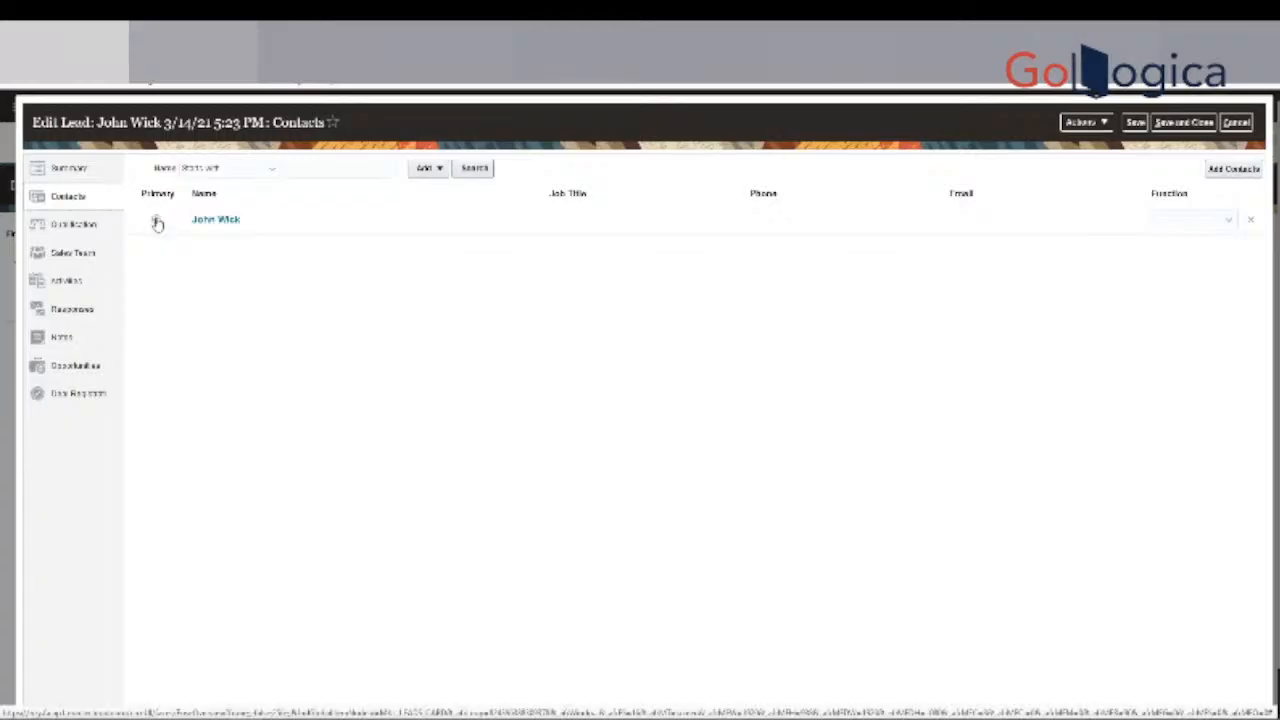
{"action": "left_click", "coordinate": [76, 170]}
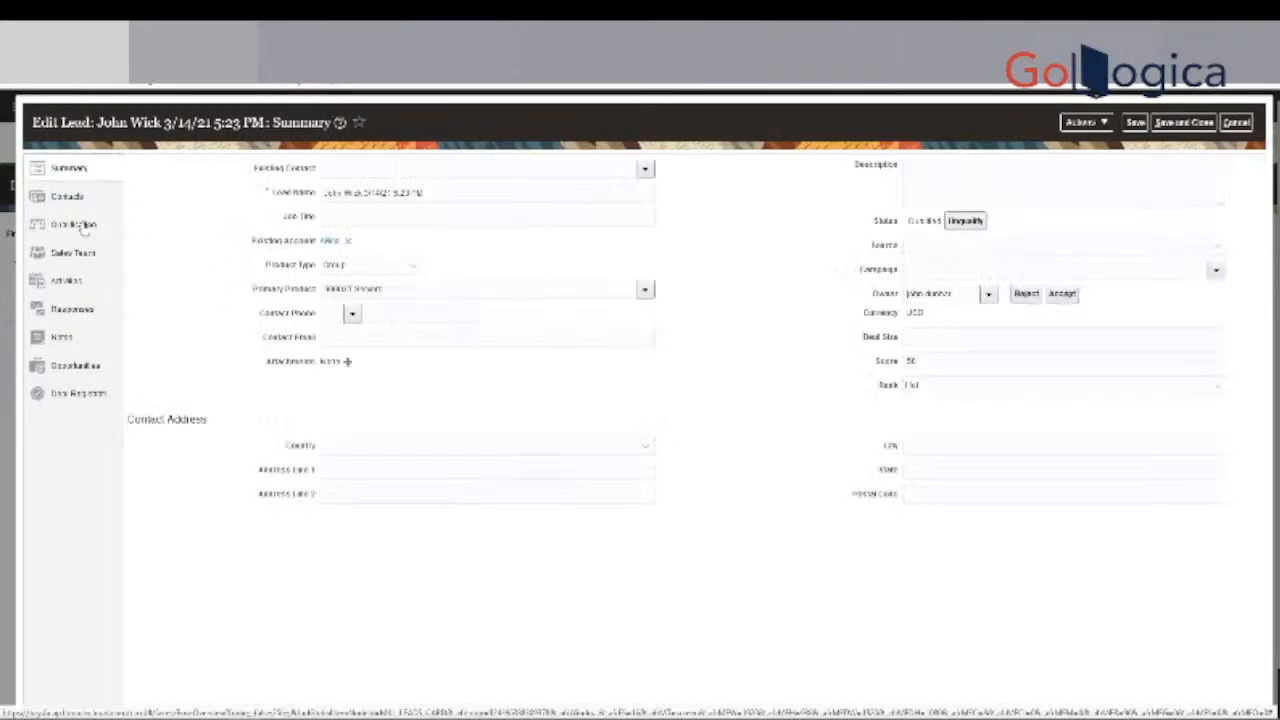
{"action": "left_click", "coordinate": [114, 246]}
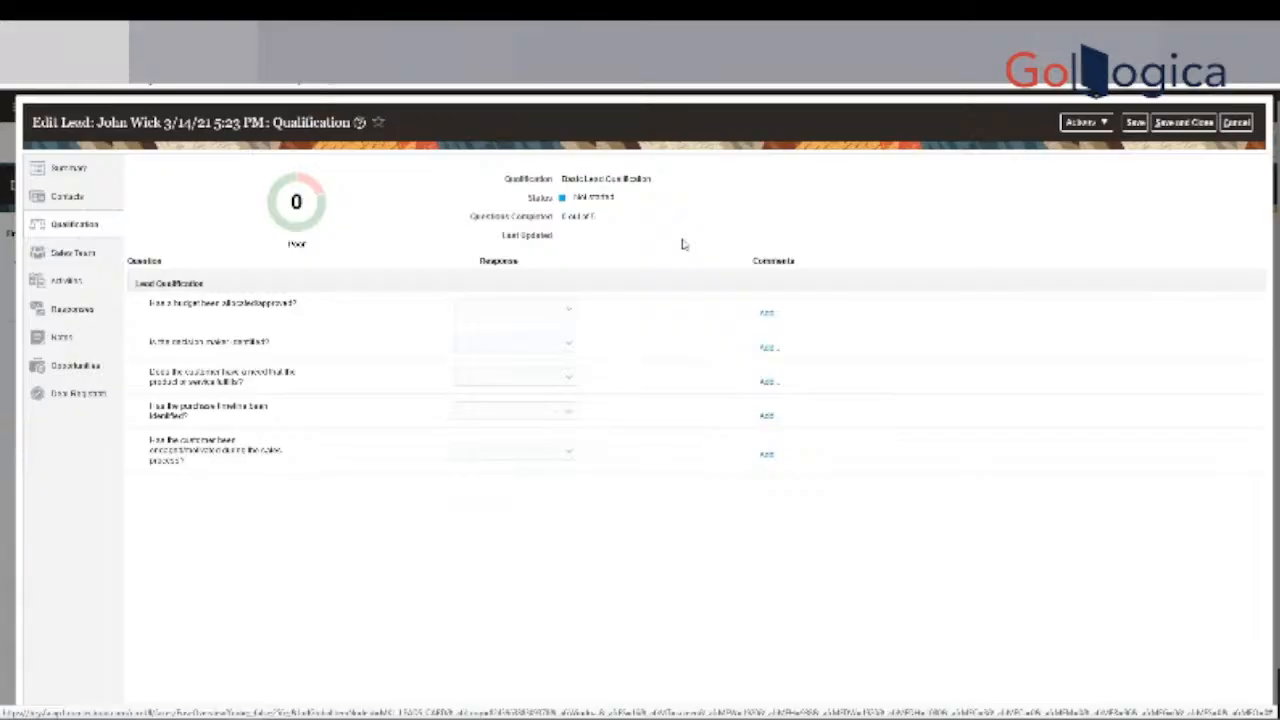
{"action": "mouse_move", "coordinate": [320, 206]}
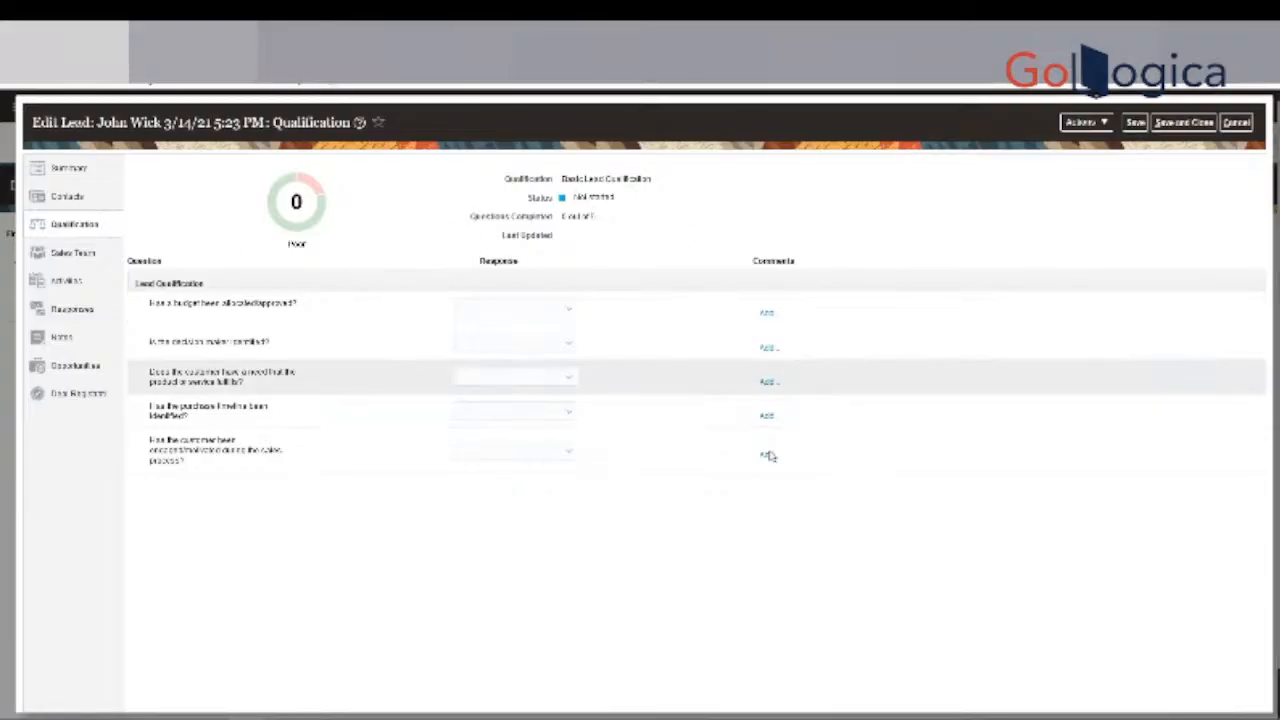
Review the lead's sales team by showing its territories and switching back to Team Members.
{"action": "left_click", "coordinate": [88, 256]}
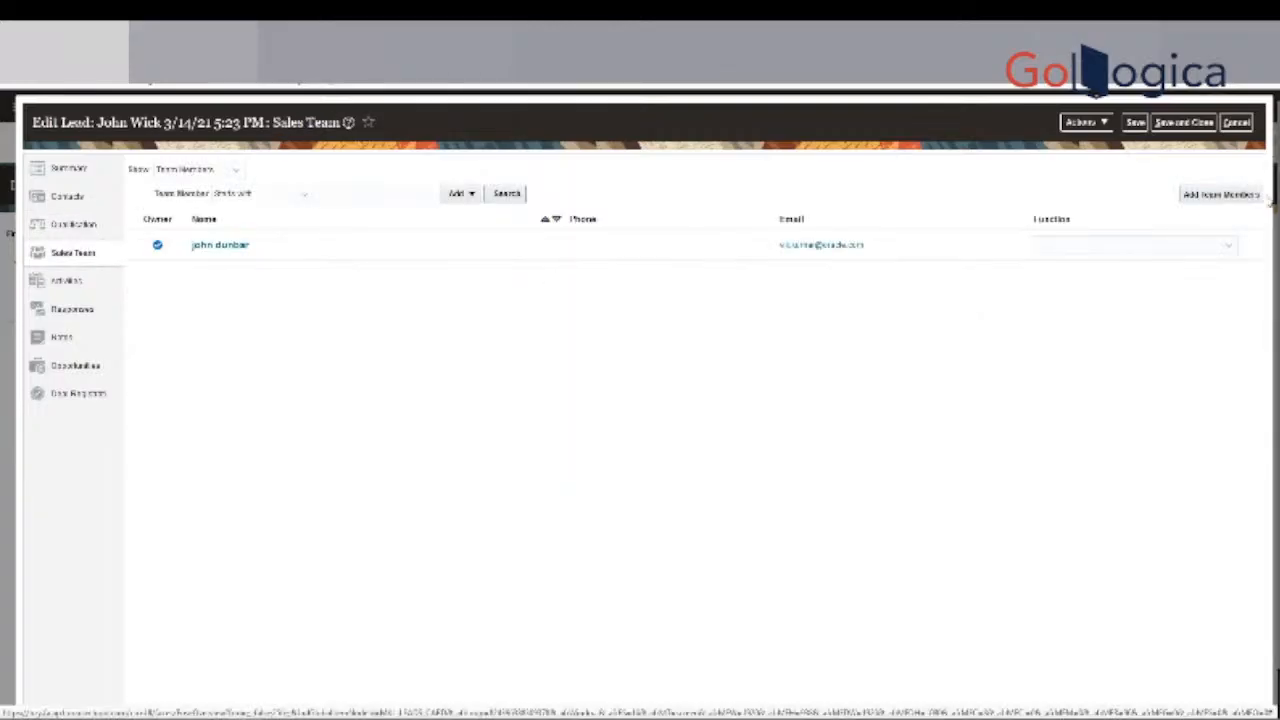
{"action": "left_click", "coordinate": [222, 170]}
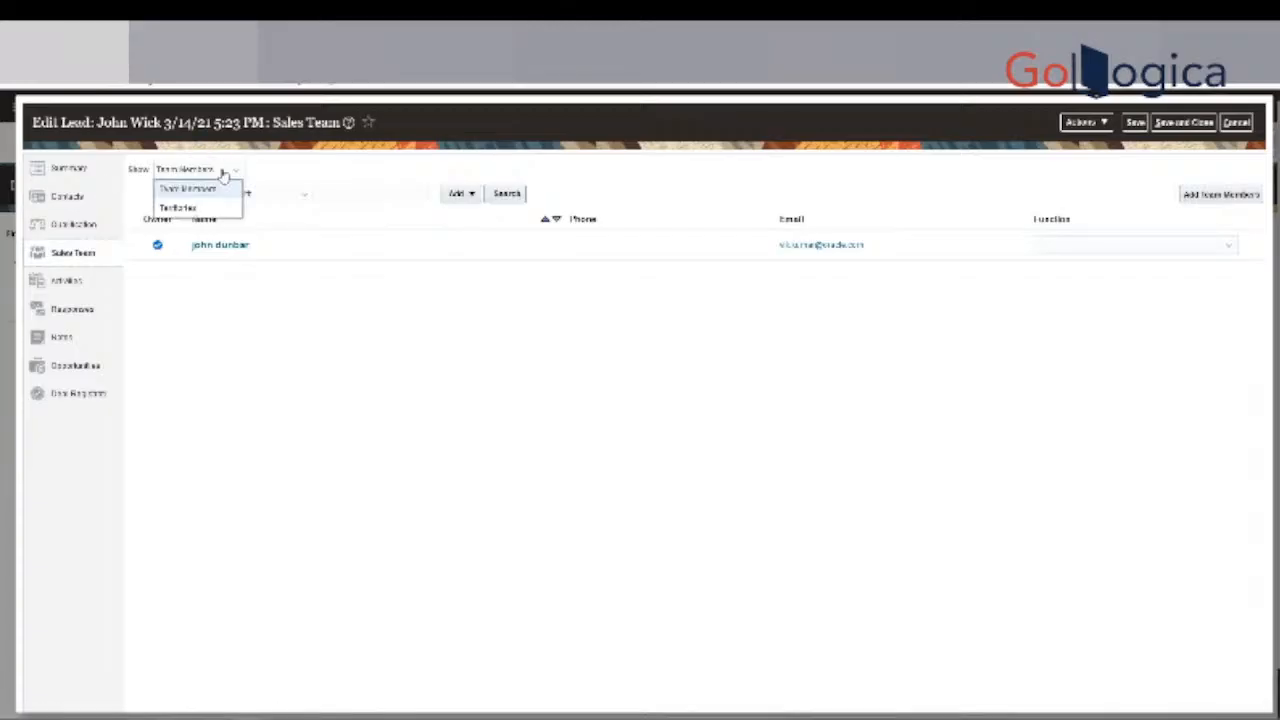
{"action": "left_click", "coordinate": [213, 208]}
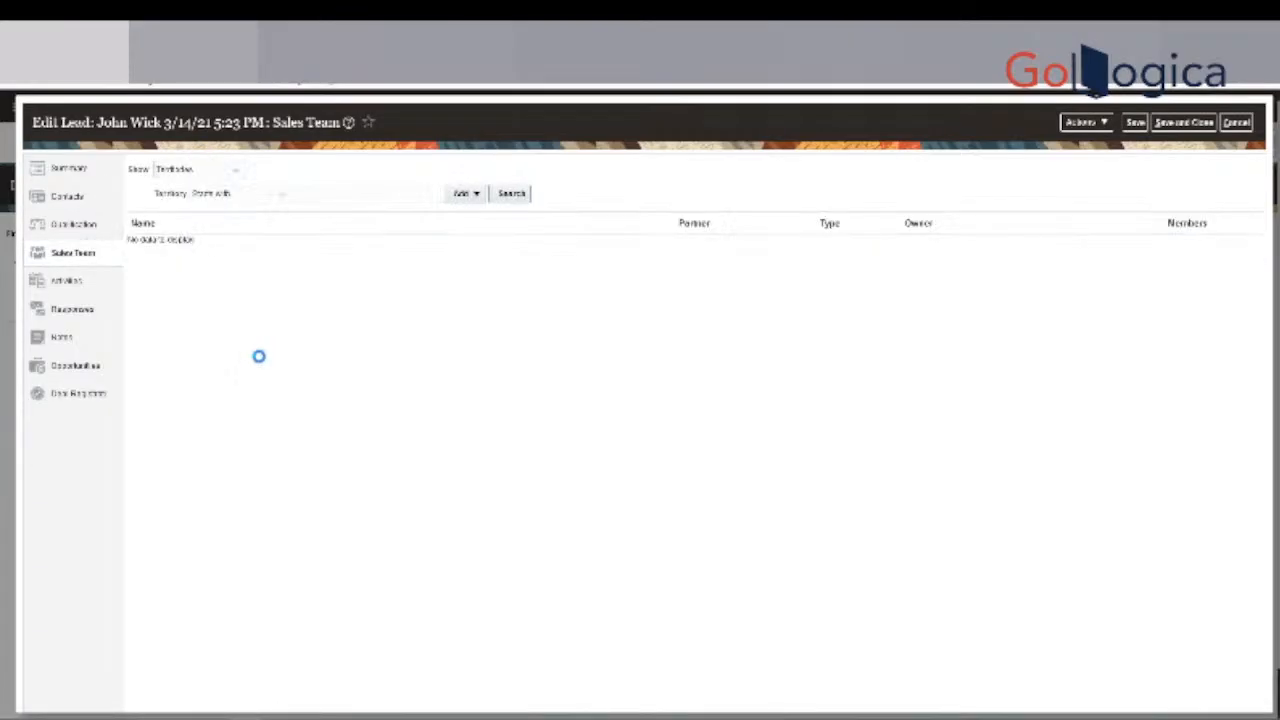
{"action": "left_click", "coordinate": [221, 174]}
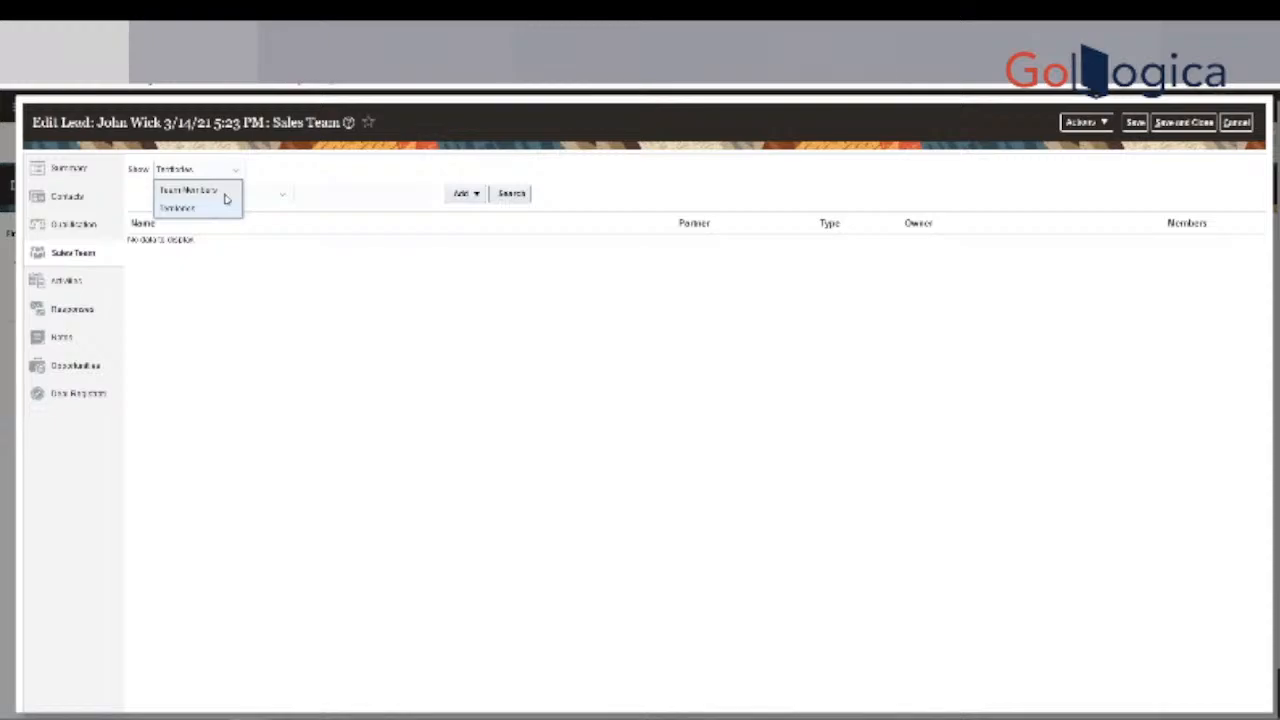
{"action": "left_click", "coordinate": [226, 197]}
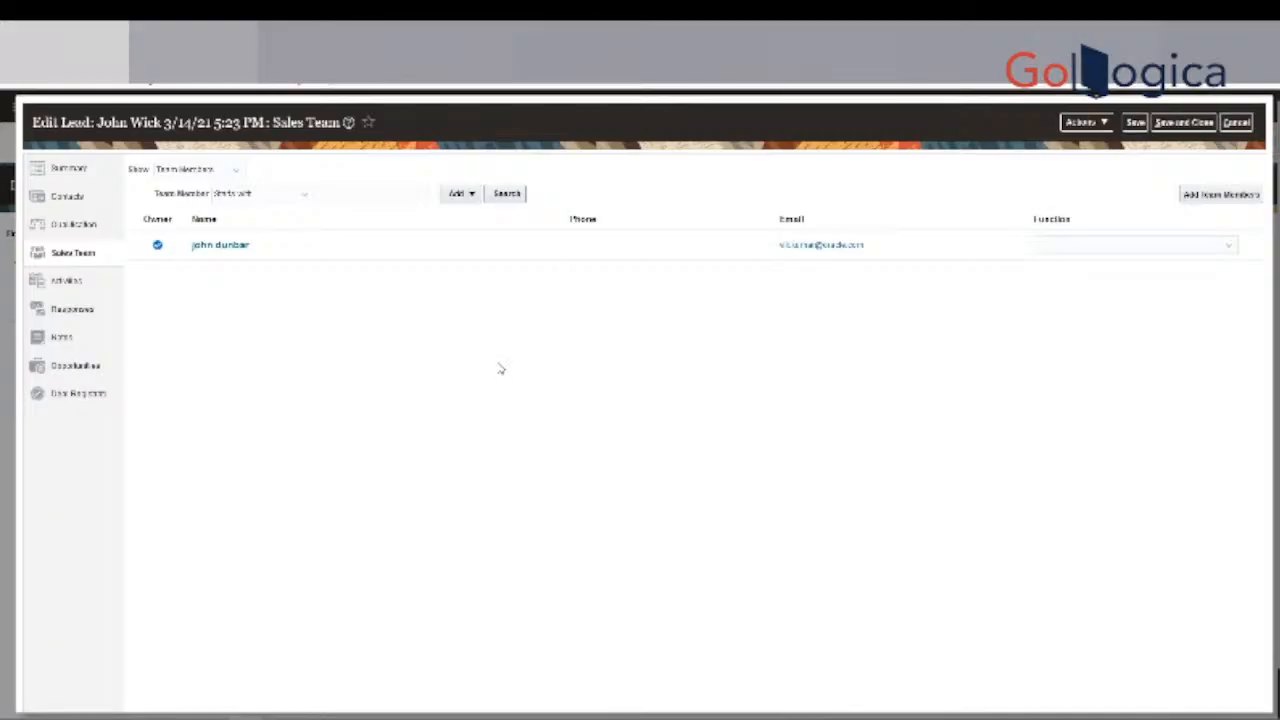
Return to the lead's summary and choose Hot as its rank.
{"action": "left_click", "coordinate": [68, 168]}
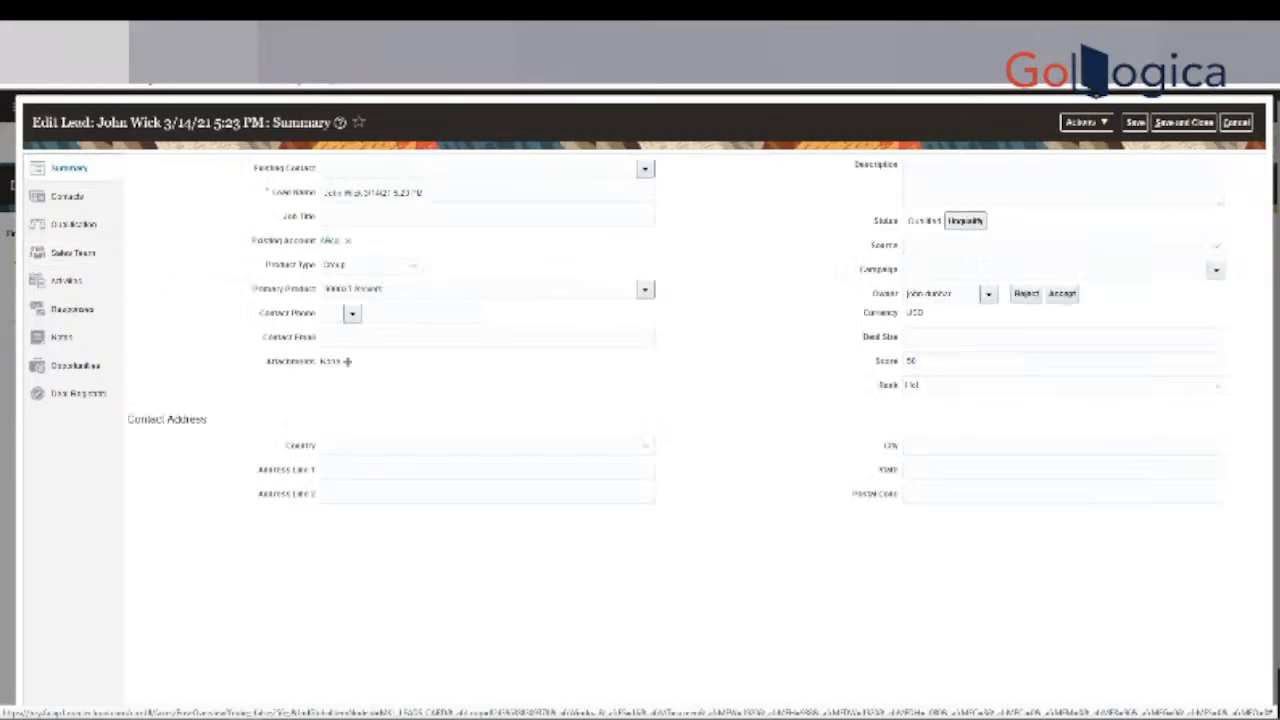
{"action": "left_click", "coordinate": [953, 389]}
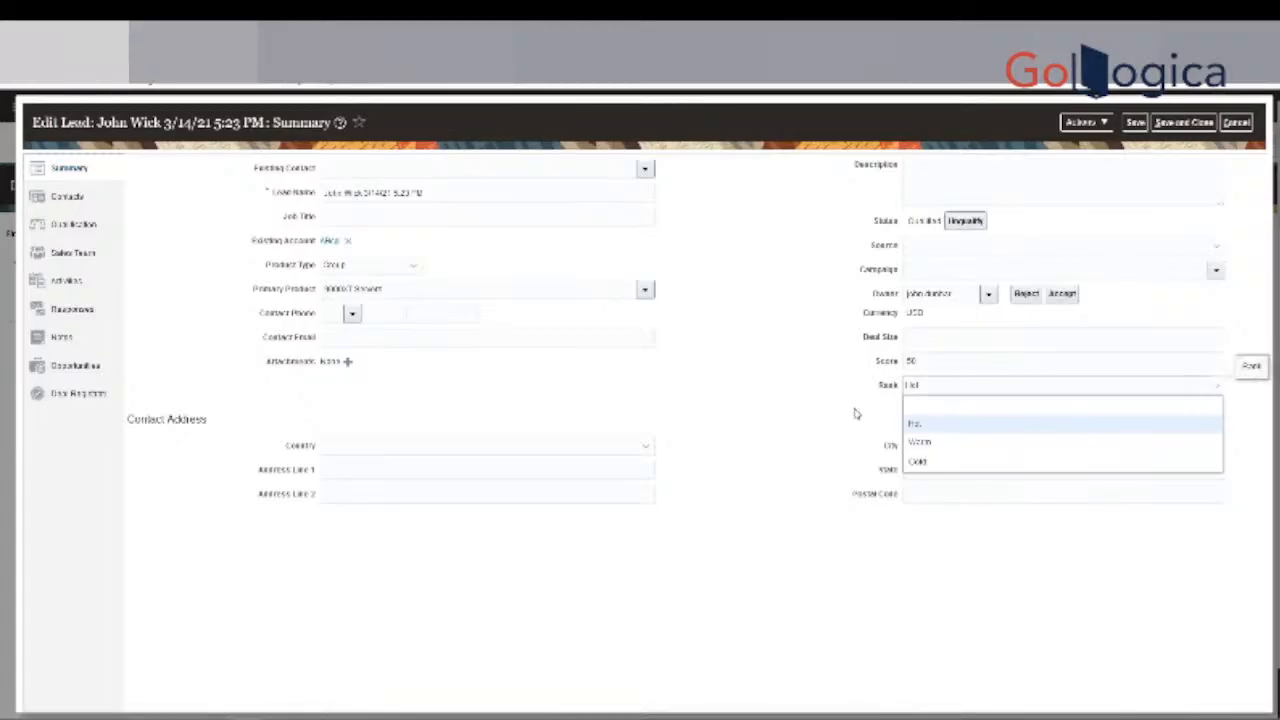
{"action": "left_click", "coordinate": [915, 422]}
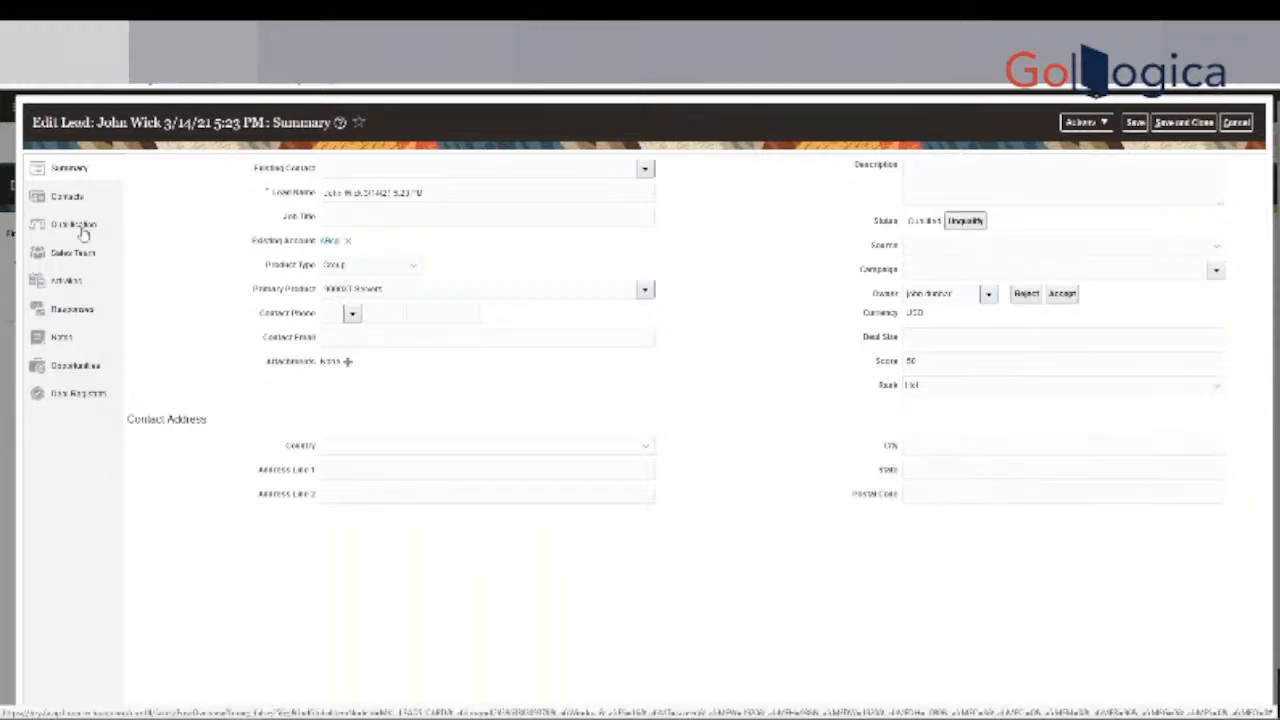
Check the sales team members once more and open the lead's Opportunities page.
{"action": "left_click", "coordinate": [90, 256]}
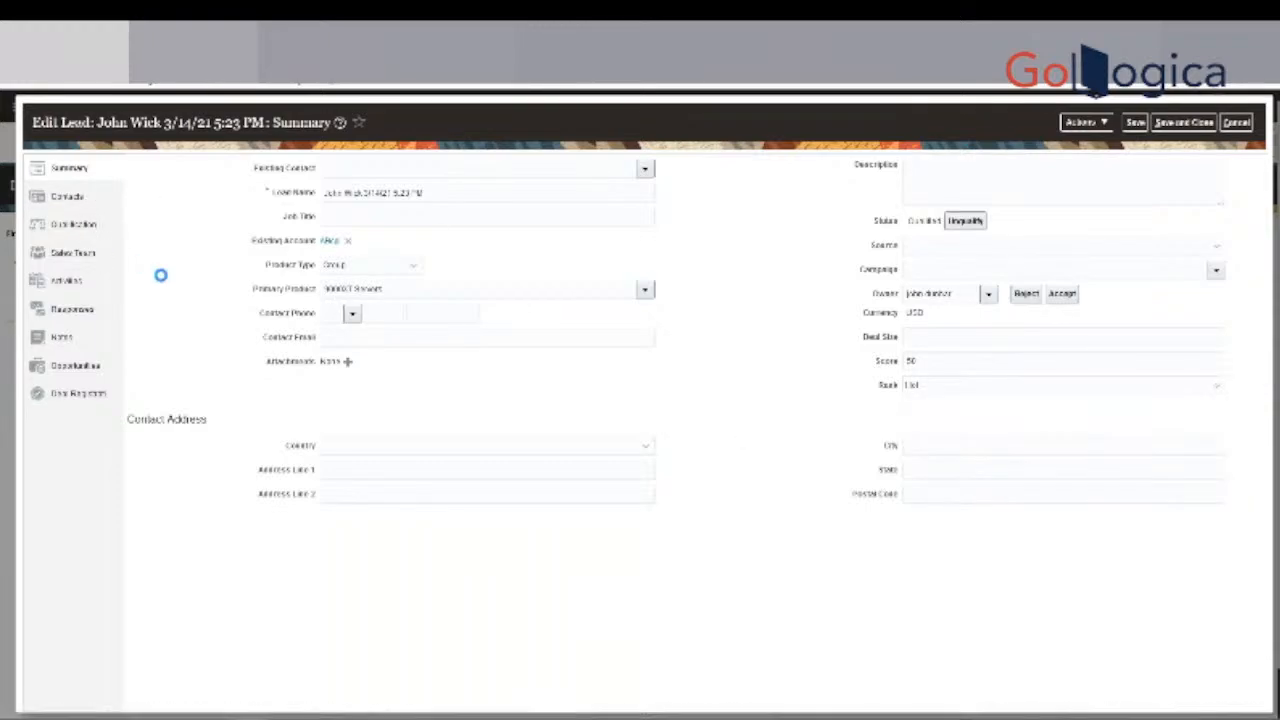
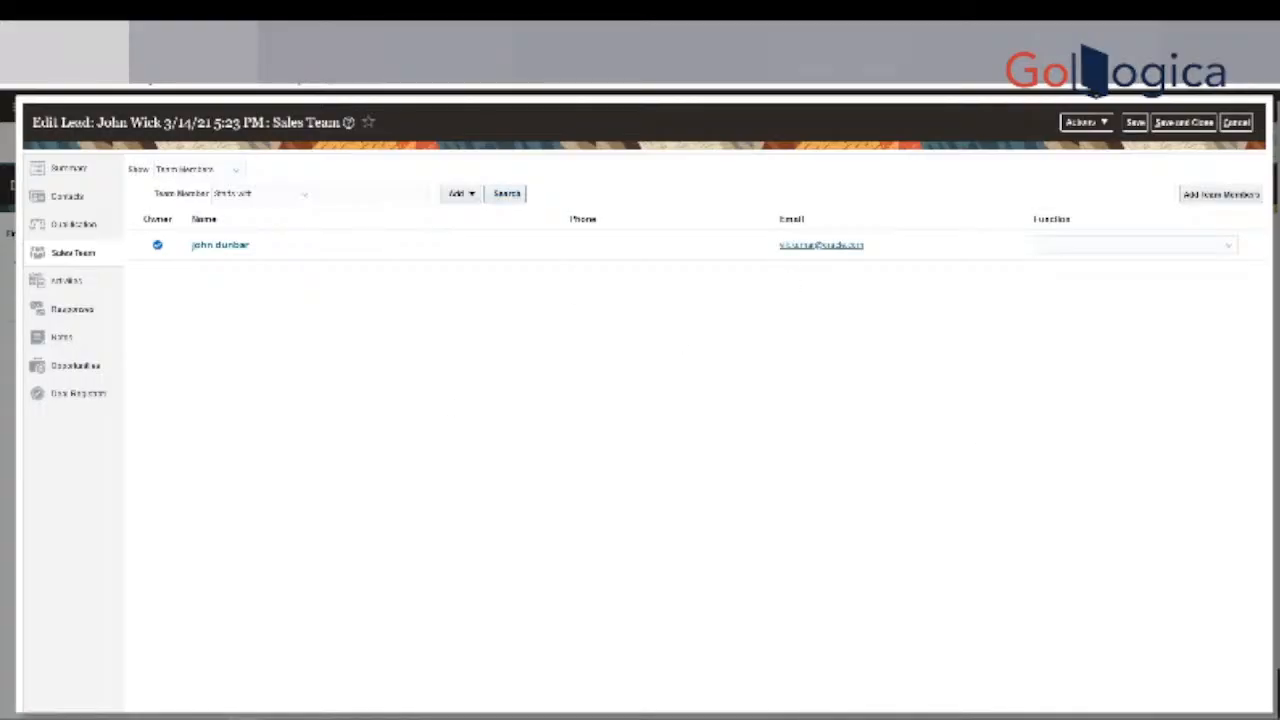
{"action": "left_click", "coordinate": [78, 366]}
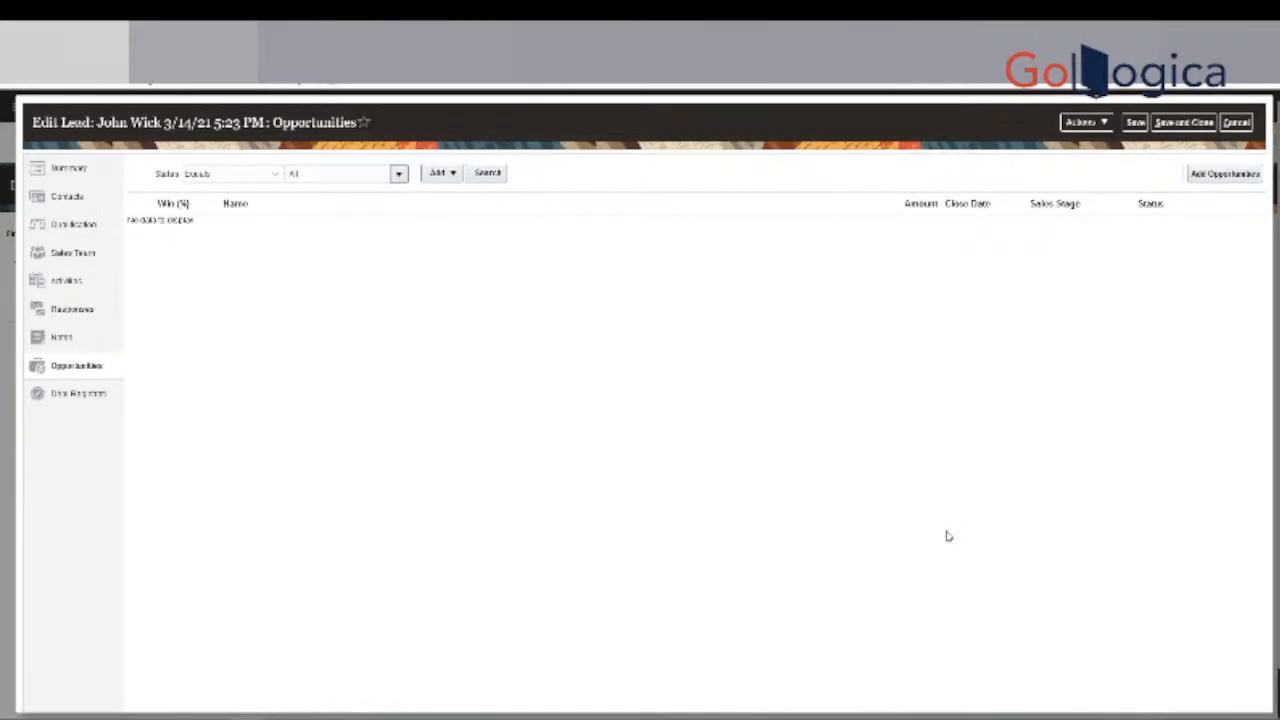
Return to the lead's summary, then save and close the lead.
{"action": "left_click", "coordinate": [79, 175]}
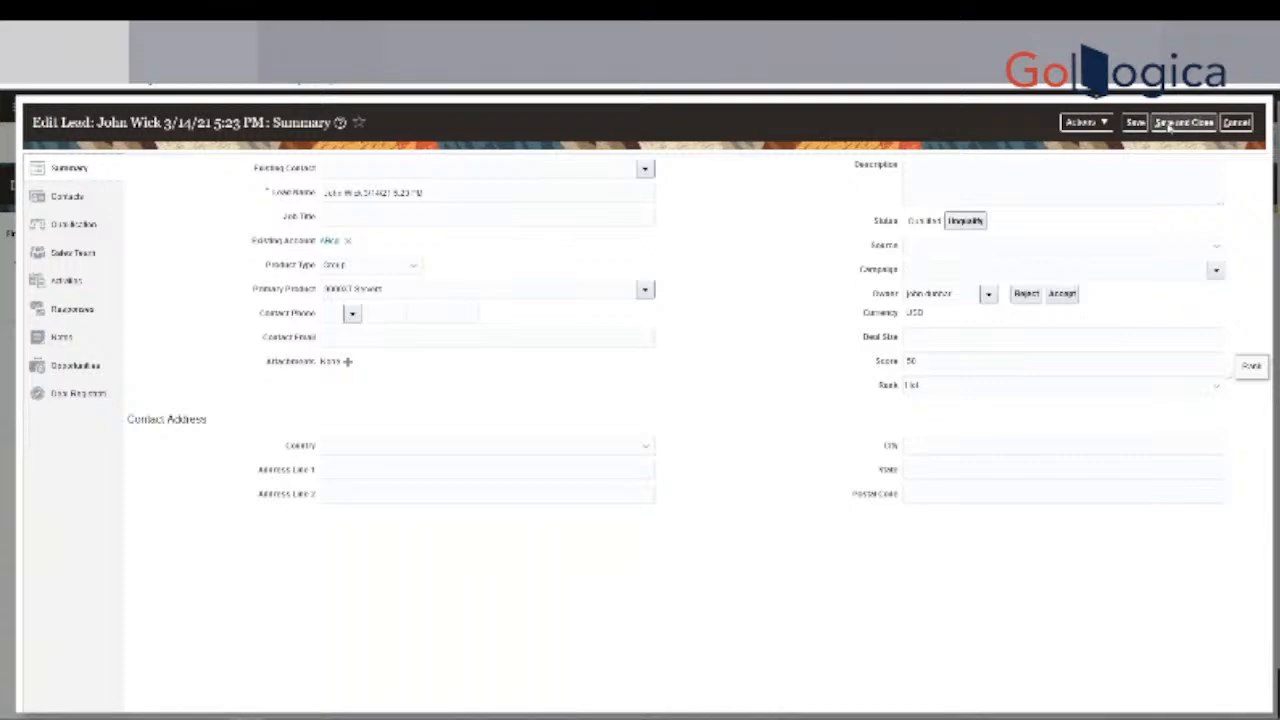
{"action": "left_click", "coordinate": [1168, 124]}
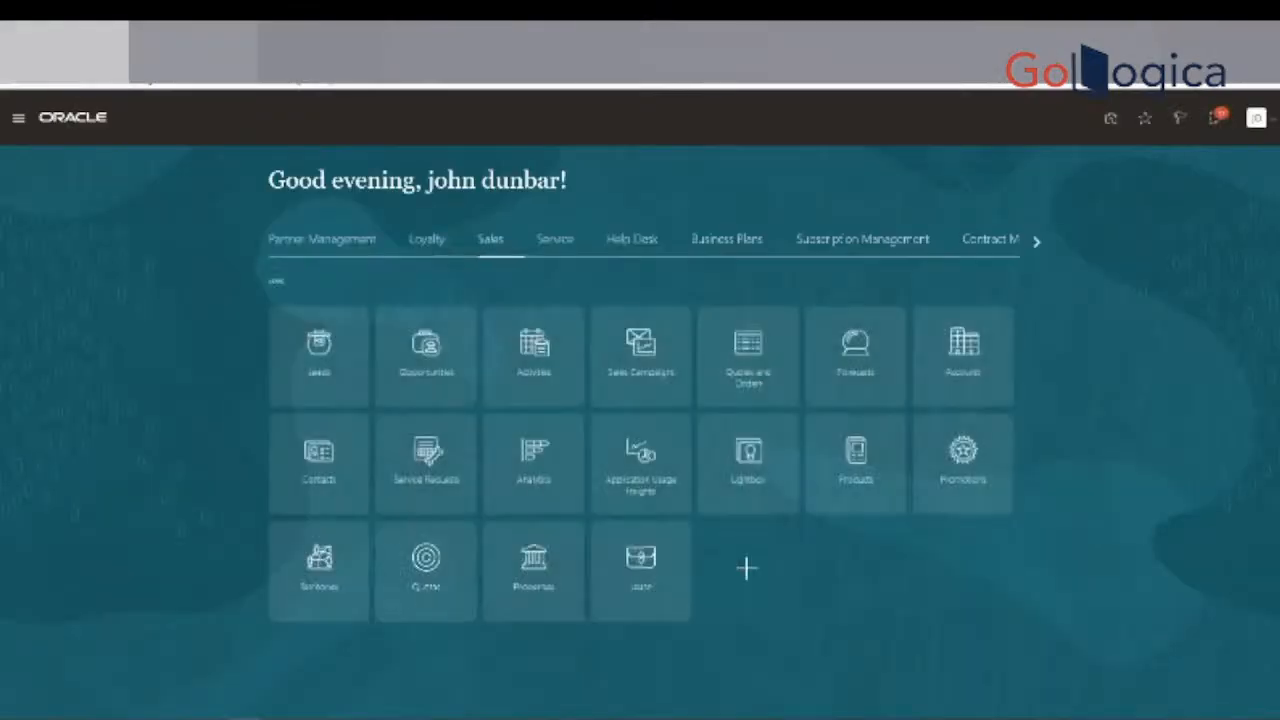
Leave the Sales apps for the setup area and switch the setup offering from Customer Loyalty to Sales.
{"action": "left_click", "coordinate": [1029, 242]}
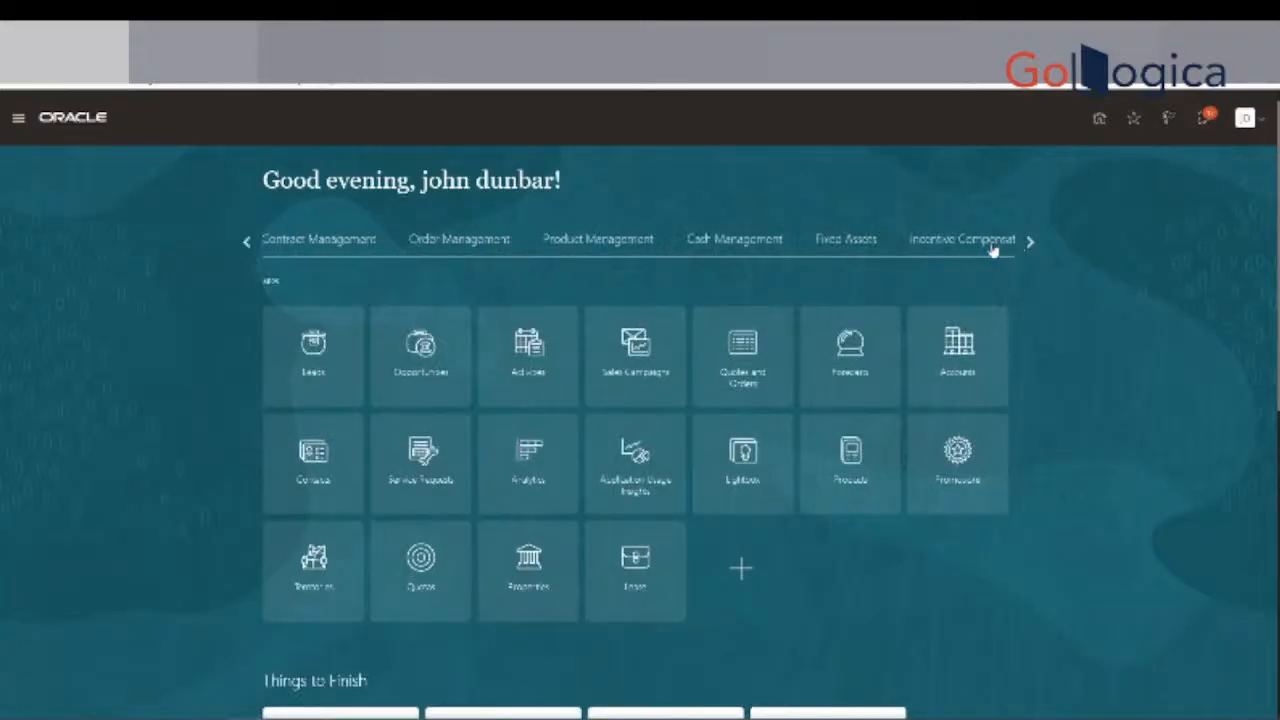
{"action": "left_click", "coordinate": [1036, 245]}
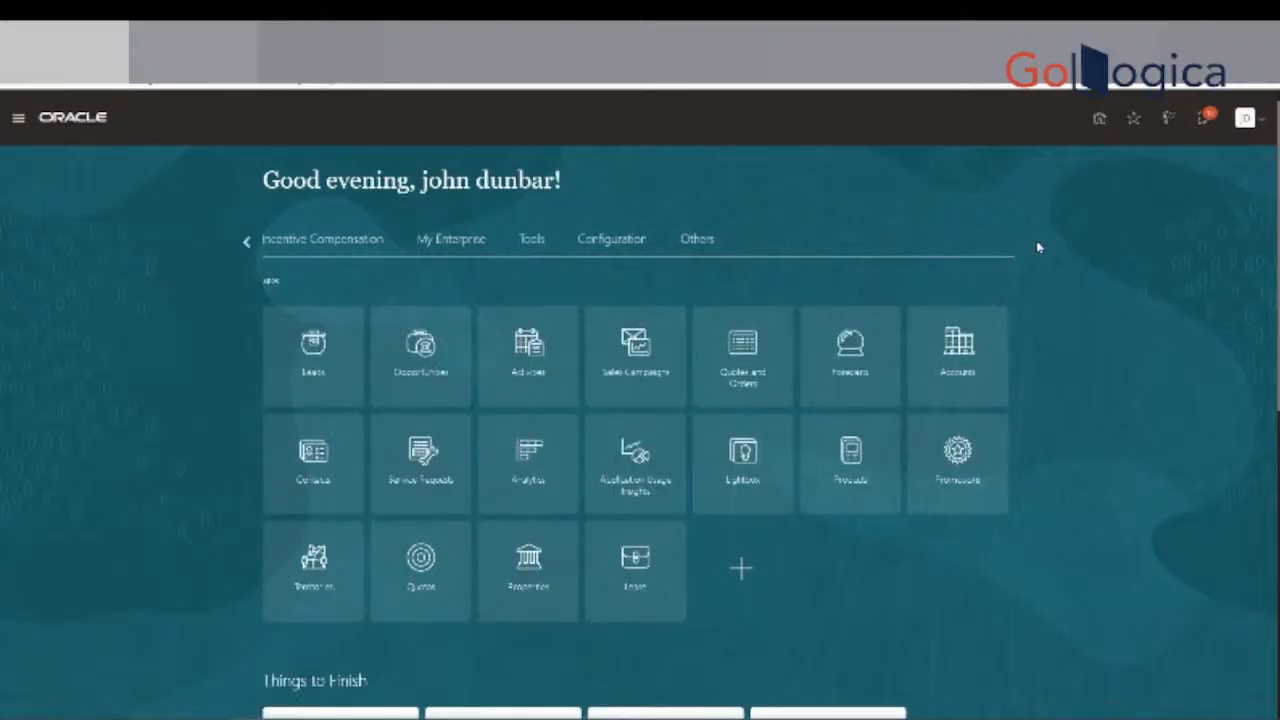
{"action": "left_click", "coordinate": [695, 243]}
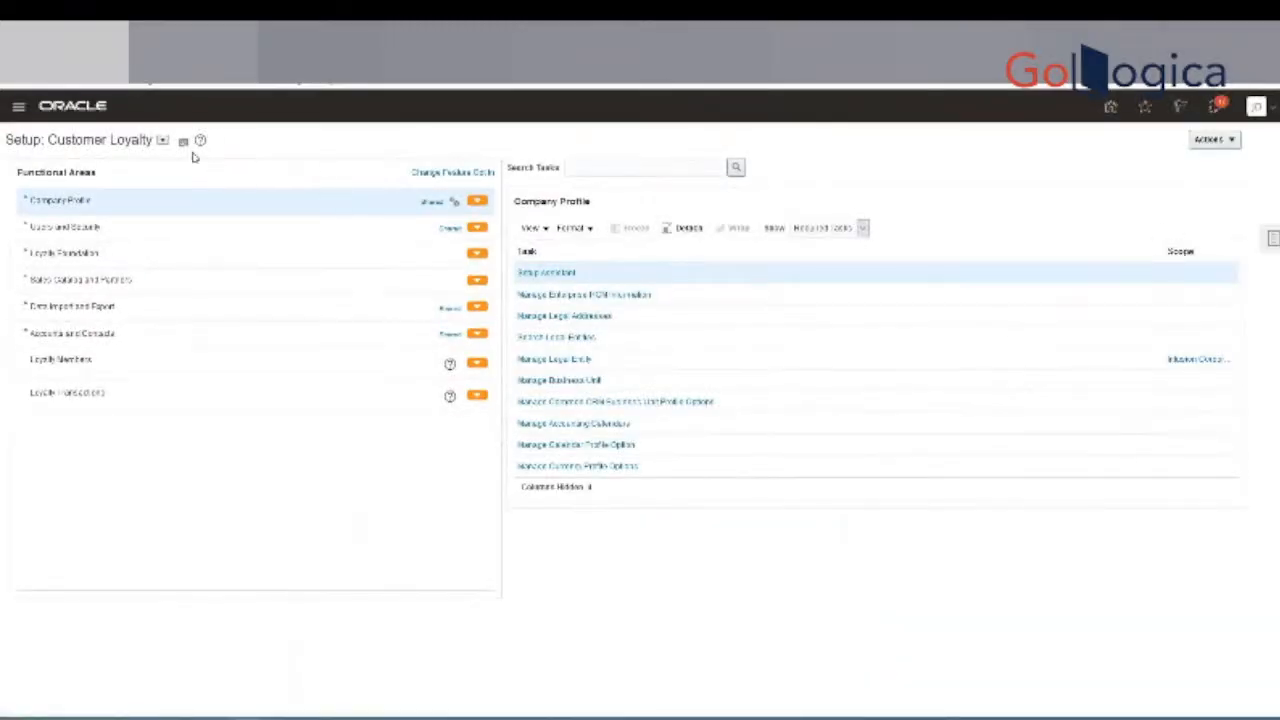
{"action": "left_click", "coordinate": [162, 141]}
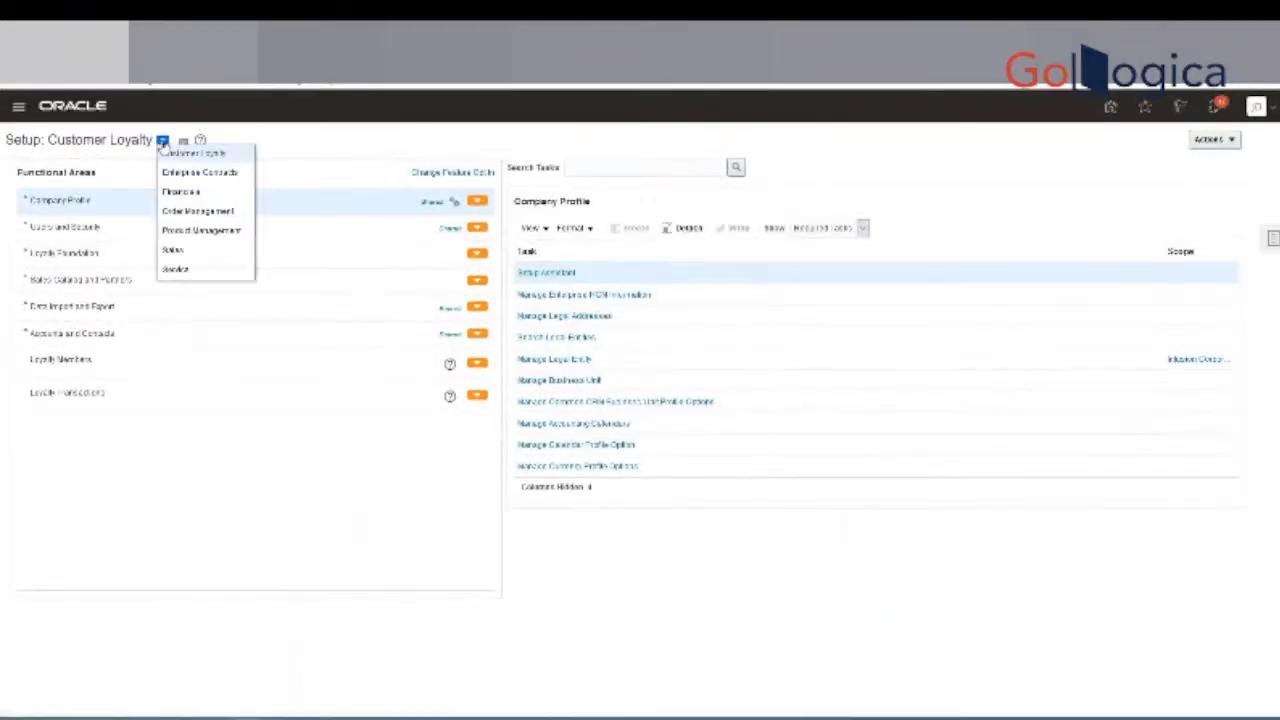
{"action": "left_click", "coordinate": [200, 251]}
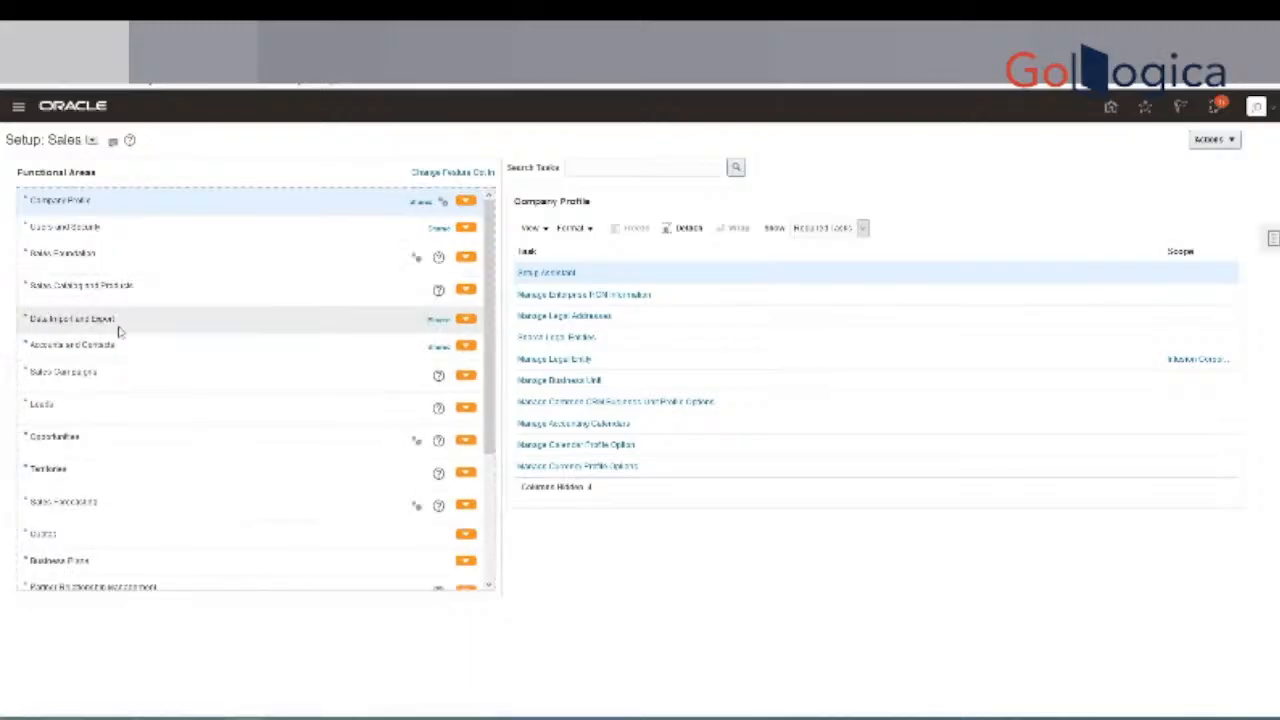
Show all tasks of the Leads functional area and open Manage Sales Lead Assignment Rules.
{"action": "left_click", "coordinate": [121, 412]}
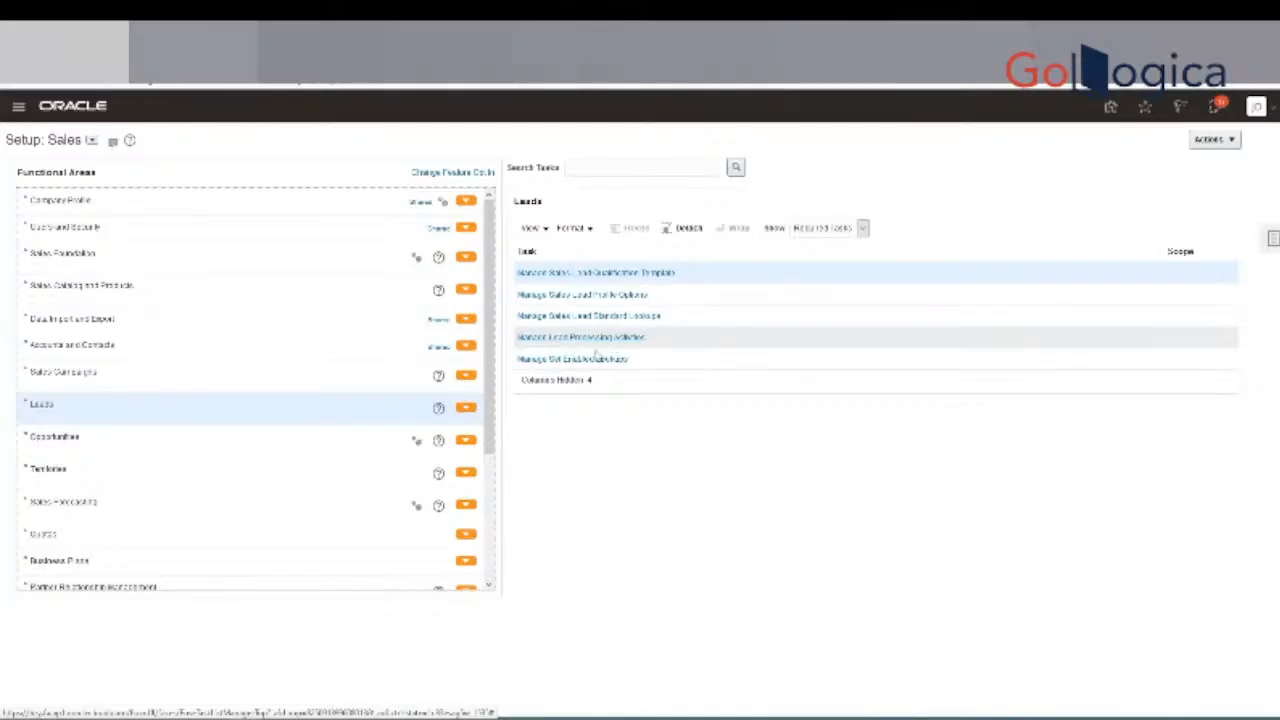
{"action": "left_click", "coordinate": [860, 228]}
{"action": "left_click", "coordinate": [838, 245]}
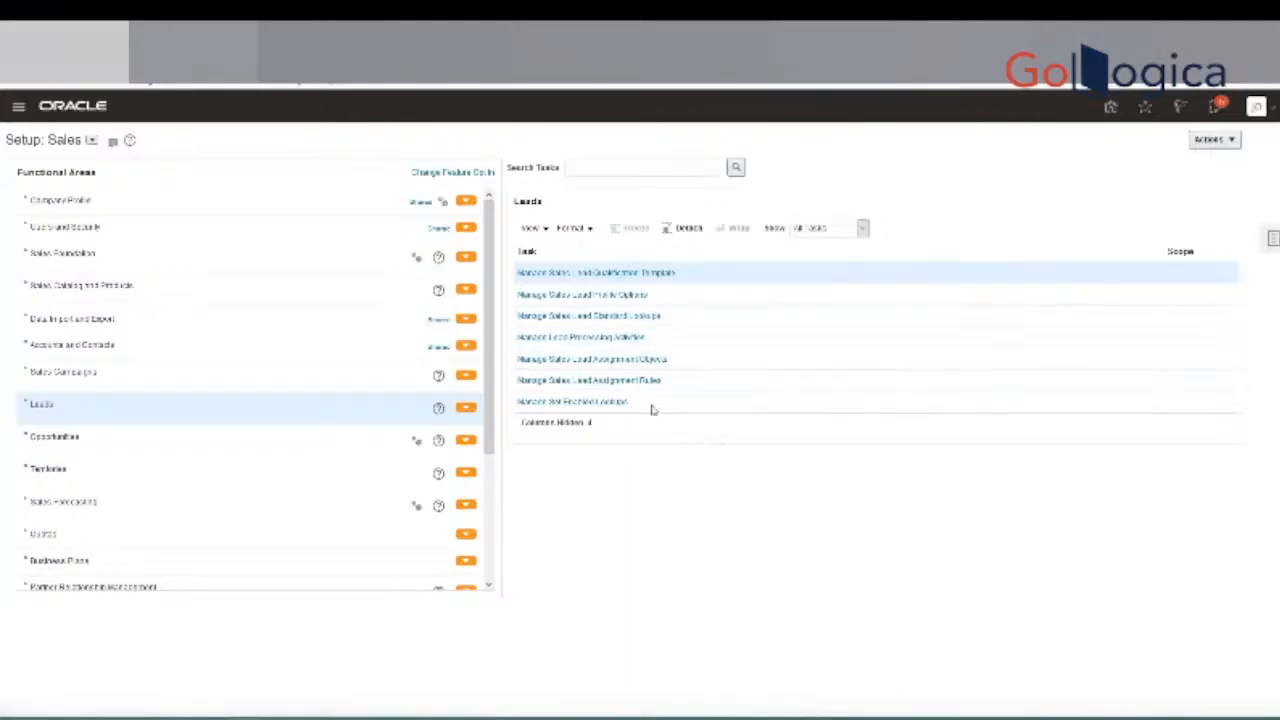
{"action": "left_click", "coordinate": [590, 380]}
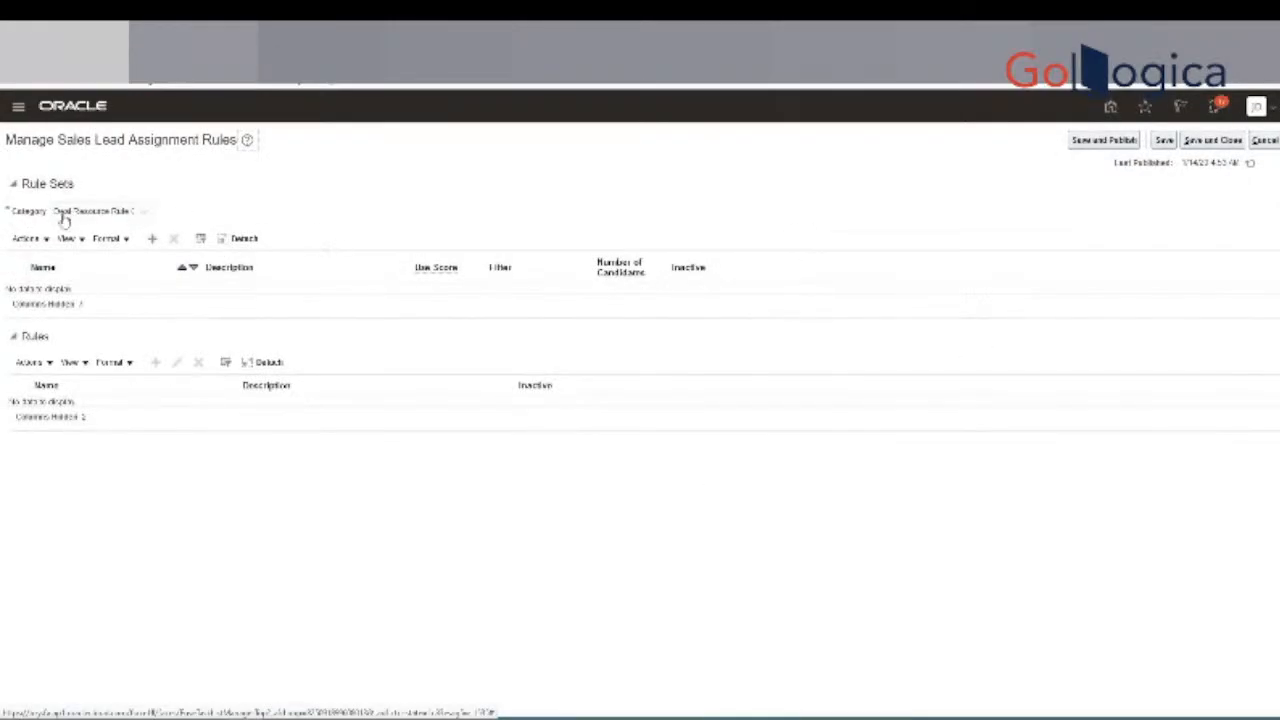
Choose the Sales Lead Ranking Rule Category, select its ABC rule set, and open the ACC rule for editing.
{"action": "left_click", "coordinate": [115, 212]}
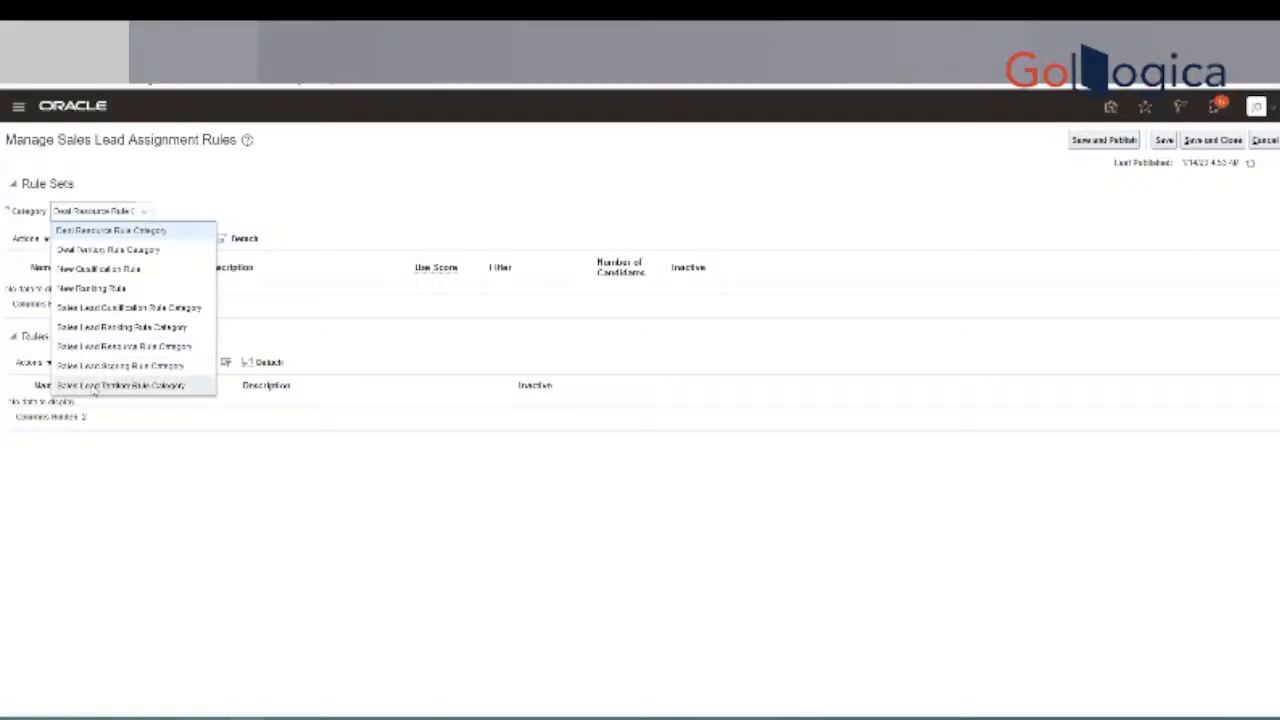
{"action": "left_click", "coordinate": [155, 487]}
{"action": "left_click", "coordinate": [146, 214]}
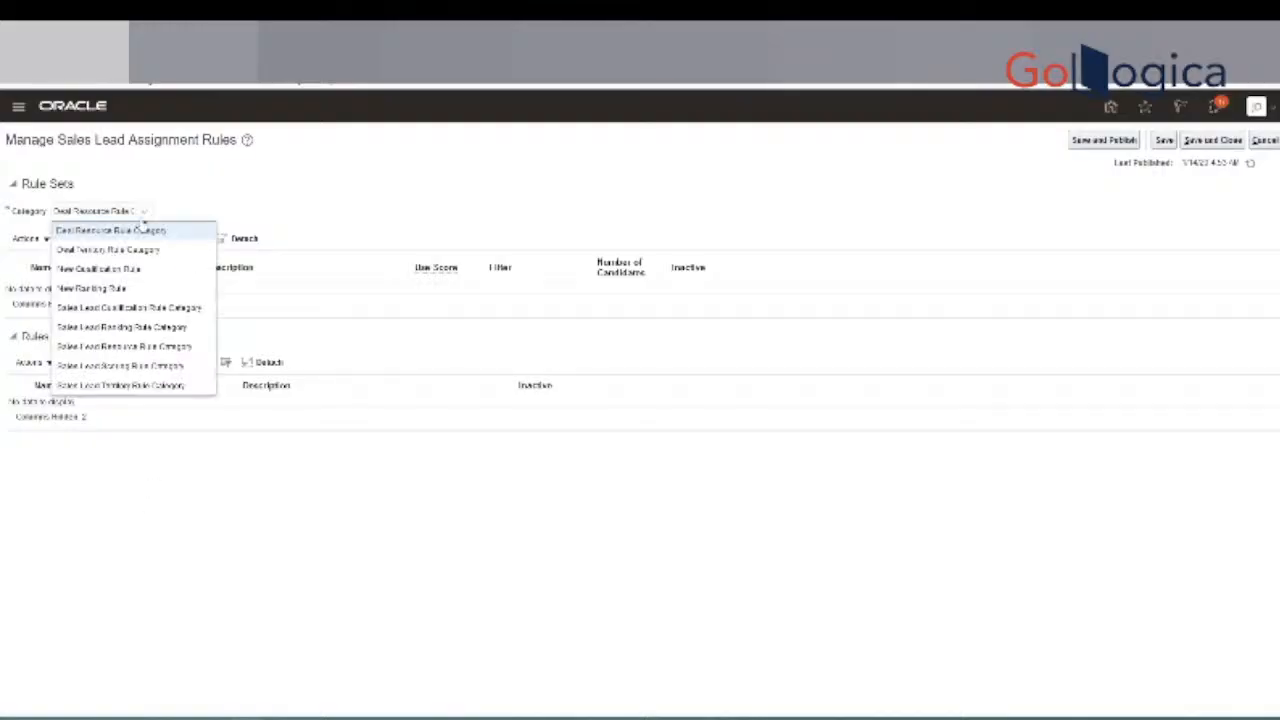
{"action": "left_click", "coordinate": [134, 327]}
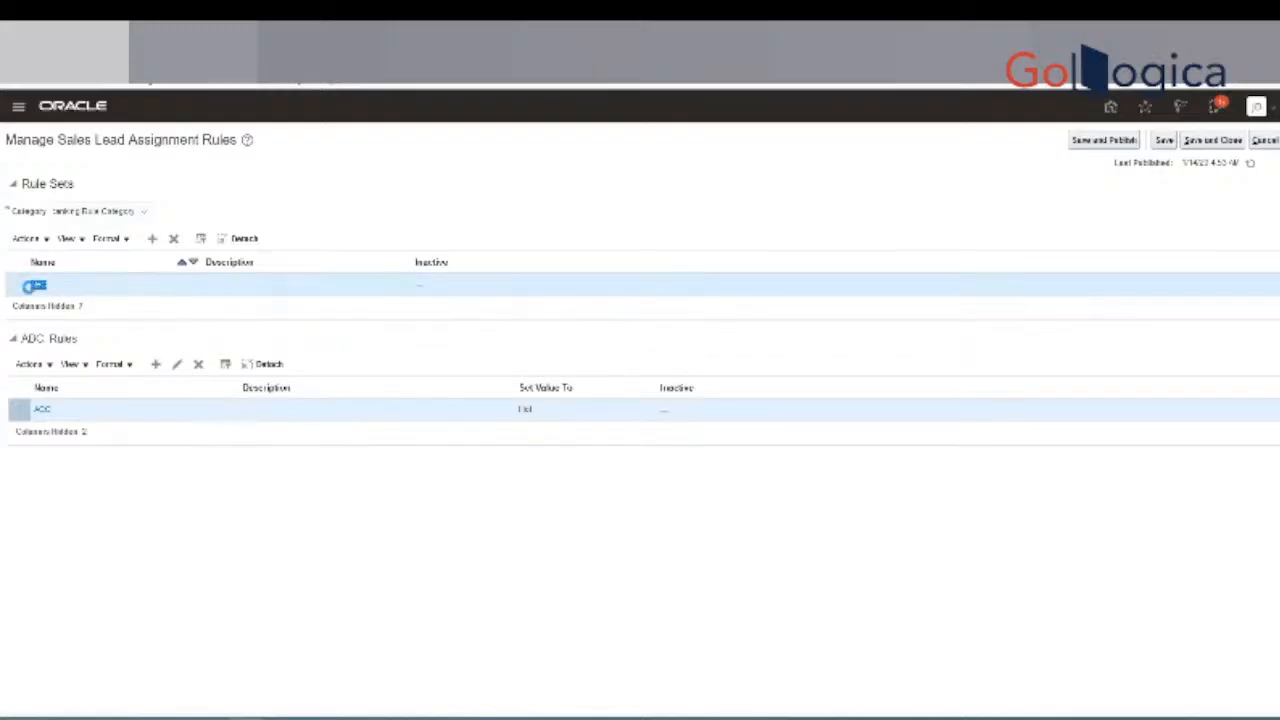
{"action": "left_click", "coordinate": [30, 287]}
{"action": "left_click", "coordinate": [42, 418]}
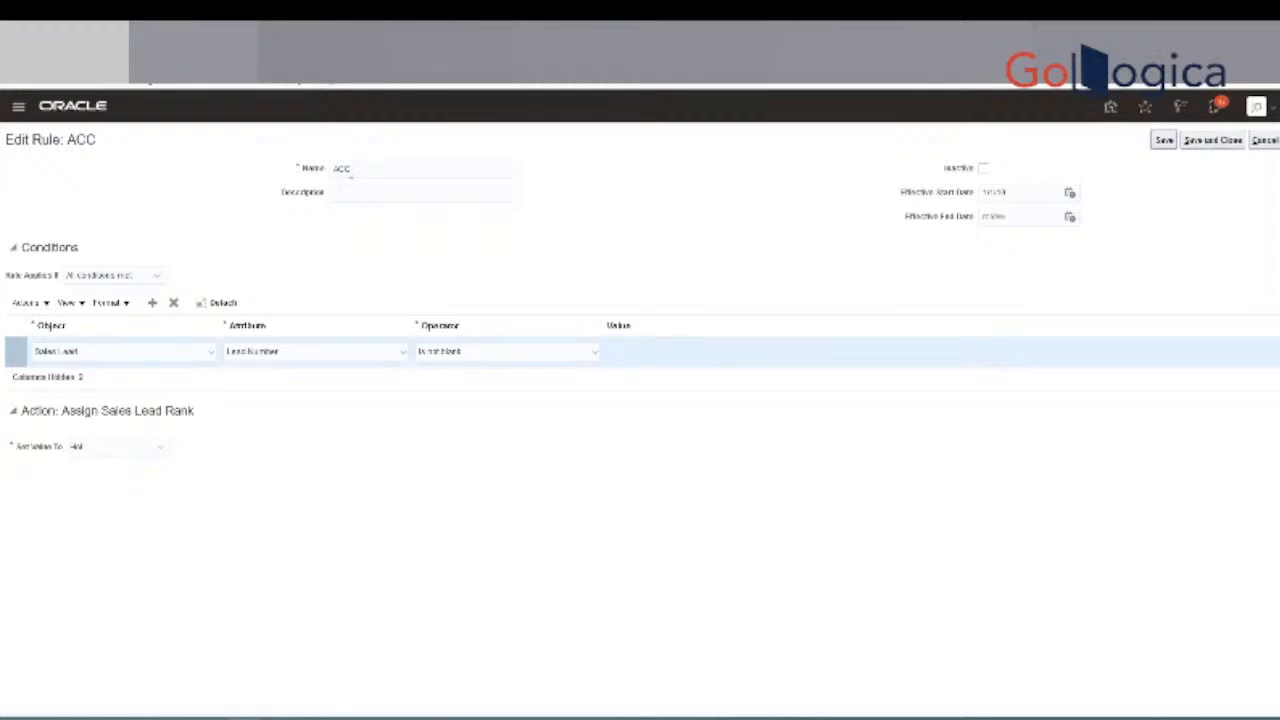
Examine the ACC rule's name and the options for whether all or any conditions must be met.
{"action": "double_click", "coordinate": [350, 170]}
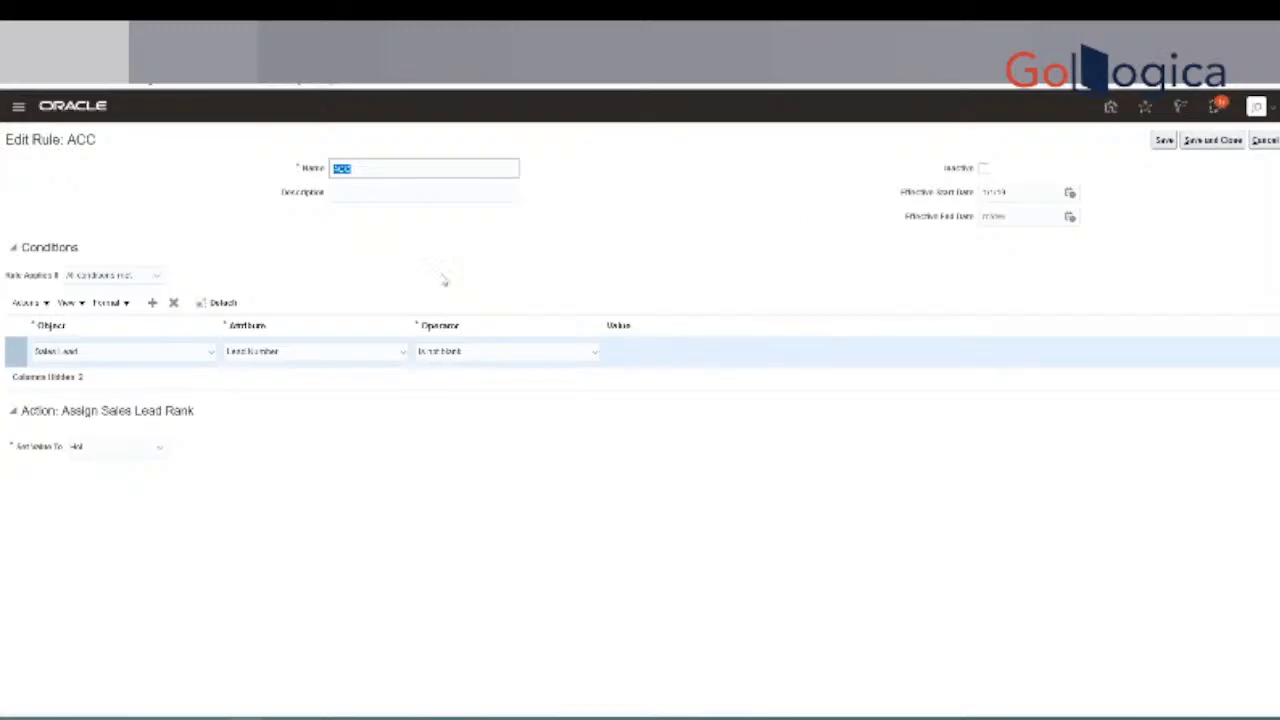
{"action": "left_click", "coordinate": [123, 274]}
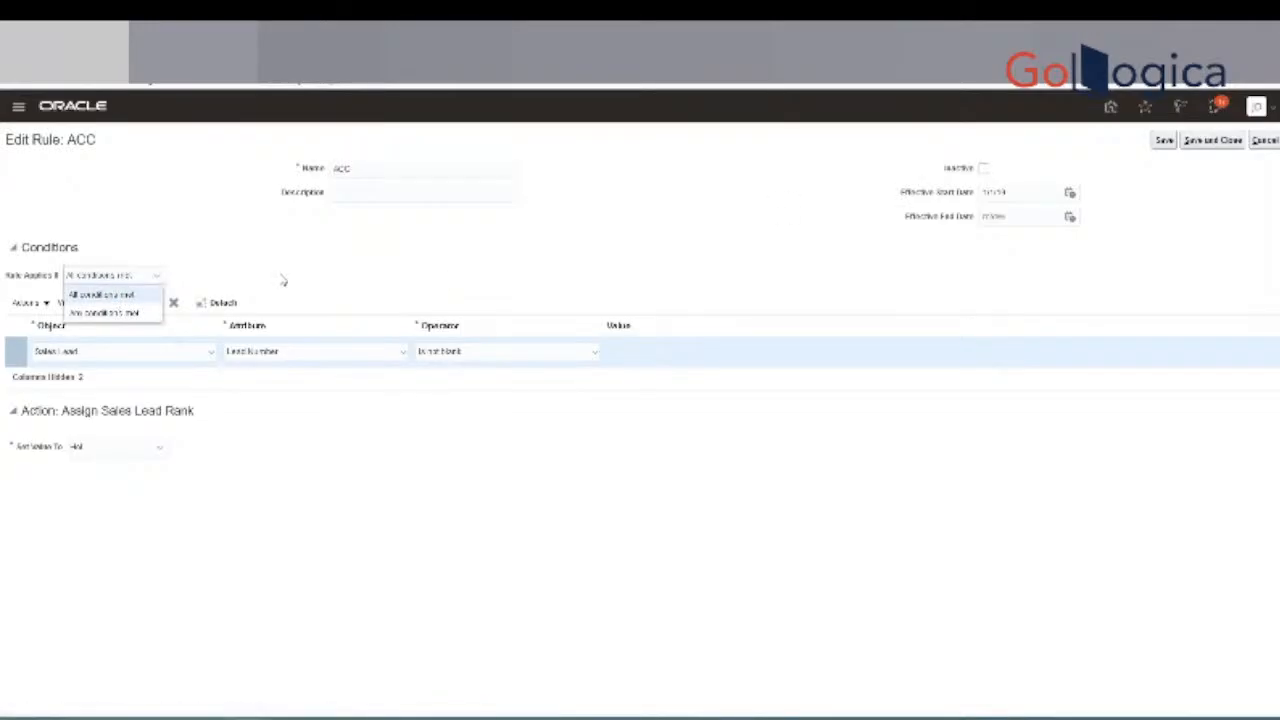
{"action": "left_click", "coordinate": [309, 278]}
Try adding a condition on the Sales Lead Auxiliary Classification 1 object to the ACC rule, and delete that condition.
{"action": "left_click", "coordinate": [153, 304]}
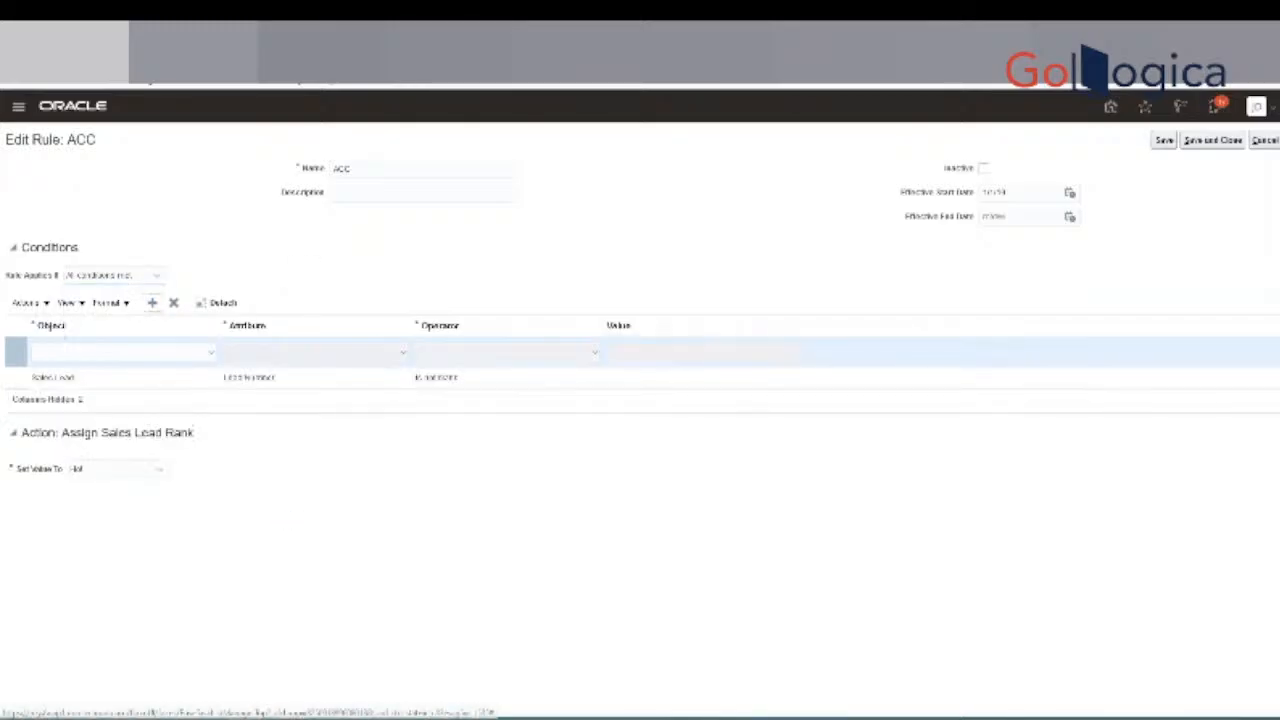
{"action": "left_click", "coordinate": [165, 353]}
{"action": "left_click", "coordinate": [124, 414]}
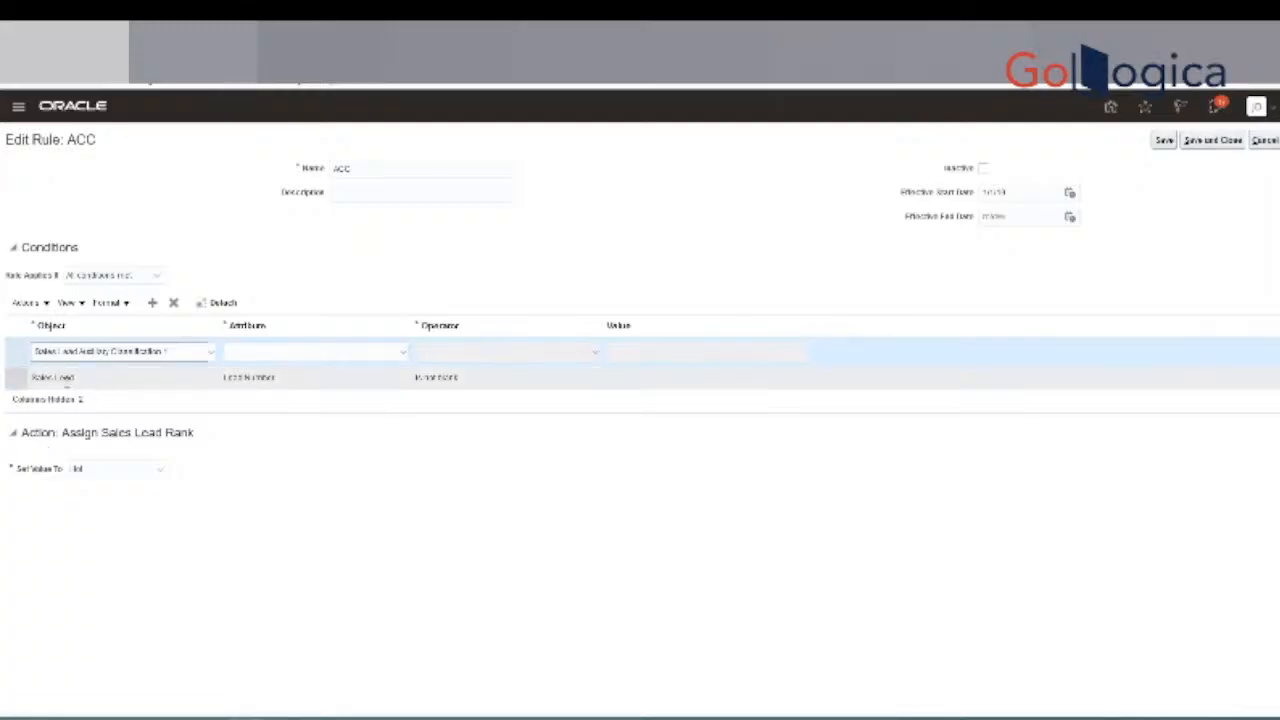
{"action": "left_click", "coordinate": [103, 384]}
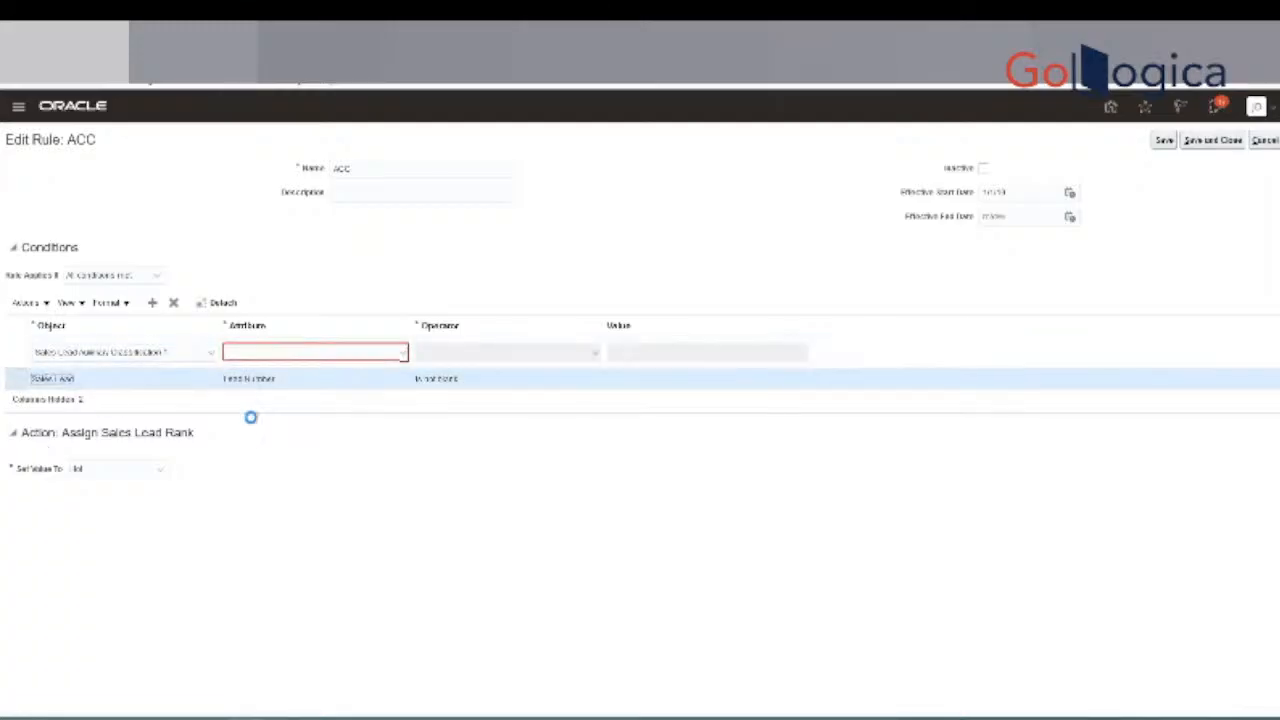
{"action": "left_click", "coordinate": [111, 477]}
{"action": "left_click", "coordinate": [302, 478]}
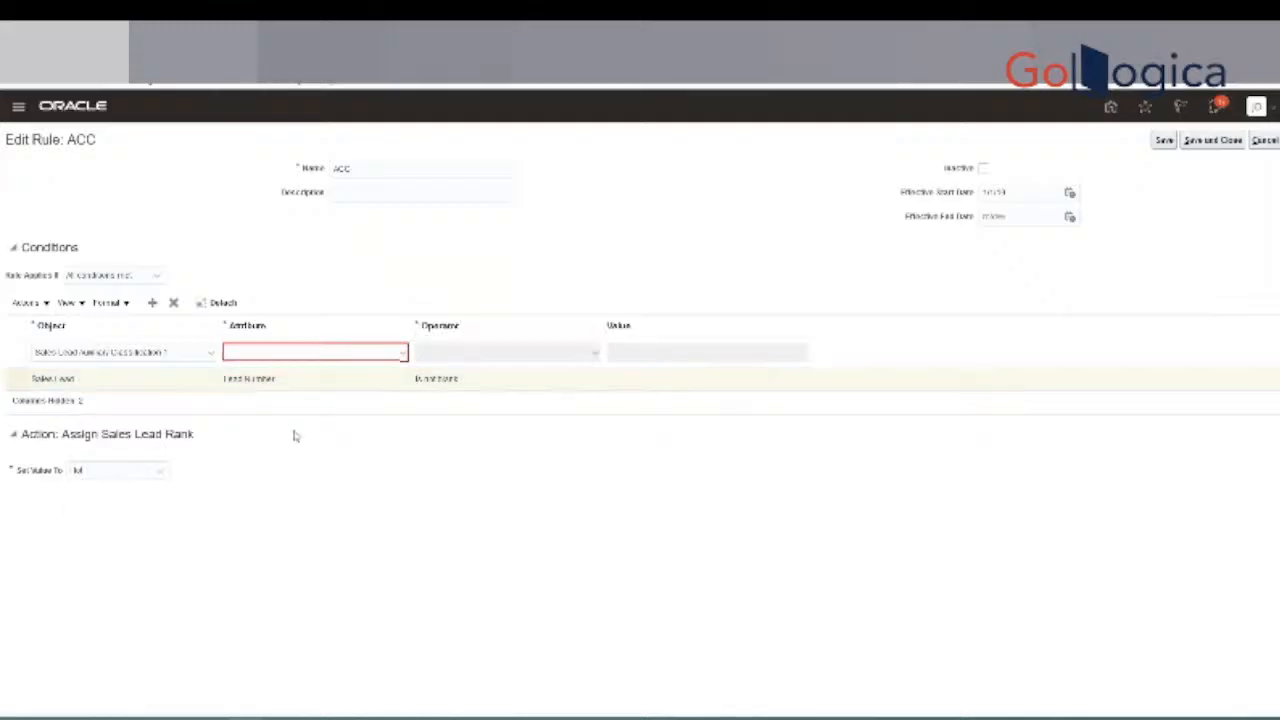
{"action": "left_click", "coordinate": [173, 302]}
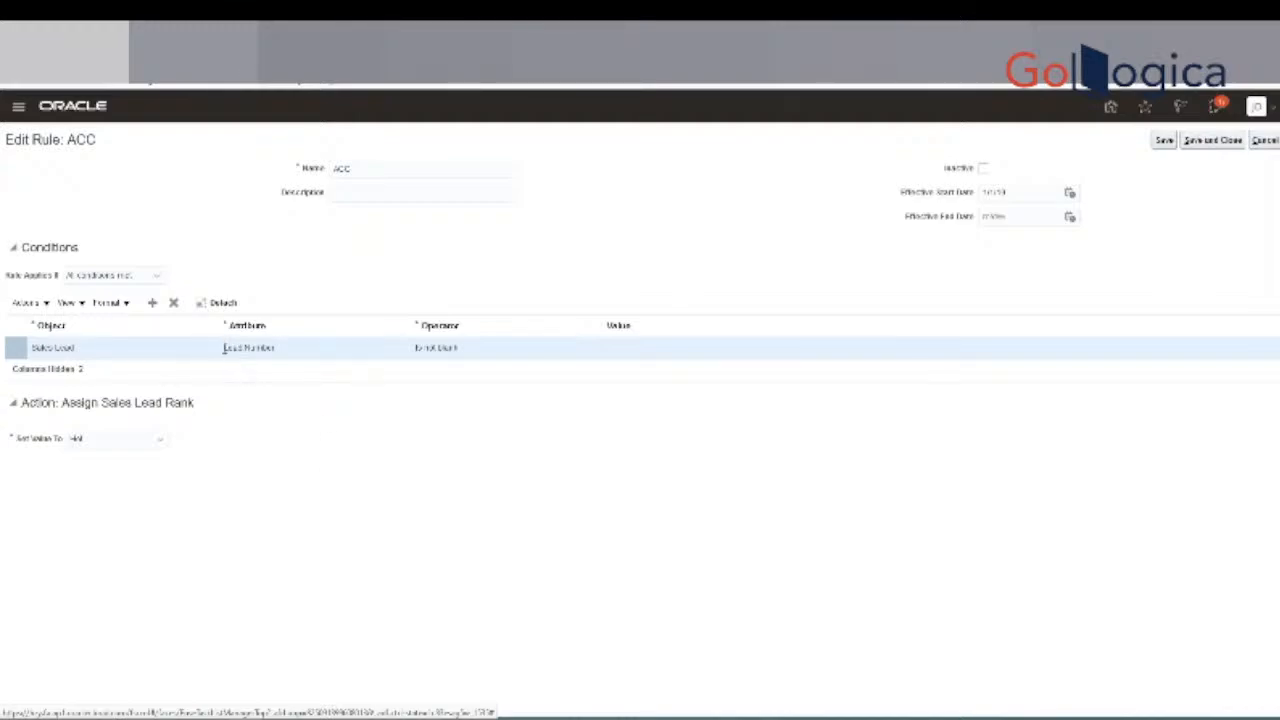
Point out the Lead Number condition, save and close the rule, and cancel out of the lead assignment rules.
{"action": "left_click_drag", "start_coordinate": [224, 347], "coordinate": [281, 347]}
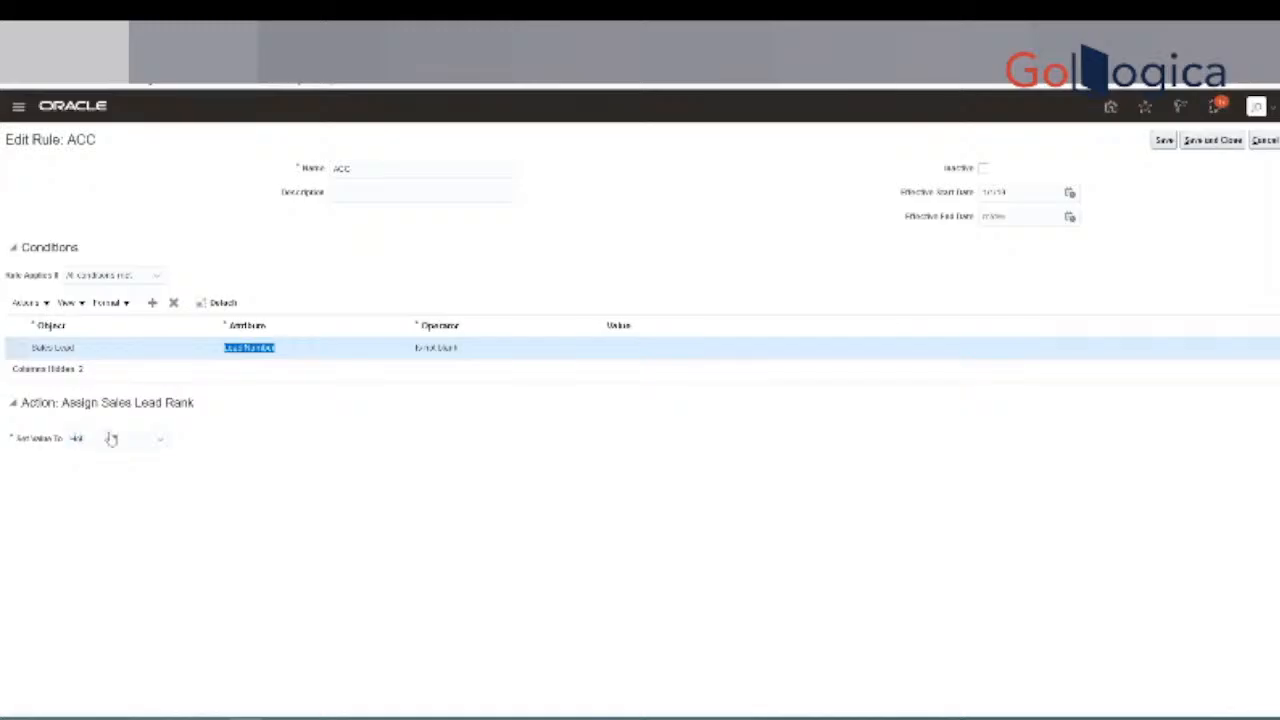
{"action": "left_click", "coordinate": [1224, 145]}
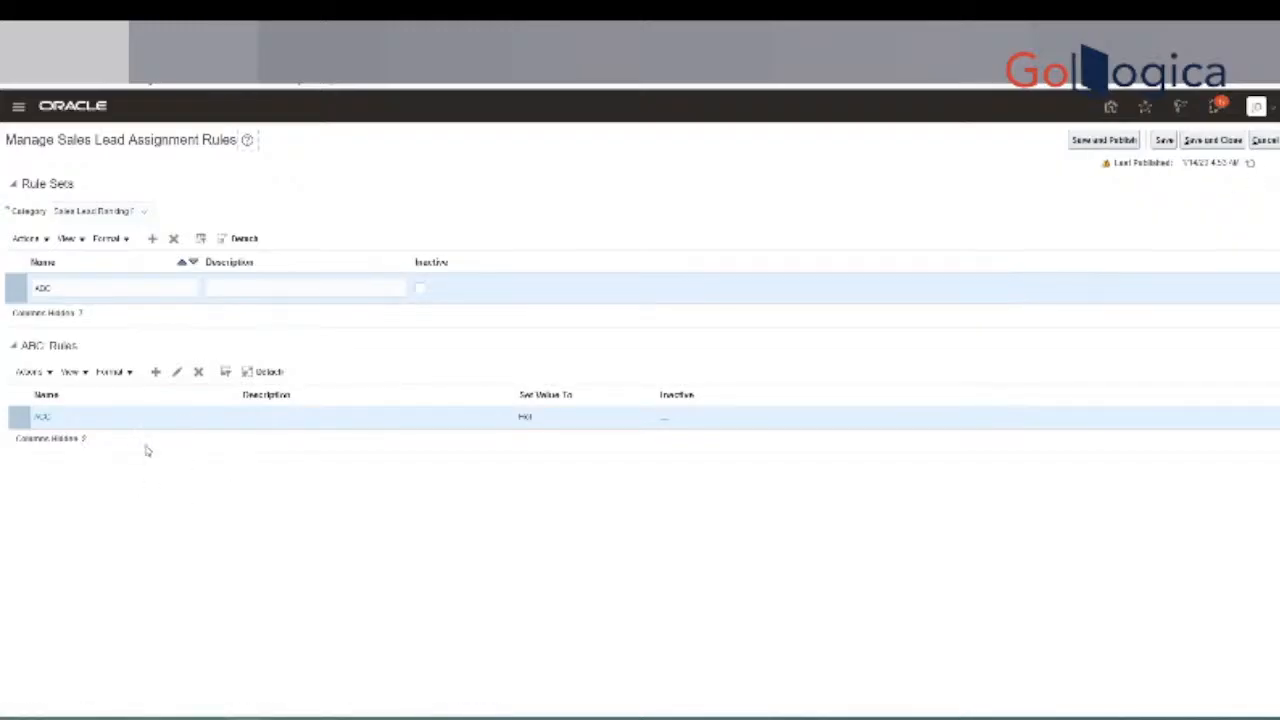
{"action": "left_click", "coordinate": [1263, 141]}
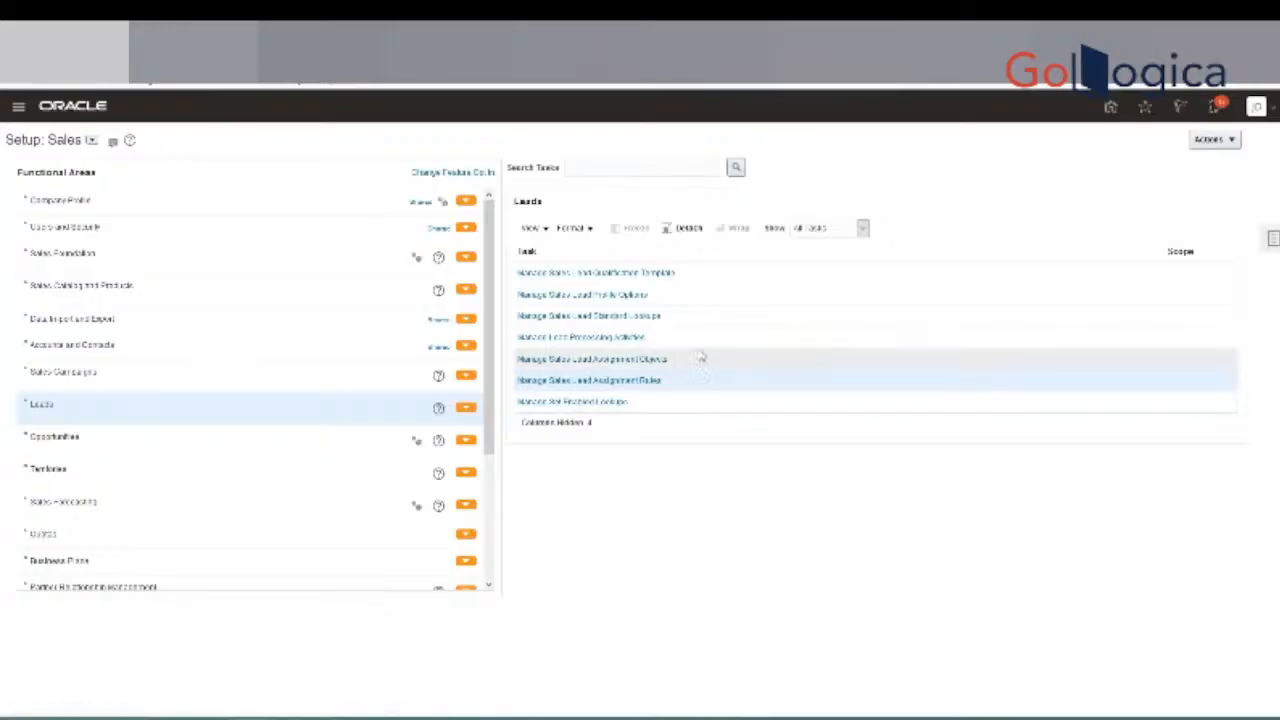
Open Manage Sales Lead Profile Options and search for the profile options of the Sales Leads module.
{"action": "left_click", "coordinate": [629, 297]}
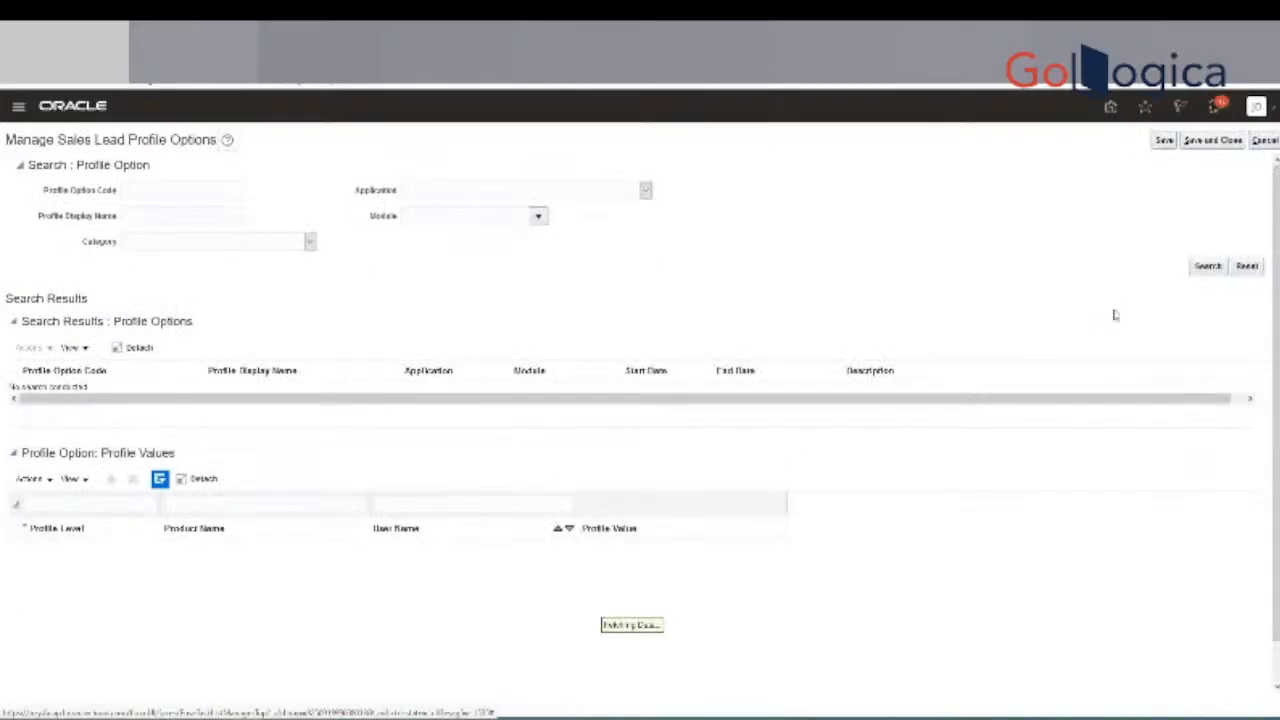
{"action": "left_click", "coordinate": [1218, 267]}
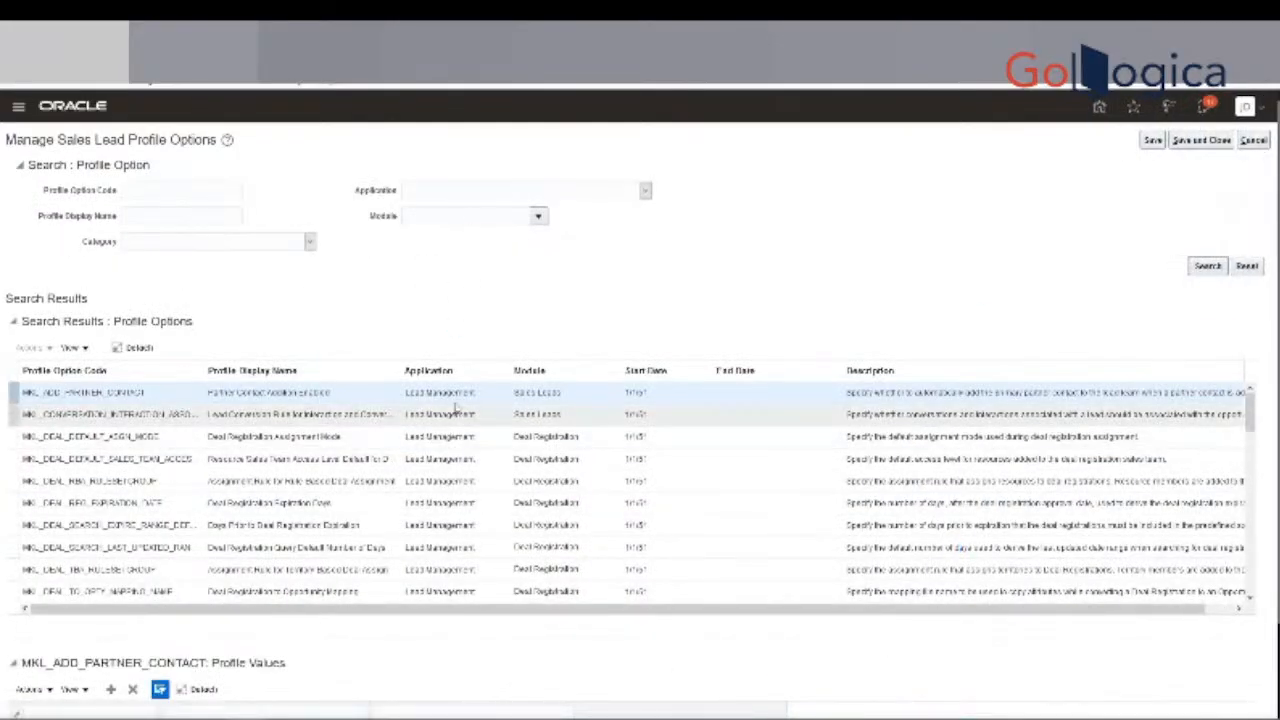
{"action": "left_click_drag", "start_coordinate": [516, 392], "coordinate": [570, 397]}
{"action": "key", "text": "ctrl+c"}
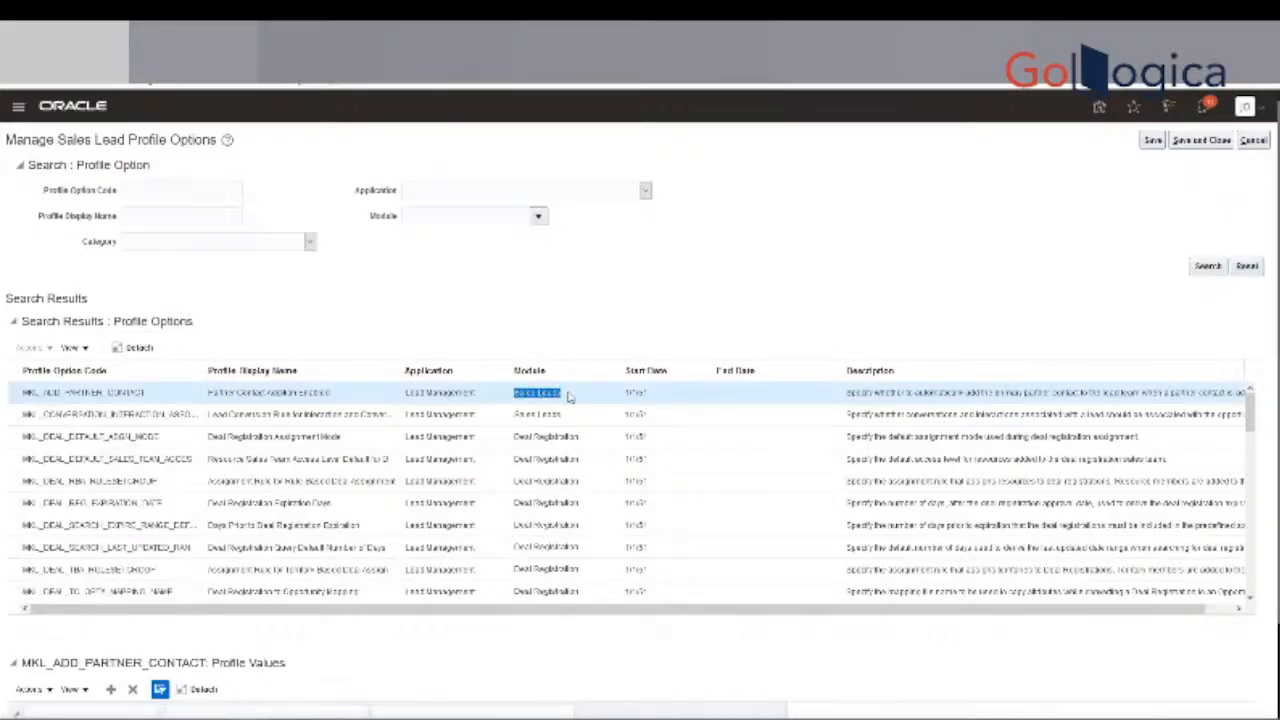
{"action": "left_click", "coordinate": [456, 216]}
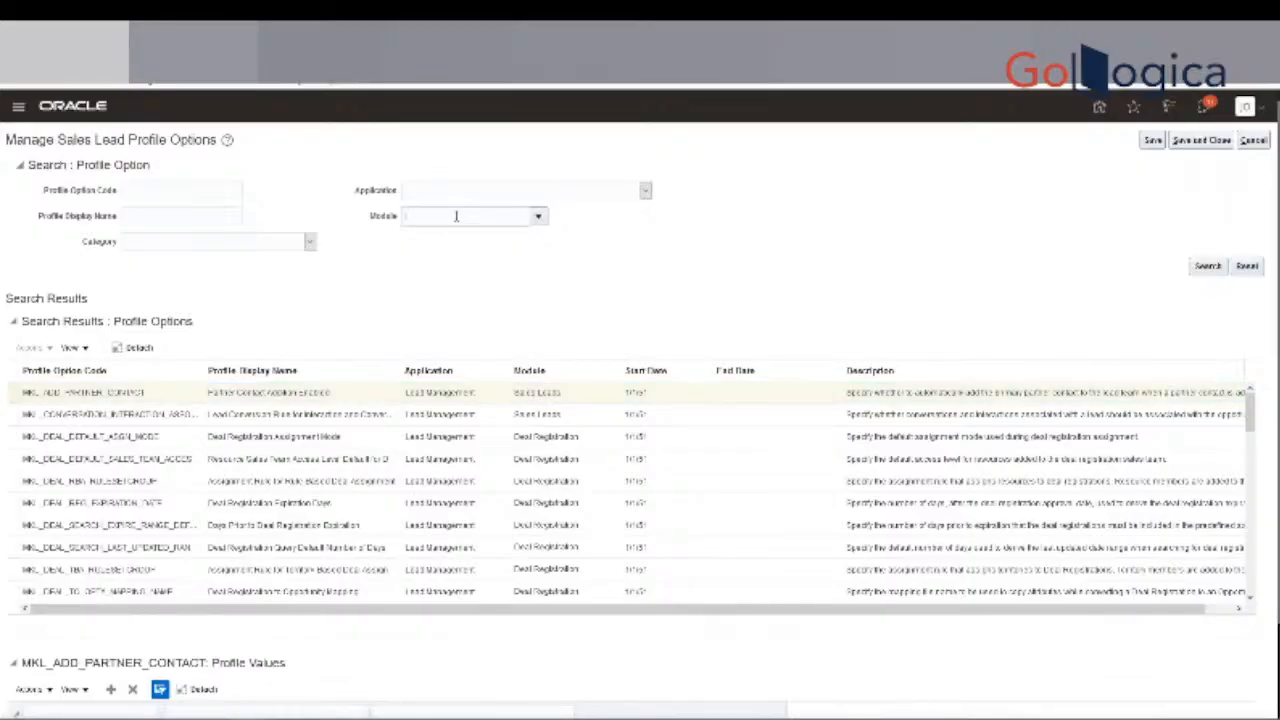
{"action": "key", "text": "ctrl+v"}
{"action": "left_click", "coordinate": [1208, 266]}
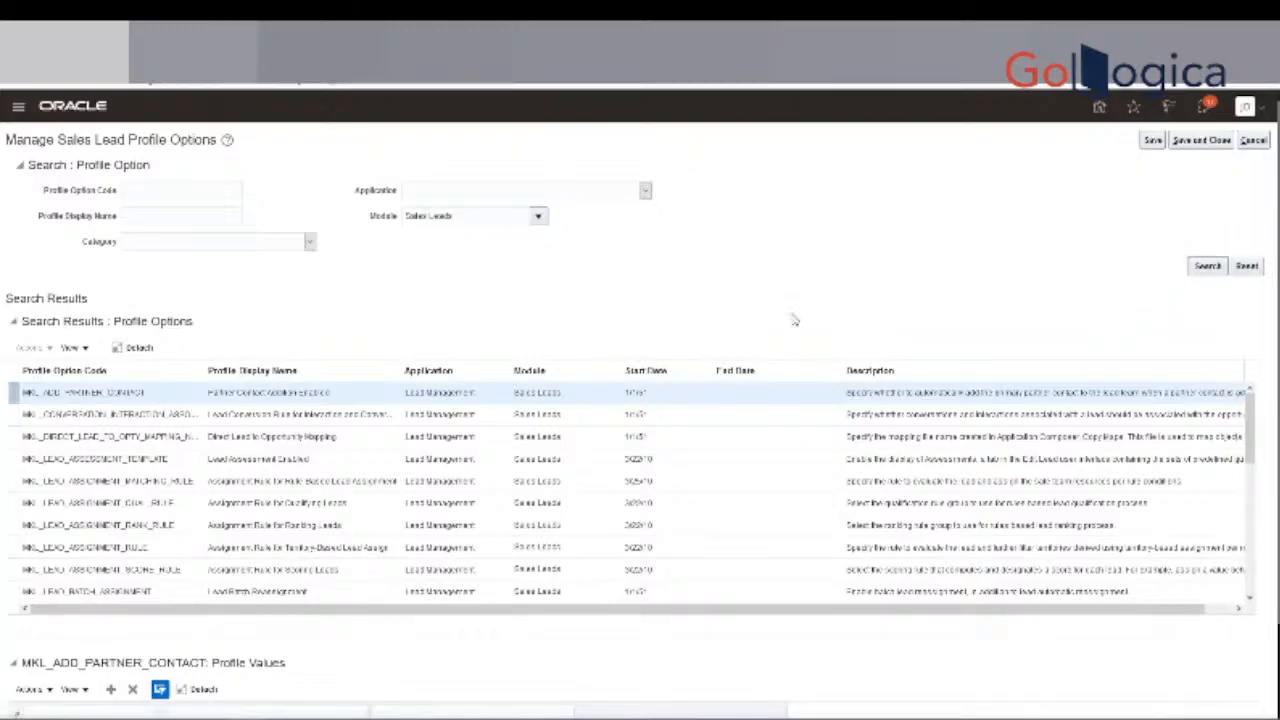
Set the site-level value of MKL_LEAD_ASSIGNMENT_RANK_RULE to Sales Lead Ranking Rule Category and save it.
{"action": "left_click", "coordinate": [330, 525]}
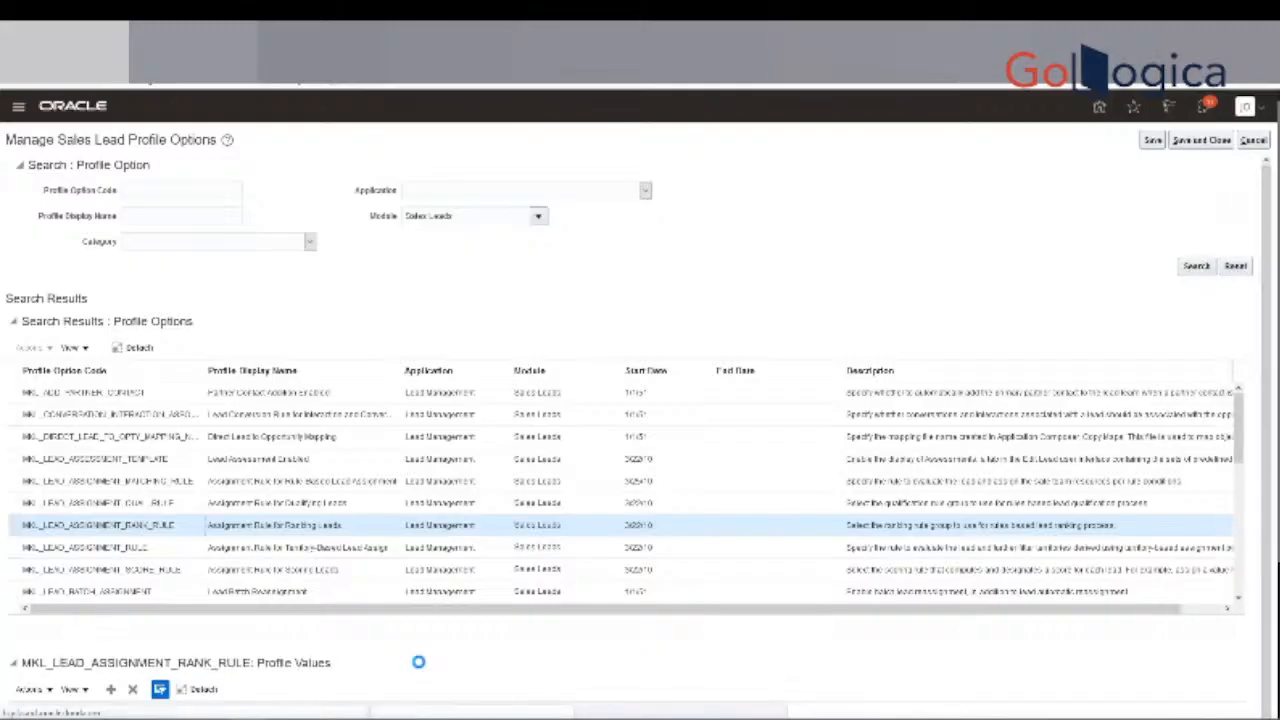
{"action": "scroll", "coordinate": [418, 662], "scroll_direction": "down", "scroll_amount": 1}
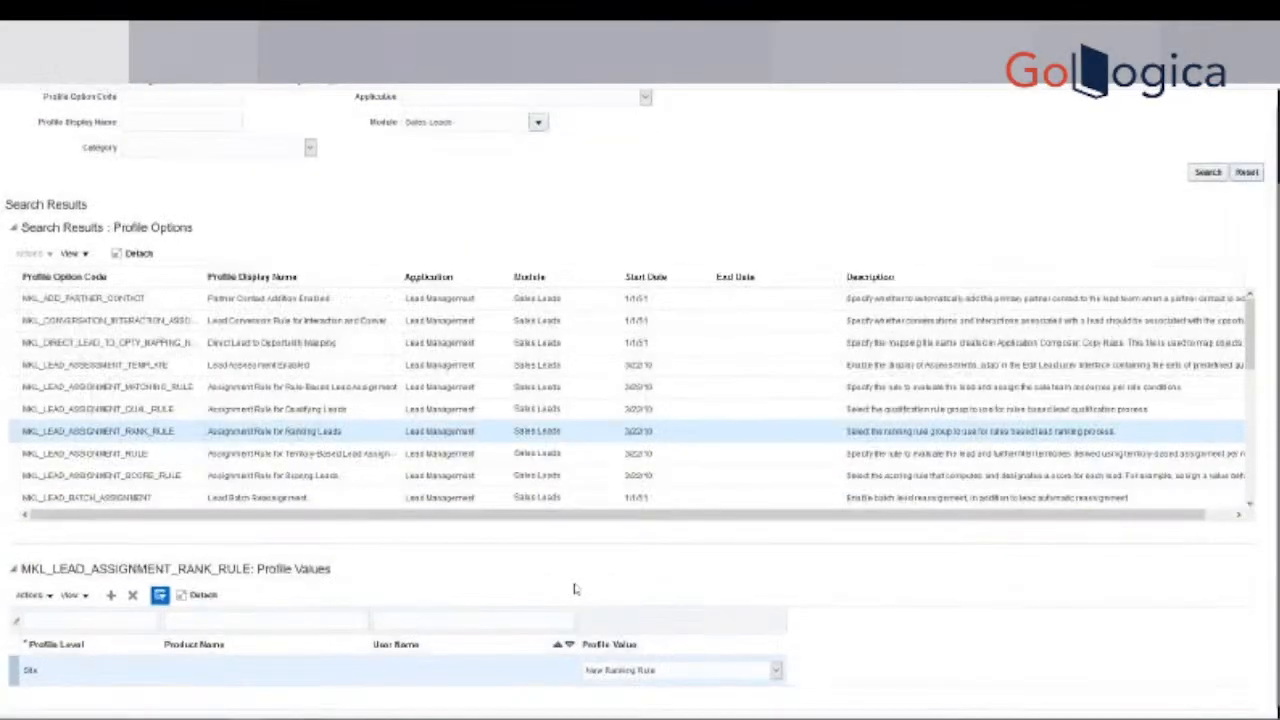
{"action": "left_click", "coordinate": [646, 678]}
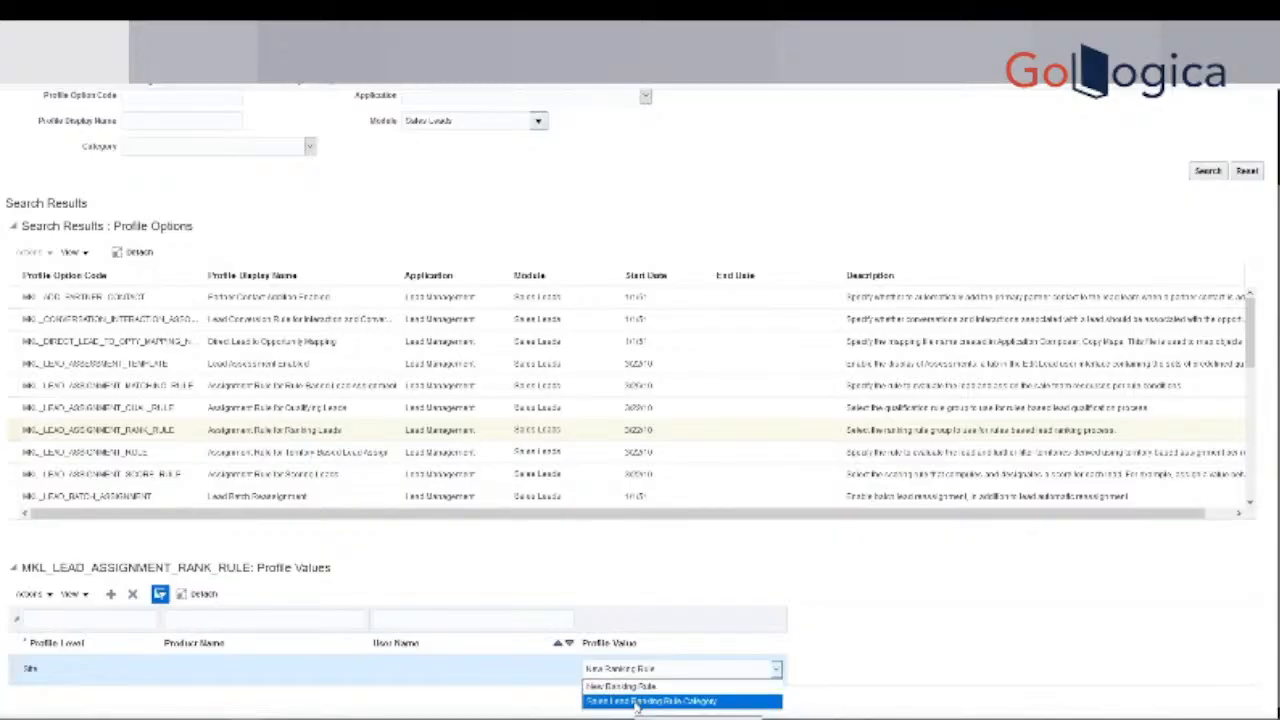
{"action": "left_click", "coordinate": [640, 702]}
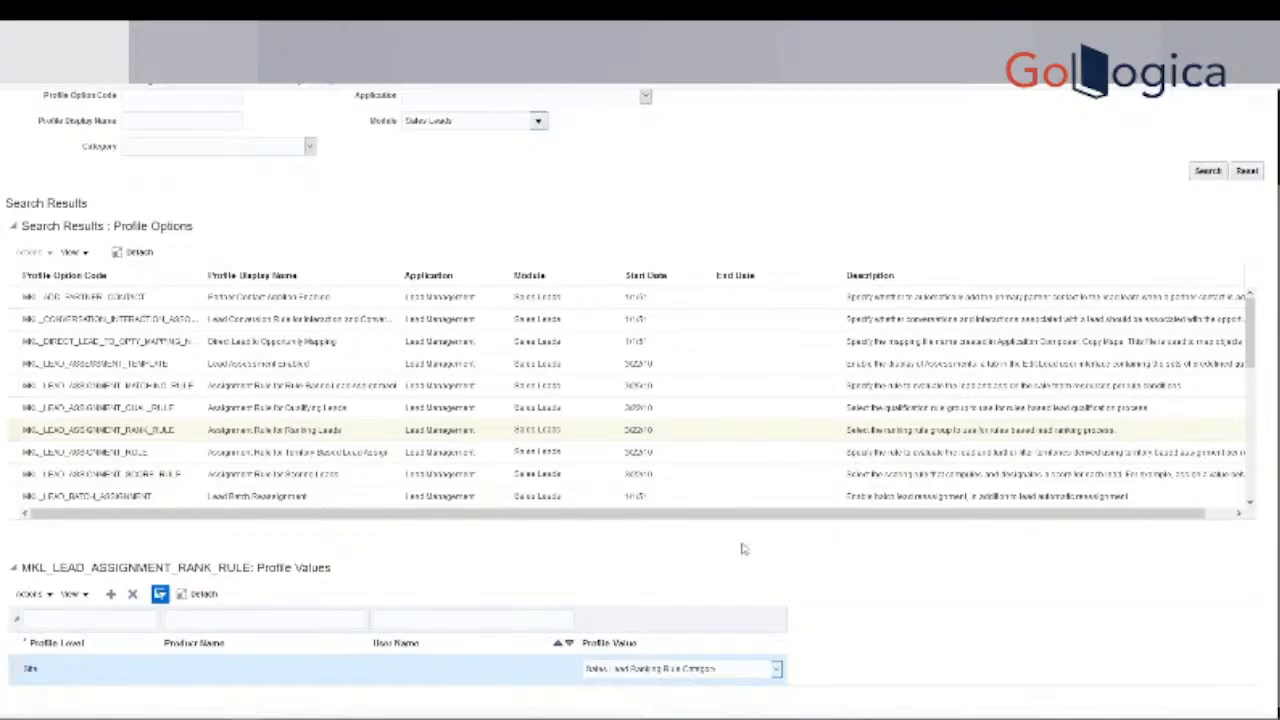
{"action": "scroll", "coordinate": [1056, 239], "scroll_direction": "up", "scroll_amount": 2}
{"action": "left_click", "coordinate": [1152, 140]}
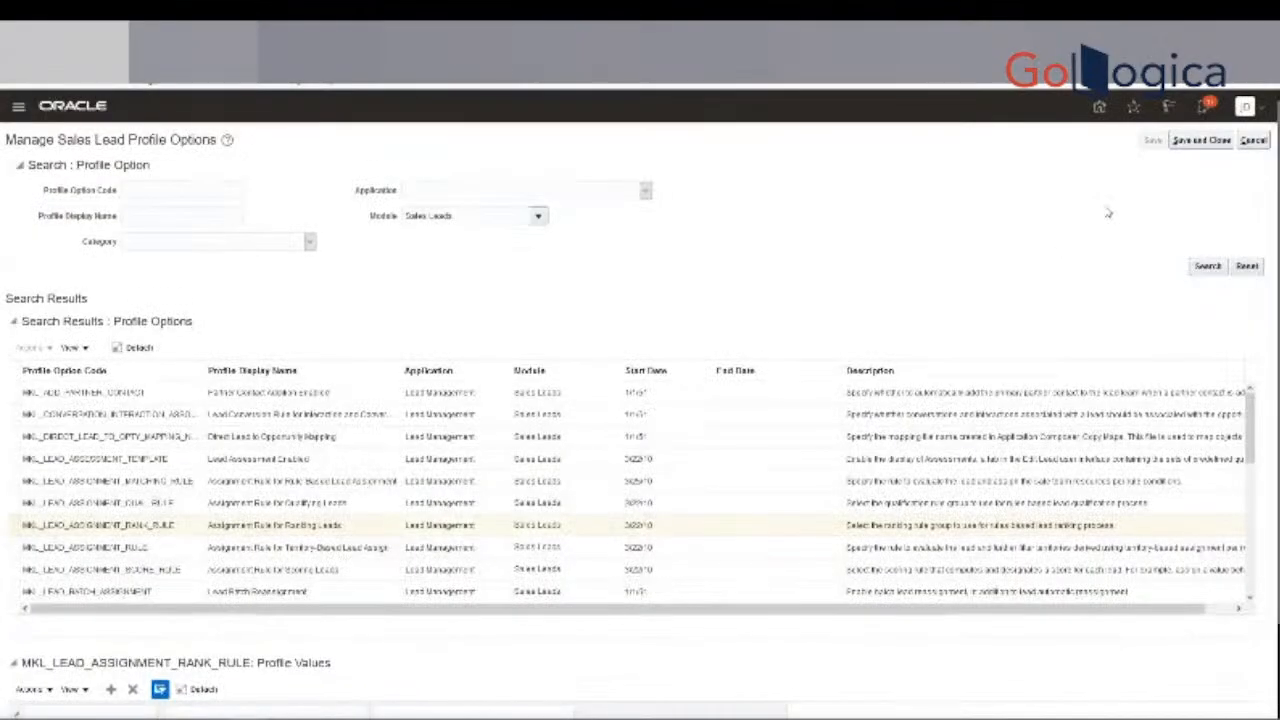
{"action": "scroll", "coordinate": [1063, 267], "scroll_direction": "down", "scroll_amount": 2}
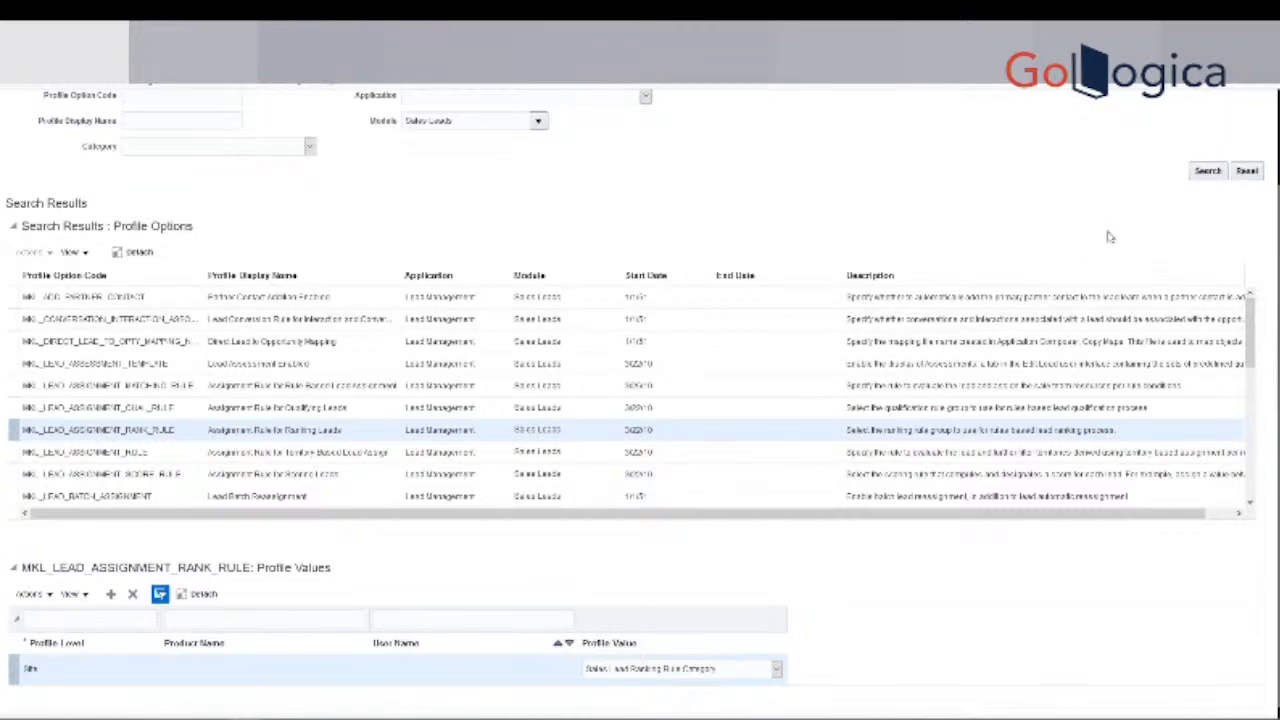
In a duplicate browser tab of the application, go to the Sales leads list and open the qualified lead.
{"action": "scroll", "coordinate": [1112, 236], "scroll_direction": "up", "scroll_amount": 2}
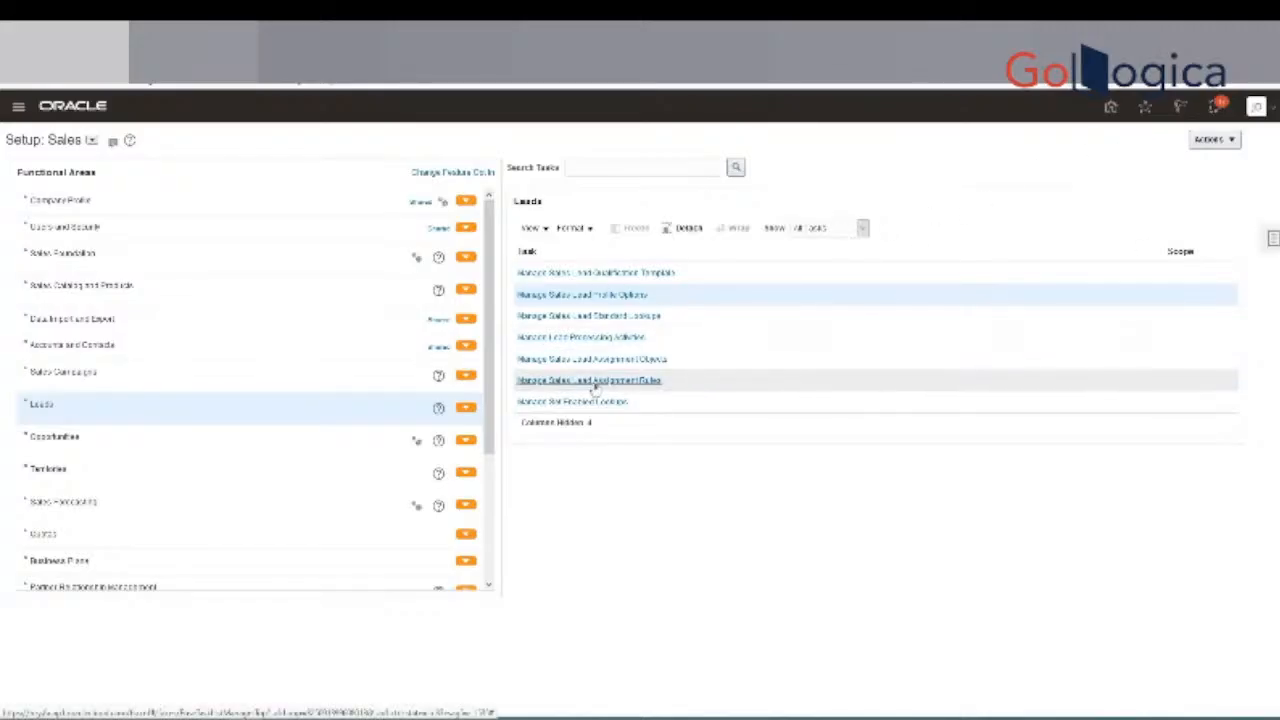
{"action": "right_click", "coordinate": [80, 31]}
{"action": "left_click", "coordinate": [134, 88]}
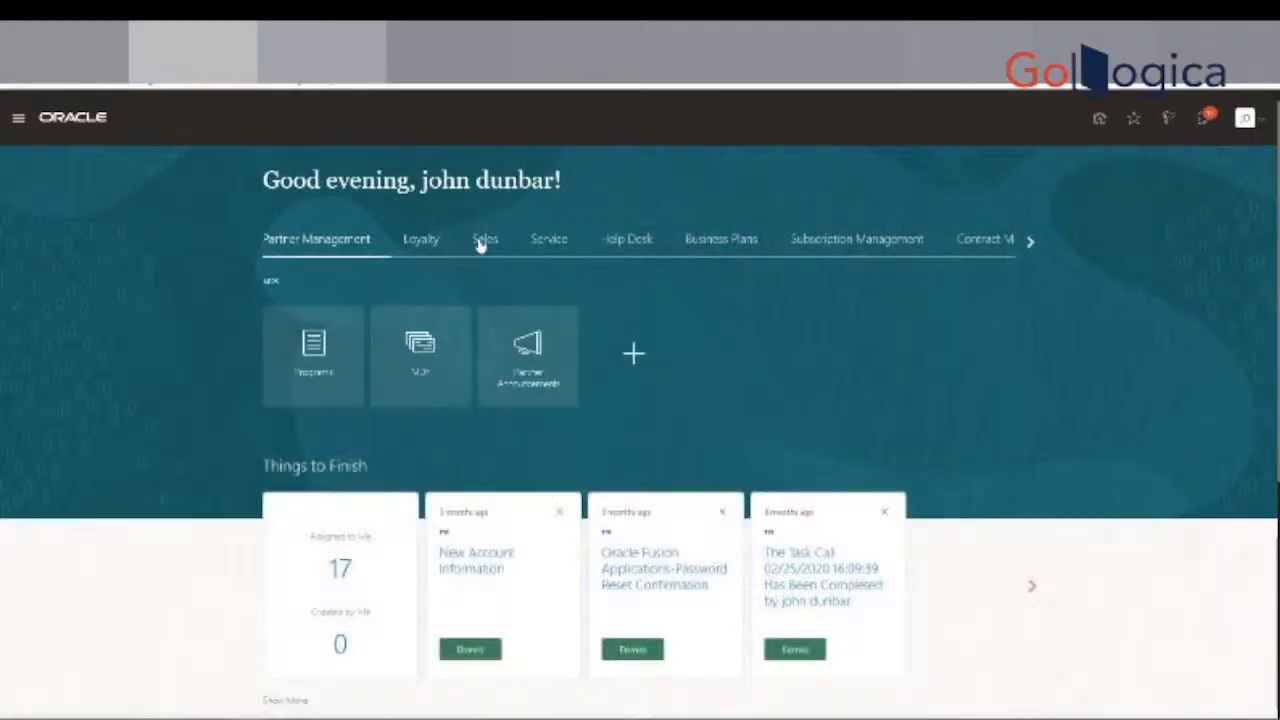
{"action": "left_click", "coordinate": [485, 241]}
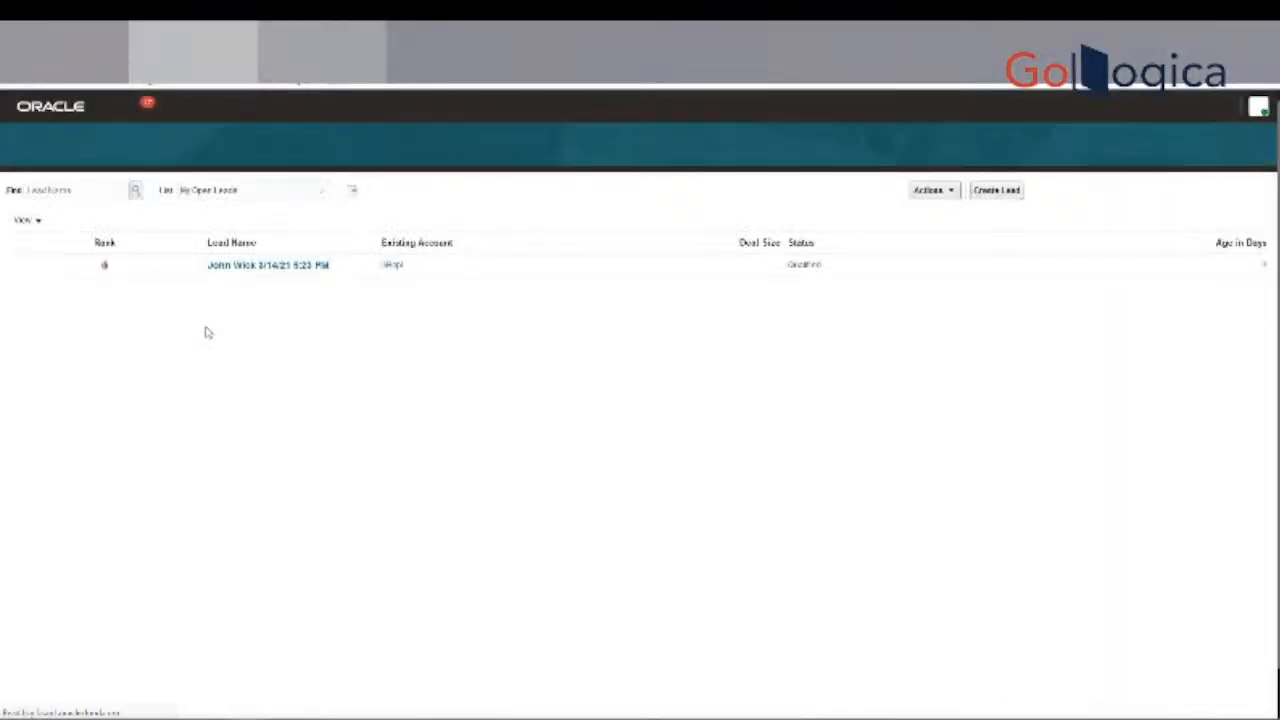
{"action": "left_click", "coordinate": [126, 308]}
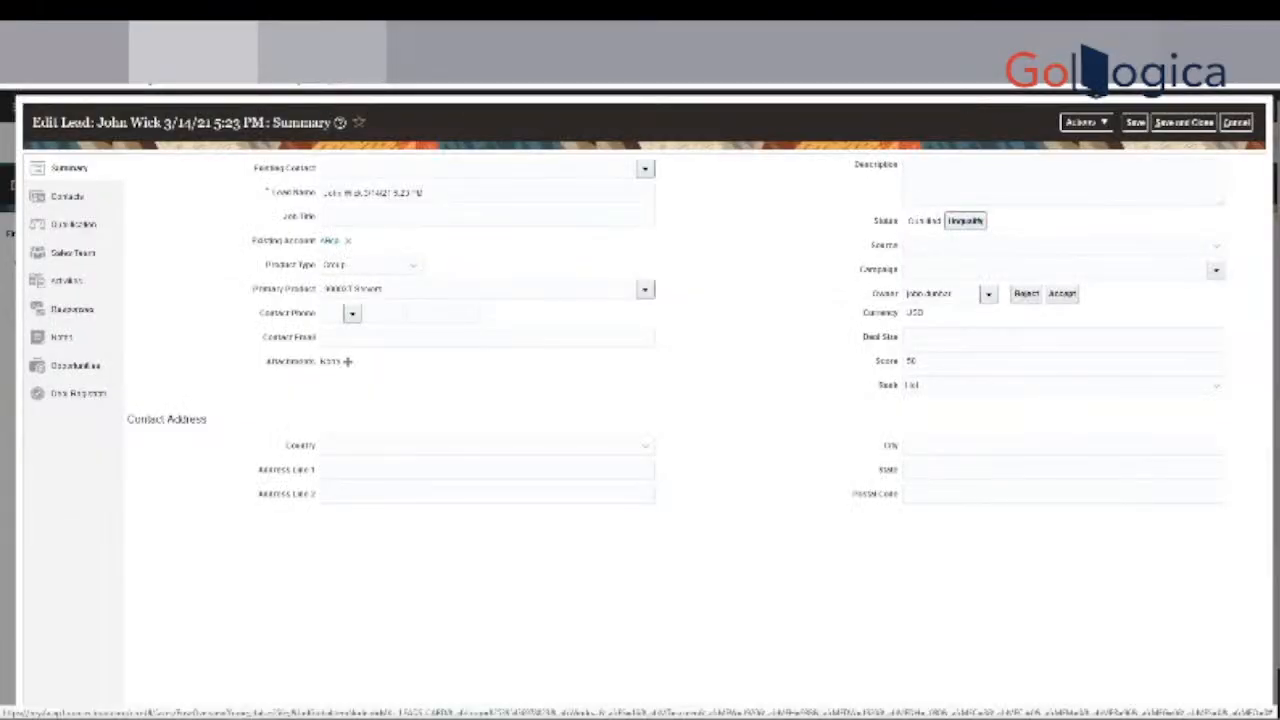
Clear the lead's Rank value and save the lead.
{"action": "left_click", "coordinate": [941, 390]}
{"action": "left_click", "coordinate": [943, 412]}
{"action": "left_click", "coordinate": [1134, 122]}
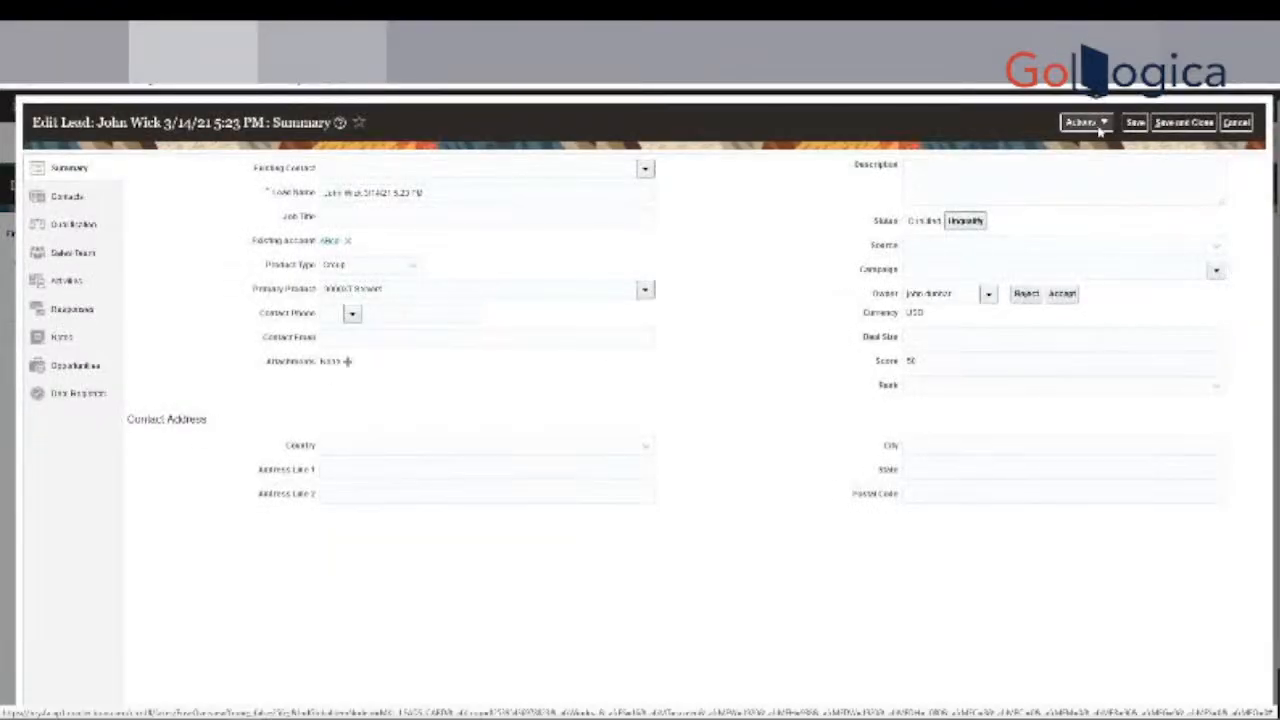
Check which actions are available for the open lead, and leave the lead to return to the list.
{"action": "left_click", "coordinate": [1100, 126]}
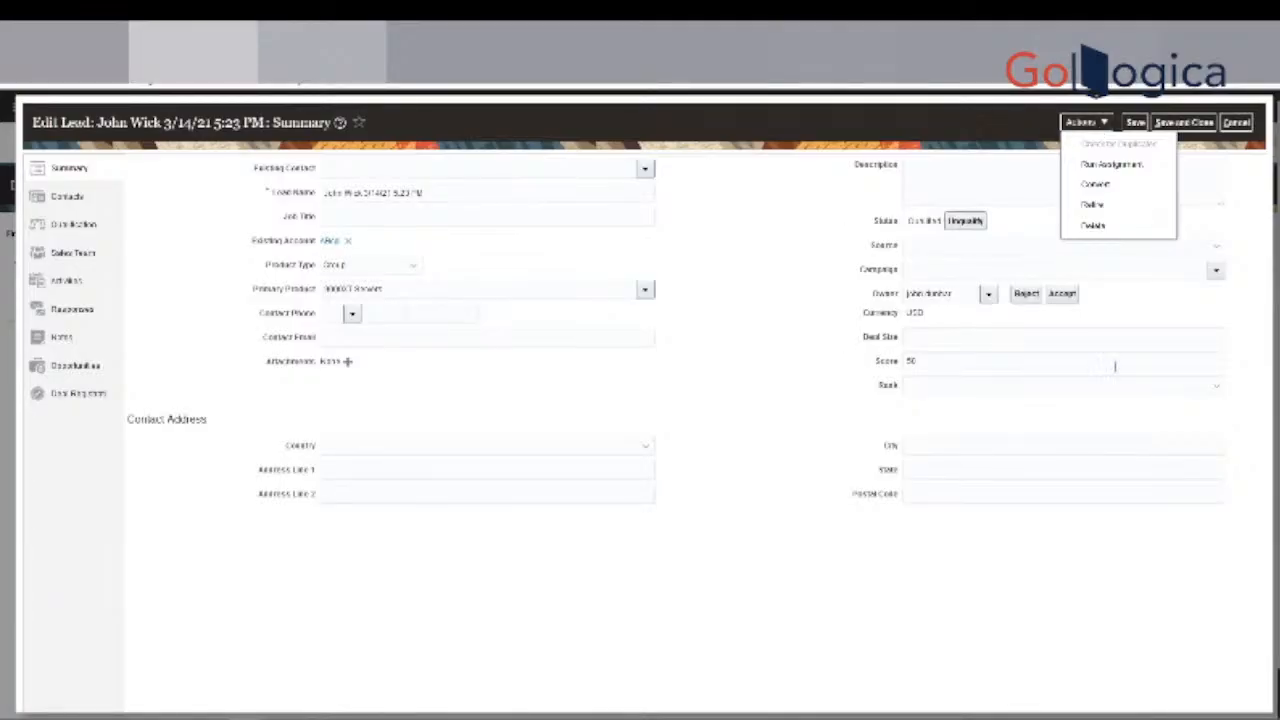
{"action": "left_click", "coordinate": [1040, 425]}
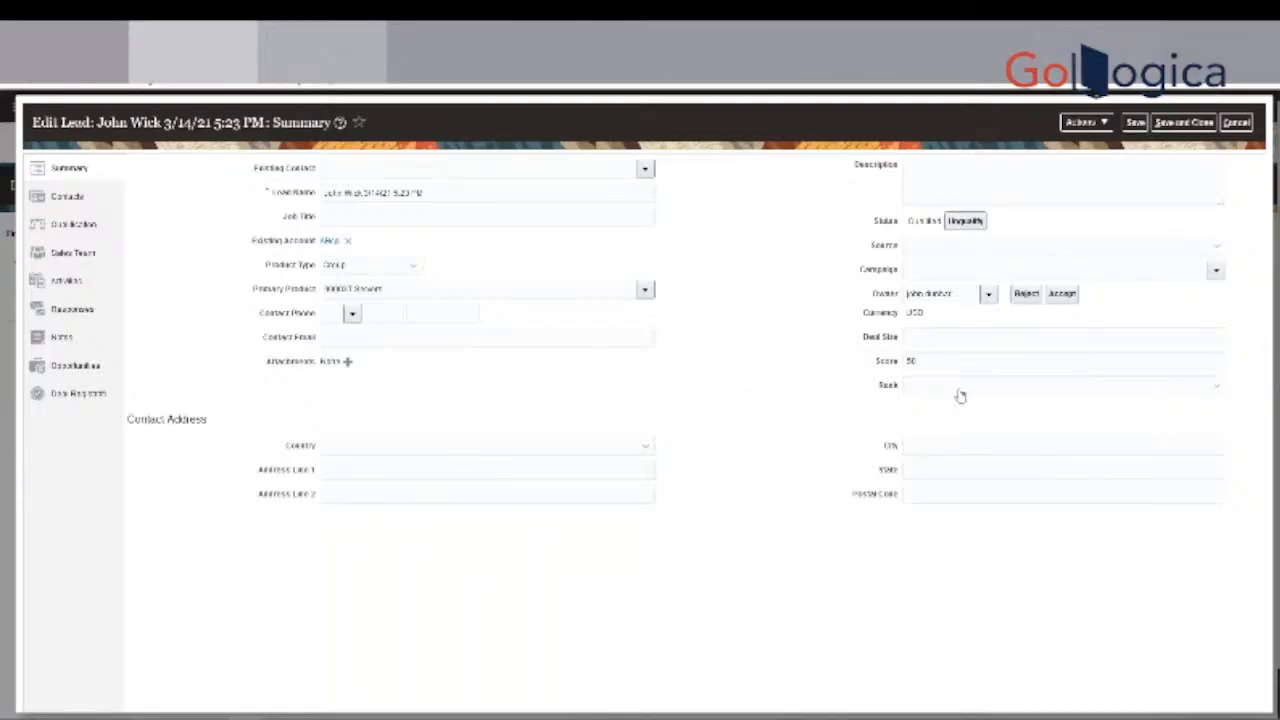
{"action": "left_click", "coordinate": [1098, 124]}
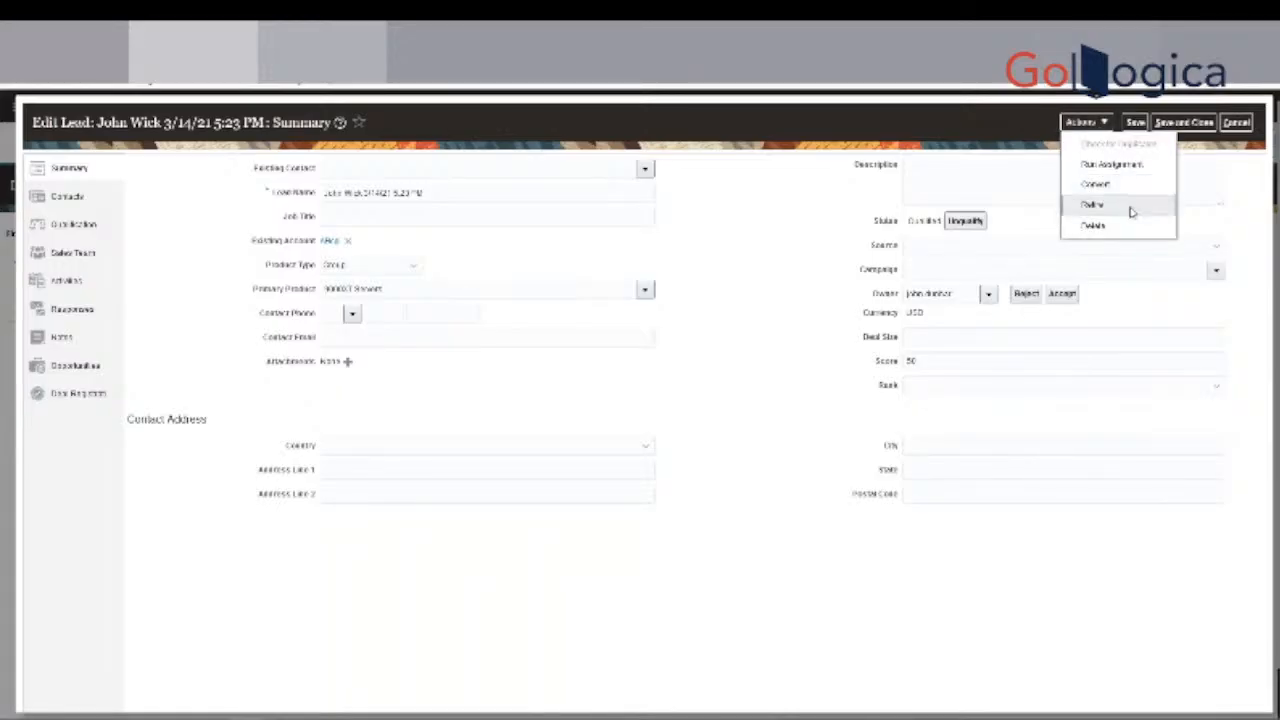
{"action": "left_click", "coordinate": [762, 338]}
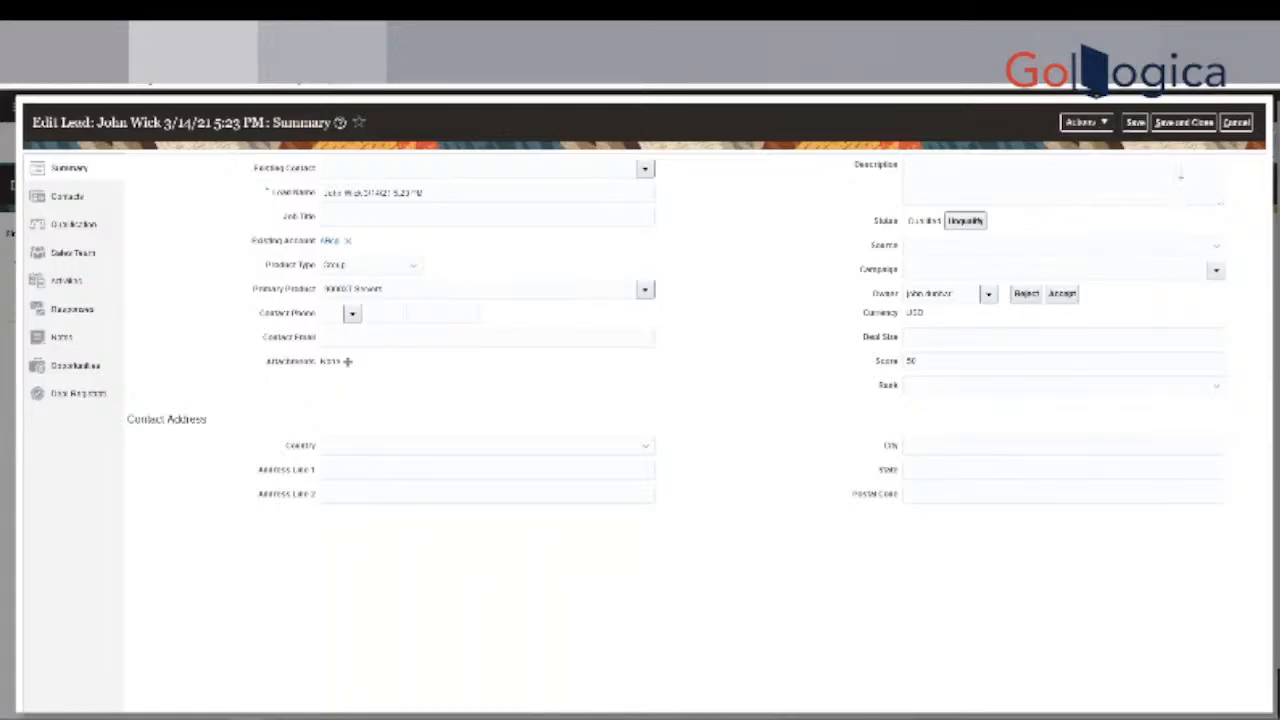
{"action": "left_click", "coordinate": [1236, 122]}
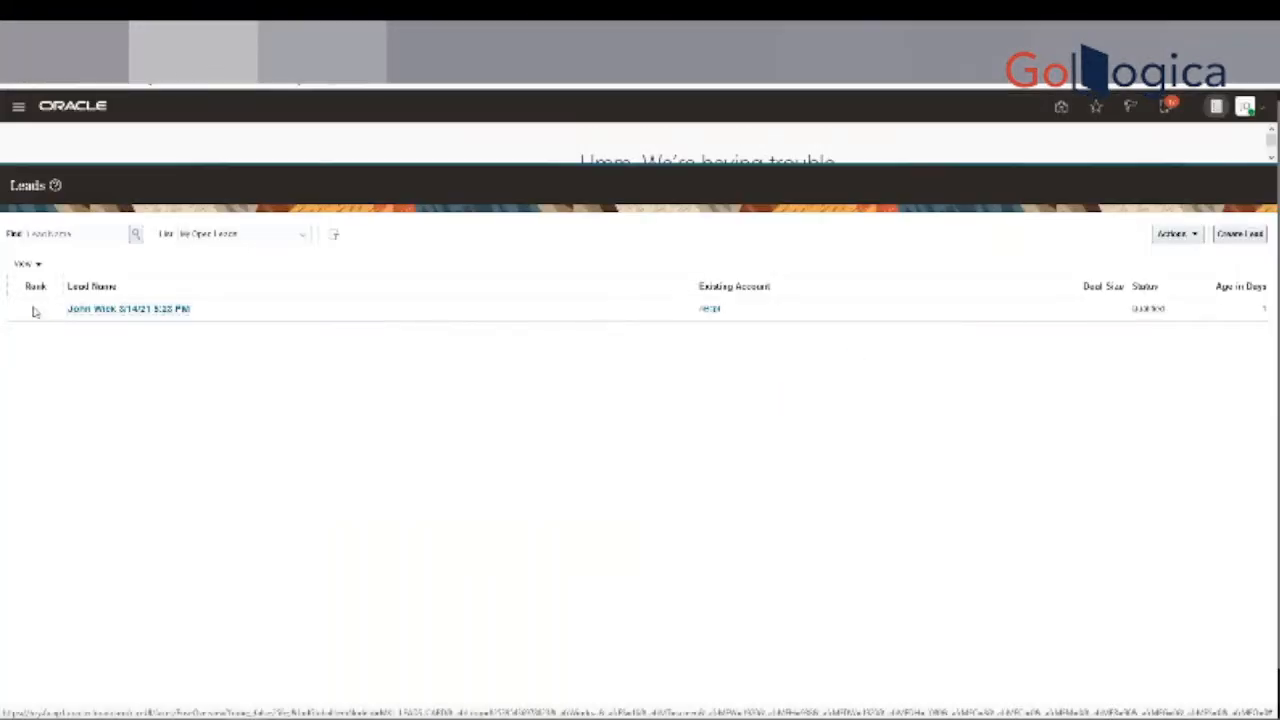
Try to score the qualified lead from the My Open Leads list, and dismiss the resulting dialog.
{"action": "left_click", "coordinate": [1190, 240]}
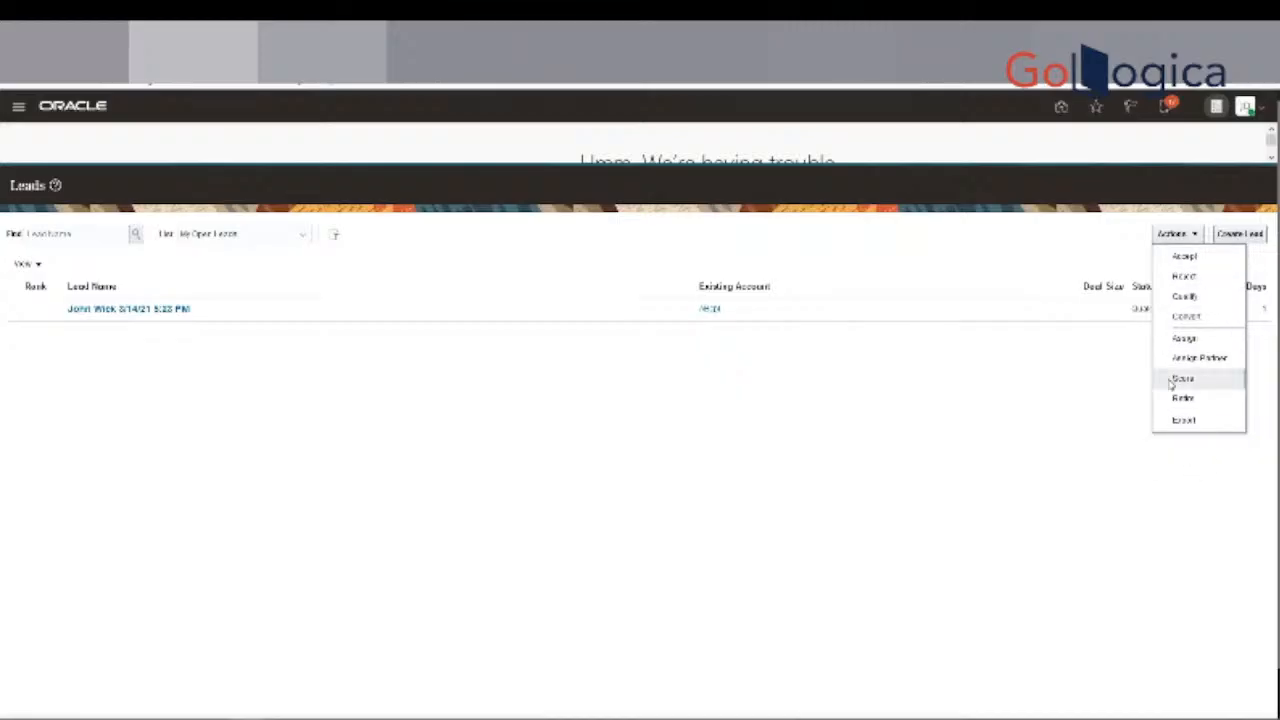
{"action": "left_click", "coordinate": [991, 374]}
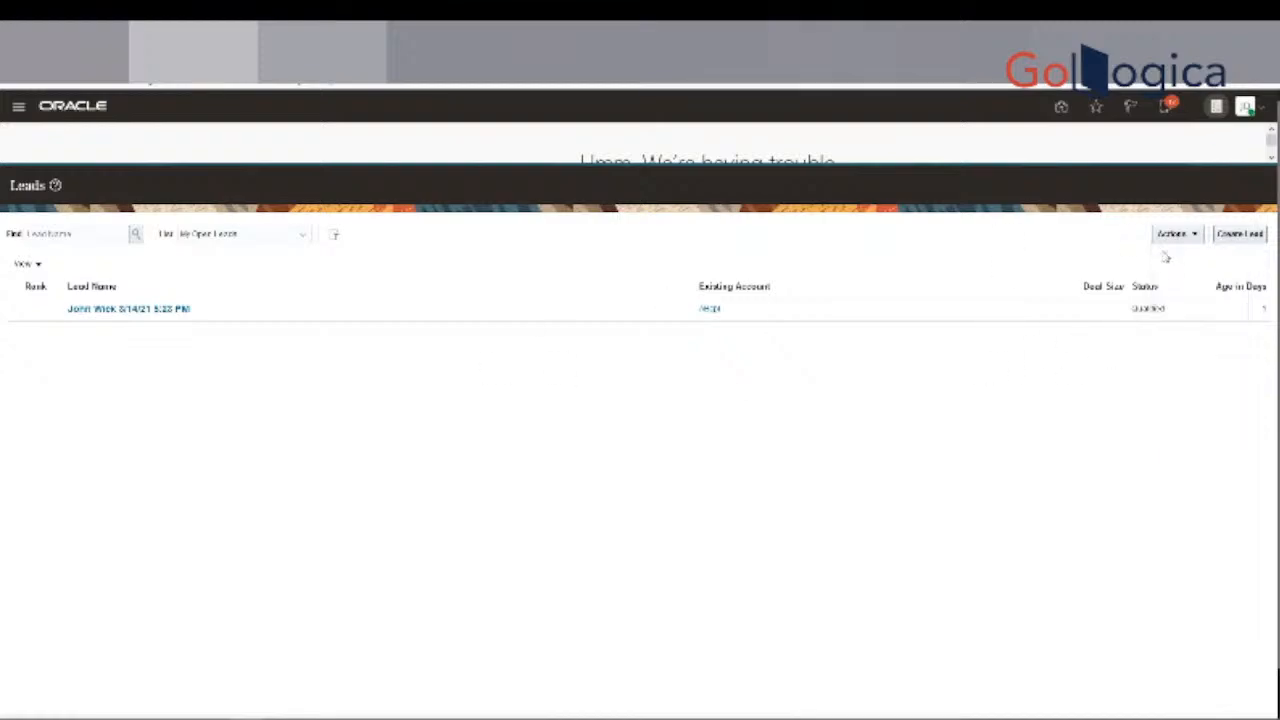
{"action": "left_click", "coordinate": [1196, 236]}
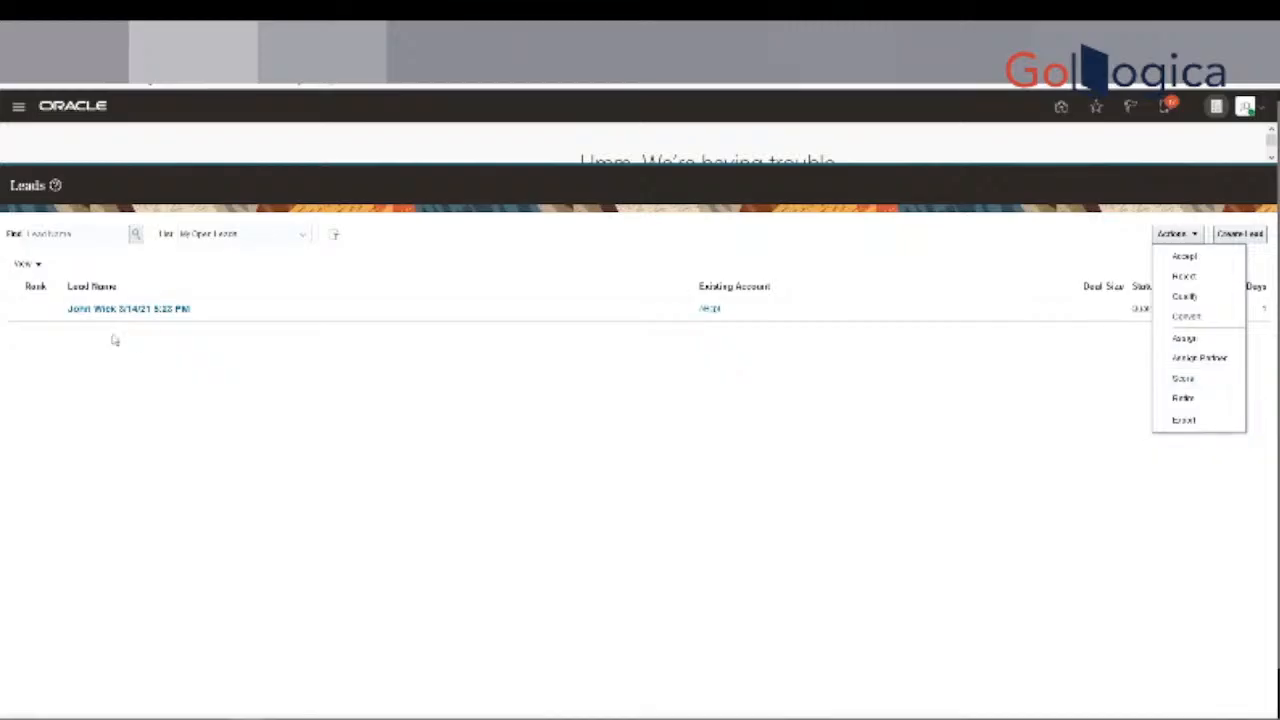
{"action": "left_click", "coordinate": [1203, 382]}
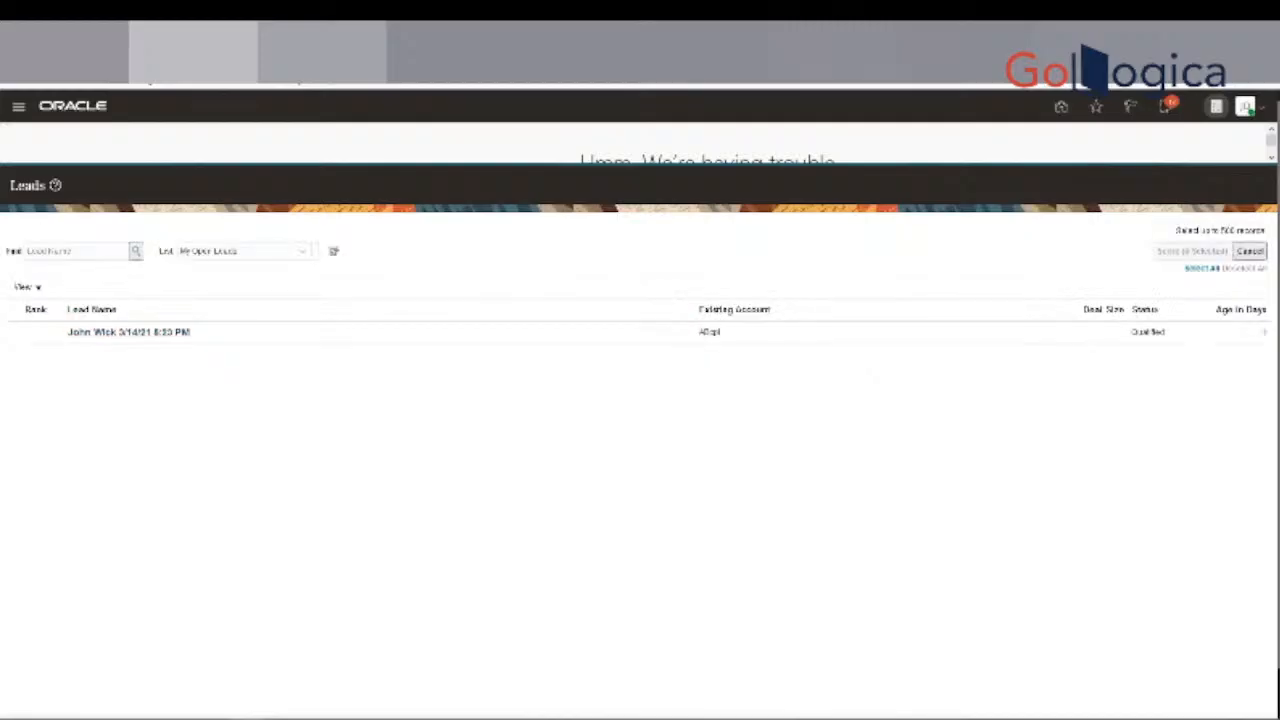
{"action": "left_click", "coordinate": [232, 333]}
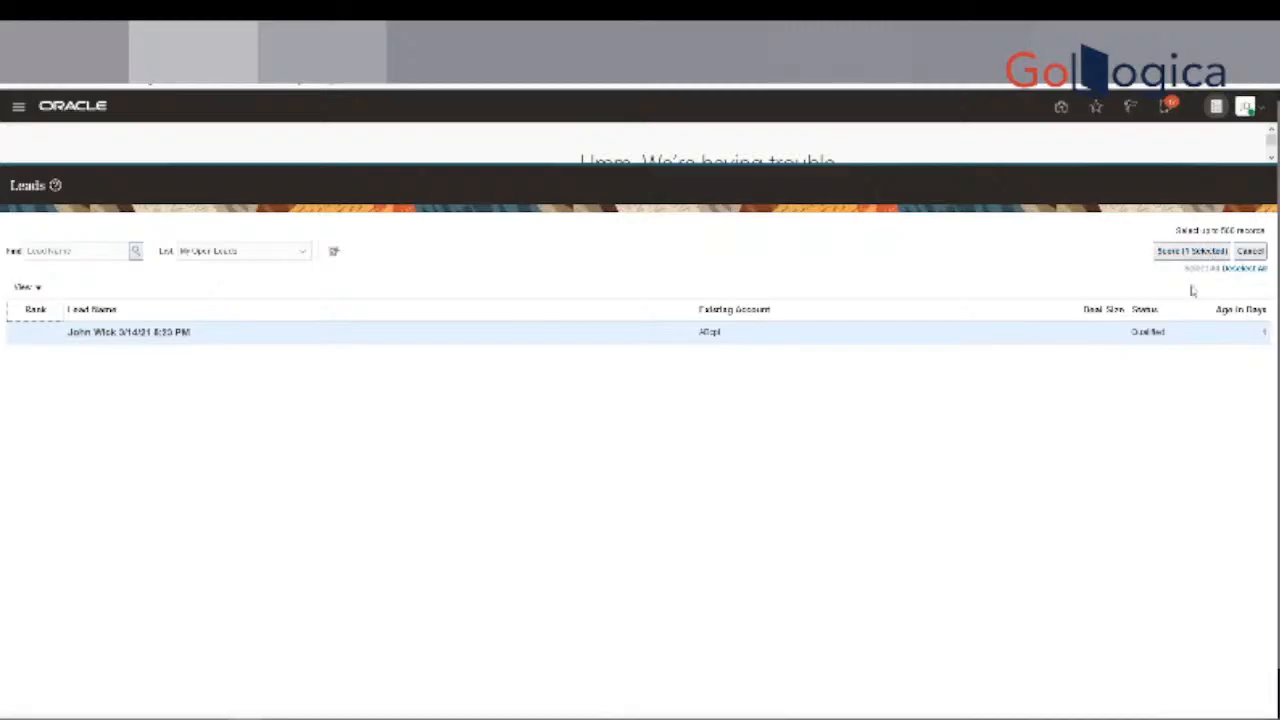
{"action": "left_click", "coordinate": [1194, 251]}
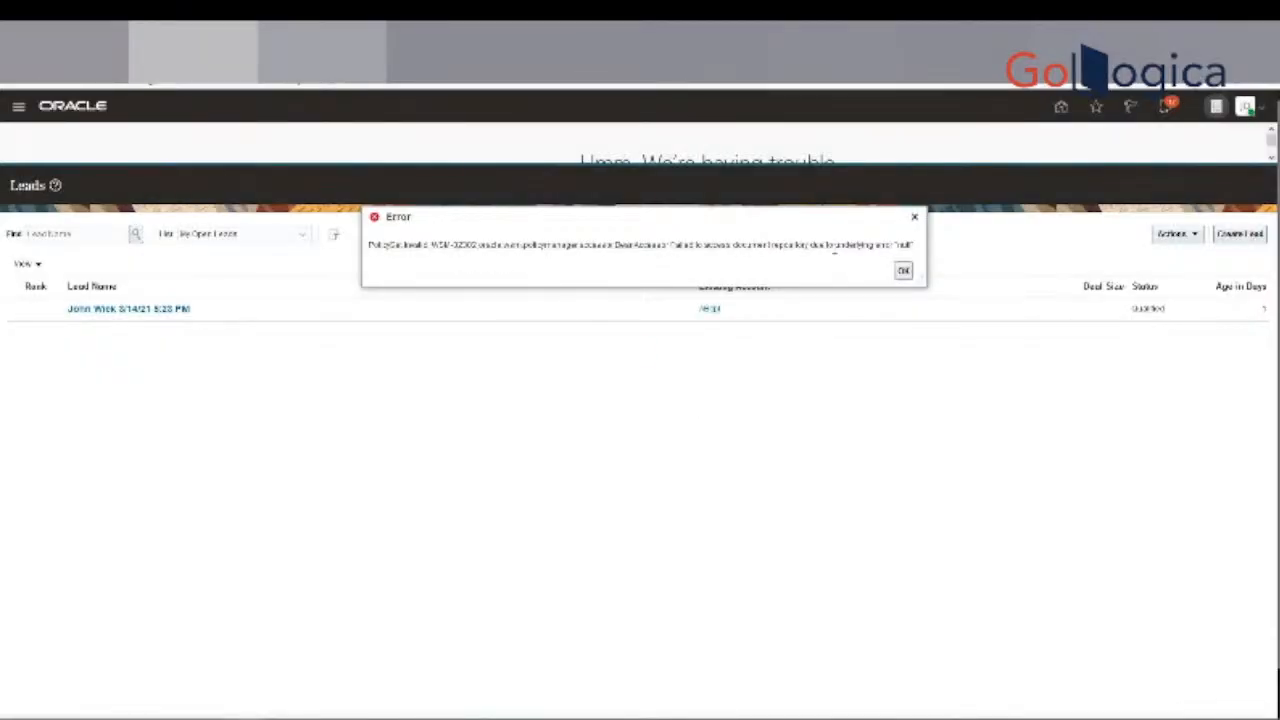
{"action": "left_click", "coordinate": [903, 271]}
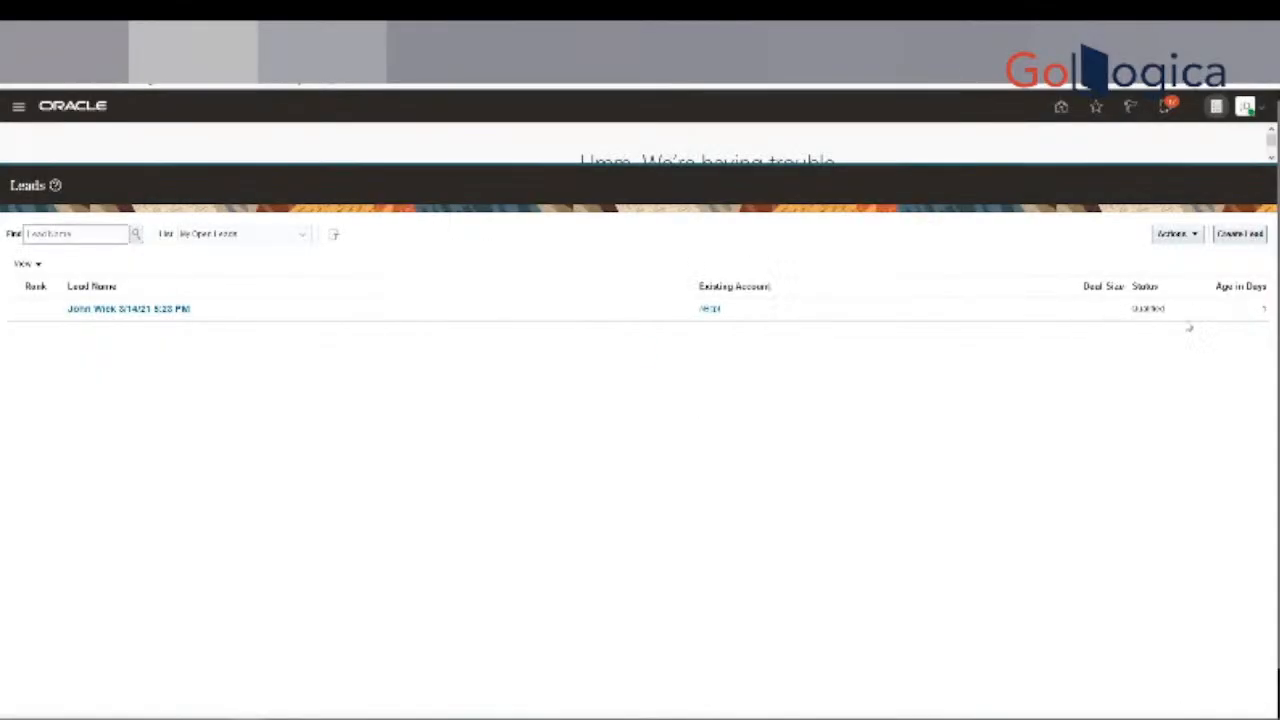
{"action": "left_click", "coordinate": [1195, 238]}
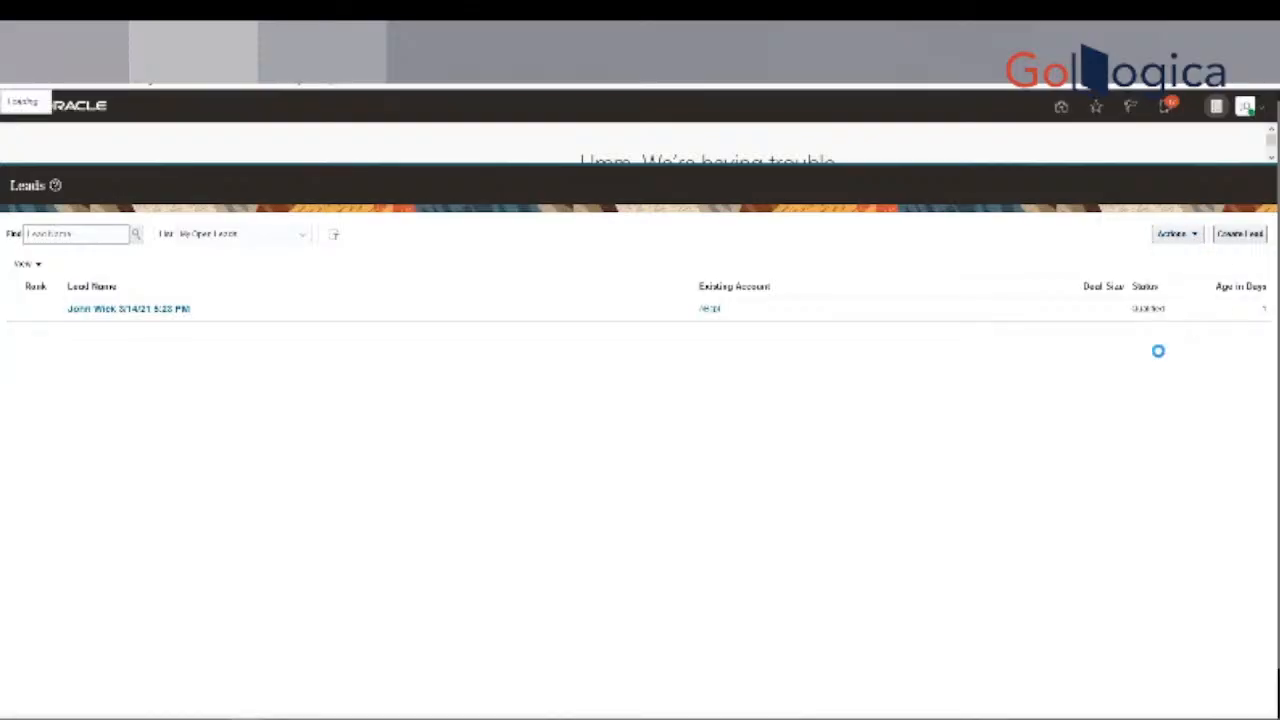
{"action": "left_click", "coordinate": [959, 425]}
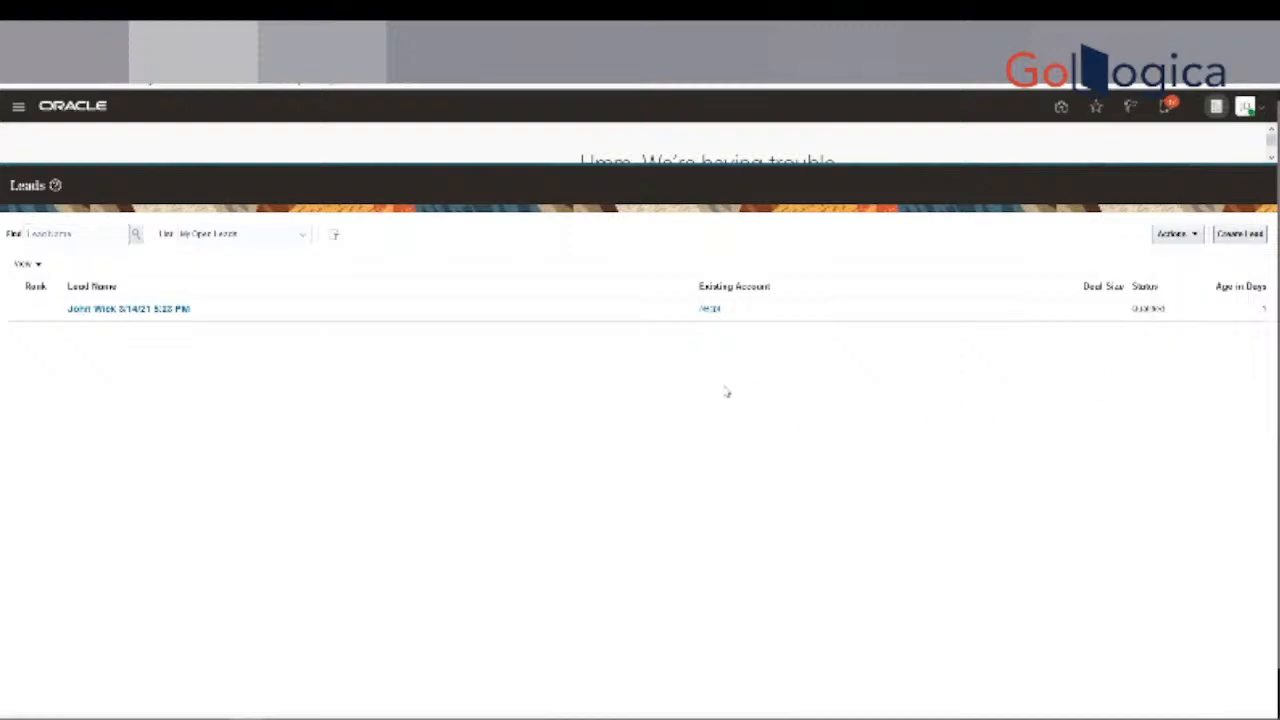
{"action": "left_click", "coordinate": [1192, 234]}
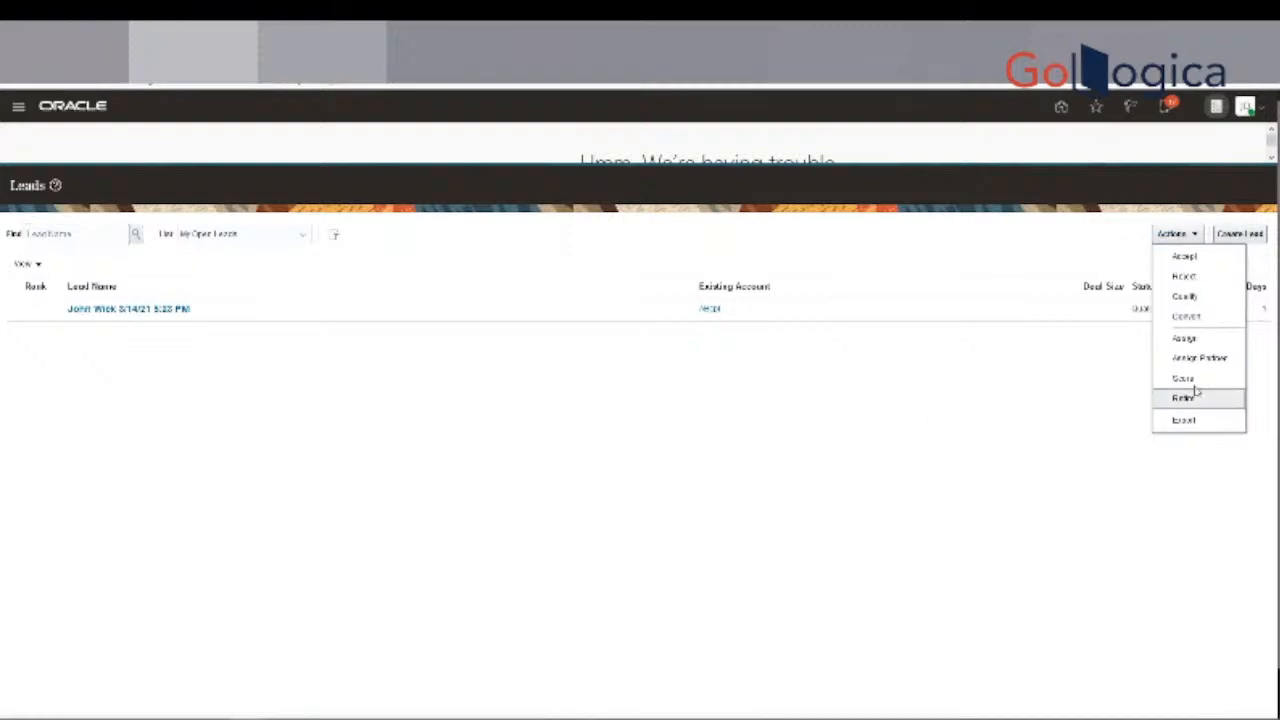
{"action": "left_click", "coordinate": [984, 374]}
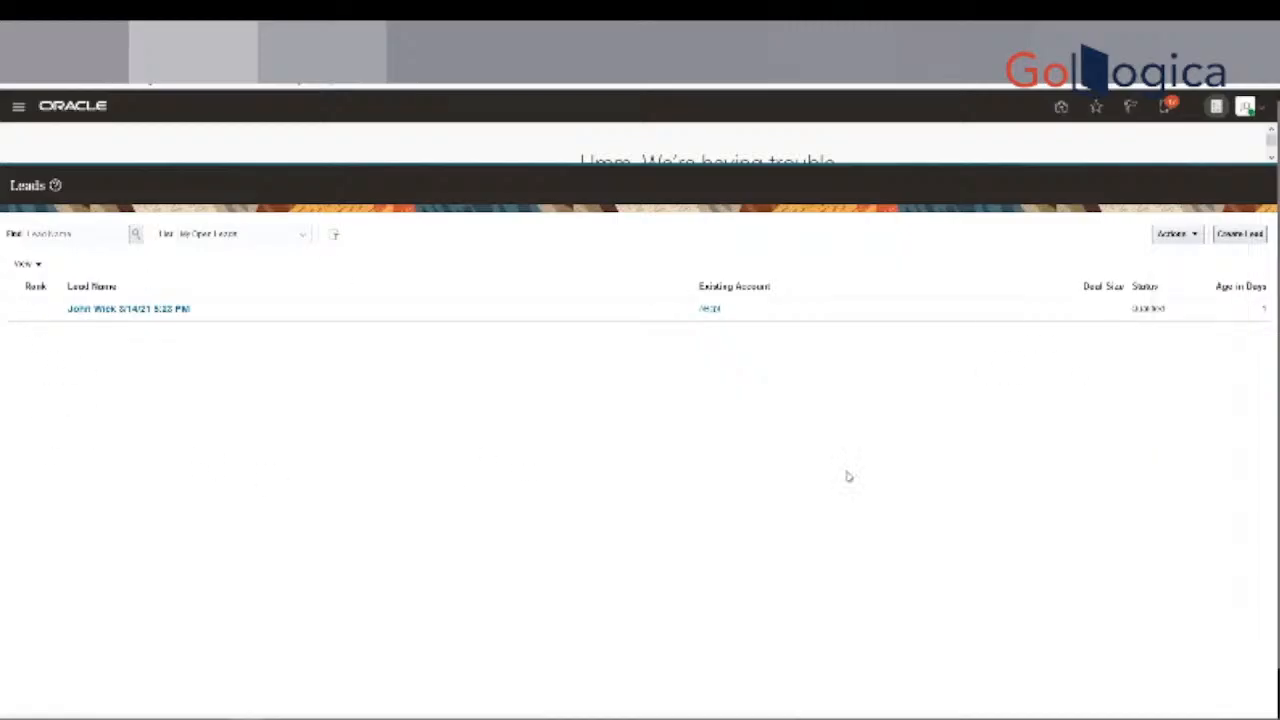
{"action": "left_click", "coordinate": [1186, 236]}
{"action": "left_click", "coordinate": [833, 414]}
{"action": "left_click", "coordinate": [1196, 236]}
{"action": "left_click", "coordinate": [1020, 270]}
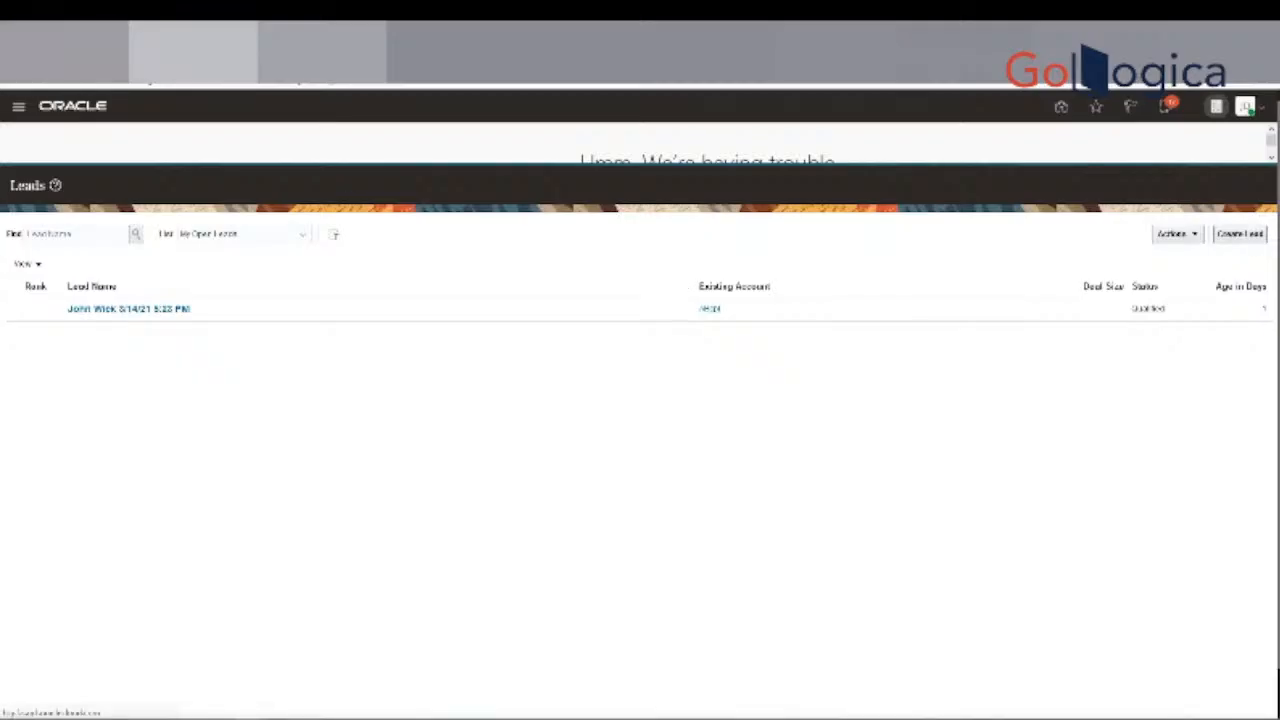
Return to the Leads setup tasks, open Manage Lead Processing Activities and start a new activity with the process type Ranking.
{"action": "left_click", "coordinate": [70, 45]}
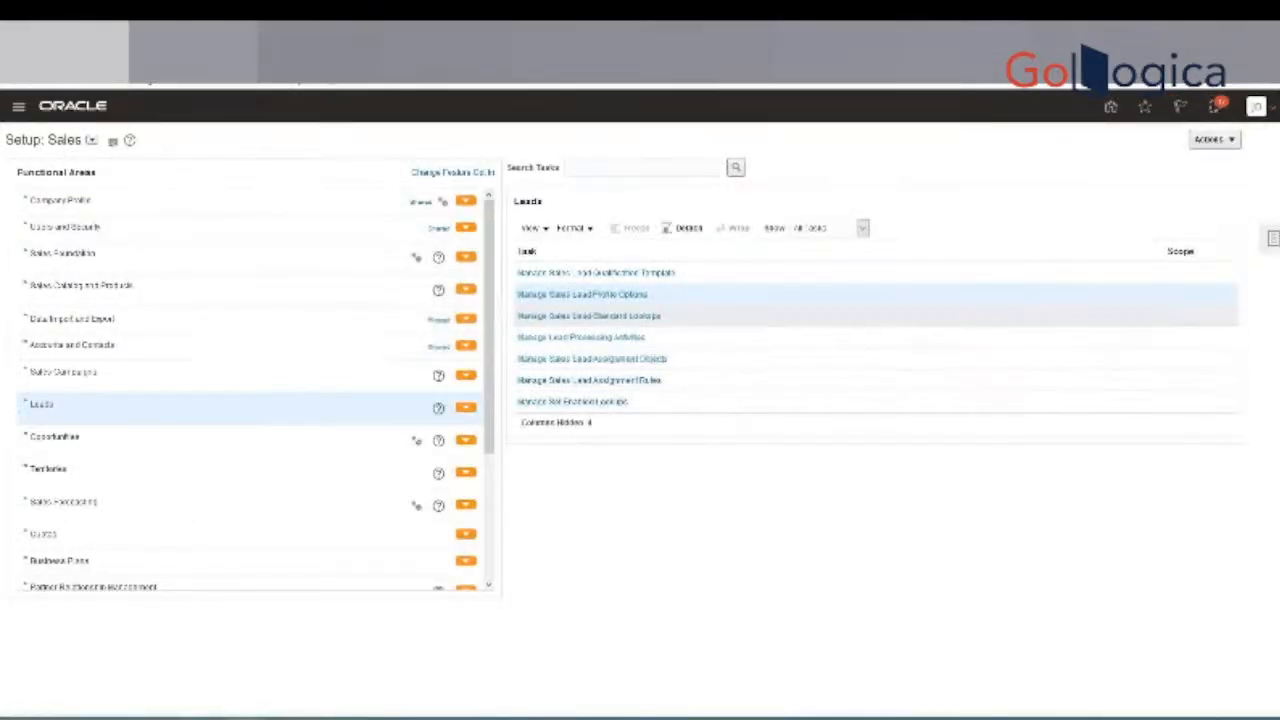
{"action": "left_click", "coordinate": [623, 337]}
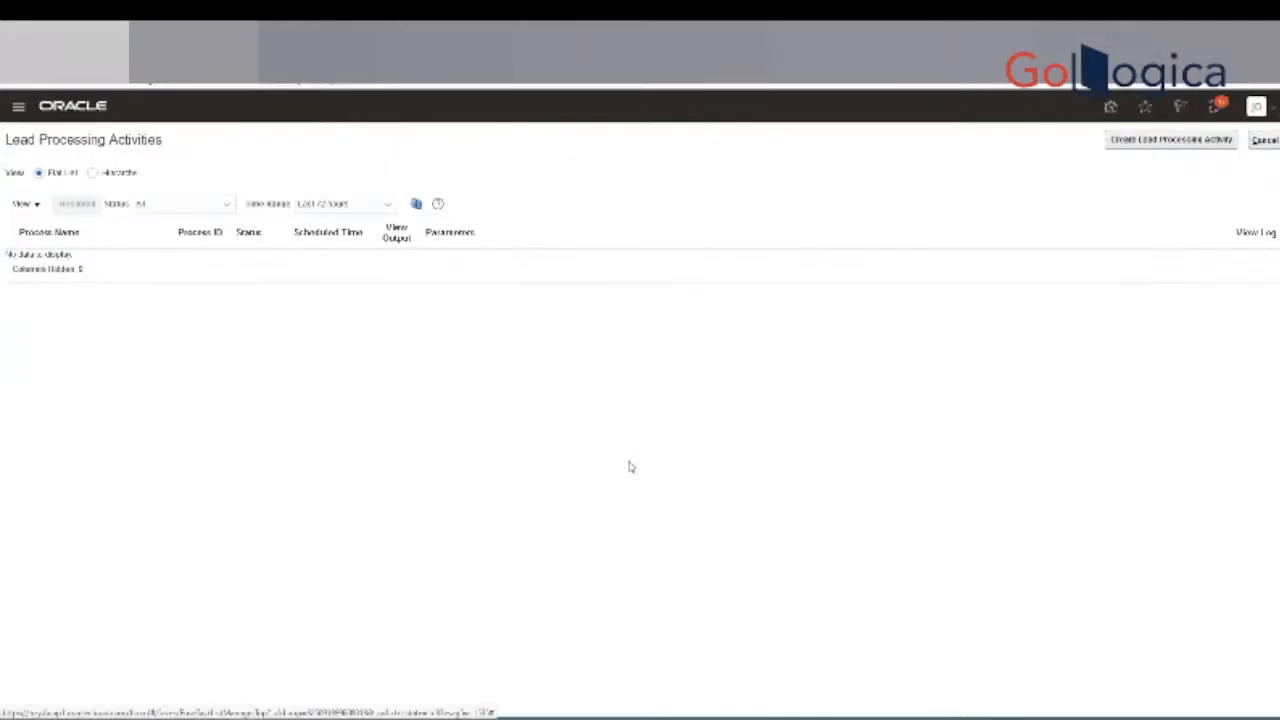
{"action": "left_click", "coordinate": [1175, 141]}
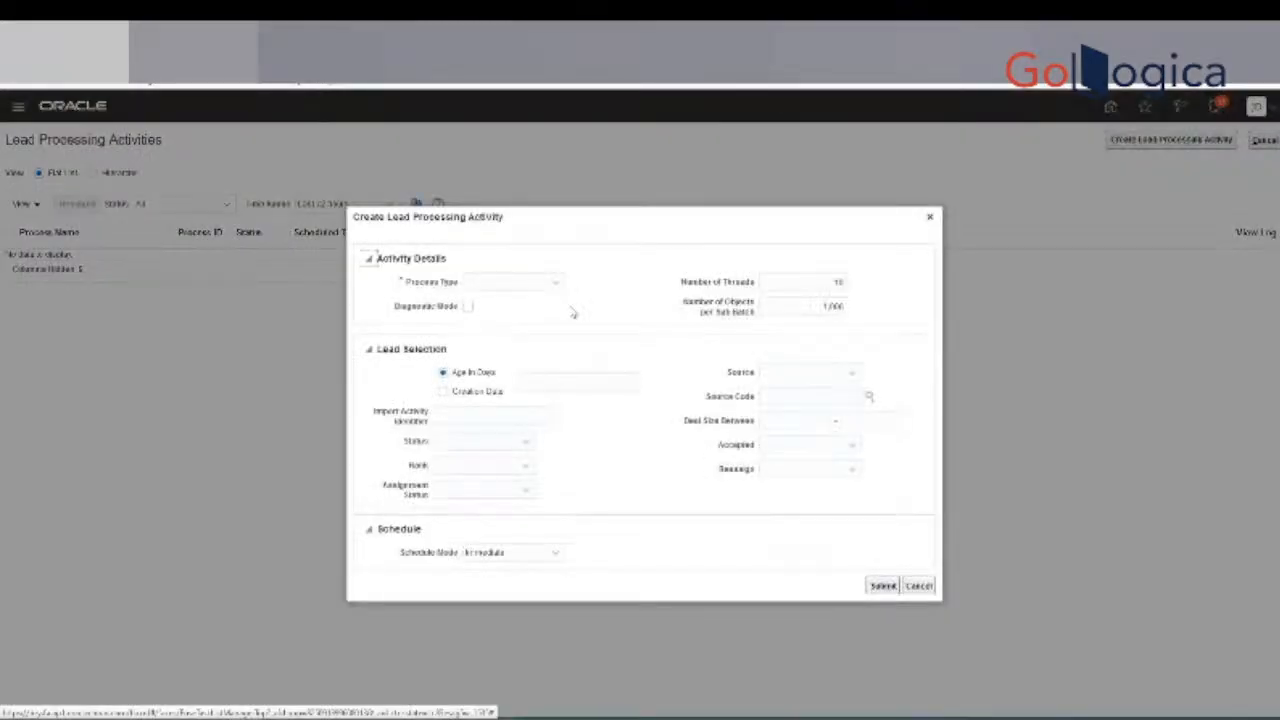
{"action": "left_click", "coordinate": [556, 287]}
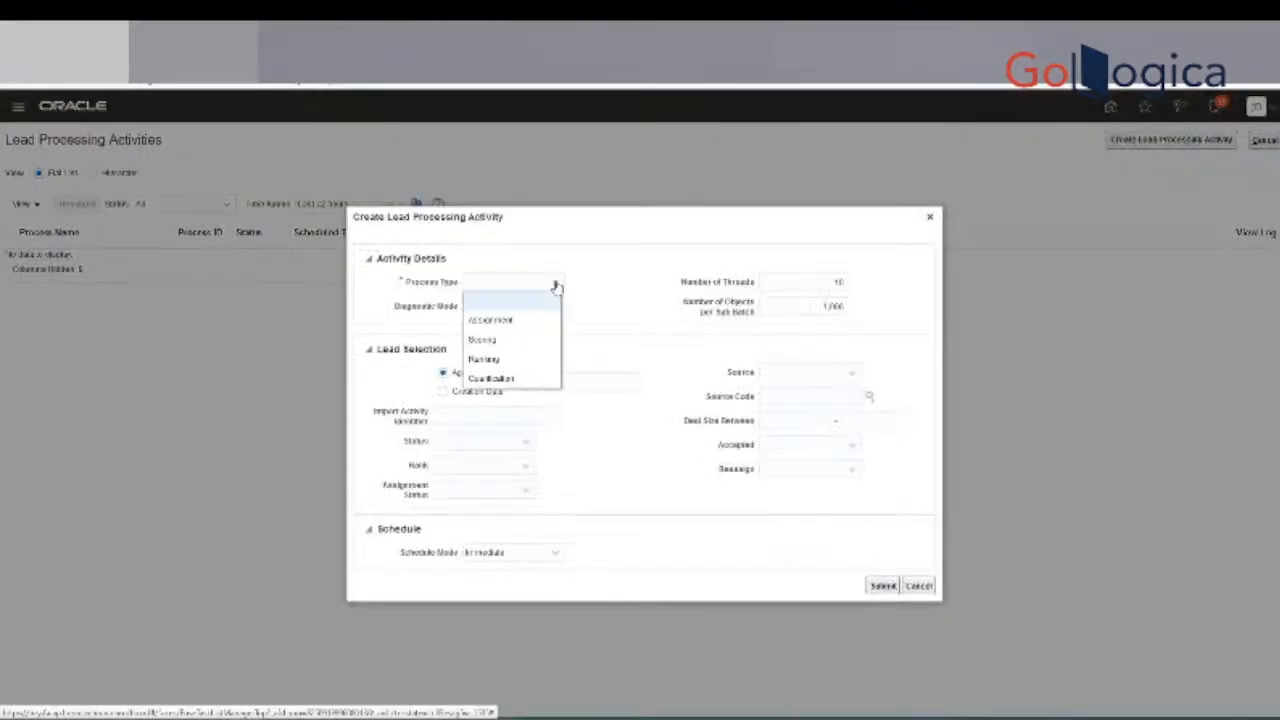
{"action": "left_click", "coordinate": [526, 358]}
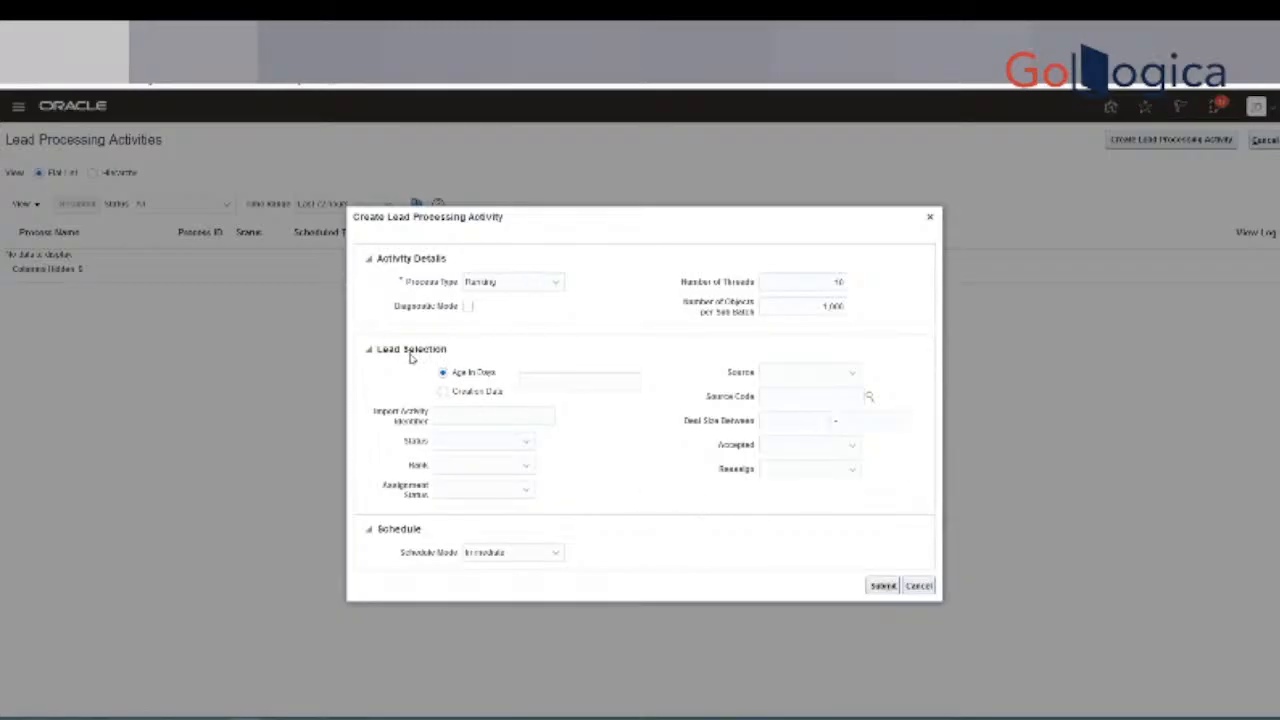
{"action": "left_click", "coordinate": [515, 289]}
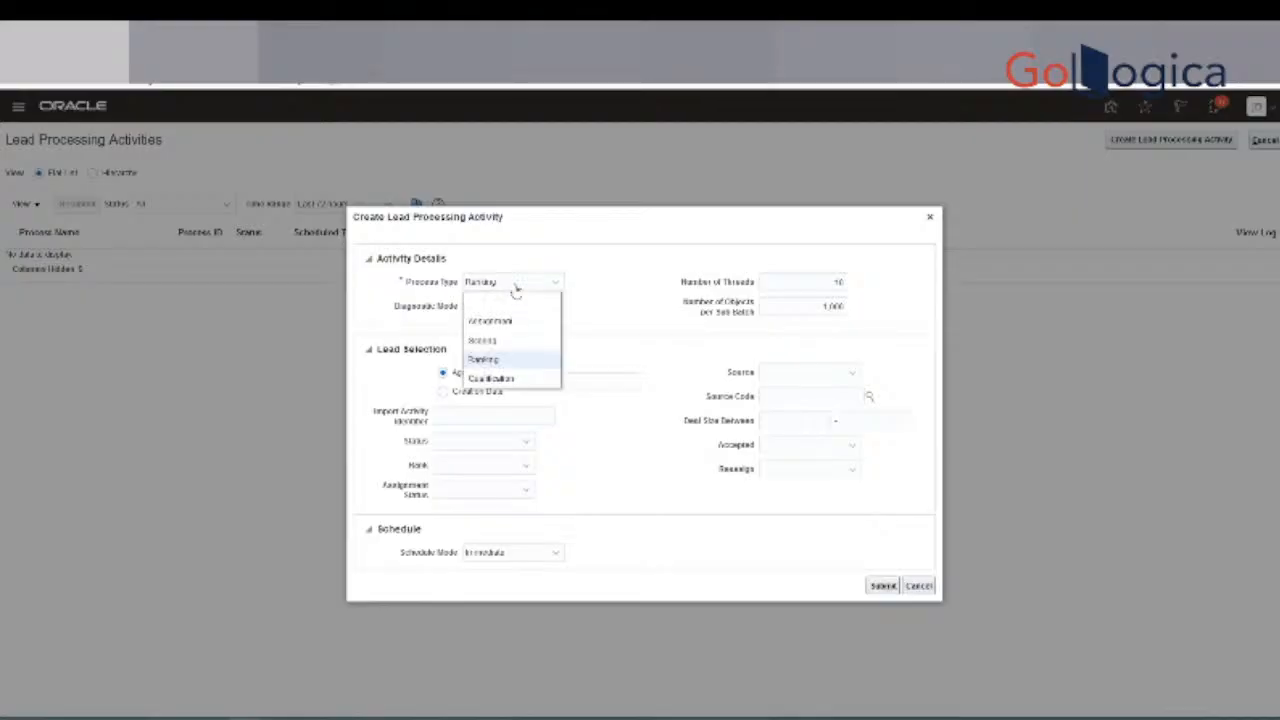
{"action": "left_click", "coordinate": [505, 359]}
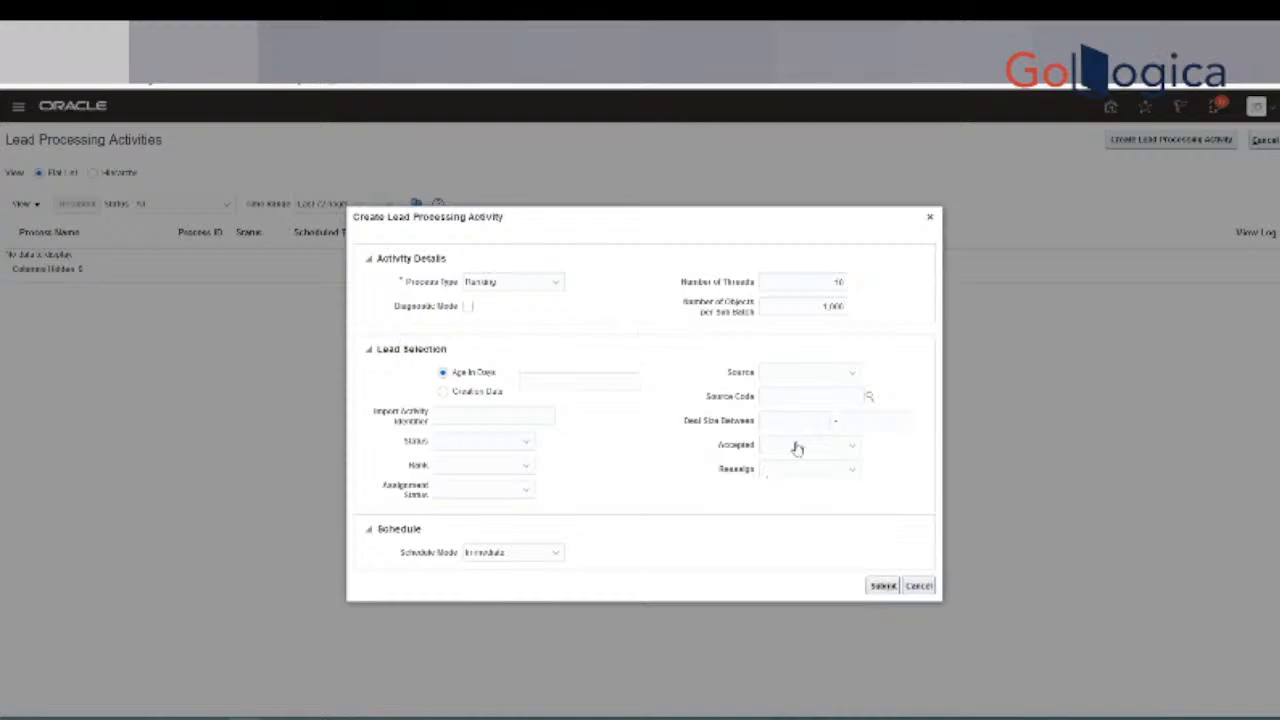
{"action": "left_click", "coordinate": [828, 378]}
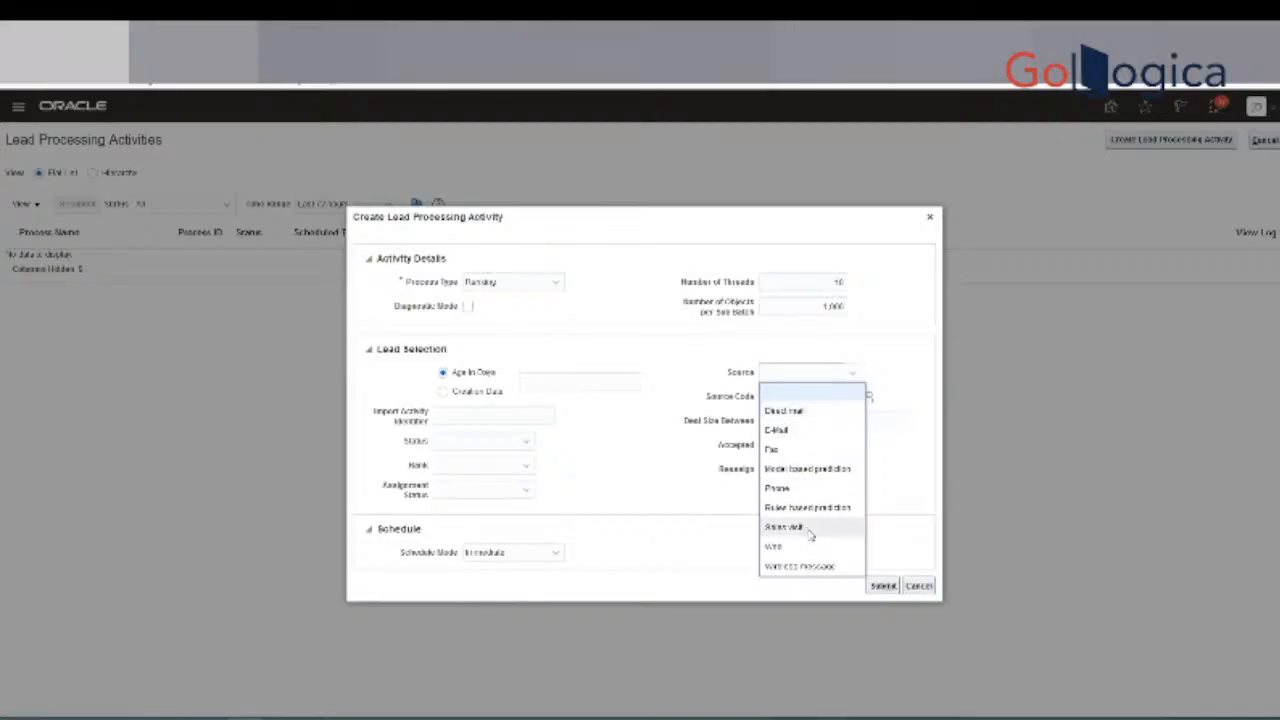
{"action": "left_click", "coordinate": [800, 412]}
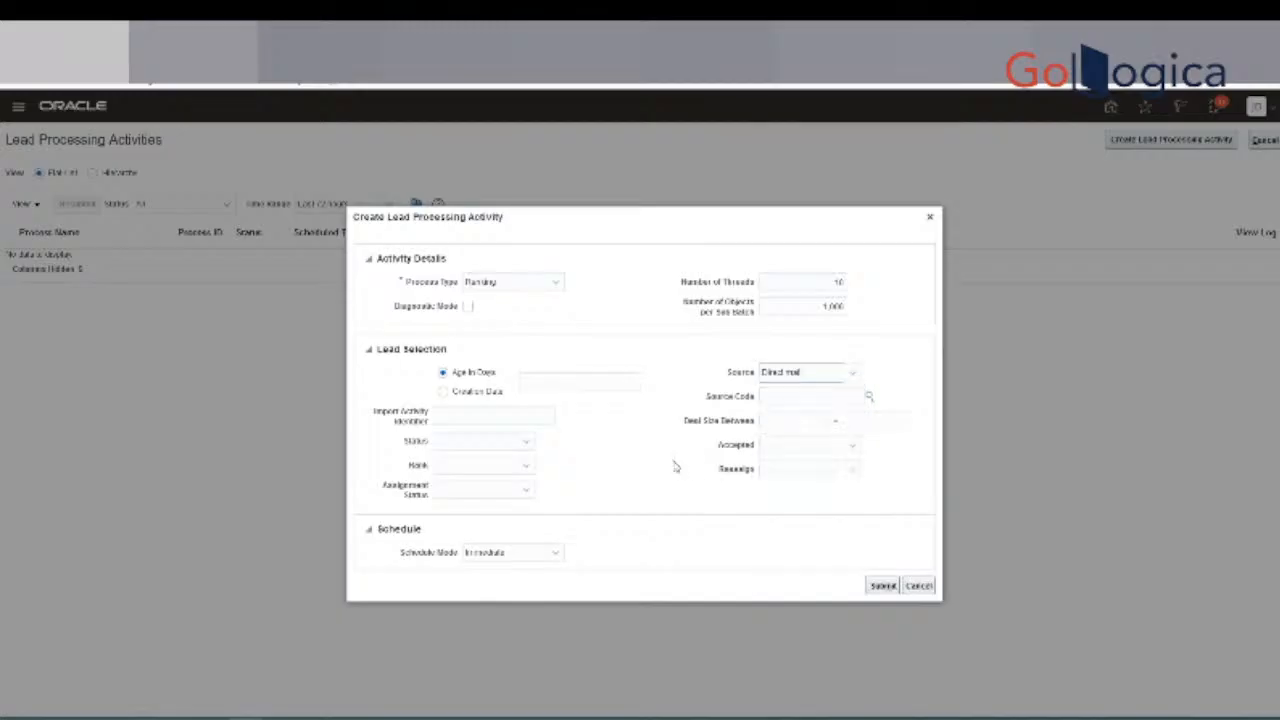
{"action": "left_click", "coordinate": [849, 376]}
{"action": "left_click", "coordinate": [826, 388]}
Limit the lead selection to Qualified leads with a creation date from 3/1/21 to 3/15/21.
{"action": "left_click", "coordinate": [522, 445]}
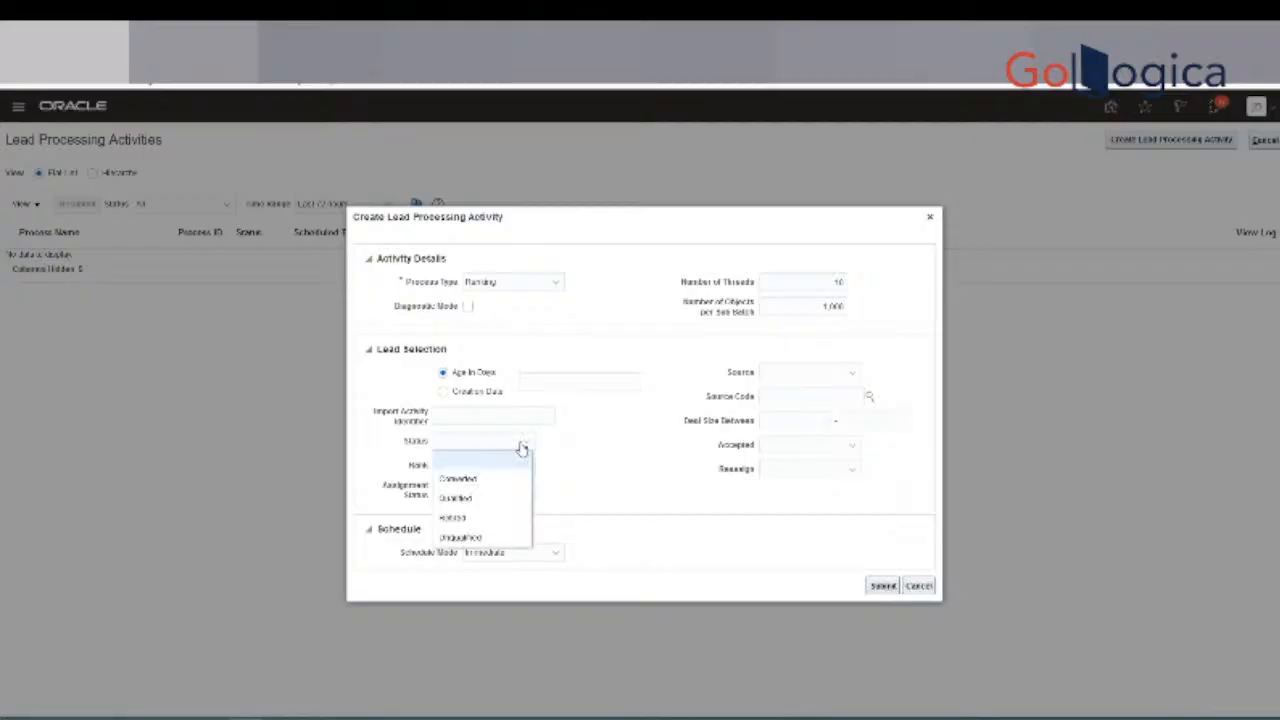
{"action": "left_click", "coordinate": [492, 507]}
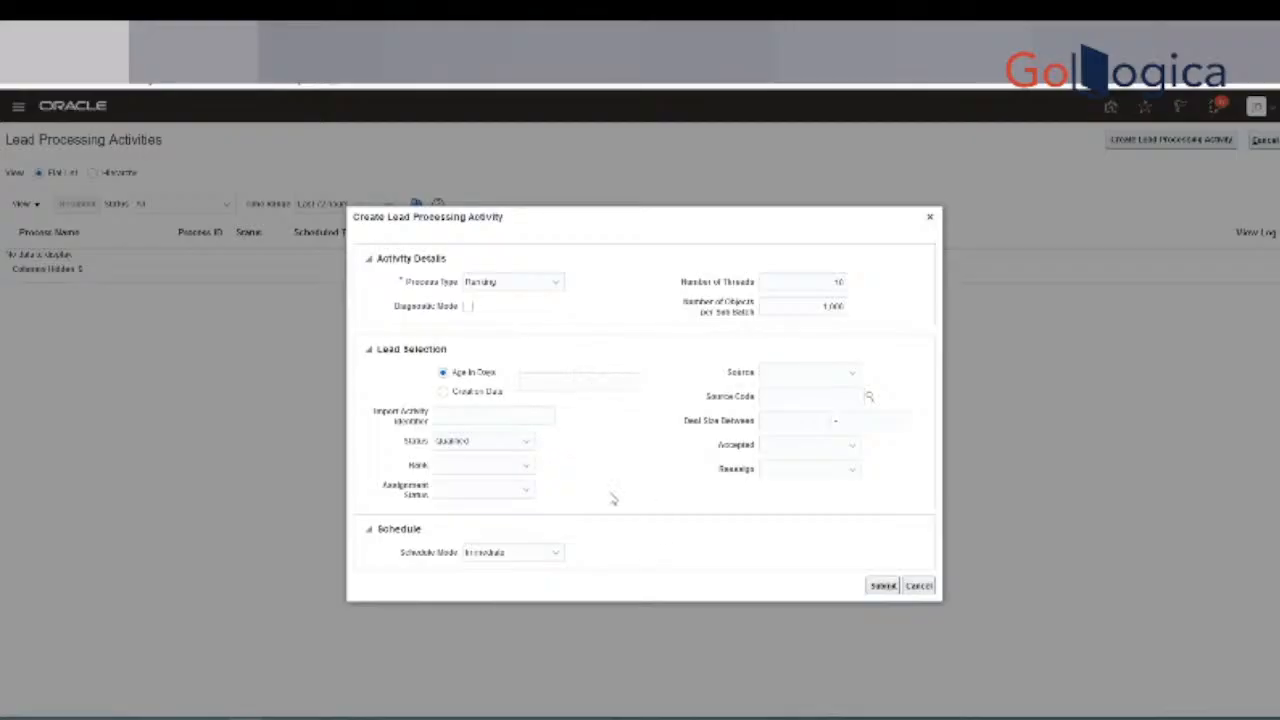
{"action": "left_click", "coordinate": [443, 391]}
{"action": "left_click", "coordinate": [547, 379]}
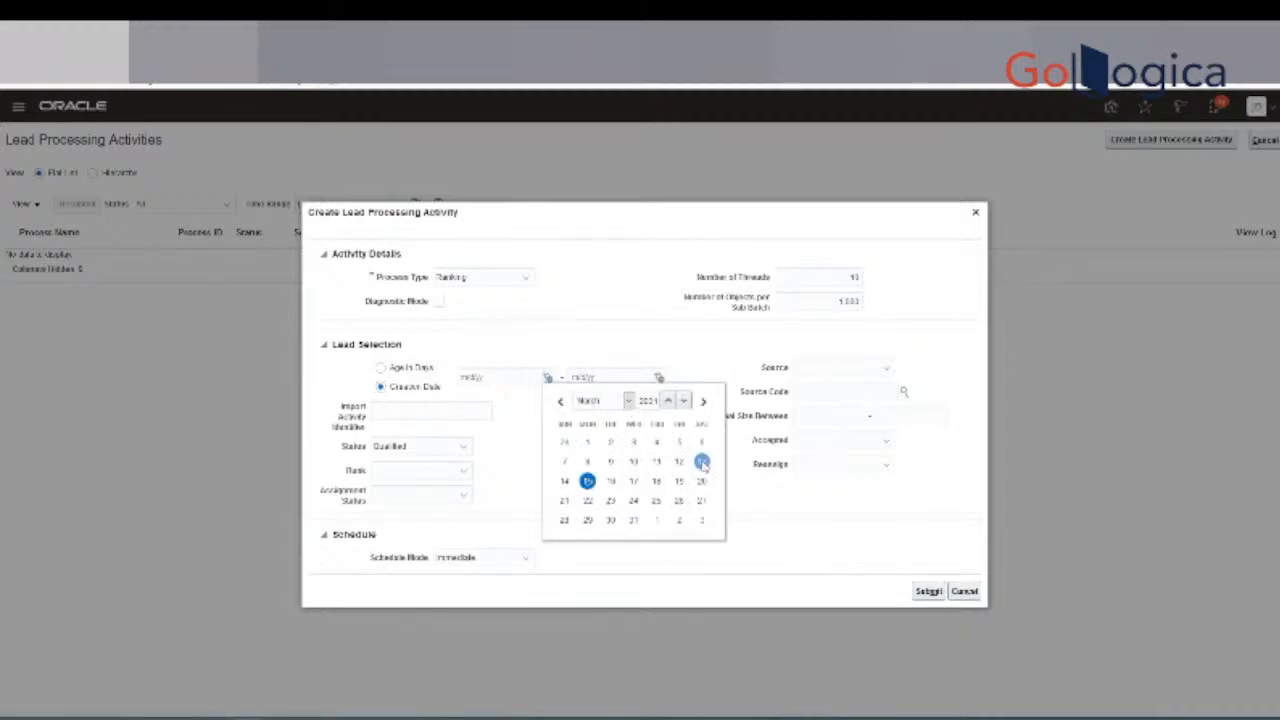
{"action": "left_click", "coordinate": [587, 445]}
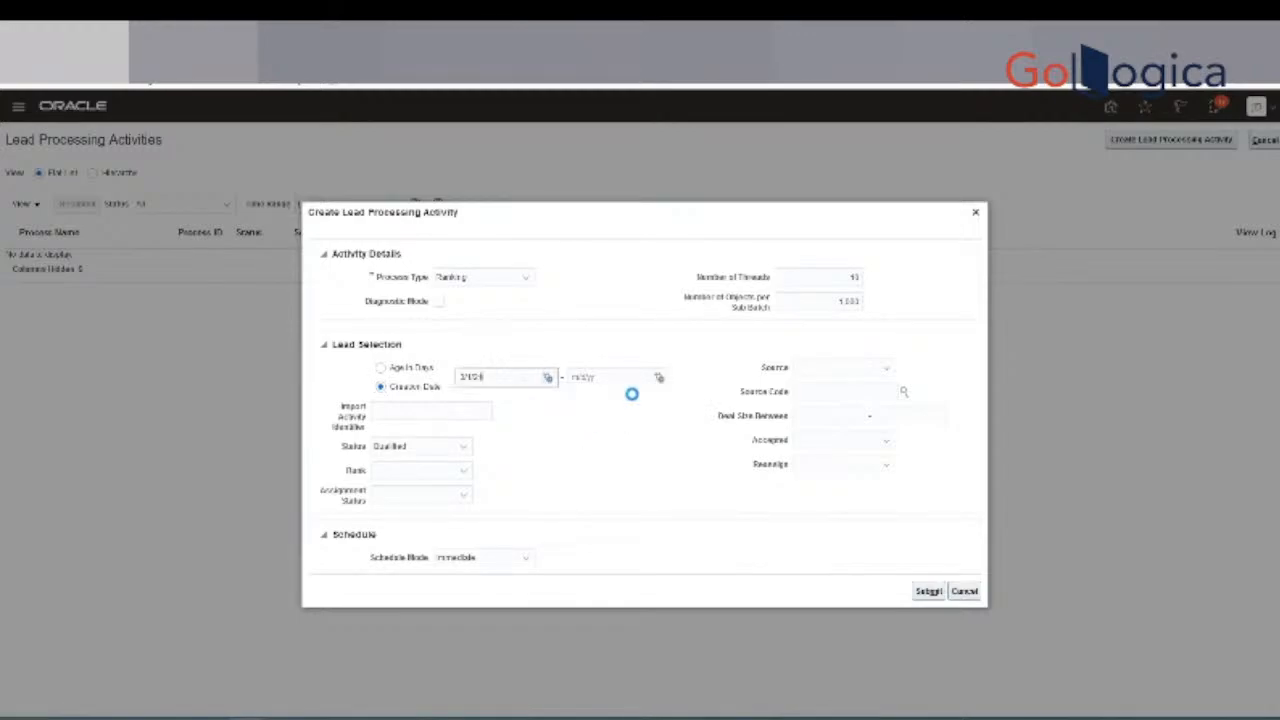
{"action": "left_click", "coordinate": [659, 377]}
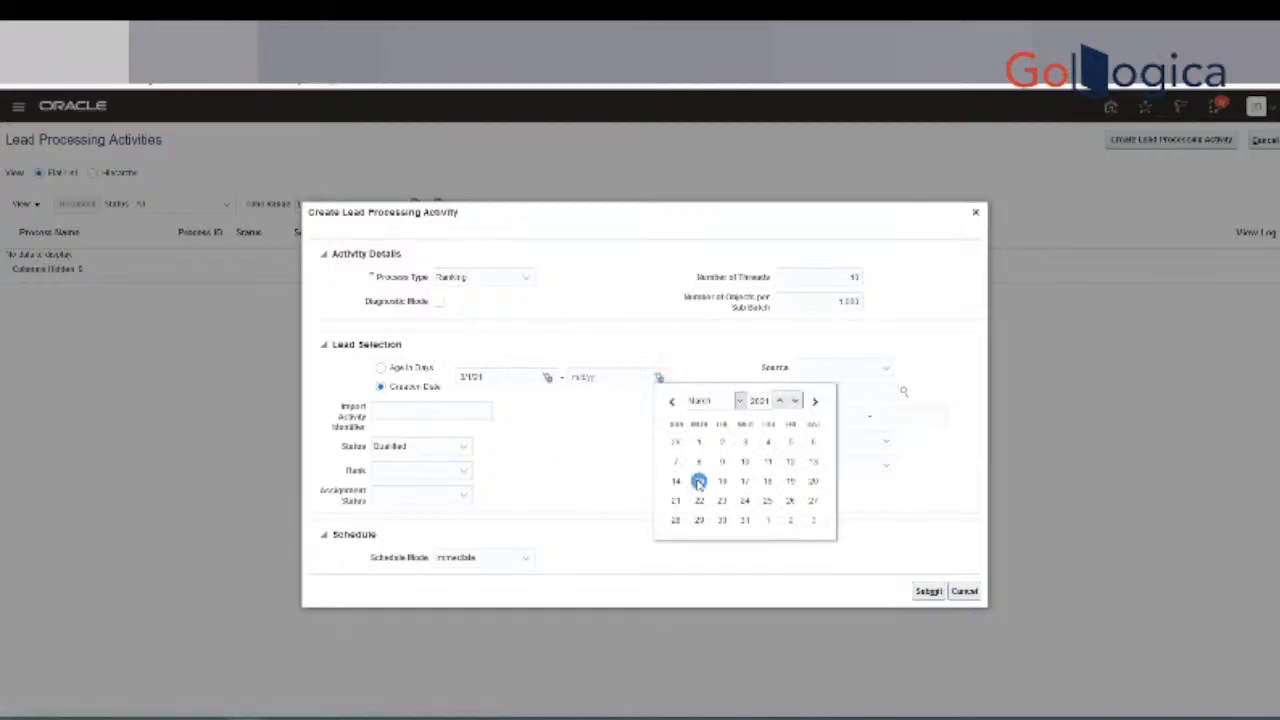
{"action": "left_click", "coordinate": [699, 482]}
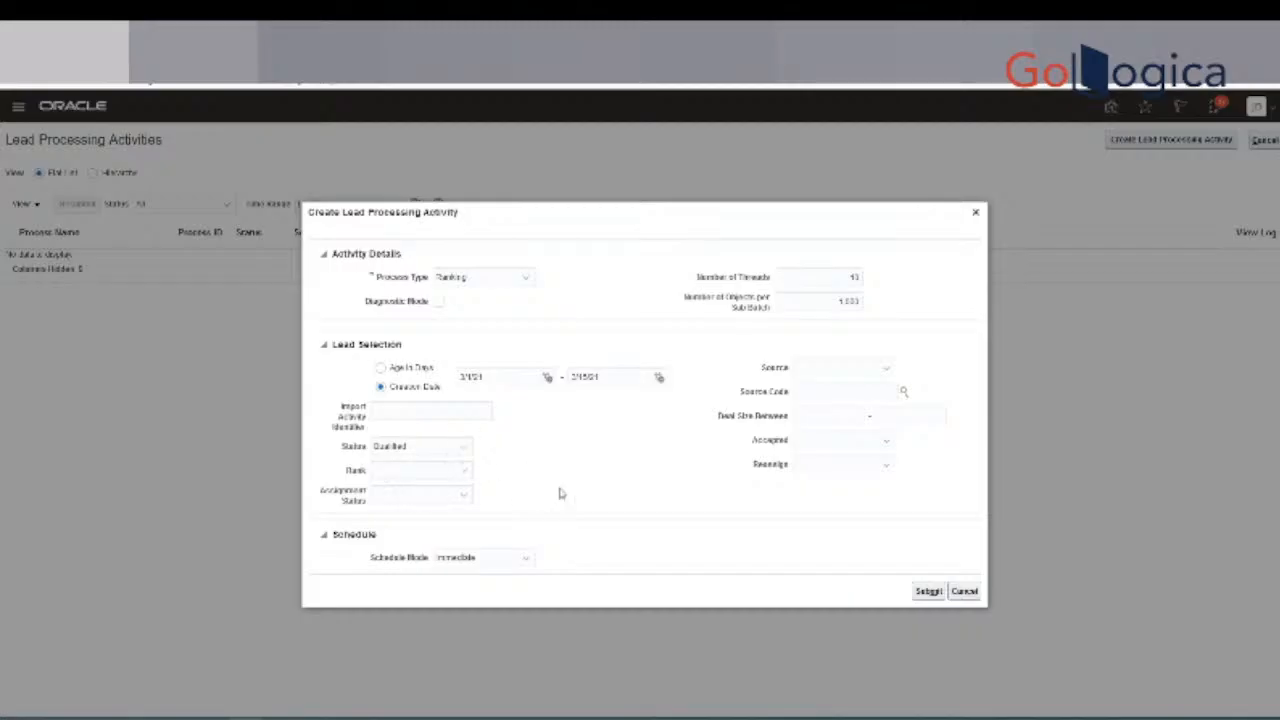
Try the Schedule date mode for the activity, opening the start date picker and cancelling it without choosing a date.
{"action": "left_click", "coordinate": [489, 560]}
{"action": "left_click", "coordinate": [610, 294]}
{"action": "left_click", "coordinate": [495, 562]}
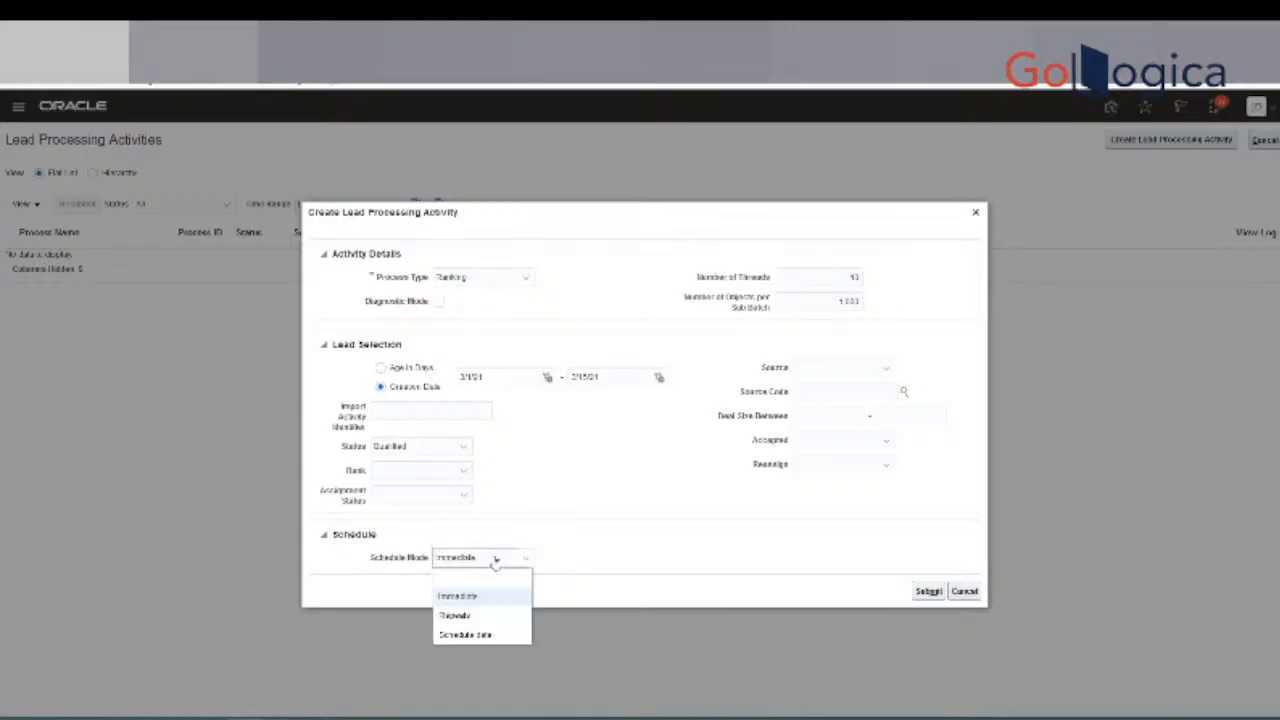
{"action": "left_click", "coordinate": [466, 635]}
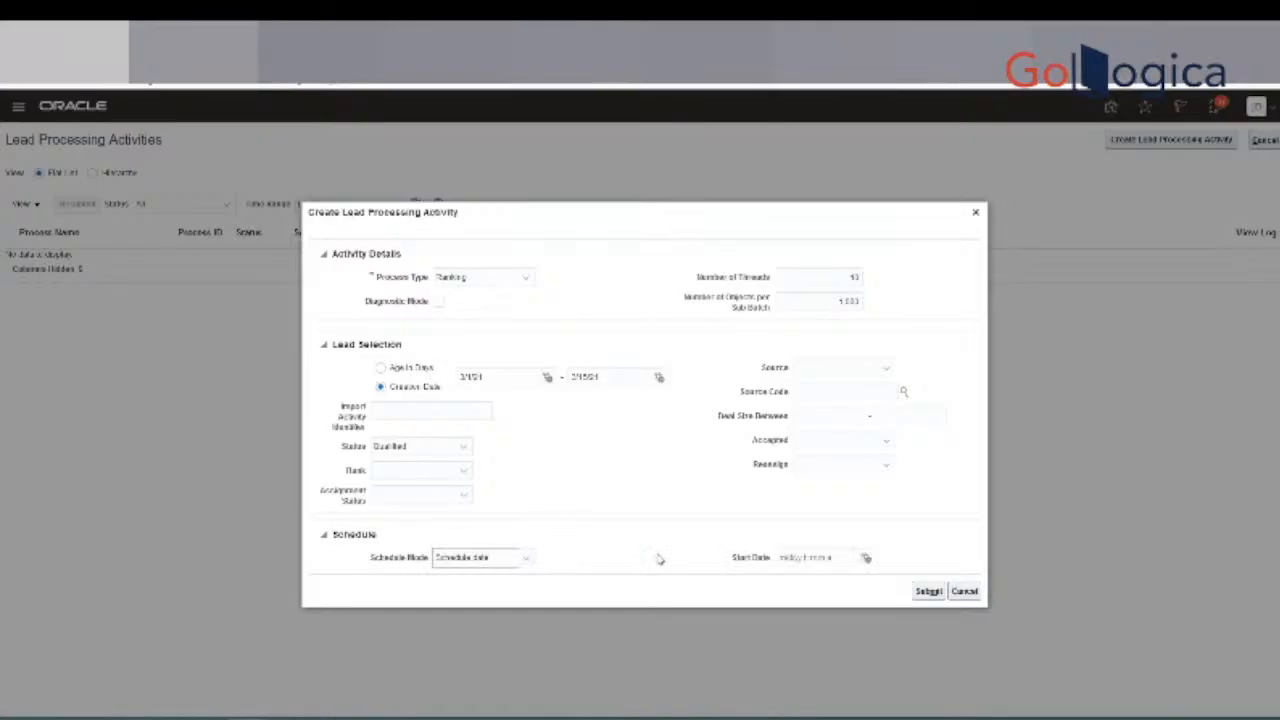
{"action": "left_click", "coordinate": [868, 561]}
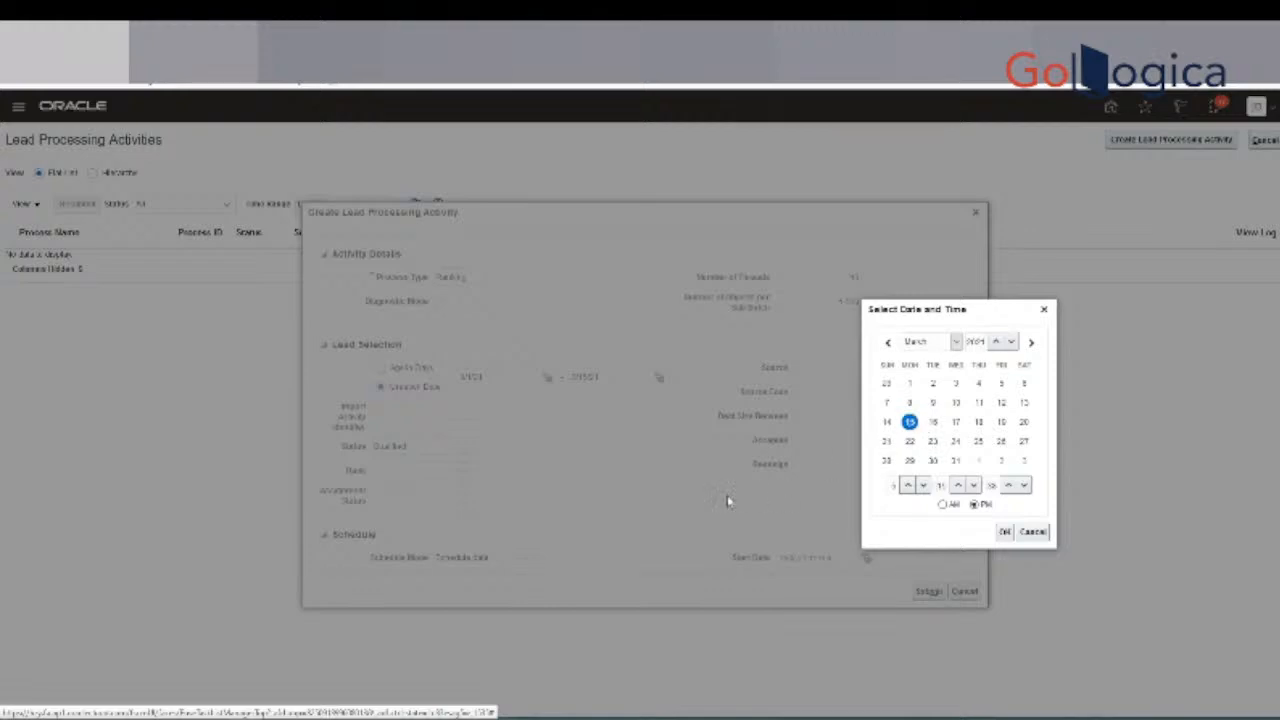
{"action": "left_click", "coordinate": [1032, 531]}
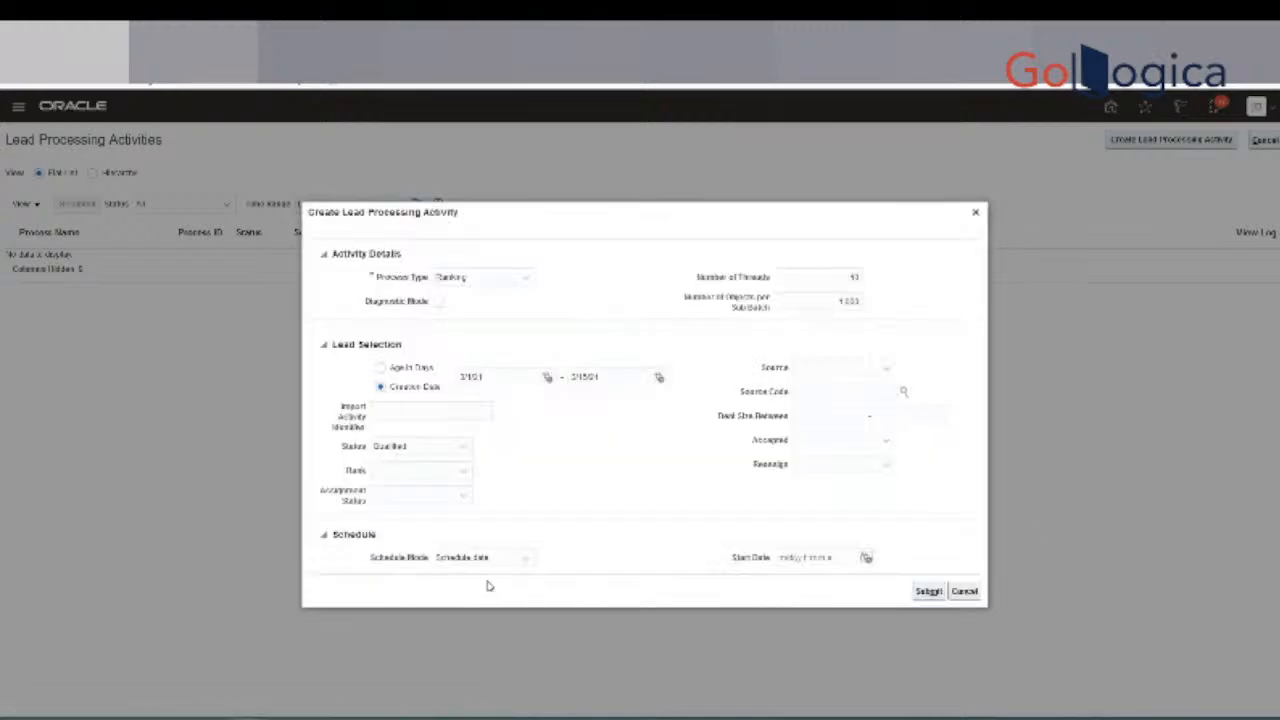
Try the Repeats schedule mode with Days as the repeat unit and a start date of 3/15/21 5:15 PM.
{"action": "left_click", "coordinate": [505, 565]}
{"action": "left_click", "coordinate": [455, 617]}
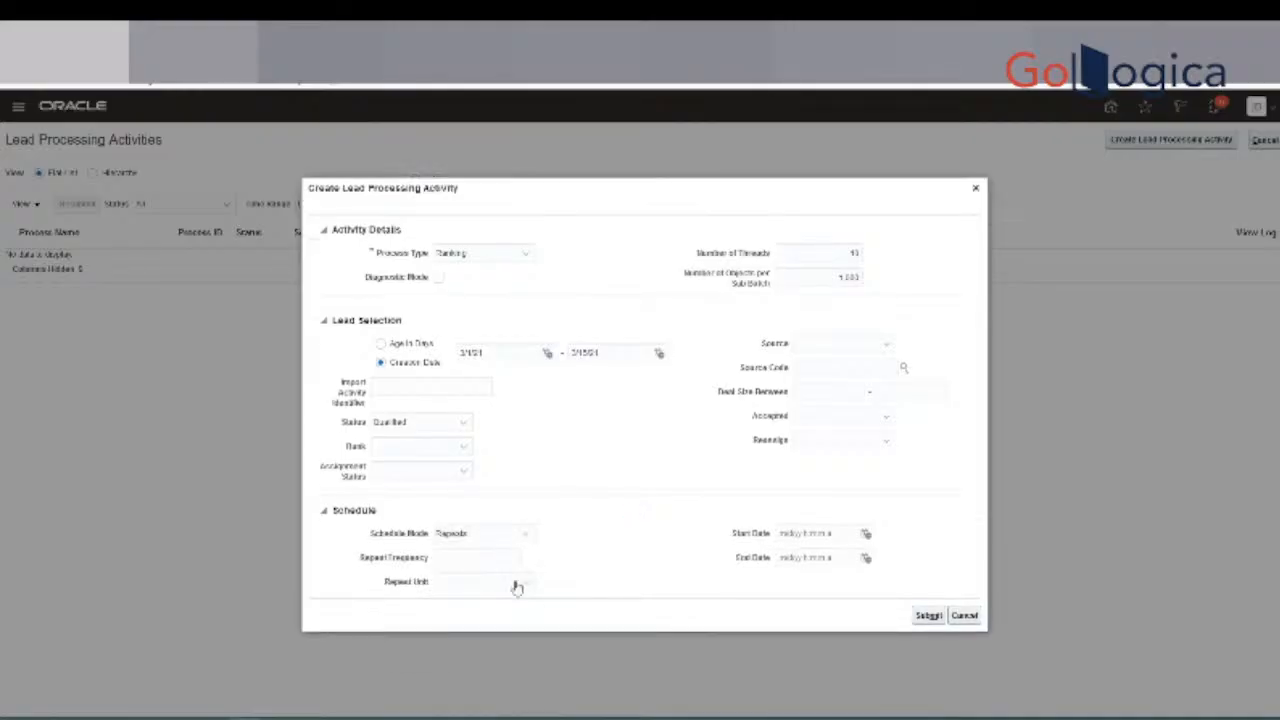
{"action": "left_click", "coordinate": [512, 583]}
{"action": "left_click", "coordinate": [486, 640]}
{"action": "left_click", "coordinate": [866, 535]}
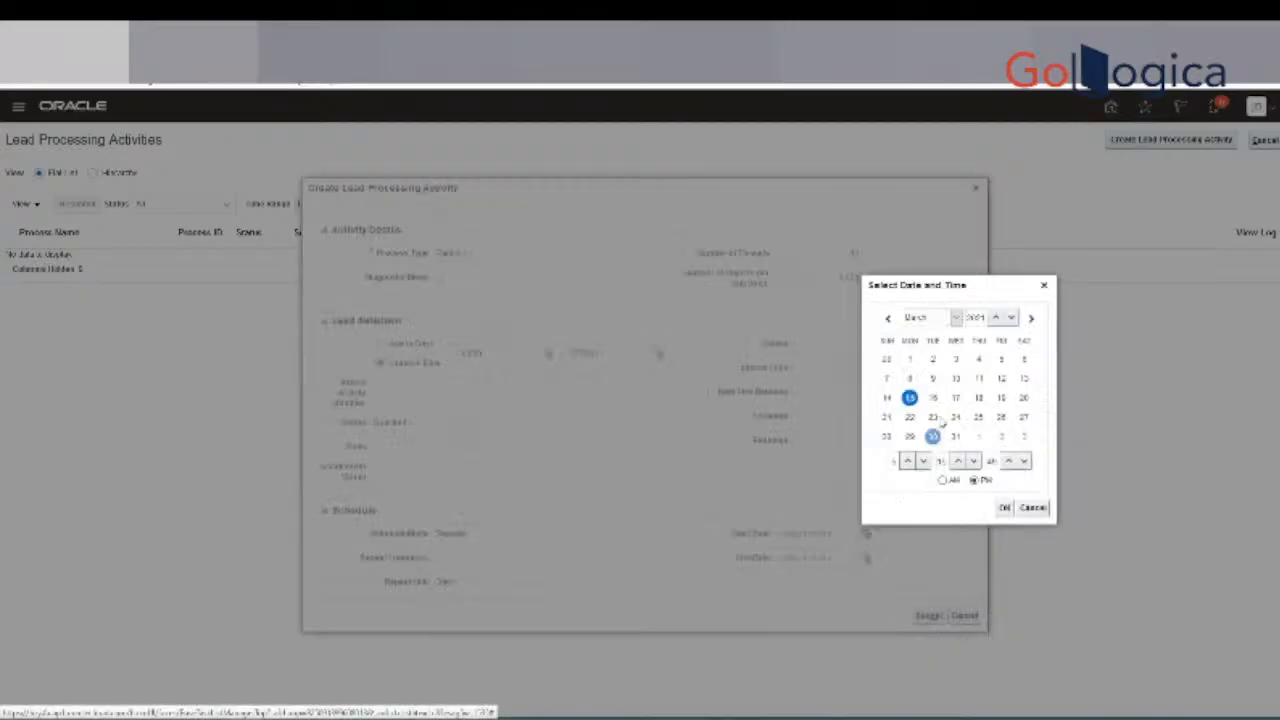
{"action": "left_click", "coordinate": [1004, 507]}
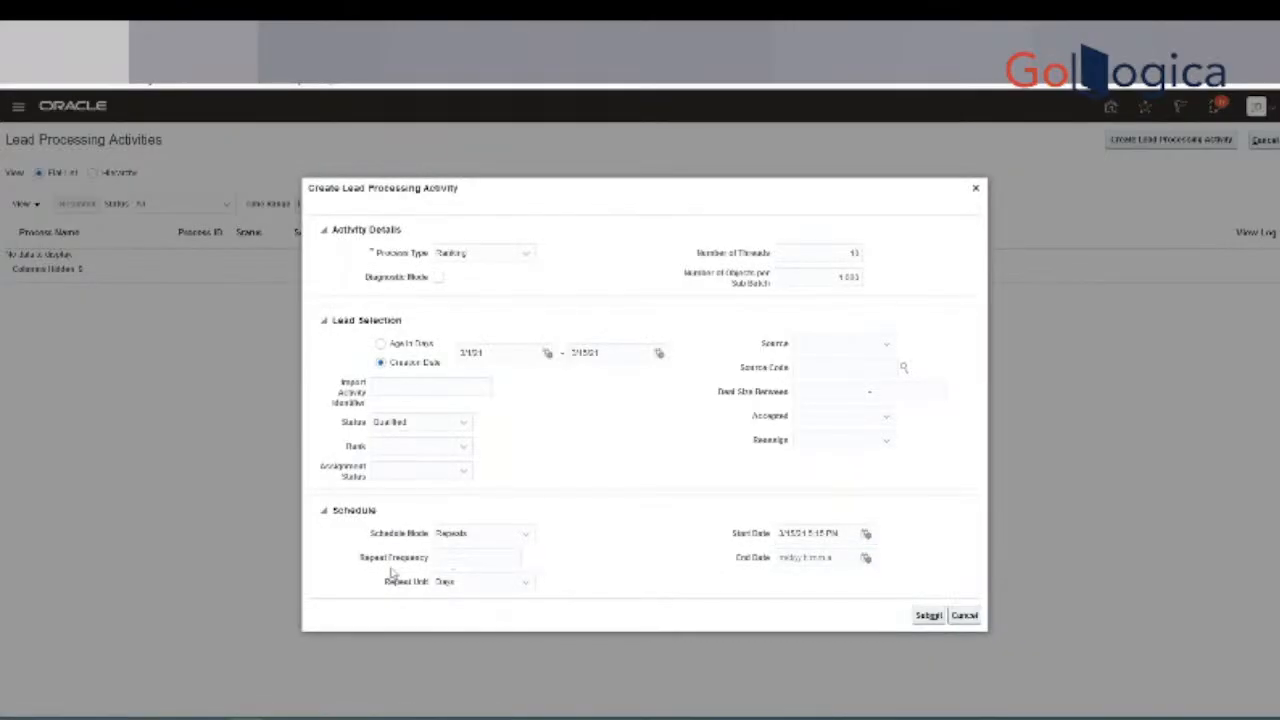
Set the repeat frequency to 1 and change the repeat unit to Weeks.
{"action": "left_click", "coordinate": [504, 564]}
{"action": "left_click", "coordinate": [650, 588]}
{"action": "left_click_drag", "start_coordinate": [833, 535], "coordinate": [779, 536]}
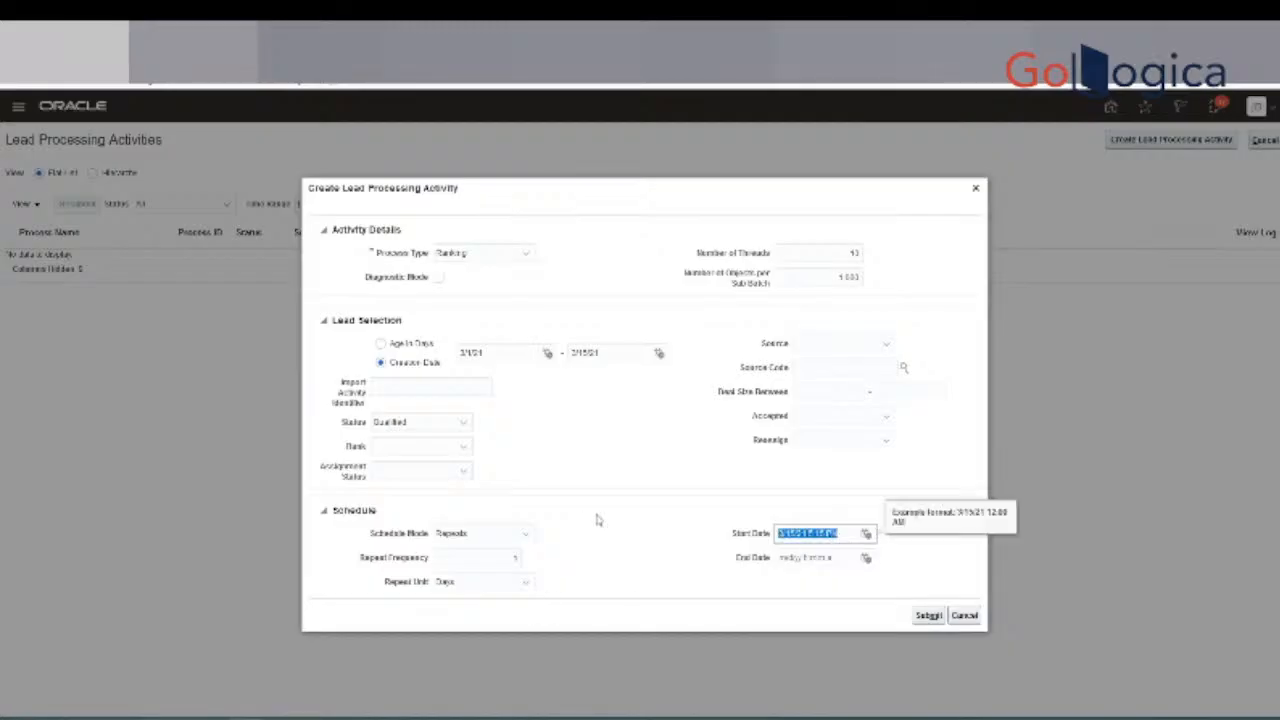
{"action": "left_click", "coordinate": [522, 583]}
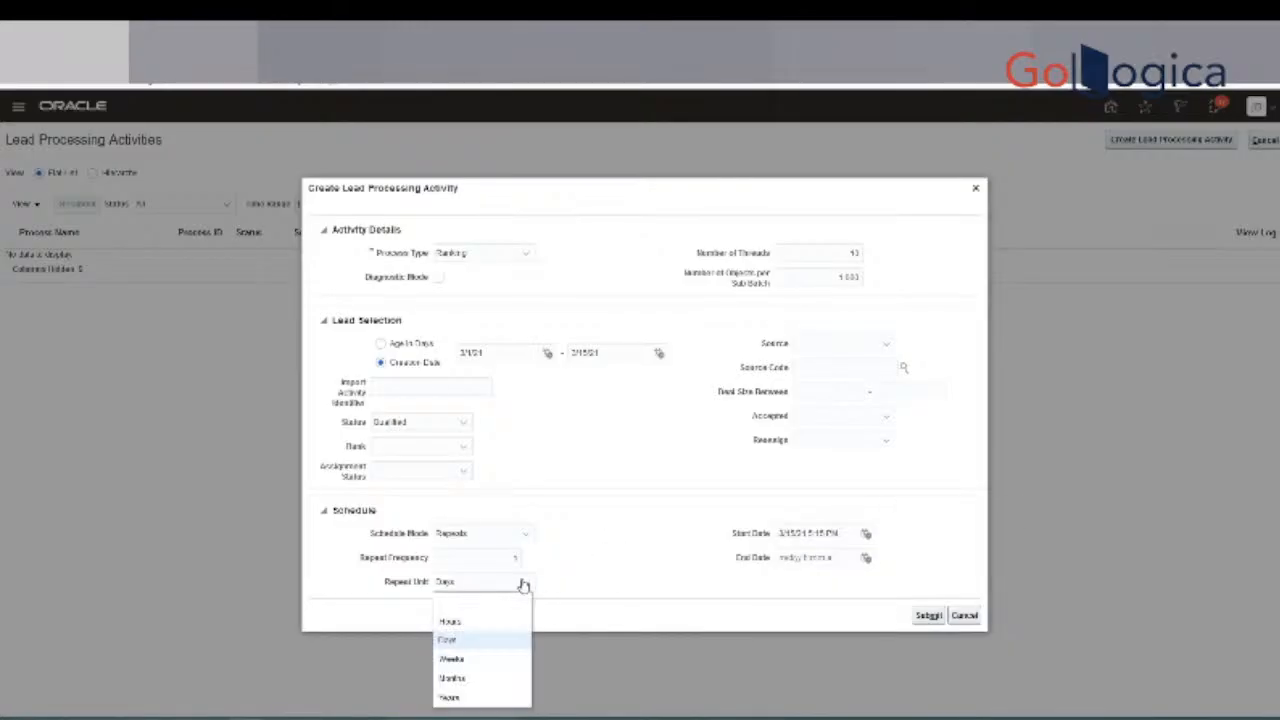
{"action": "left_click", "coordinate": [481, 662]}
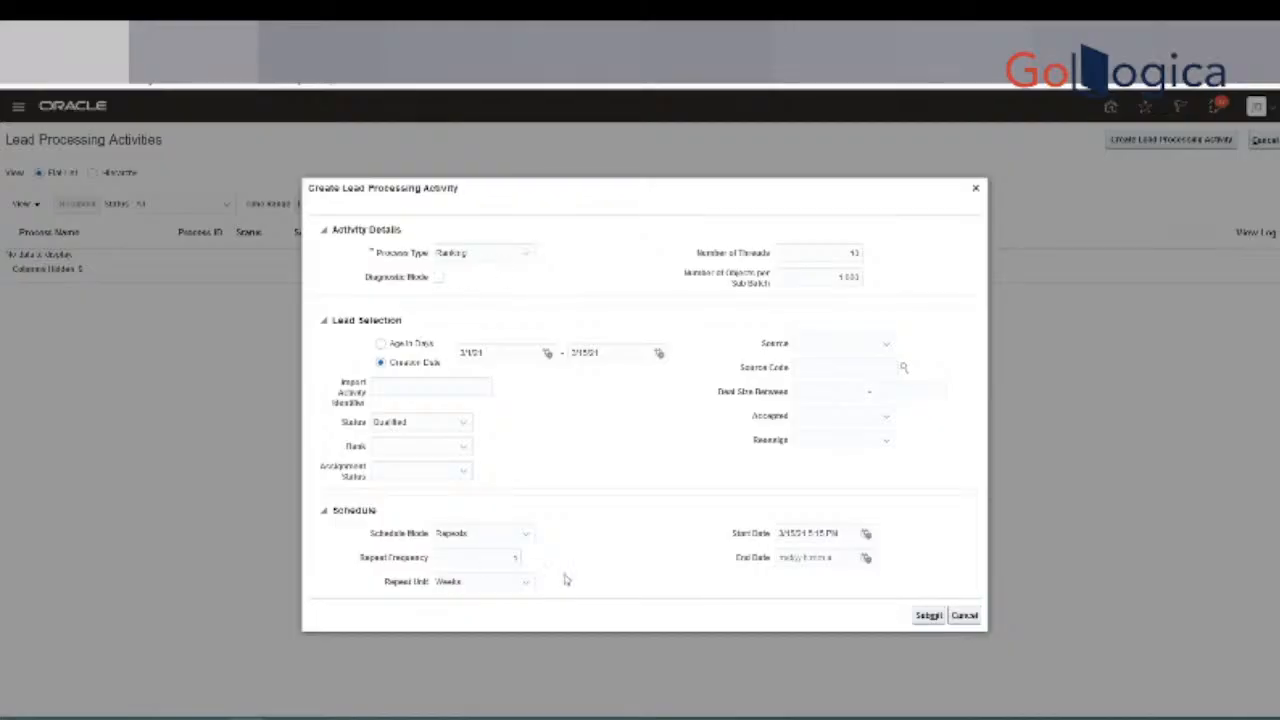
Set the schedule mode to Immediate, submit the Ranking activity and acknowledge the confirmation.
{"action": "left_click", "coordinate": [526, 537]}
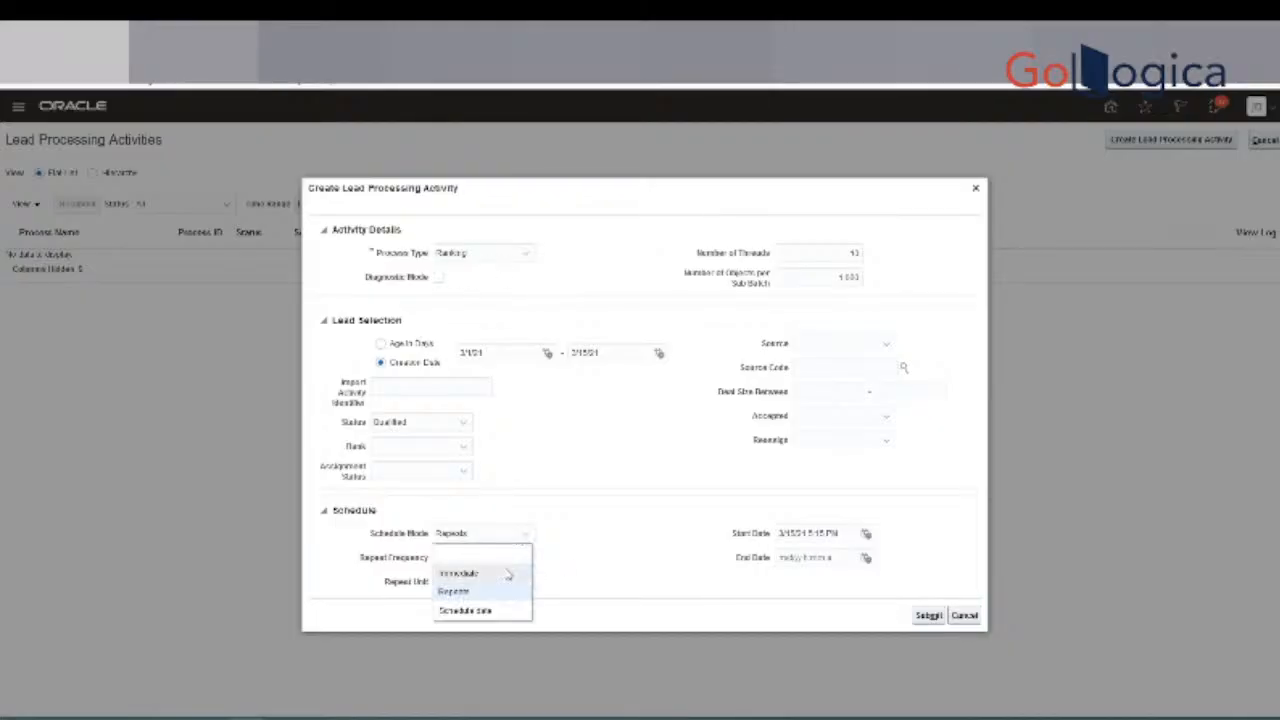
{"action": "left_click", "coordinate": [505, 576]}
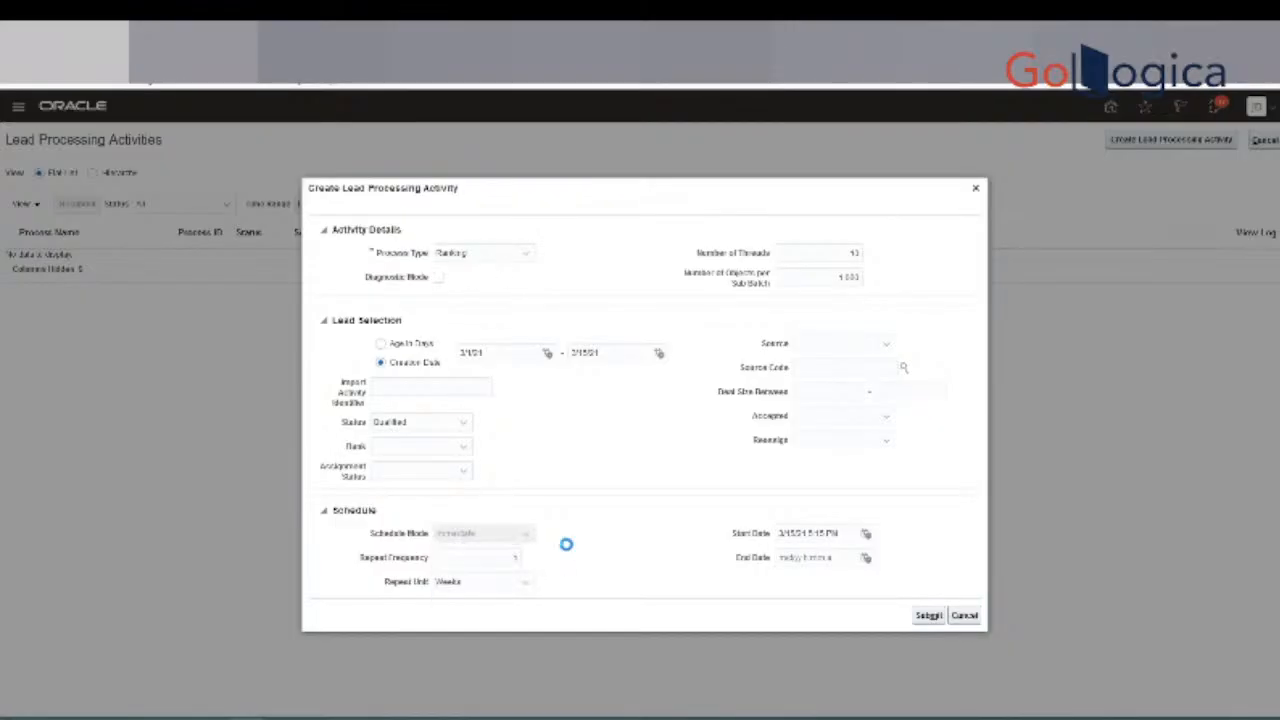
{"action": "left_click", "coordinate": [929, 591]}
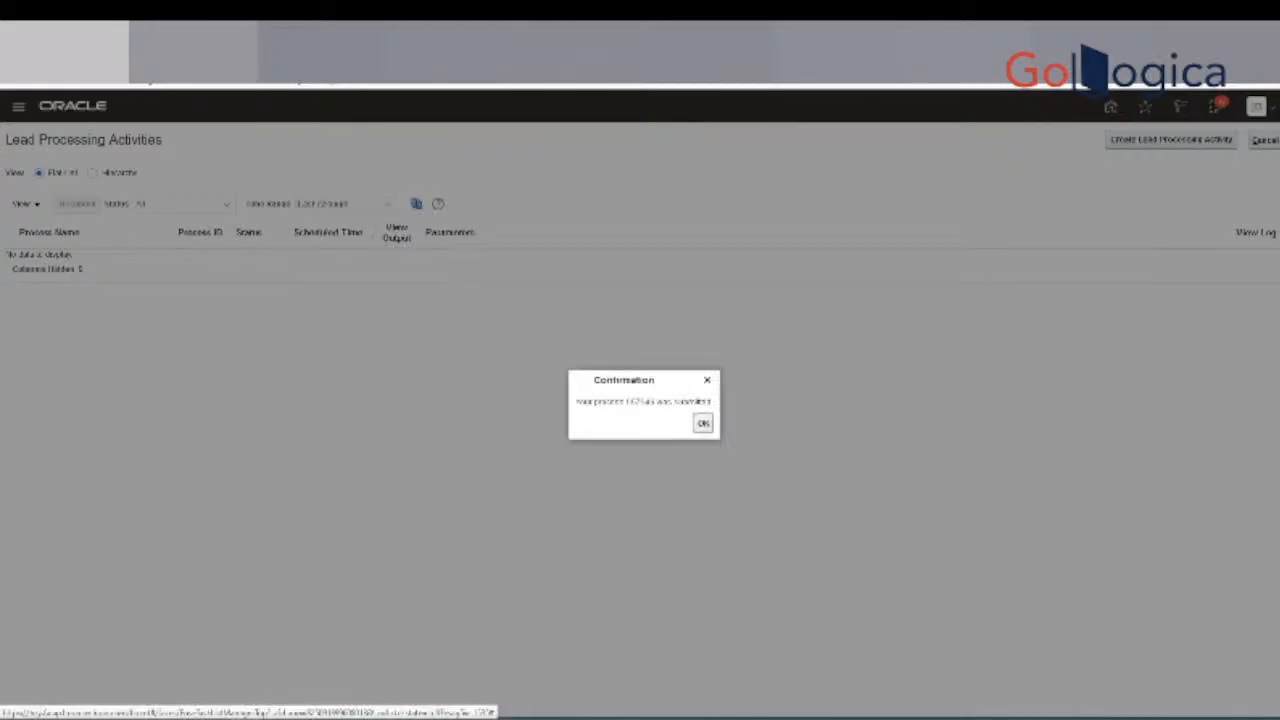
{"action": "left_click", "coordinate": [703, 423]}
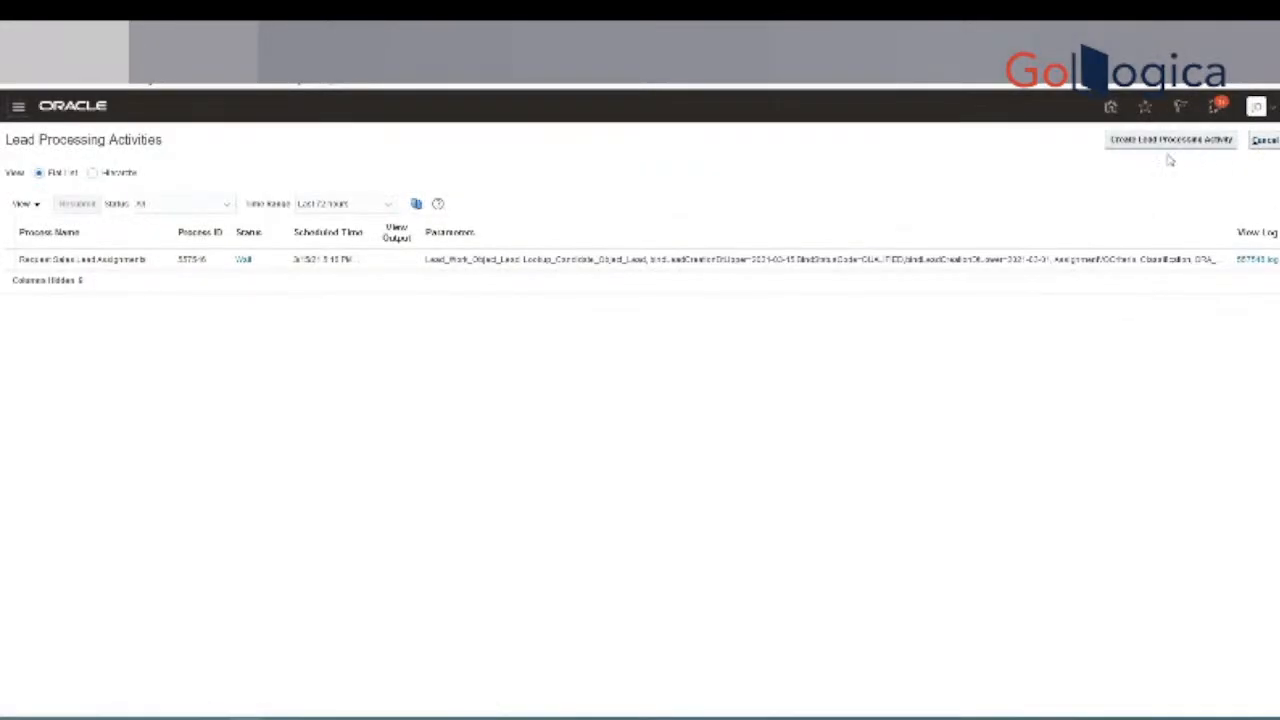
Refresh the Lead Processing Activities list repeatedly to monitor the status of the submitted process.
{"action": "left_click", "coordinate": [416, 205]}
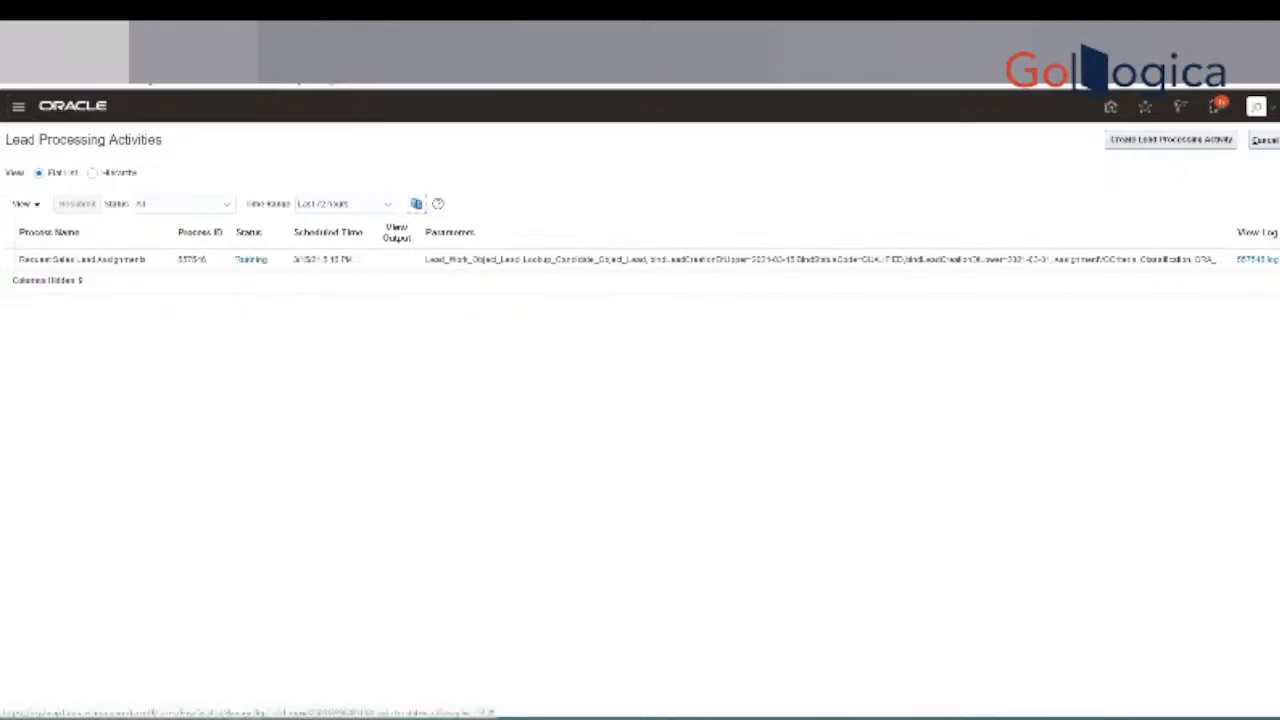
{"action": "left_click", "coordinate": [416, 204]}
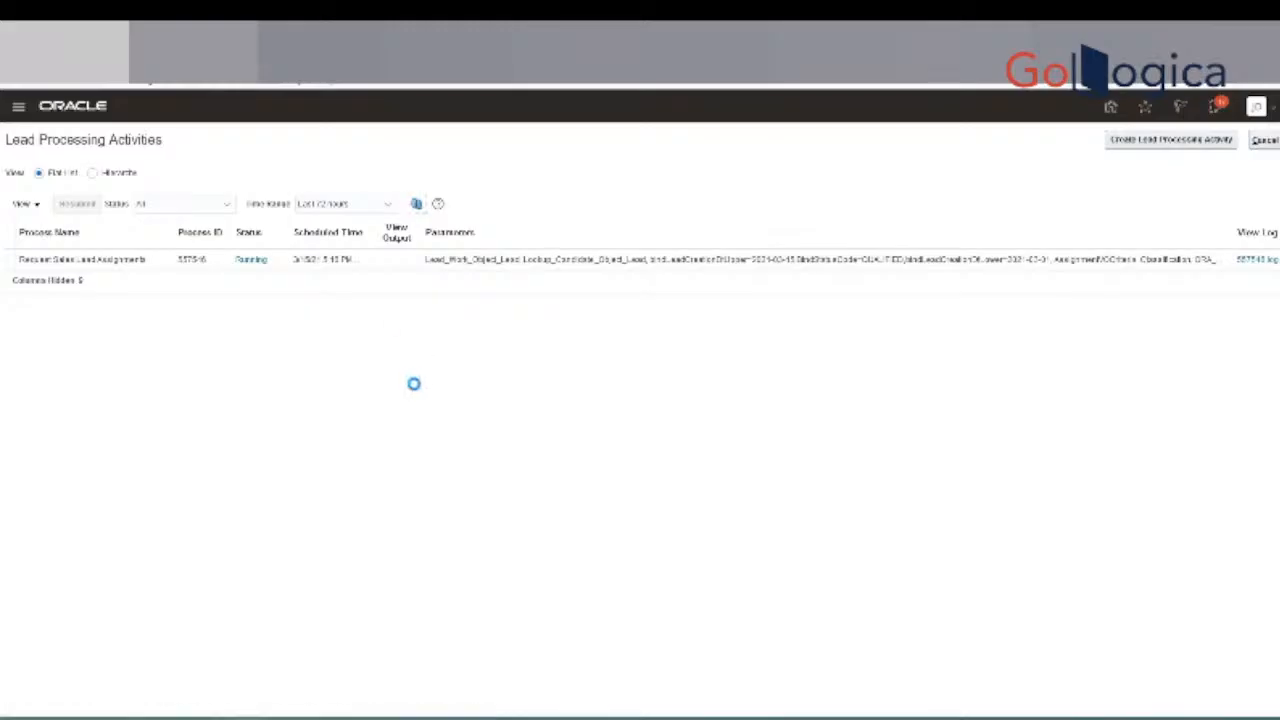
{"action": "left_click", "coordinate": [416, 203]}
{"action": "left_click", "coordinate": [416, 203]}
{"action": "left_click", "coordinate": [416, 203]}
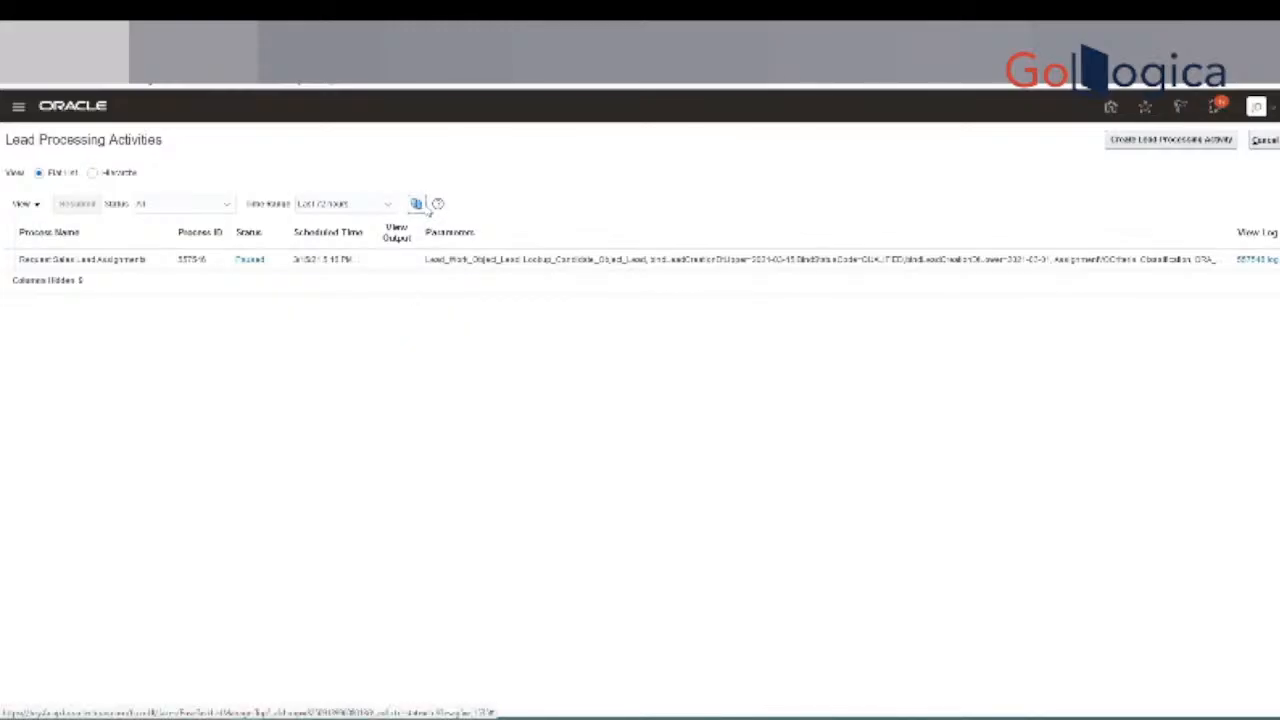
{"action": "left_click", "coordinate": [416, 203]}
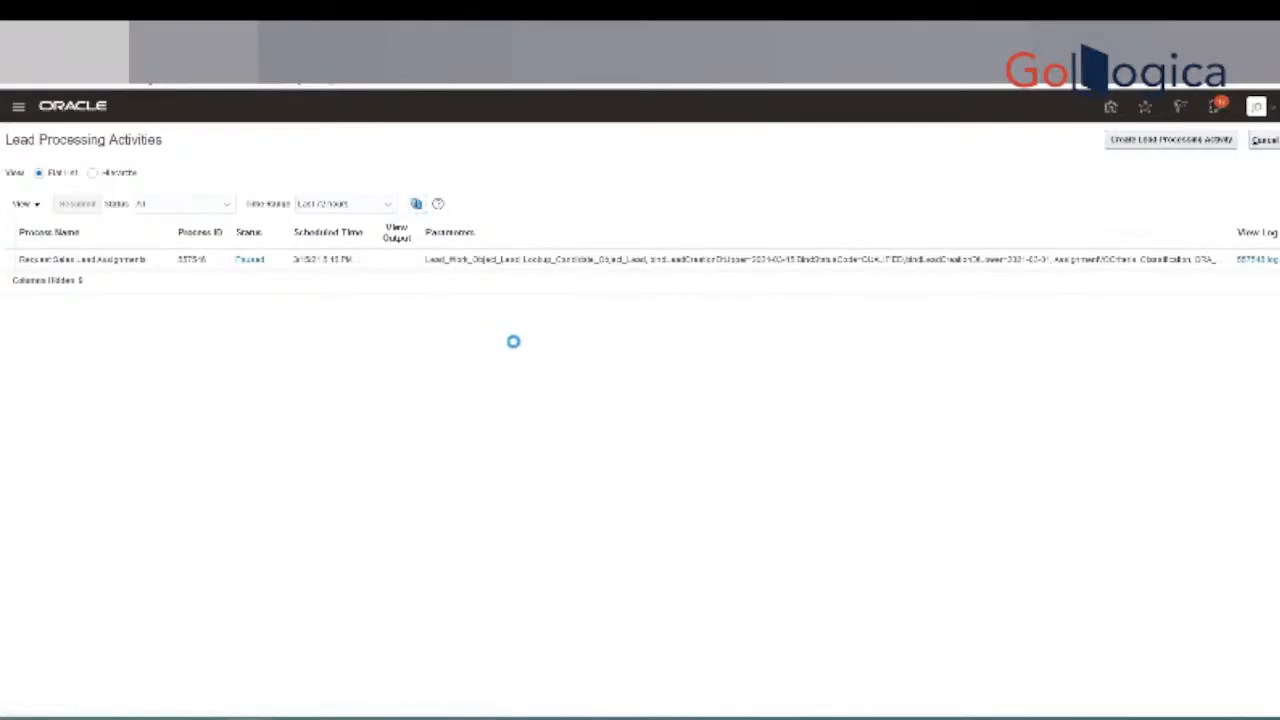
{"action": "left_click", "coordinate": [416, 203]}
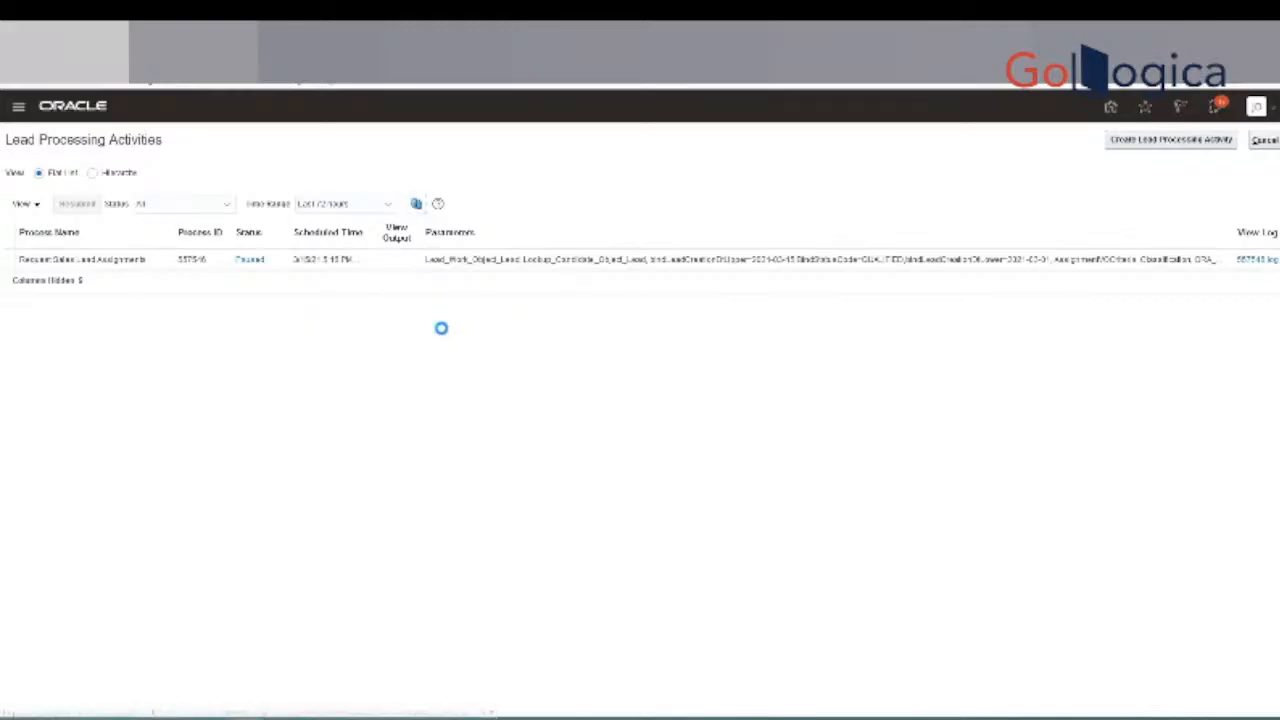
{"action": "left_click", "coordinate": [417, 204]}
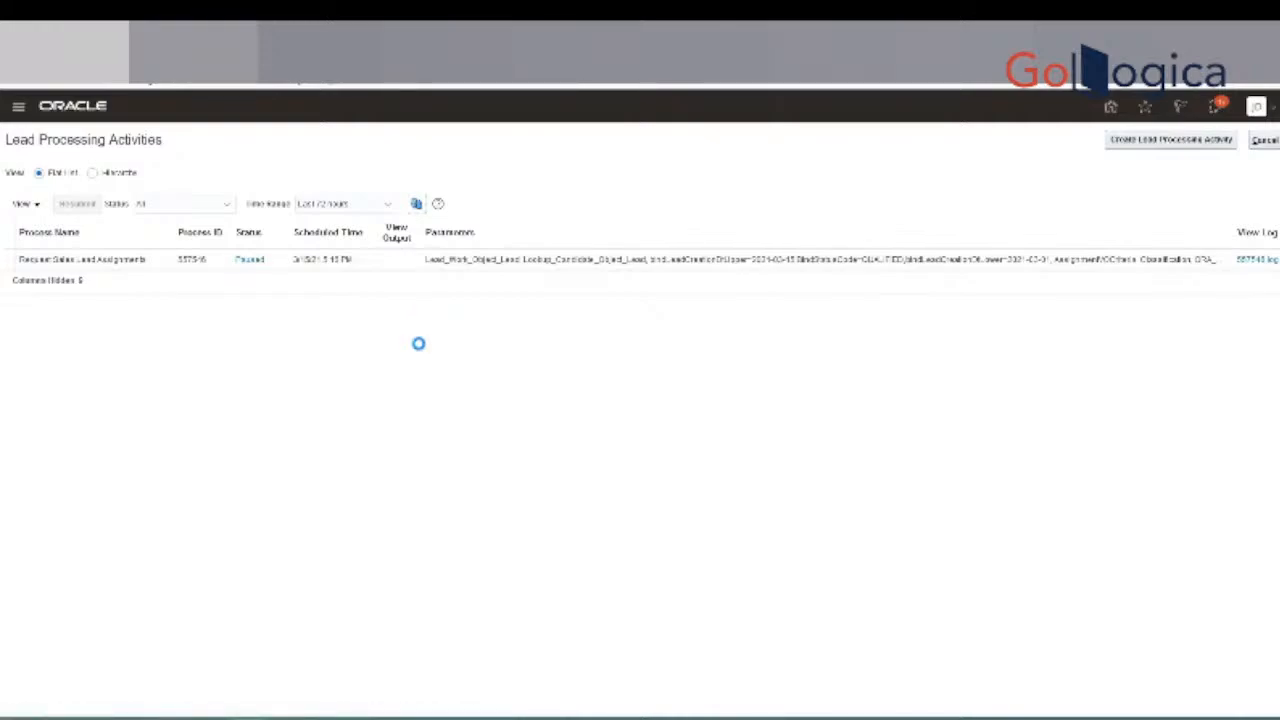
{"action": "left_click", "coordinate": [417, 204]}
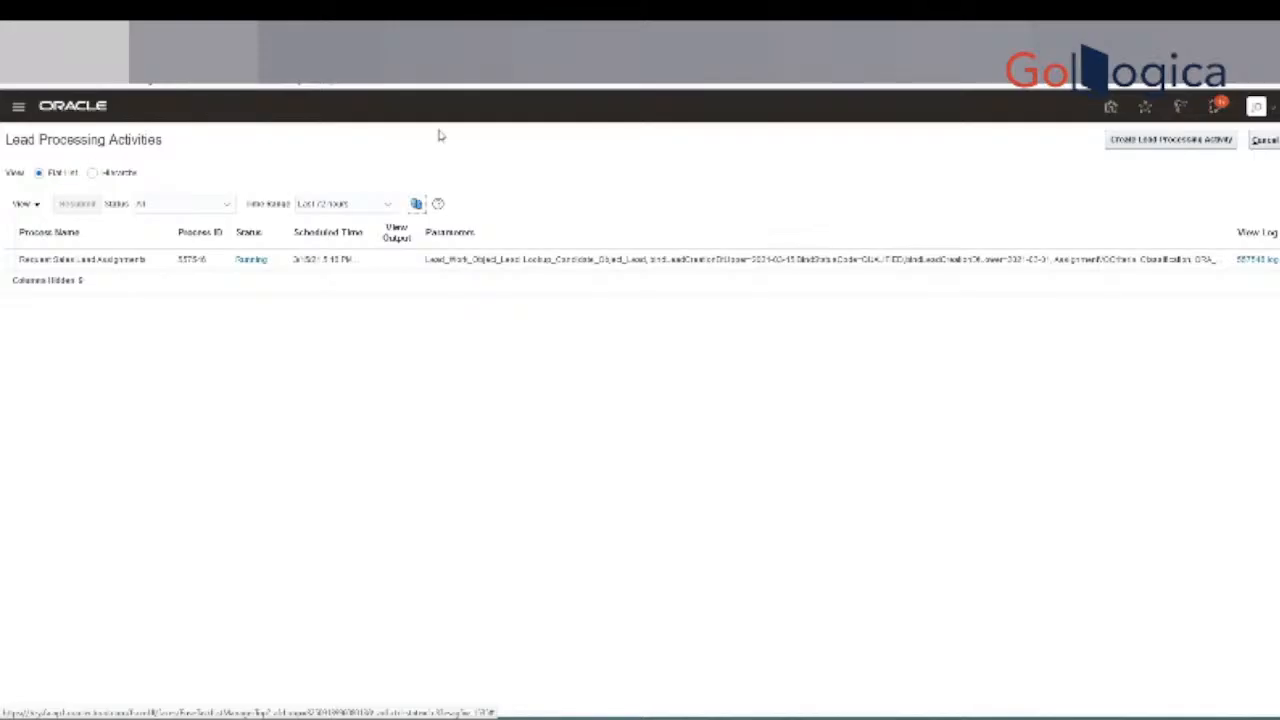
{"action": "left_click", "coordinate": [416, 203]}
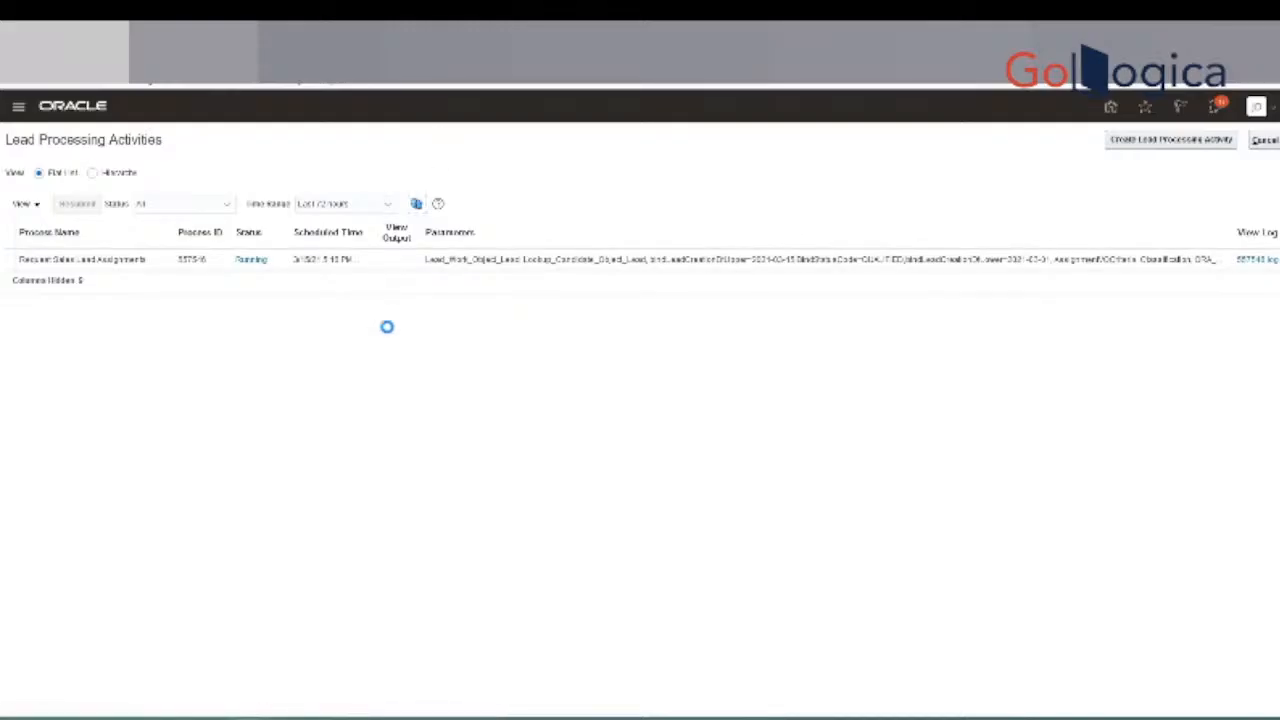
Open the log of the Request Sales Lead Assignments process, check its attachment and close the log.
{"action": "left_click", "coordinate": [1256, 259]}
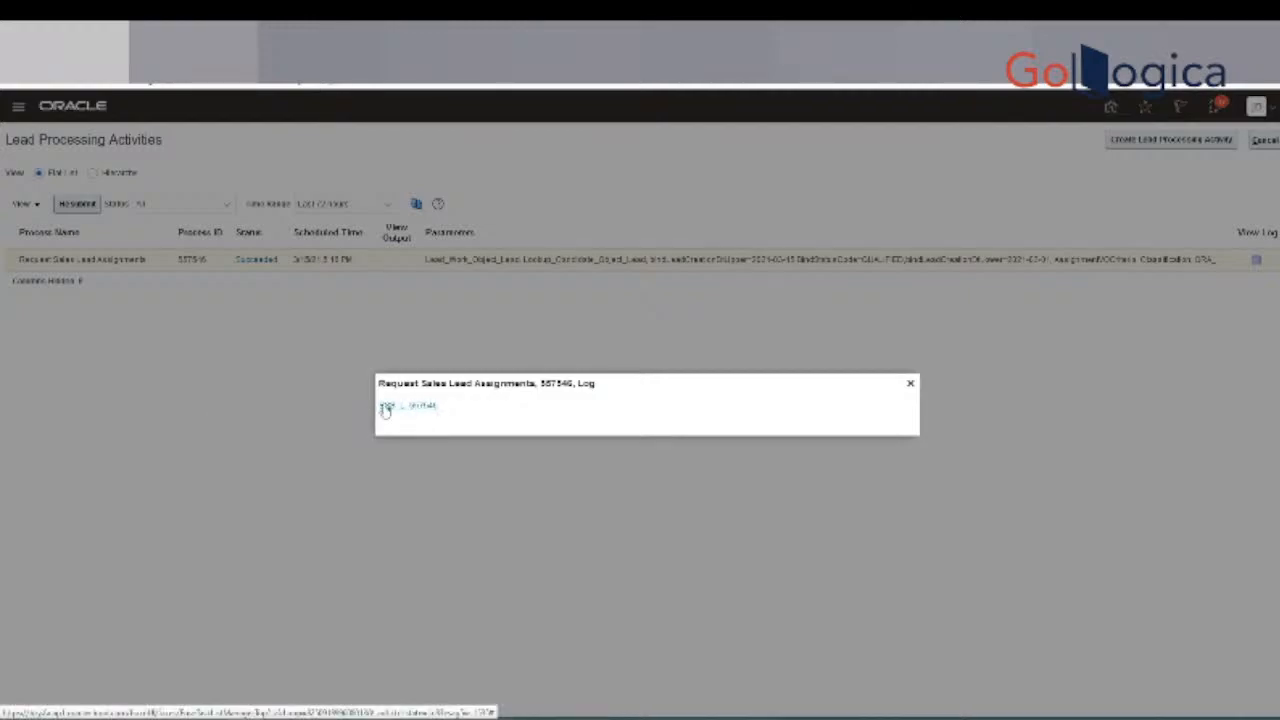
{"action": "mouse_move", "coordinate": [408, 406]}
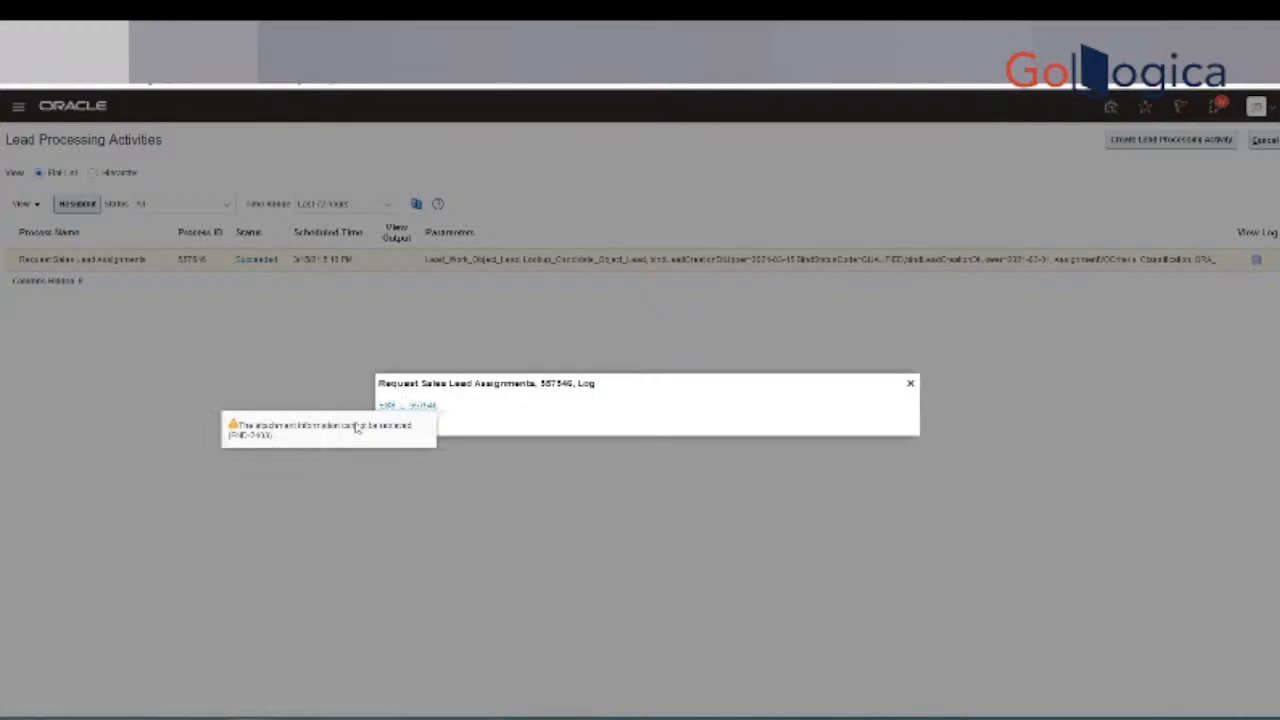
{"action": "left_click", "coordinate": [910, 384]}
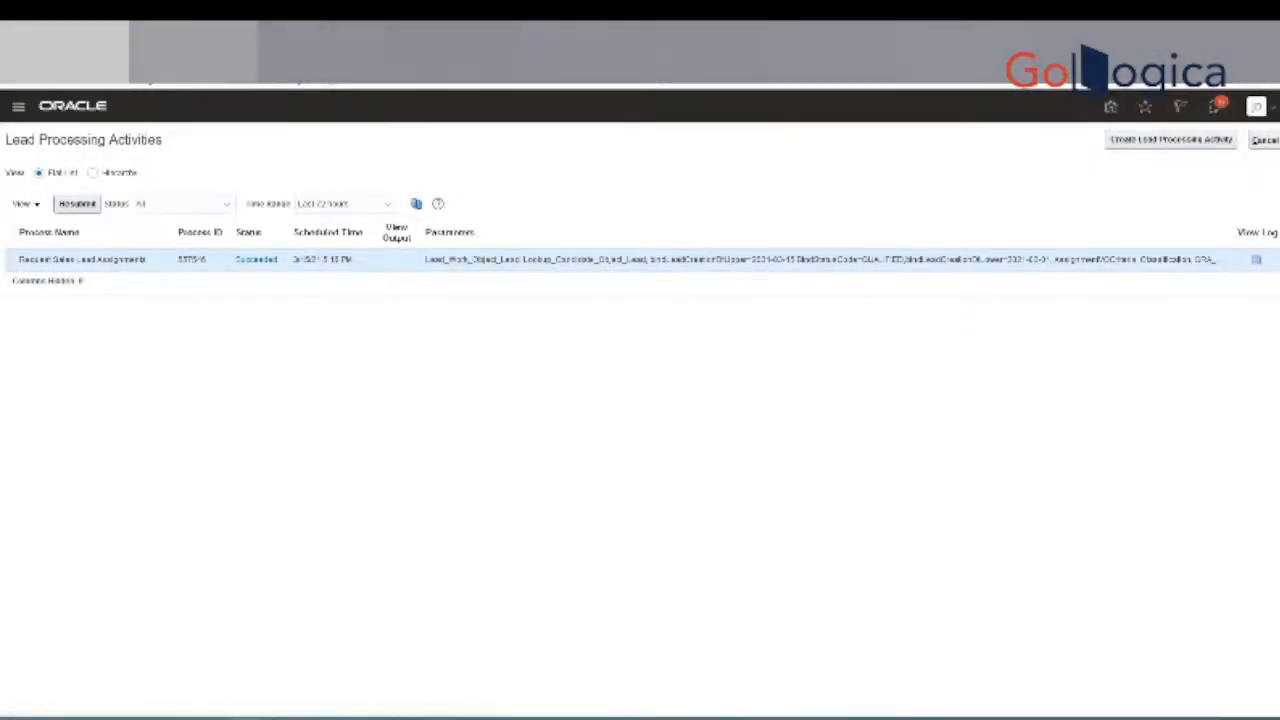
Return to the My Open Leads list, open the qualified lead and check its Rank value and the available rank options.
{"action": "left_click", "coordinate": [212, 34]}
{"action": "left_click", "coordinate": [312, 376]}
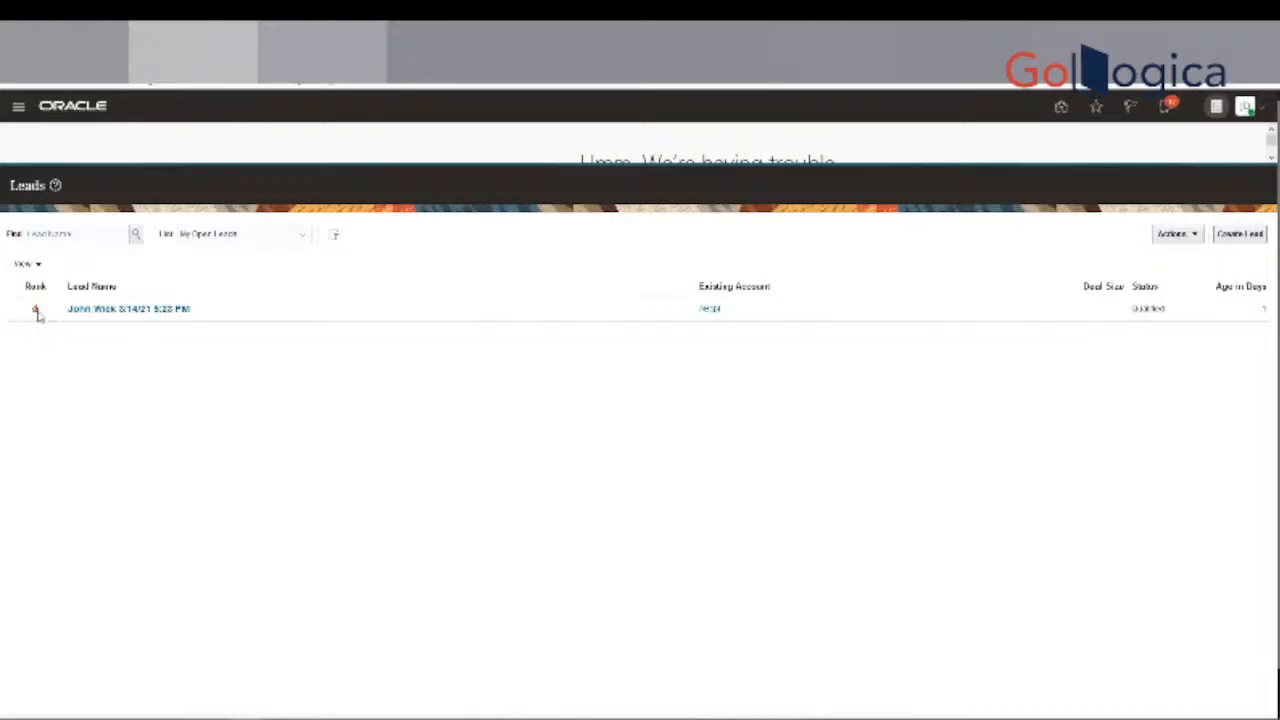
{"action": "left_click", "coordinate": [126, 309]}
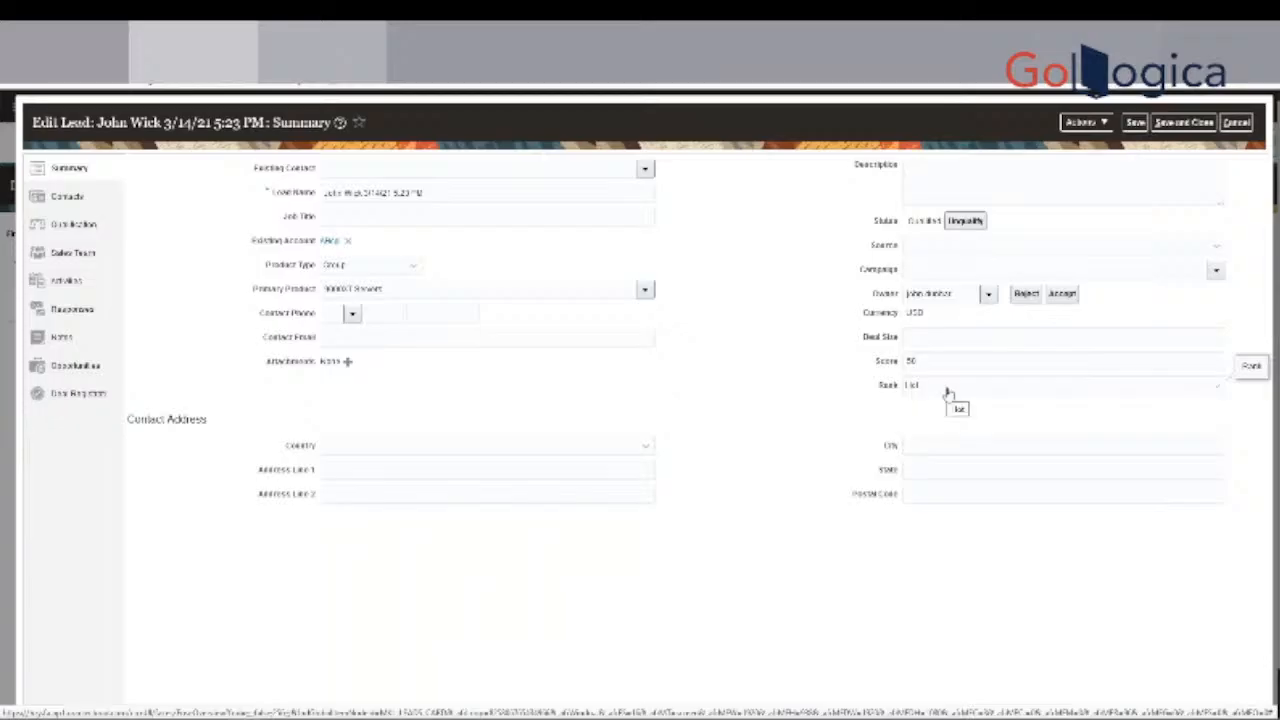
{"action": "left_click", "coordinate": [947, 390]}
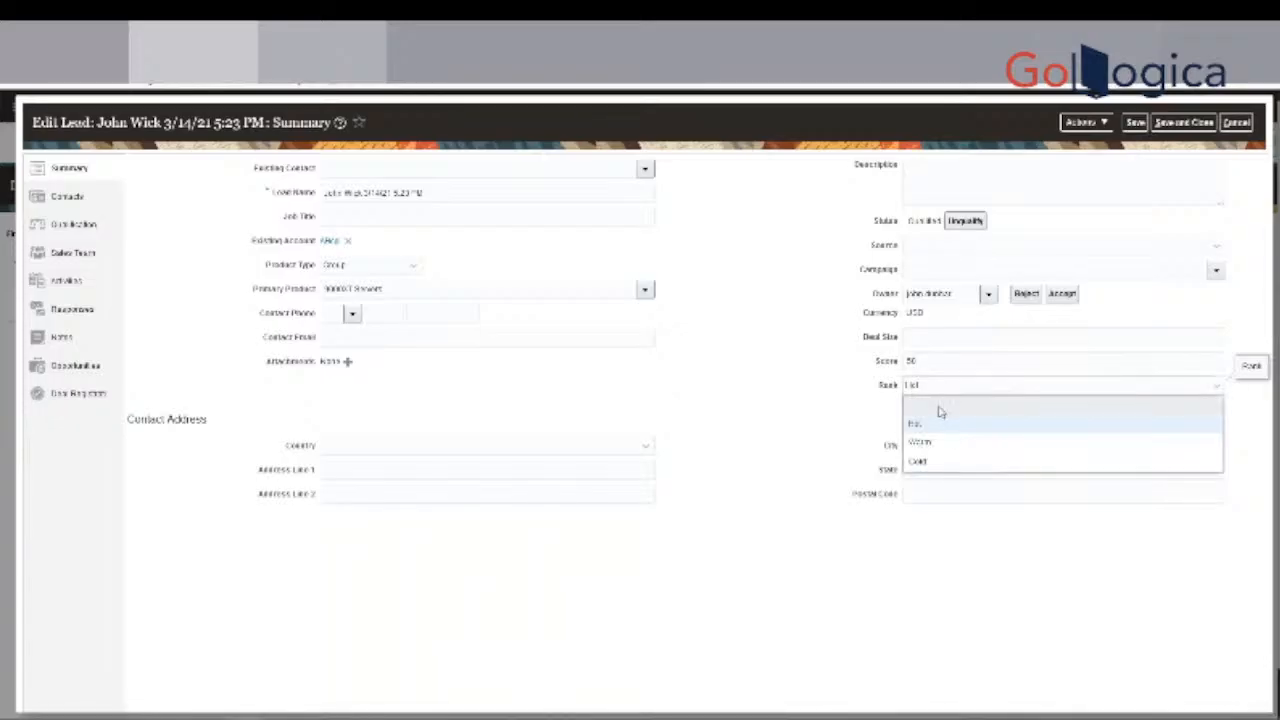
{"action": "left_click", "coordinate": [1110, 194]}
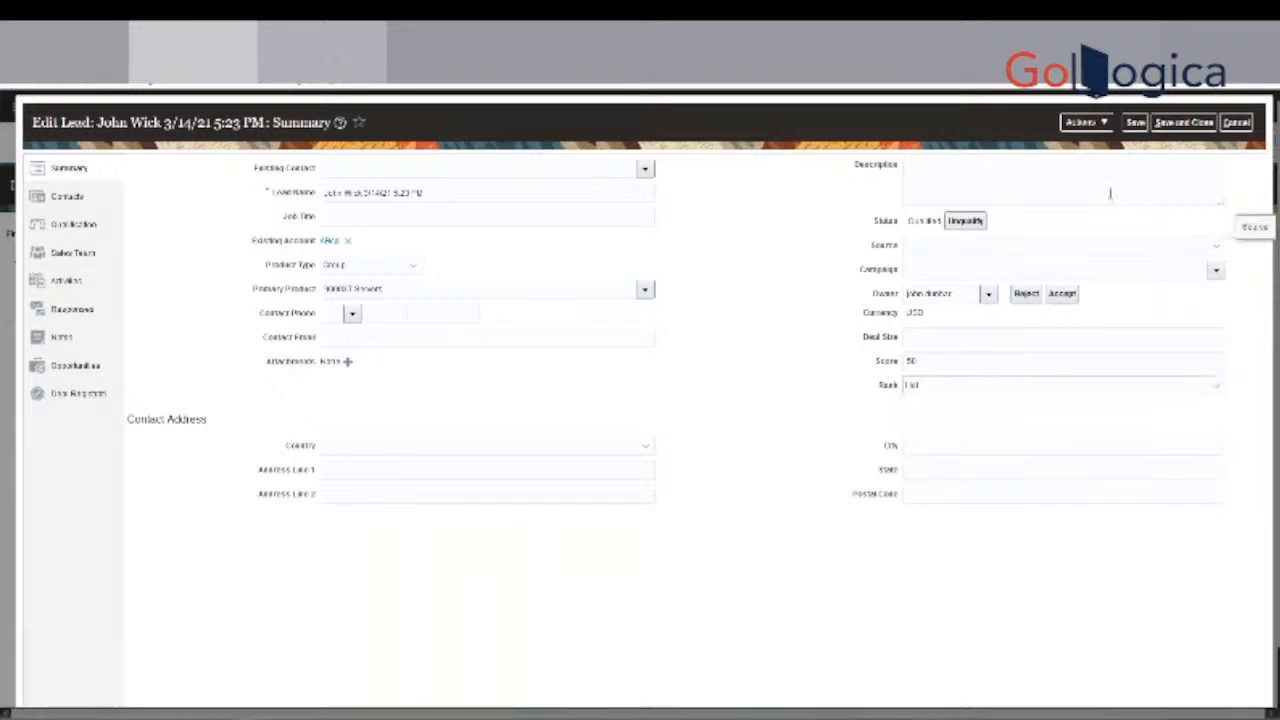
Save and close the qualified lead, and return from Lead Processing Activities to the Leads setup tasks.
{"action": "left_click", "coordinate": [944, 389]}
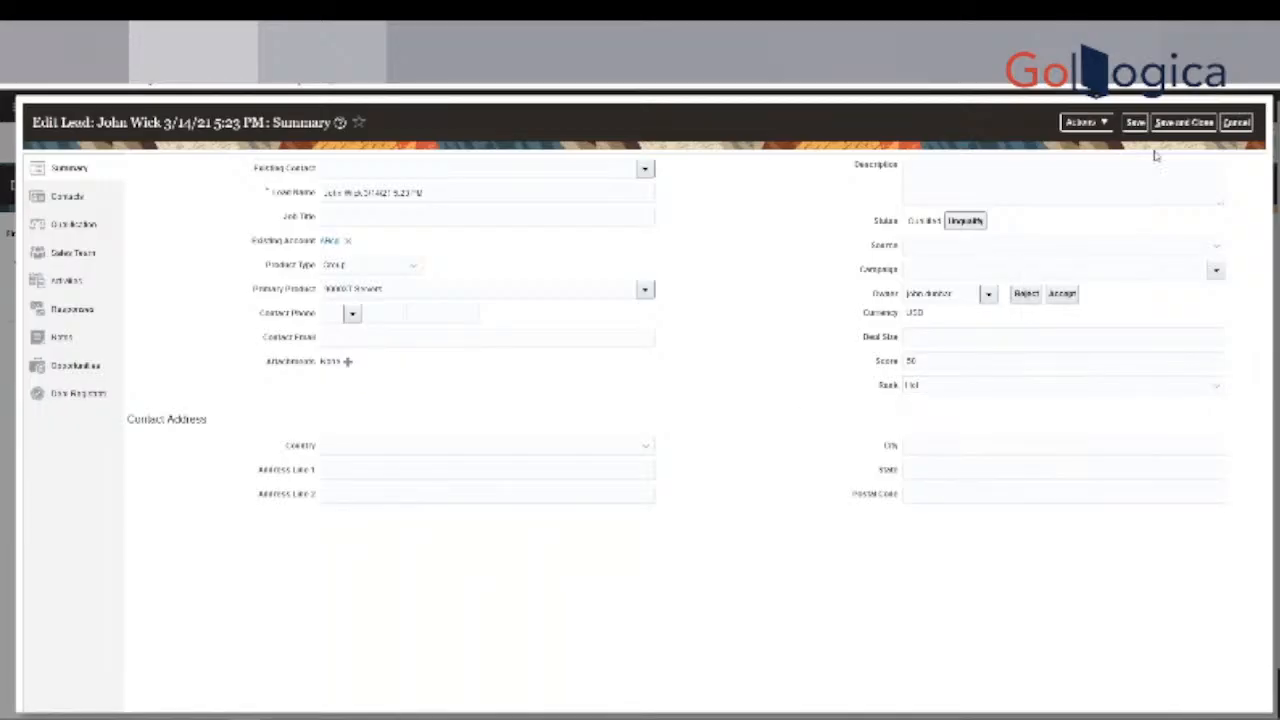
{"action": "left_click", "coordinate": [1183, 122]}
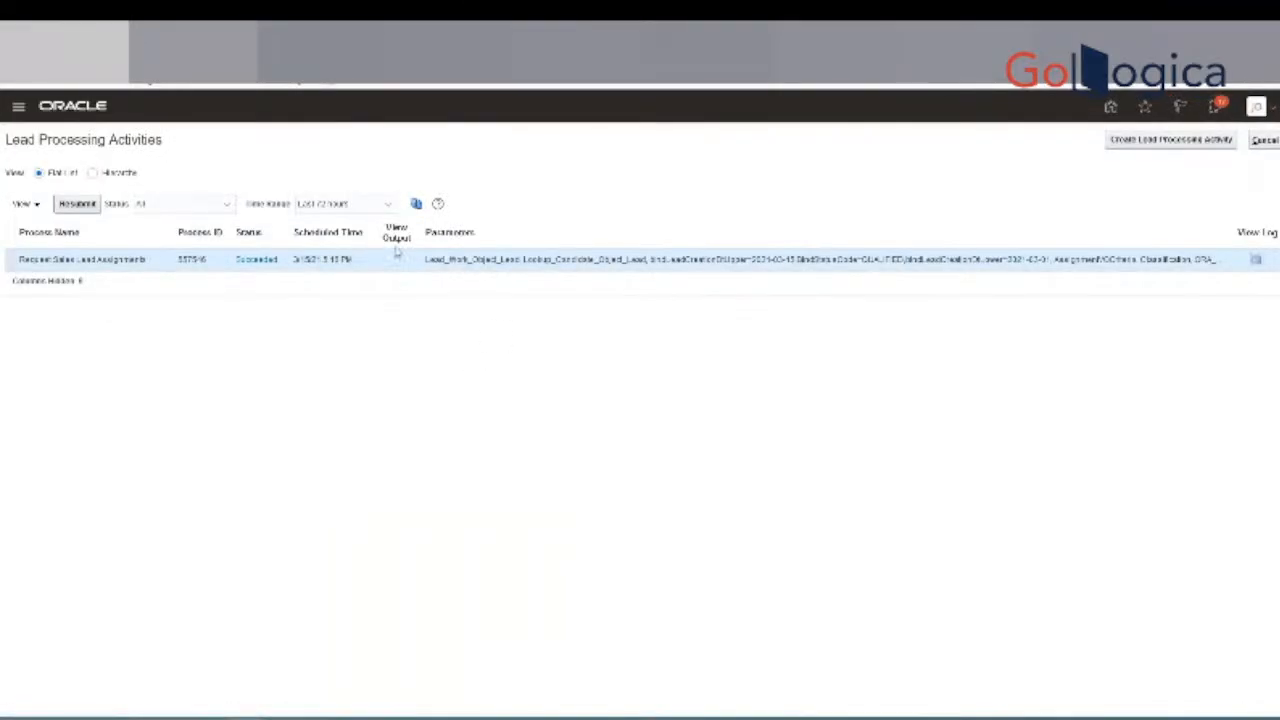
{"action": "left_click", "coordinate": [1264, 140]}
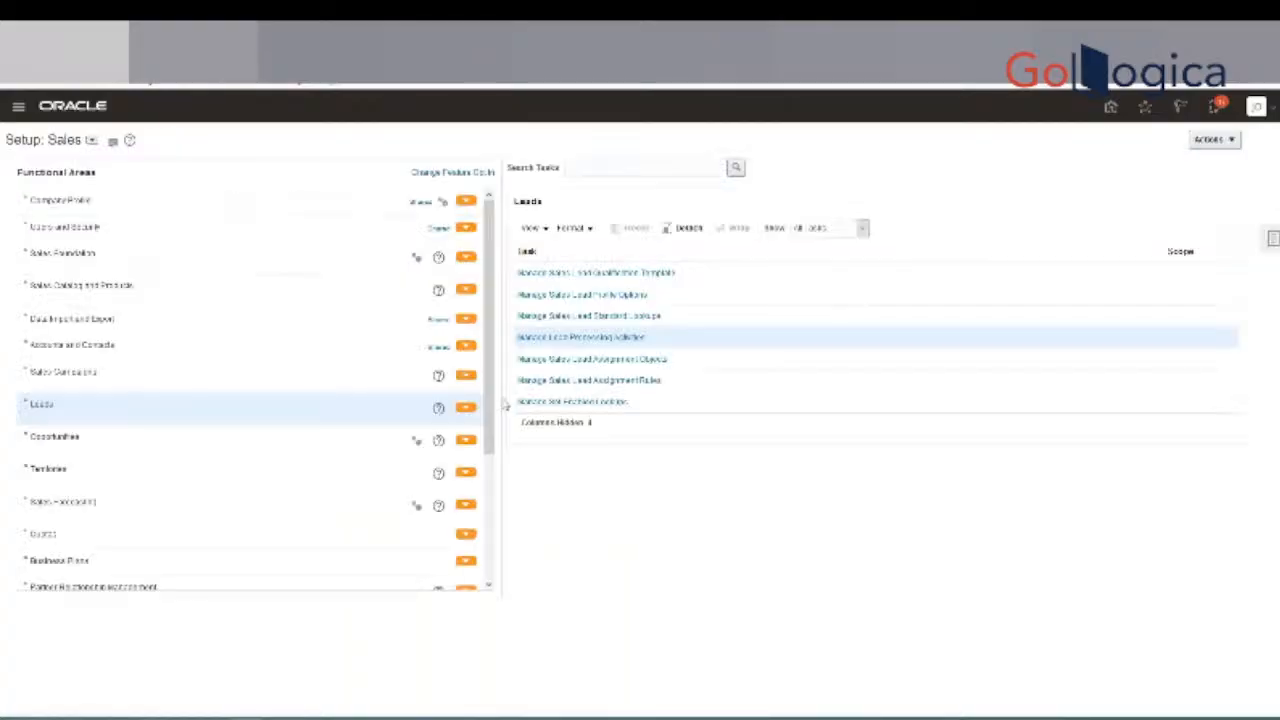
{"action": "left_click", "coordinate": [631, 381]}
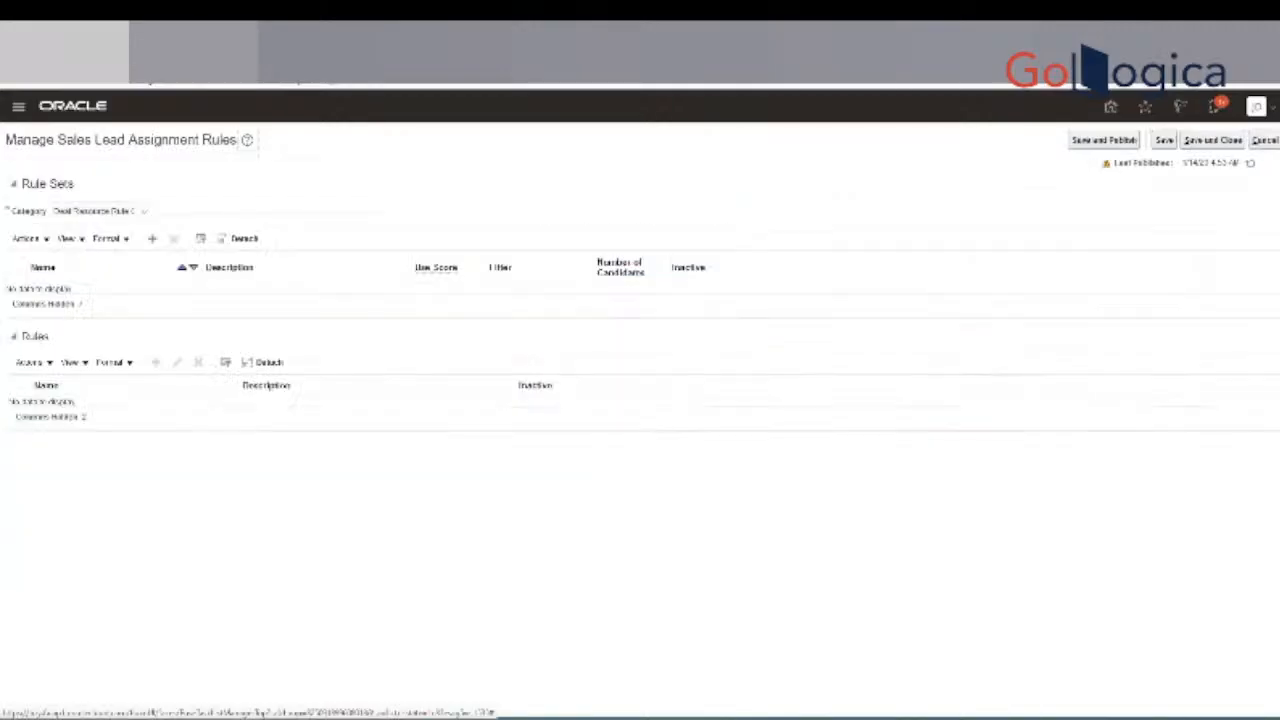
{"action": "left_click", "coordinate": [129, 211]}
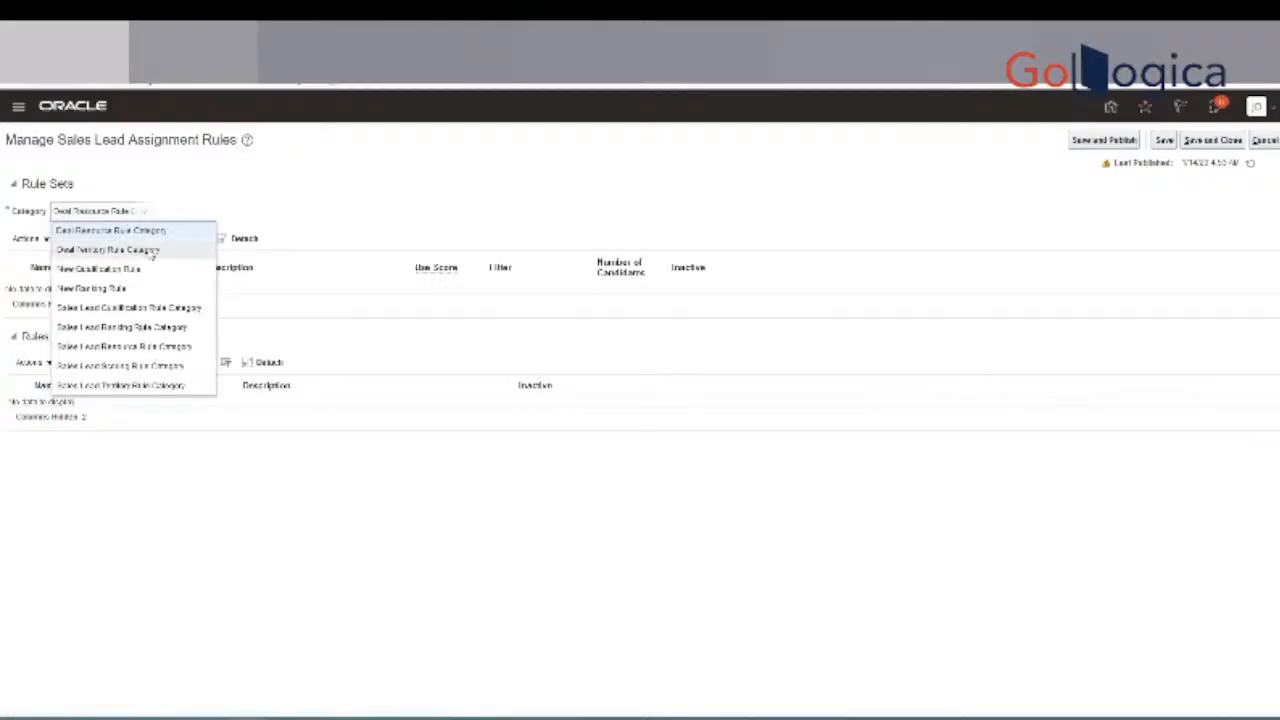
{"action": "left_click", "coordinate": [171, 366]}
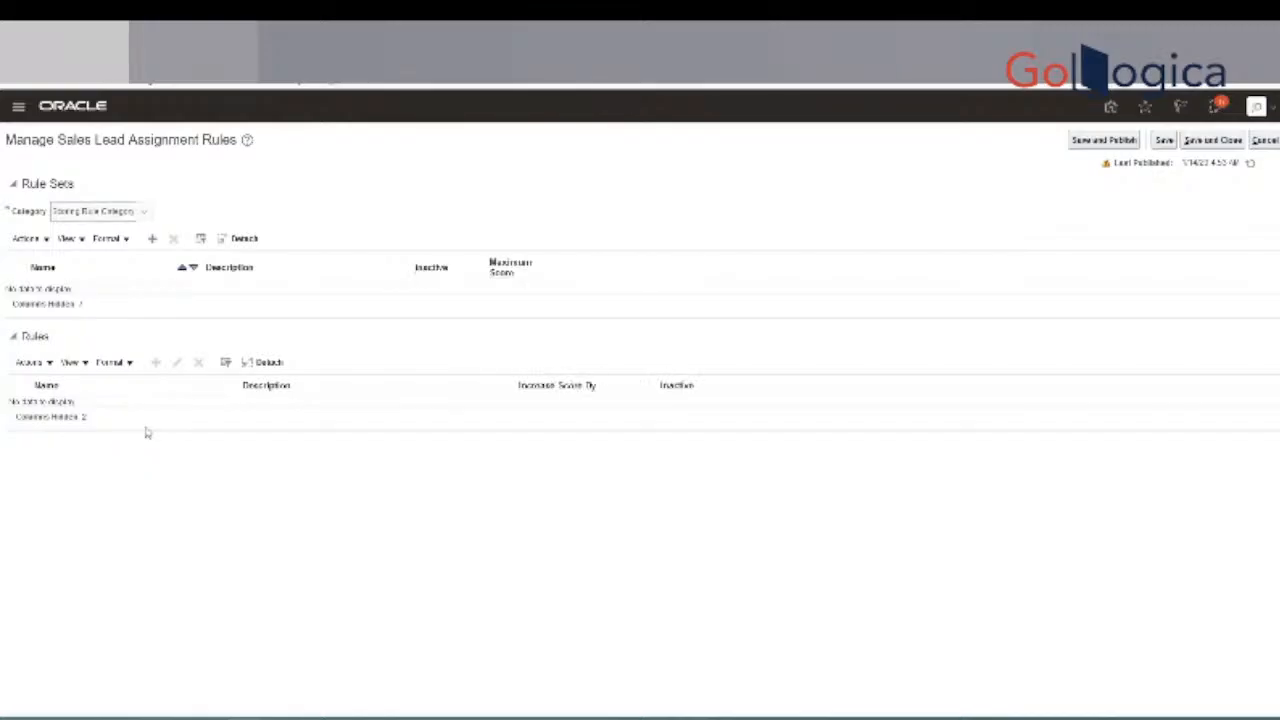
{"action": "left_click", "coordinate": [152, 238]}
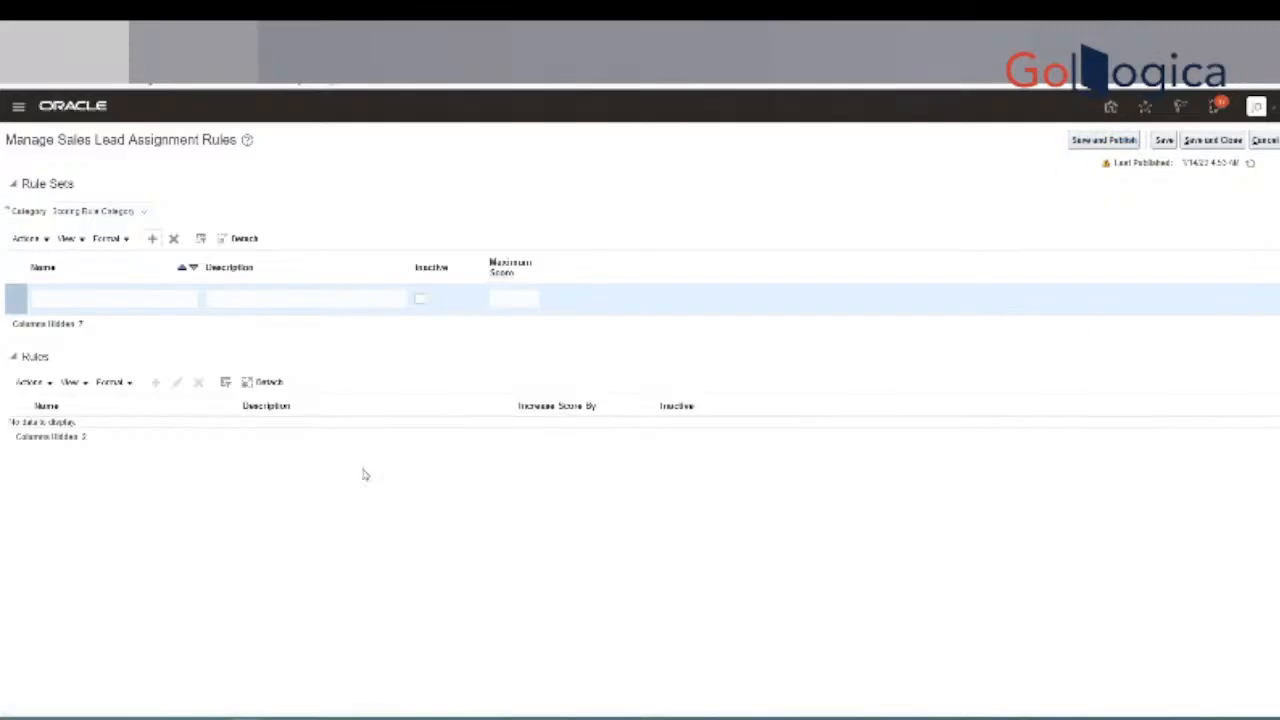
{"action": "left_click", "coordinate": [180, 300]}
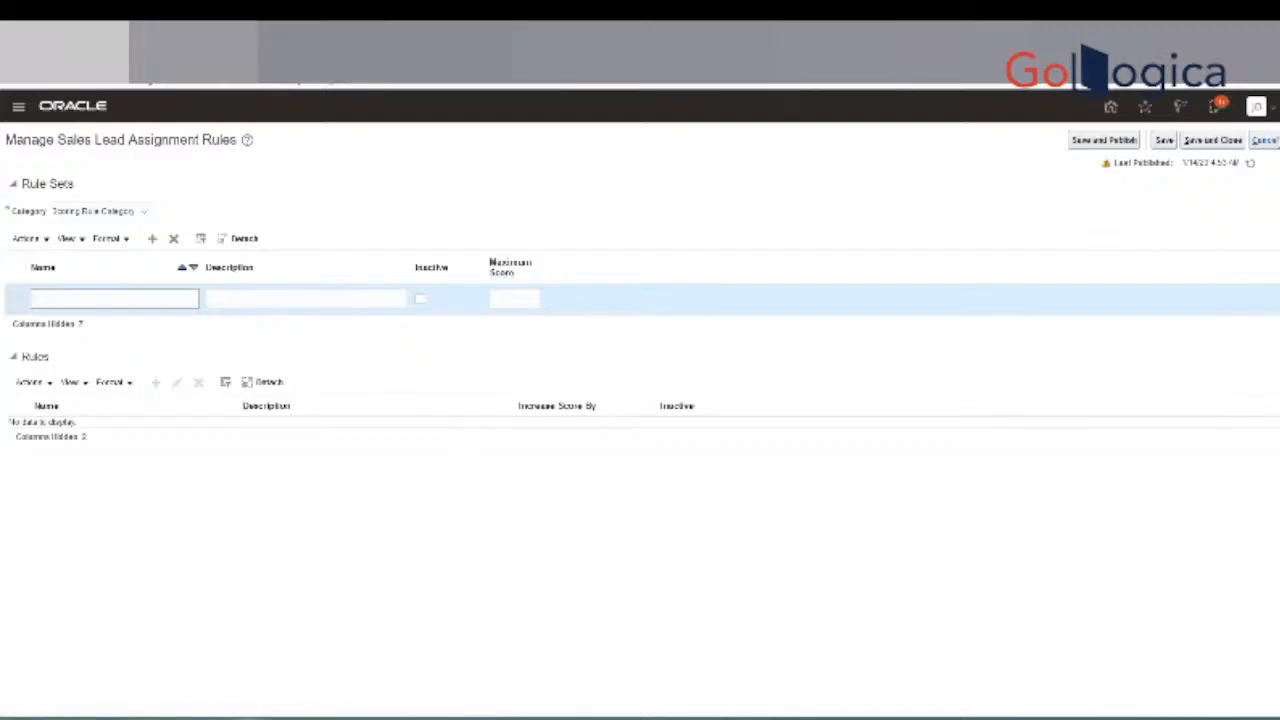
{"action": "left_click", "coordinate": [1268, 141]}
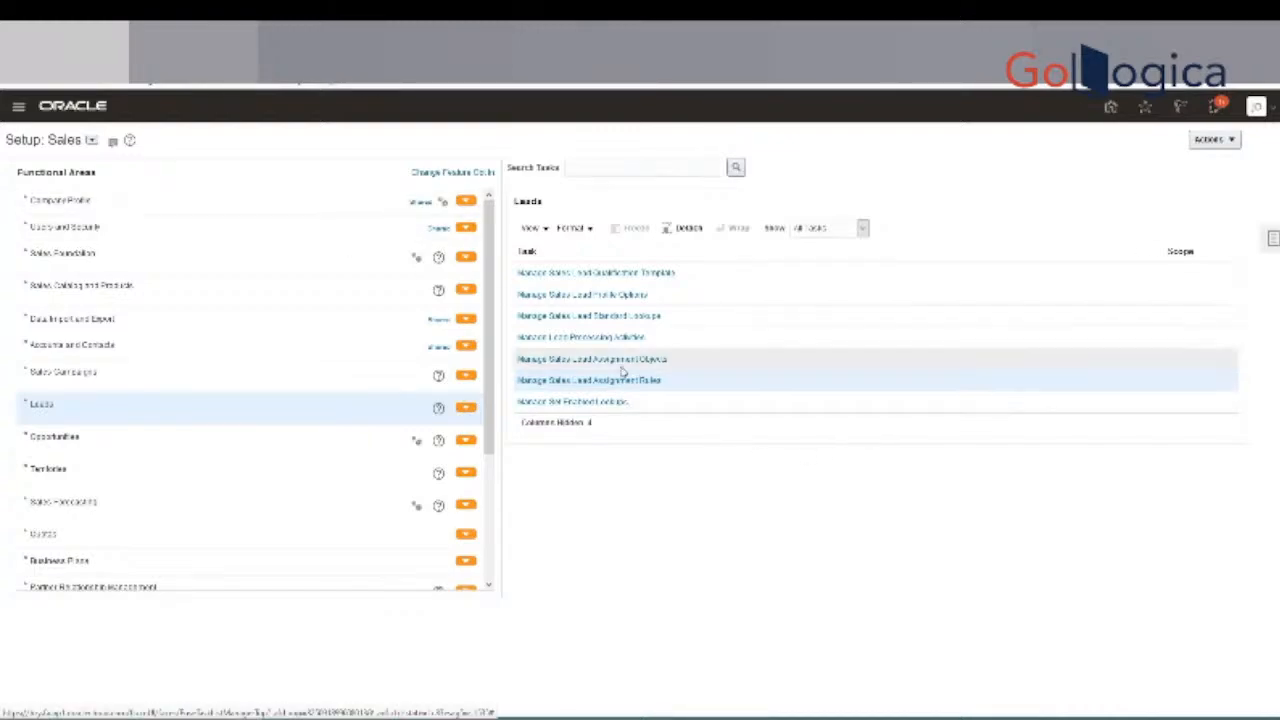
Check the process types offered for a new lead processing activity, including the Assignment settings, and close without submitting.
{"action": "left_click", "coordinate": [580, 337]}
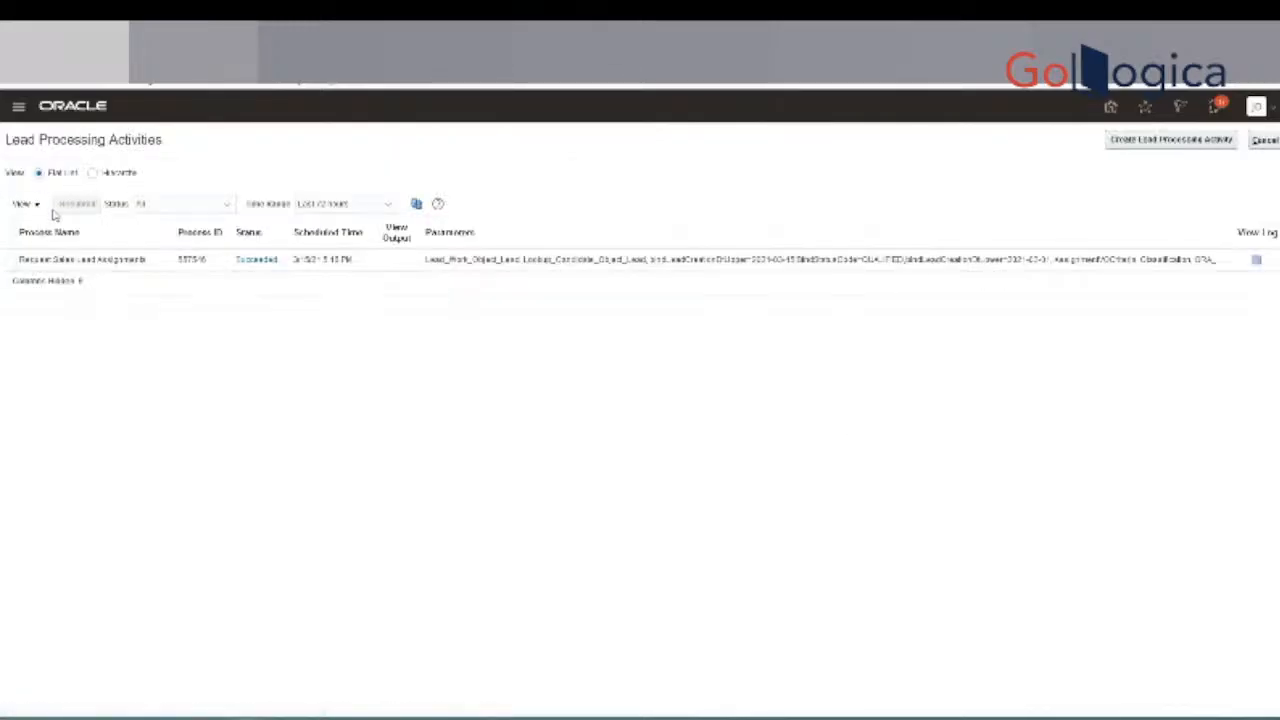
{"action": "left_click", "coordinate": [1140, 141]}
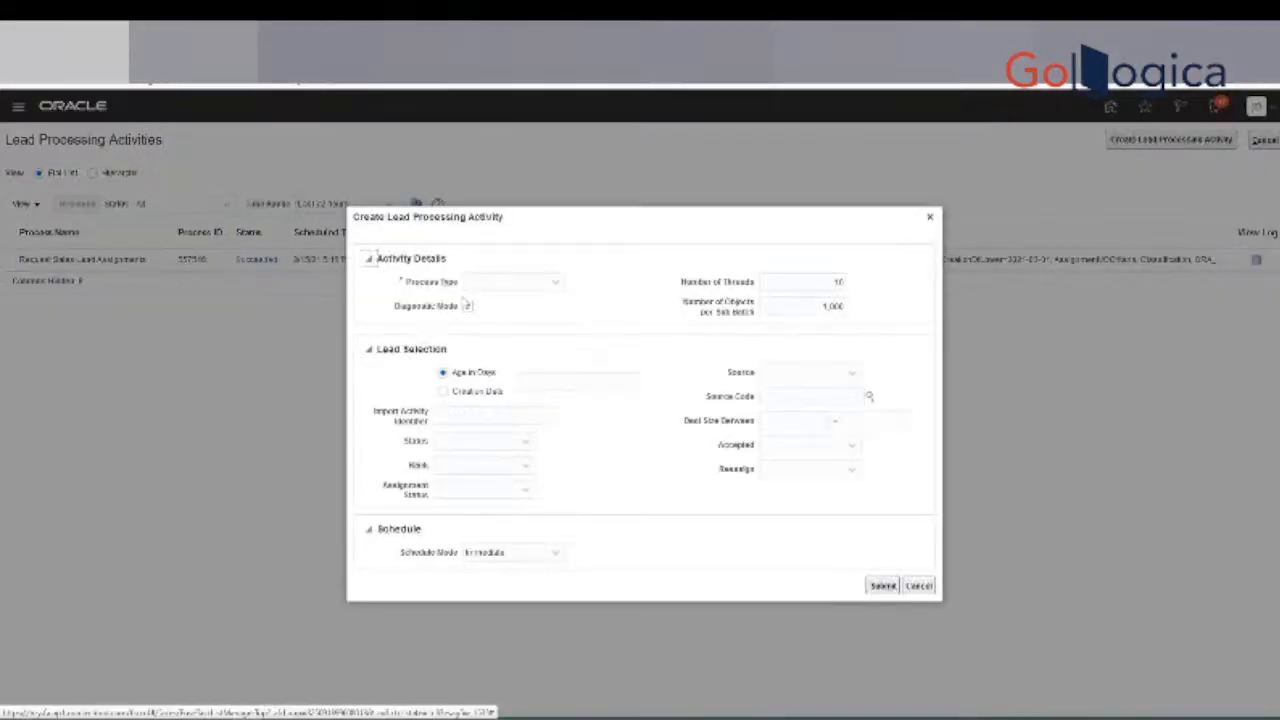
{"action": "left_click", "coordinate": [493, 287]}
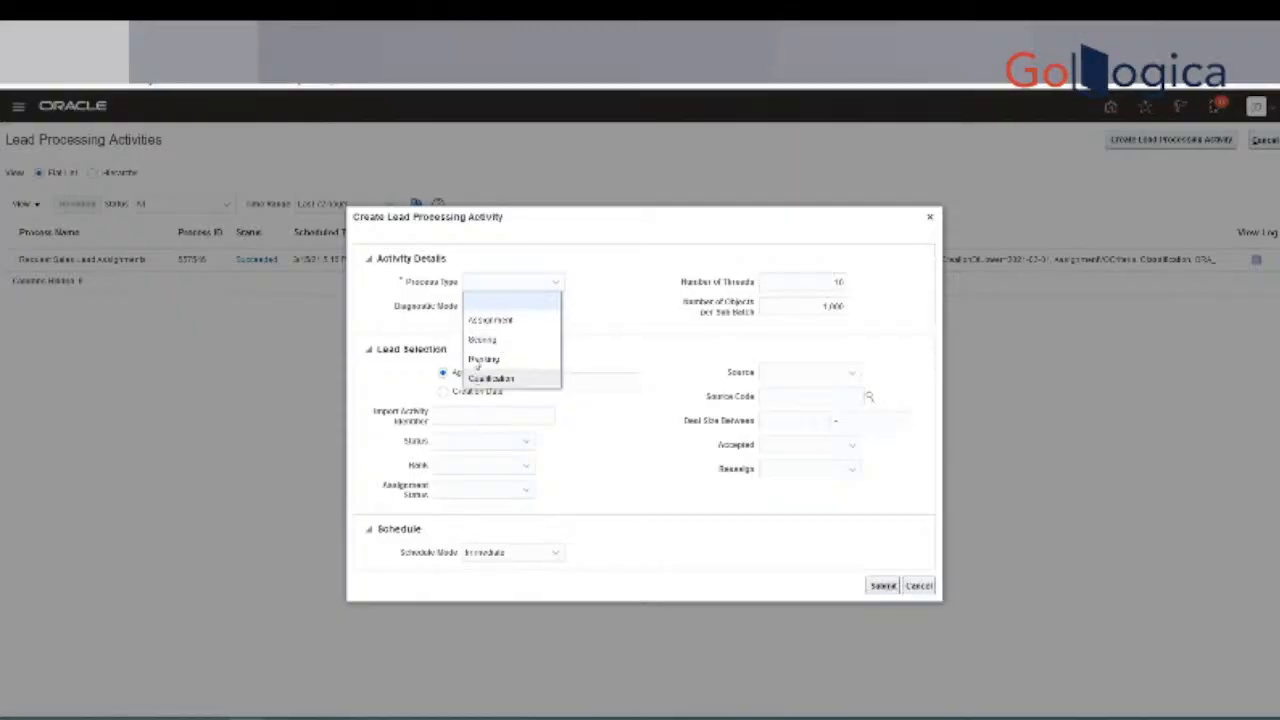
{"action": "left_click", "coordinate": [490, 320]}
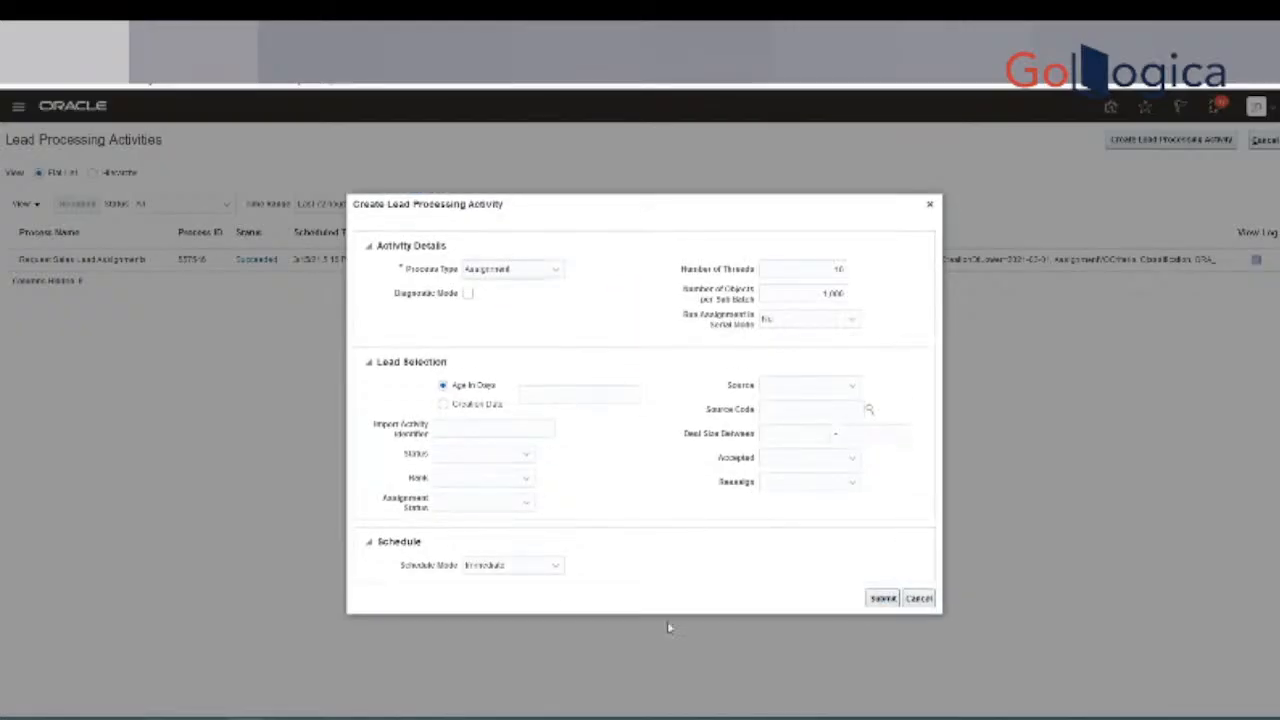
{"action": "left_click", "coordinate": [919, 598]}
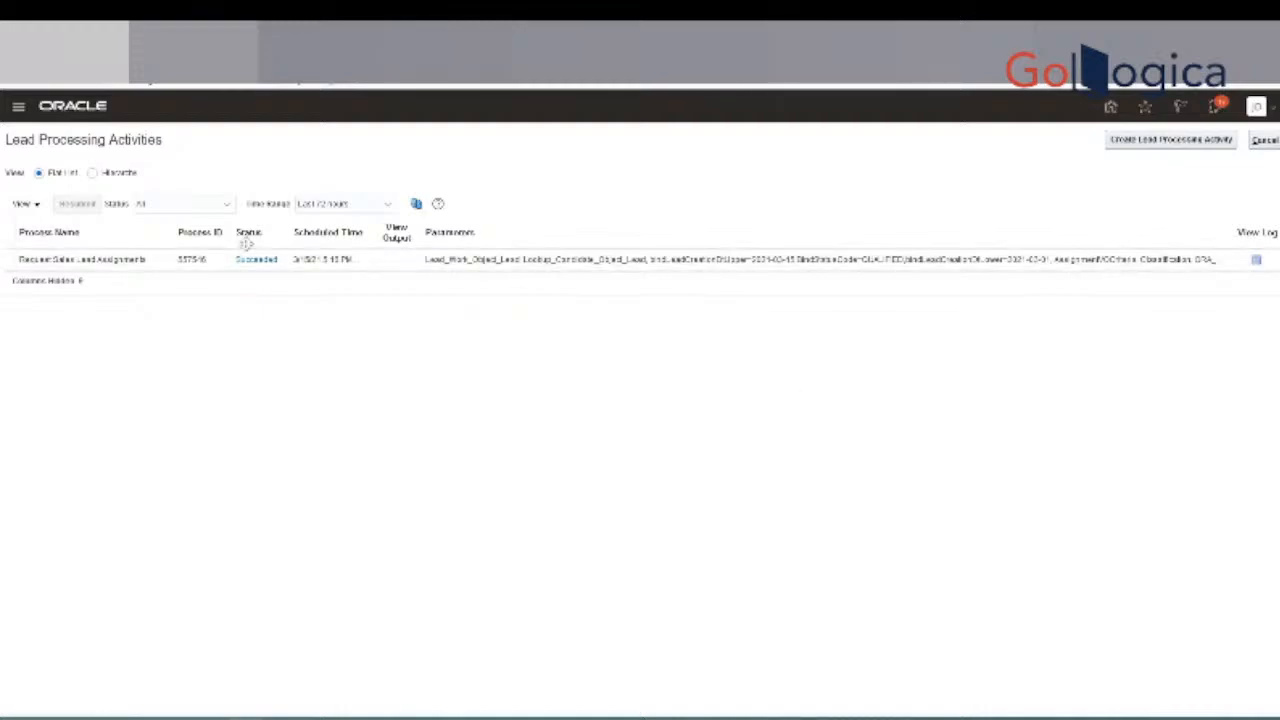
{"action": "left_click", "coordinate": [1180, 142]}
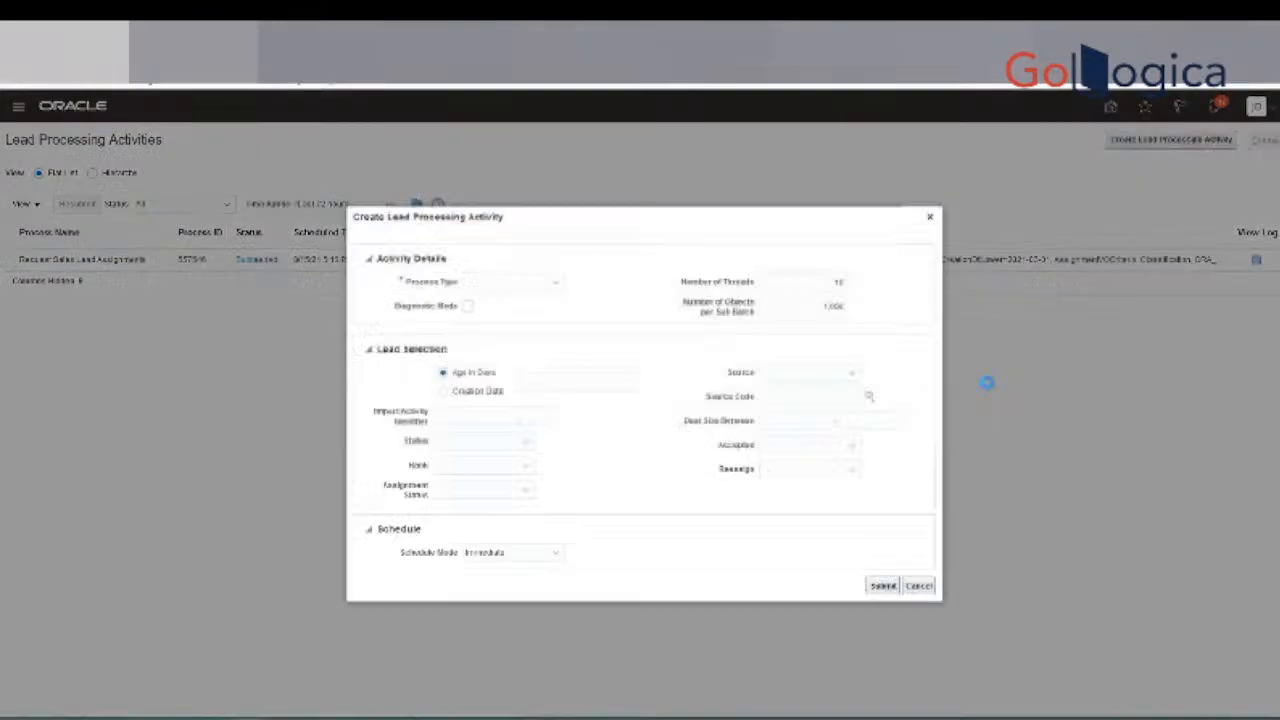
{"action": "left_click", "coordinate": [930, 217]}
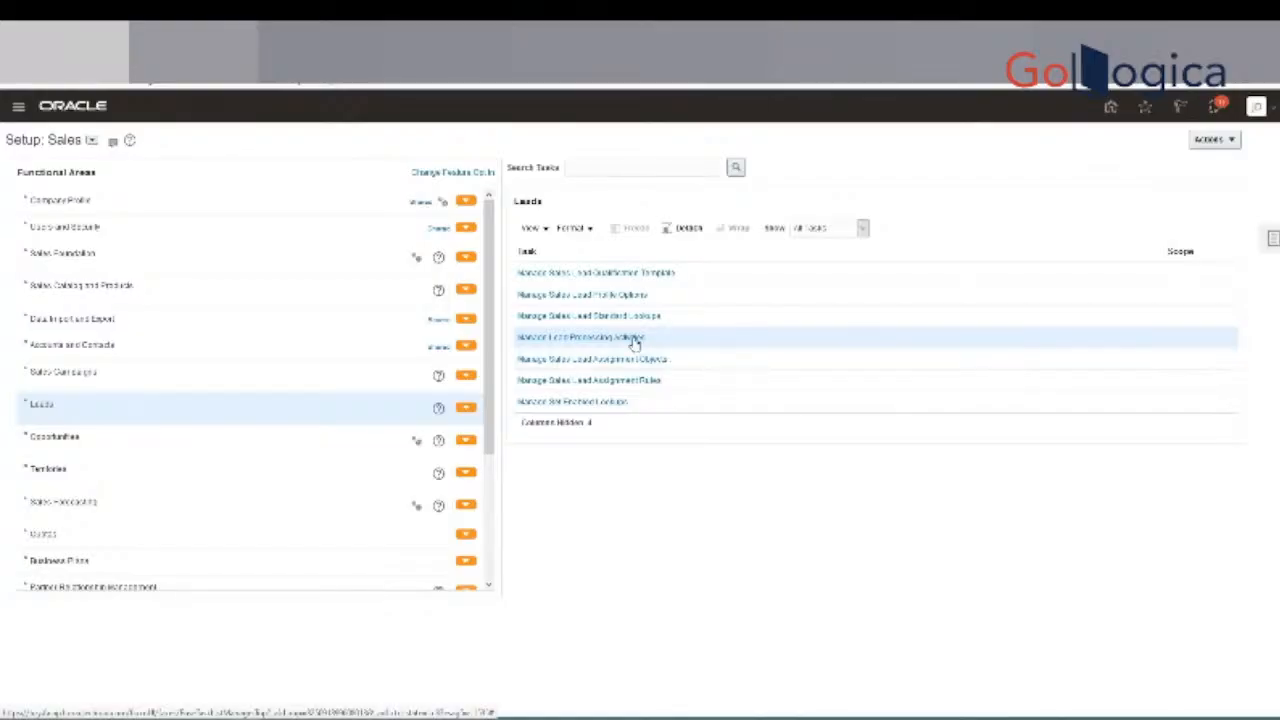
In the sales lead assignment rules, choose Sales Lead Resource Rule Category and add a rule set named Resource Rule.
{"action": "left_click", "coordinate": [651, 382]}
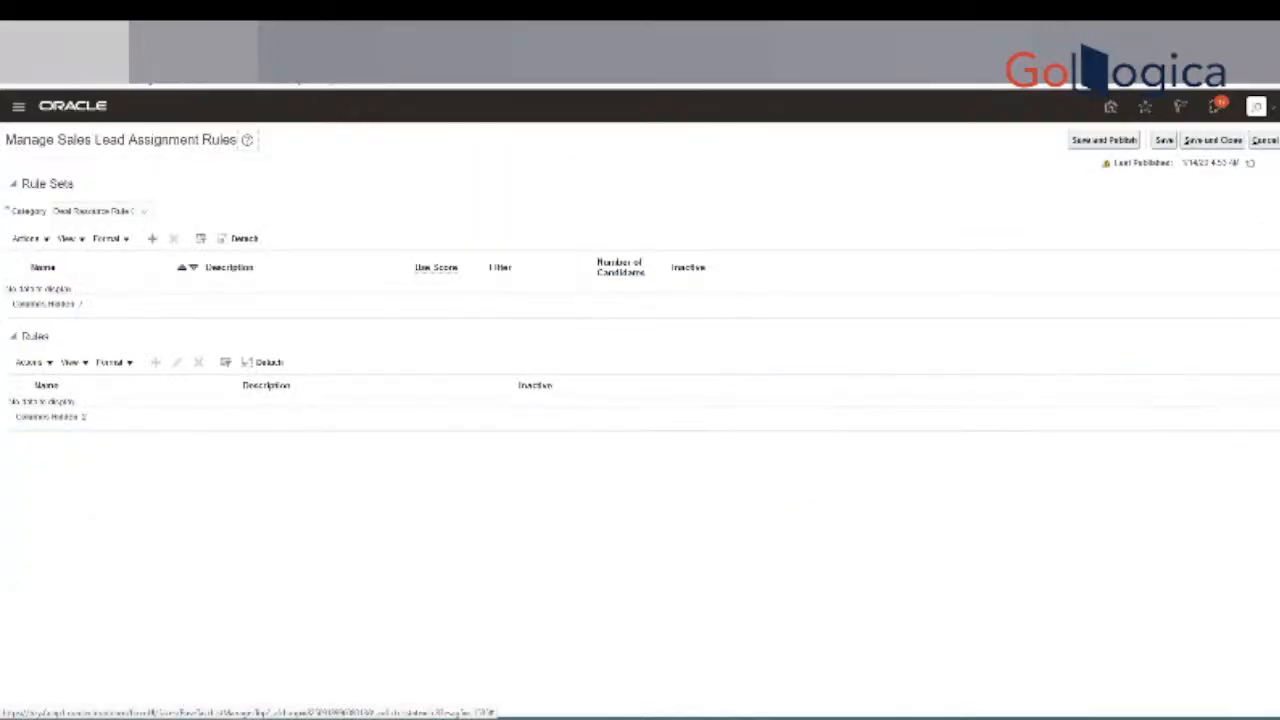
{"action": "left_click", "coordinate": [138, 211]}
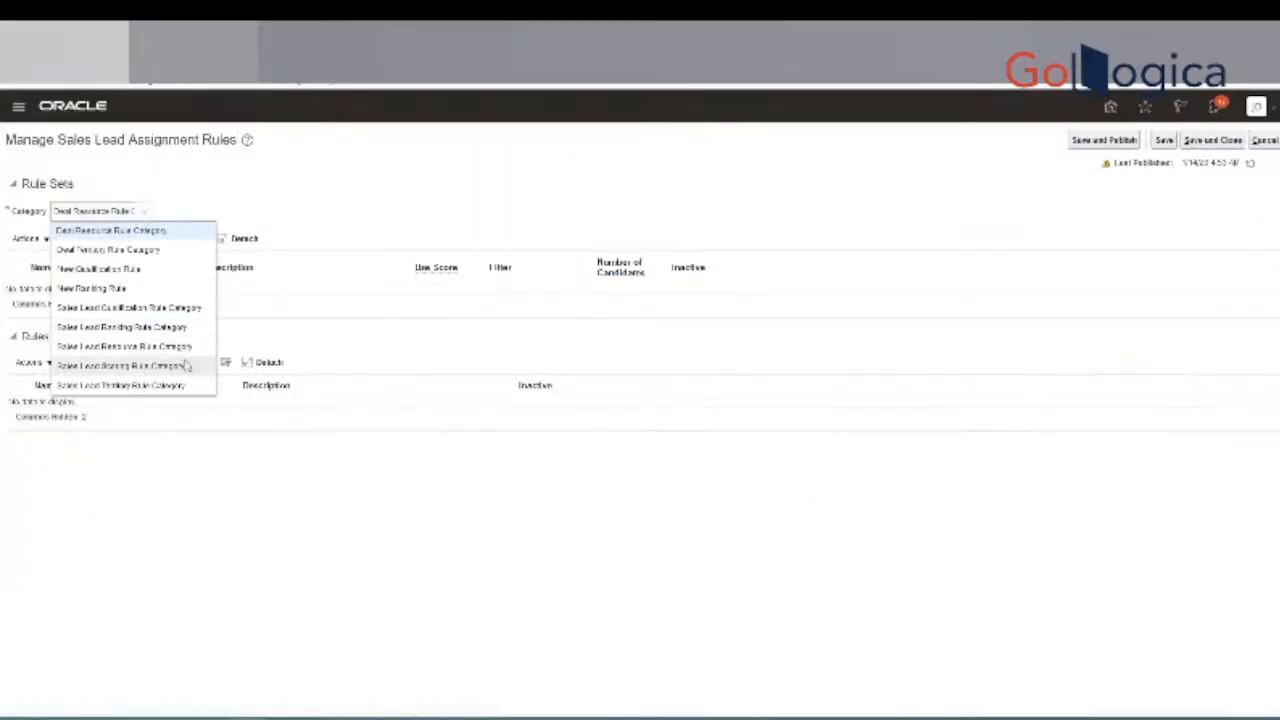
{"action": "left_click", "coordinate": [150, 366]}
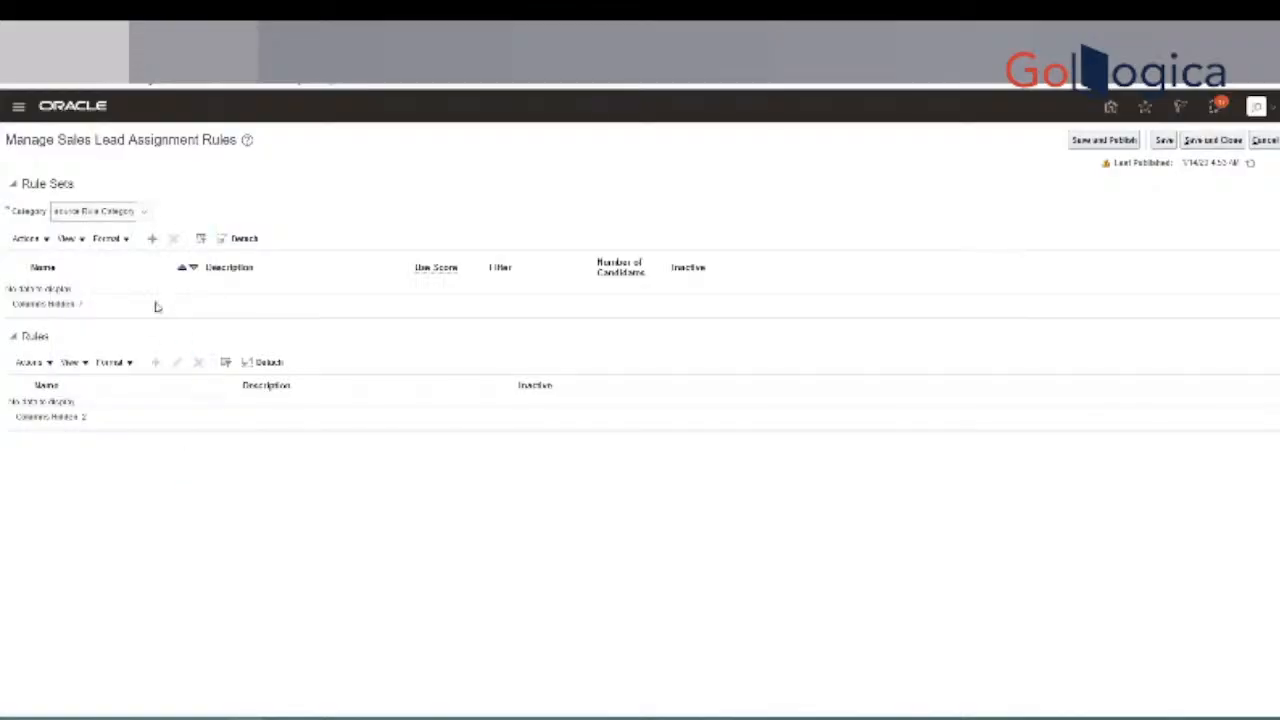
{"action": "left_click", "coordinate": [152, 238]}
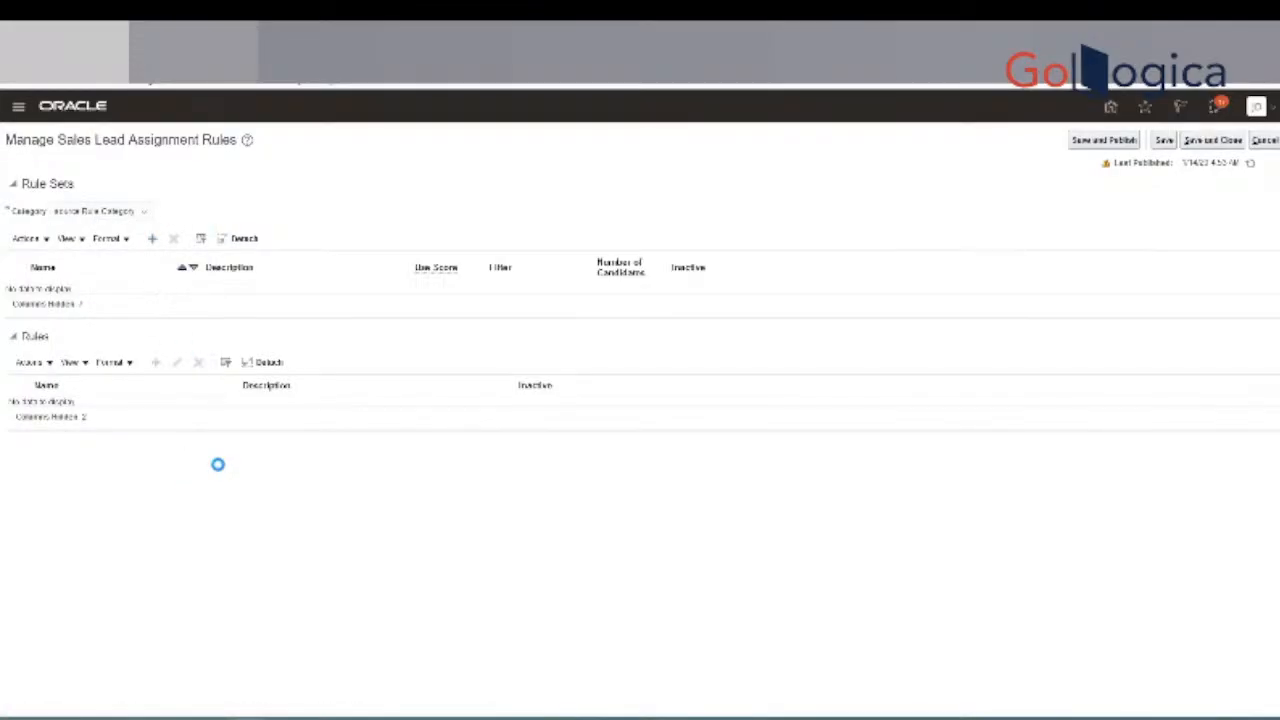
{"action": "left_click", "coordinate": [148, 296]}
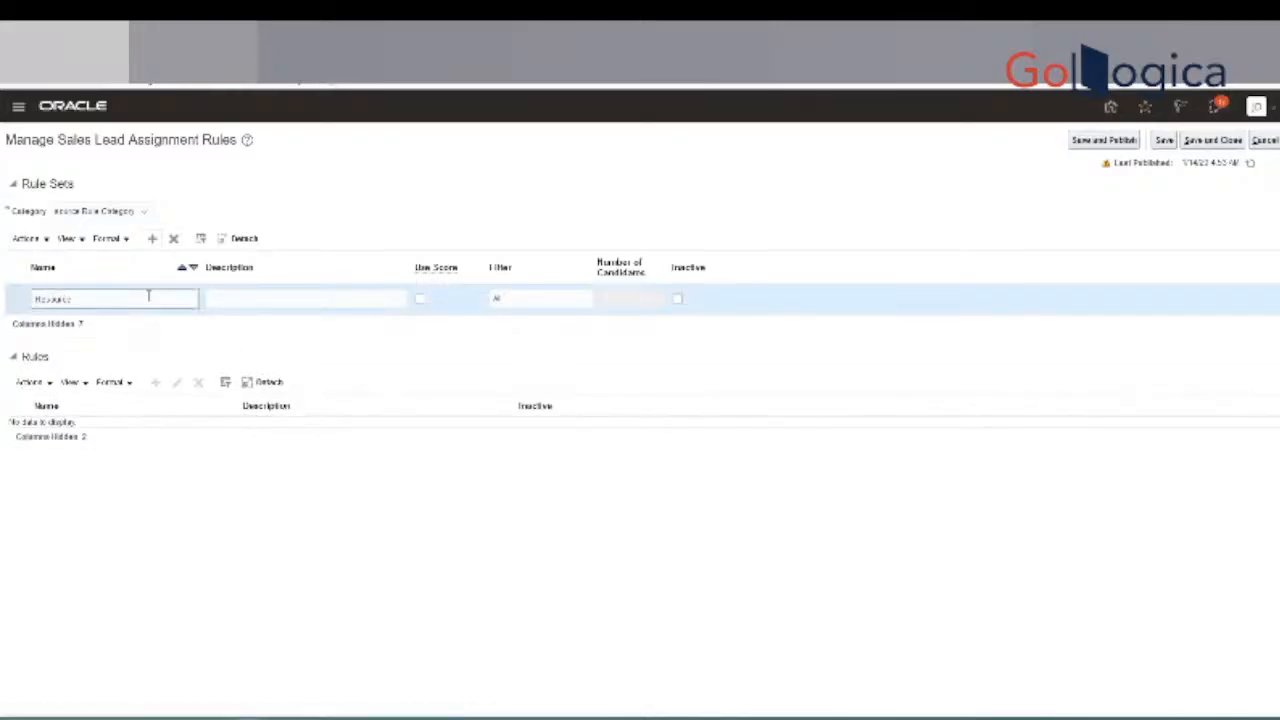
{"action": "type", "text": "Resource Rule"}
{"action": "left_click", "coordinate": [360, 344]}
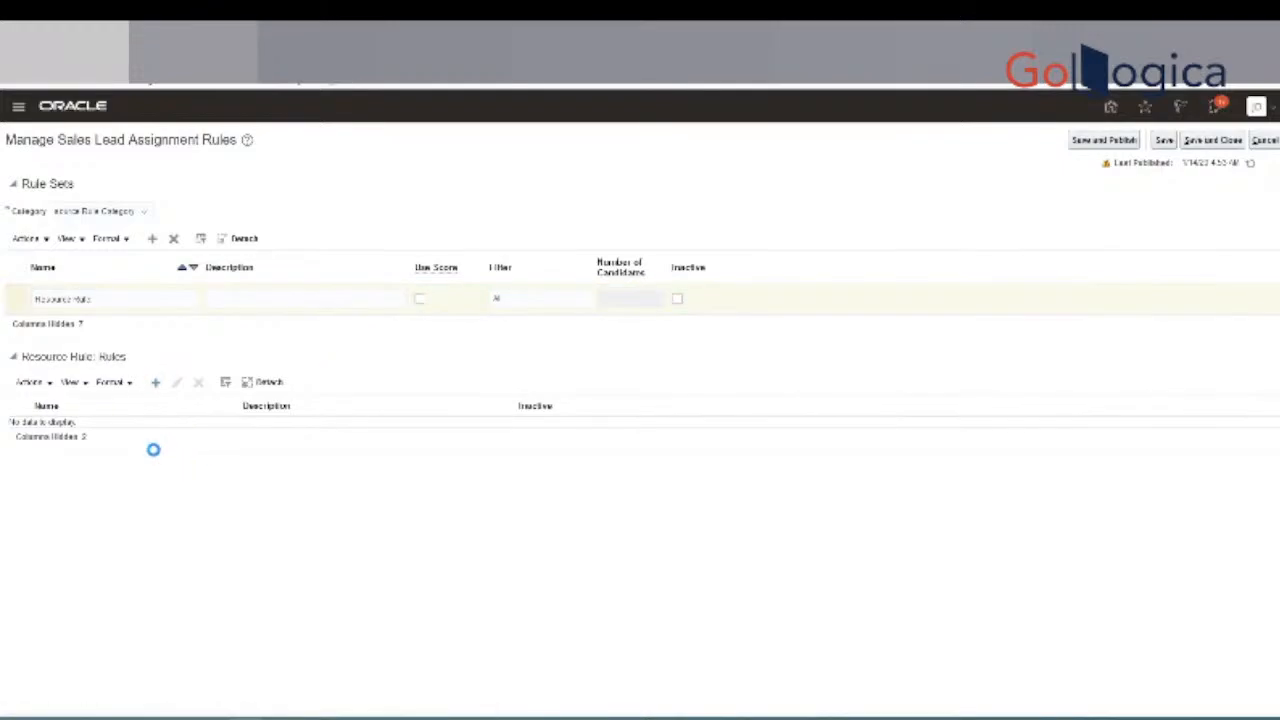
Name the new rule Resource rule1 and add a condition on the Sales Lead object.
{"action": "left_click", "coordinate": [393, 171]}
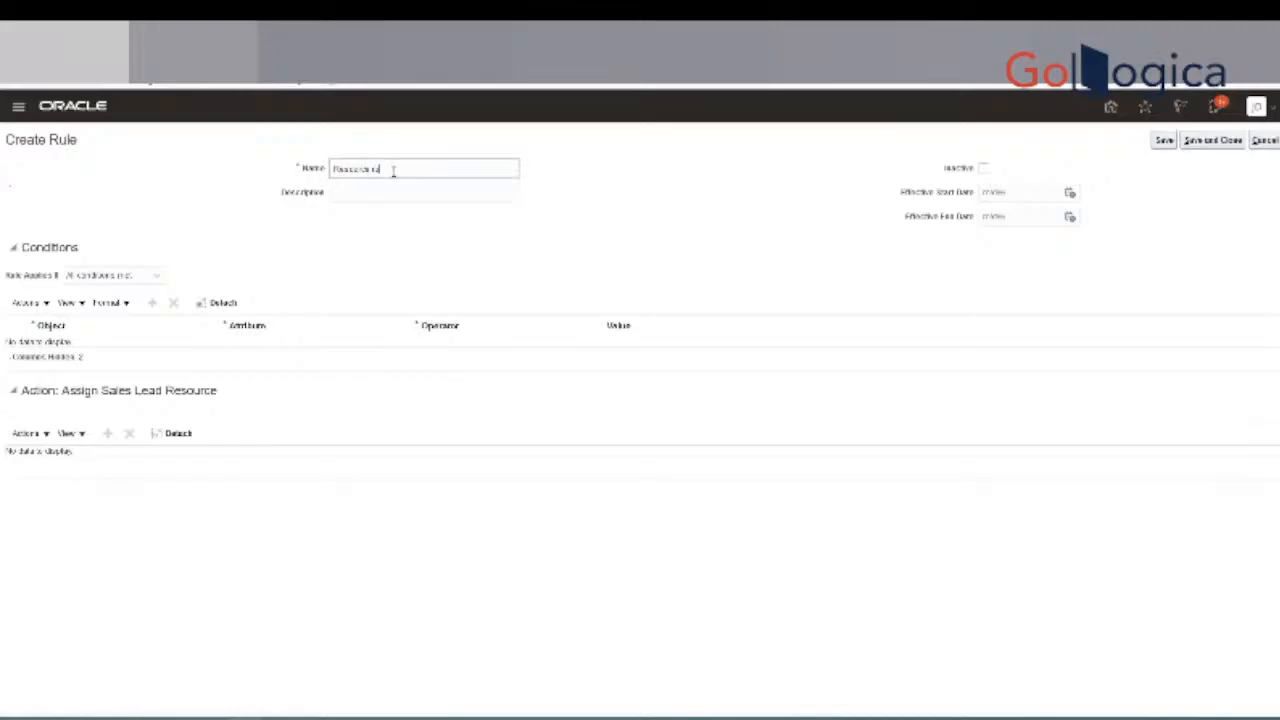
{"action": "left_click", "coordinate": [571, 218]}
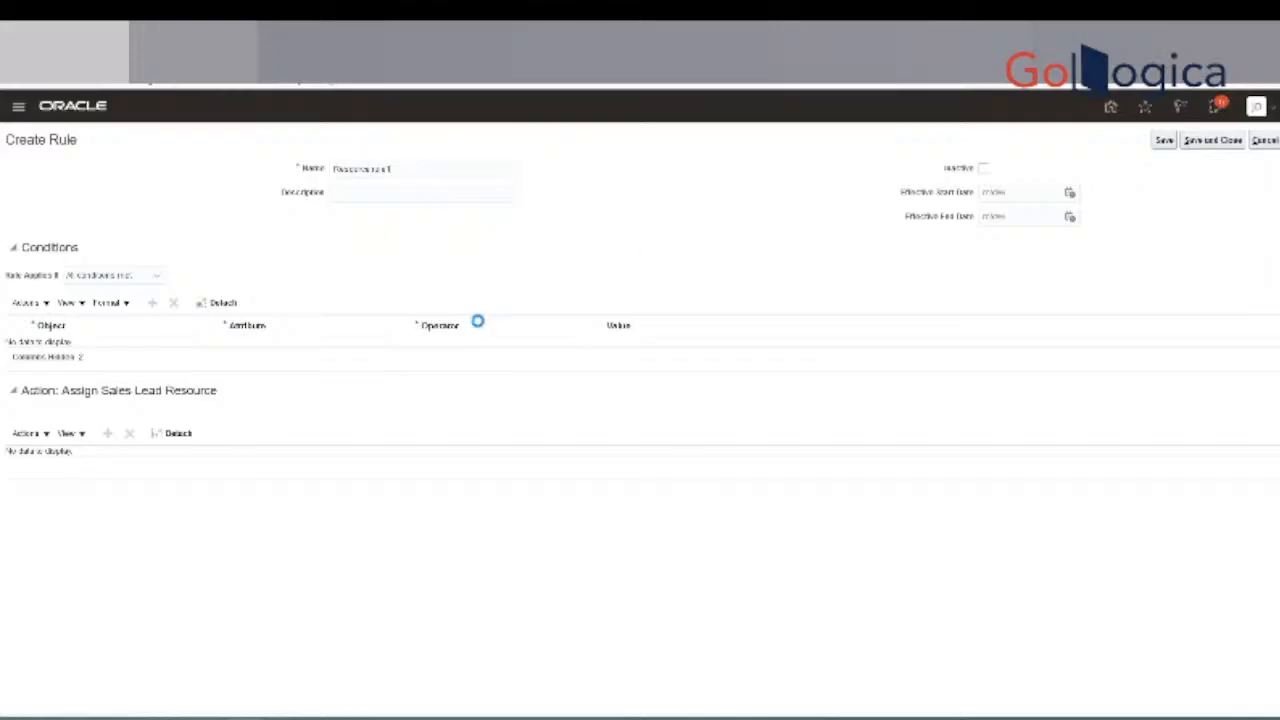
{"action": "left_click", "coordinate": [153, 304]}
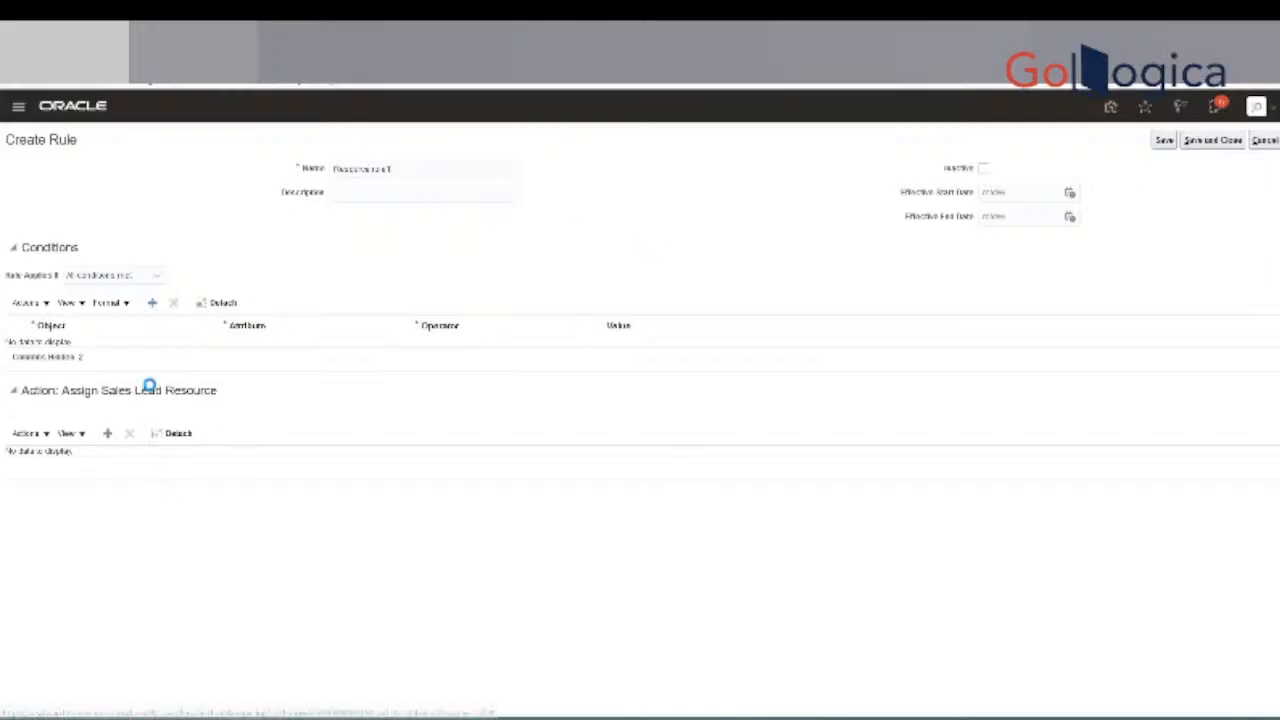
{"action": "left_click", "coordinate": [163, 363]}
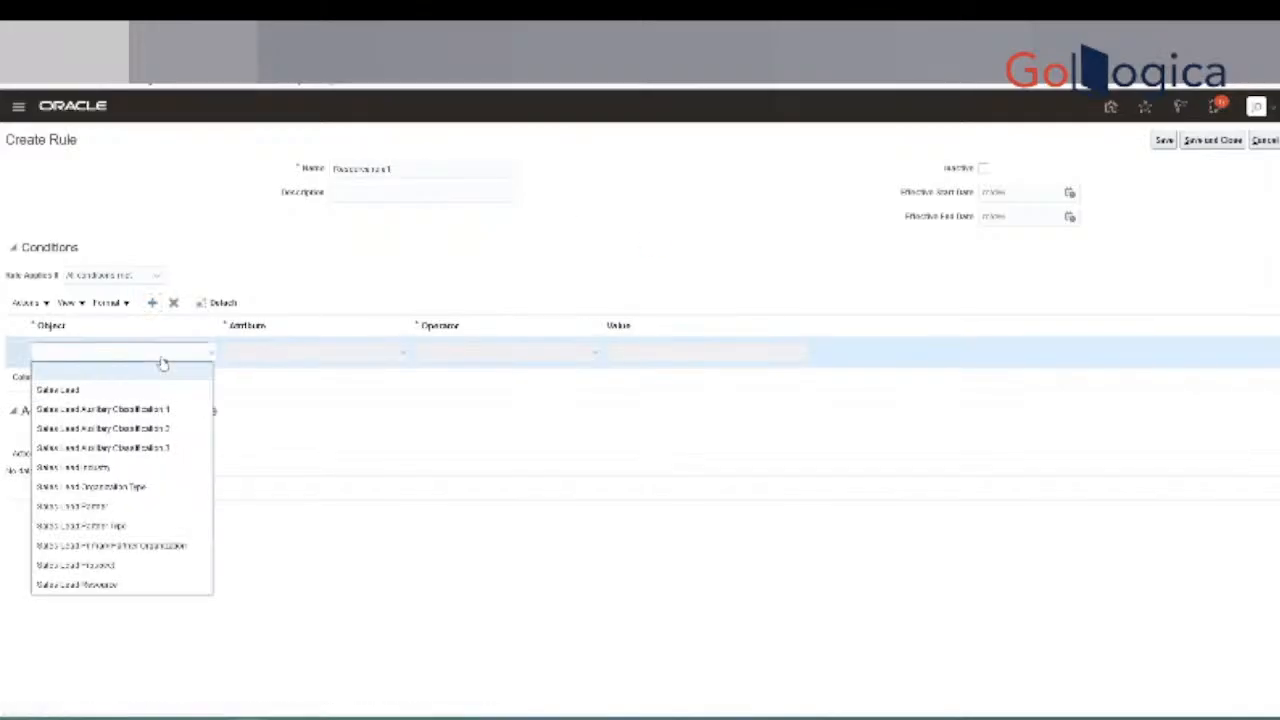
{"action": "left_click", "coordinate": [154, 386]}
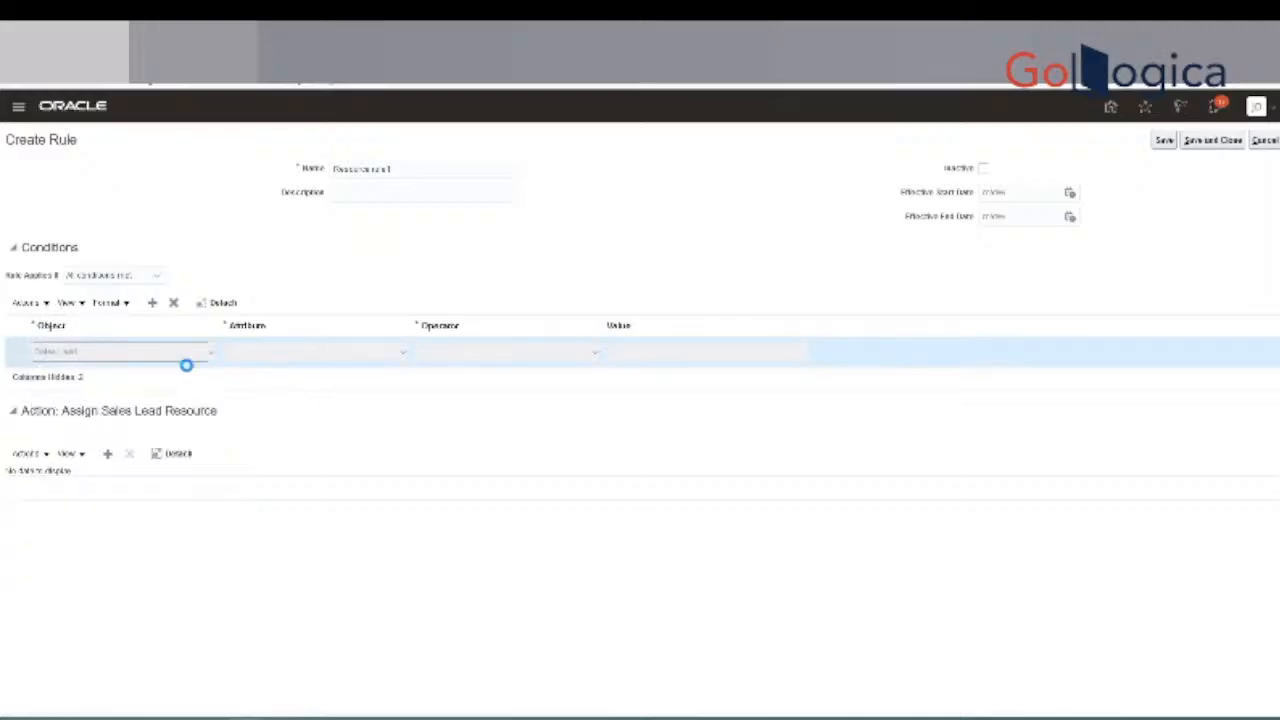
{"action": "left_click", "coordinate": [186, 360]}
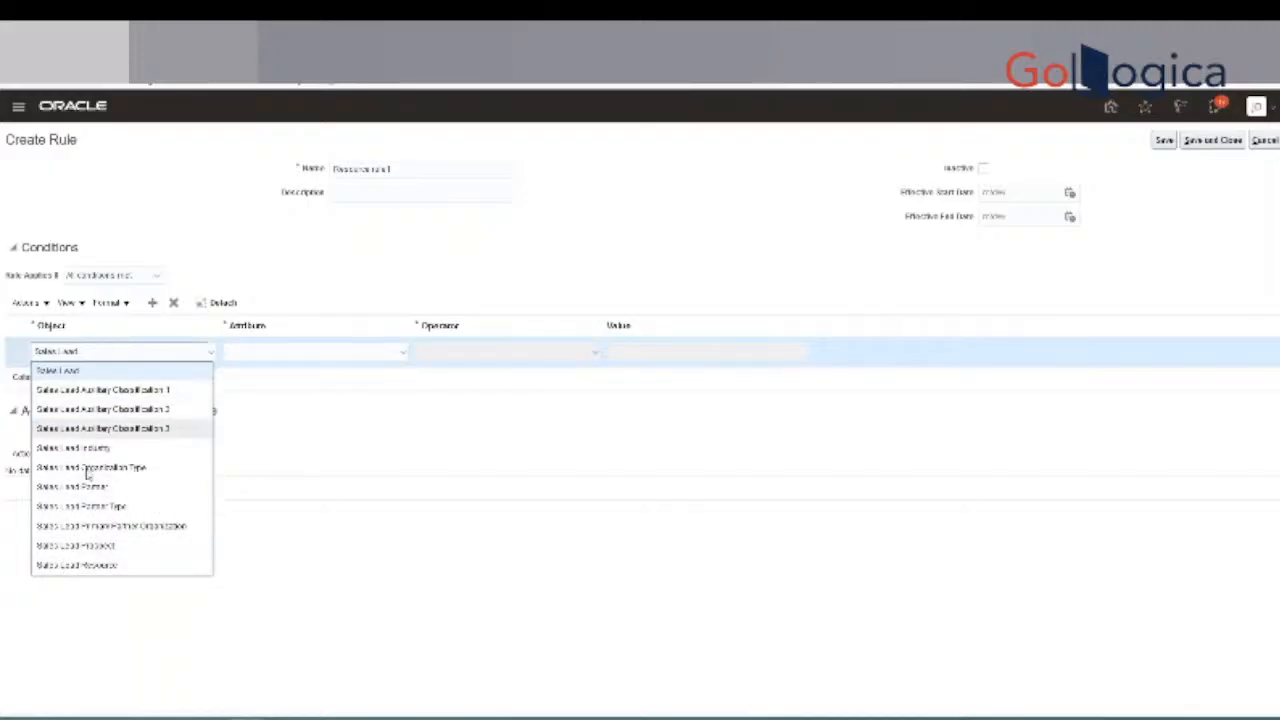
{"action": "left_click", "coordinate": [90, 371]}
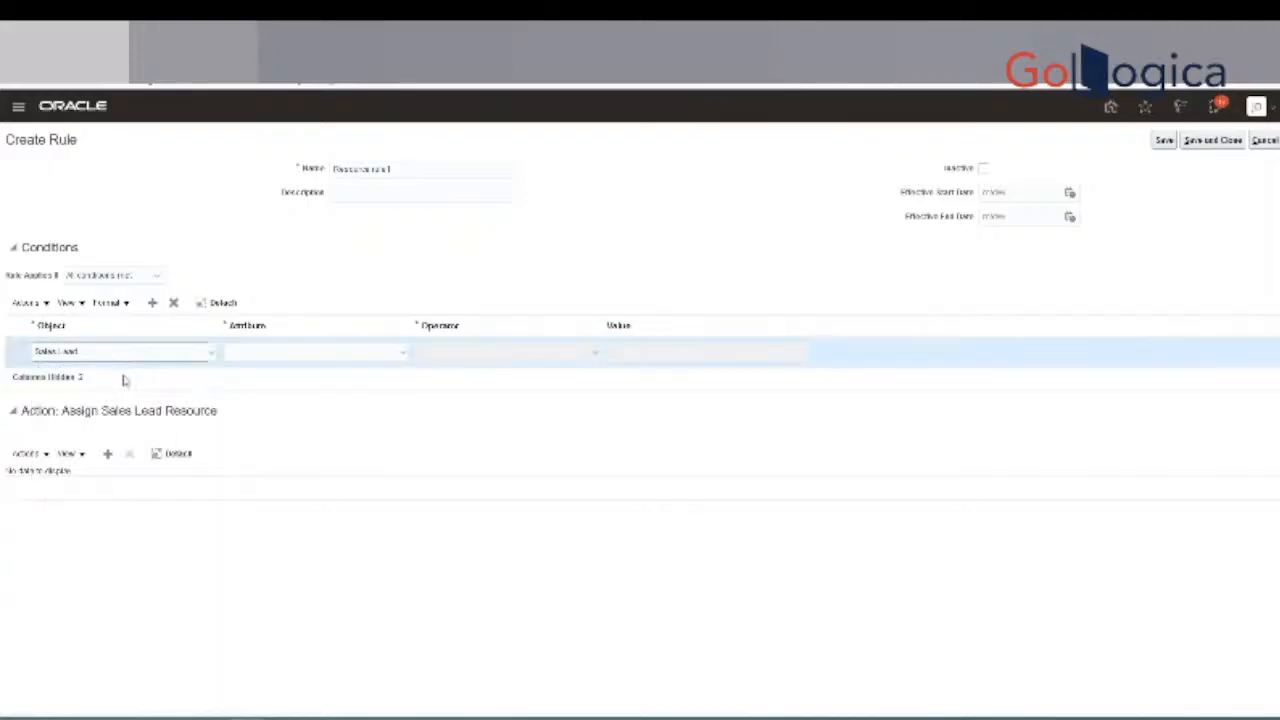
Complete the Sales Lead condition with the attribute Rank, the operator Equals and the value Hot.
{"action": "left_click", "coordinate": [405, 358]}
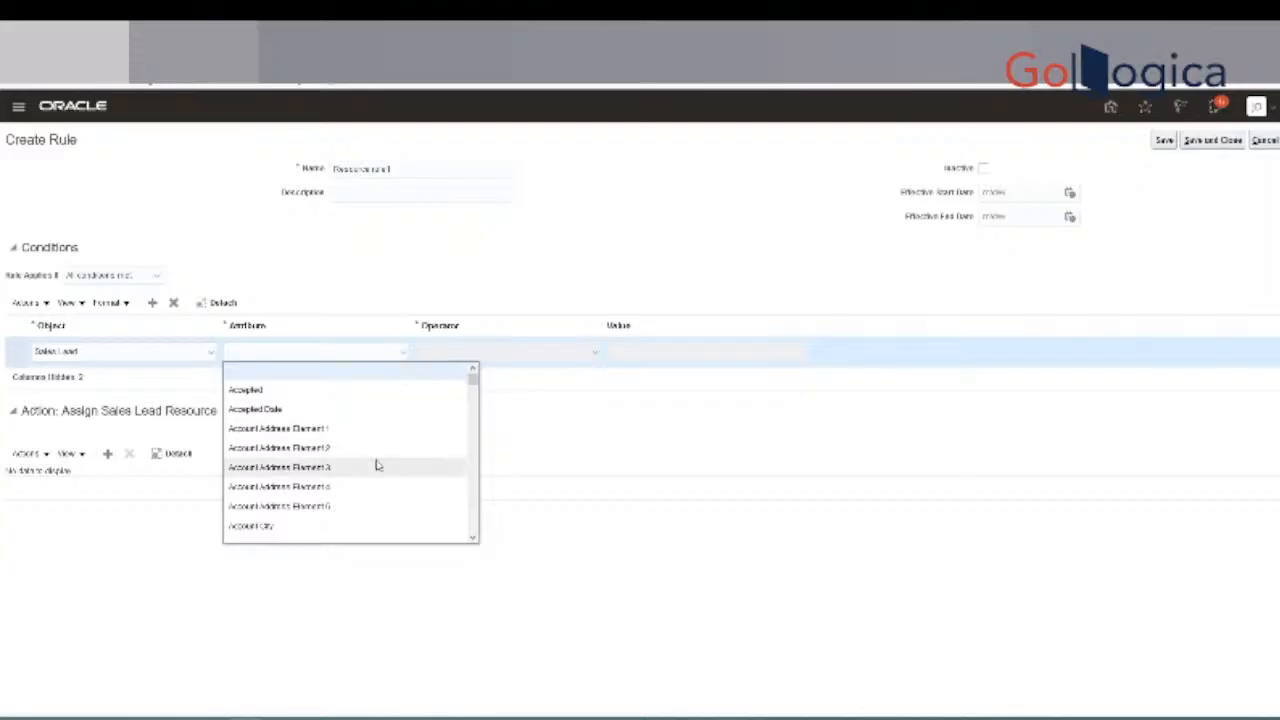
{"action": "scroll", "coordinate": [376, 477], "scroll_direction": "down", "scroll_amount": 3}
{"action": "scroll", "coordinate": [376, 477], "scroll_direction": "down", "scroll_amount": 3}
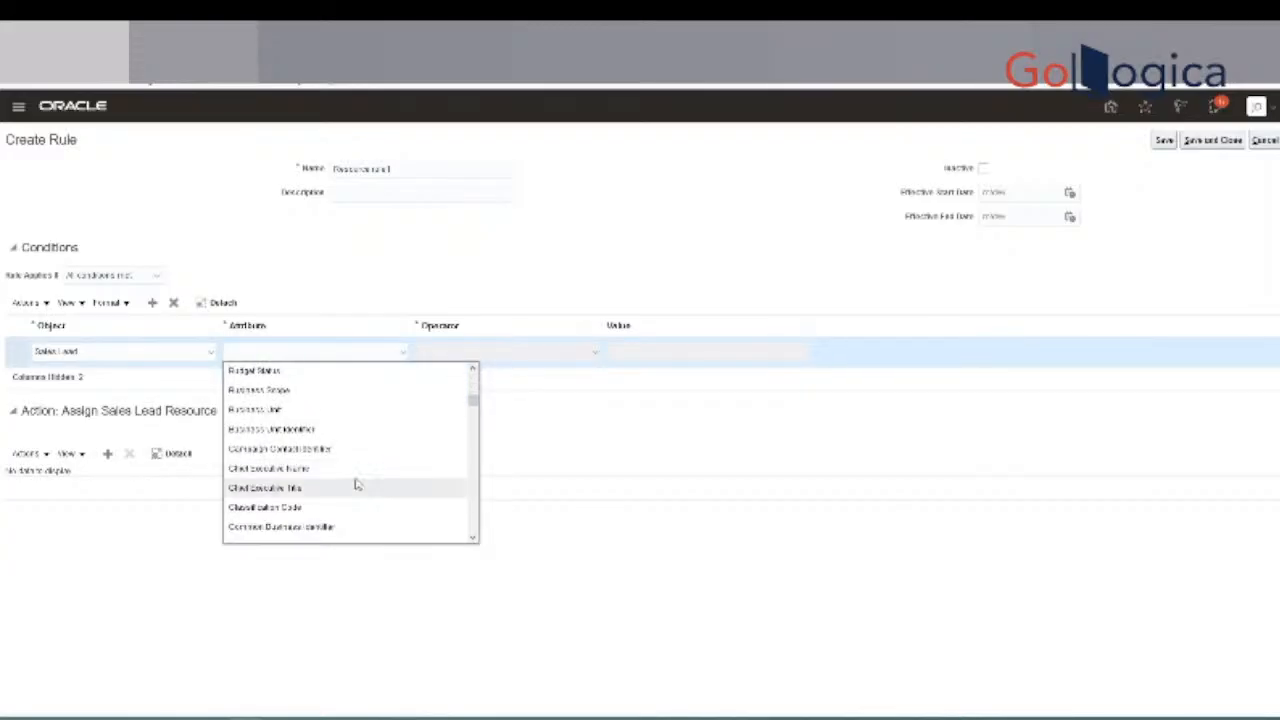
{"action": "scroll", "coordinate": [357, 483], "scroll_direction": "down", "scroll_amount": 10}
{"action": "left_click", "coordinate": [315, 532]}
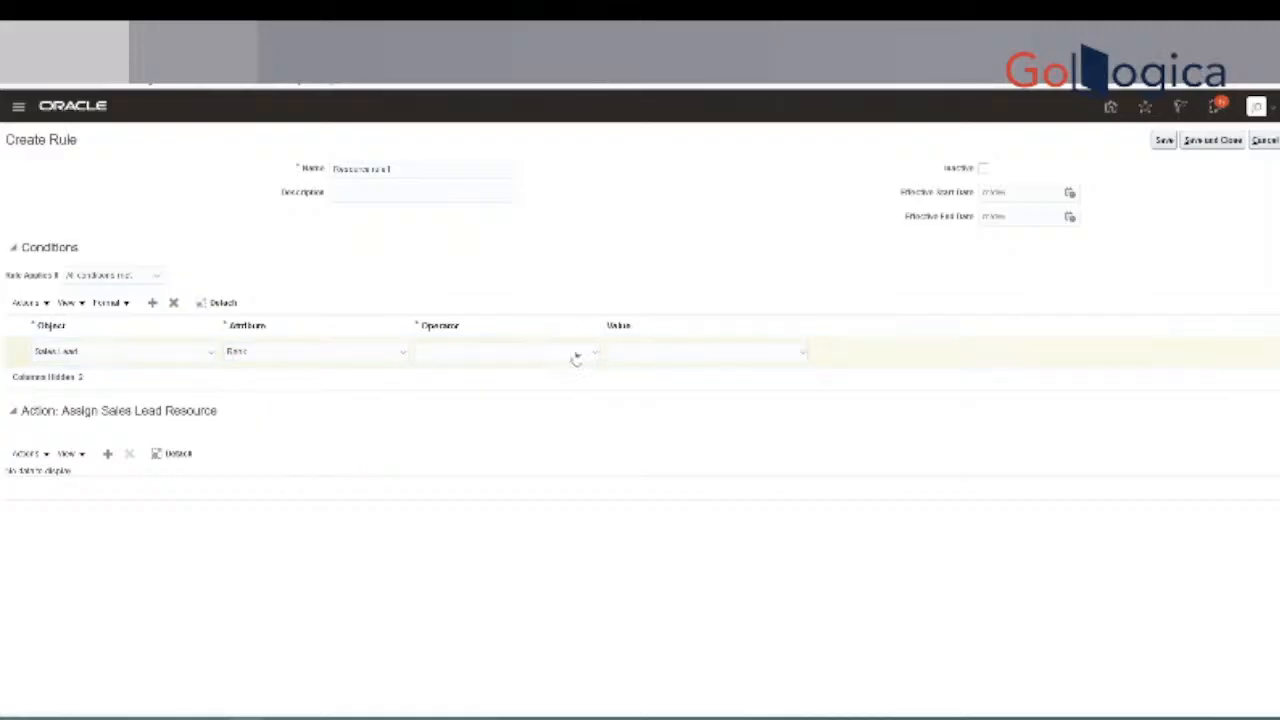
{"action": "left_click", "coordinate": [586, 355]}
{"action": "left_click", "coordinate": [511, 389]}
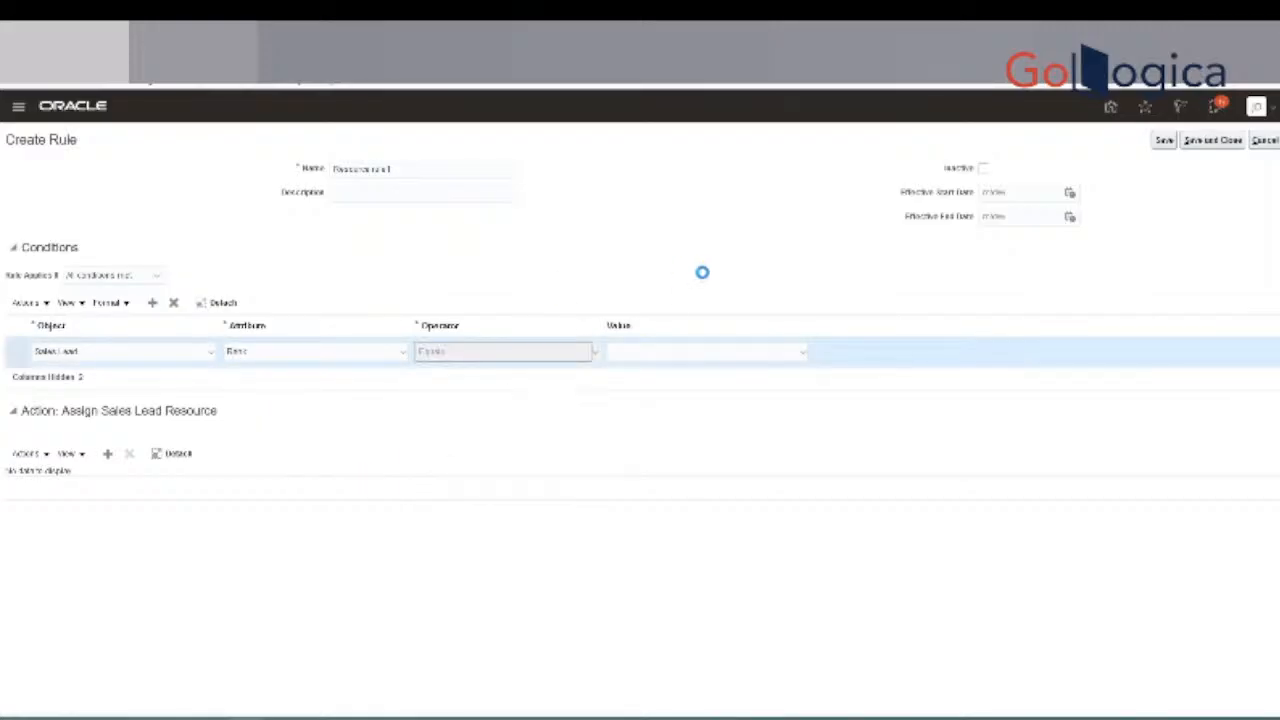
{"action": "left_click", "coordinate": [797, 354]}
{"action": "left_click", "coordinate": [711, 389]}
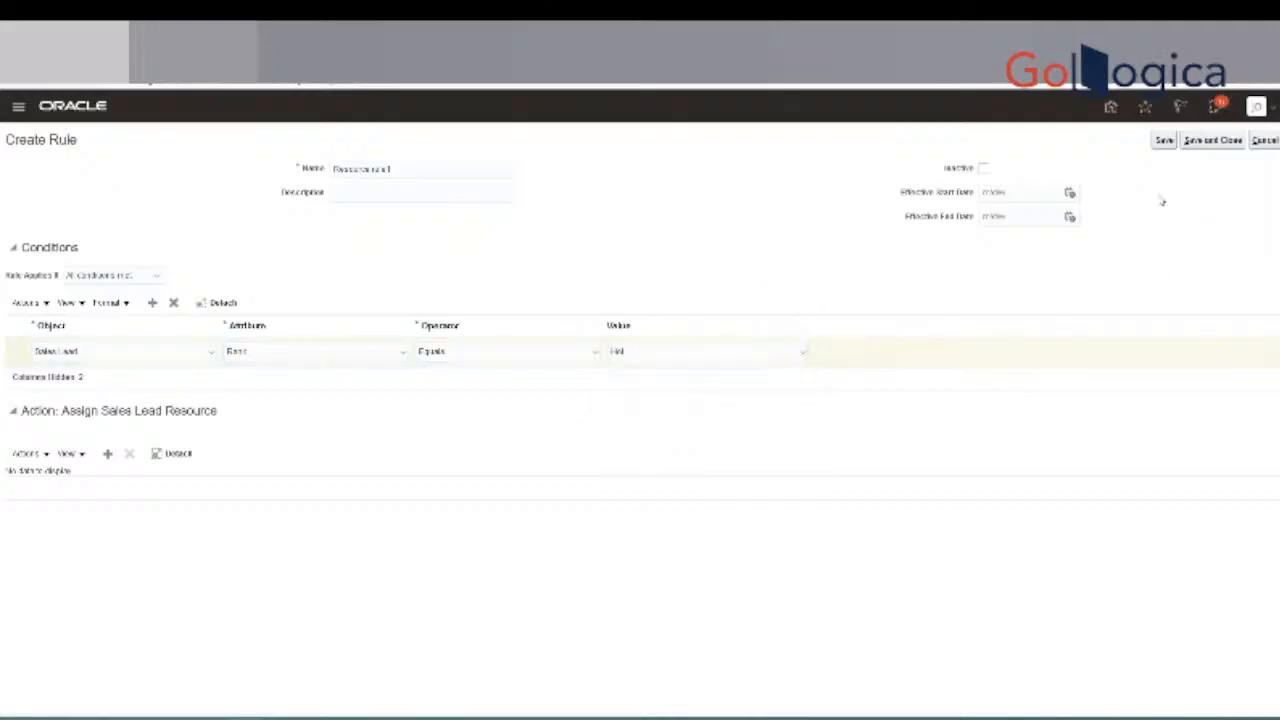
Find a sales lead resource by last name, add the matching admin resource to the rule's action, and save and close the rule.
{"action": "left_click", "coordinate": [107, 453]}
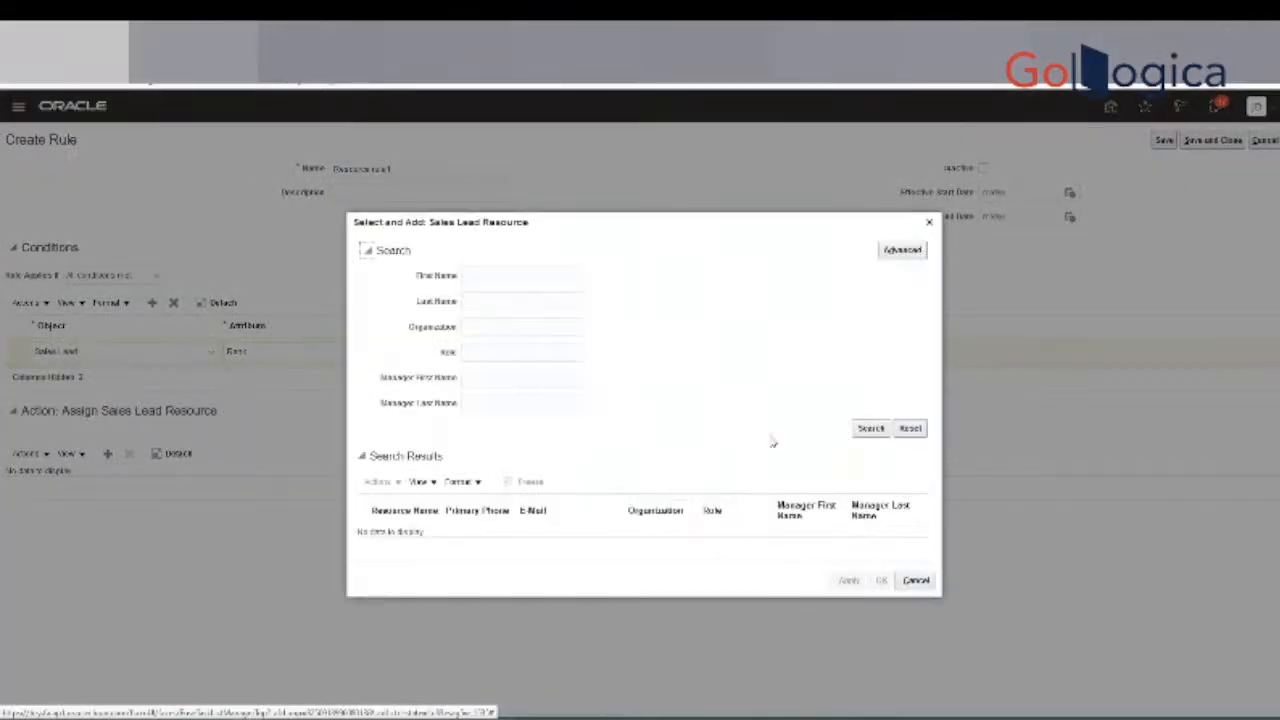
{"action": "left_click", "coordinate": [501, 296]}
{"action": "type", "text": "Ric"}
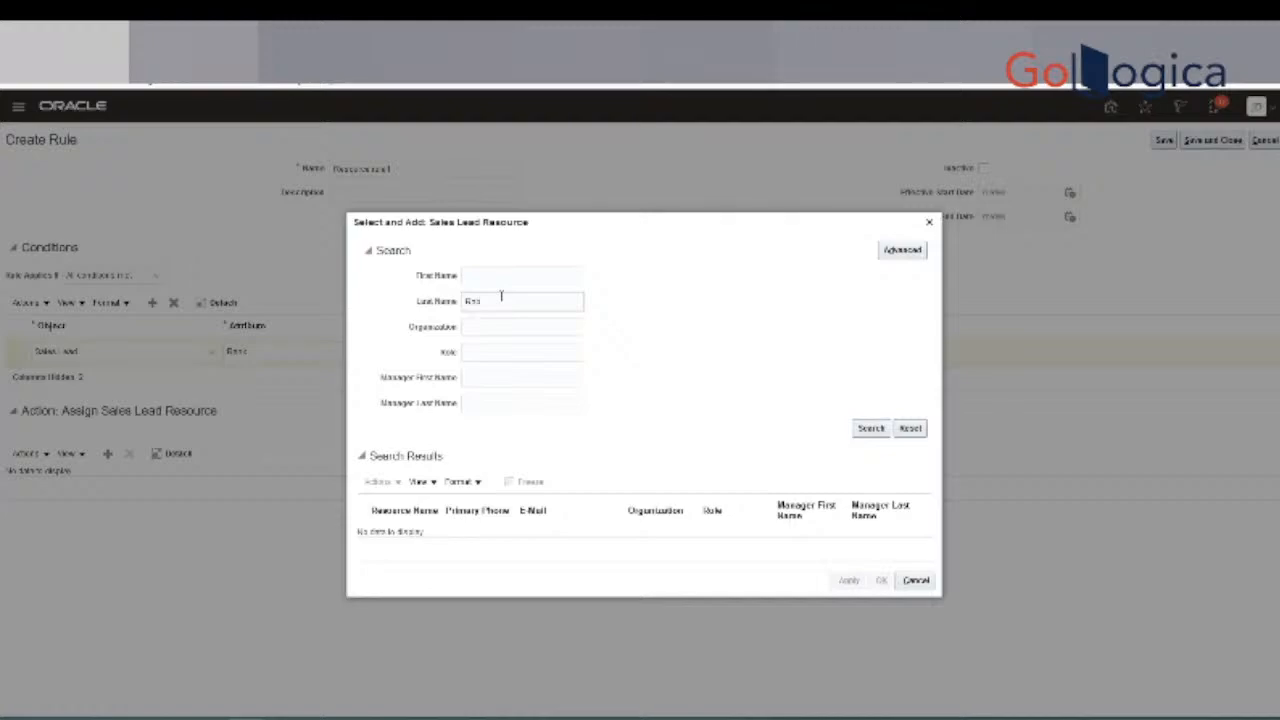
{"action": "left_click", "coordinate": [870, 428]}
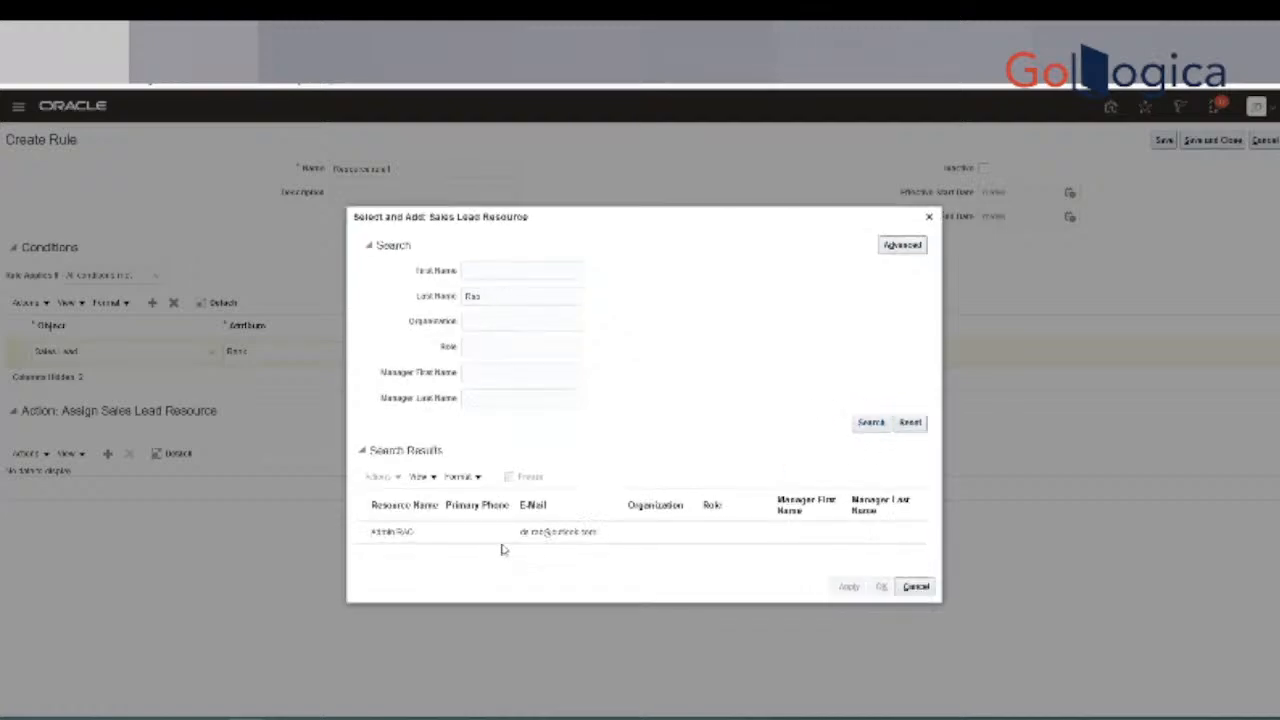
{"action": "left_click", "coordinate": [528, 537]}
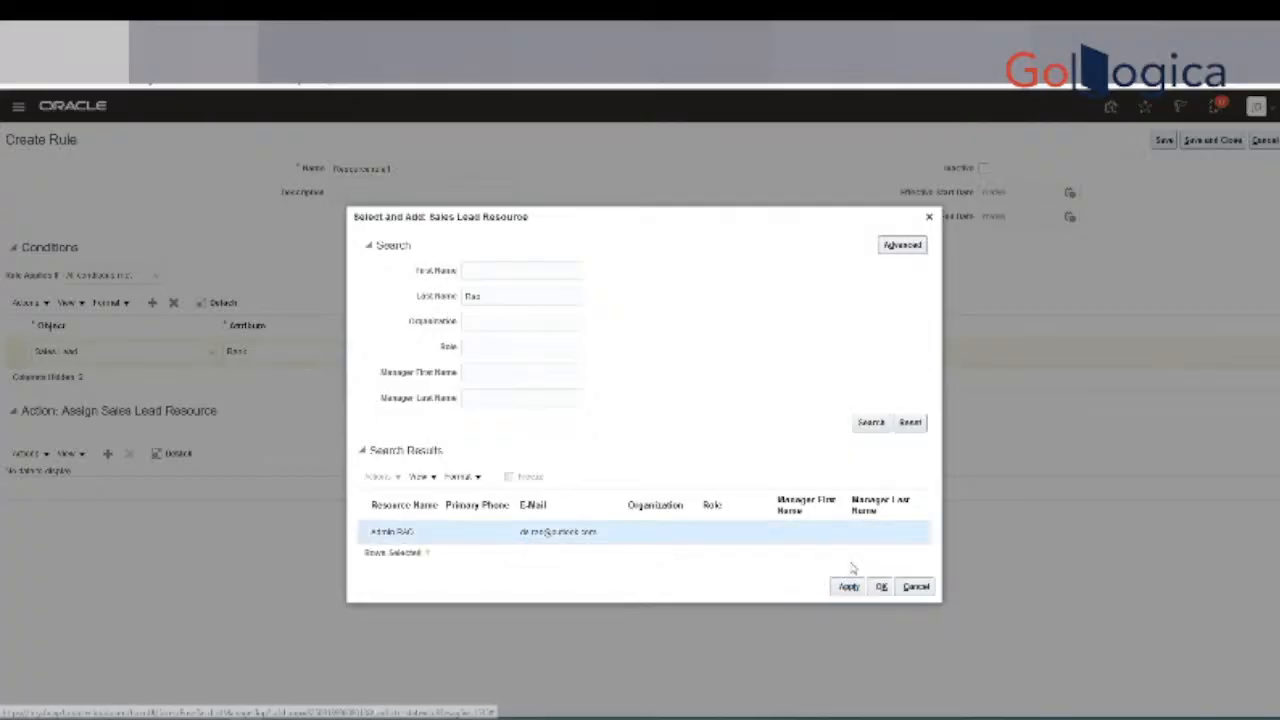
{"action": "left_click", "coordinate": [848, 586]}
{"action": "left_click", "coordinate": [881, 587]}
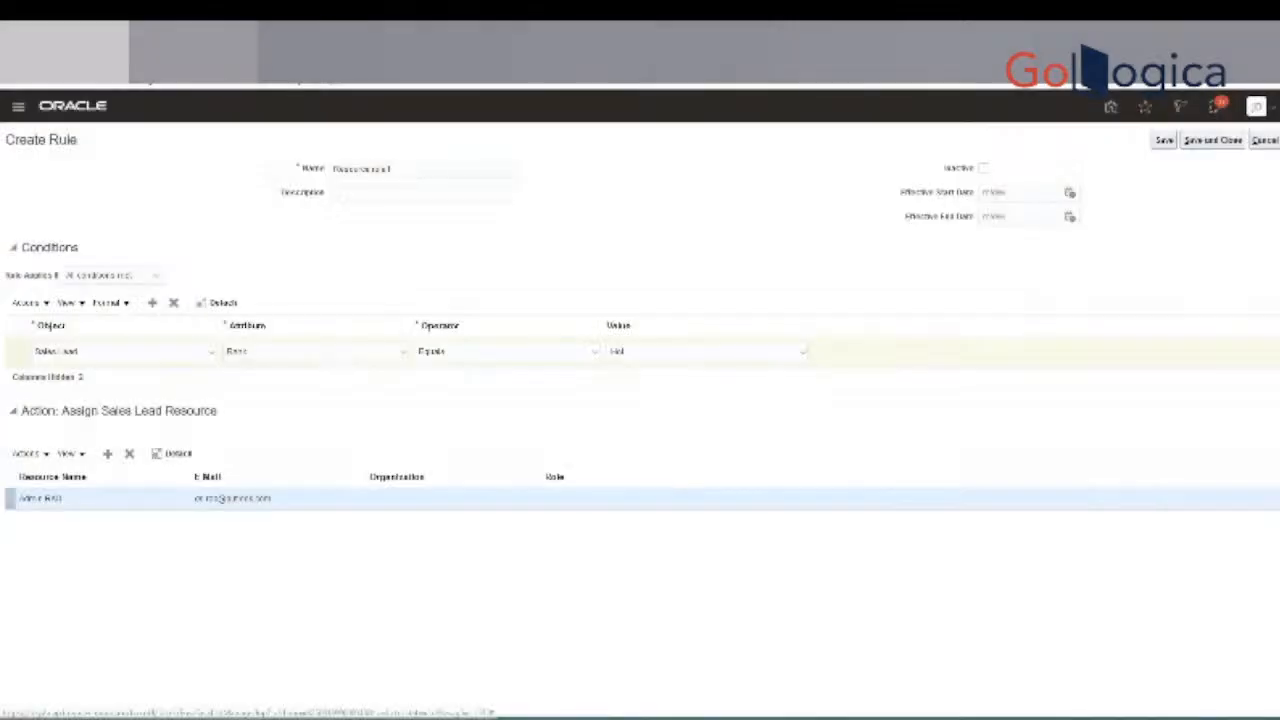
{"action": "left_click", "coordinate": [1226, 140]}
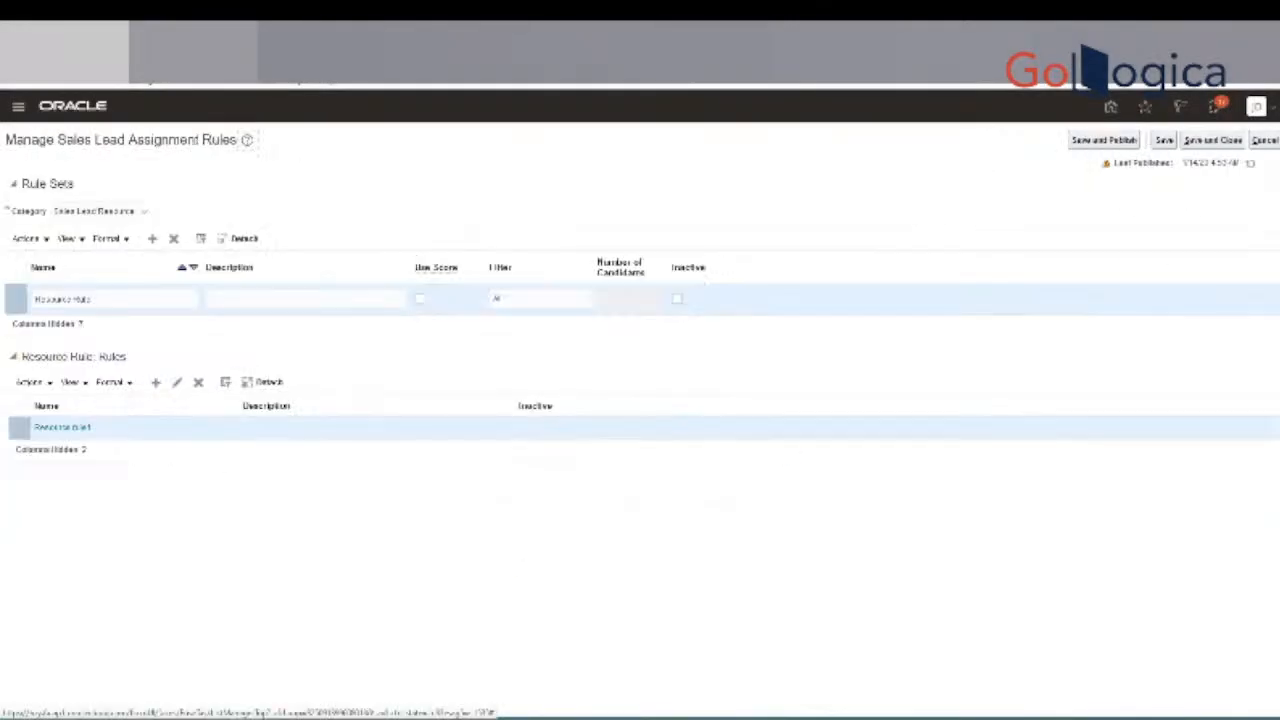
Save and publish the sales lead assignment rules, refresh the publish status until processing ends, and save and close the rules.
{"action": "left_click", "coordinate": [1249, 164]}
{"action": "left_click", "coordinate": [1103, 141]}
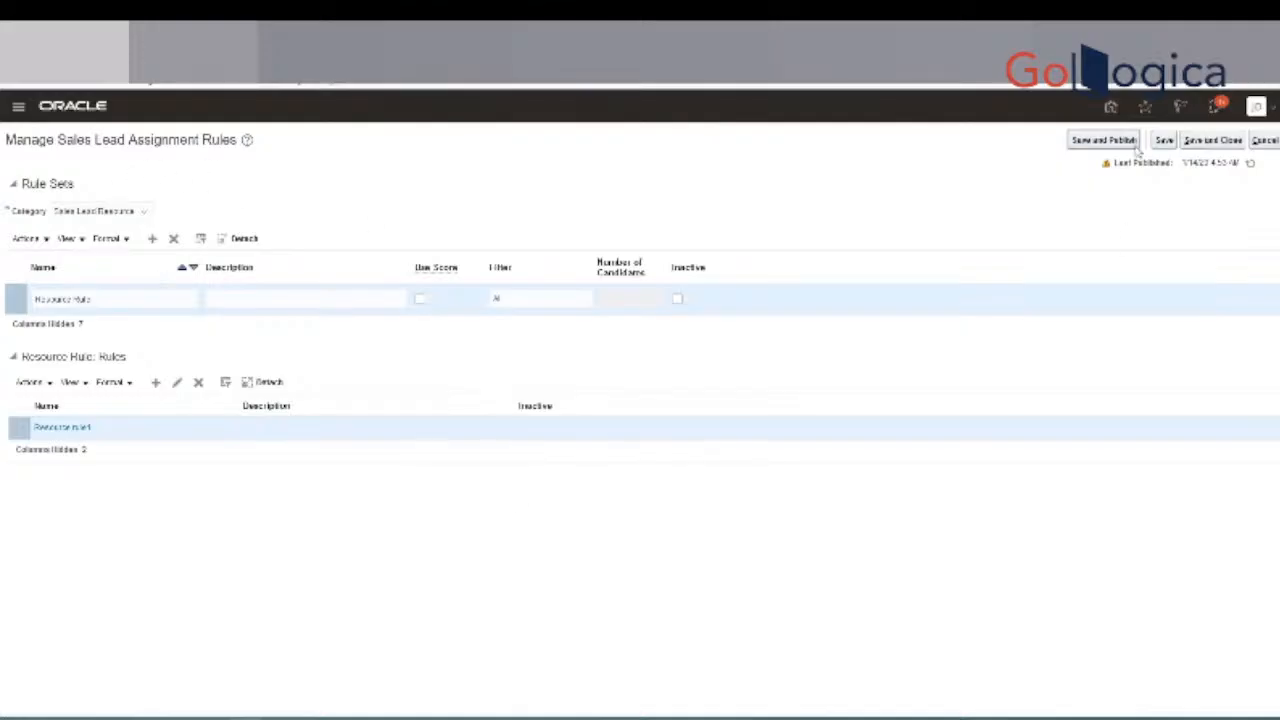
{"action": "left_click", "coordinate": [1250, 163]}
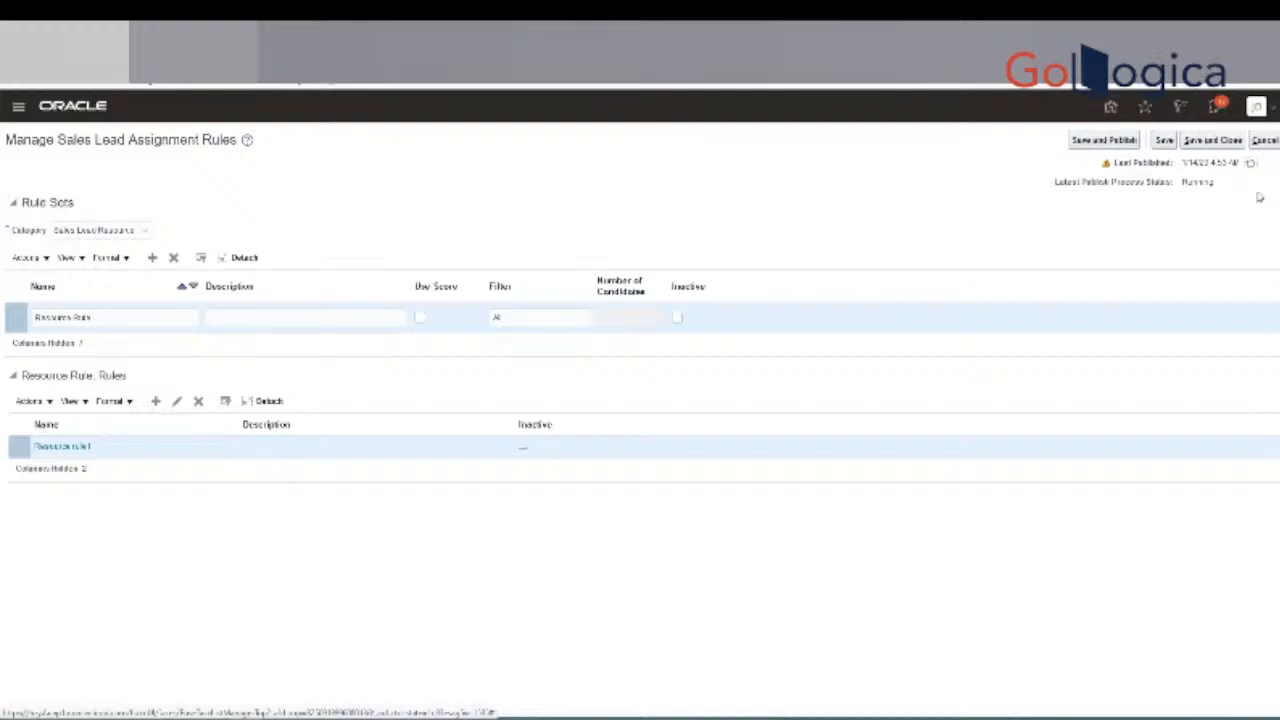
{"action": "left_click", "coordinate": [1250, 164]}
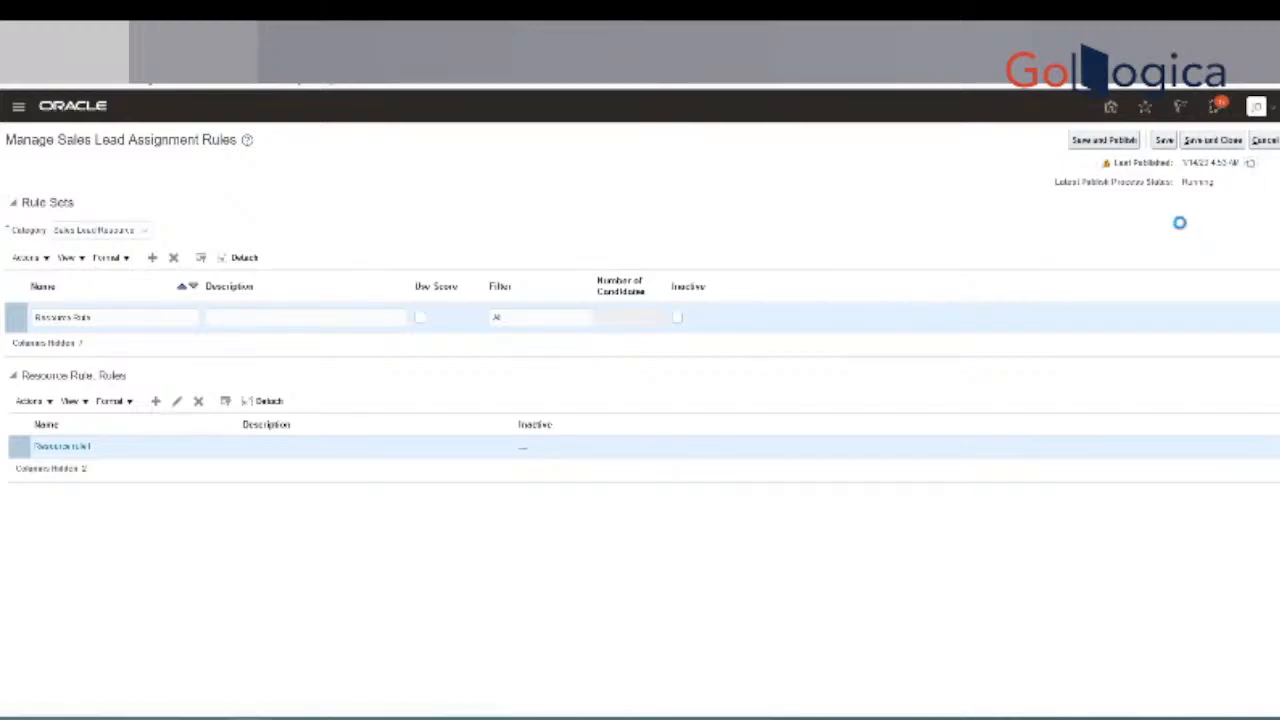
{"action": "left_click", "coordinate": [1251, 163]}
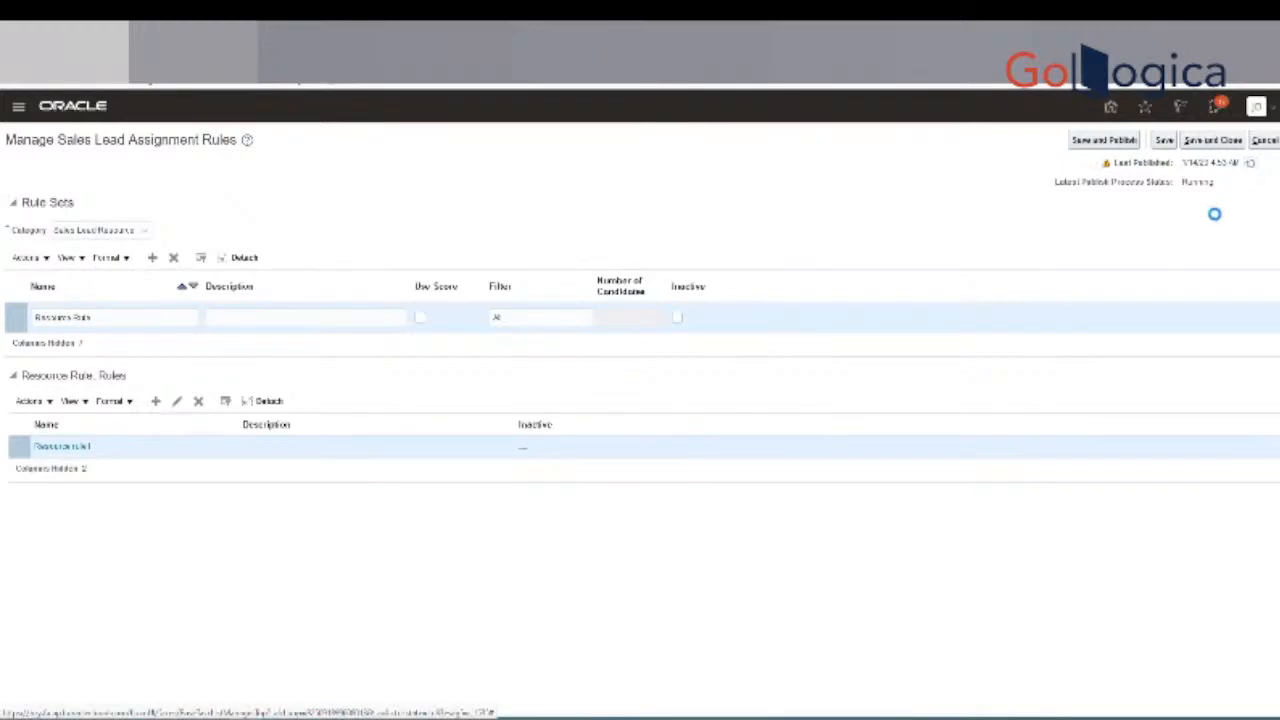
{"action": "left_click", "coordinate": [1250, 164]}
{"action": "left_click", "coordinate": [1250, 164]}
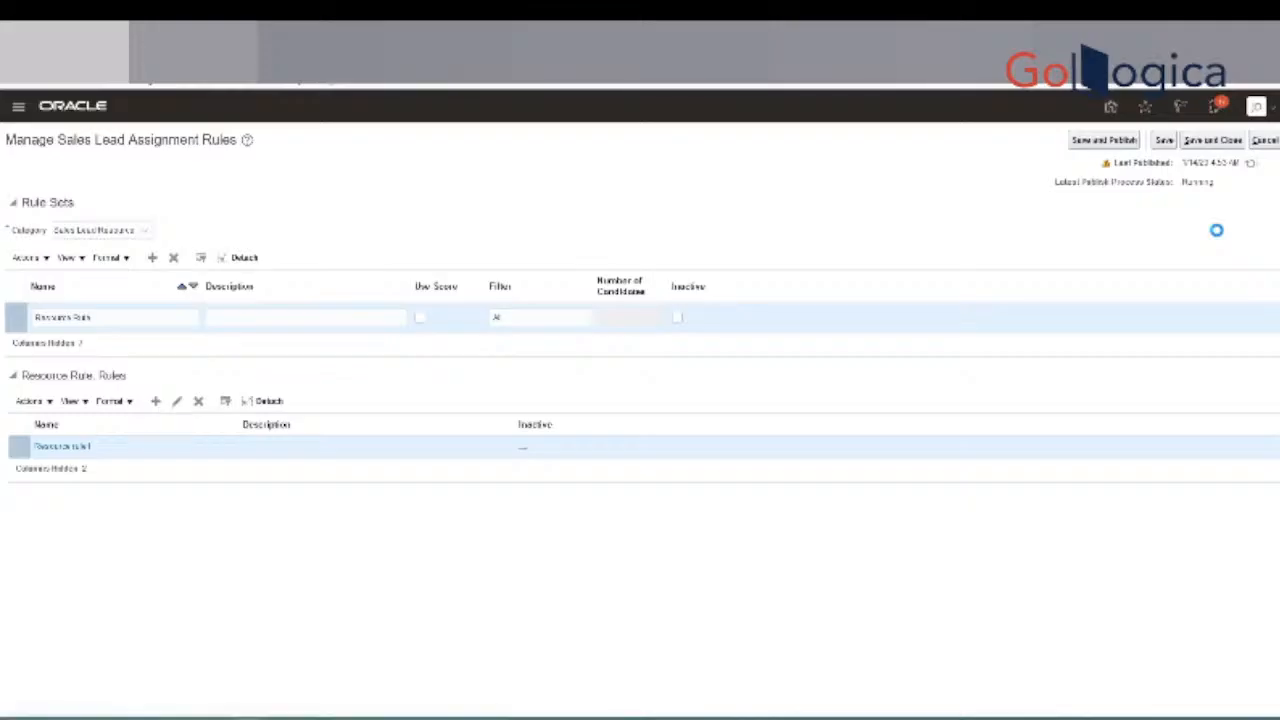
{"action": "left_click", "coordinate": [1250, 164]}
{"action": "left_click", "coordinate": [1250, 164]}
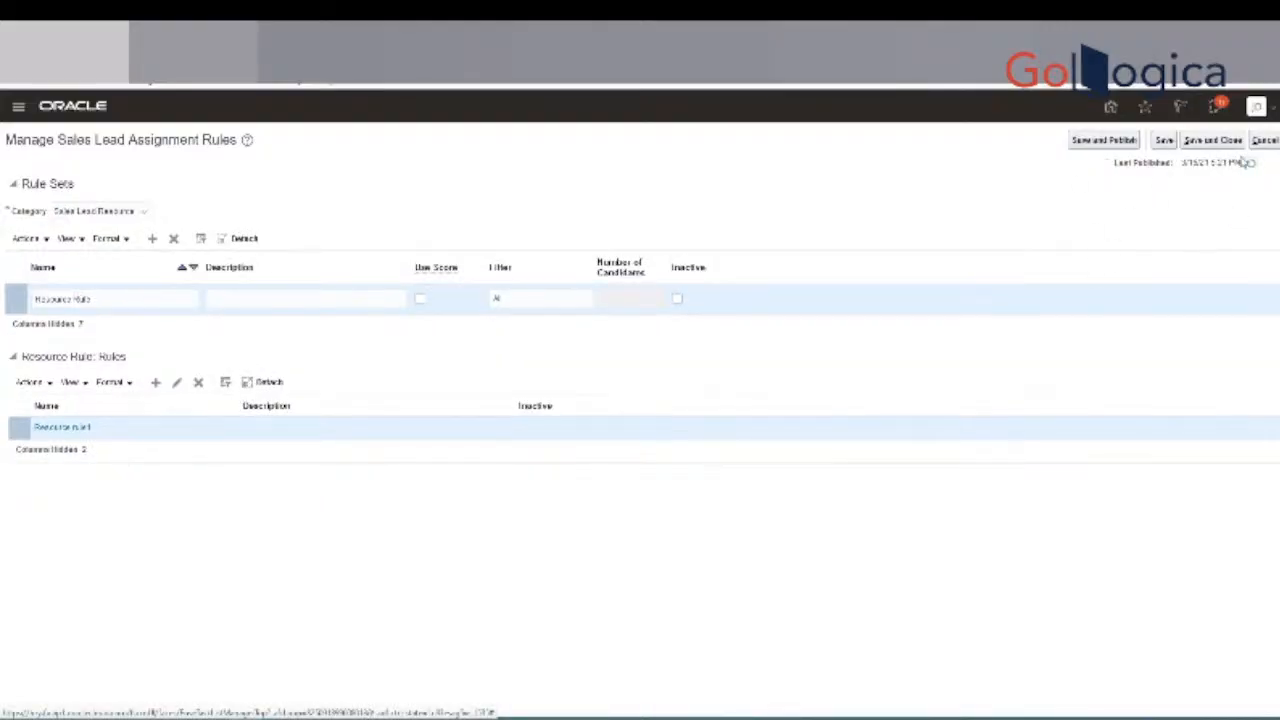
{"action": "left_click_drag", "start_coordinate": [1240, 163], "coordinate": [1166, 166]}
{"action": "left_click", "coordinate": [1183, 200]}
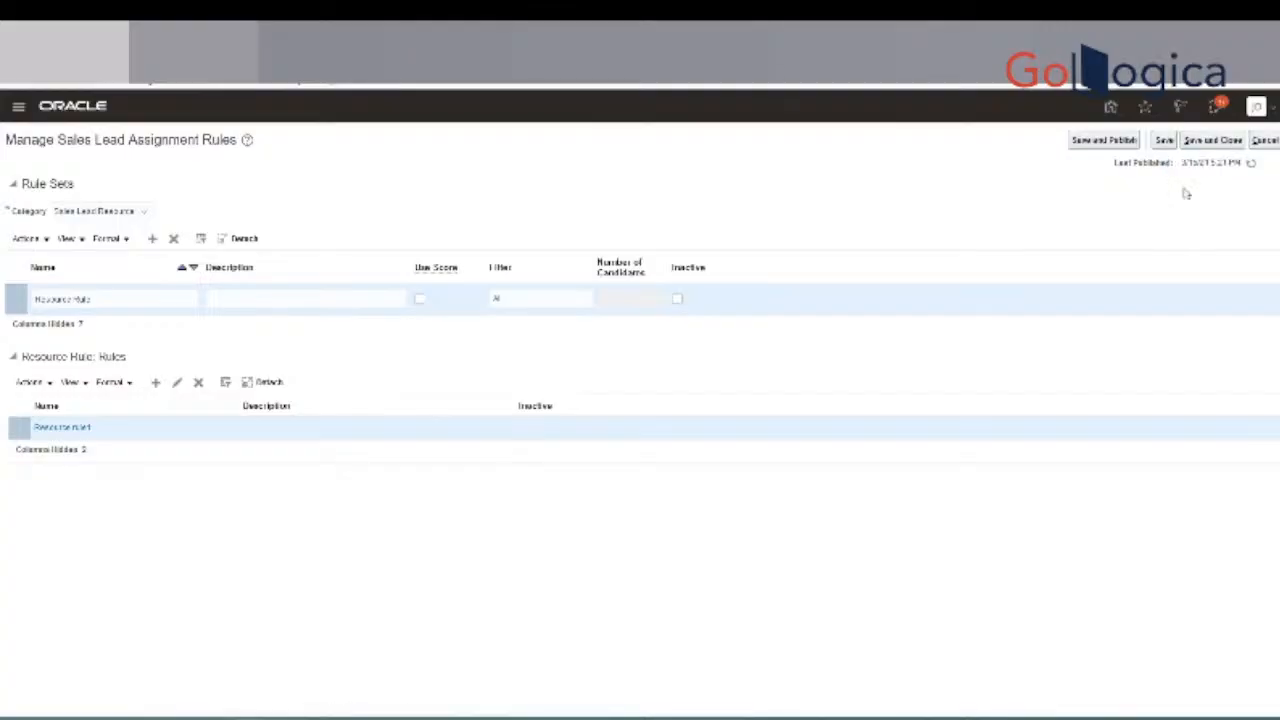
{"action": "left_click", "coordinate": [1213, 140]}
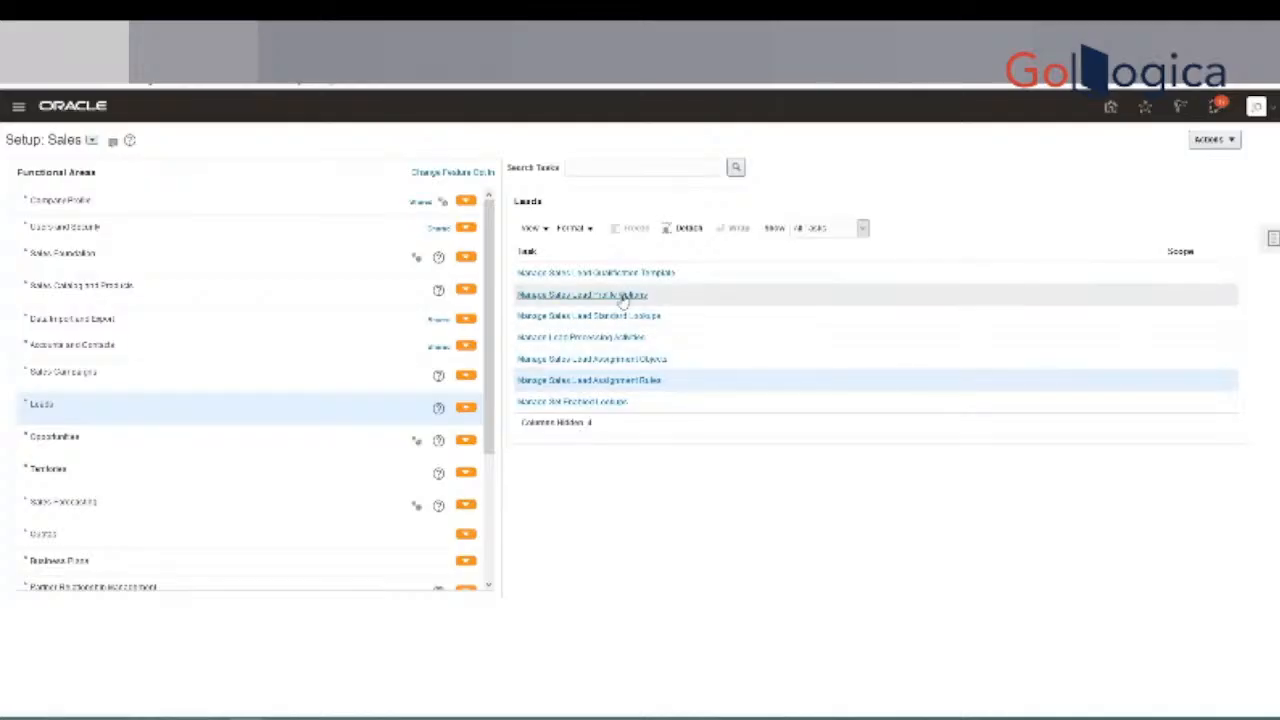
In the sales lead profile options, search for the Sales Leads module and select MKL_LEAD_ASSIGNMENT_MATCHING_RULE.
{"action": "left_click", "coordinate": [624, 296]}
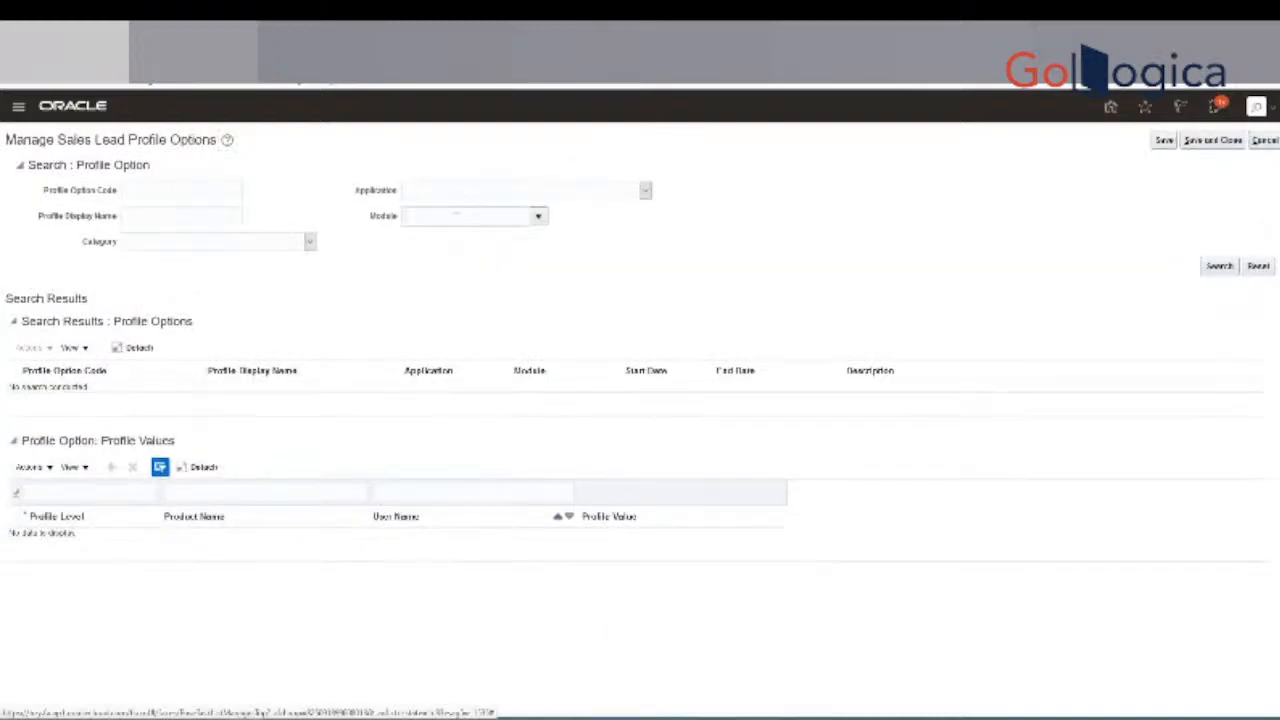
{"action": "left_click", "coordinate": [456, 216]}
{"action": "left_click", "coordinate": [467, 250]}
{"action": "left_click", "coordinate": [1219, 266]}
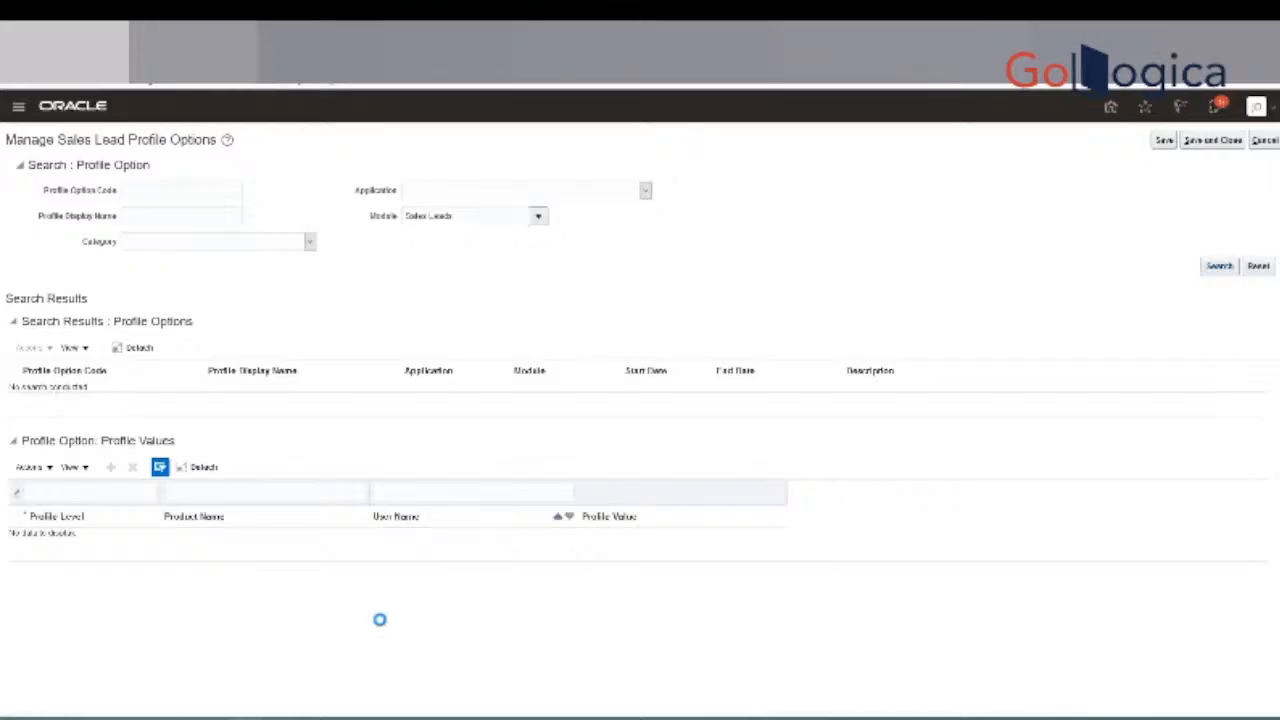
{"action": "scroll", "coordinate": [405, 495], "scroll_direction": "down", "scroll_amount": 1}
{"action": "scroll", "coordinate": [405, 495], "scroll_direction": "down", "scroll_amount": 2}
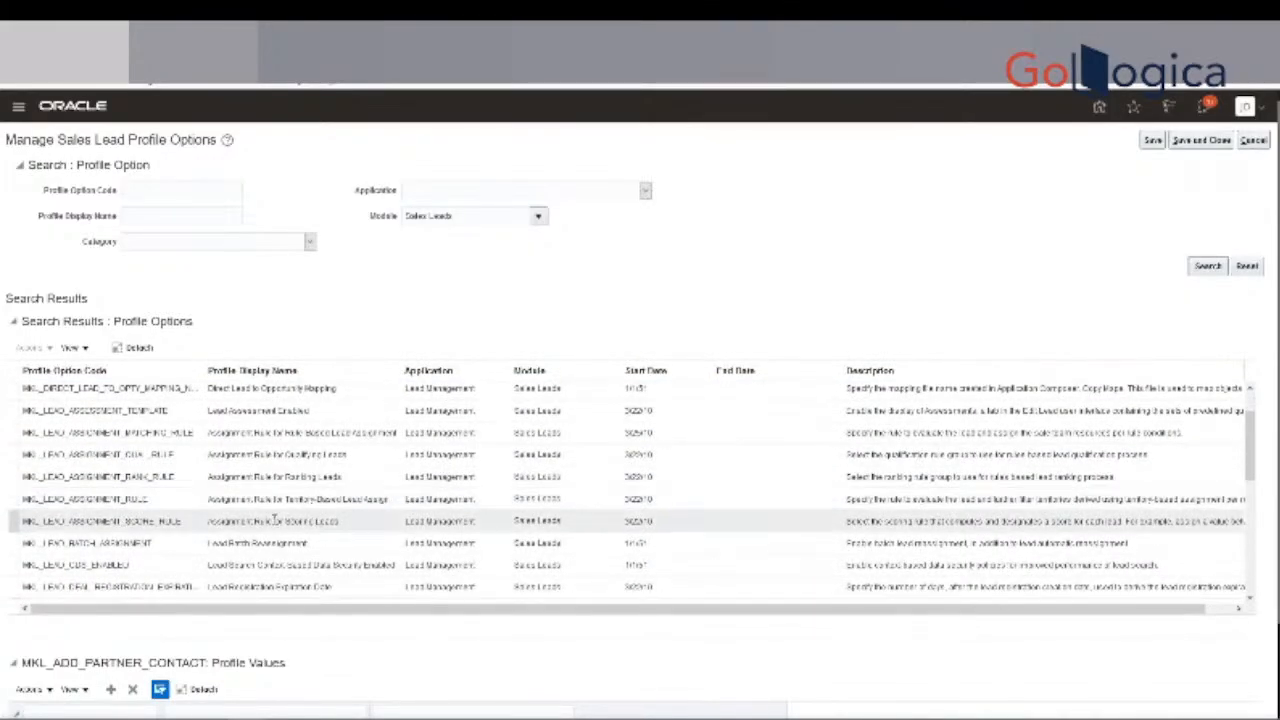
{"action": "left_click", "coordinate": [183, 440]}
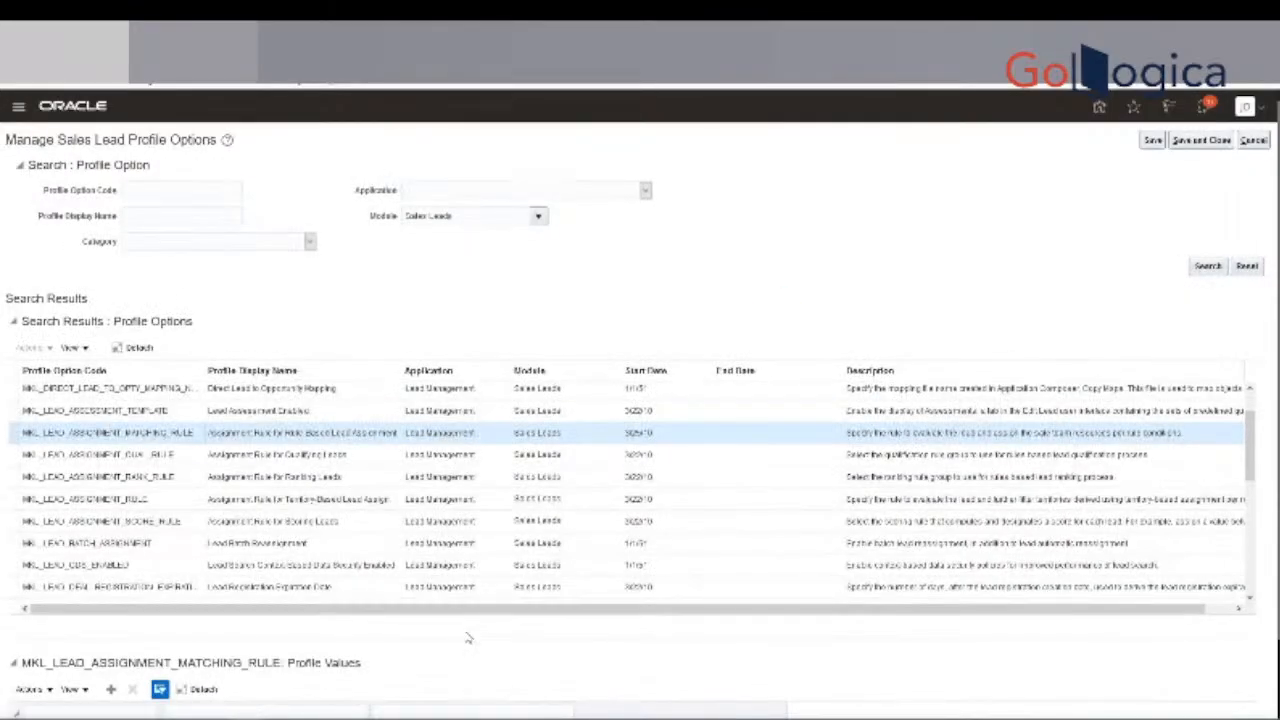
Add a Site-level profile value to the matching rule option and set it to Sales Lead Resource Rule Category.
{"action": "scroll", "coordinate": [640, 400], "scroll_direction": "down", "scroll_amount": 1}
{"action": "scroll", "coordinate": [649, 636], "scroll_direction": "down", "scroll_amount": 1}
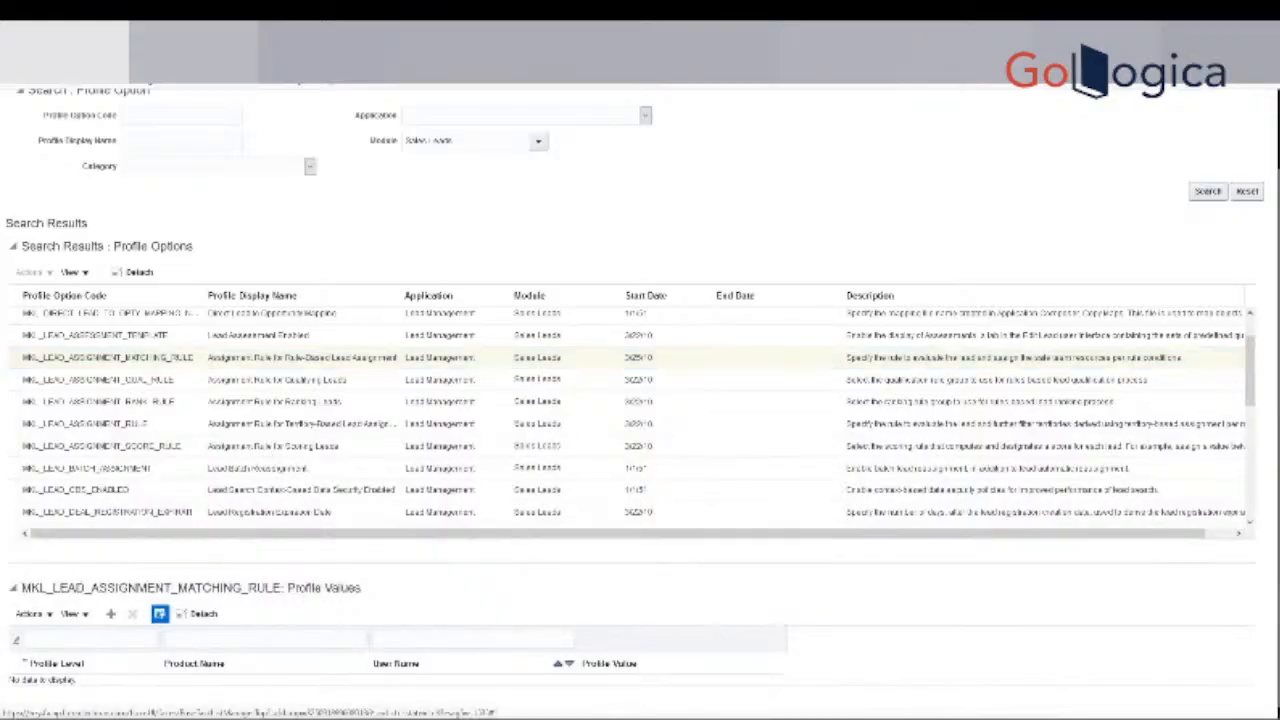
{"action": "scroll", "coordinate": [743, 593], "scroll_direction": "down", "scroll_amount": 3}
{"action": "left_click", "coordinate": [684, 670]}
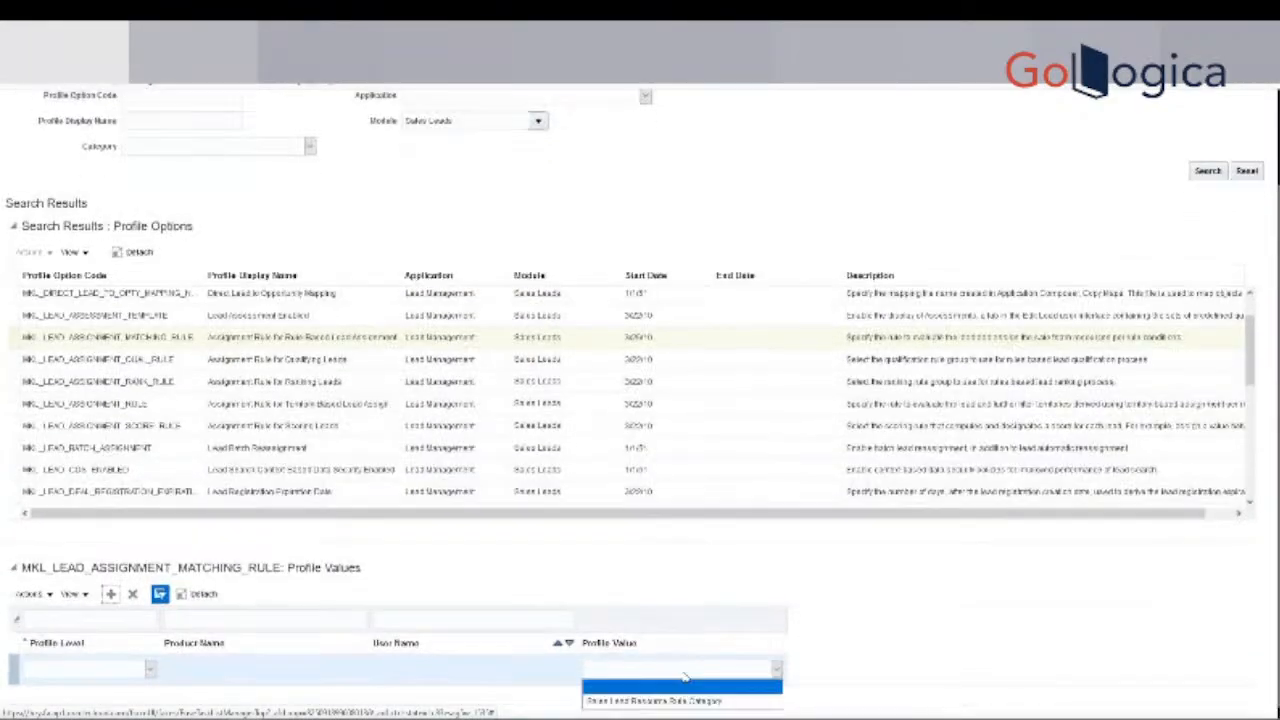
{"action": "left_click", "coordinate": [680, 702]}
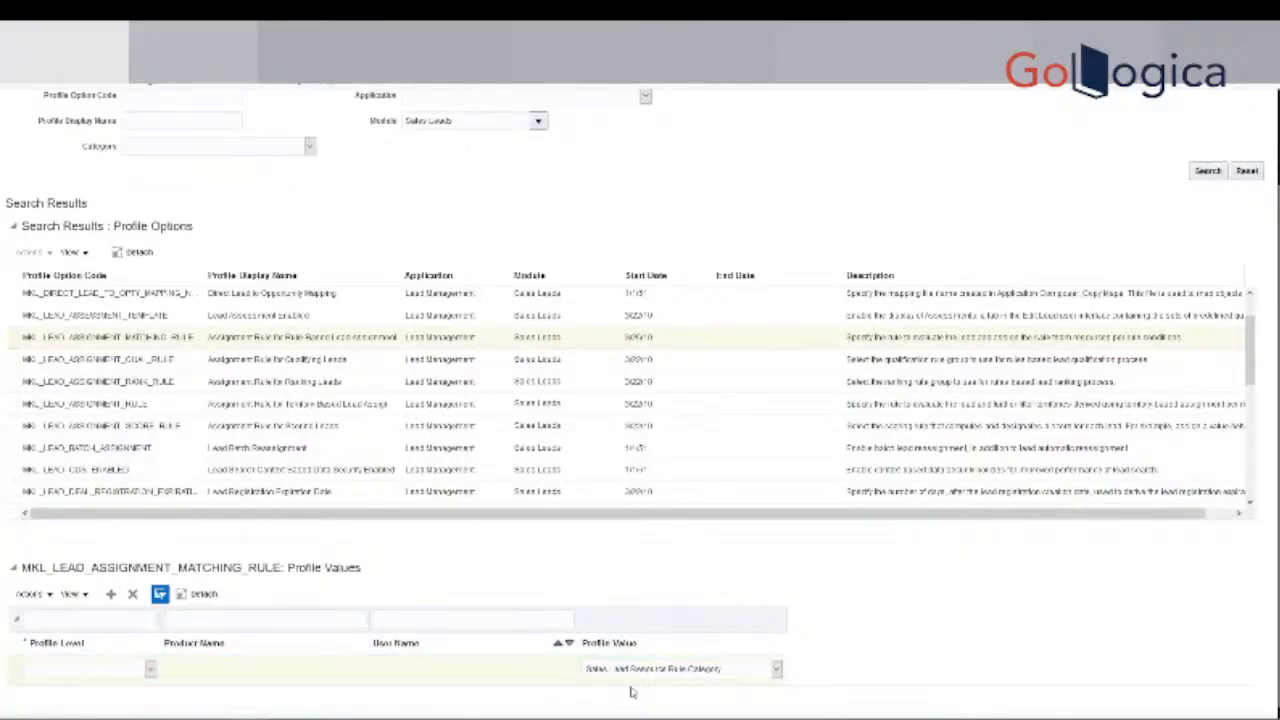
{"action": "left_click", "coordinate": [100, 668]}
{"action": "left_click", "coordinate": [85, 637]}
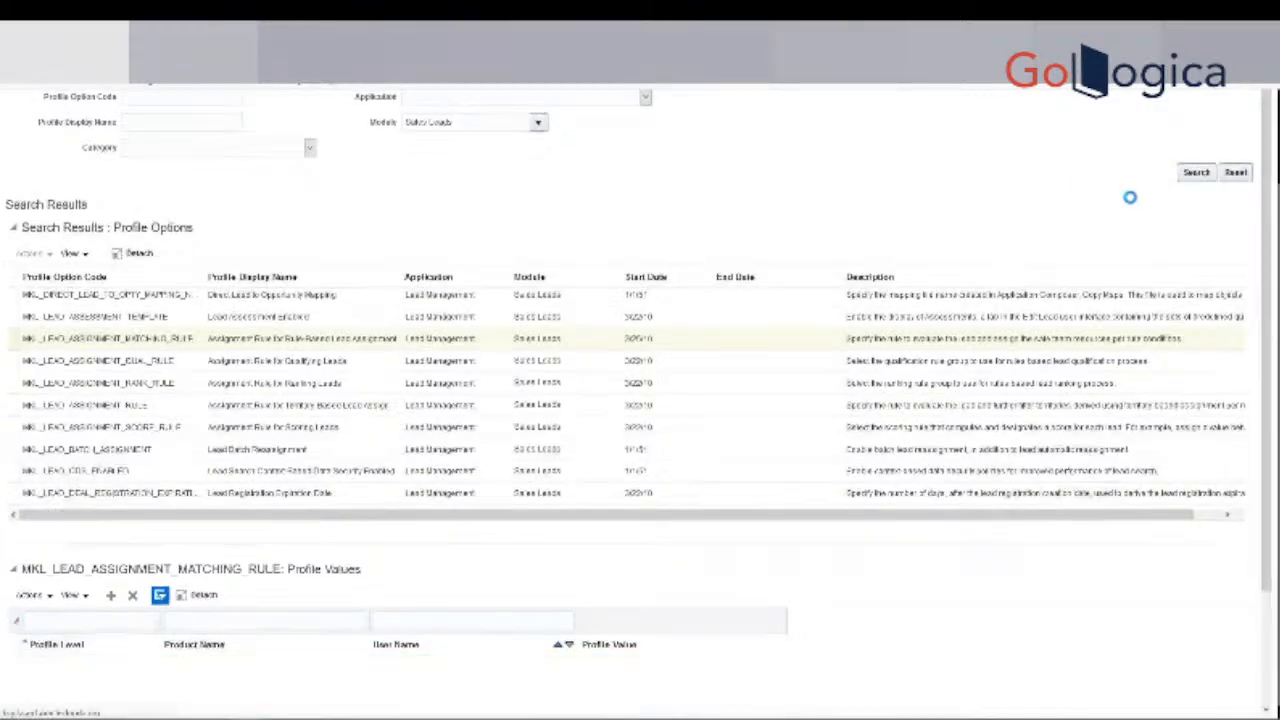
Save the profile option, review its Site-level value, and save and close the sales lead profile options.
{"action": "scroll", "coordinate": [1138, 195], "scroll_direction": "up", "scroll_amount": 2}
{"action": "left_click", "coordinate": [1153, 141]}
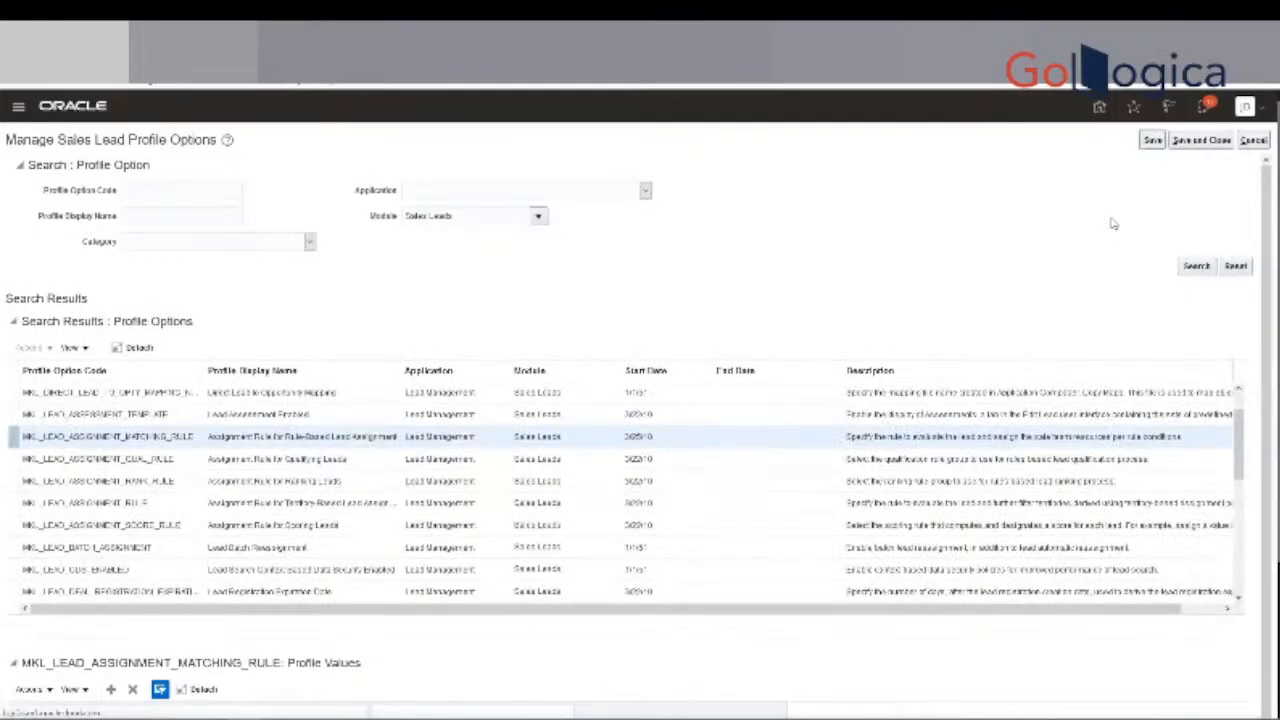
{"action": "scroll", "coordinate": [1010, 230], "scroll_direction": "down", "scroll_amount": 1}
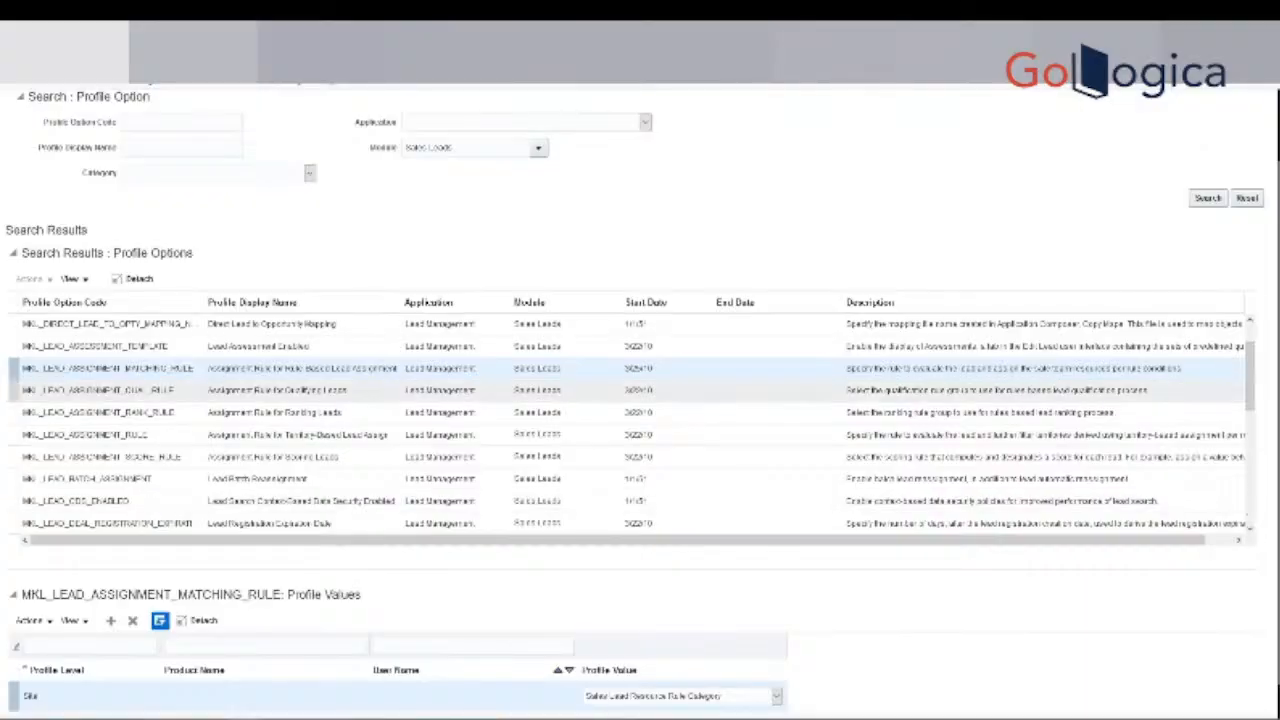
{"action": "scroll", "coordinate": [1160, 303], "scroll_direction": "up", "scroll_amount": 1}
{"action": "left_click", "coordinate": [1206, 140]}
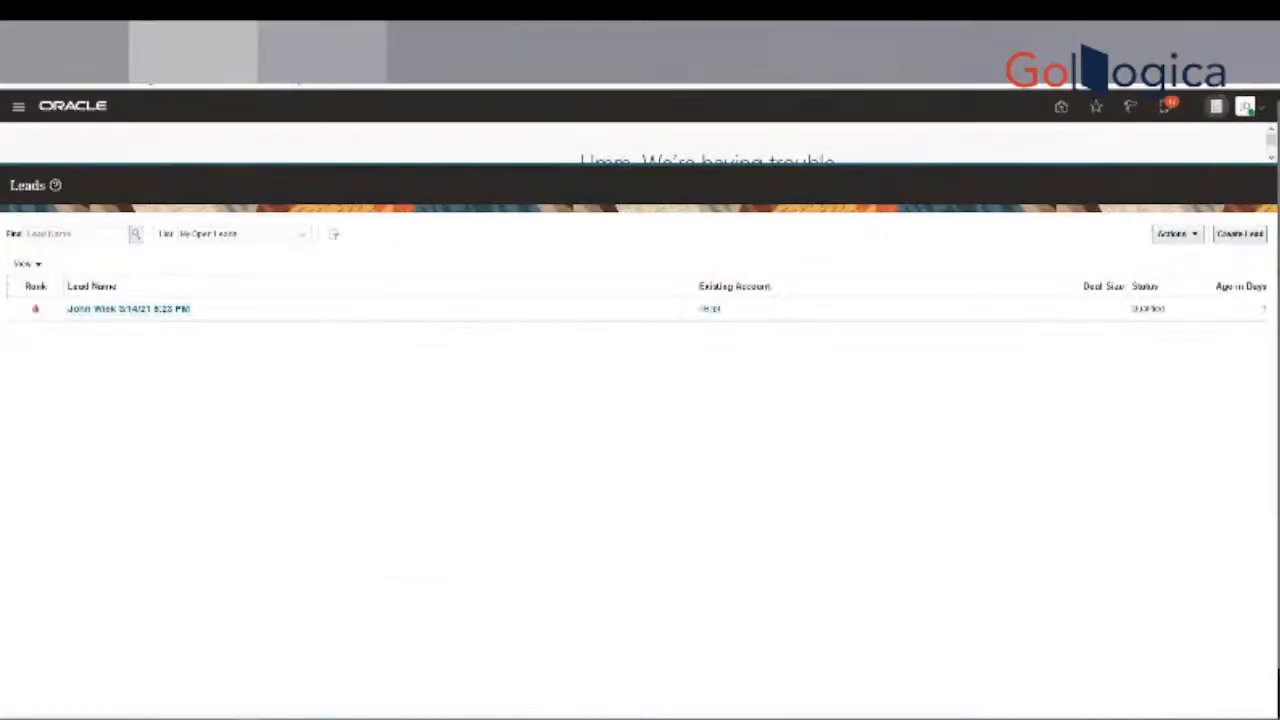
Try to run the assignment on the qualified lead in My Open Leads with the Run immediately method, including a retry.
{"action": "left_click", "coordinate": [132, 310]}
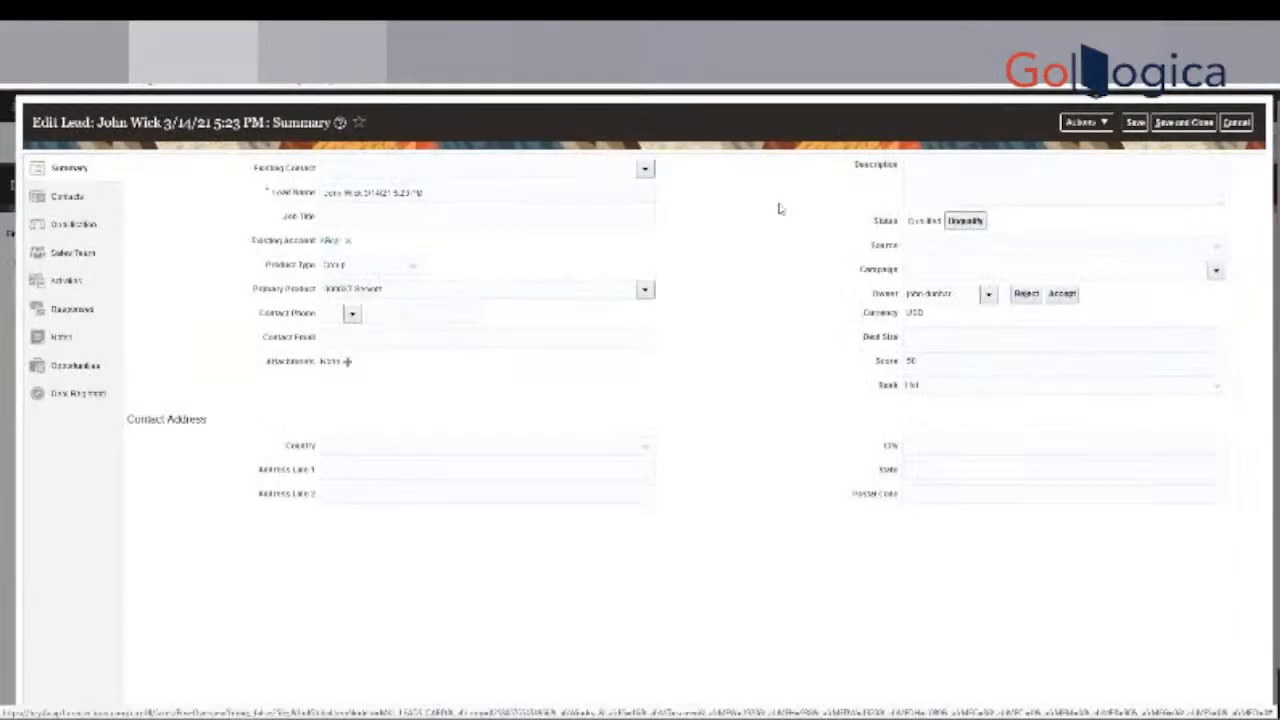
{"action": "left_click", "coordinate": [1098, 124]}
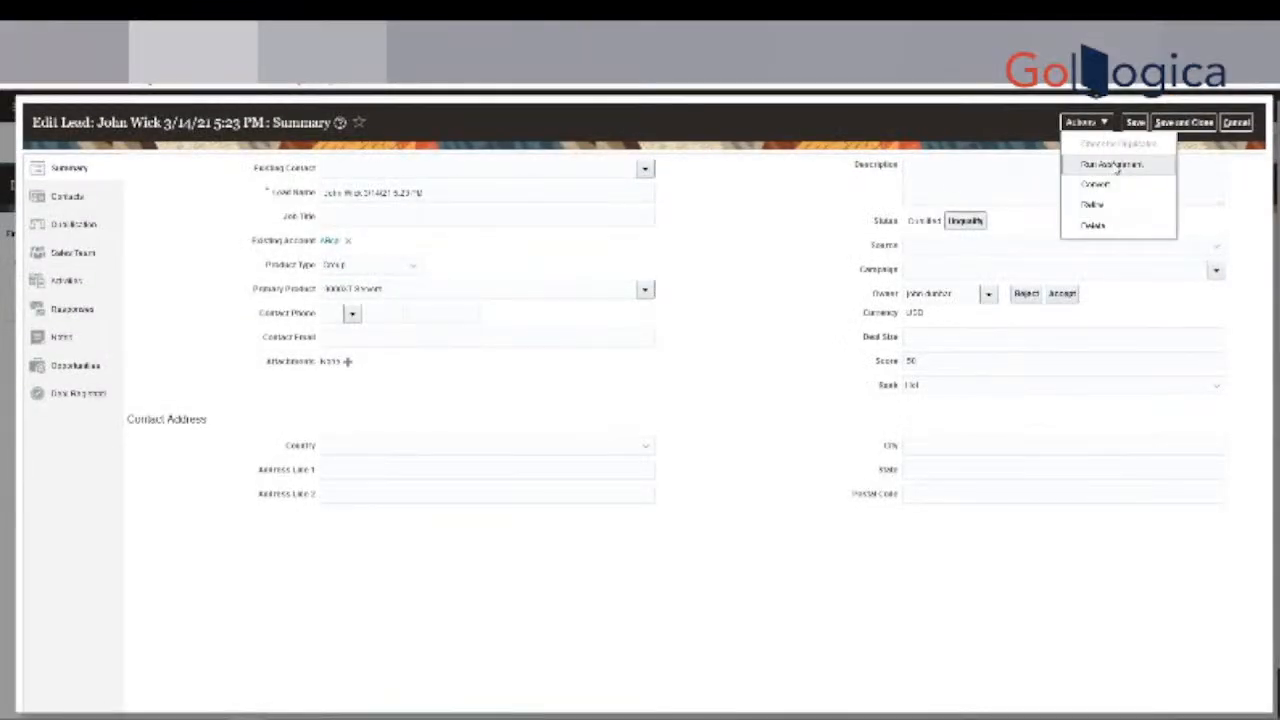
{"action": "left_click", "coordinate": [1112, 164]}
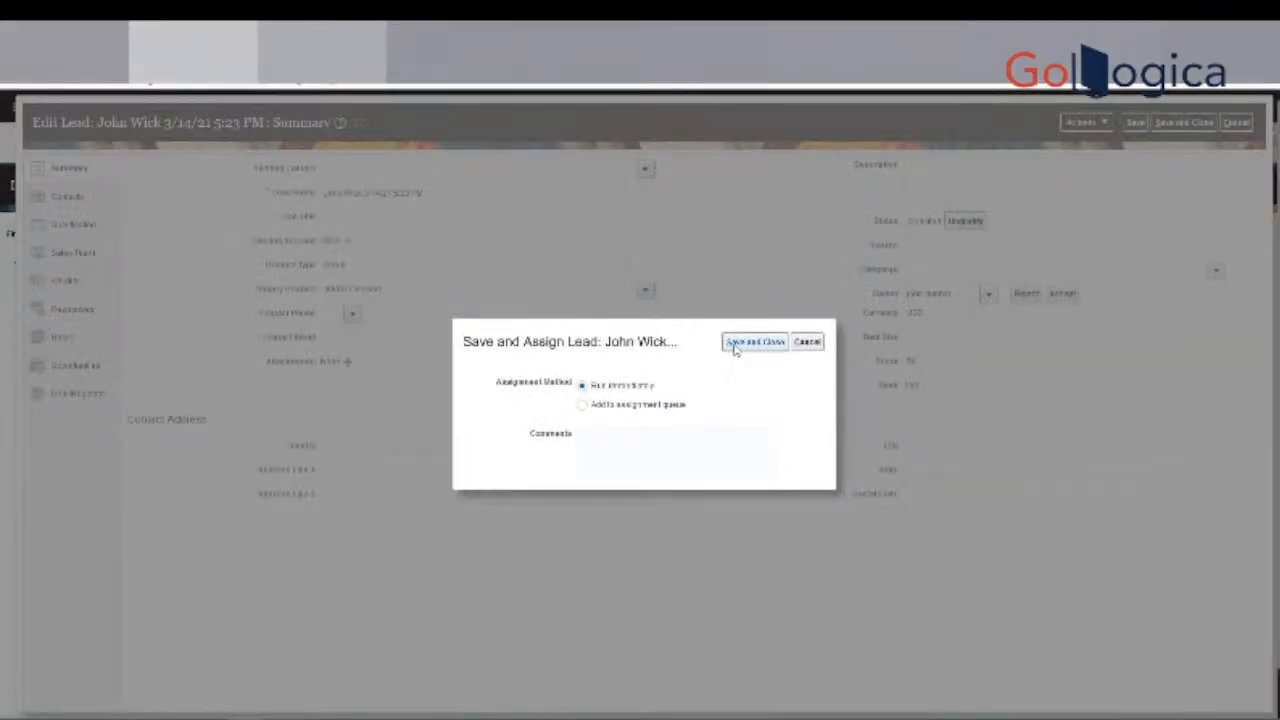
{"action": "left_click", "coordinate": [755, 342]}
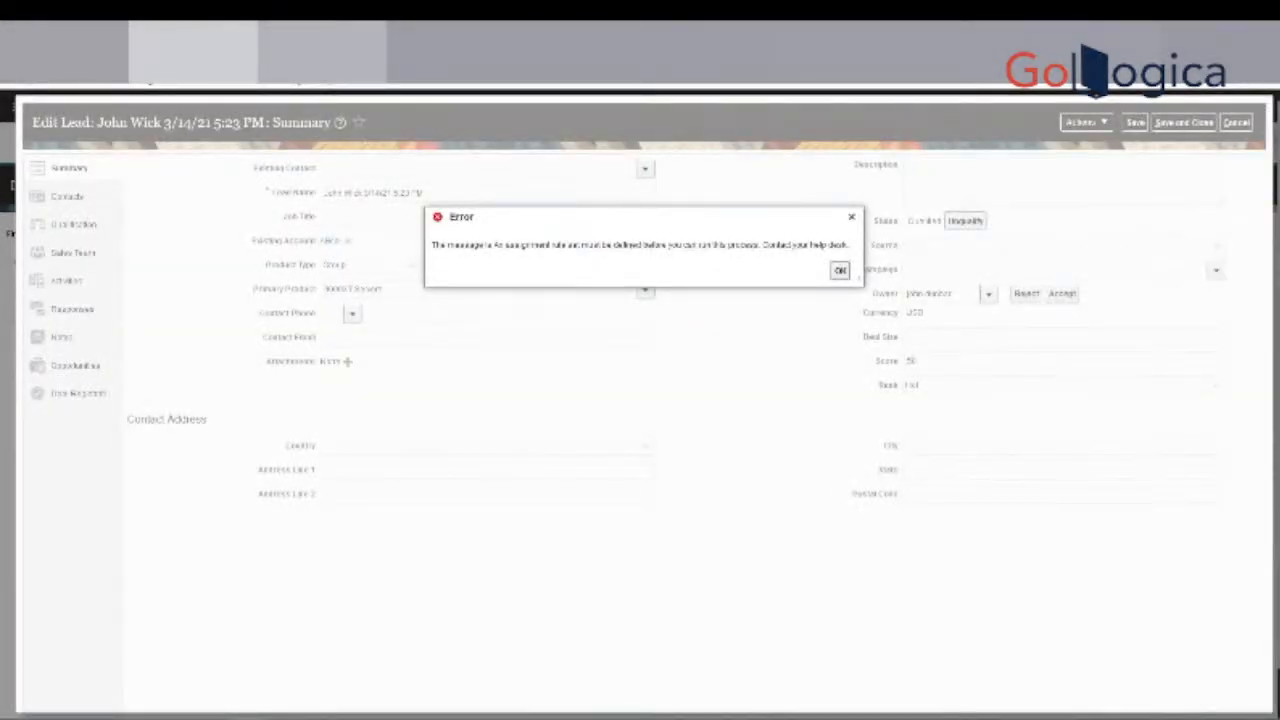
{"action": "left_click", "coordinate": [840, 270]}
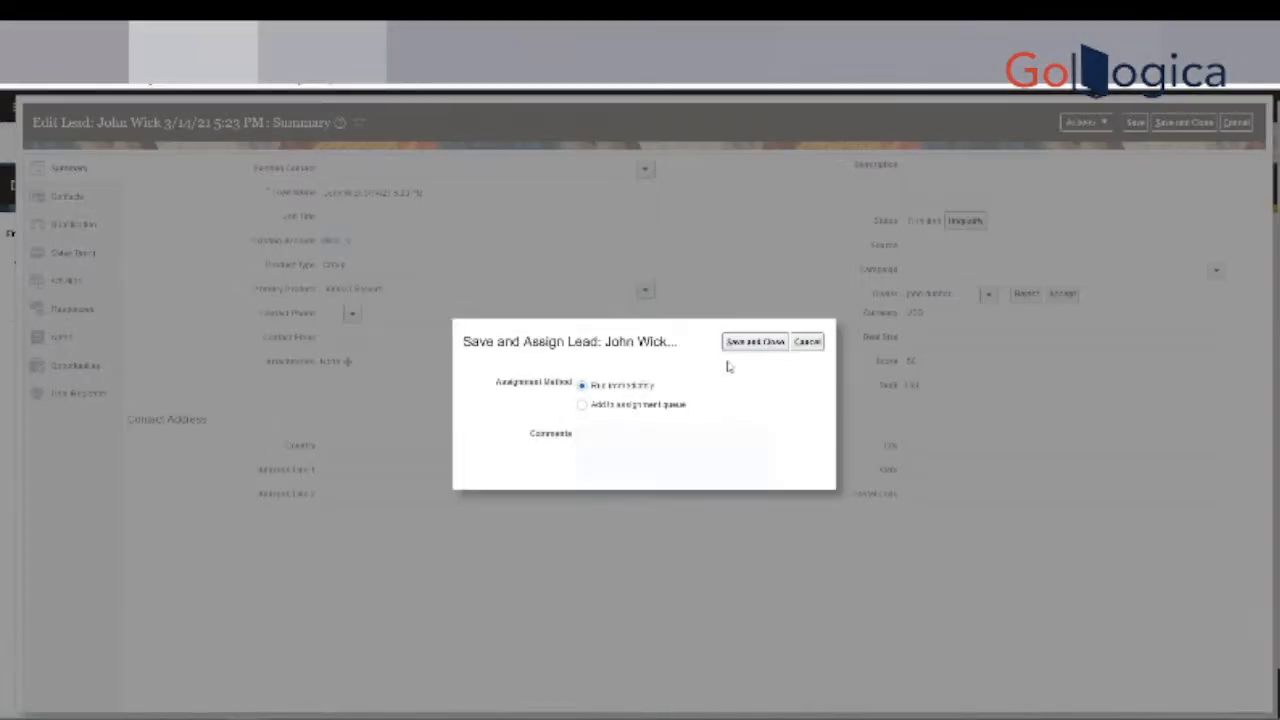
{"action": "left_click", "coordinate": [756, 341]}
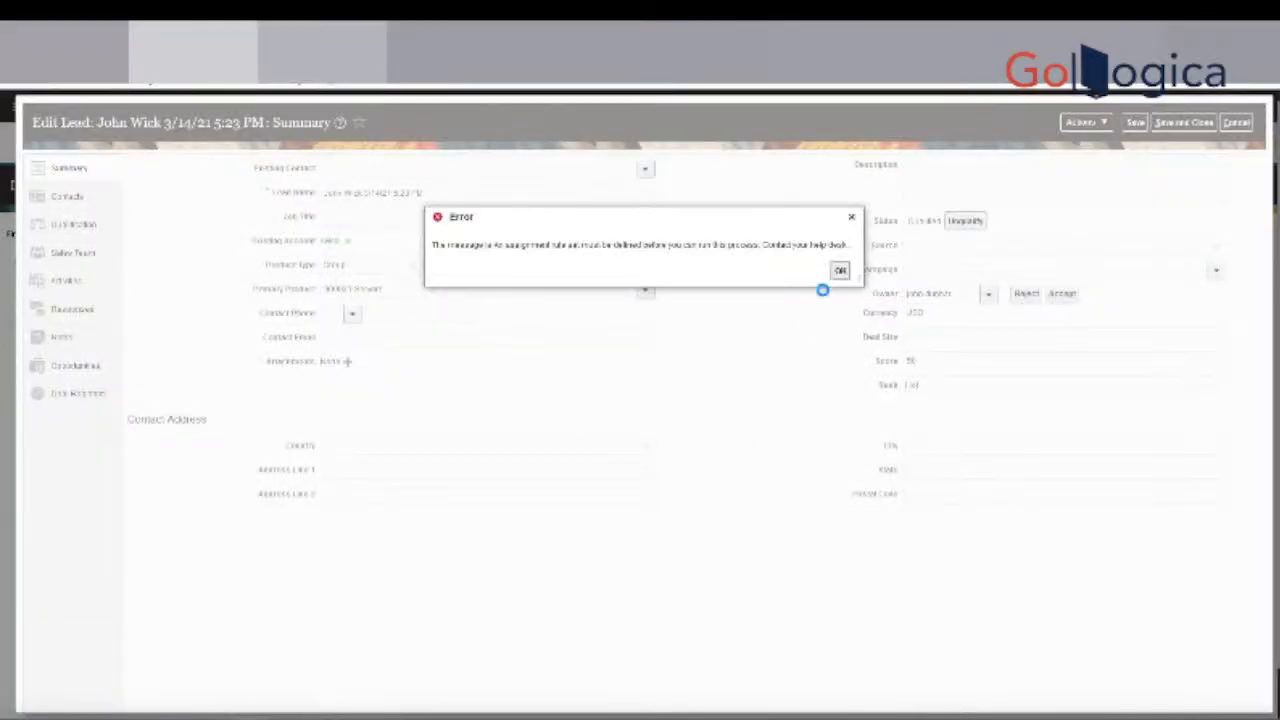
{"action": "left_click", "coordinate": [840, 271]}
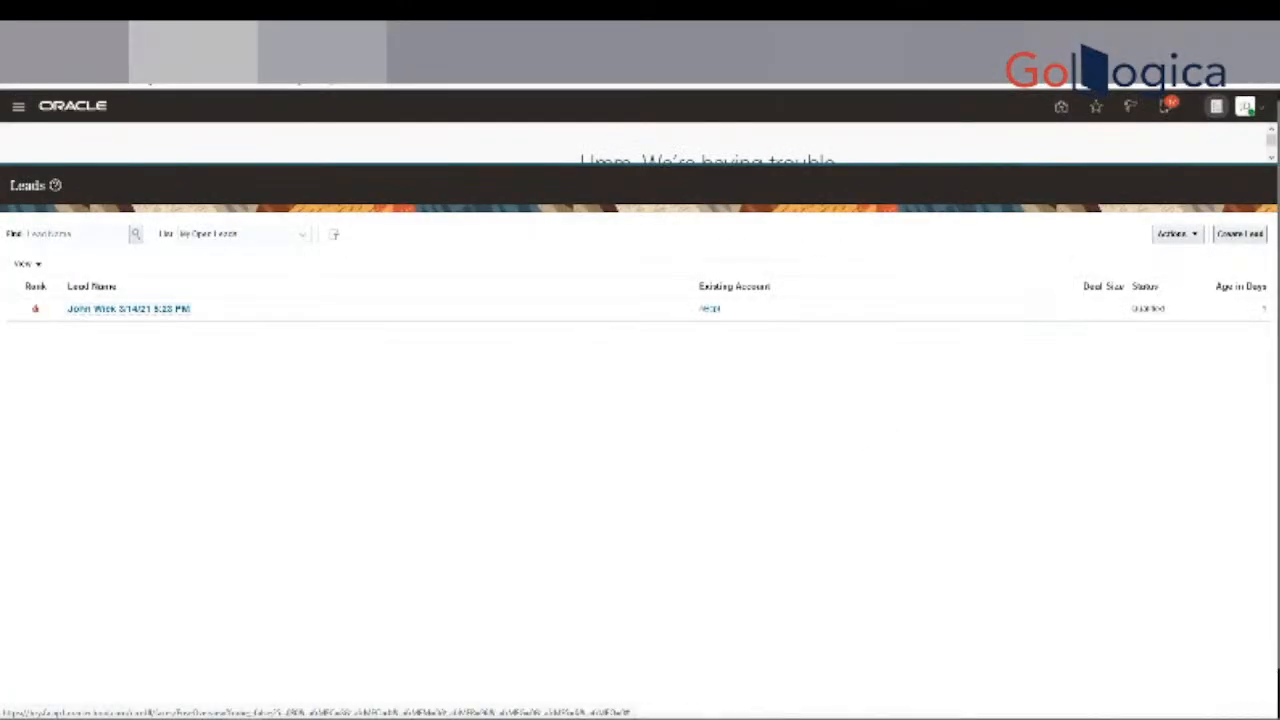
Switch to the Excel training tracker and append "Sales lead Profile Options, Ranking Rules, Resource assignment rules etc." to the Functional setup manager sub-topics.
{"action": "mouse_move", "coordinate": [705, 718]}
{"action": "left_click", "coordinate": [705, 670]}
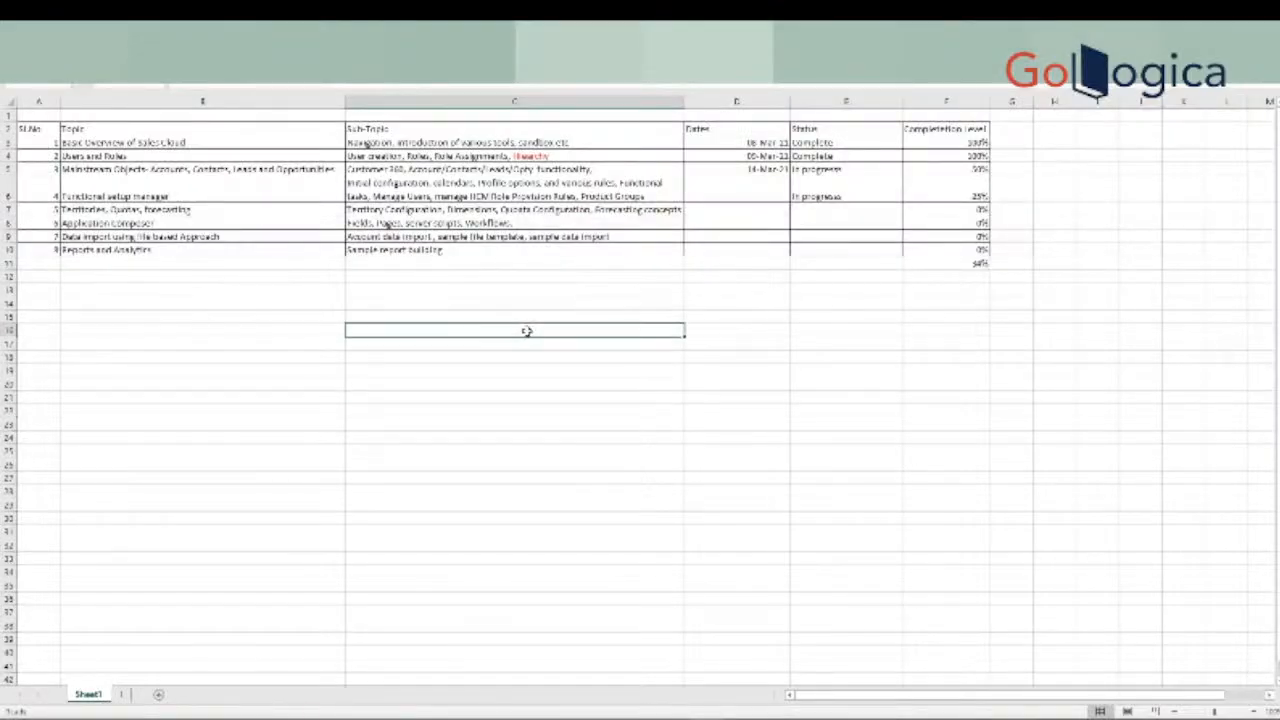
{"action": "left_click", "coordinate": [490, 176]}
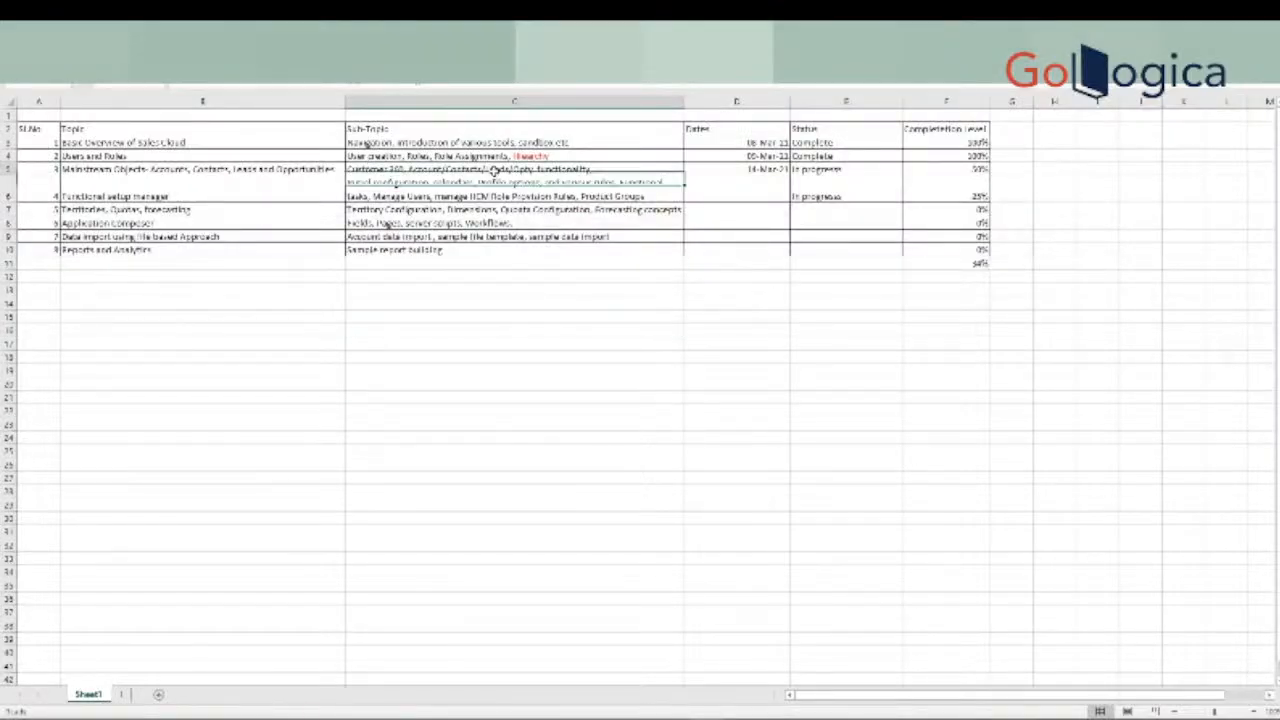
{"action": "left_click", "coordinate": [507, 188]}
{"action": "left_click_drag", "start_coordinate": [9, 203], "coordinate": [19, 286]}
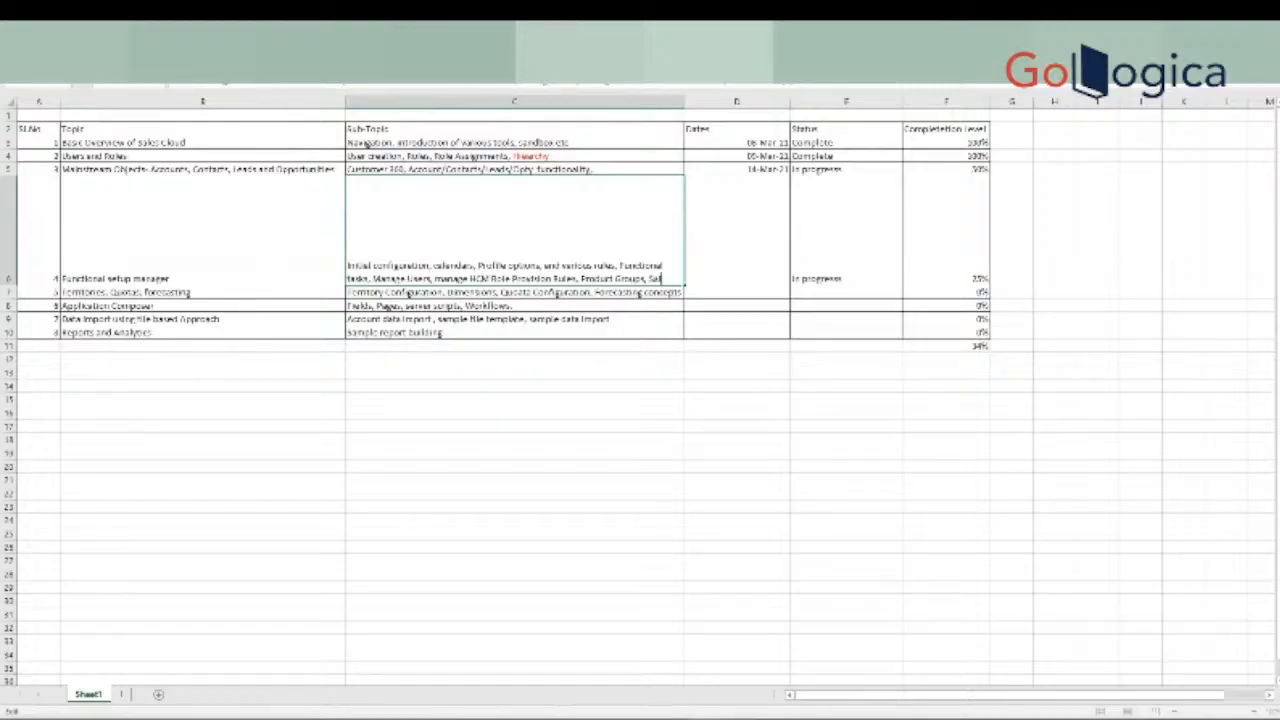
{"action": "type", "text": "s leads Profile Opti"}
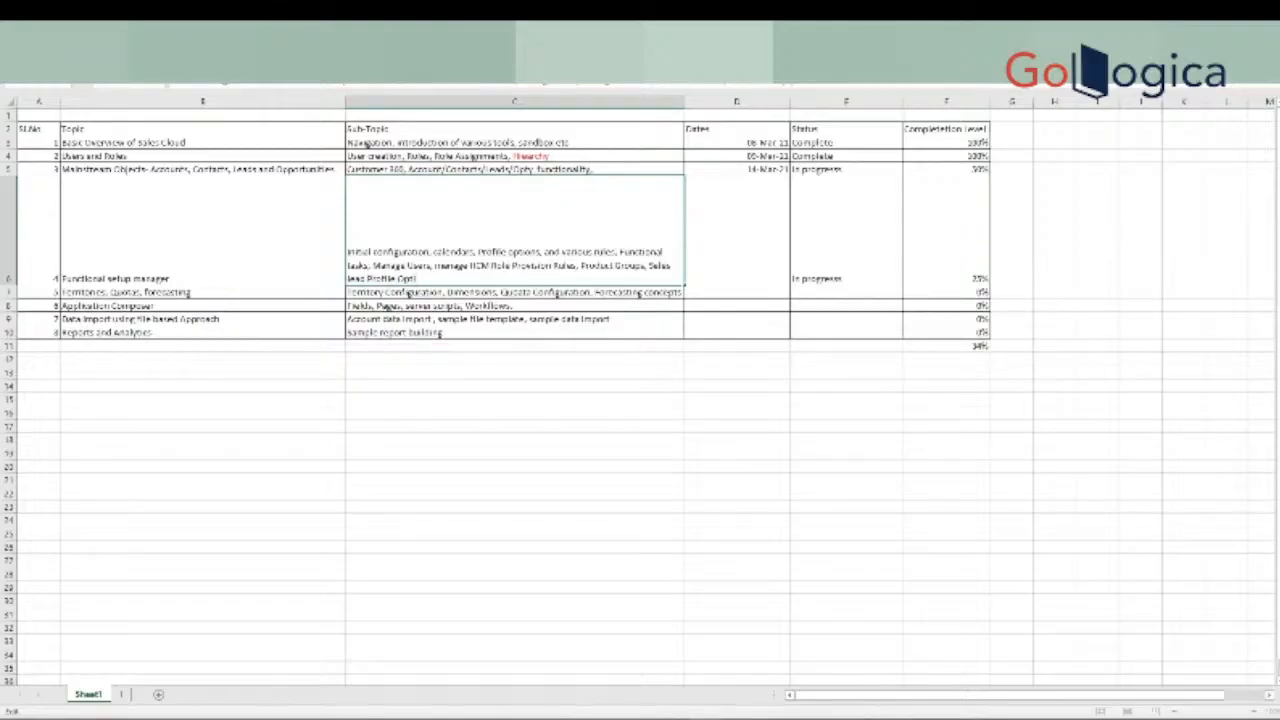
{"action": "type", "text": "ons, Banking Rules, Resource assignment"}
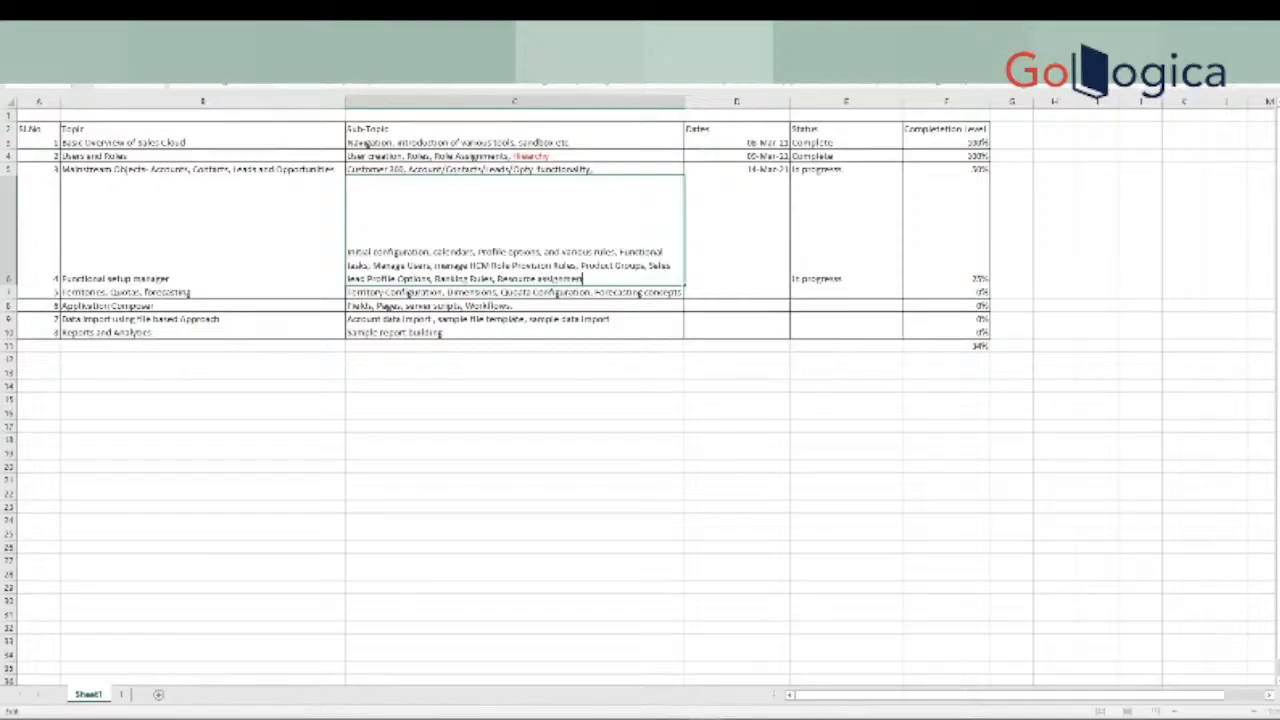
{"action": "type", "text": " rules etc."}
{"action": "left_click", "coordinate": [506, 435]}
Autofit the height of the Functional setup manager row to its text.
{"action": "left_click", "coordinate": [498, 267]}
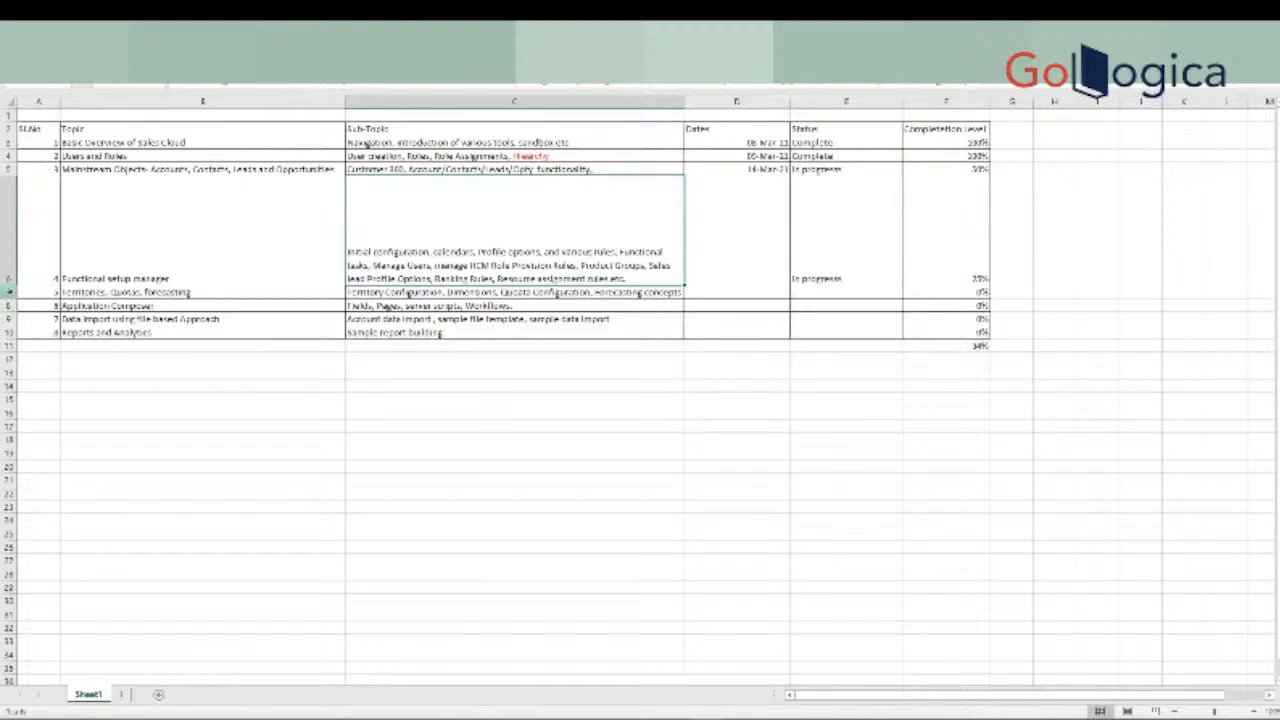
{"action": "double_click", "coordinate": [14, 285]}
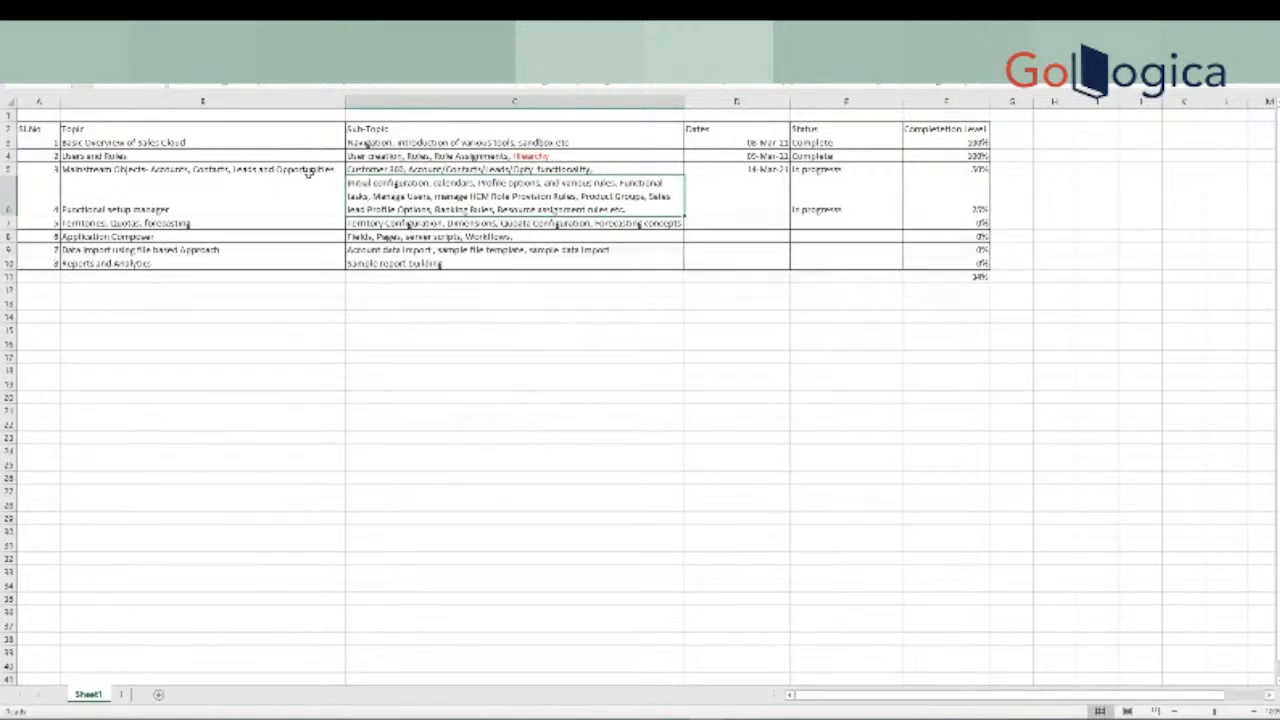
{"action": "left_click", "coordinate": [310, 172]}
{"action": "left_click", "coordinate": [405, 166]}
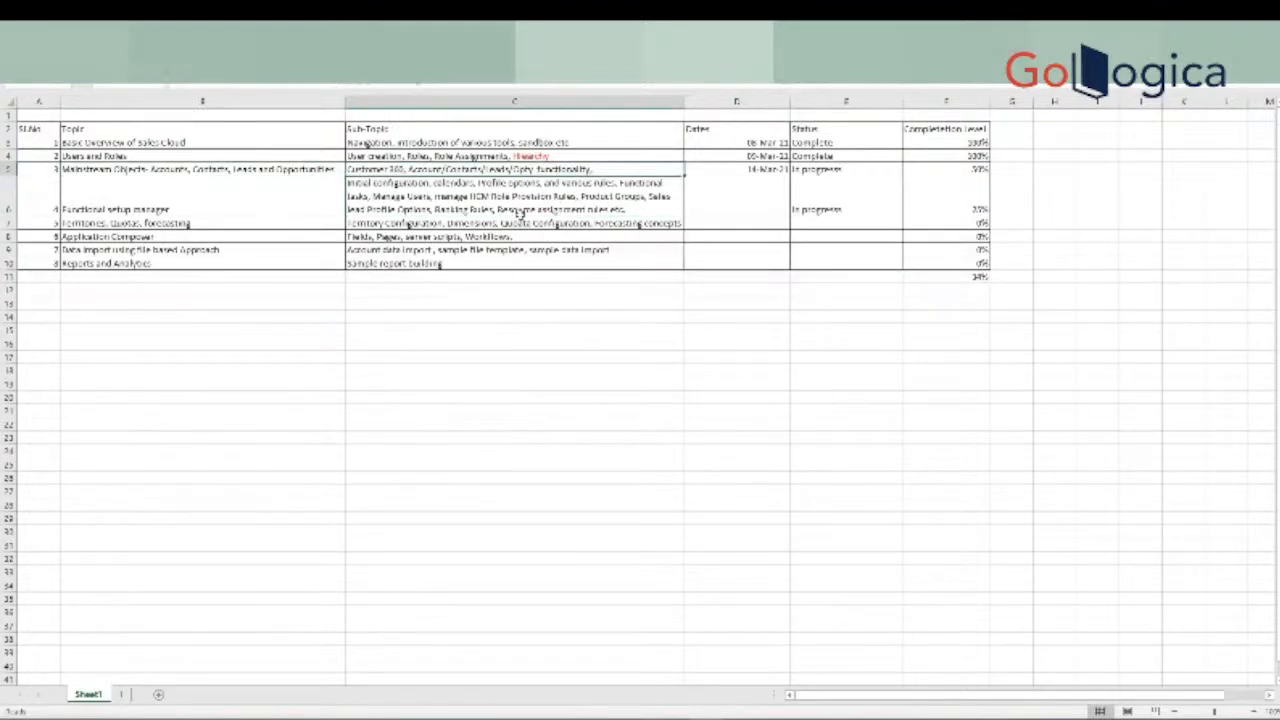
Switch back to Oracle Sales Cloud, open the qualified lead from My Open Leads, and review its responses and opportunities.
{"action": "left_click", "coordinate": [335, 717]}
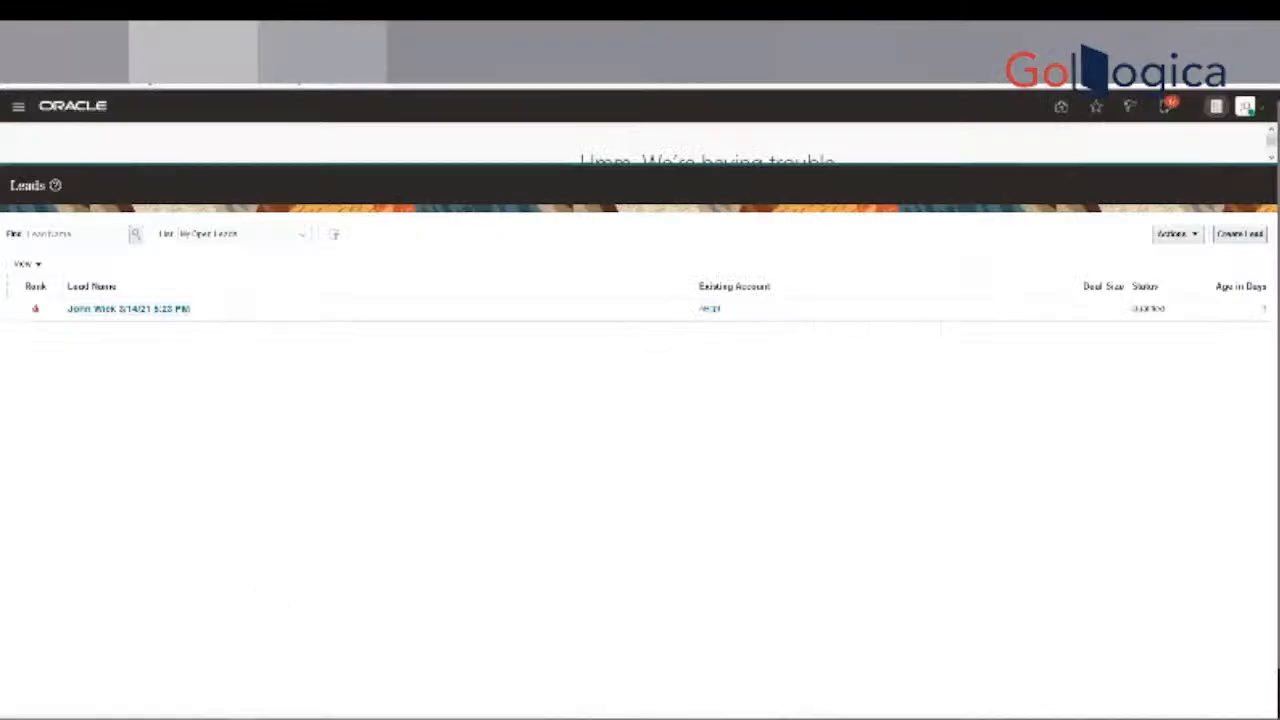
{"action": "left_click", "coordinate": [172, 312]}
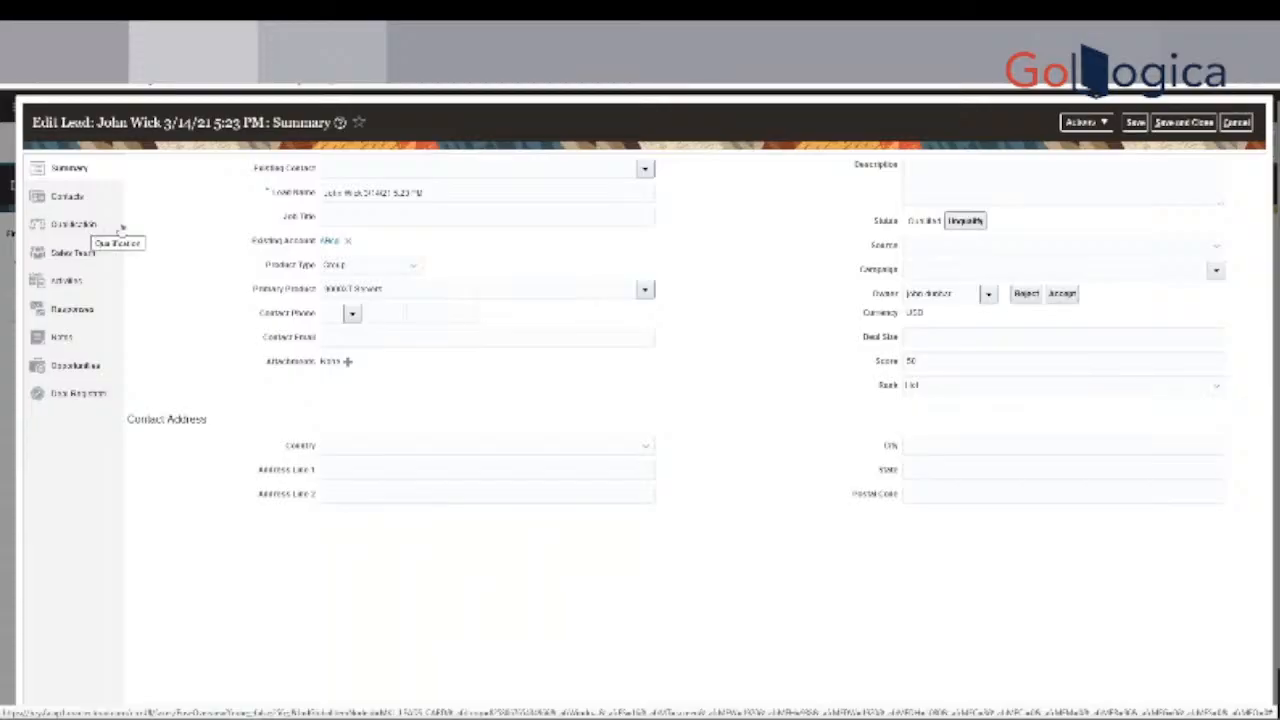
{"action": "left_click", "coordinate": [62, 308]}
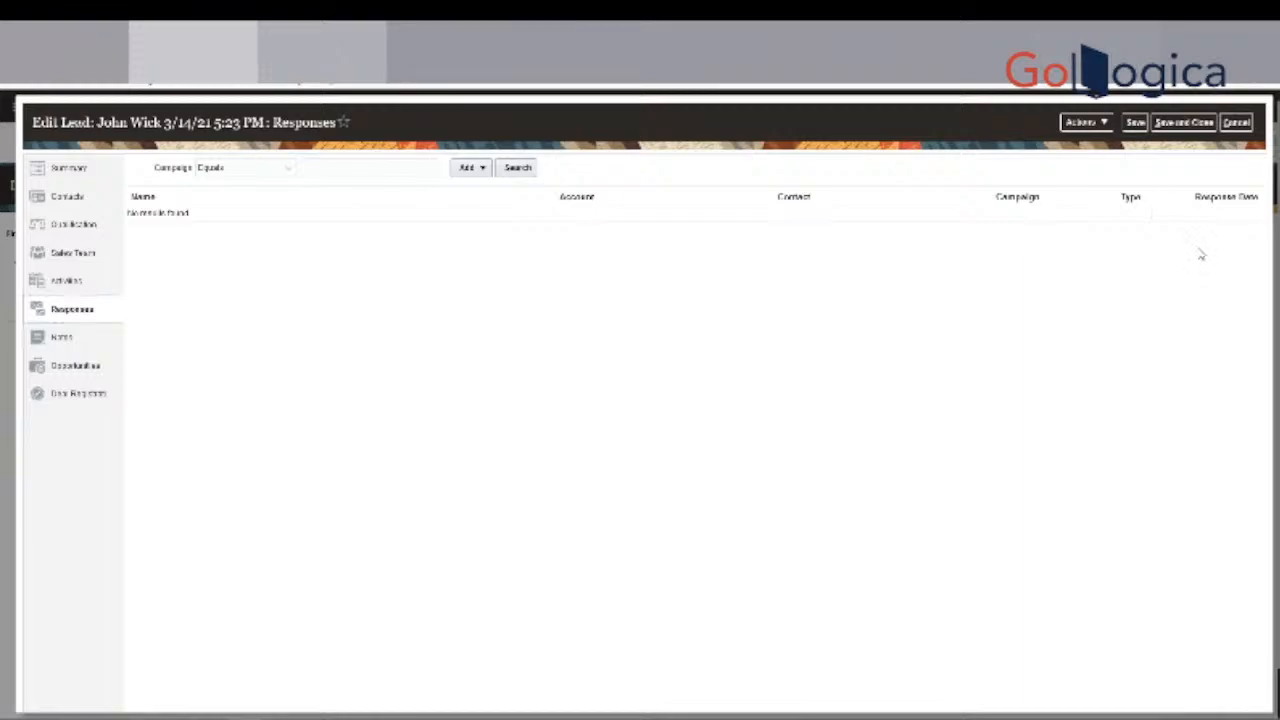
{"action": "left_click", "coordinate": [73, 370]}
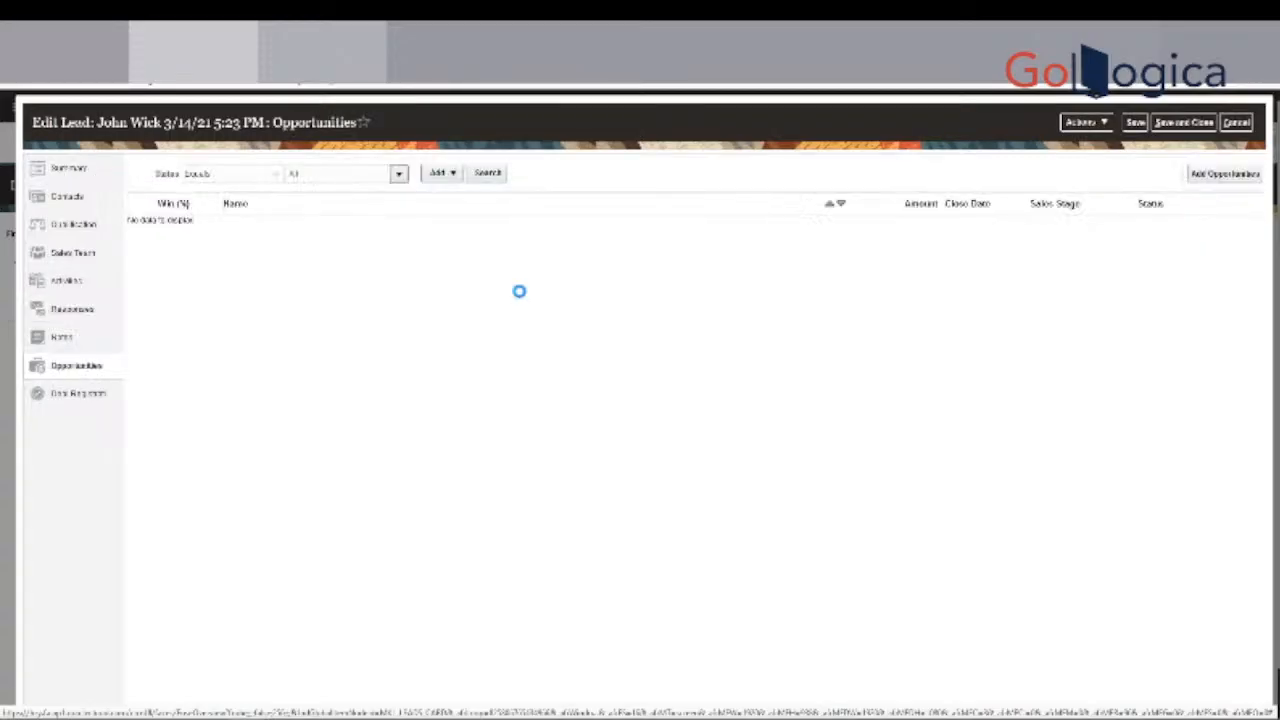
Try to convert the qualified lead to an opportunity, keeping the proposed opportunity name, owner and existing account.
{"action": "left_click", "coordinate": [1085, 122]}
{"action": "left_click", "coordinate": [1097, 185]}
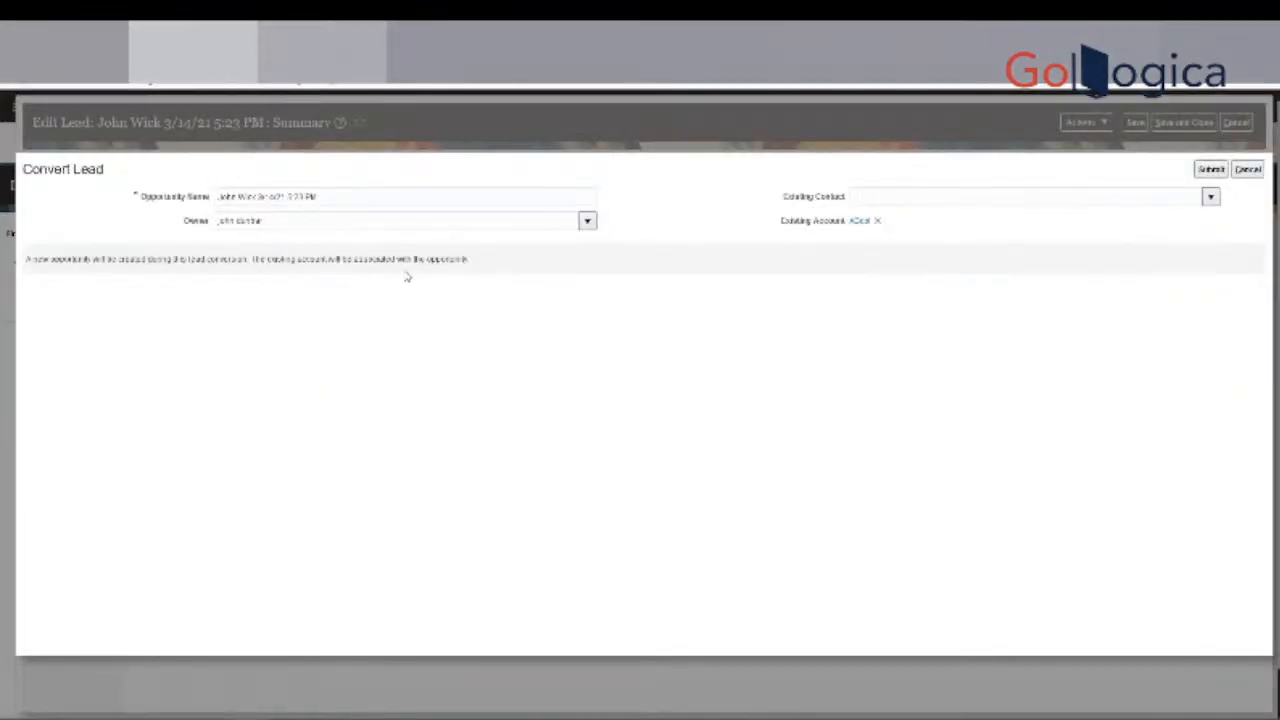
{"action": "left_click", "coordinate": [1214, 170]}
{"action": "left_click_drag", "start_coordinate": [337, 199], "coordinate": [191, 204]}
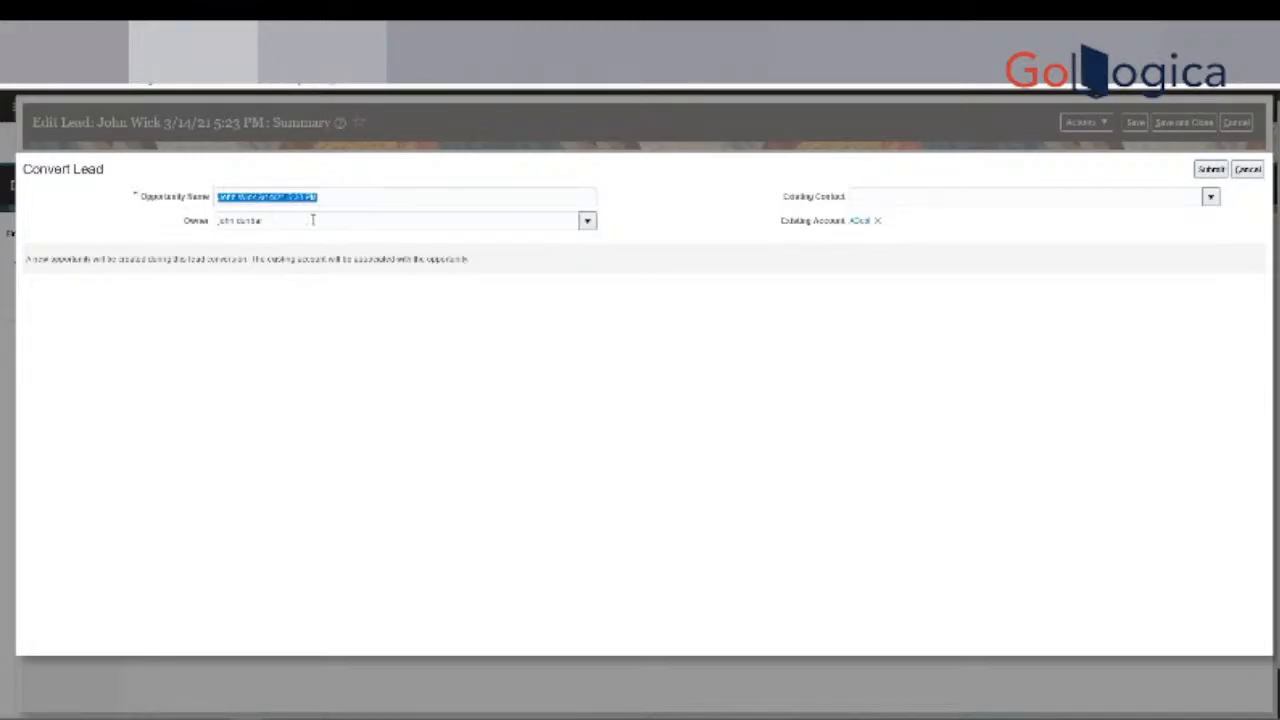
{"action": "left_click_drag", "start_coordinate": [264, 222], "coordinate": [218, 224]}
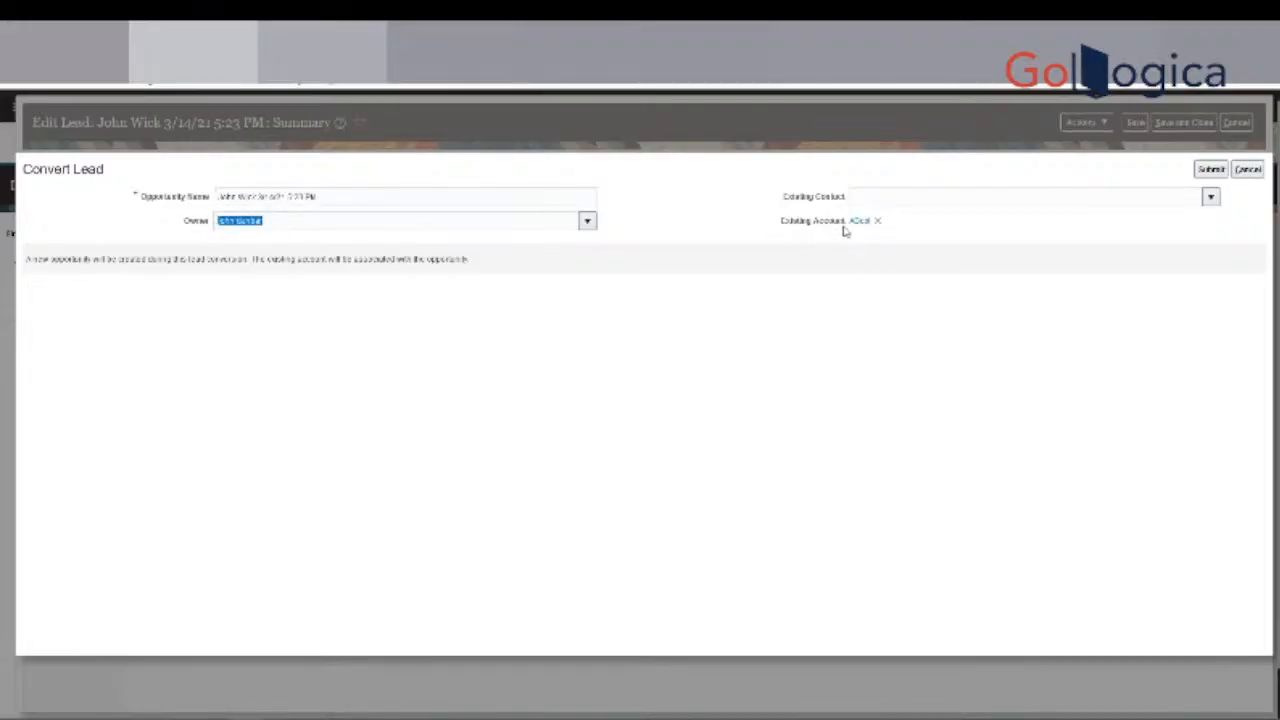
{"action": "left_click", "coordinate": [1211, 169]}
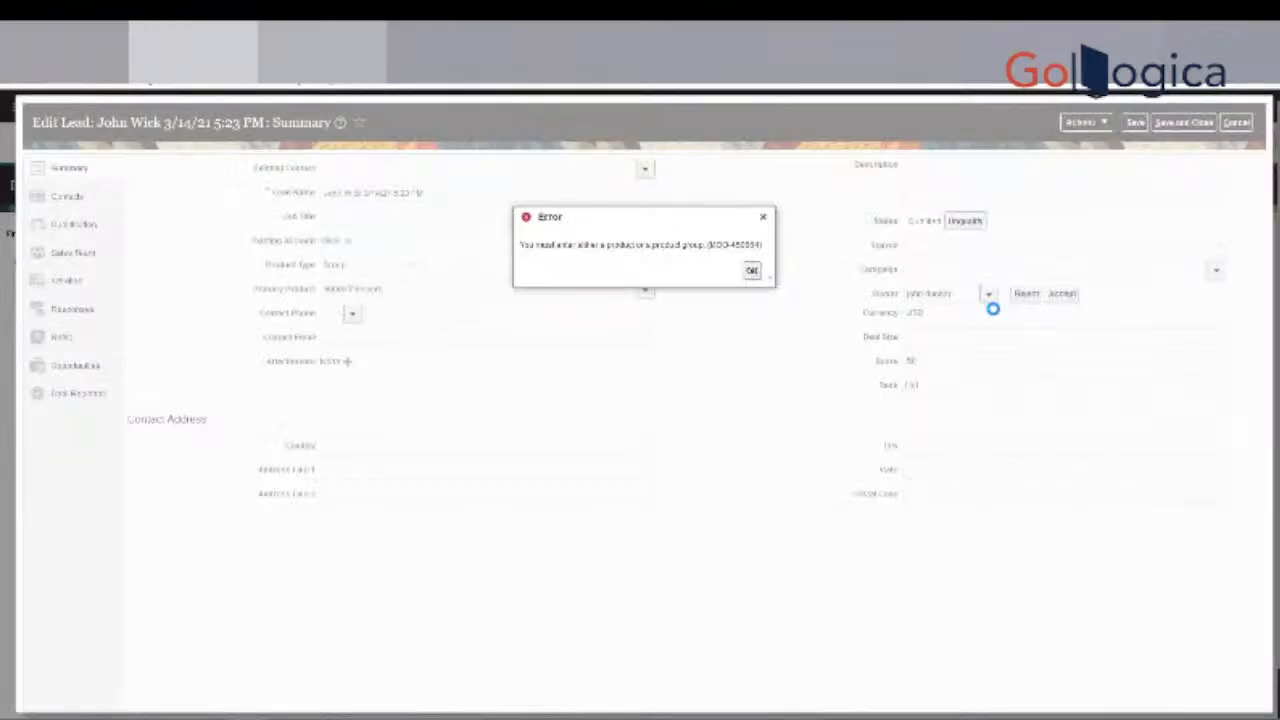
{"action": "key", "text": "Return"}
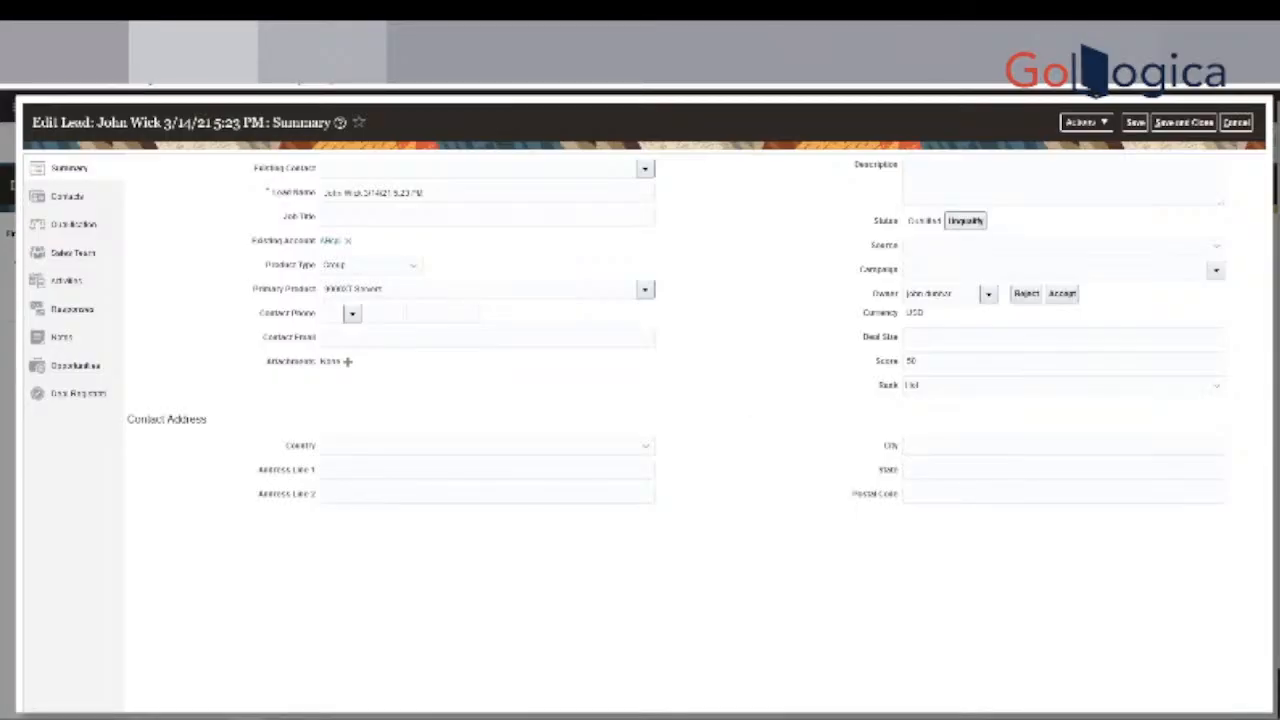
Check the lead's opportunities and the status values available for filtering them.
{"action": "left_click", "coordinate": [70, 366]}
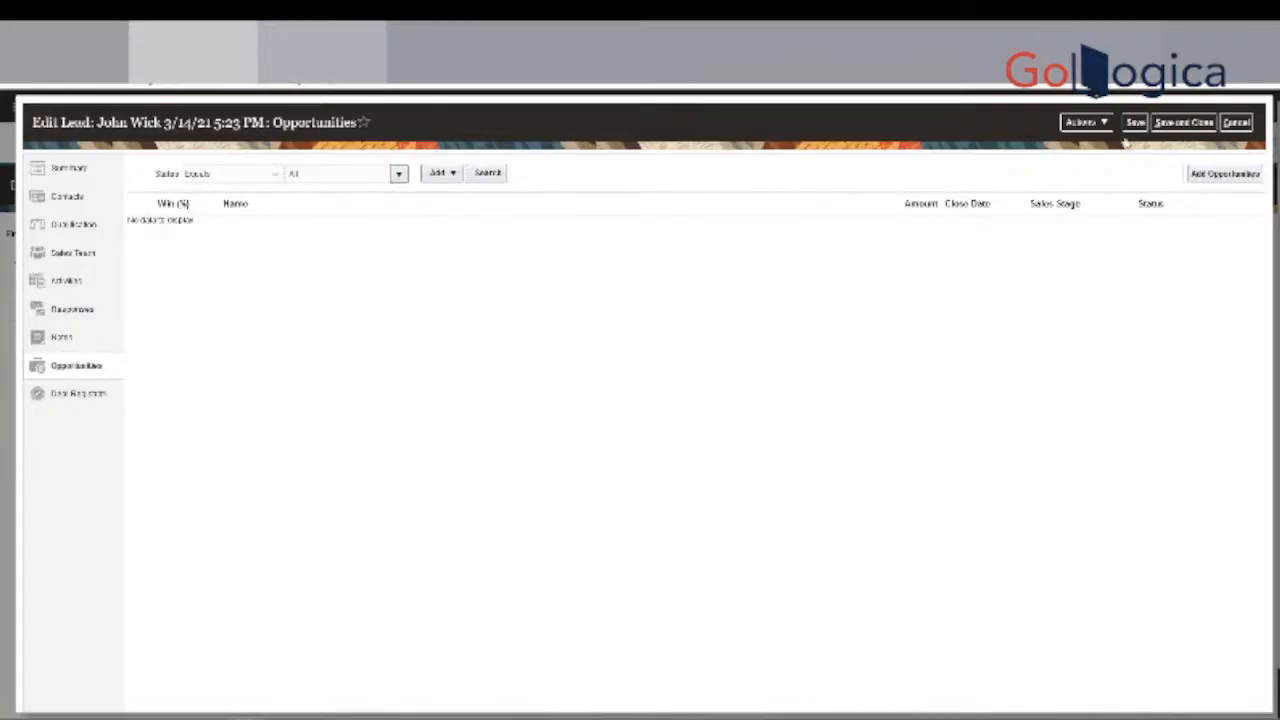
{"action": "left_click", "coordinate": [1184, 122]}
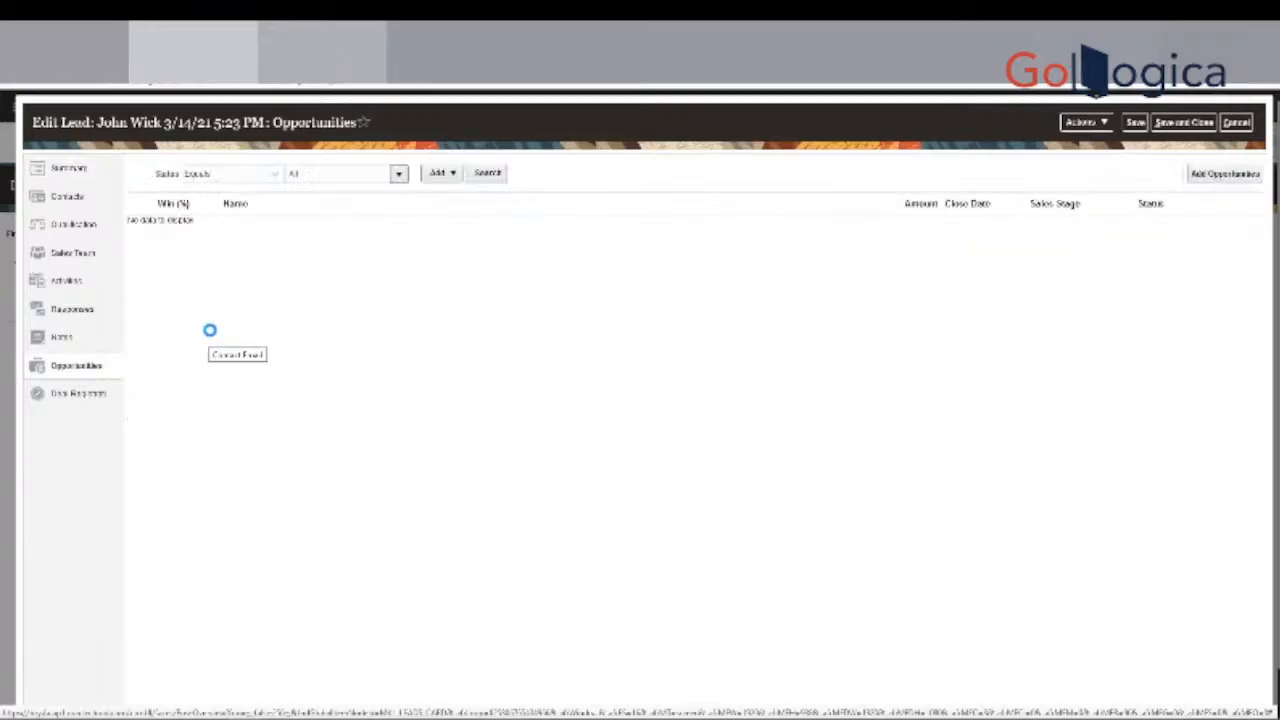
{"action": "left_click", "coordinate": [387, 177]}
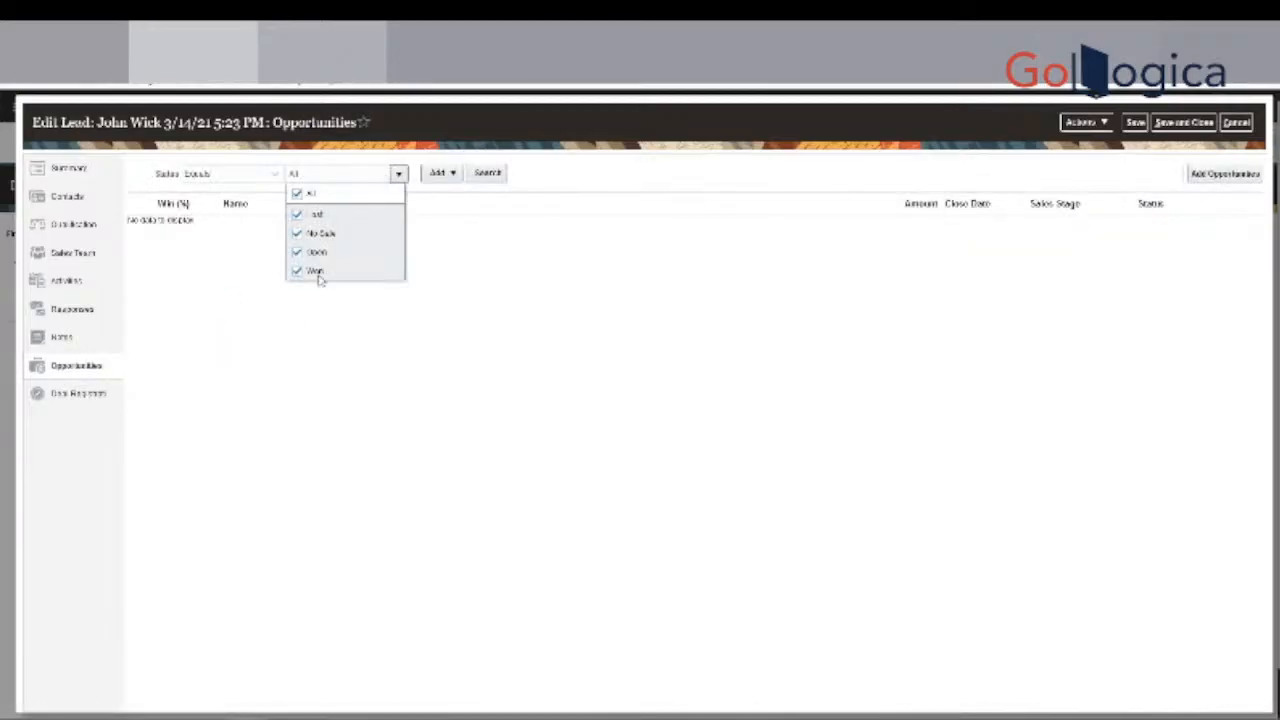
{"action": "left_click", "coordinate": [300, 353]}
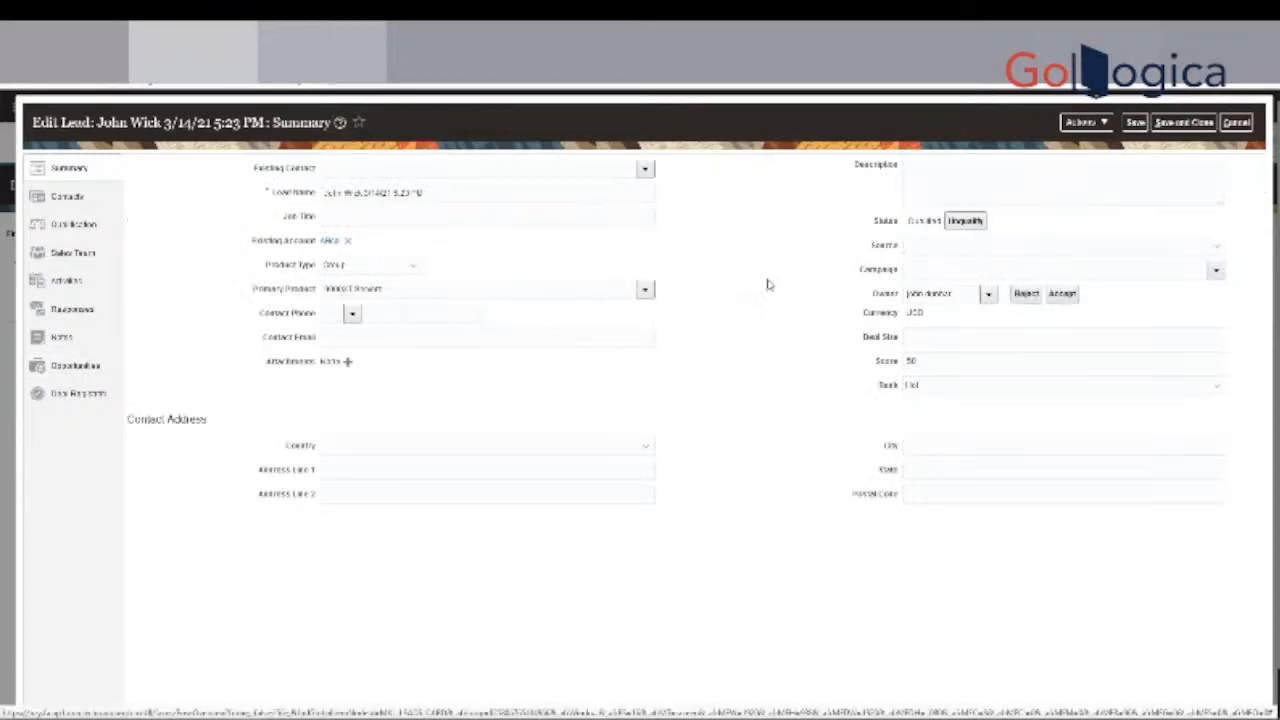
Retry converting the lead to an opportunity with the proposed details.
{"action": "left_click", "coordinate": [1090, 122]}
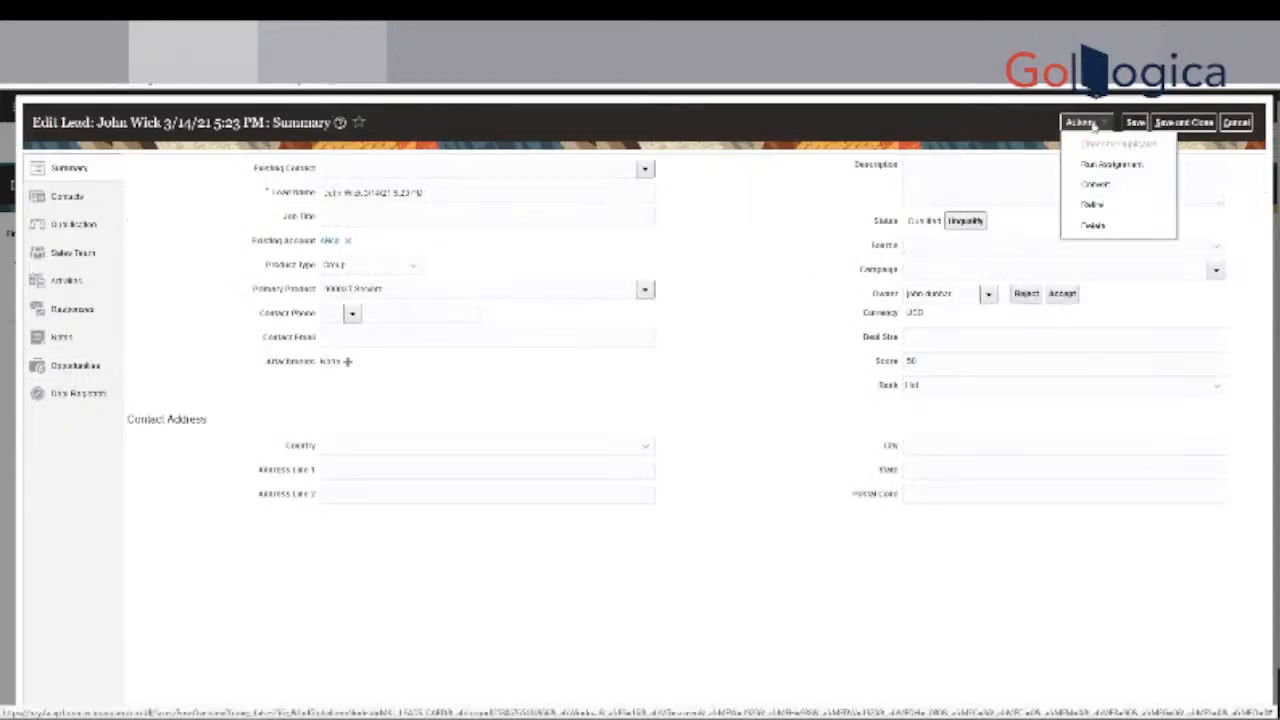
{"action": "left_click", "coordinate": [1106, 186]}
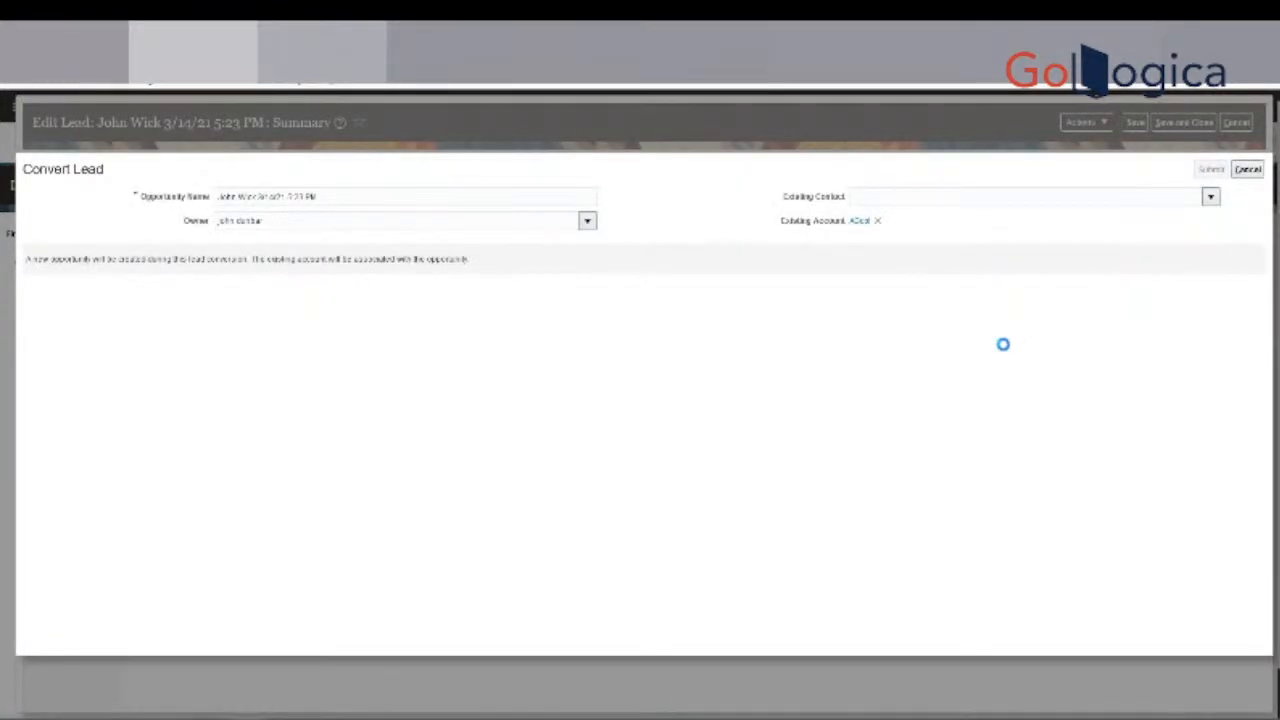
{"action": "left_click", "coordinate": [1211, 169]}
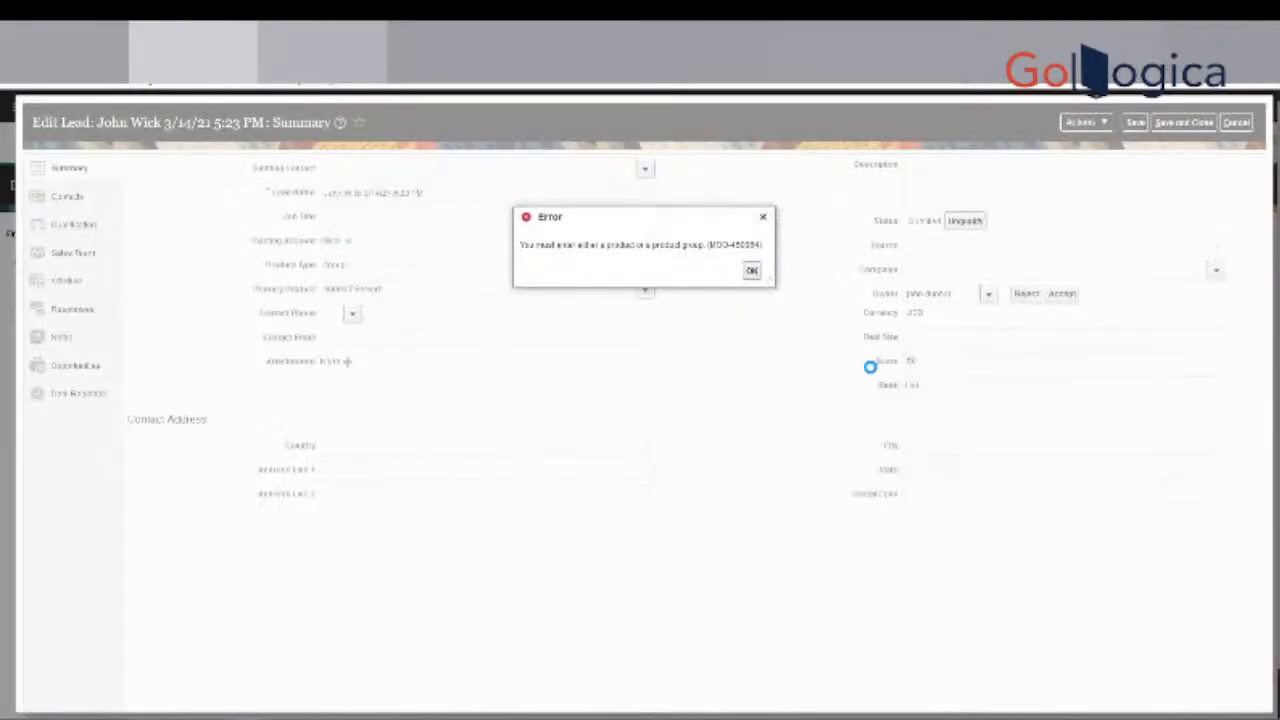
{"action": "left_click", "coordinate": [751, 270]}
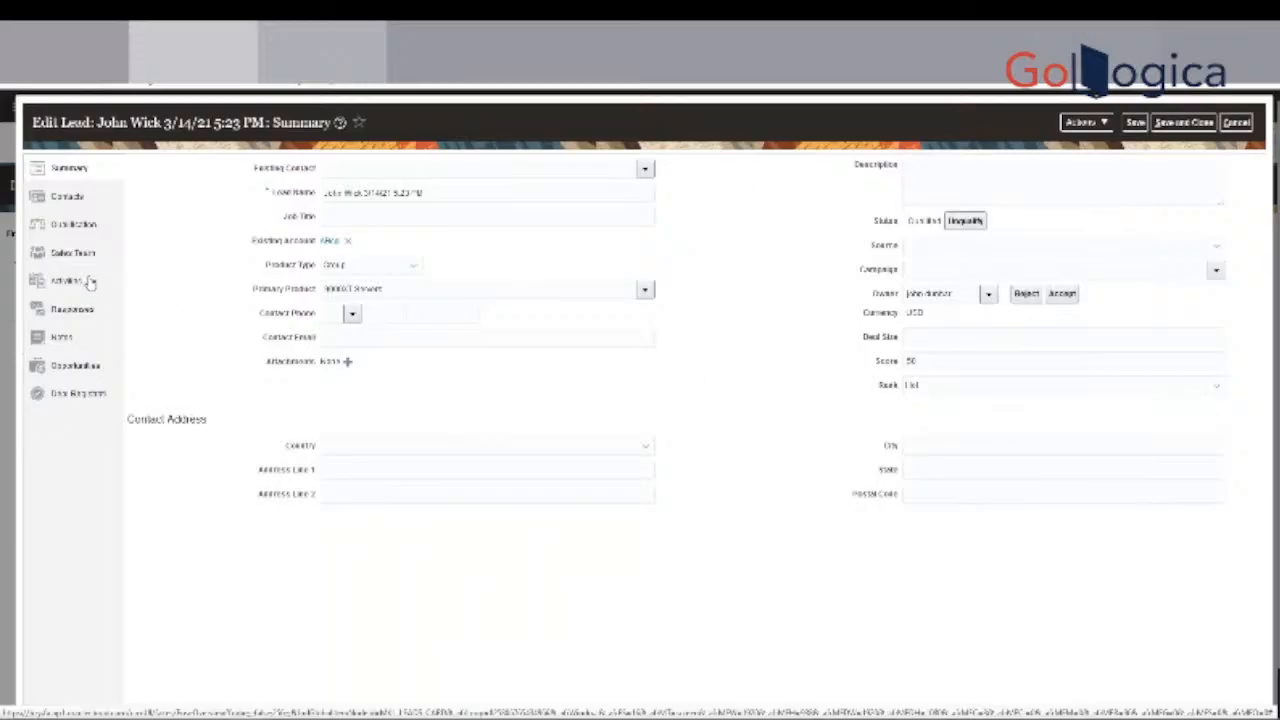
Review the lead's qualification questionnaire and opportunities, and cancel out of the lead.
{"action": "left_click", "coordinate": [81, 230]}
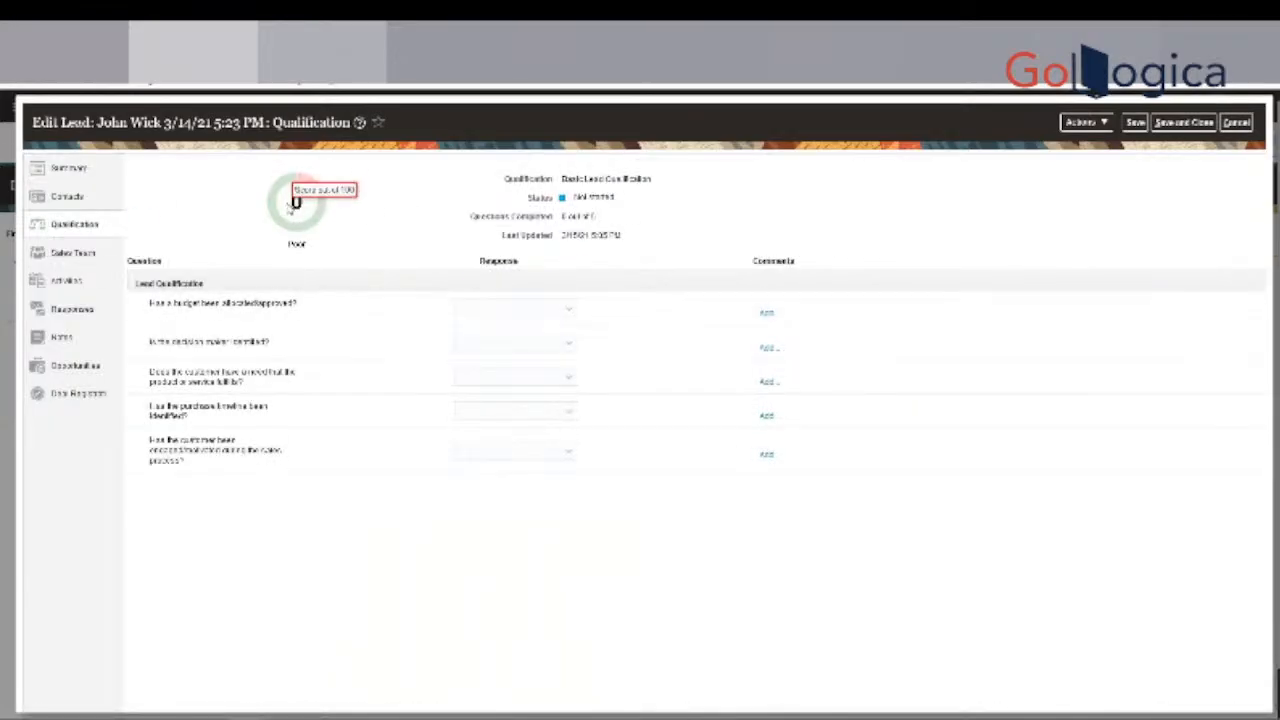
{"action": "left_click", "coordinate": [520, 308]}
{"action": "left_click", "coordinate": [515, 366]}
{"action": "left_click", "coordinate": [76, 367]}
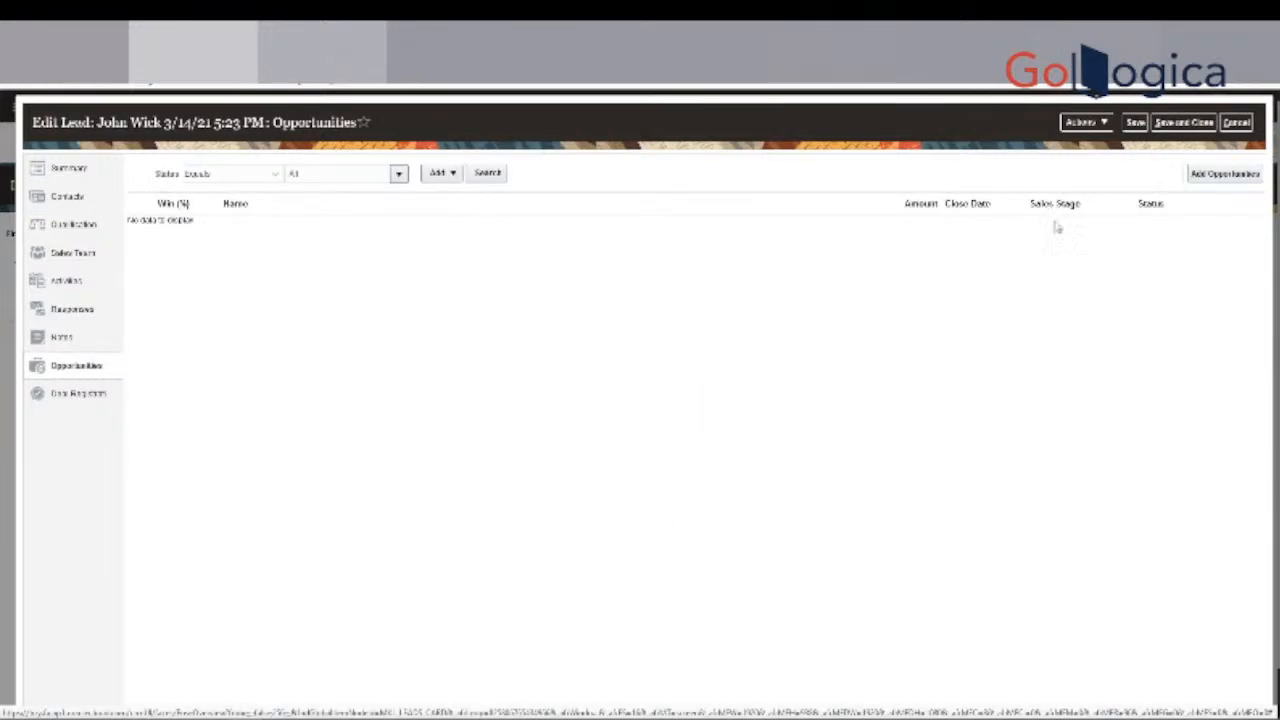
{"action": "left_click", "coordinate": [1236, 122]}
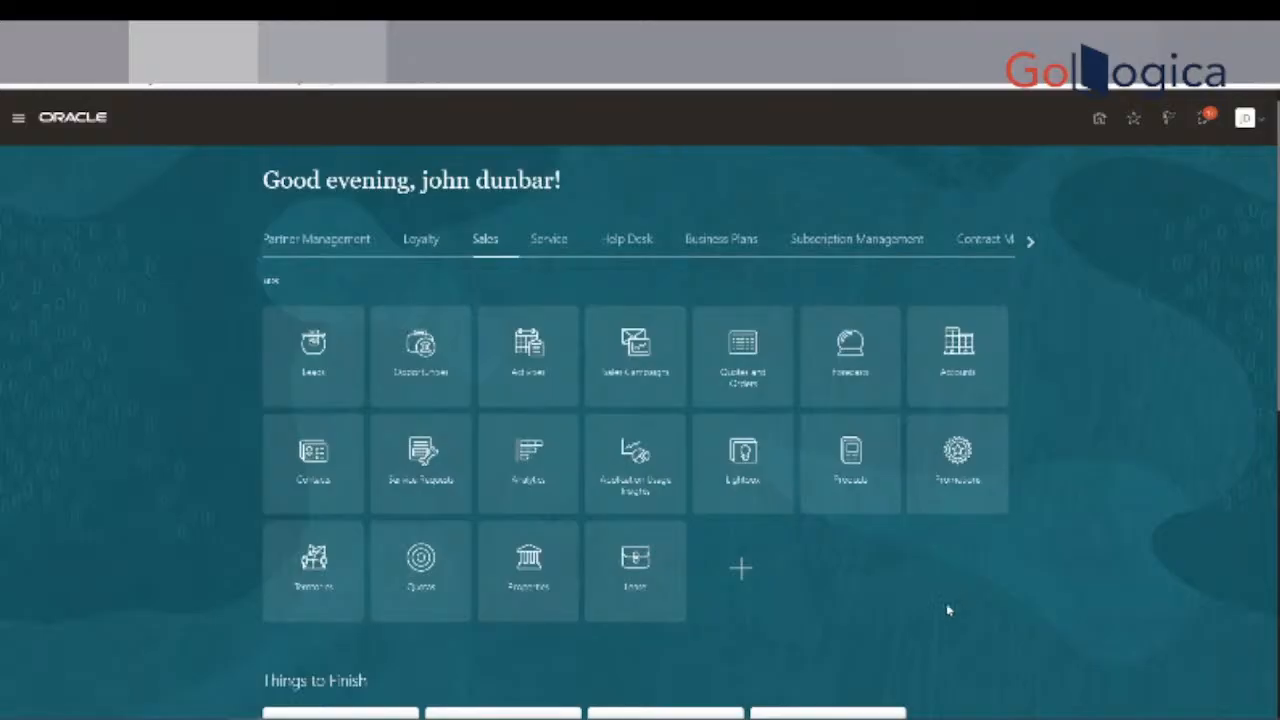
Open the functional setup area from the home page.
{"action": "scroll", "coordinate": [870, 597], "scroll_direction": "down", "scroll_amount": 1}
{"action": "scroll", "coordinate": [870, 597], "scroll_direction": "down", "scroll_amount": 1}
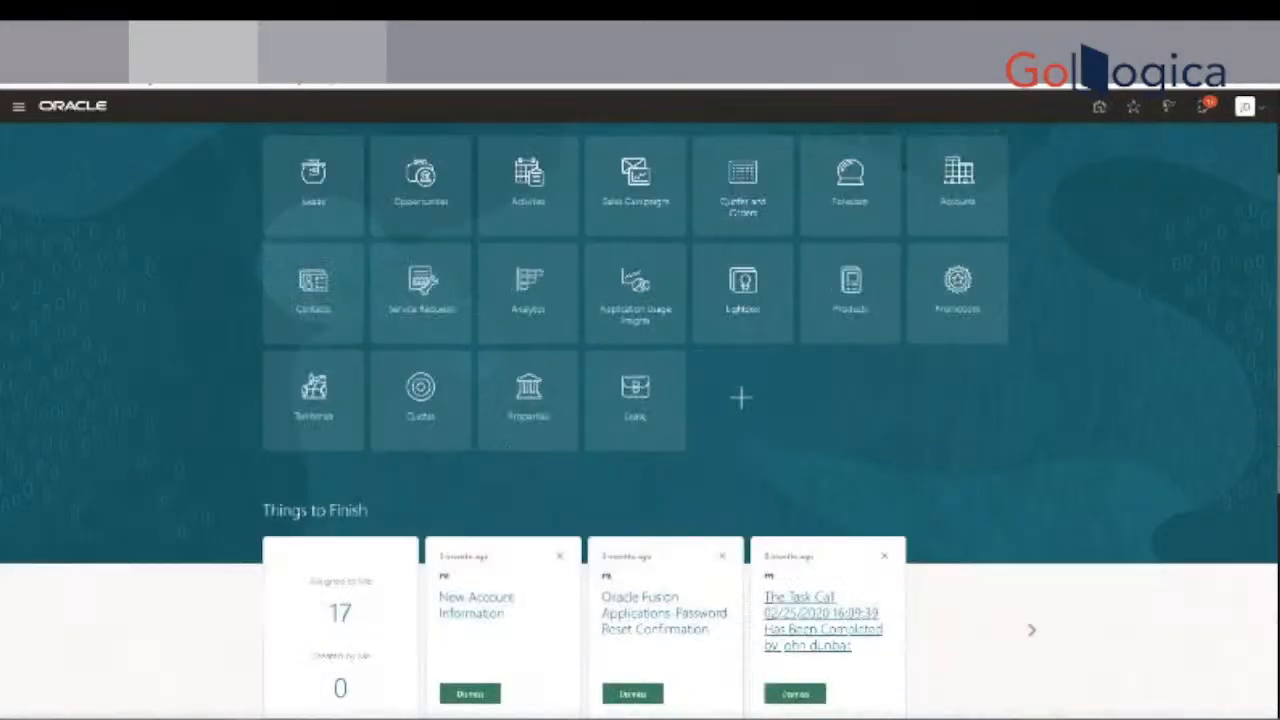
{"action": "scroll", "coordinate": [870, 597], "scroll_direction": "up", "scroll_amount": 2}
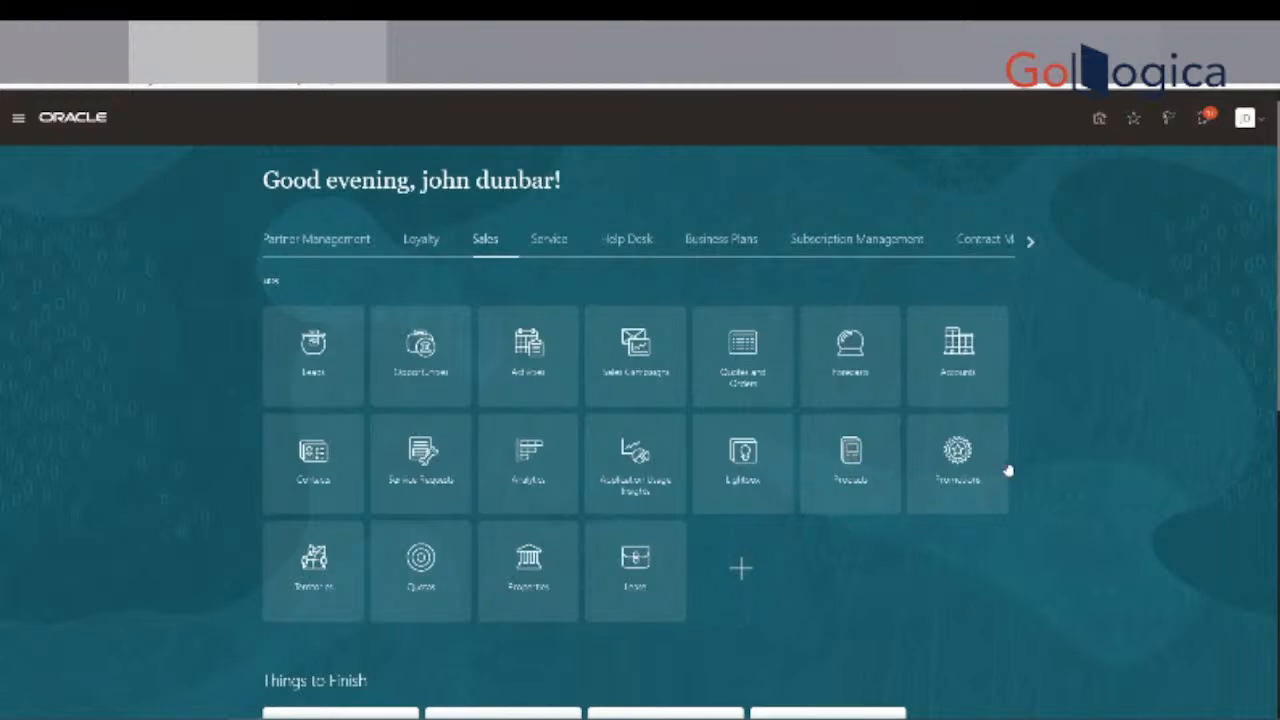
{"action": "left_click", "coordinate": [1030, 241]}
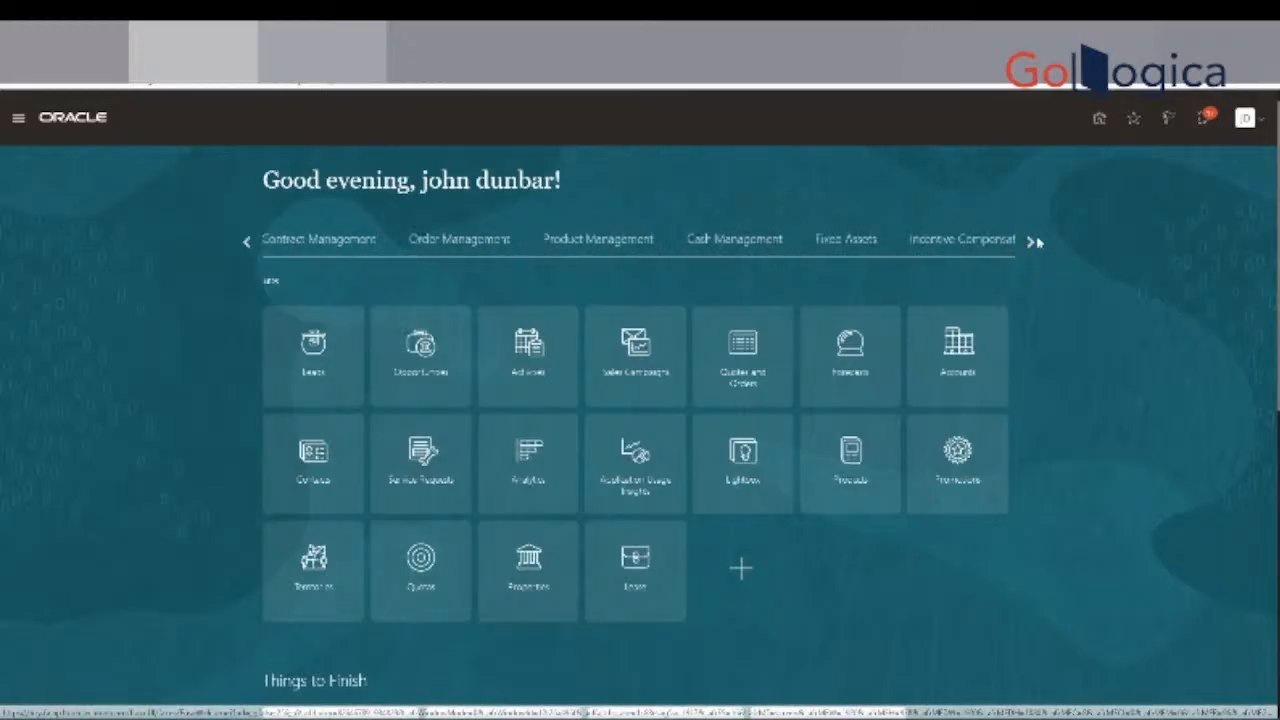
{"action": "left_click", "coordinate": [1035, 241]}
{"action": "left_click", "coordinate": [695, 242]}
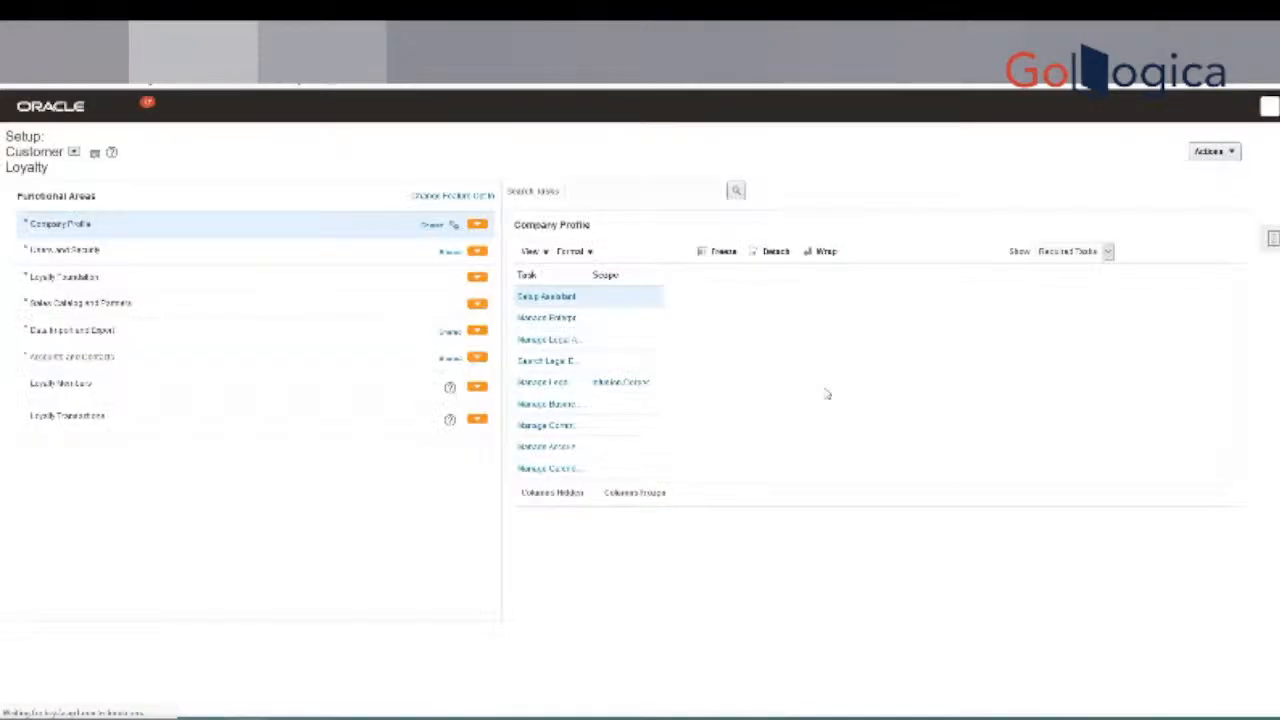
Switch the setup offering to Sales and show the required tasks of the Leads functional area.
{"action": "left_click", "coordinate": [162, 140]}
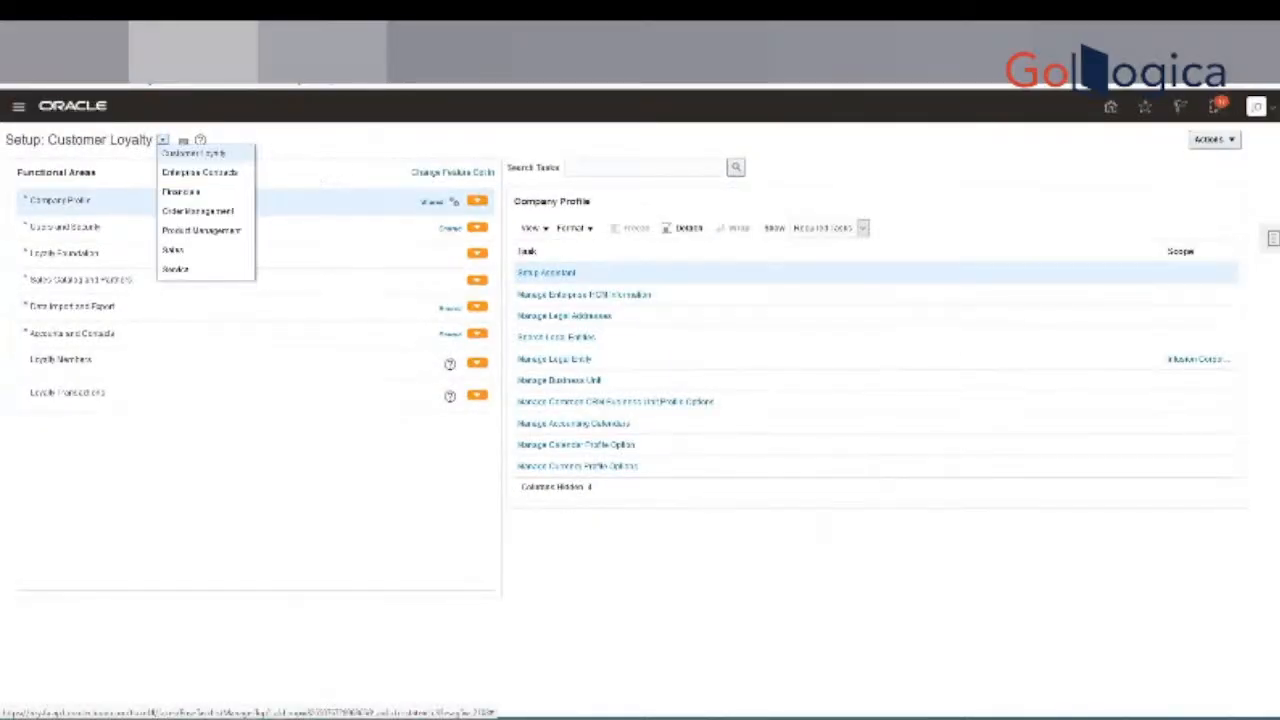
{"action": "left_click", "coordinate": [200, 251]}
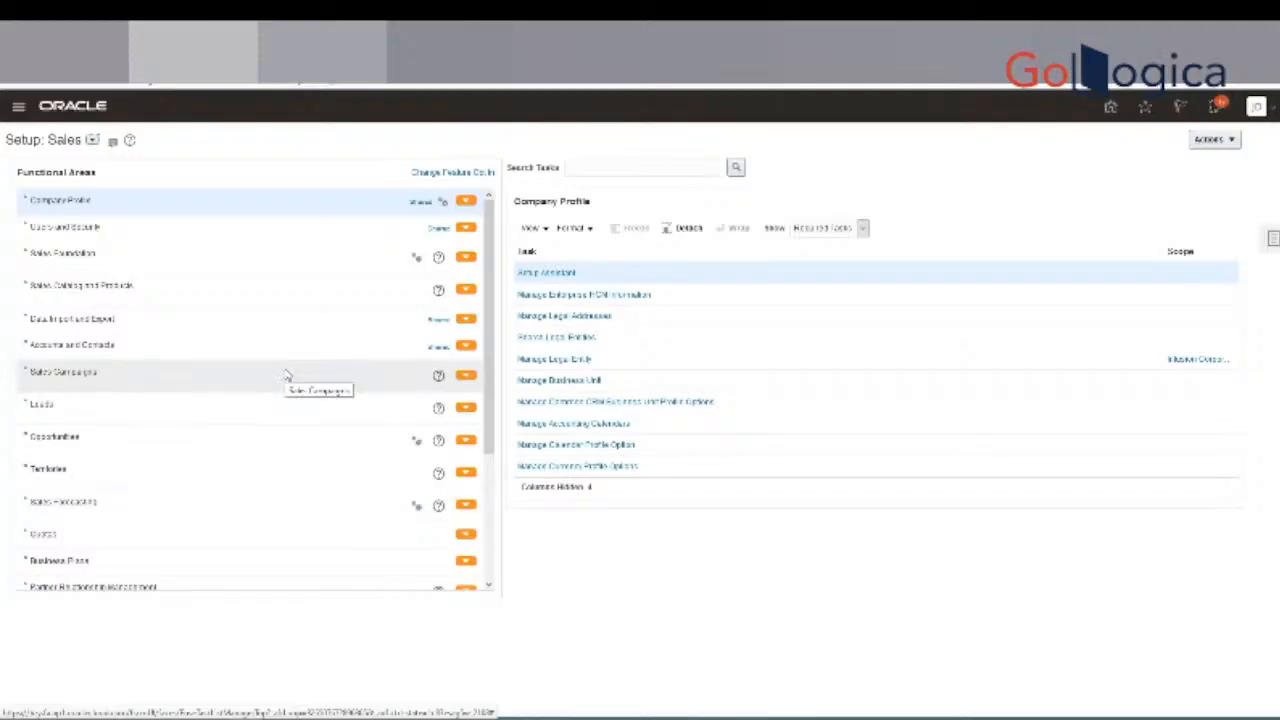
{"action": "left_click", "coordinate": [199, 410]}
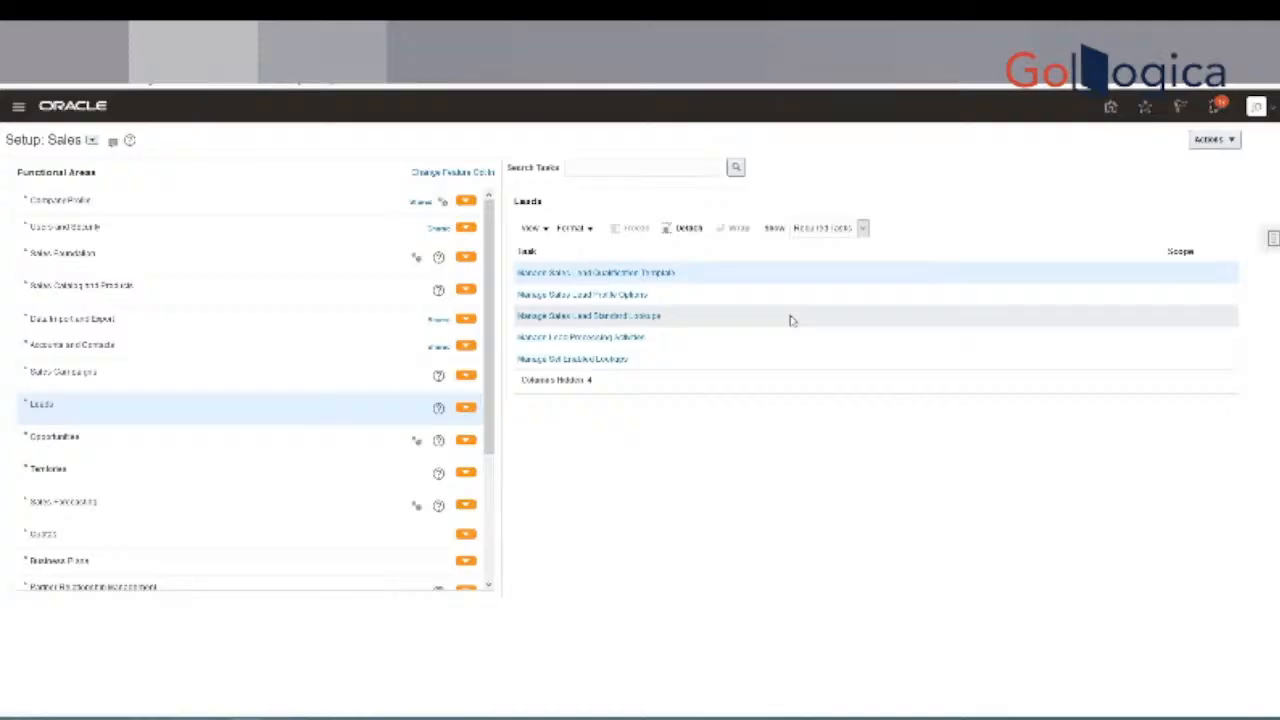
Open the sales lead assignment rules from the full list of Leads tasks and select the Sales Lead Qualification Rule Category.
{"action": "left_click", "coordinate": [838, 234]}
{"action": "left_click", "coordinate": [828, 260]}
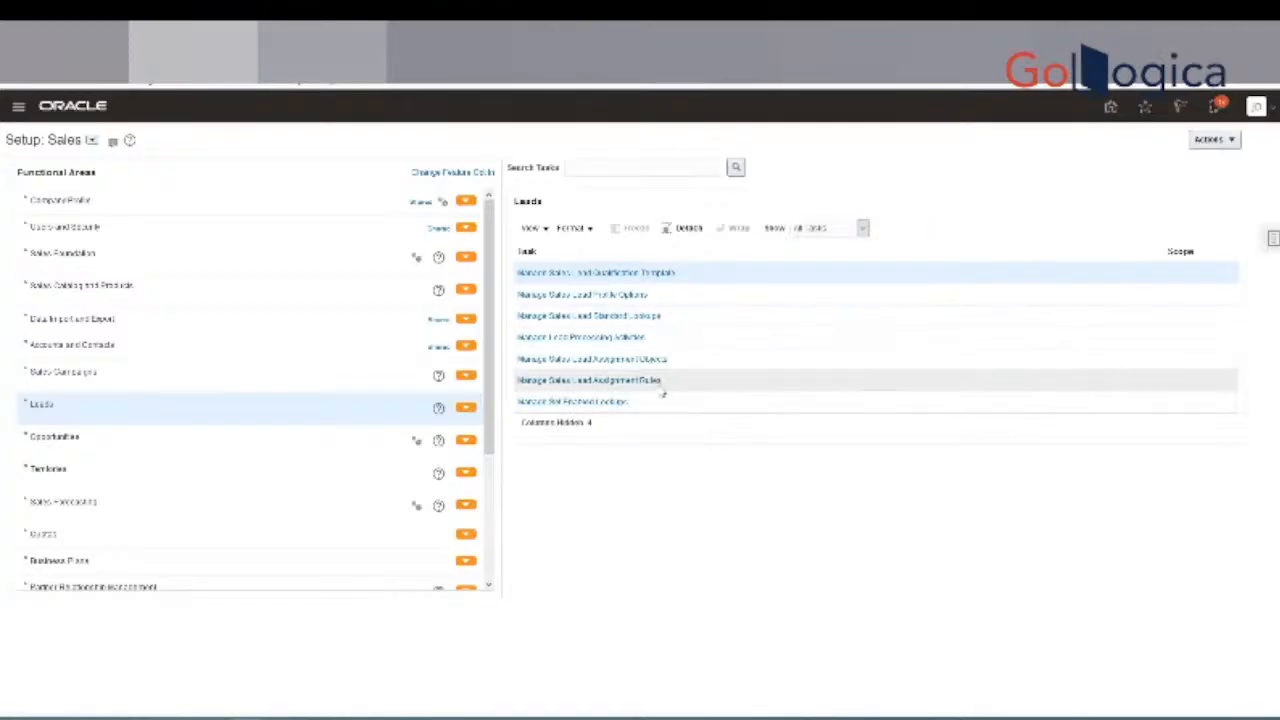
{"action": "left_click", "coordinate": [655, 381]}
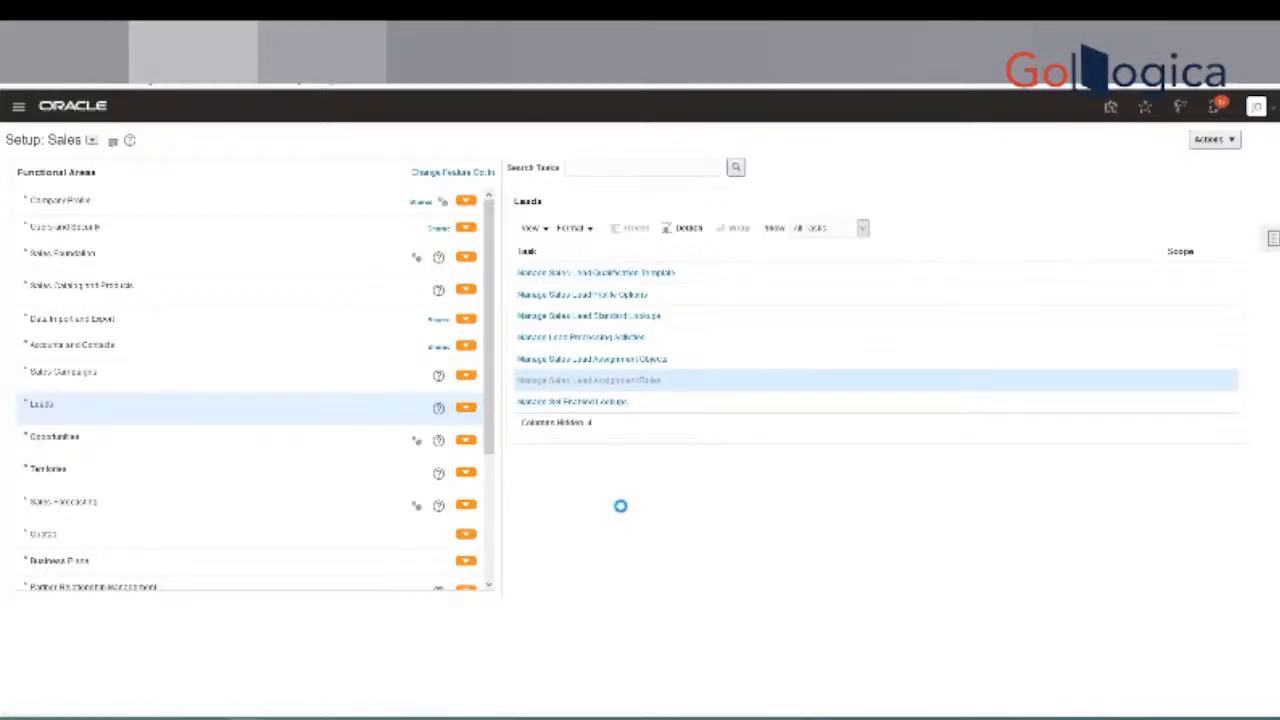
{"action": "left_click", "coordinate": [141, 212]}
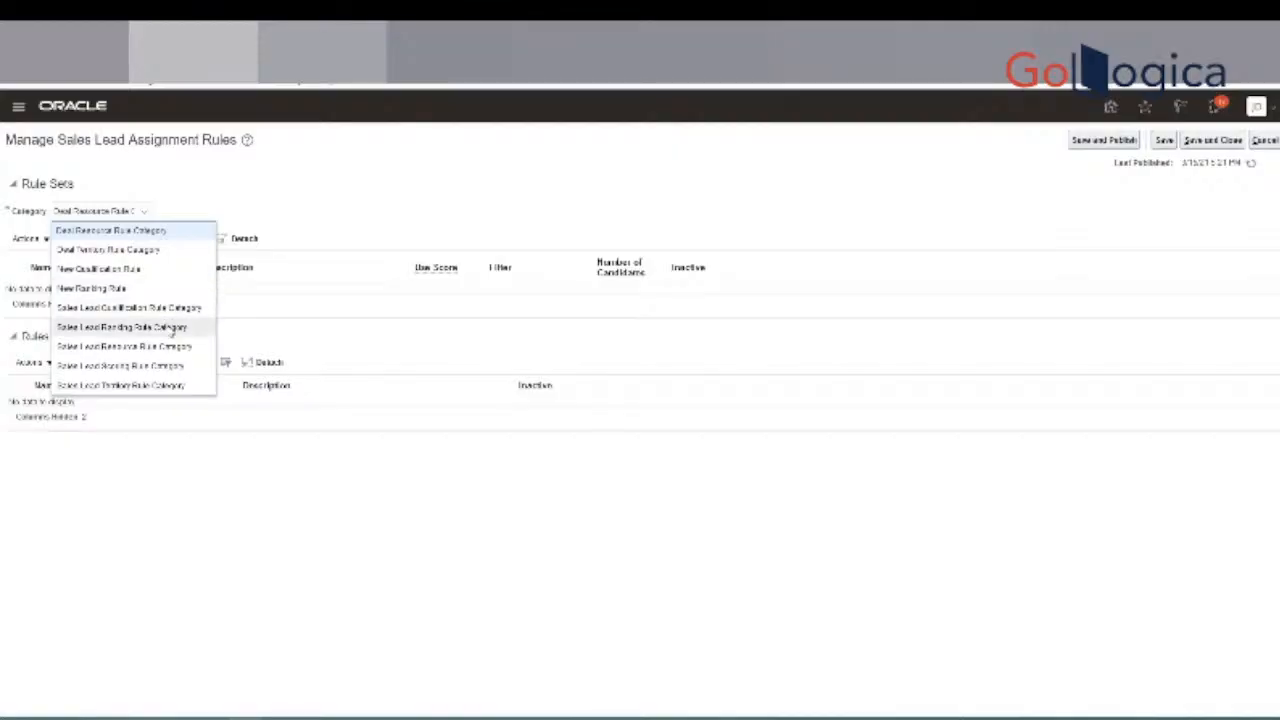
{"action": "left_click", "coordinate": [177, 312]}
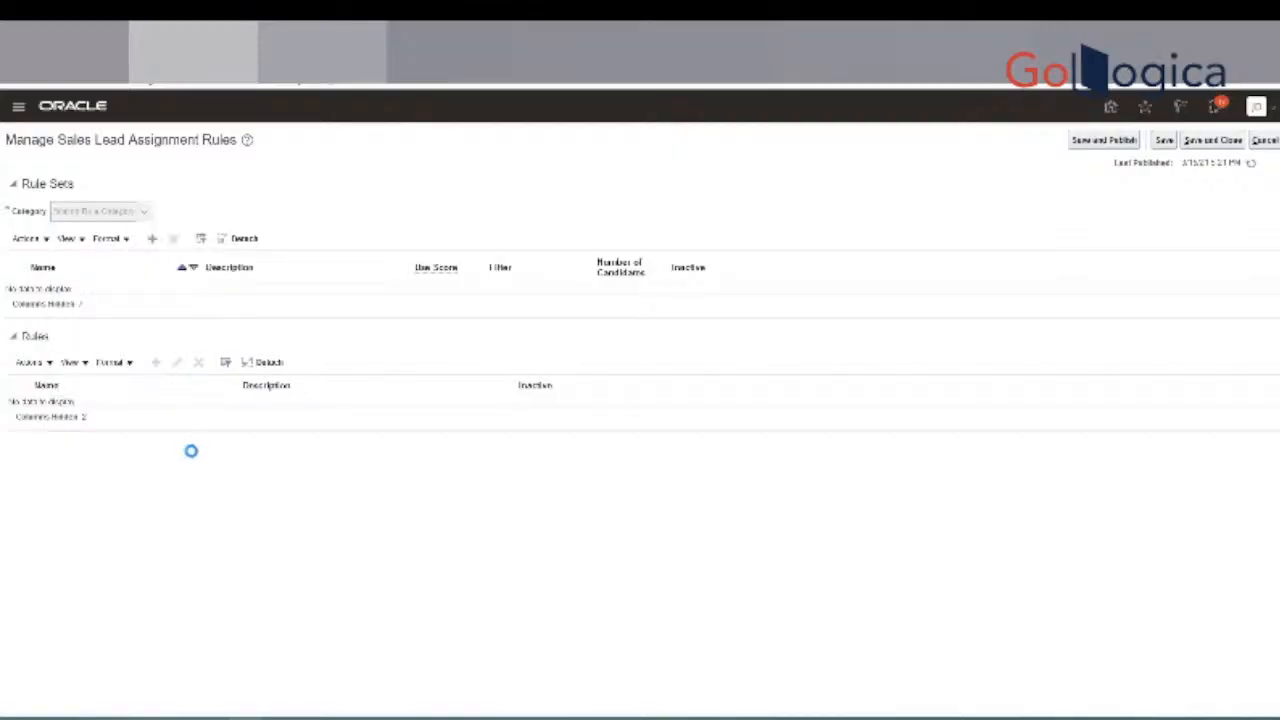
Add a rule set named "lead" to the Sales Lead Qualification Rule Category.
{"action": "left_click", "coordinate": [151, 240]}
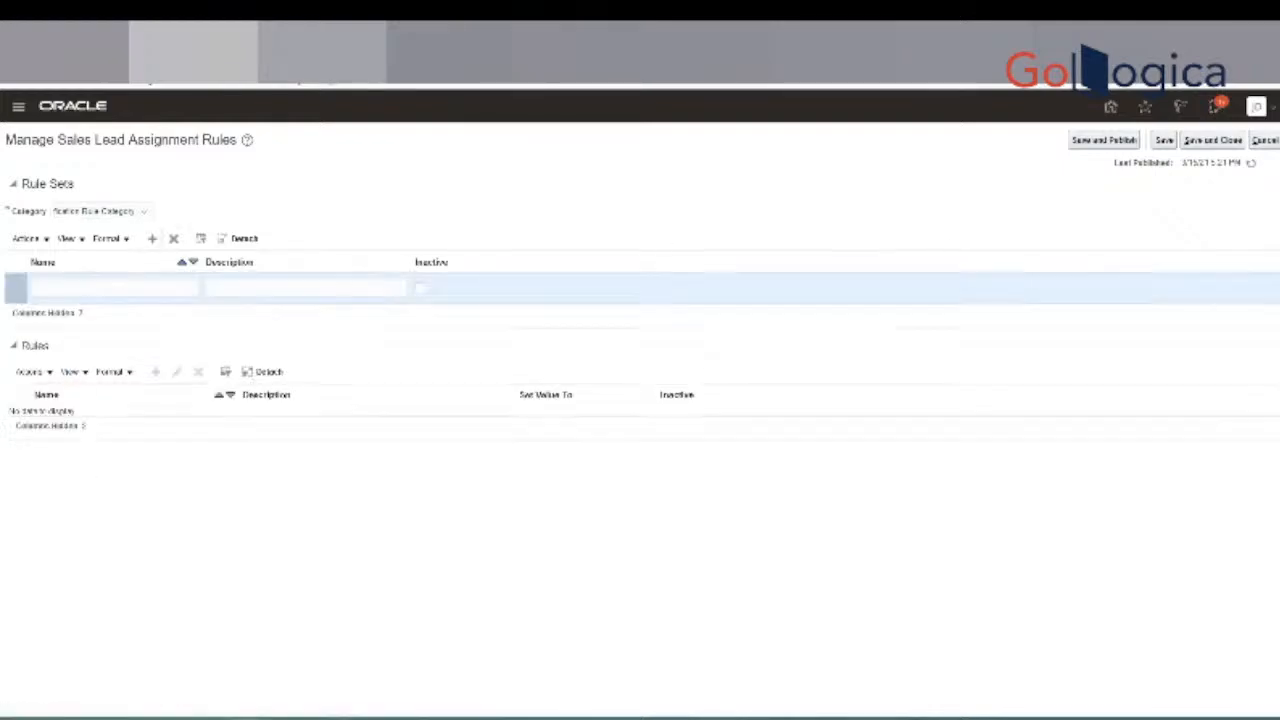
{"action": "left_click", "coordinate": [184, 288]}
{"action": "type", "text": "lead"}
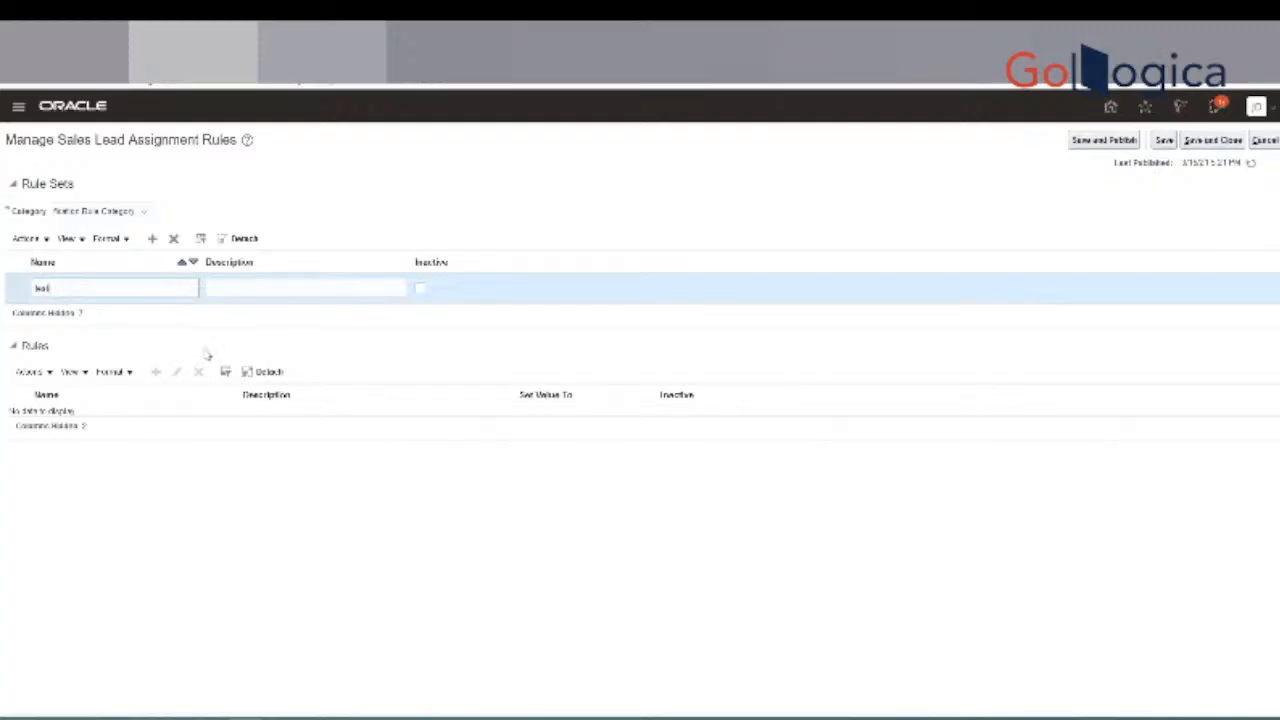
Start a new rule for the rule set, check its condition options, and set the qualification status action to Converted.
{"action": "left_click", "coordinate": [171, 483]}
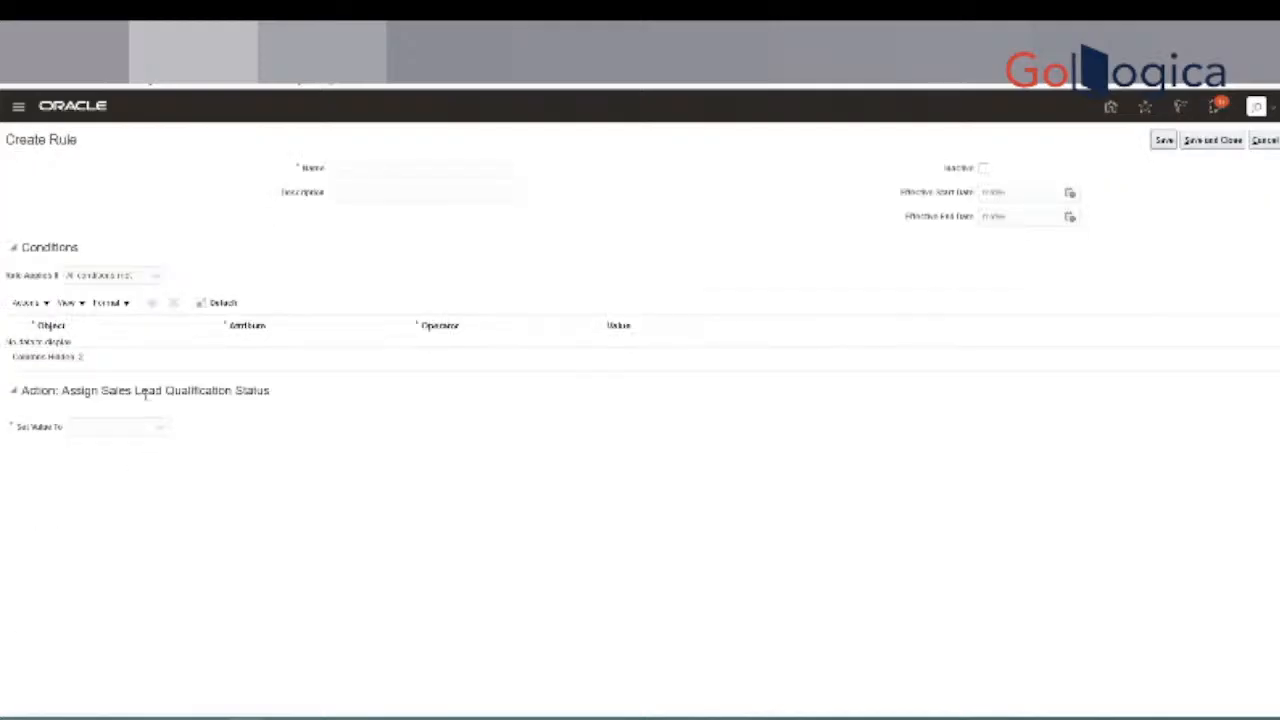
{"action": "left_click", "coordinate": [135, 276]}
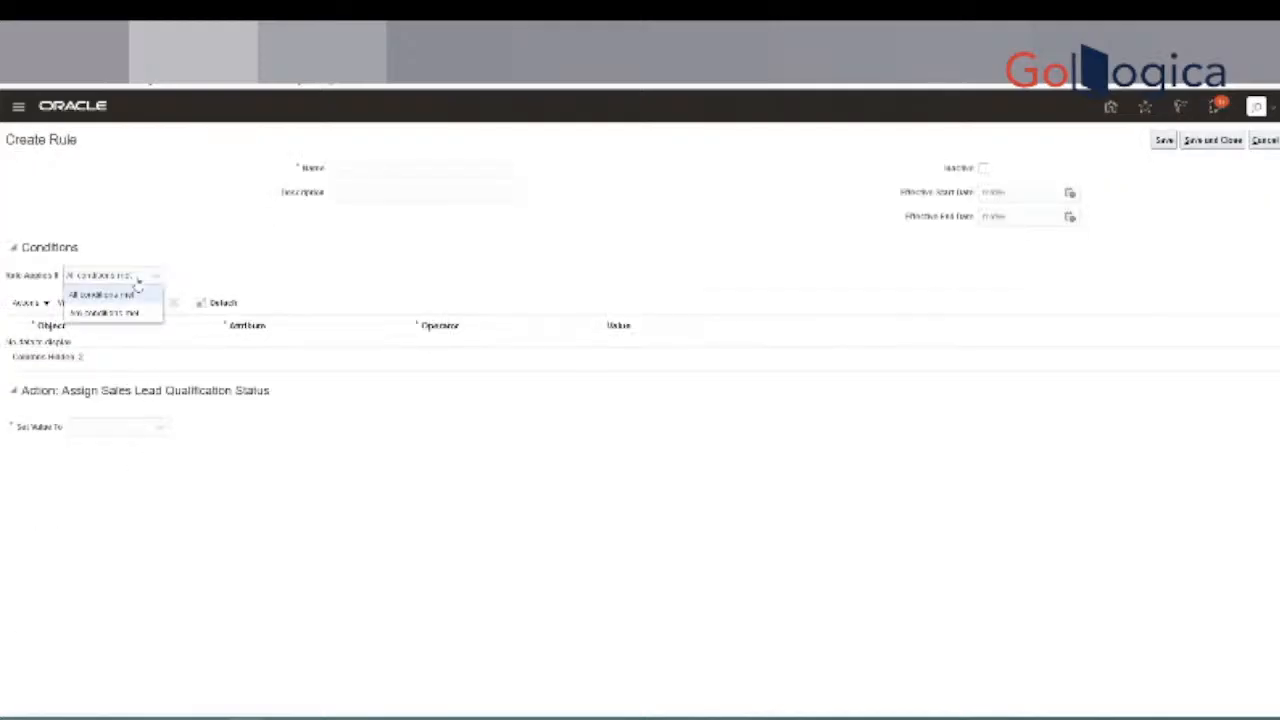
{"action": "left_click", "coordinate": [132, 369]}
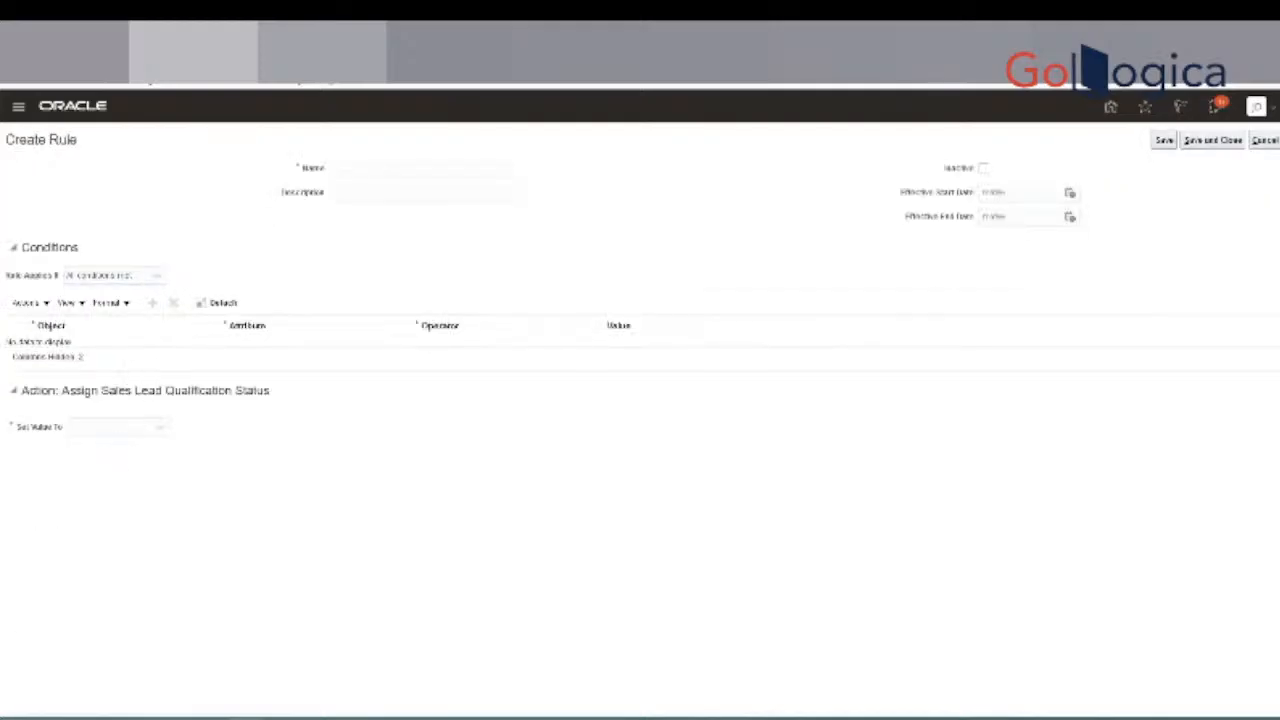
{"action": "left_click", "coordinate": [129, 430]}
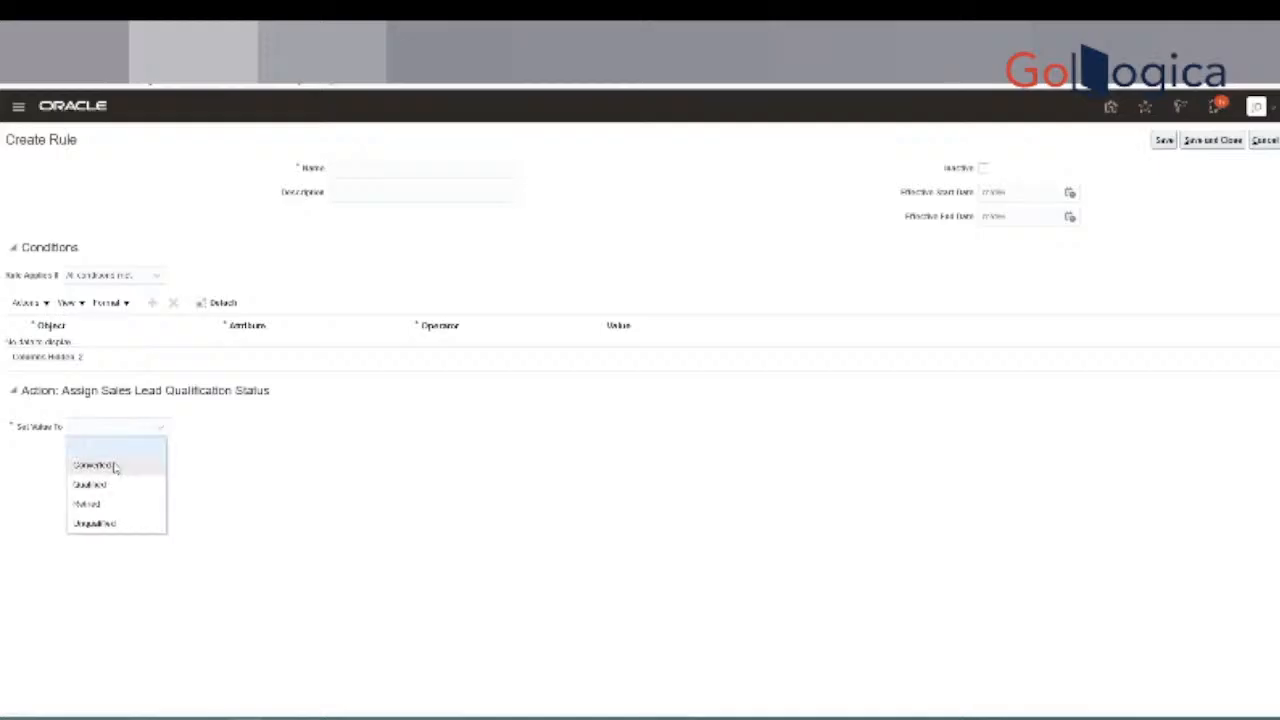
{"action": "left_click", "coordinate": [113, 466]}
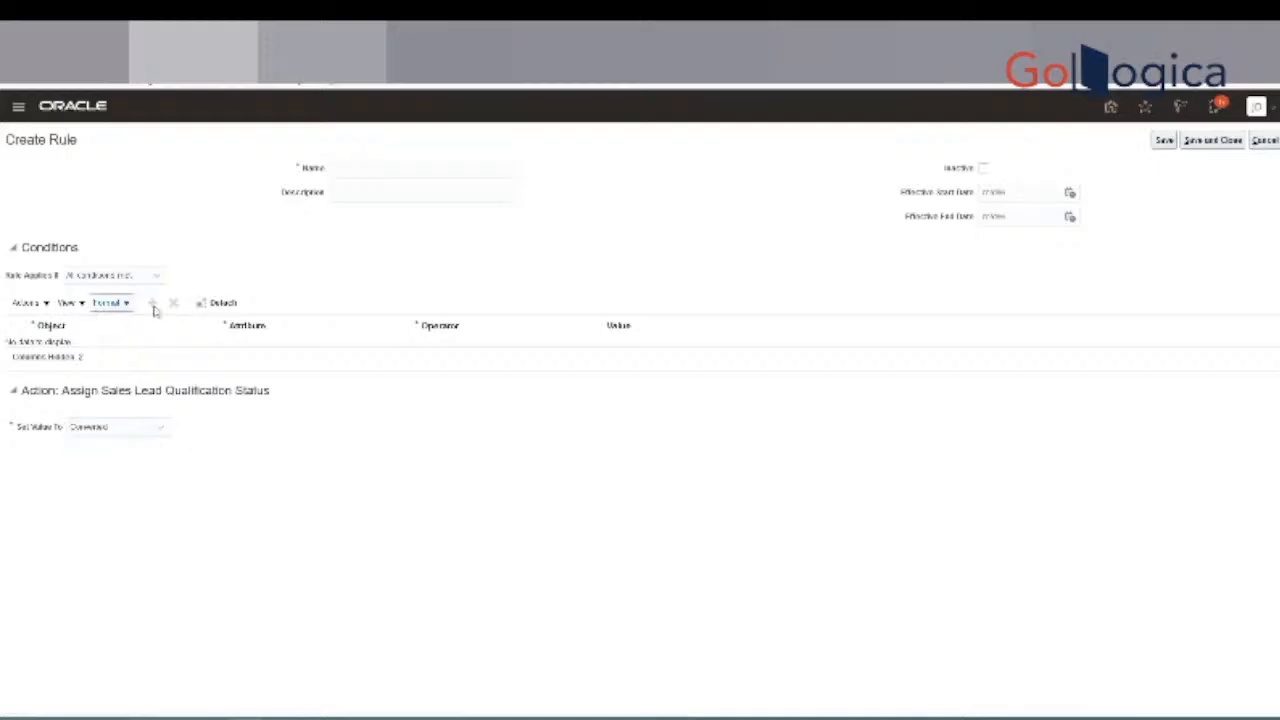
{"action": "left_click", "coordinate": [46, 303]}
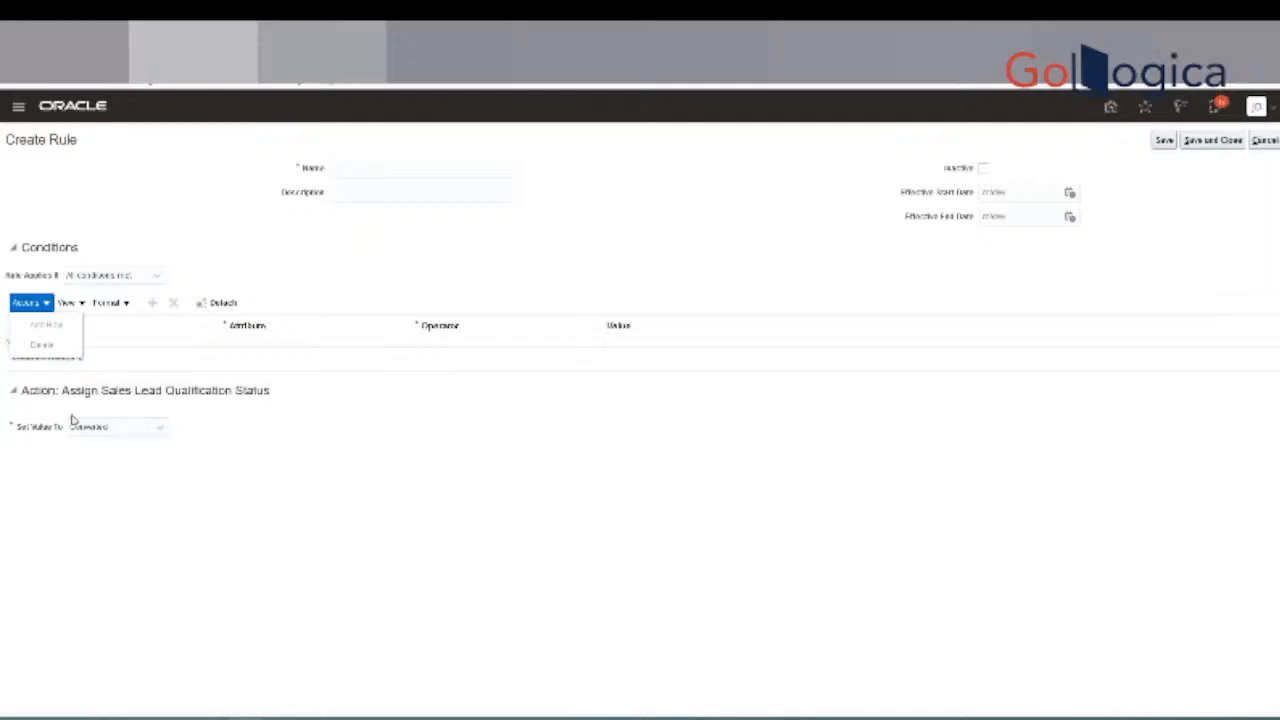
{"action": "left_click", "coordinate": [247, 436]}
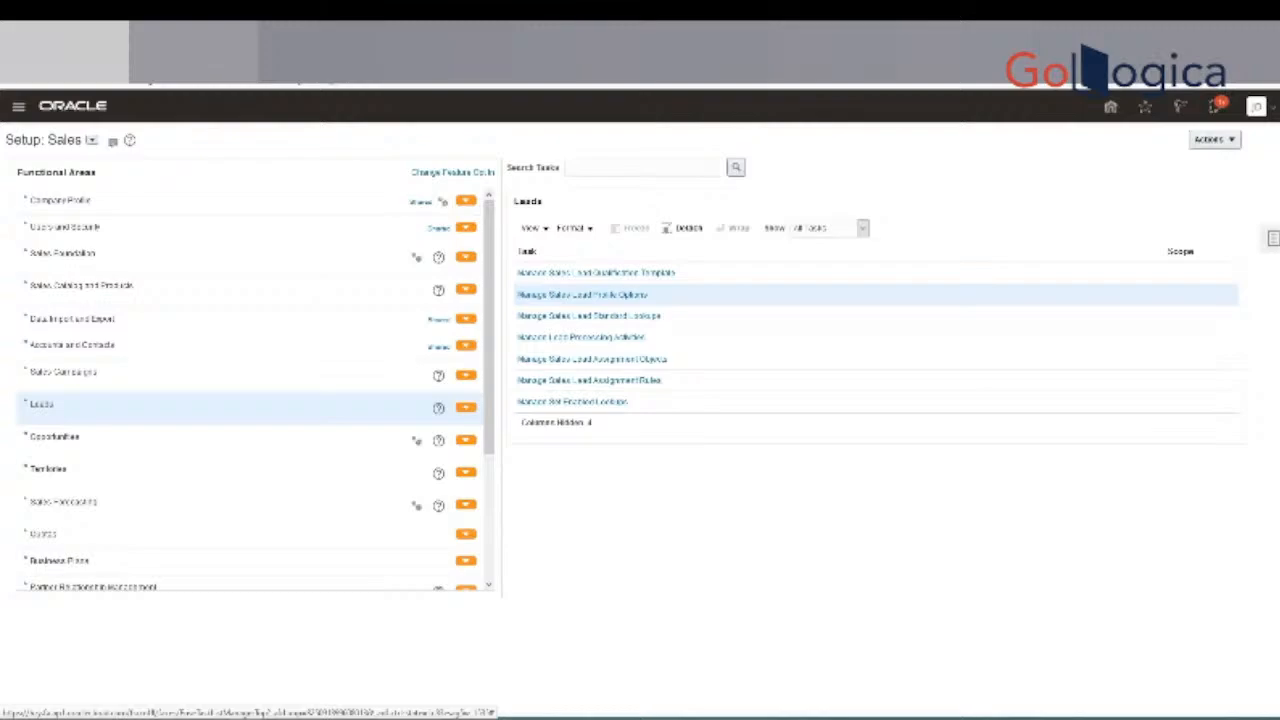
Return to the home page and show the Sales apps.
{"action": "left_click", "coordinate": [1110, 107]}
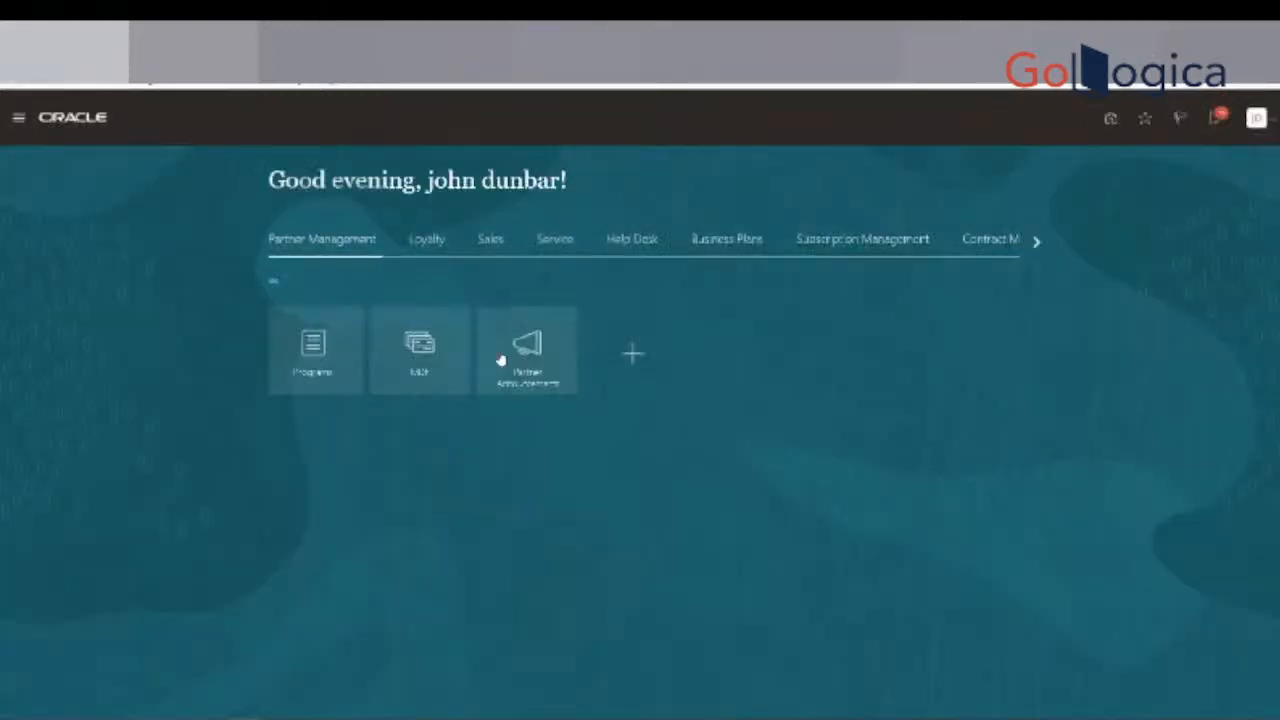
{"action": "left_click", "coordinate": [486, 243]}
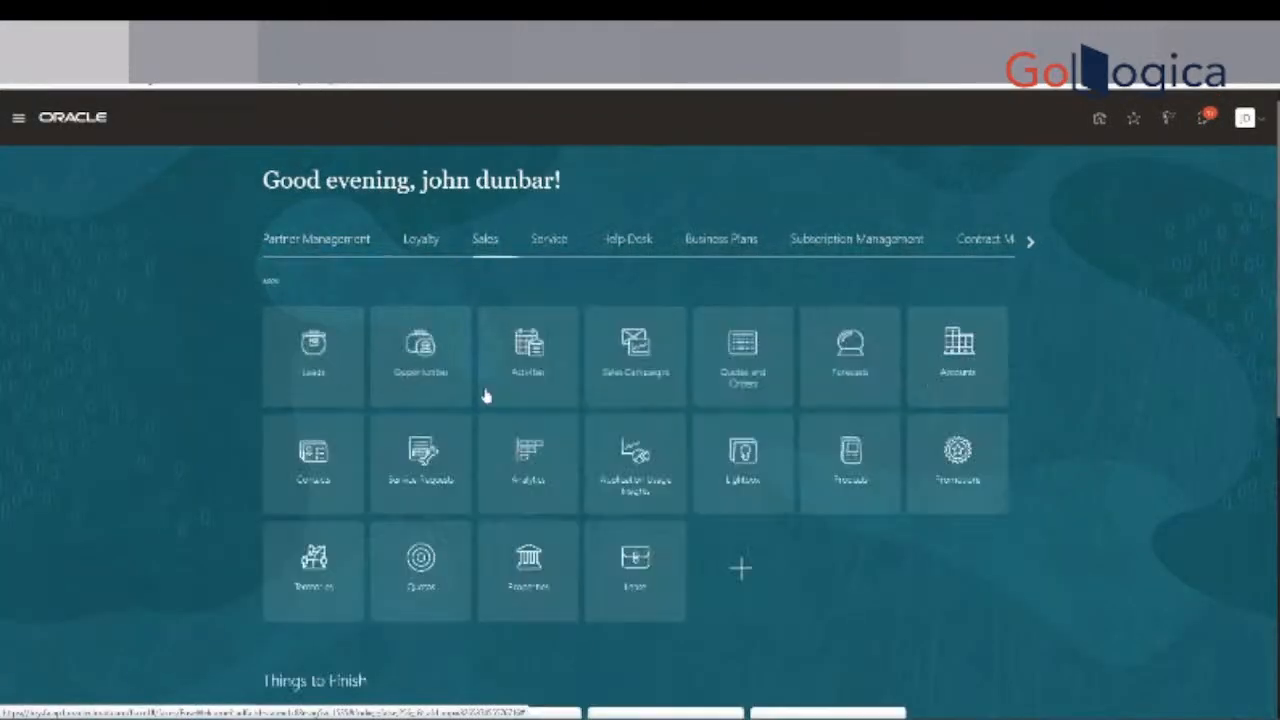